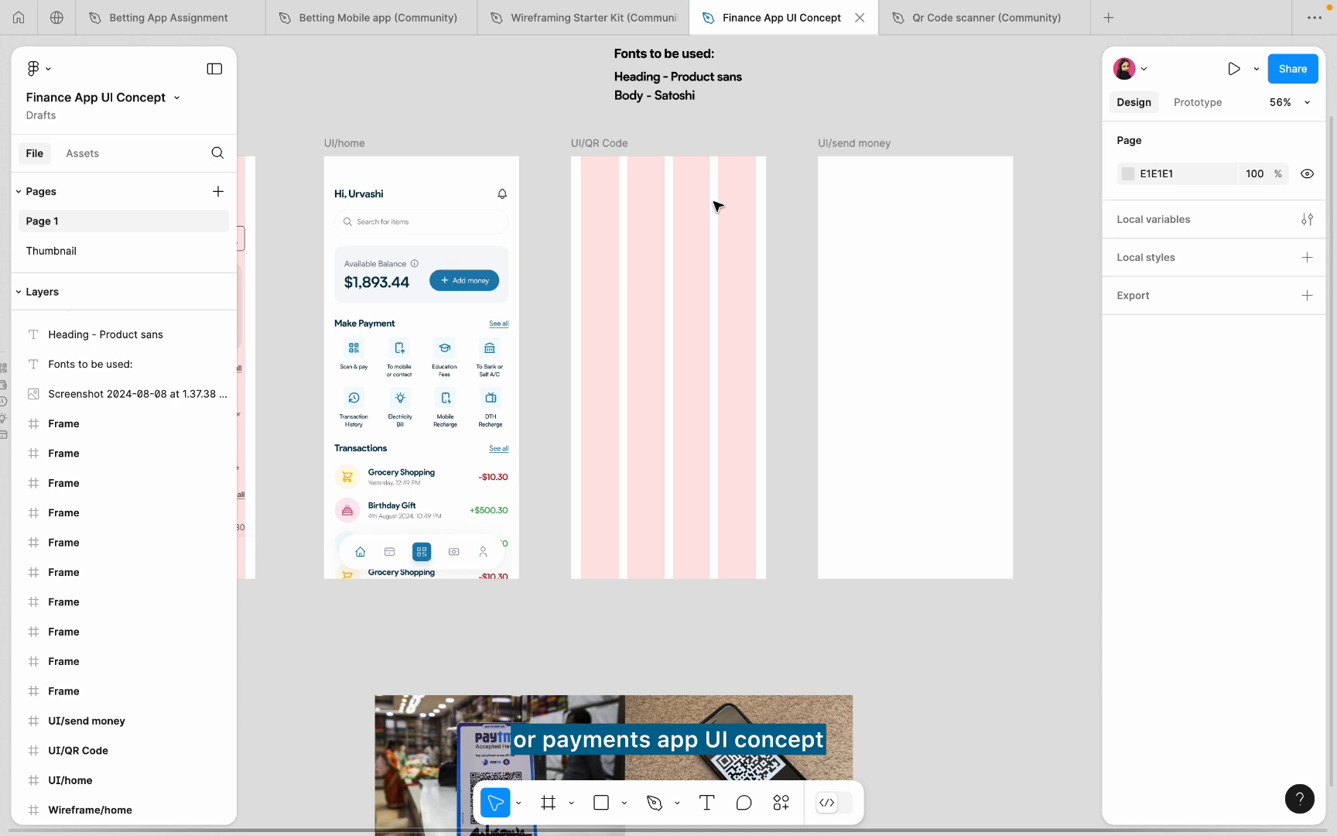
# - Duplicate the shop-counter QR photo into the UI/QR Code screen
pyautogui.scroll(-1, 713, 205)
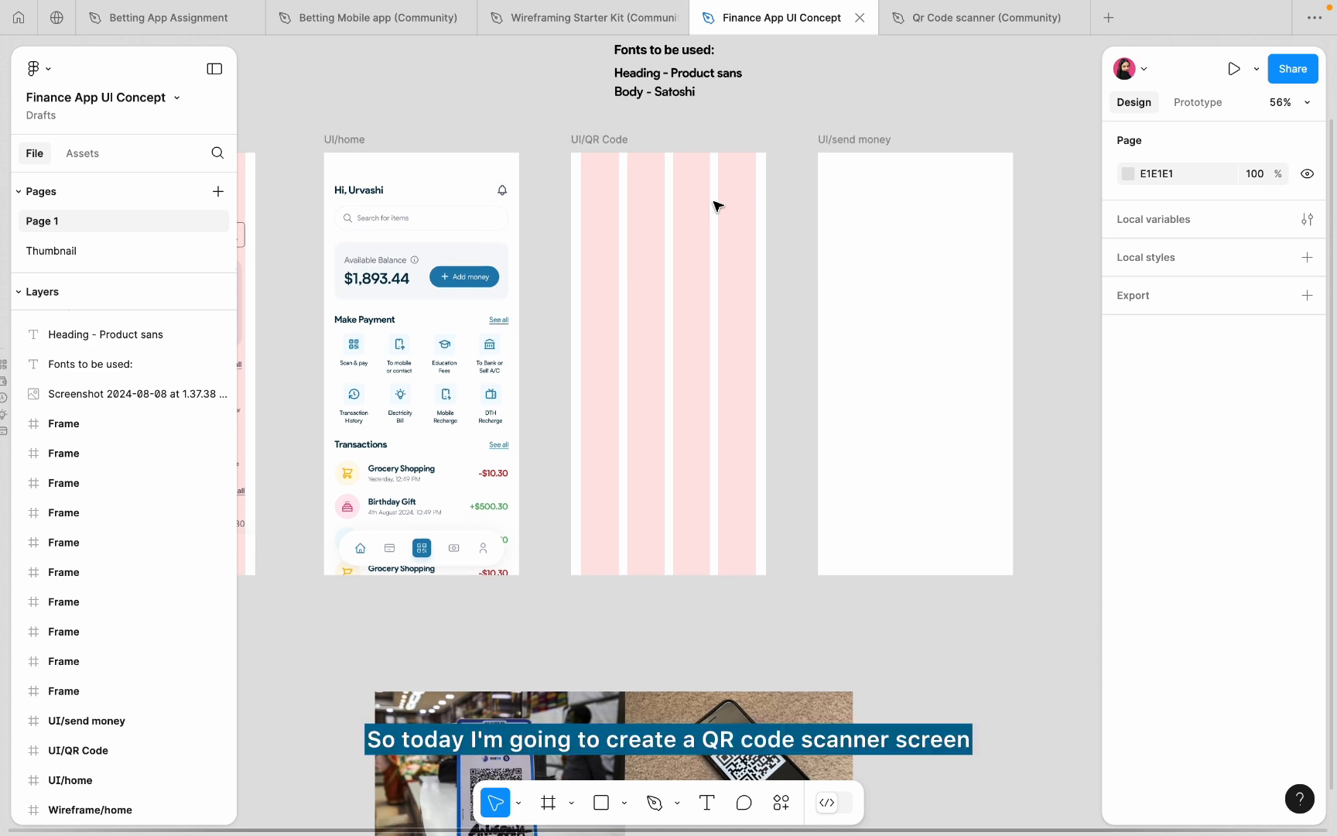
pyautogui.hscroll(1, 714, 205)
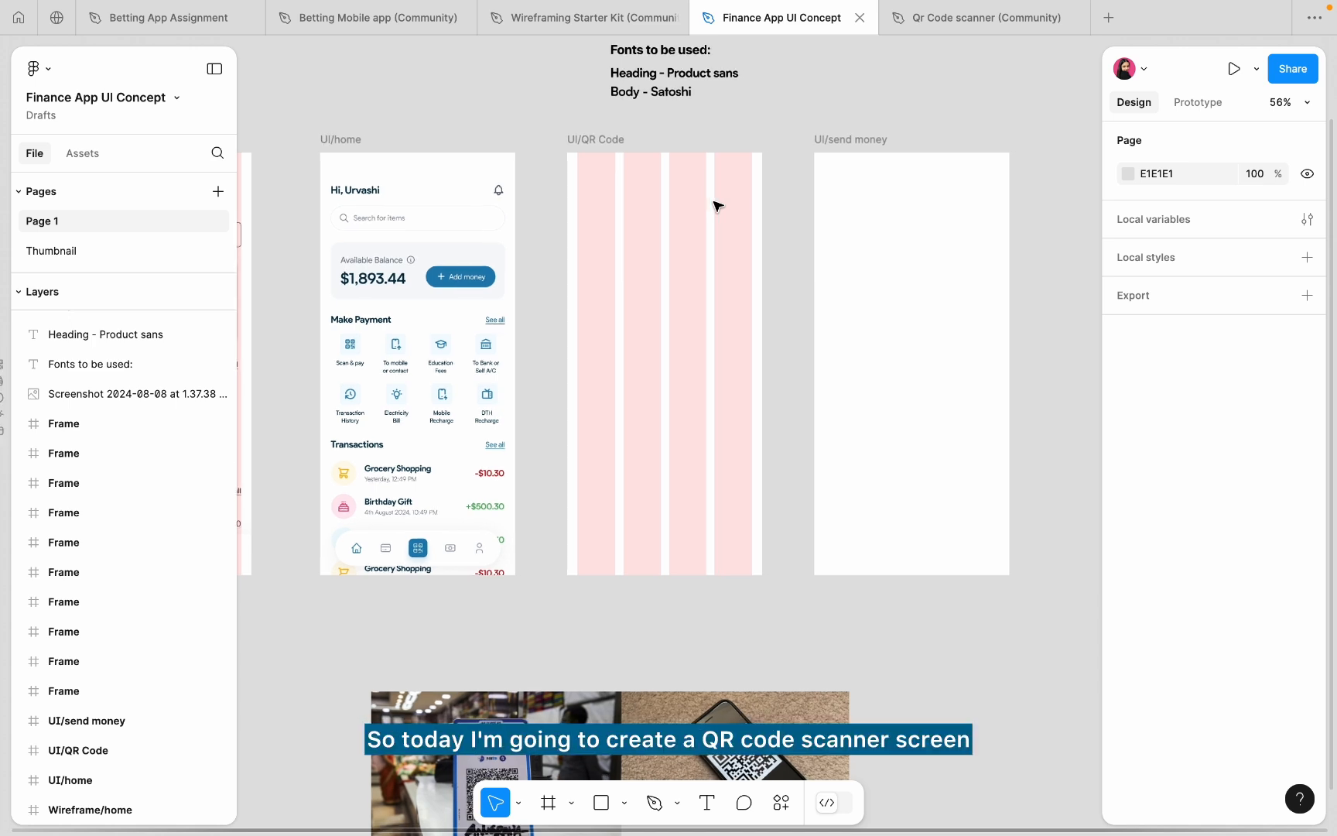
pyautogui.click(615, 143)
pyautogui.scroll(-5, 600, 480)
pyautogui.hscroll(-2, 600, 479)
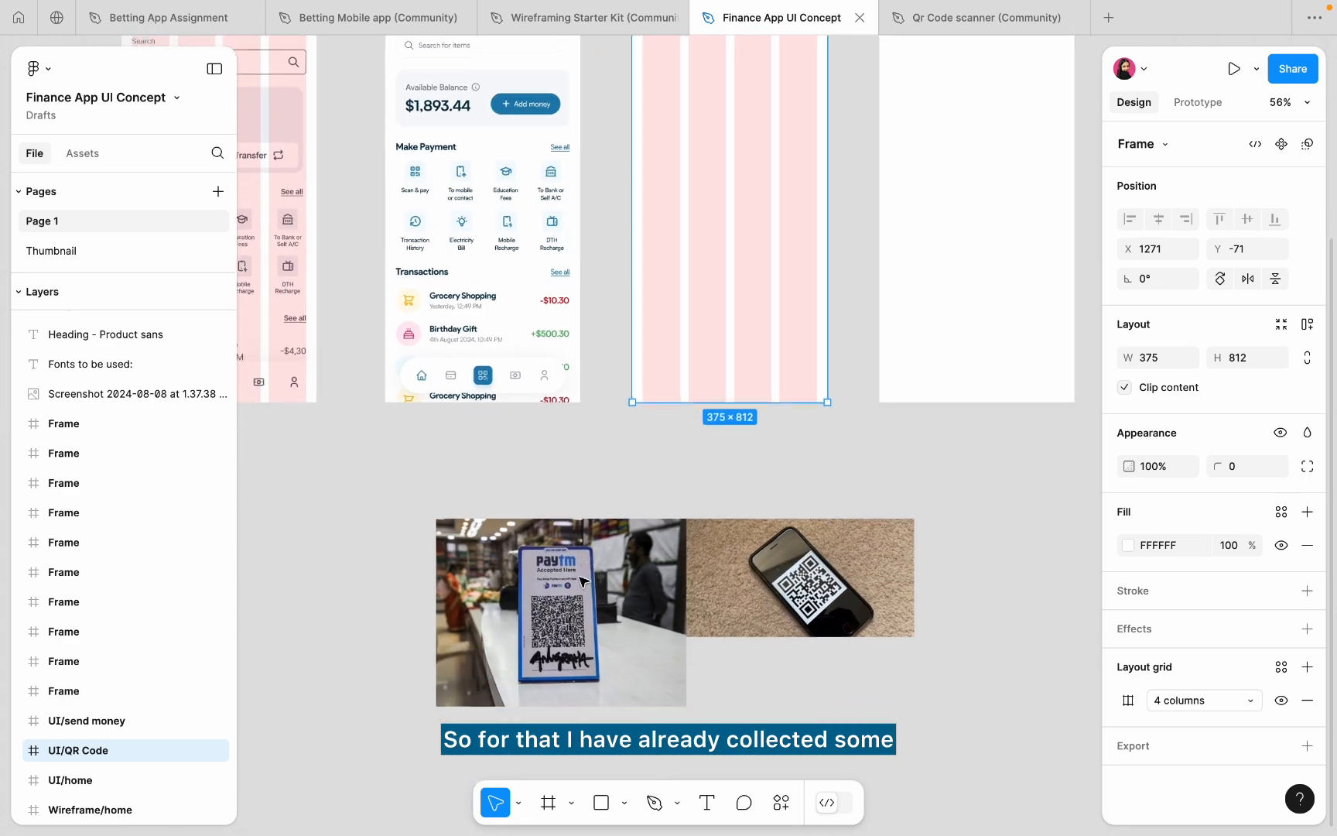
pyautogui.click(582, 580)
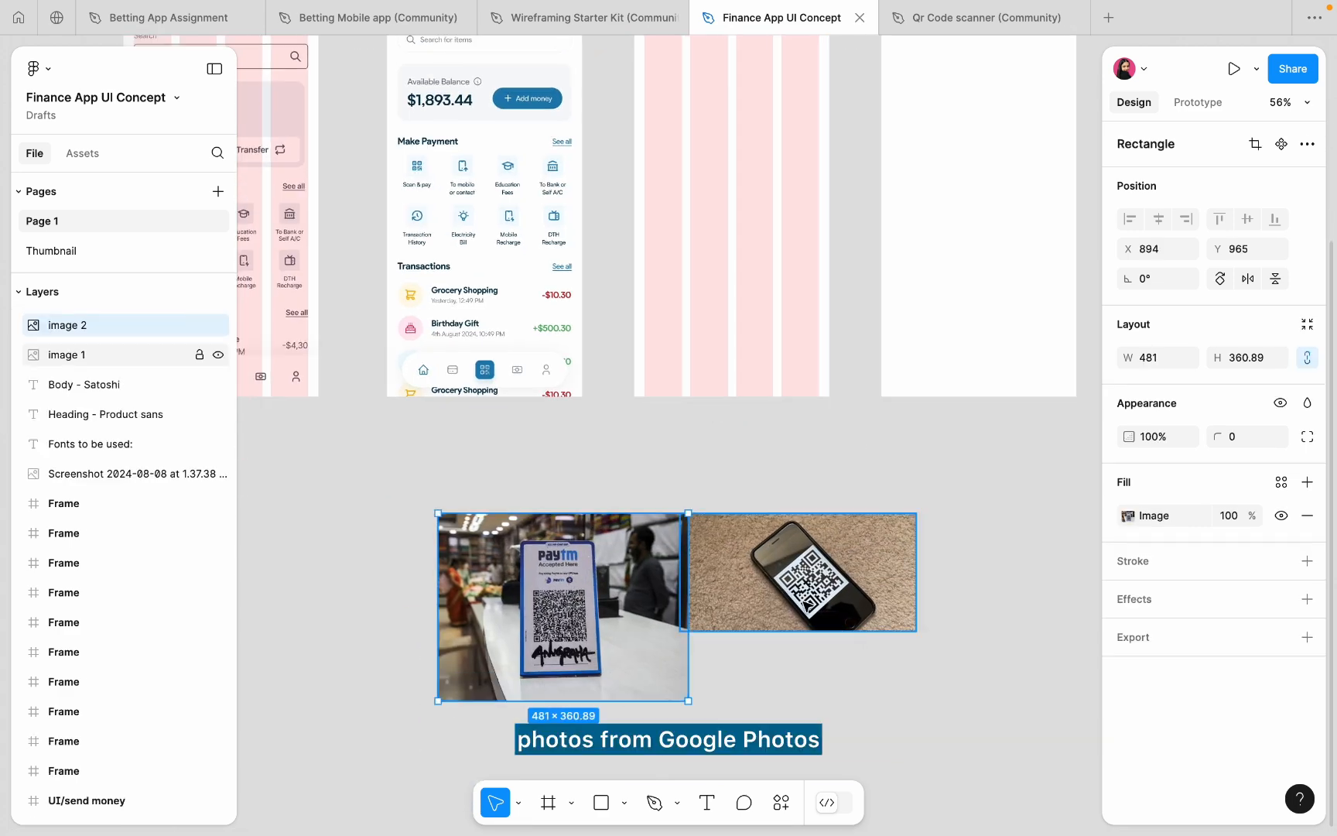
pyautogui.click(808, 605)
pyautogui.click(578, 620)
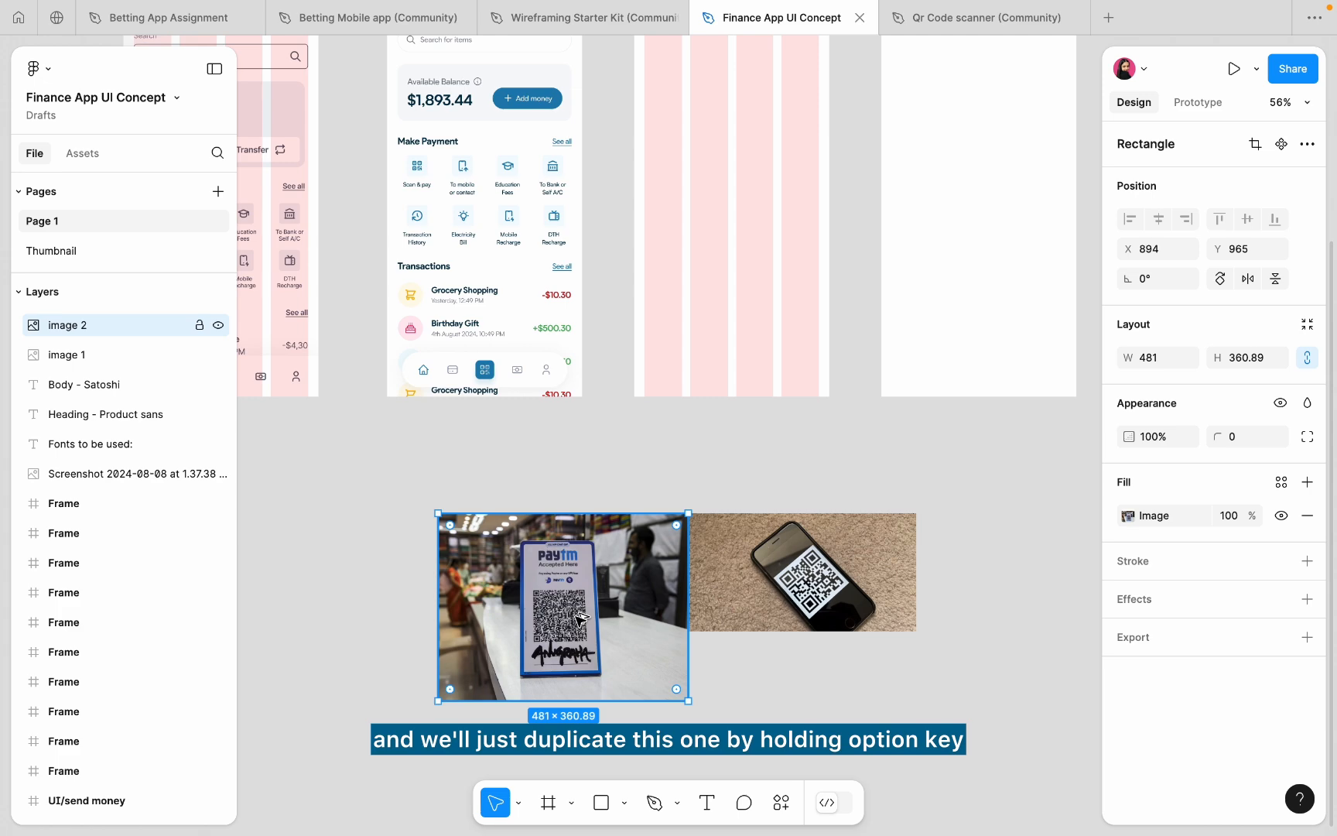
pyautogui.moveTo(578, 617); pyautogui.dragTo(737, 260)
# - Stretch the photo to the screen's full 812 height and centre it horizontally
pyautogui.scroll(5, 739, 294)
pyautogui.moveTo(743, 333); pyautogui.dragTo(773, 155)
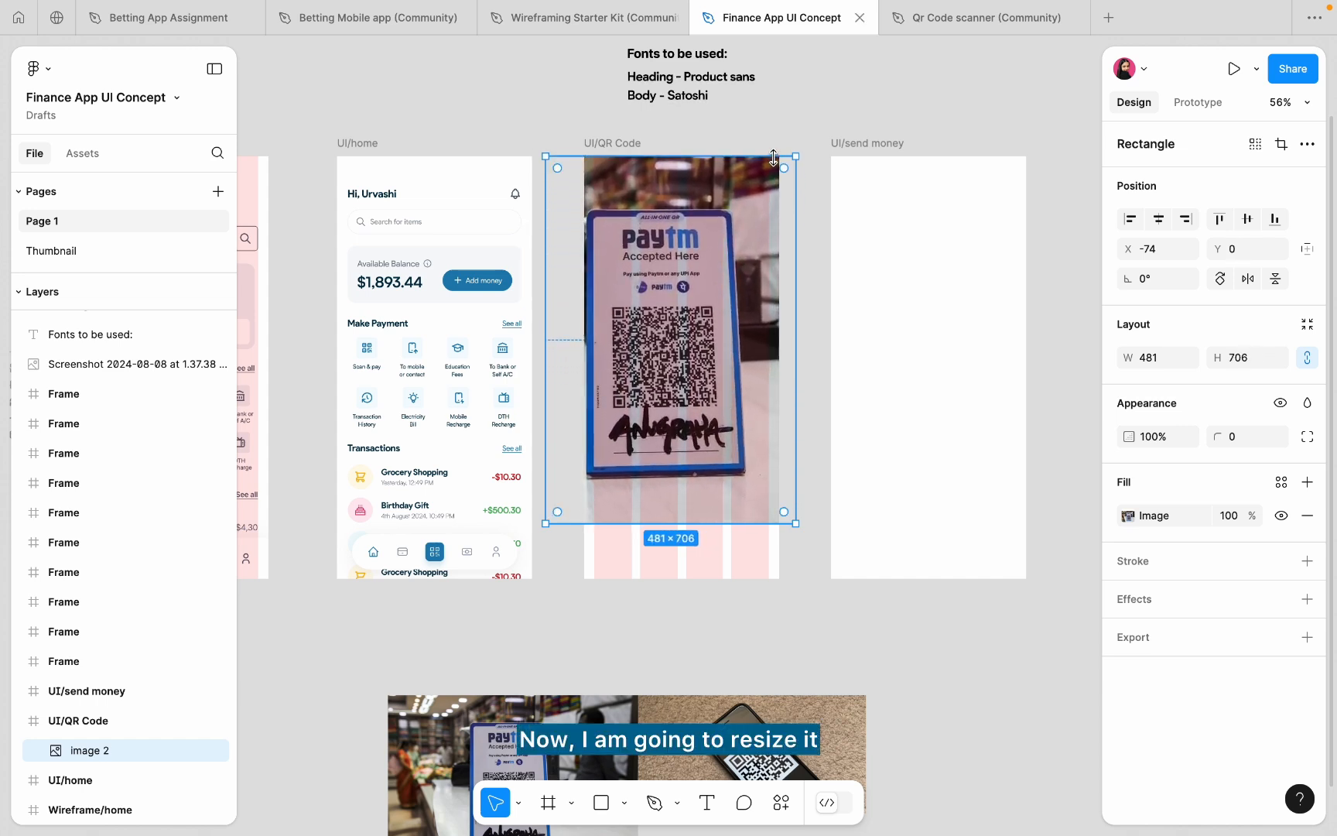
pyautogui.moveTo(719, 531); pyautogui.dragTo(719, 585)
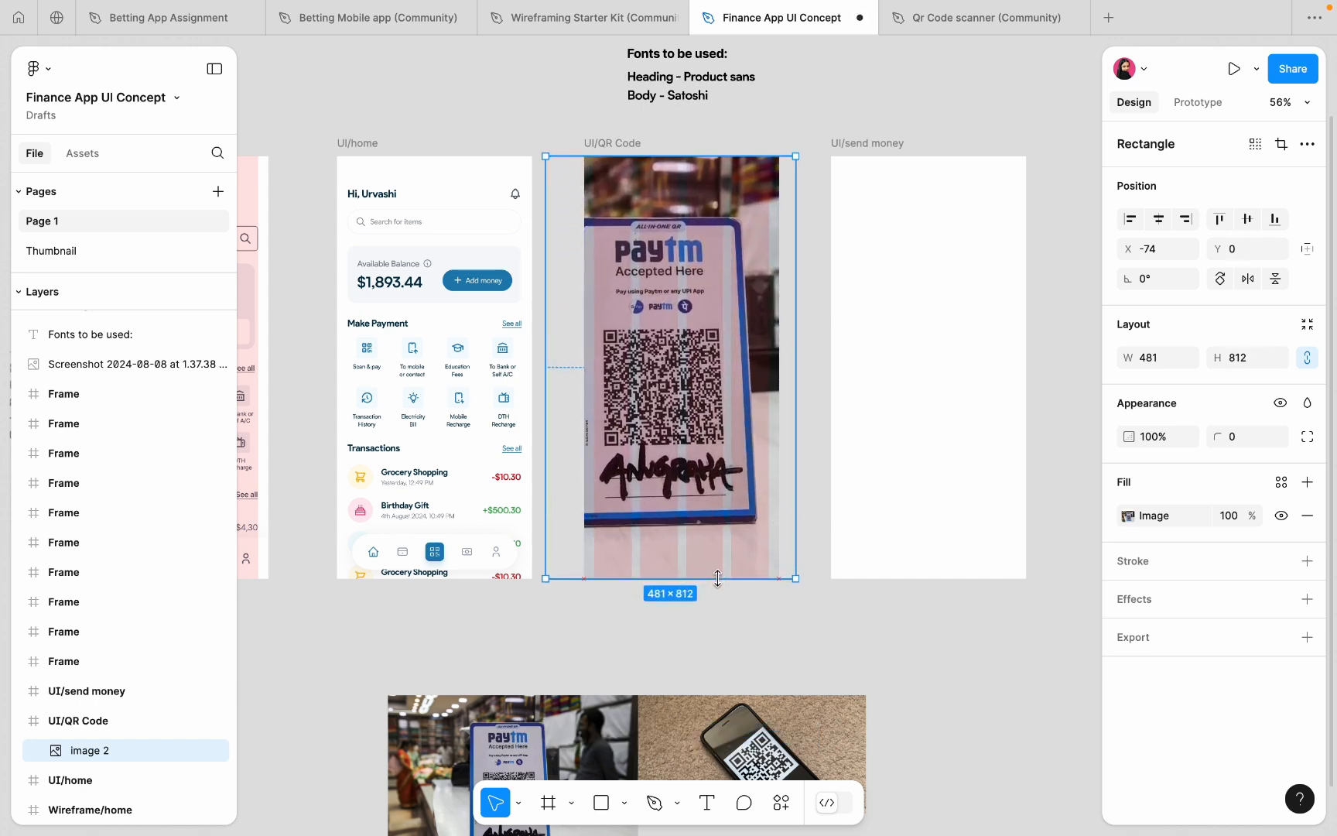
pyautogui.click(1159, 219)
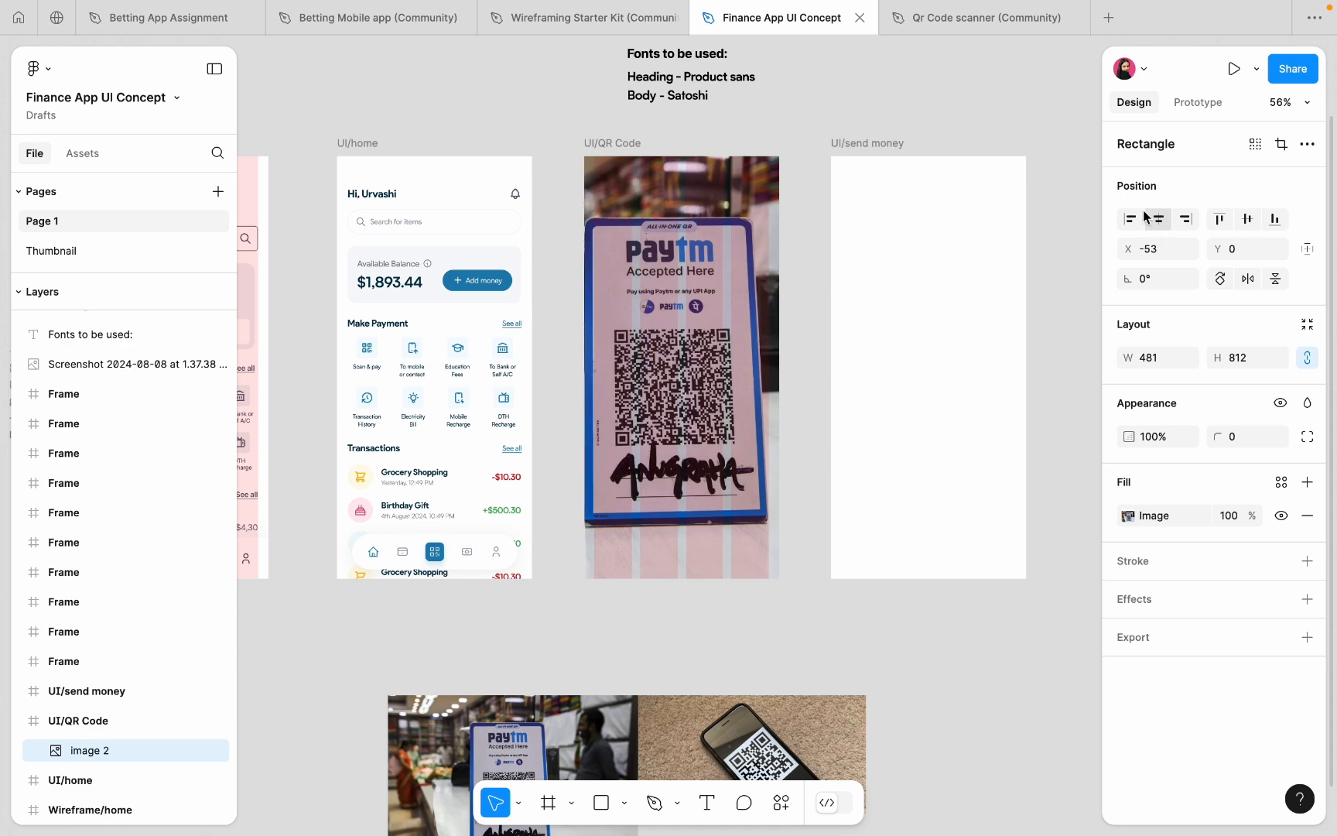
pyautogui.hotkey('shift', '2')
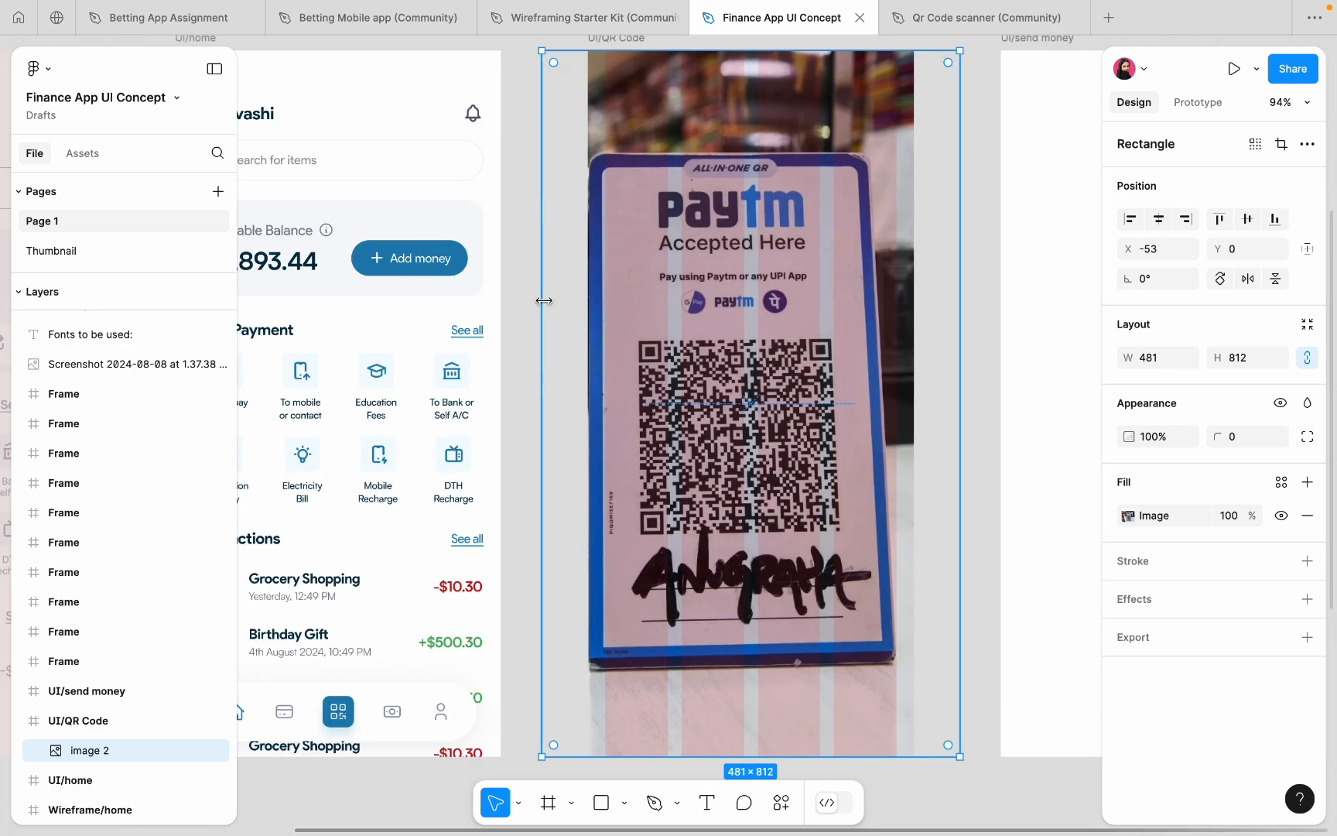
# - Trim the photo's width so it measures 437×812
pyautogui.moveTo(546, 300); pyautogui.dragTo(572, 304)
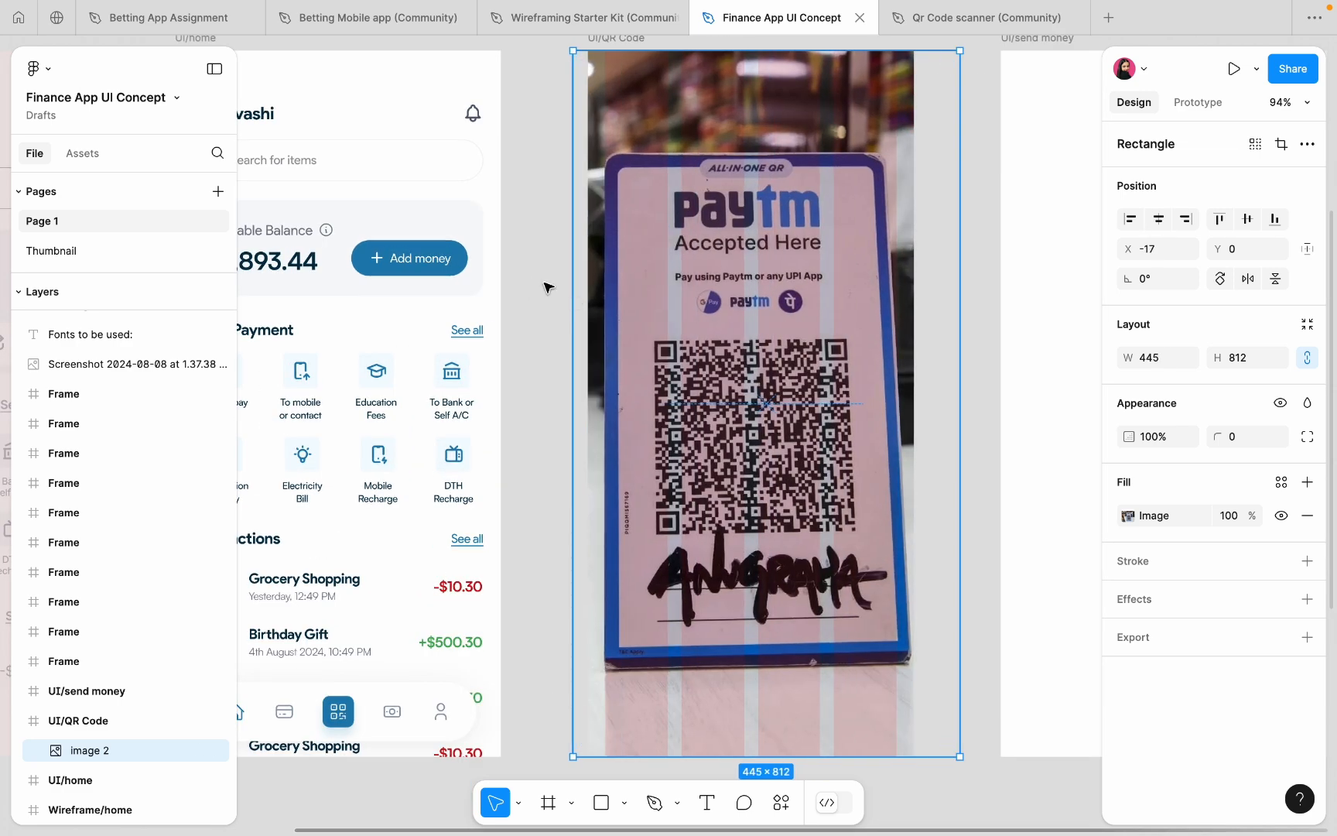
pyautogui.click(547, 288)
pyautogui.press('-')
pyautogui.click(598, 211)
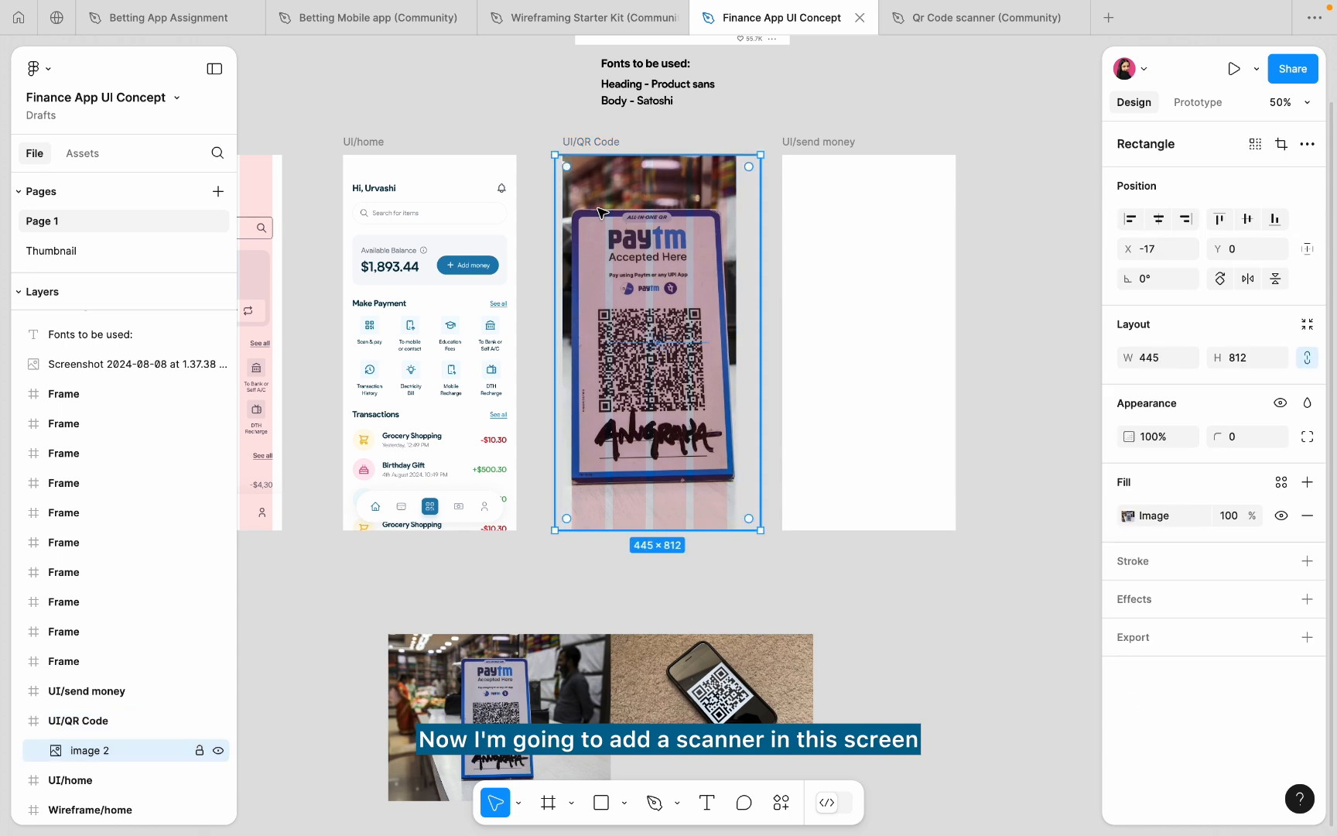
pyautogui.moveTo(763, 222)
pyautogui.mouseDown()
pyautogui.moveTo(740, 227)
pyautogui.moveTo(767, 220)
pyautogui.moveTo(757, 229)
pyautogui.mouseUp()
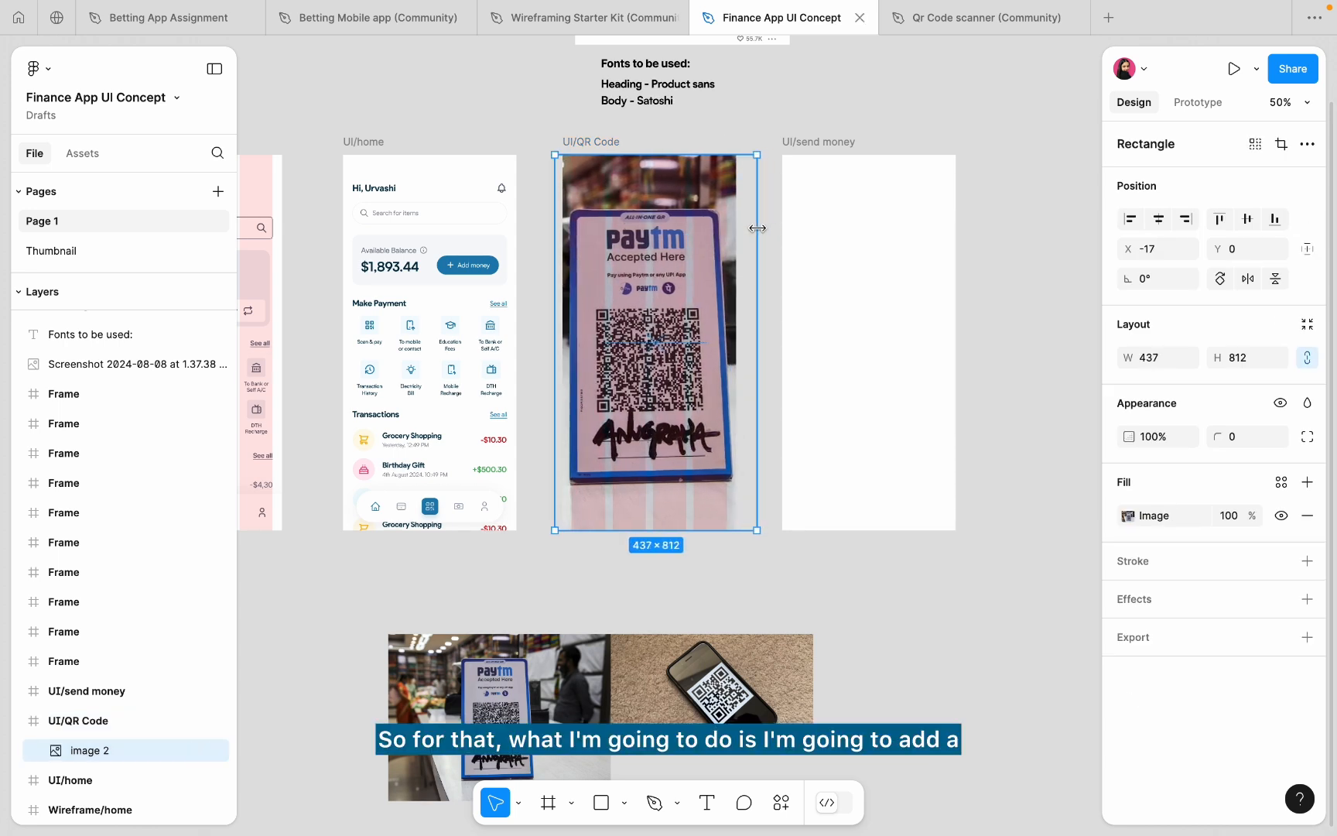
pyautogui.click(743, 139)
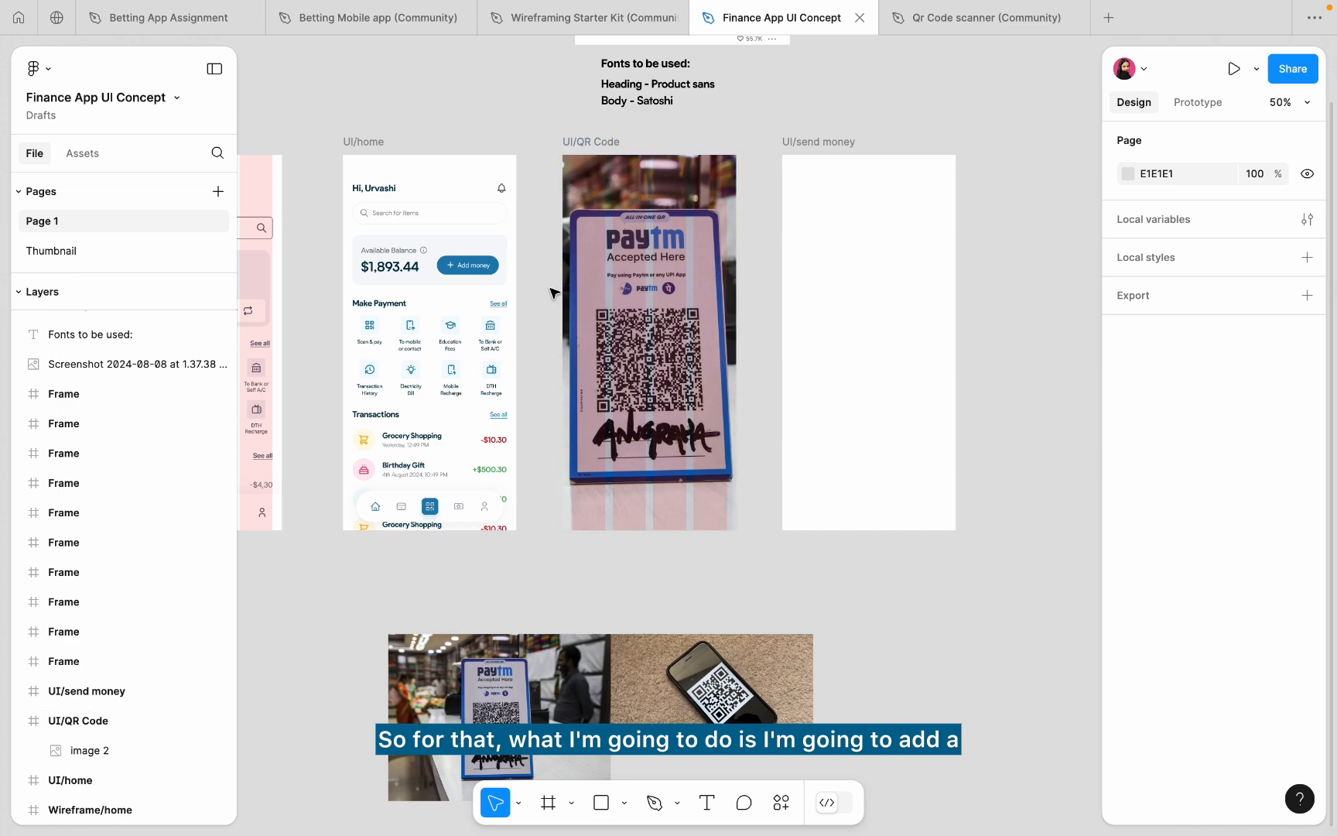
pyautogui.scroll(5, 552, 292)
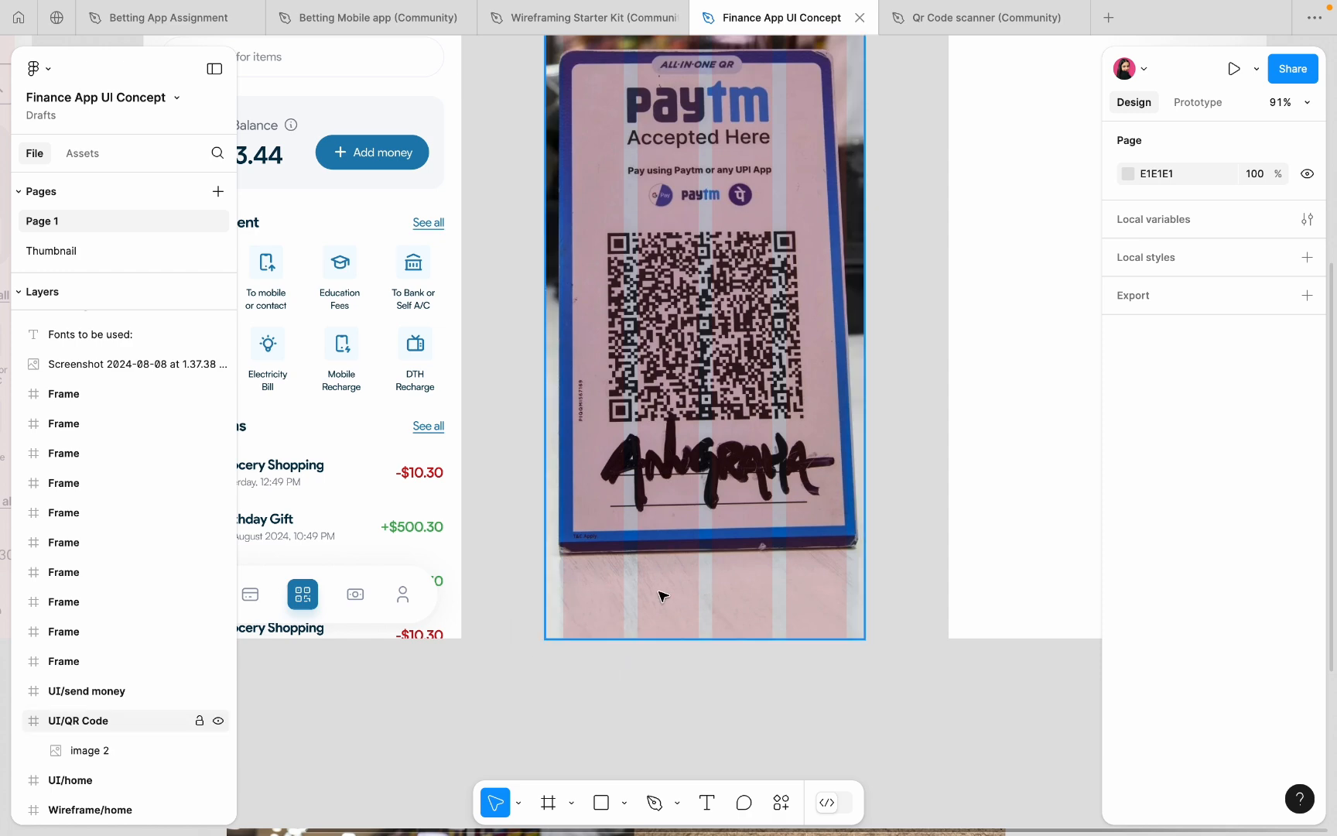
pyautogui.scroll(-3, 662, 595)
pyautogui.scroll(1, 660, 594)
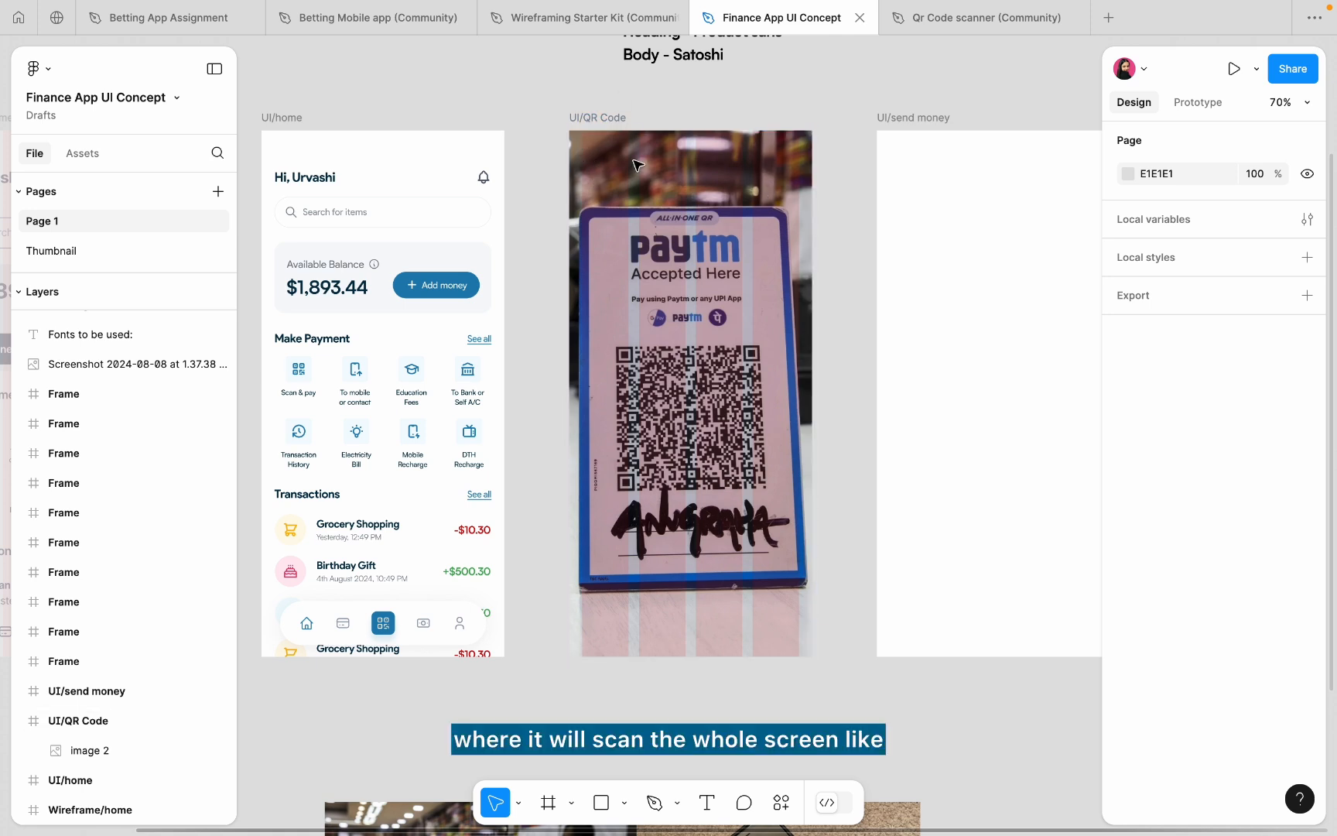
# - Draw a rectangle over the QR Code screen and give it a linear gradient fill
pyautogui.click(601, 803)
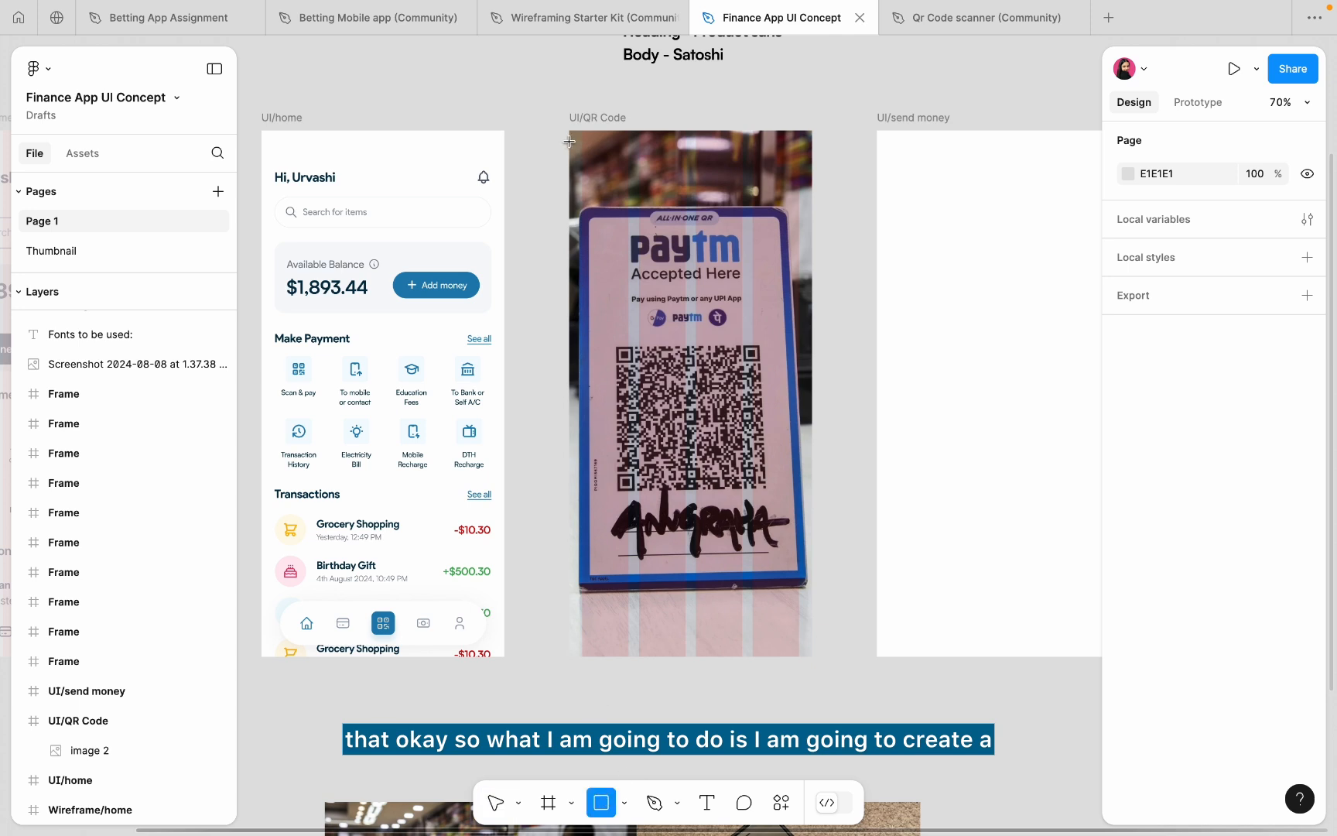
pyautogui.moveTo(570, 132)
pyautogui.mouseDown()
pyautogui.moveTo(791, 366)
pyautogui.moveTo(813, 605)
pyautogui.mouseUp()
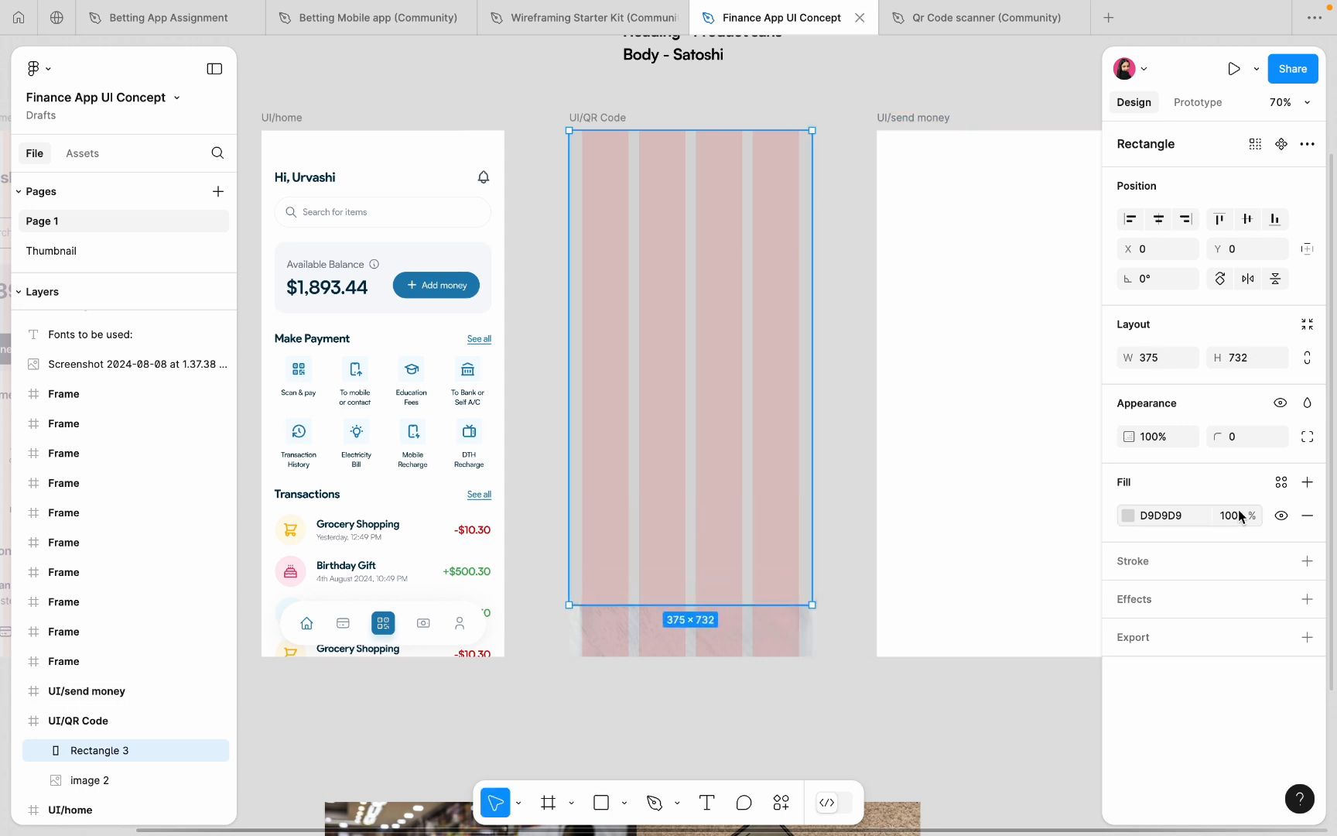
pyautogui.click(1127, 516)
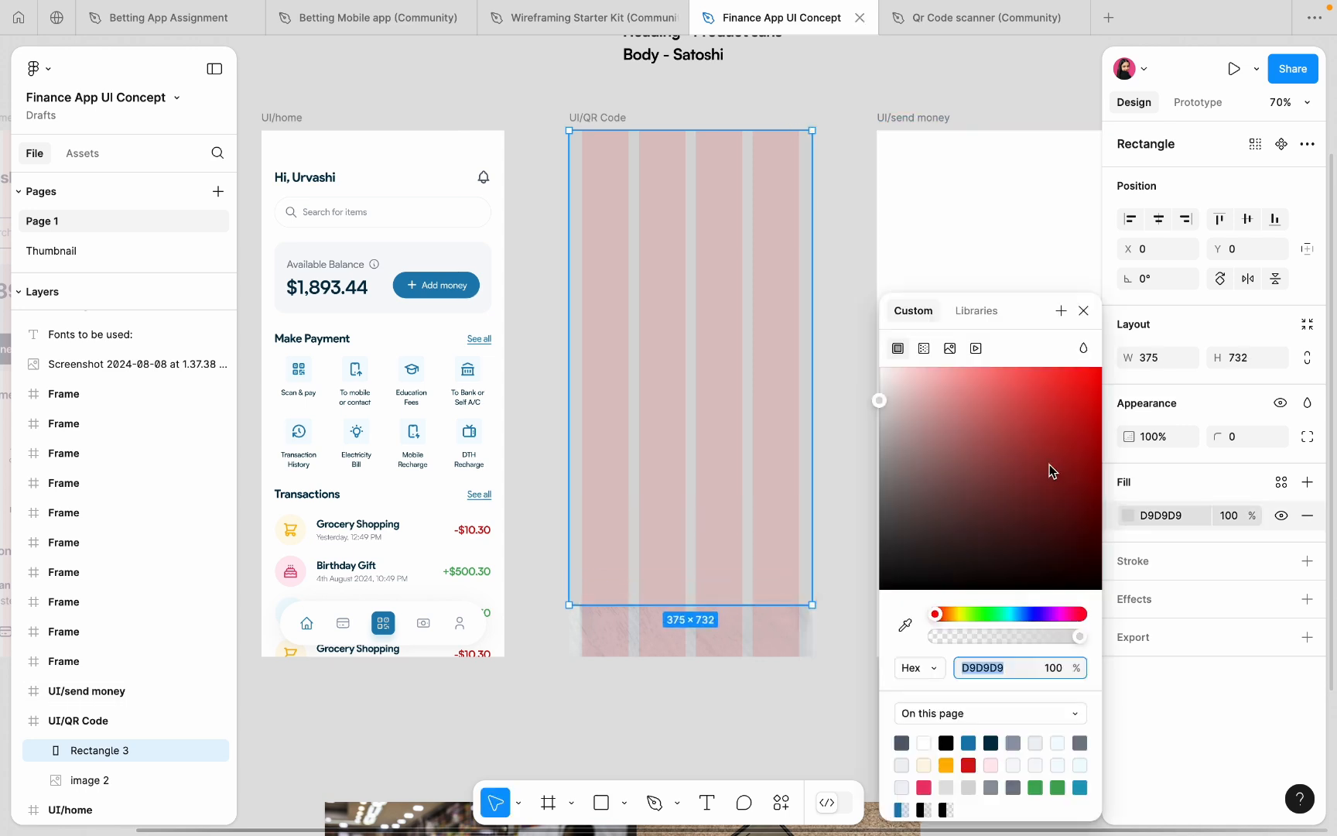
pyautogui.click(924, 350)
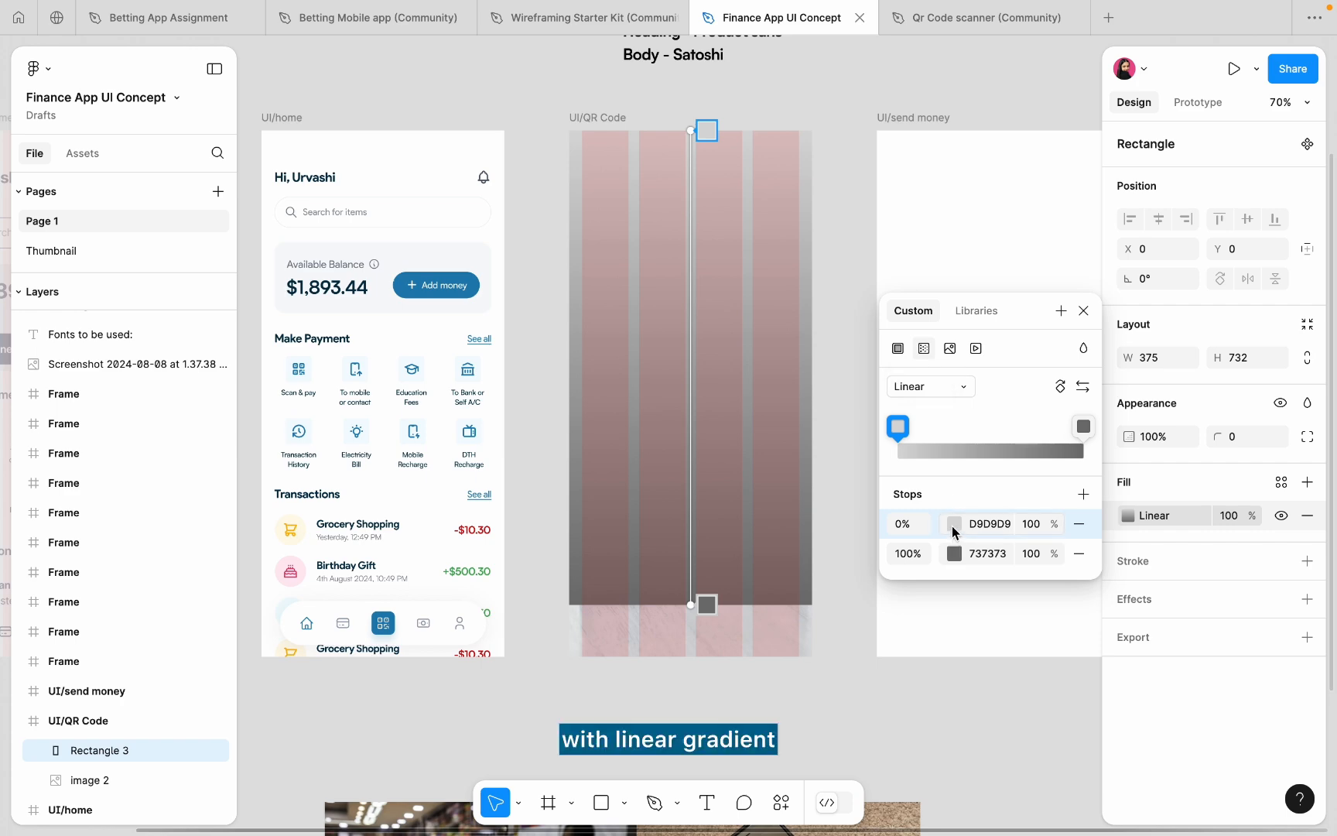
# - Set the gradient's start stop to the sampled blue 1E81B3
pyautogui.click(954, 524)
pyautogui.click(682, 629)
pyautogui.scroll(-4, 485, 553)
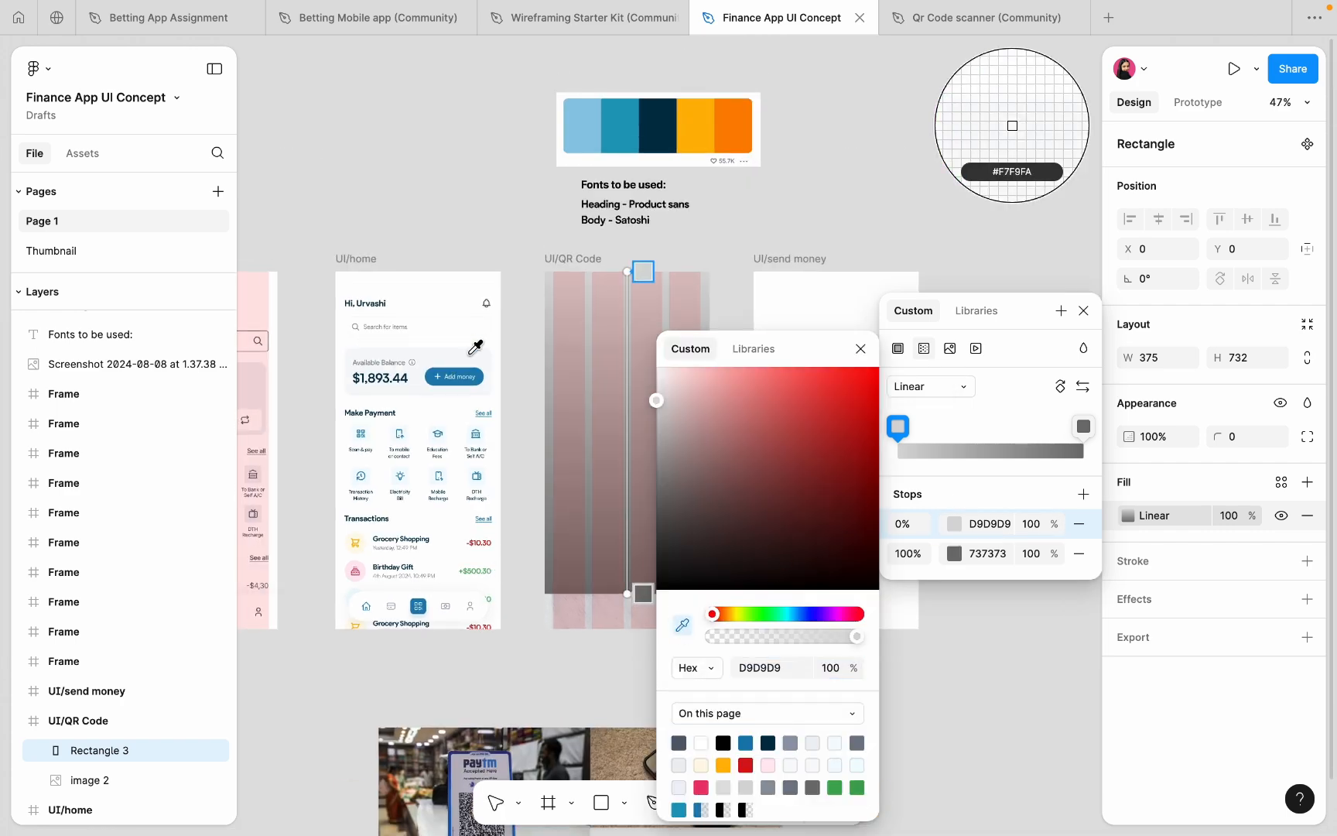
pyautogui.scroll(5, 468, 359)
pyautogui.click(480, 382)
# - Set the gradient's end stop to light blue 8ECAE6 at 0% opacity
pyautogui.click(1084, 430)
pyautogui.click(685, 625)
pyautogui.scroll(3, 619, 271)
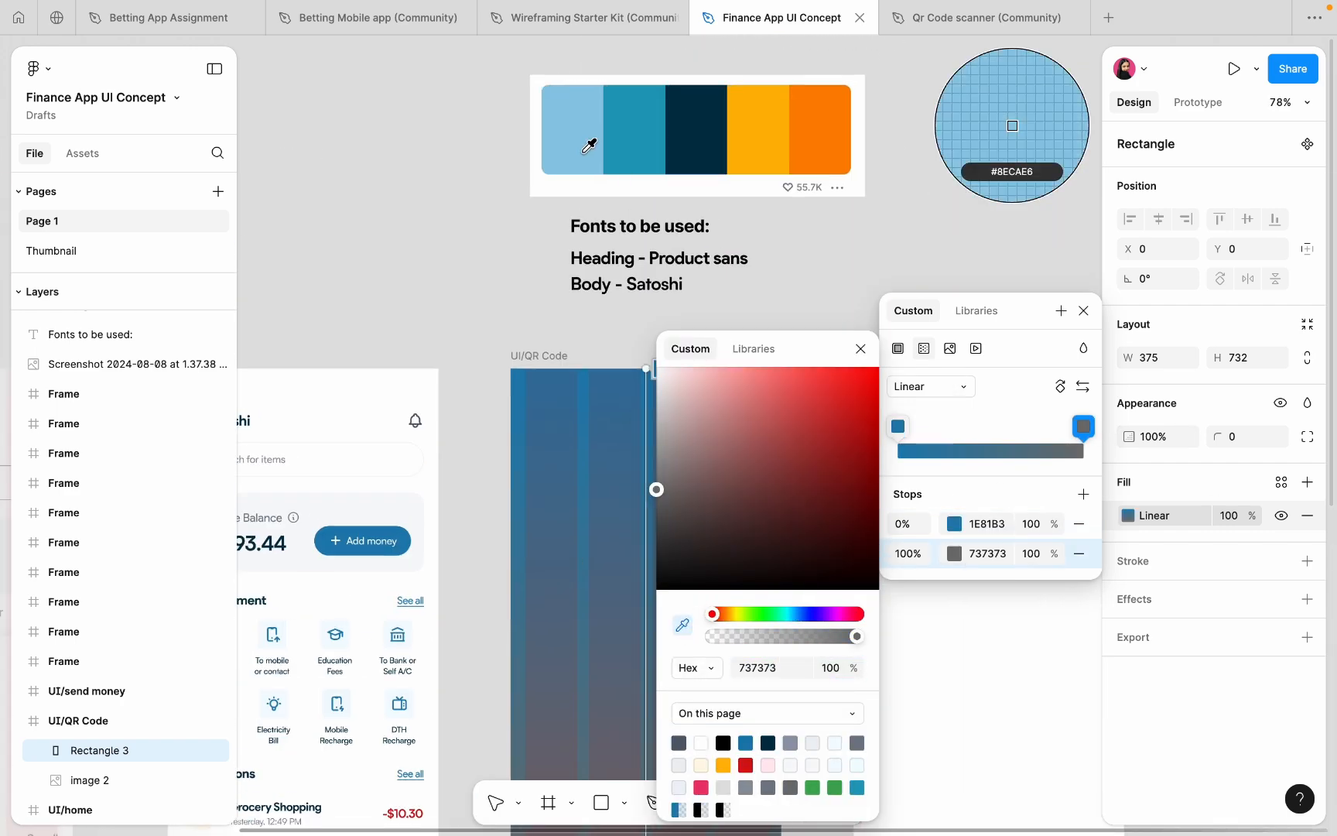
pyautogui.click(586, 140)
pyautogui.scroll(-1, 619, 178)
pyautogui.click(1038, 554)
pyautogui.write('0')
pyautogui.press('Return')
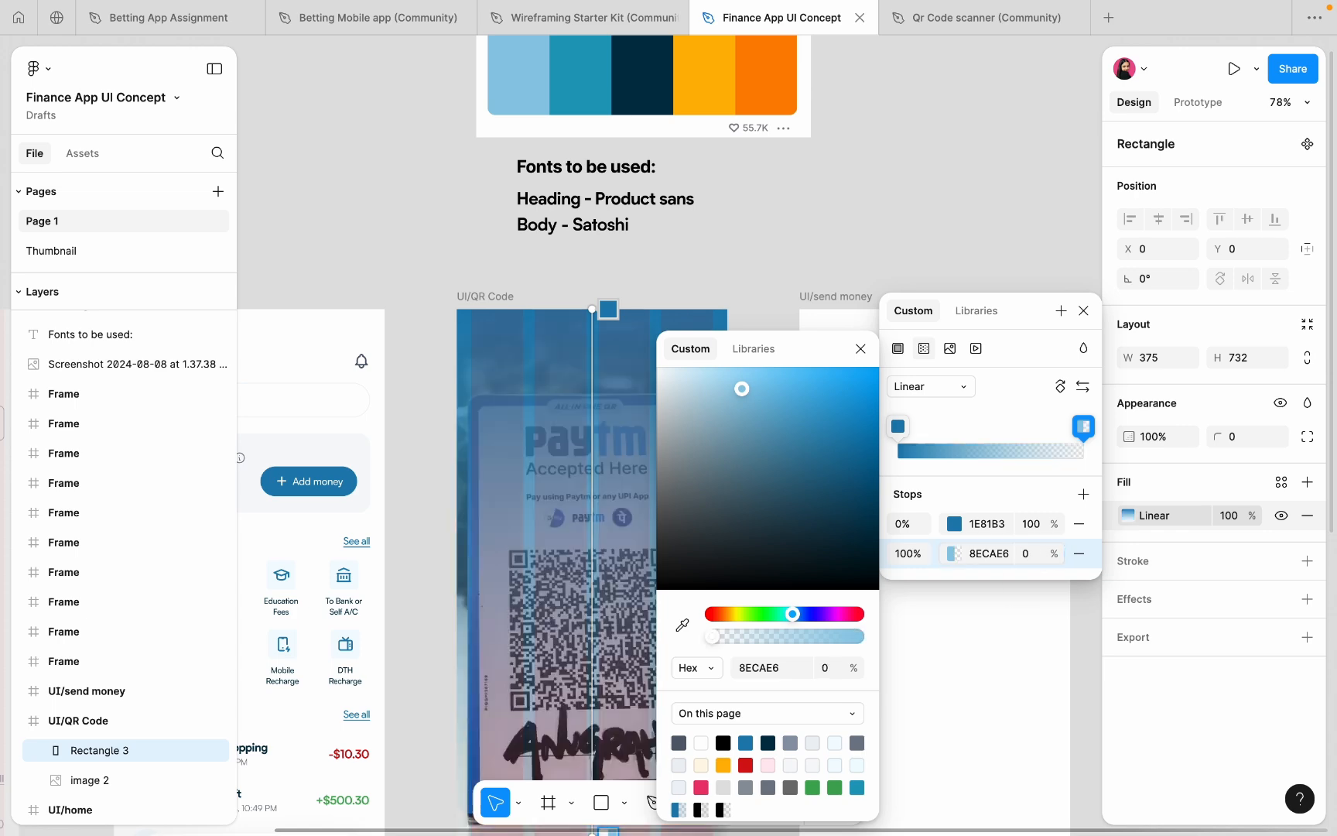
pyautogui.click(846, 217)
# - Resize the rectangle to a 375×96 band across the QR code, aligned left
pyautogui.click(654, 412)
pyautogui.scroll(-3, 655, 412)
pyautogui.moveTo(600, 732); pyautogui.dragTo(600, 419)
pyautogui.moveTo(600, 402); pyautogui.dragTo(606, 645)
pyautogui.scroll(3, 574, 529)
pyautogui.moveTo(574, 542); pyautogui.dragTo(574, 530)
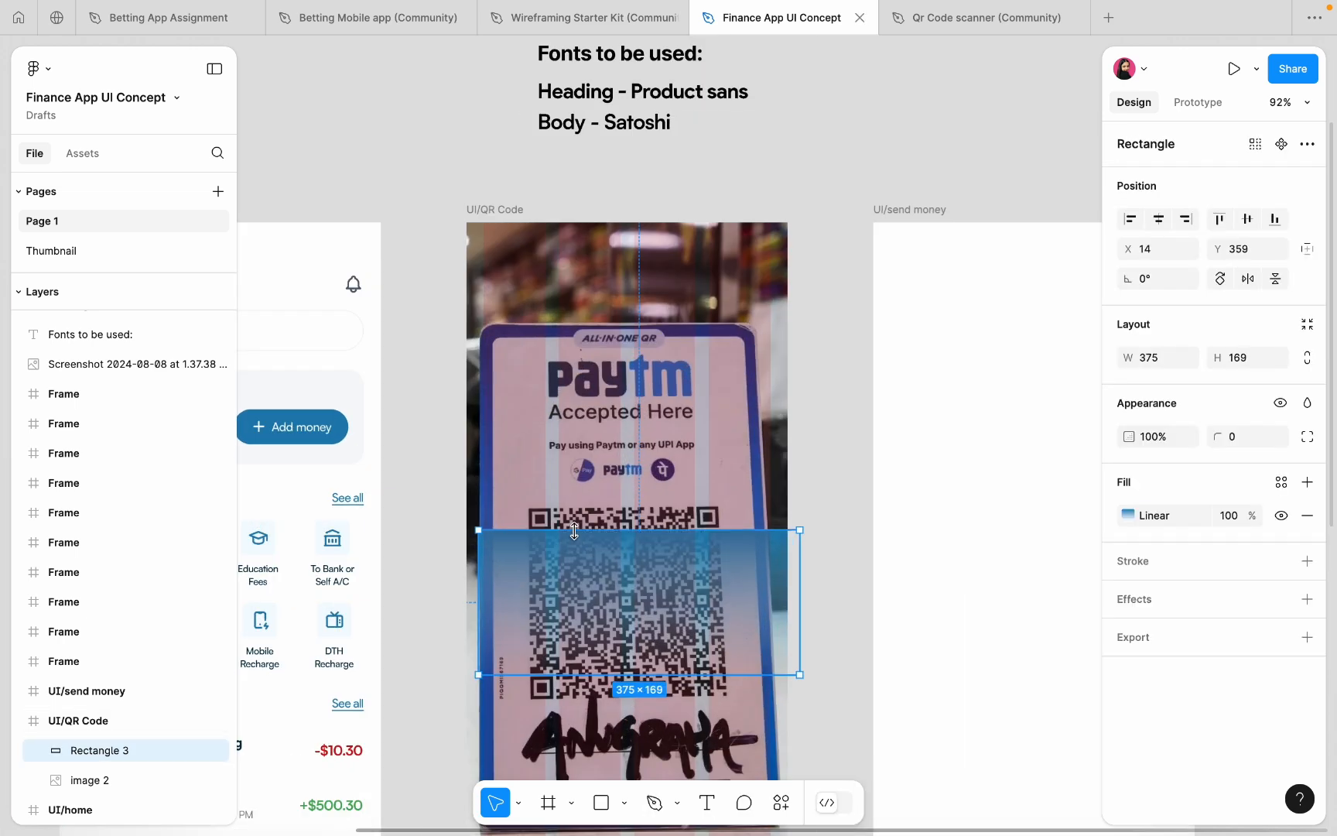
pyautogui.click(1130, 219)
pyautogui.moveTo(684, 675); pyautogui.dragTo(686, 612)
pyautogui.click(1128, 515)
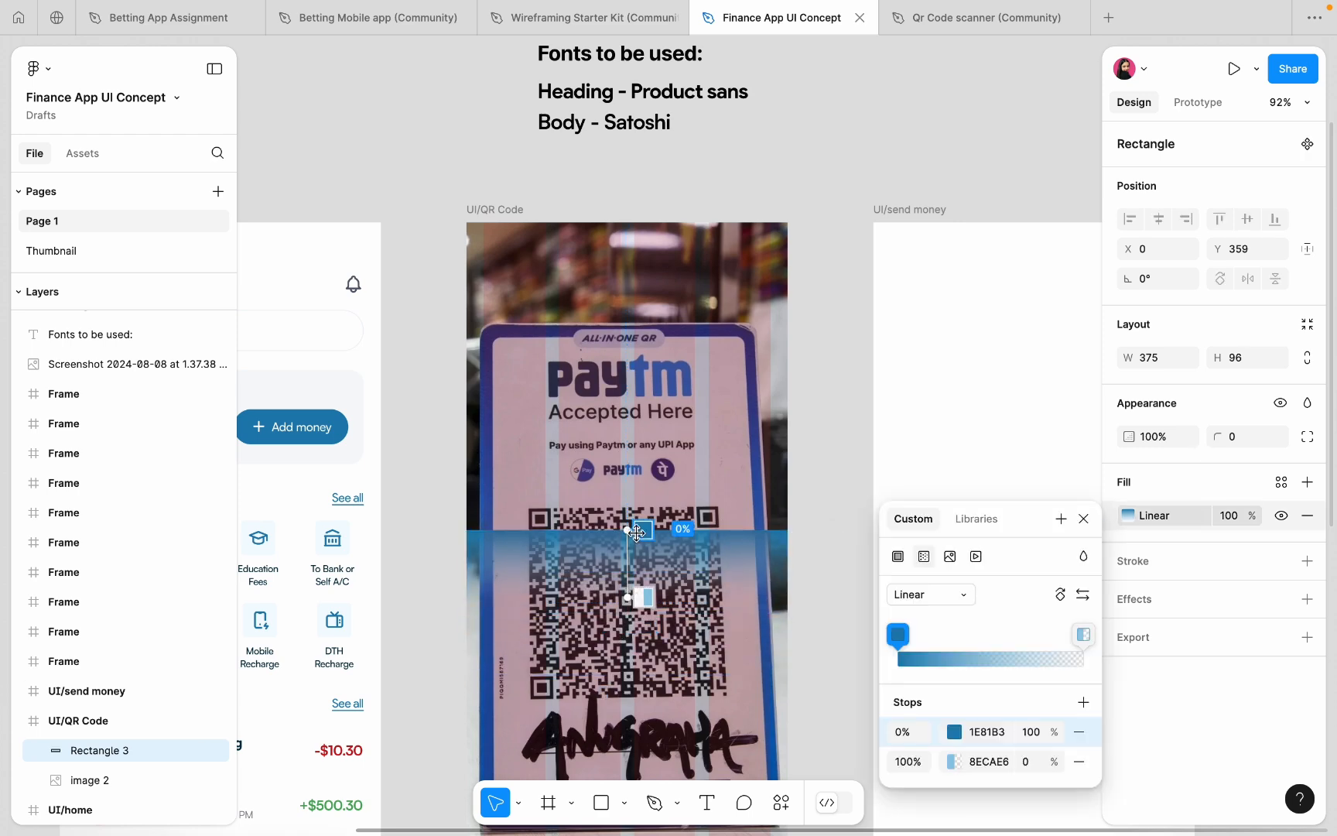
pyautogui.click(793, 456)
pyautogui.scroll(-5, 818, 443)
# - Draw an L-shaped corner bracket line with the pen at the QR's top-left
pyautogui.scroll(5, 819, 444)
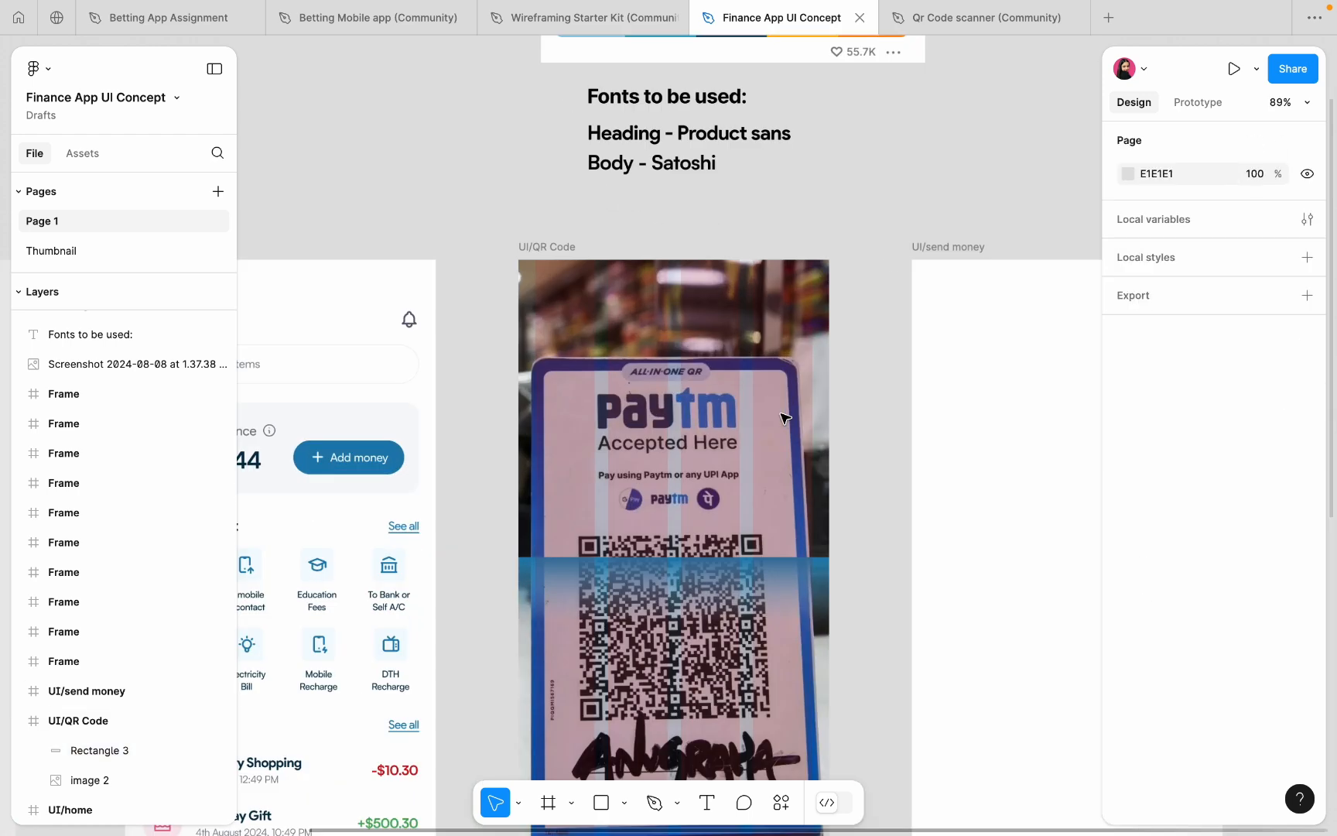
pyautogui.scroll(-2, 777, 428)
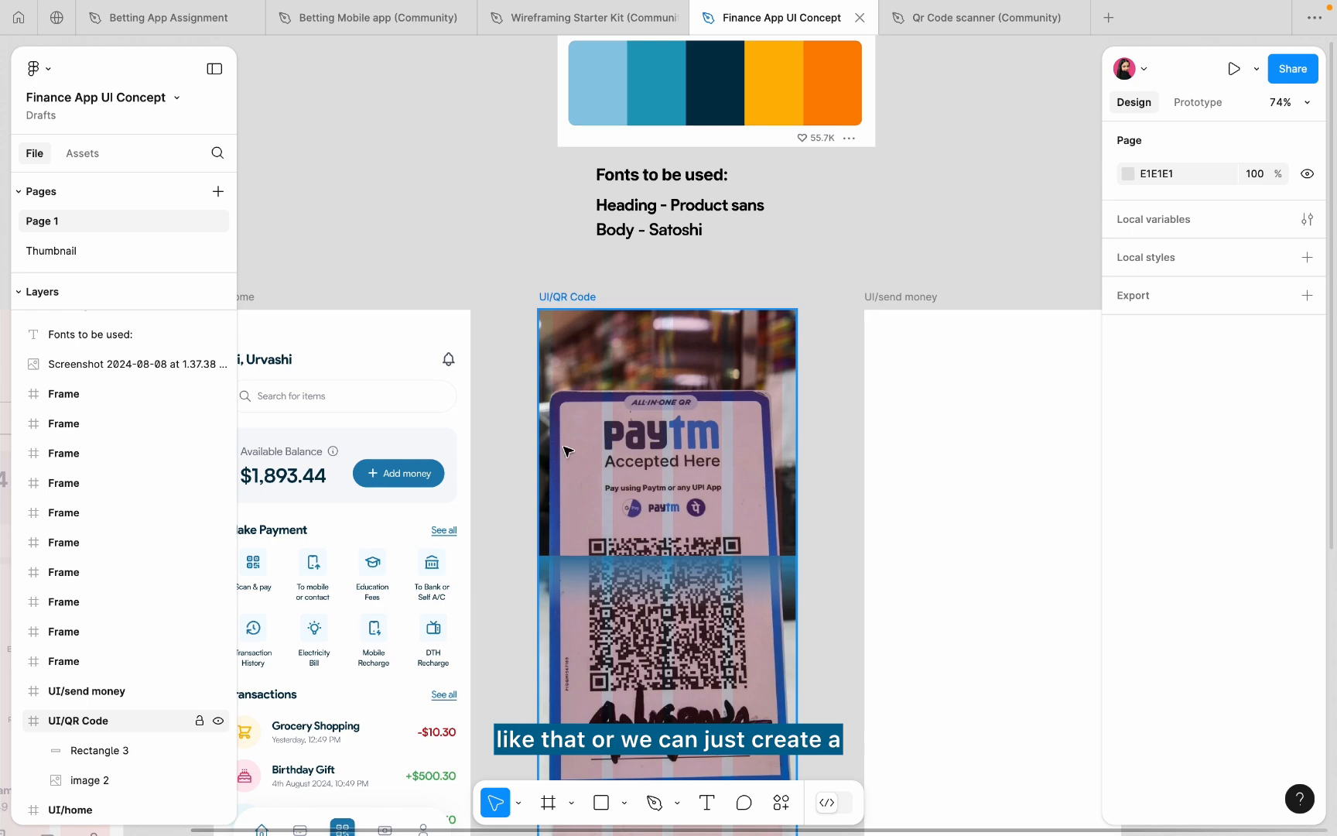
pyautogui.scroll(5, 569, 499)
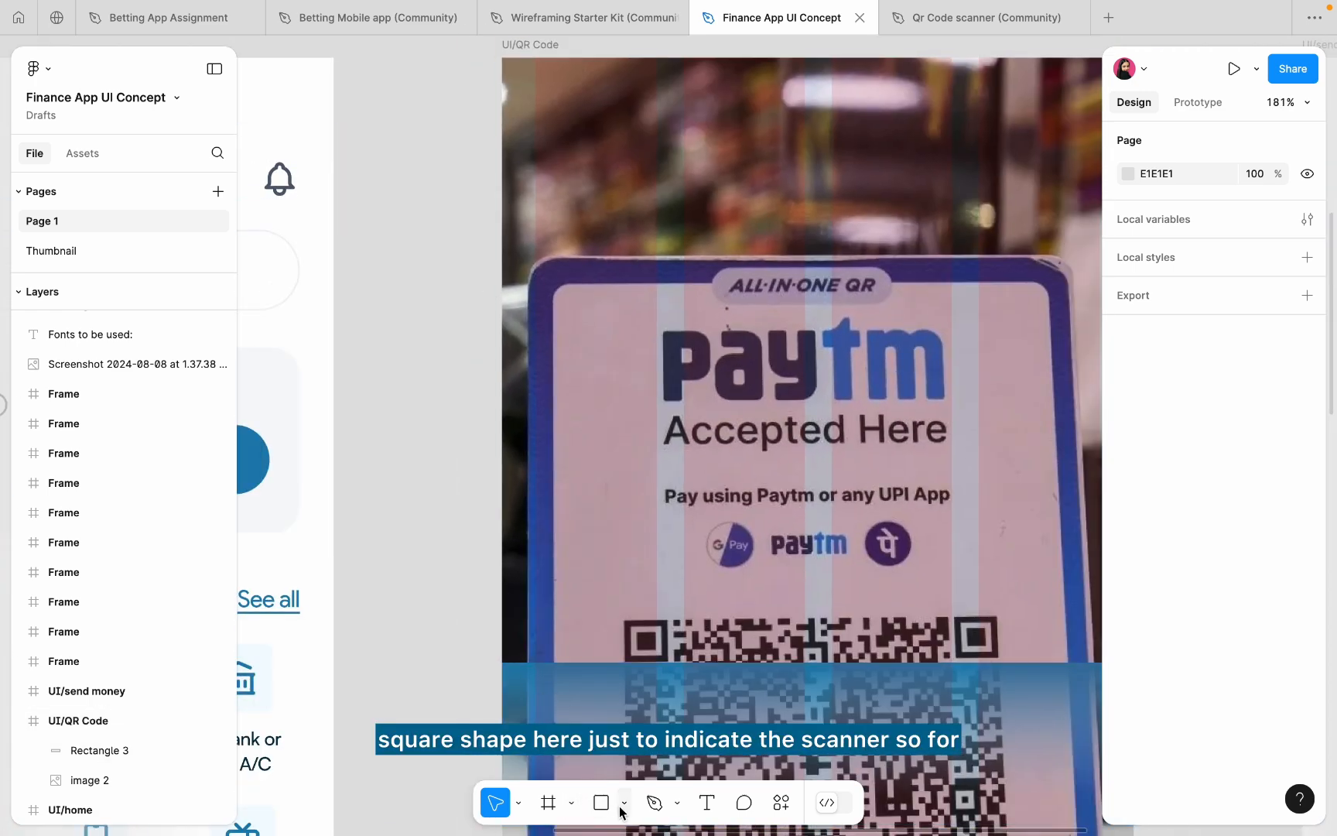
pyautogui.click(652, 803)
pyautogui.scroll(5, 575, 332)
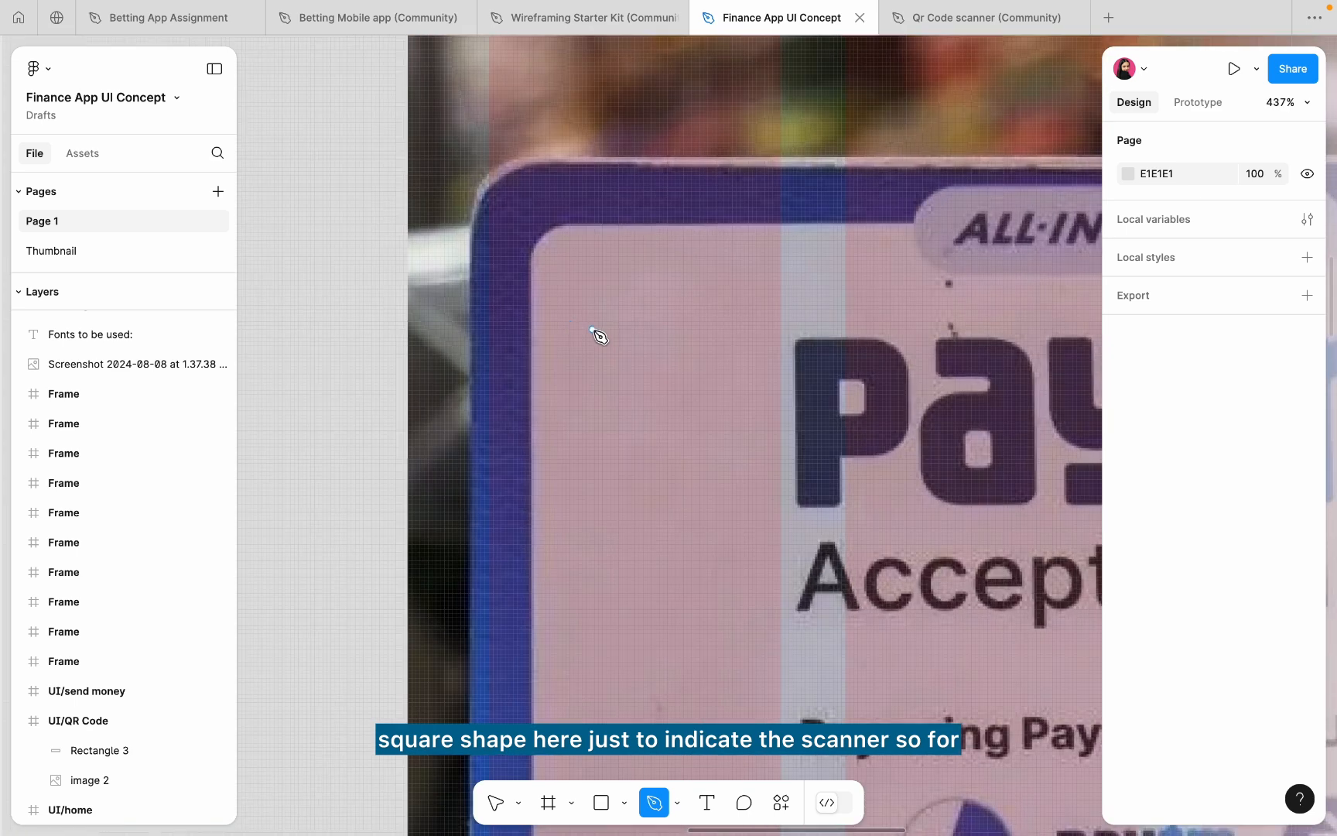
pyautogui.click(621, 323)
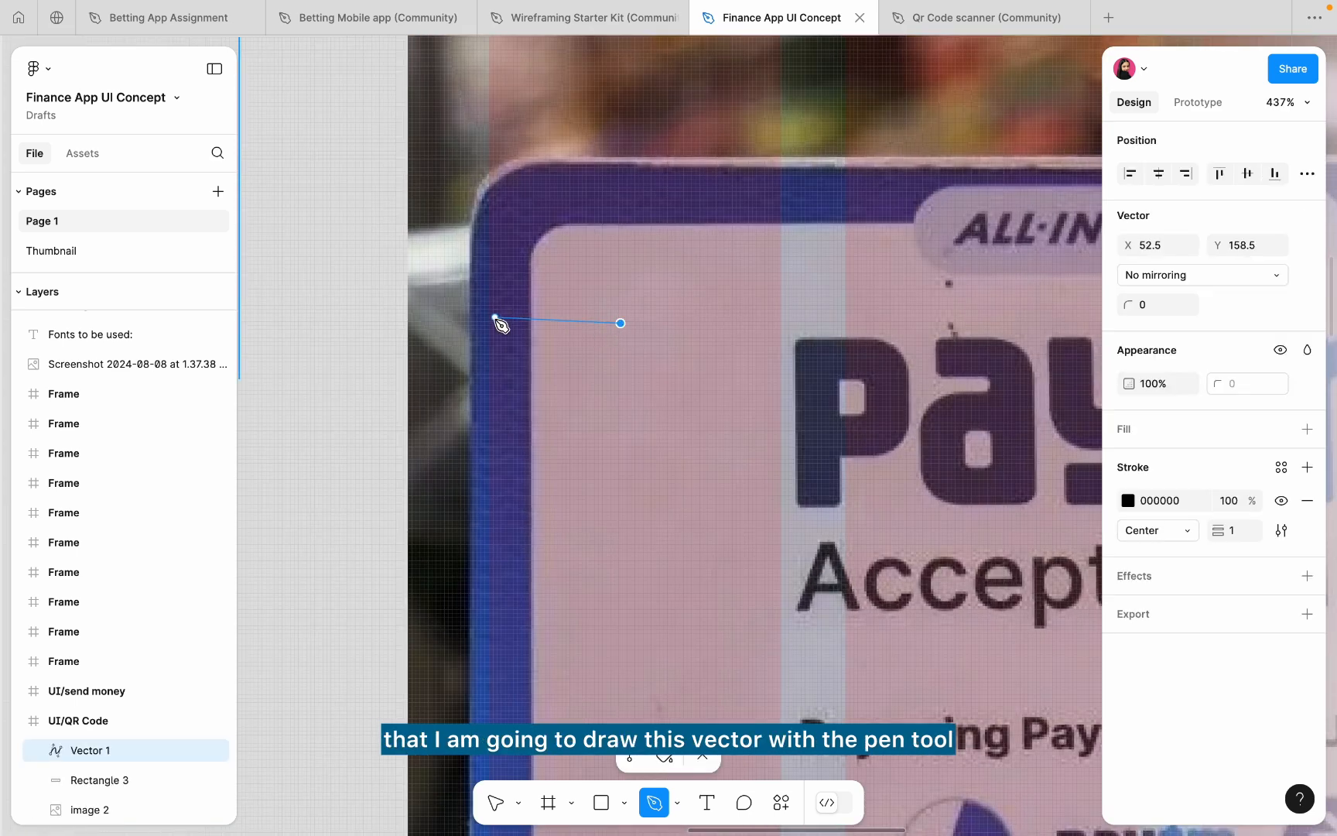
pyautogui.click(490, 323)
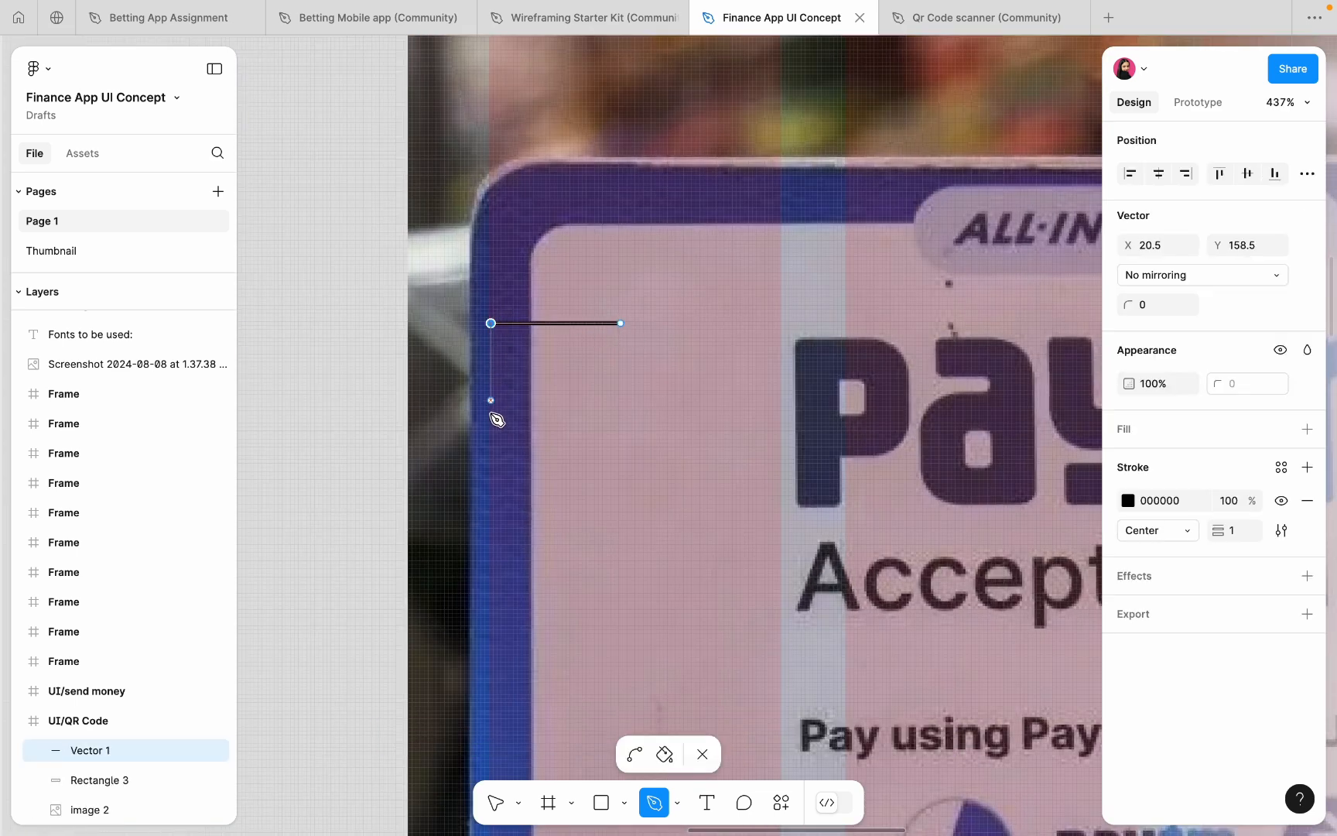
pyautogui.click(491, 441)
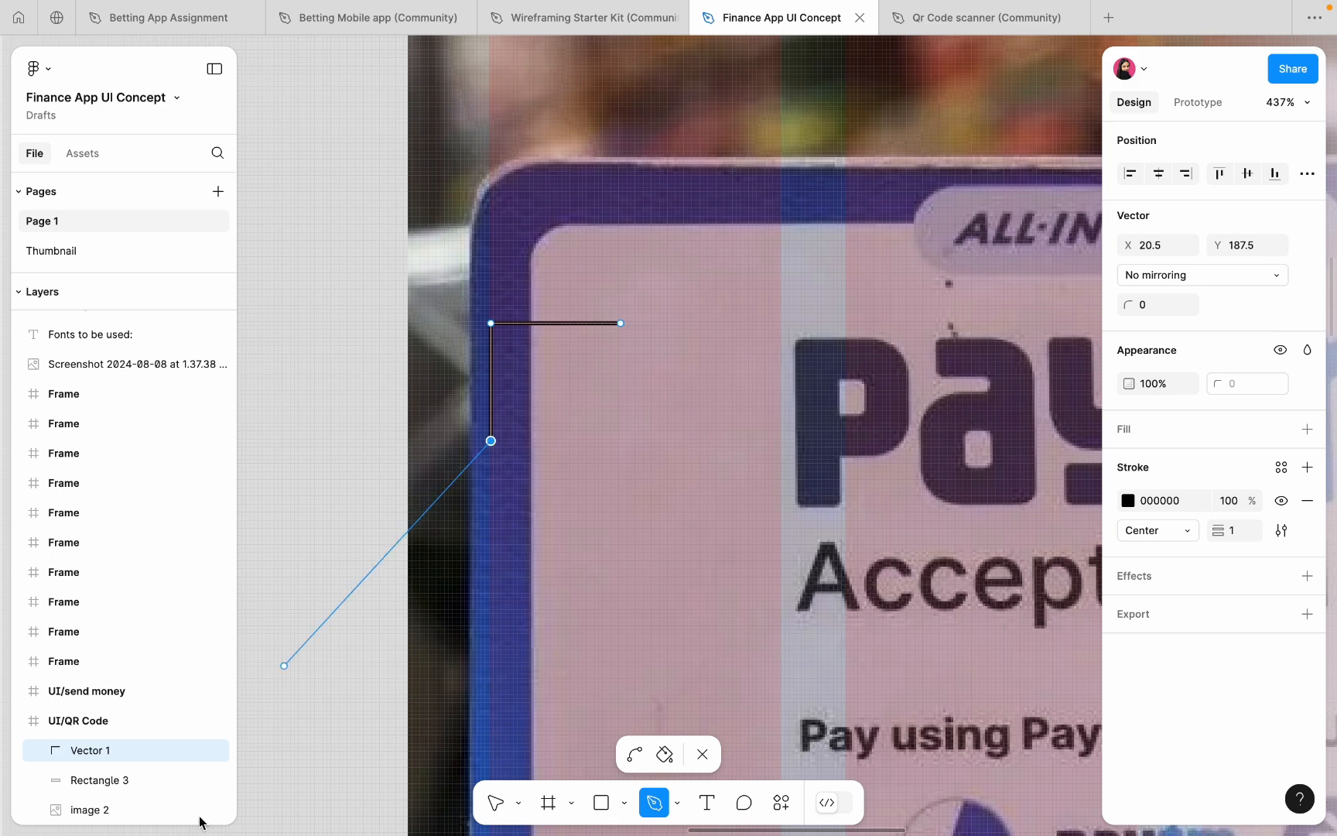
pyautogui.click(700, 757)
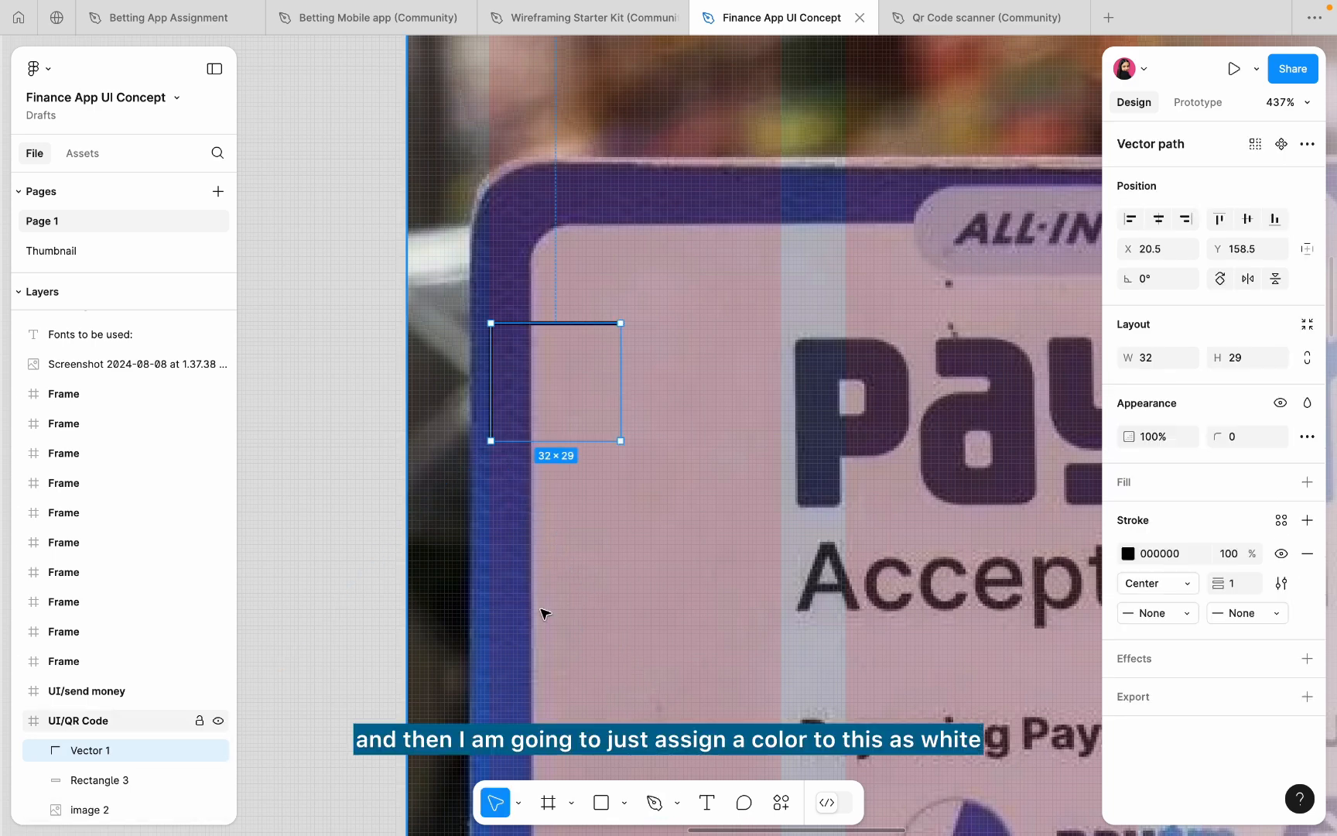
# - Give the corner line a white solid stroke of weight 4
pyautogui.click(1128, 553)
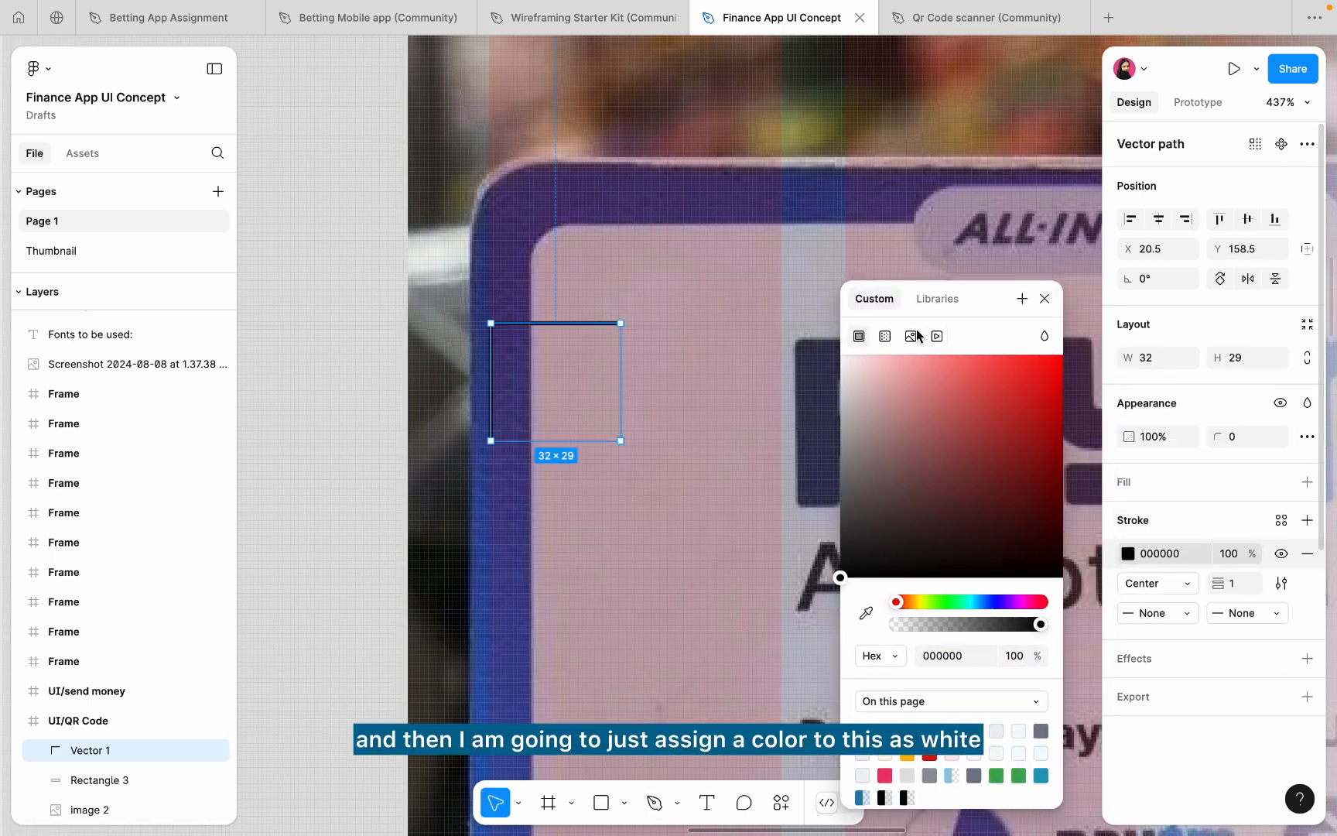
pyautogui.click(855, 277)
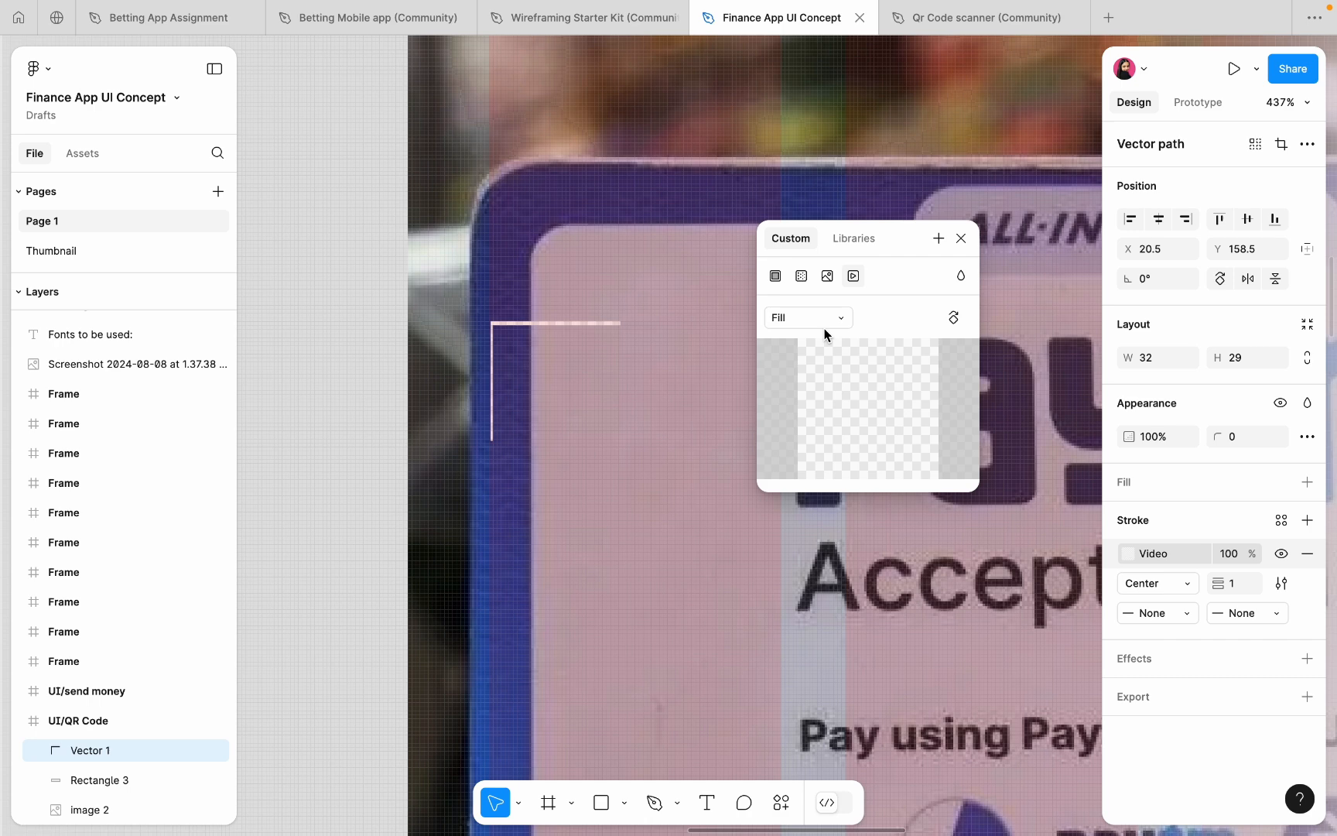
pyautogui.click(775, 277)
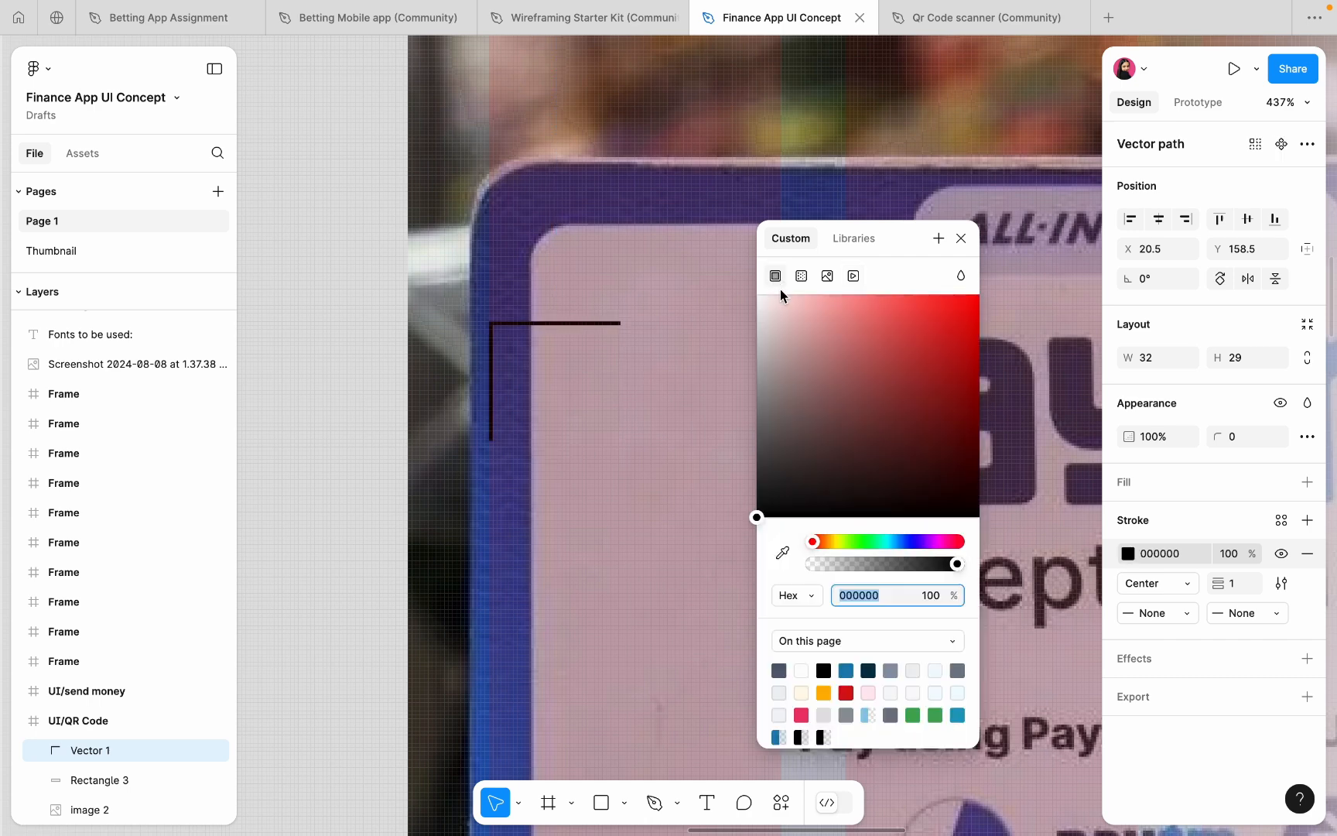
pyautogui.moveTo(795, 327); pyautogui.dragTo(665, 206)
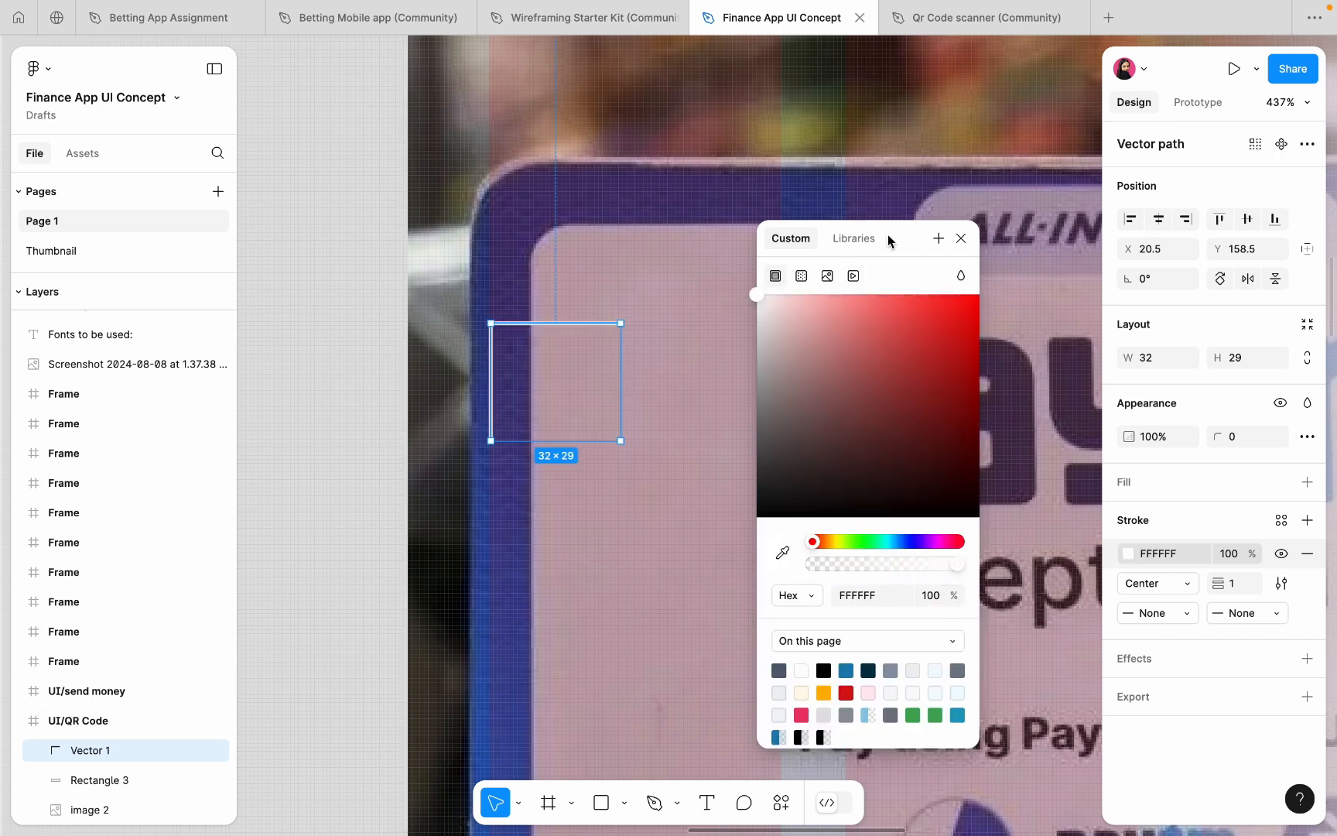
pyautogui.moveTo(888, 234); pyautogui.dragTo(988, 266)
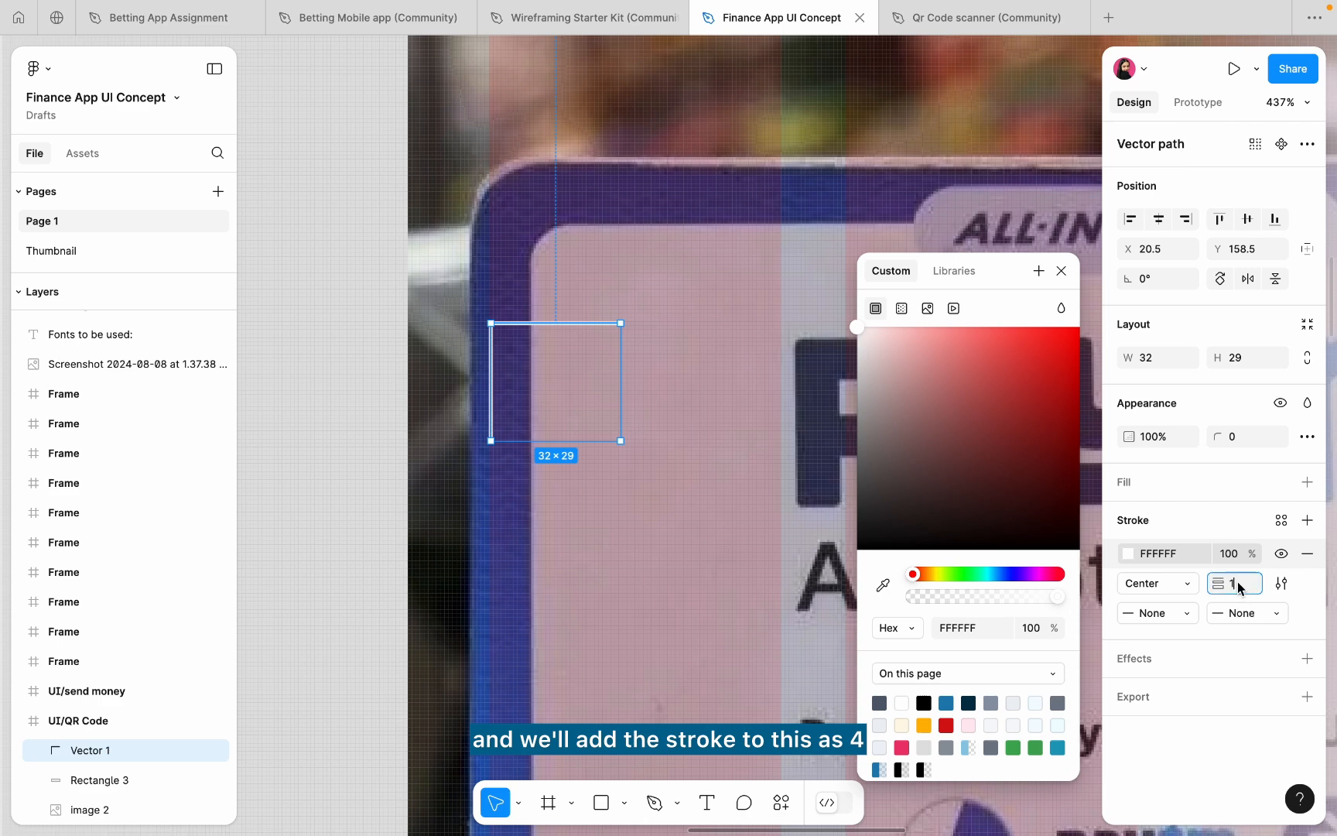
pyautogui.write('4')
pyautogui.press('Return')
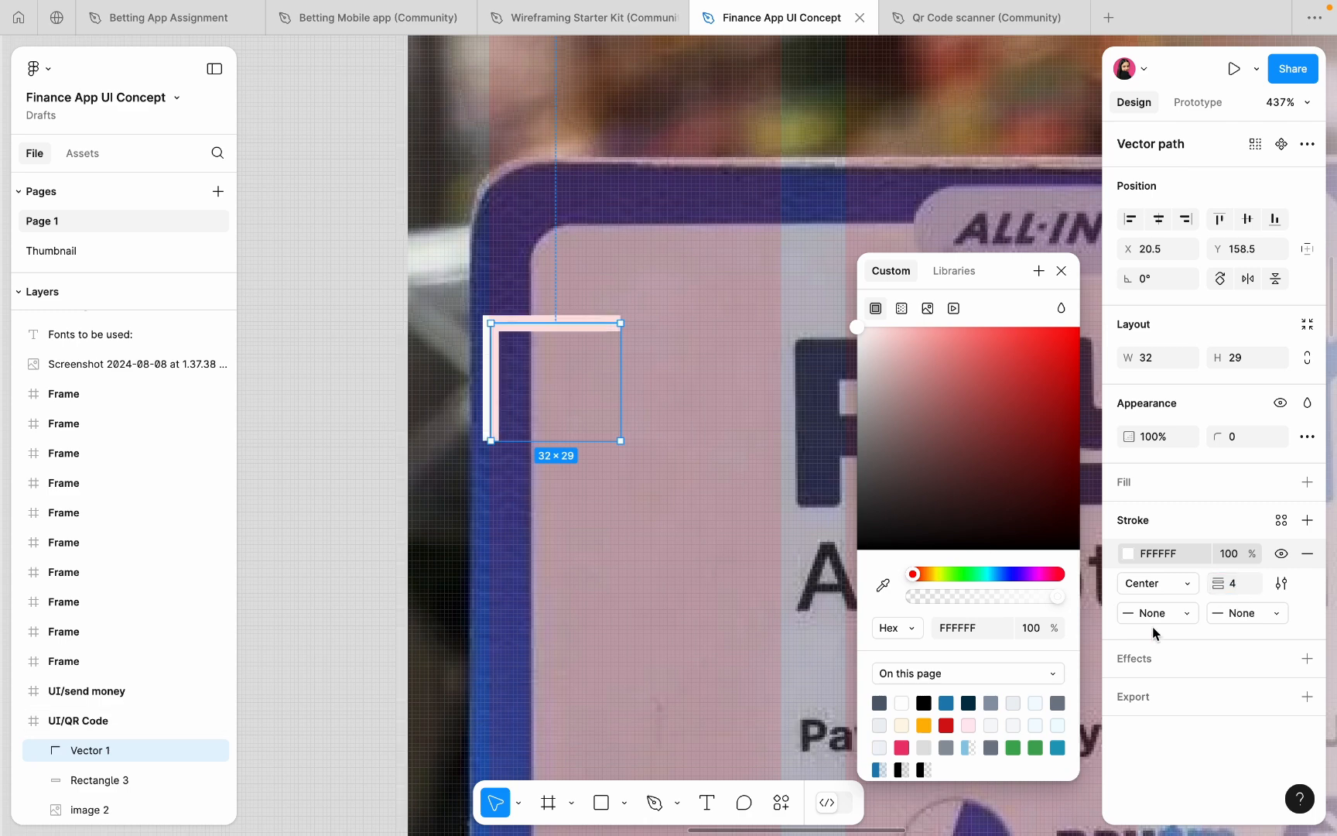
# - Set round caps on both the start and end of the line
pyautogui.click(1236, 620)
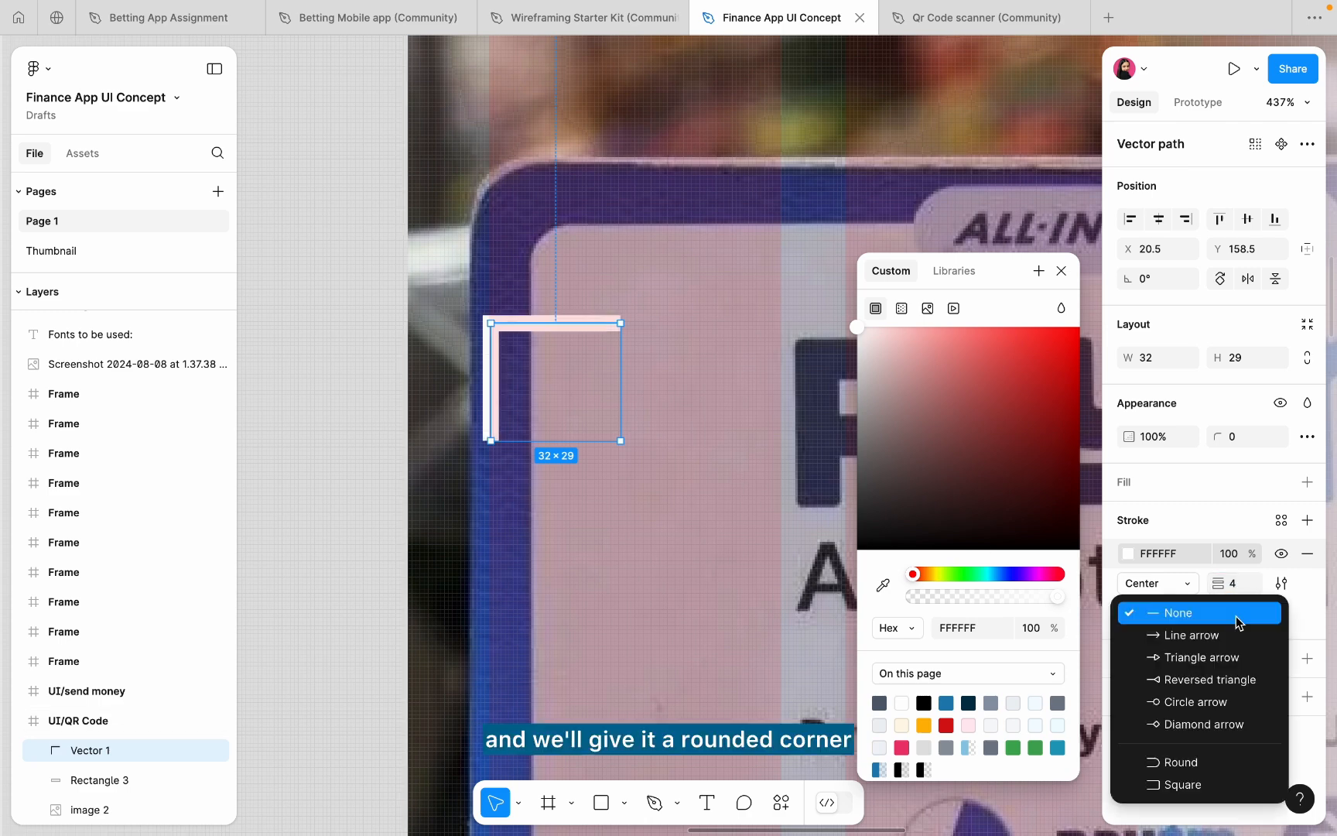
pyautogui.click(1188, 754)
pyautogui.click(1157, 612)
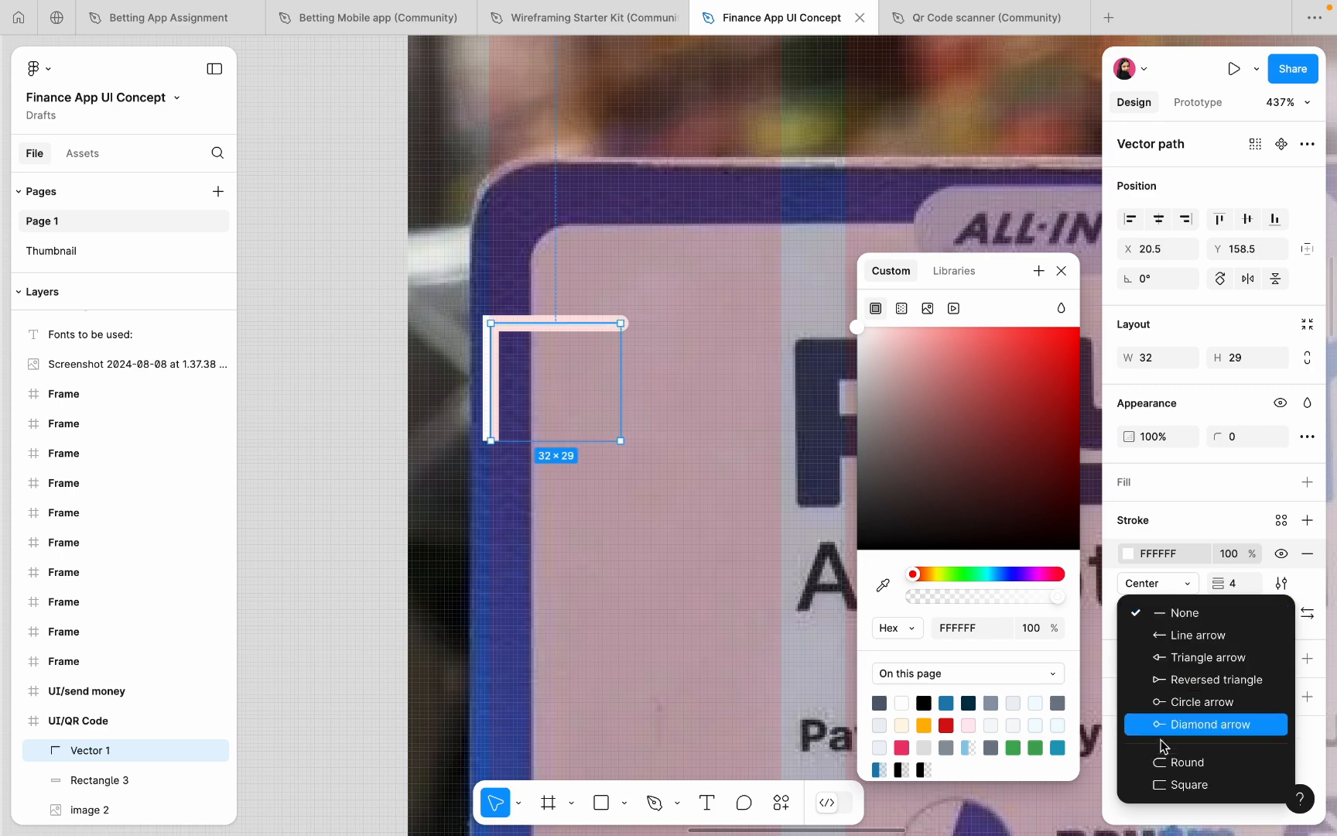
pyautogui.click(1163, 762)
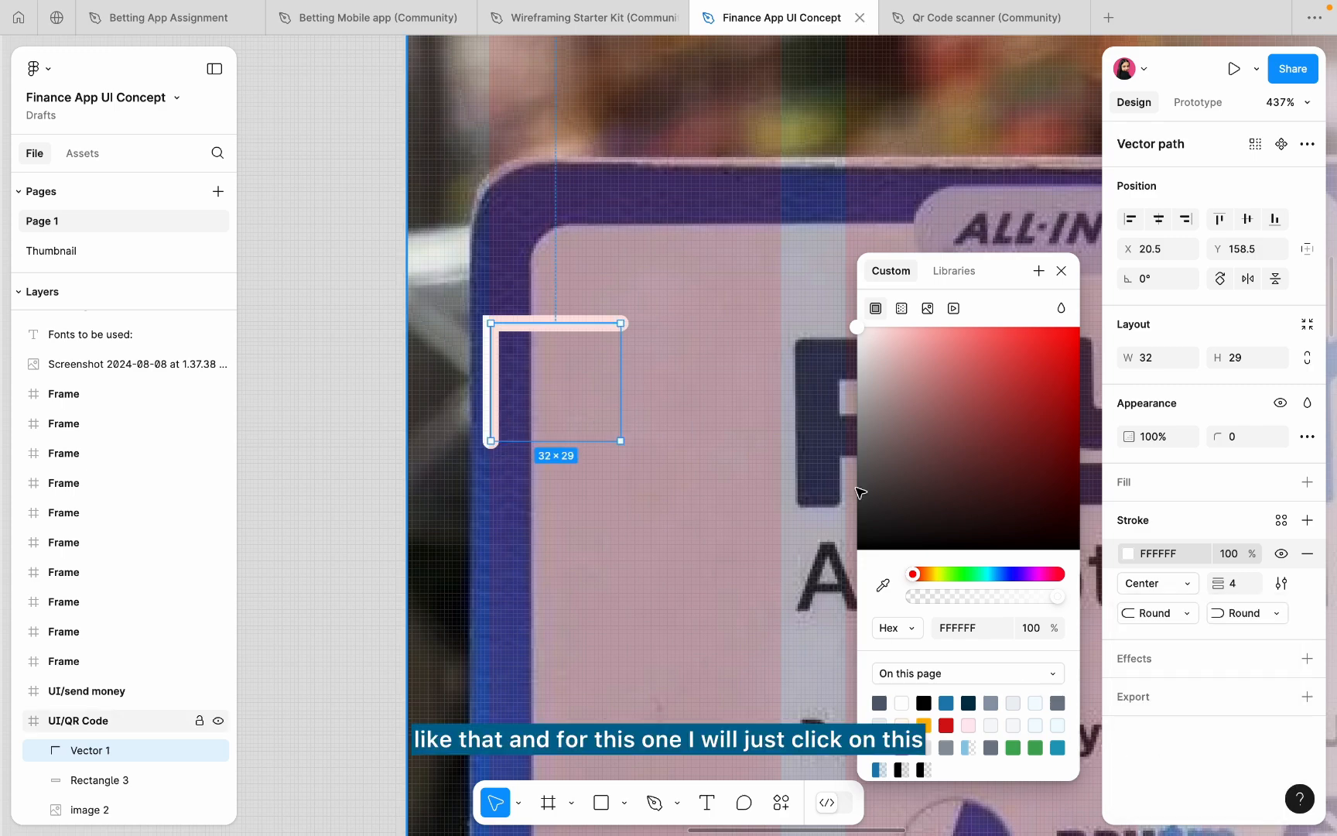
# - Try curving the bracket's corner point, then undo the change
pyautogui.doubleClick(492, 325)
pyautogui.scroll(3, 502, 323)
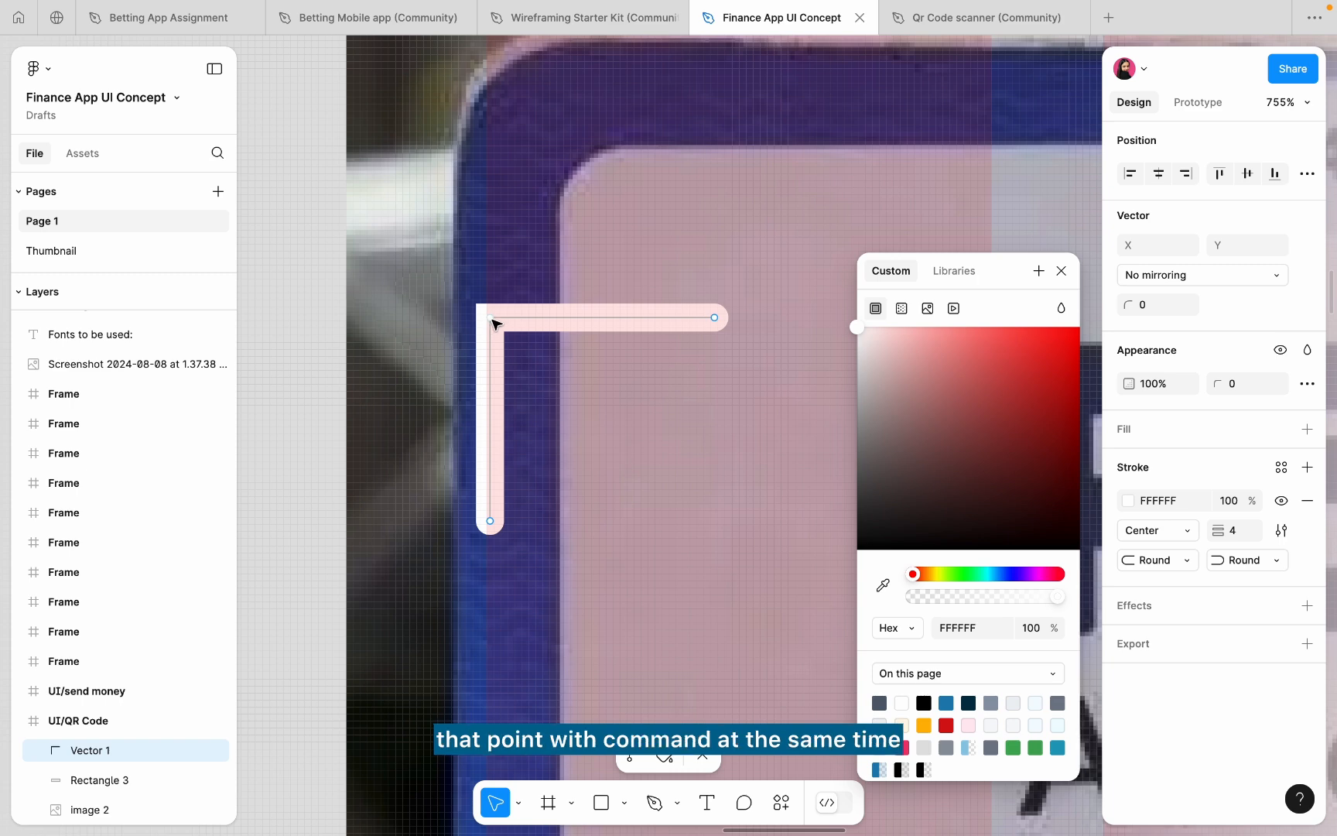
pyautogui.keyDown('super'); pyautogui.click(492, 319); pyautogui.keyUp('super')
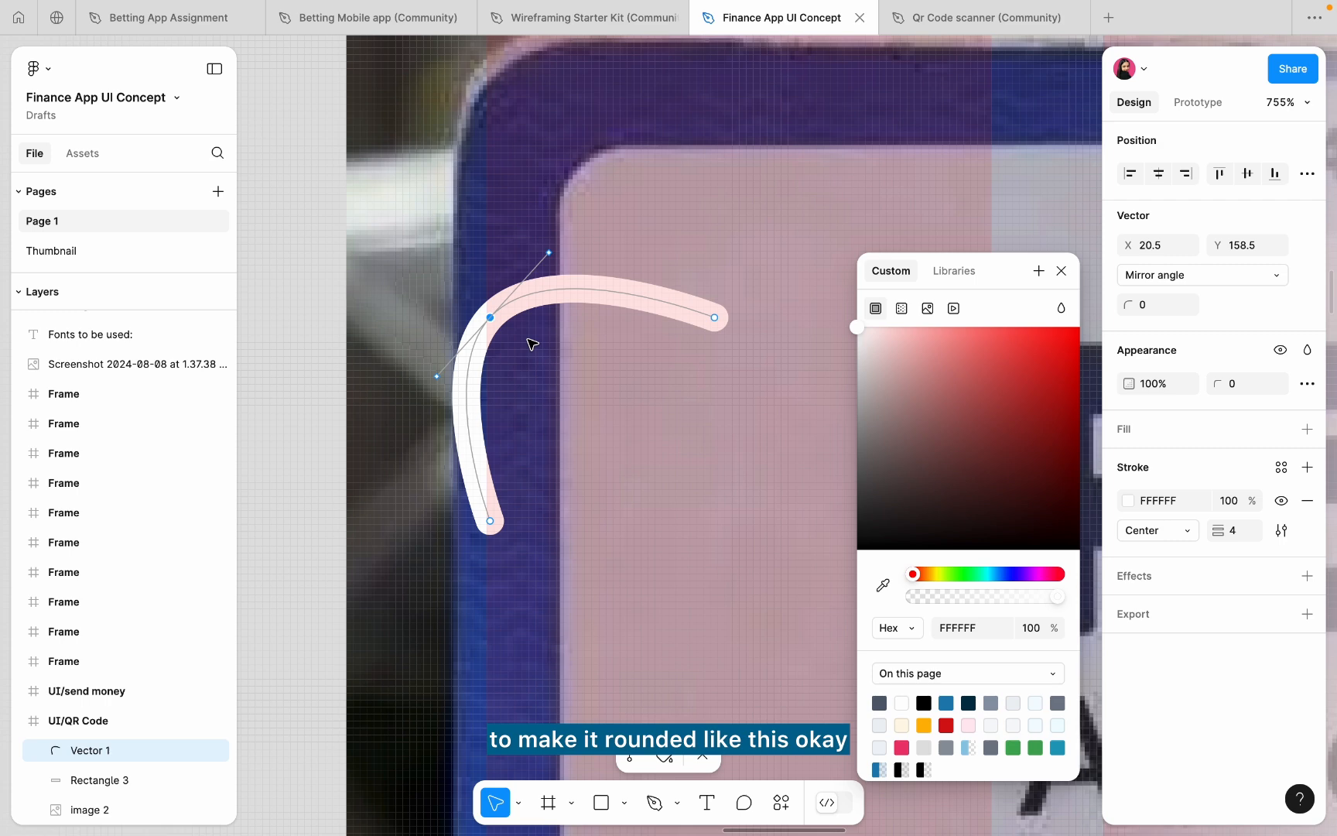
pyautogui.press('super')
pyautogui.press('super+z')
pyautogui.press('super+z')
pyautogui.press('super+z')
pyautogui.press('super+z')
pyautogui.press('super+z')
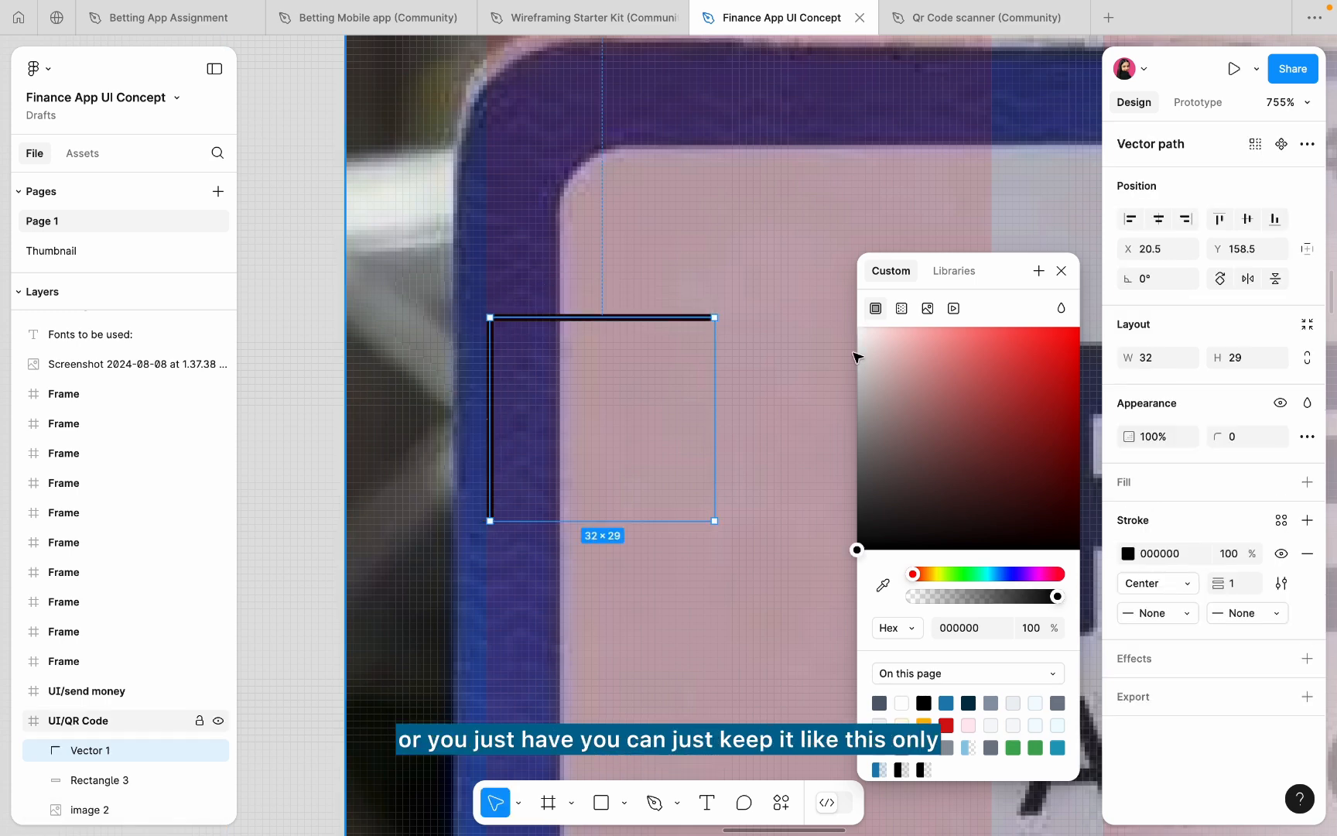
# - Reapply a white stroke of weight 4 and set the corner radius to 4
pyautogui.moveTo(899, 385); pyautogui.dragTo(780, 258)
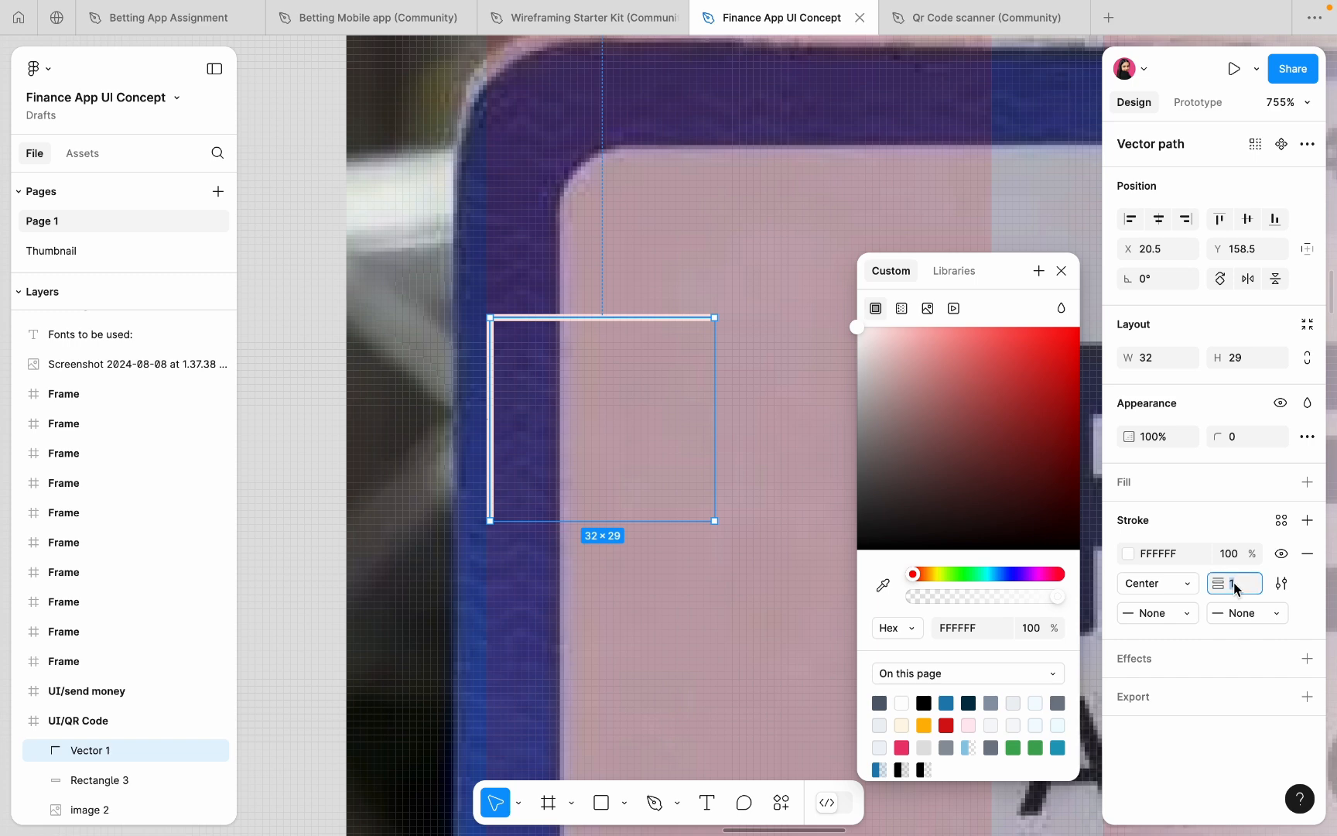
pyautogui.write('4')
pyautogui.press('Return')
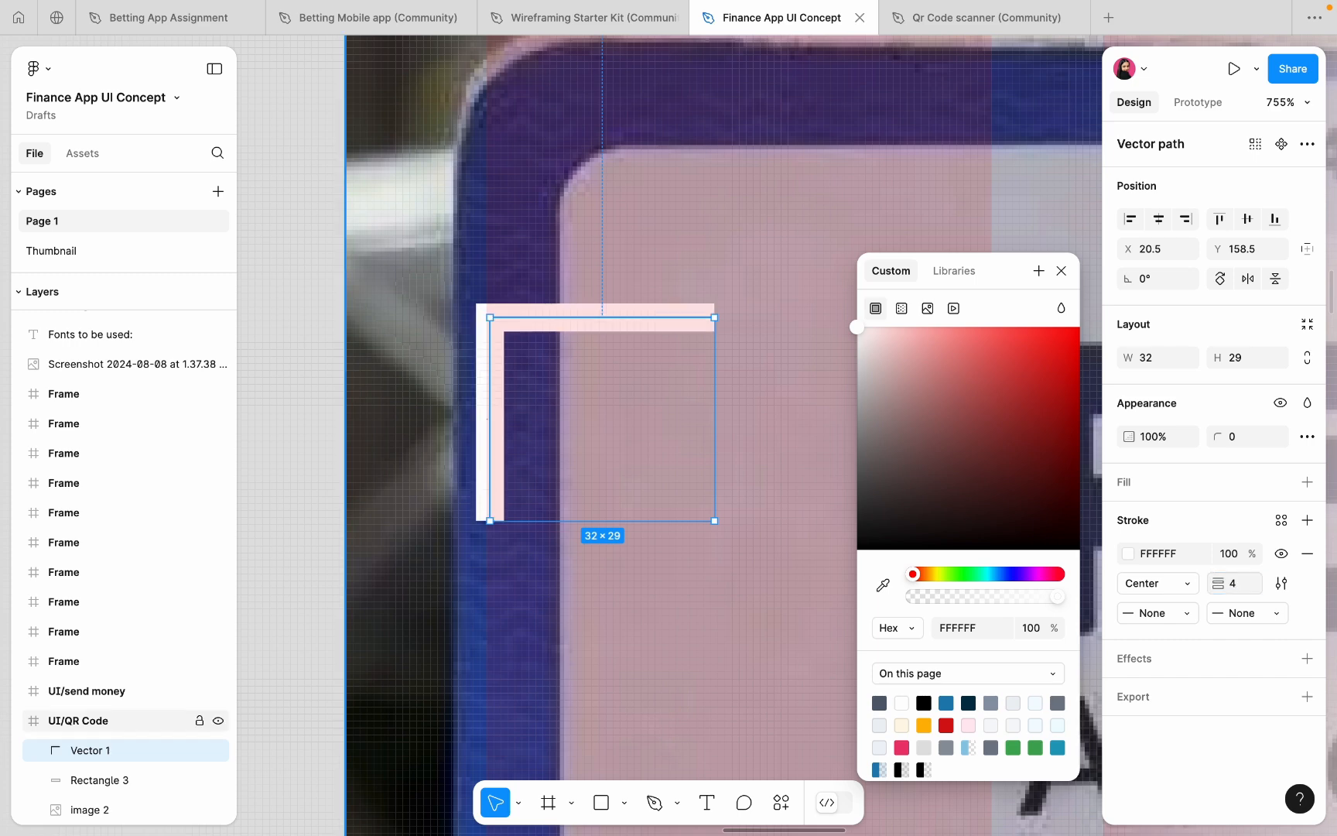
pyautogui.click(1236, 438)
pyautogui.write('4')
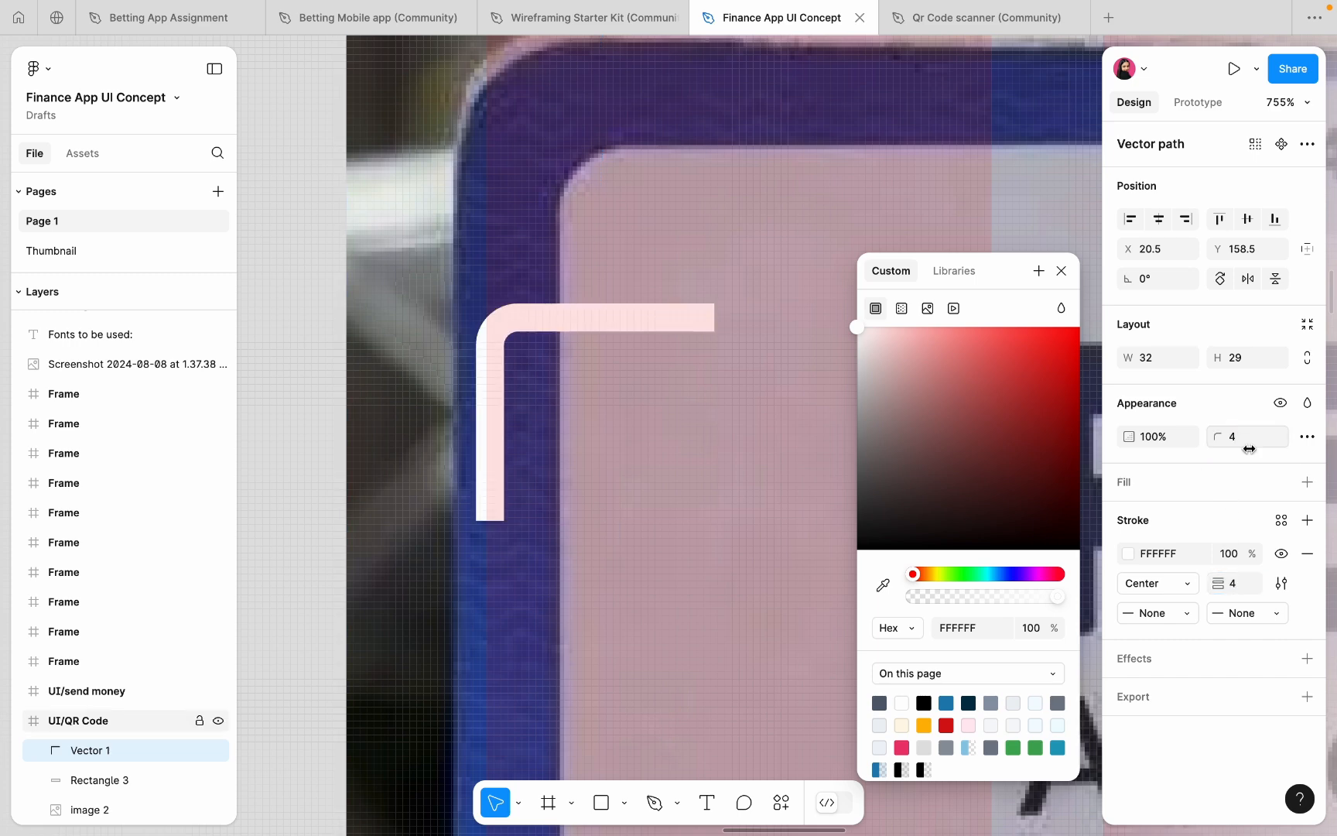
pyautogui.press('Return')
# - Set round caps on both ends of the bracket again
pyautogui.click(1238, 612)
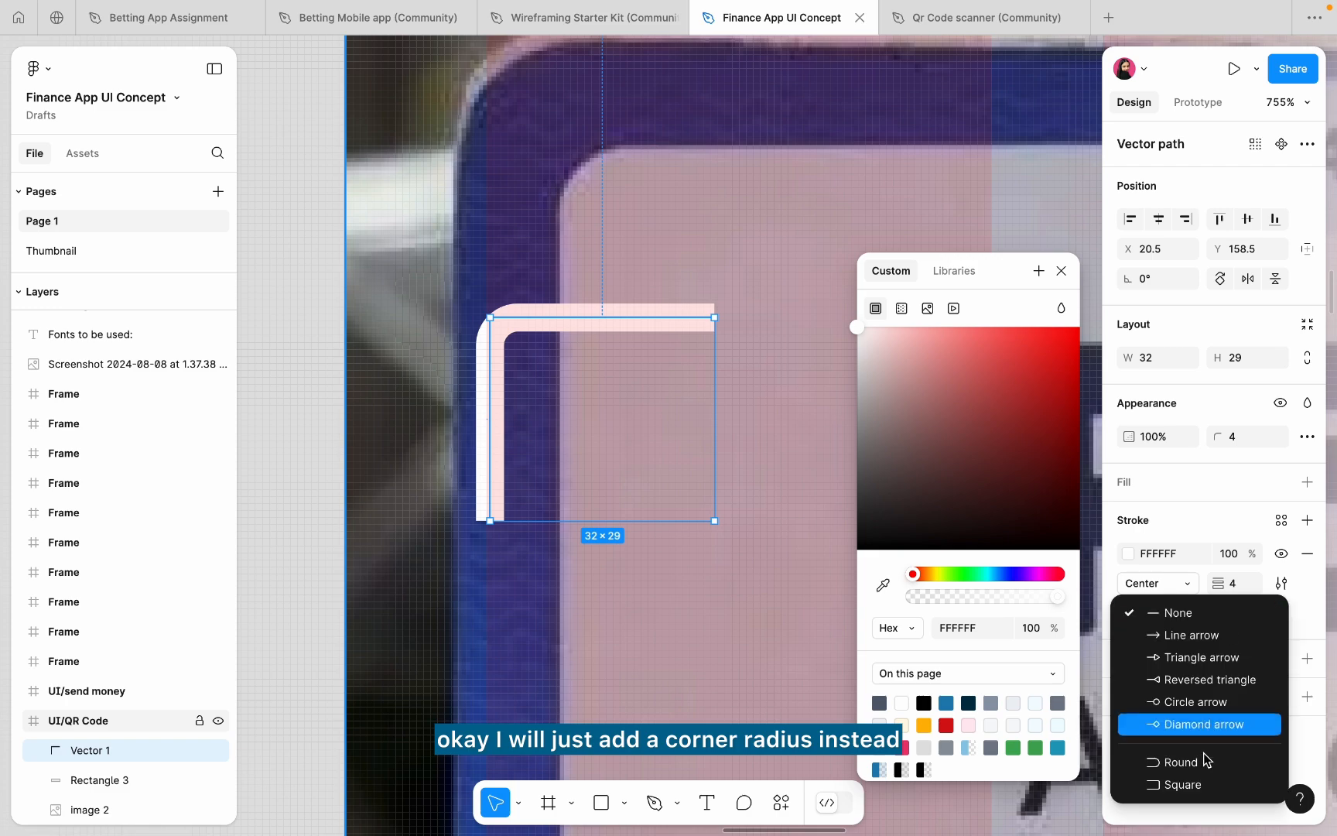
pyautogui.click(1208, 761)
pyautogui.click(1156, 613)
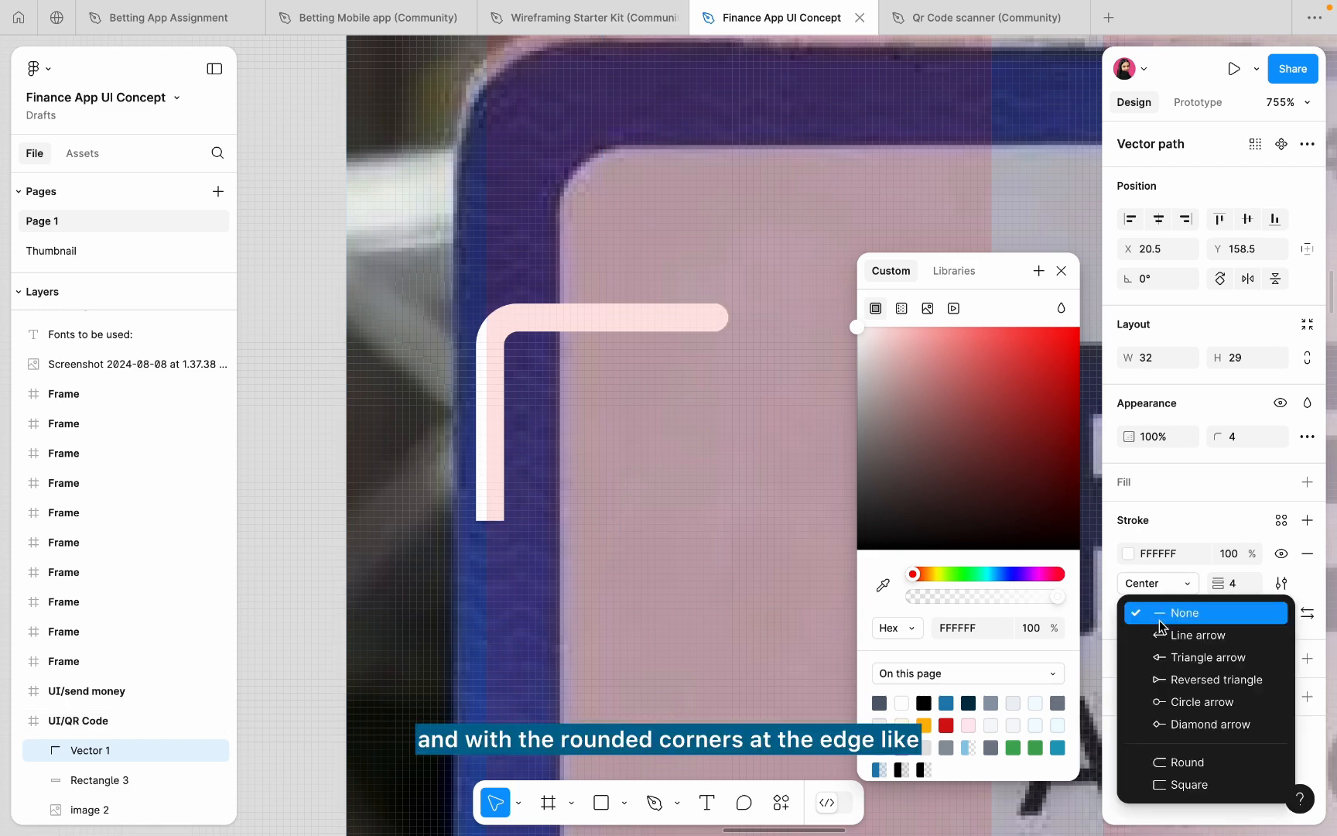
pyautogui.click(1172, 753)
# - Lengthen the bracket's vertical and horizontal arms to make it 36×34
pyautogui.click(682, 648)
pyautogui.scroll(-10, 683, 648)
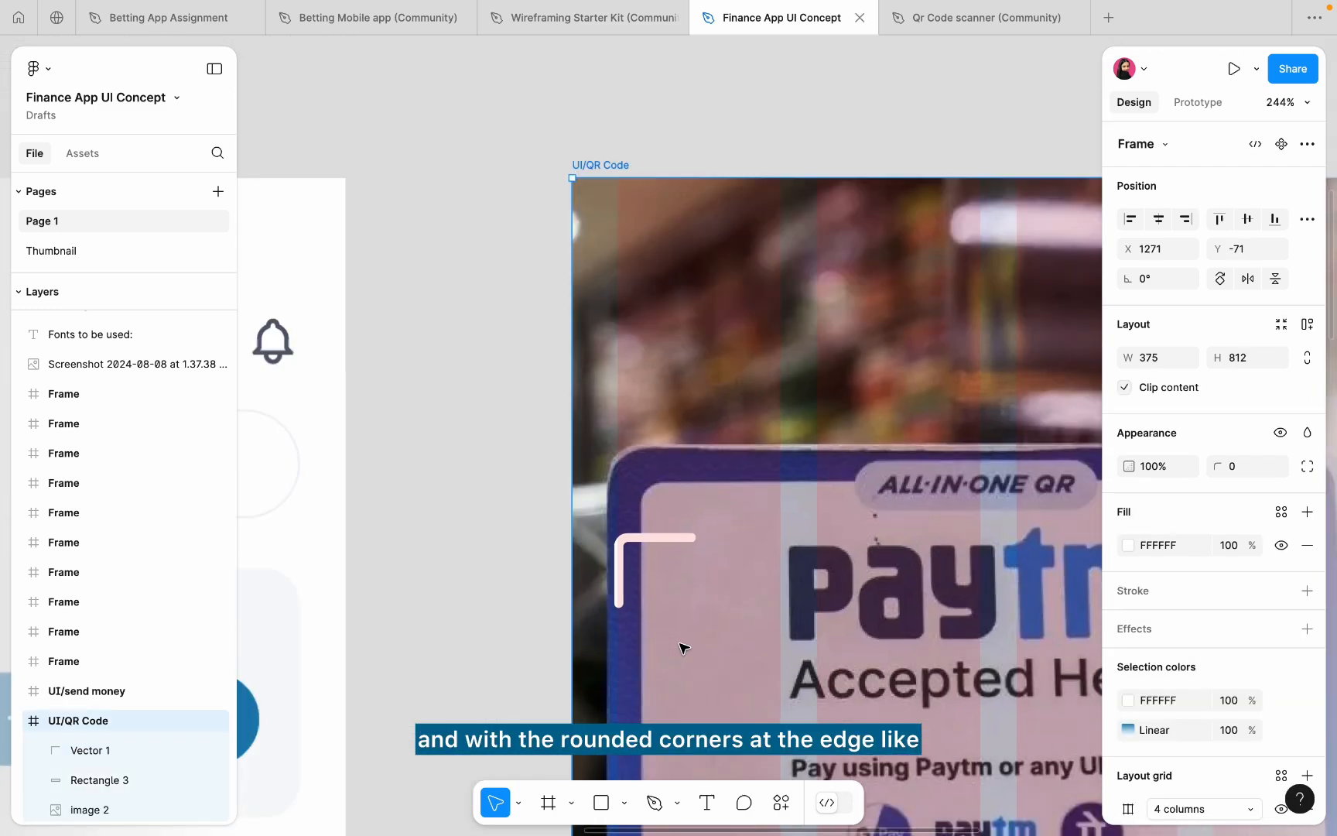
pyautogui.scroll(-3, 681, 645)
pyautogui.scroll(5, 589, 427)
pyautogui.scroll(5, 561, 209)
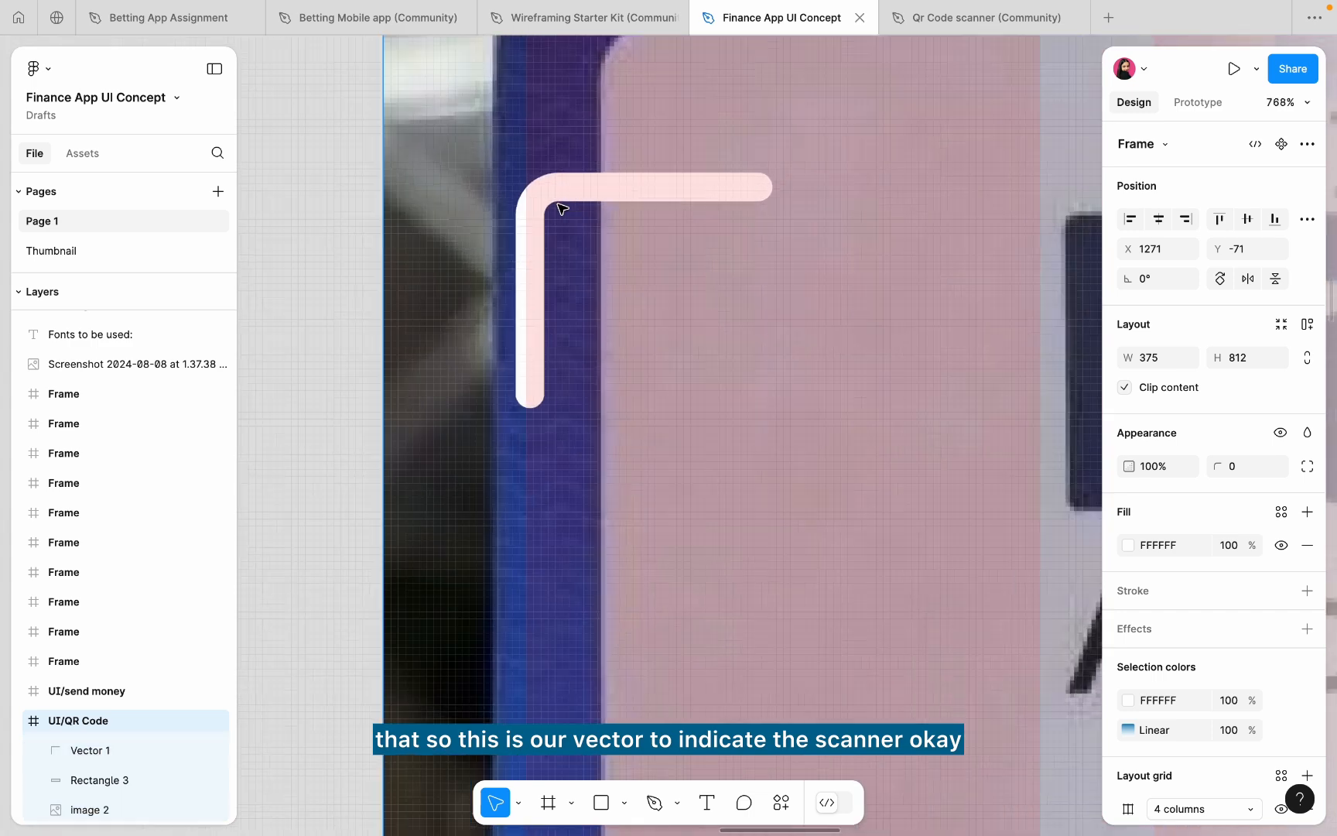
pyautogui.click(551, 199)
pyautogui.doubleClick(540, 337)
pyautogui.scroll(1, 545, 381)
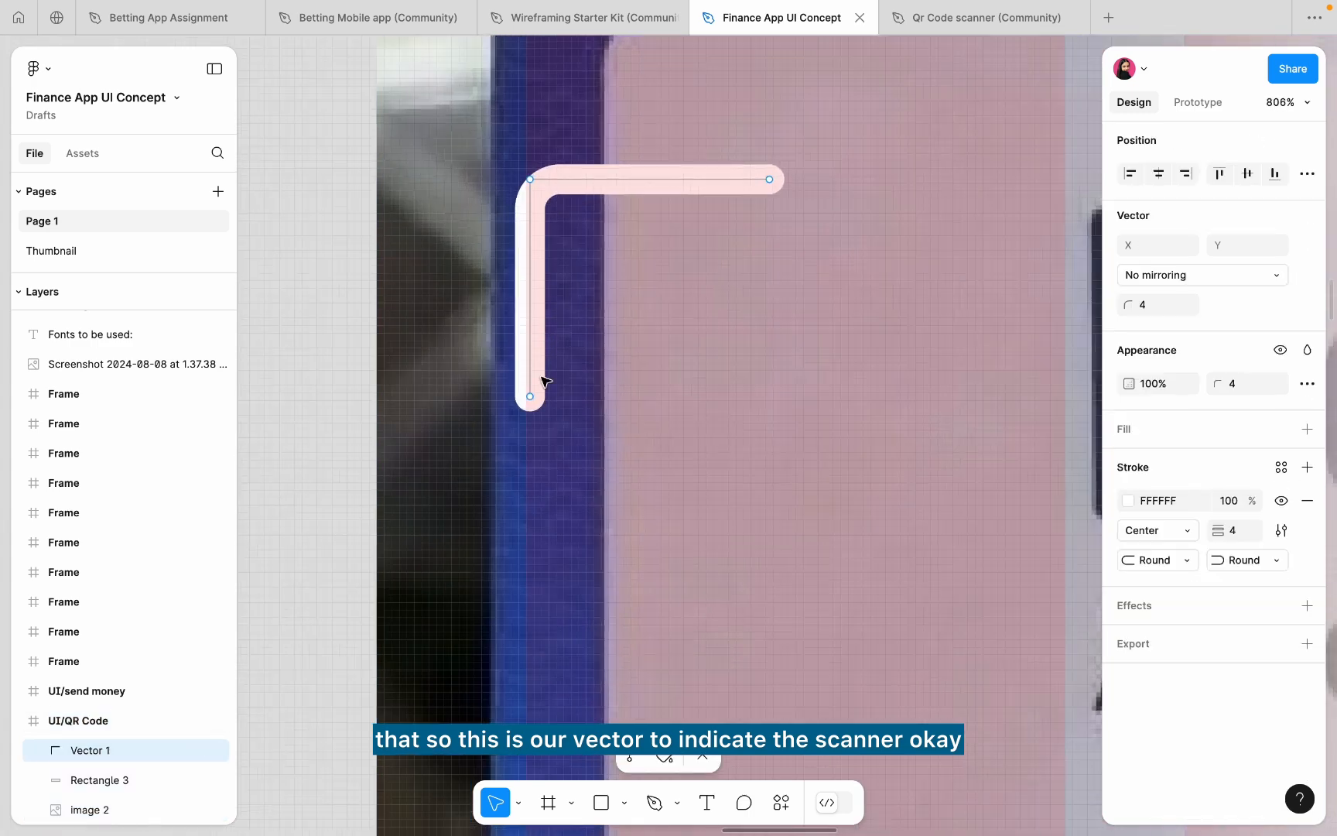
pyautogui.moveTo(534, 402); pyautogui.dragTo(548, 445)
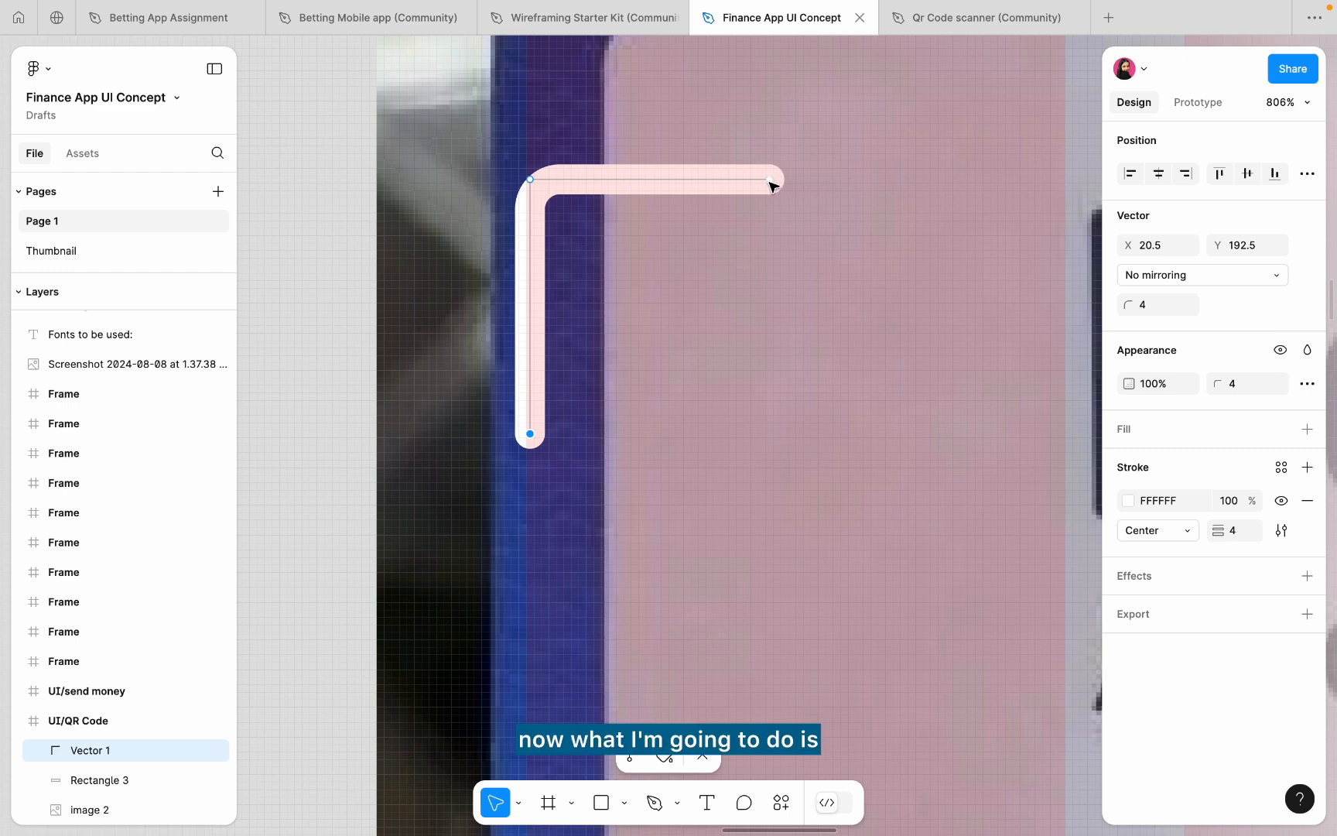
pyautogui.moveTo(770, 181); pyautogui.dragTo(802, 183)
pyautogui.press('super+z')
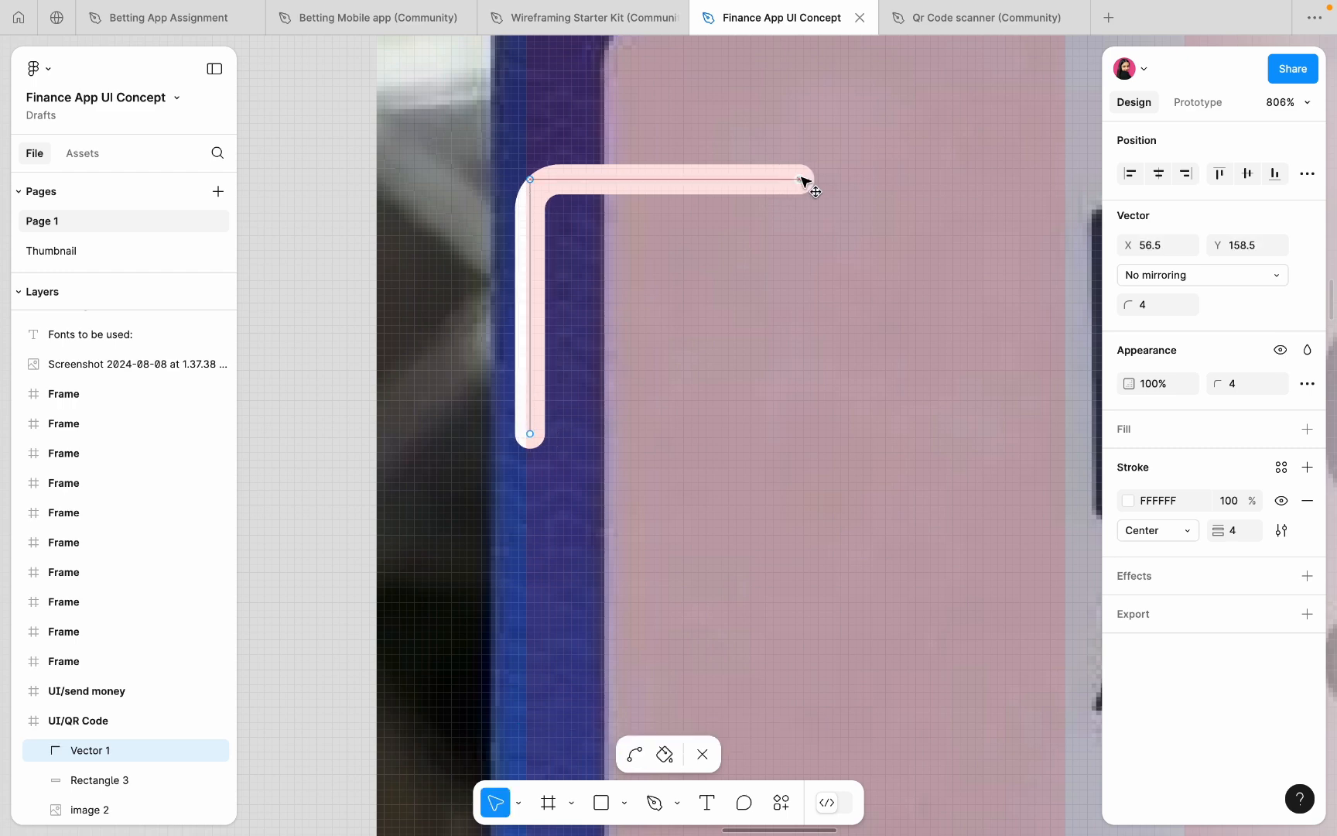
pyautogui.press('Escape')
# - Duplicate the bracket down and rotate it exactly 90° for the bottom-left corner
pyautogui.scroll(-10, 743, 323)
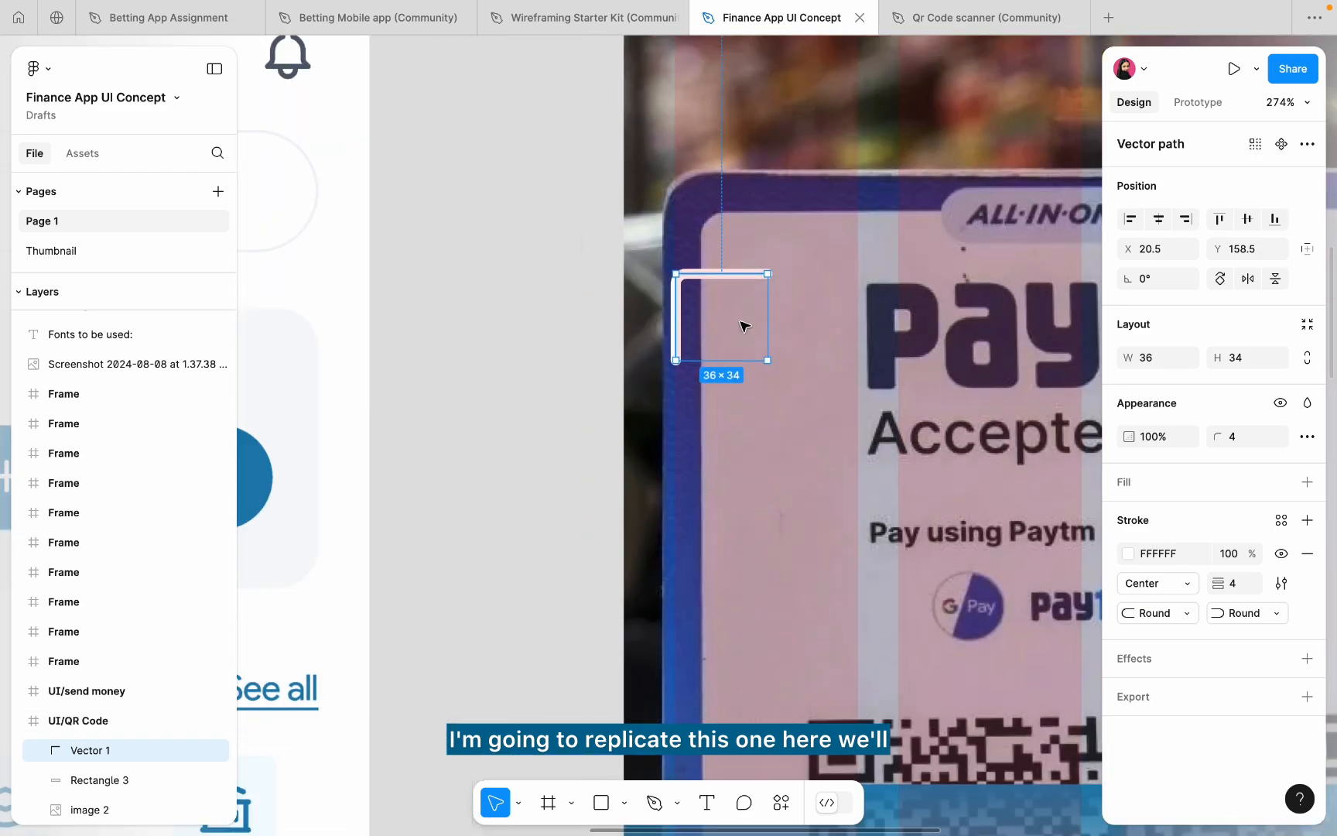
pyautogui.moveTo(725, 322); pyautogui.dragTo(745, 595)
pyautogui.scroll(5, 744, 572)
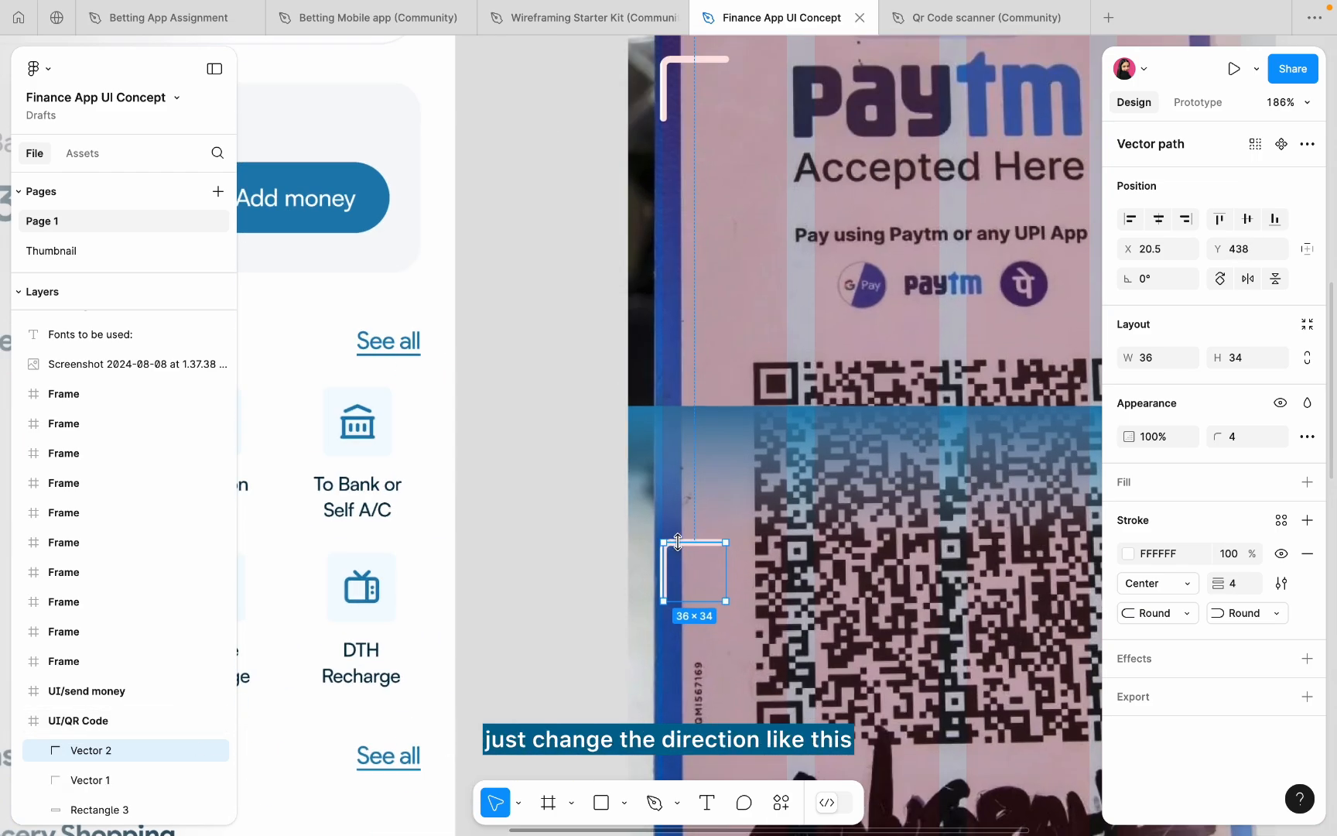
pyautogui.moveTo(638, 576); pyautogui.dragTo(630, 640)
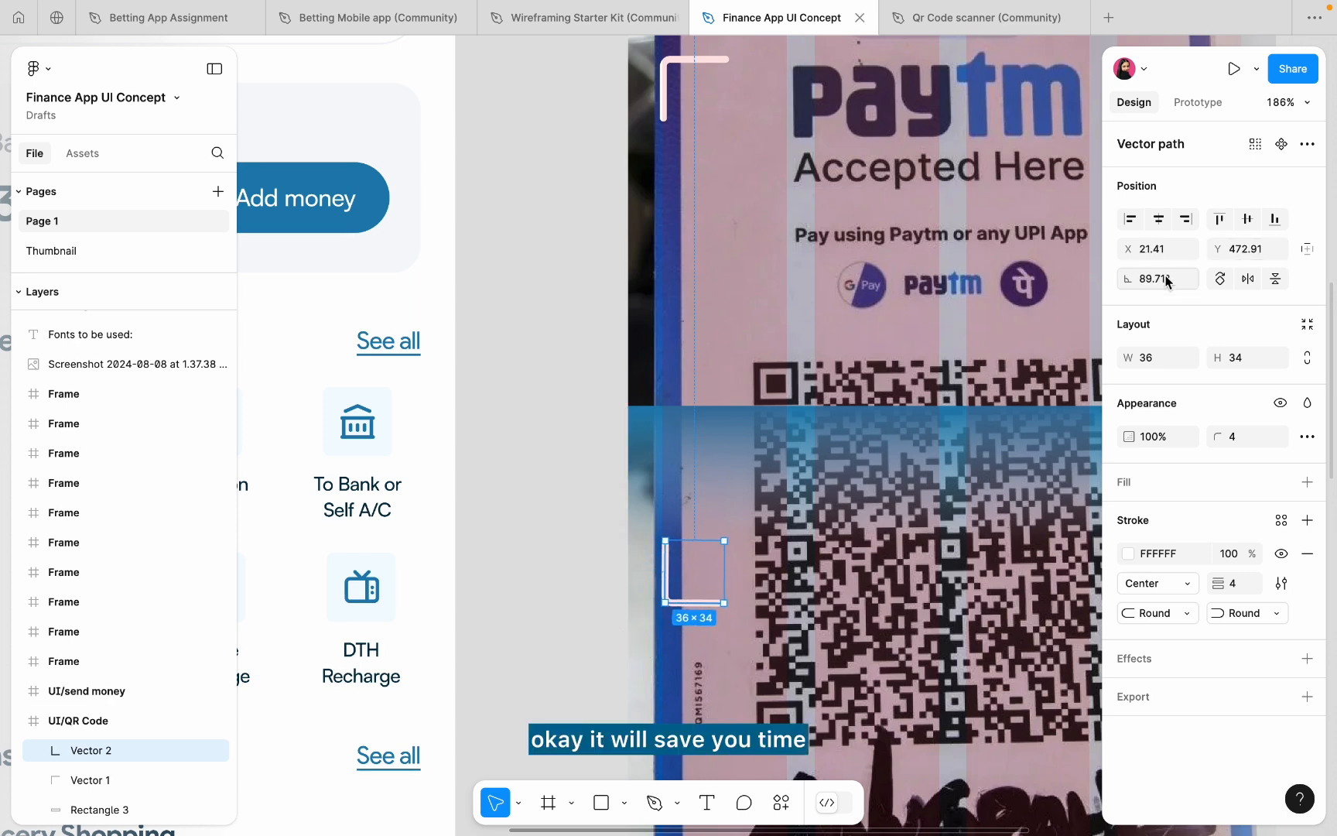
pyautogui.write('90')
pyautogui.press('Return')
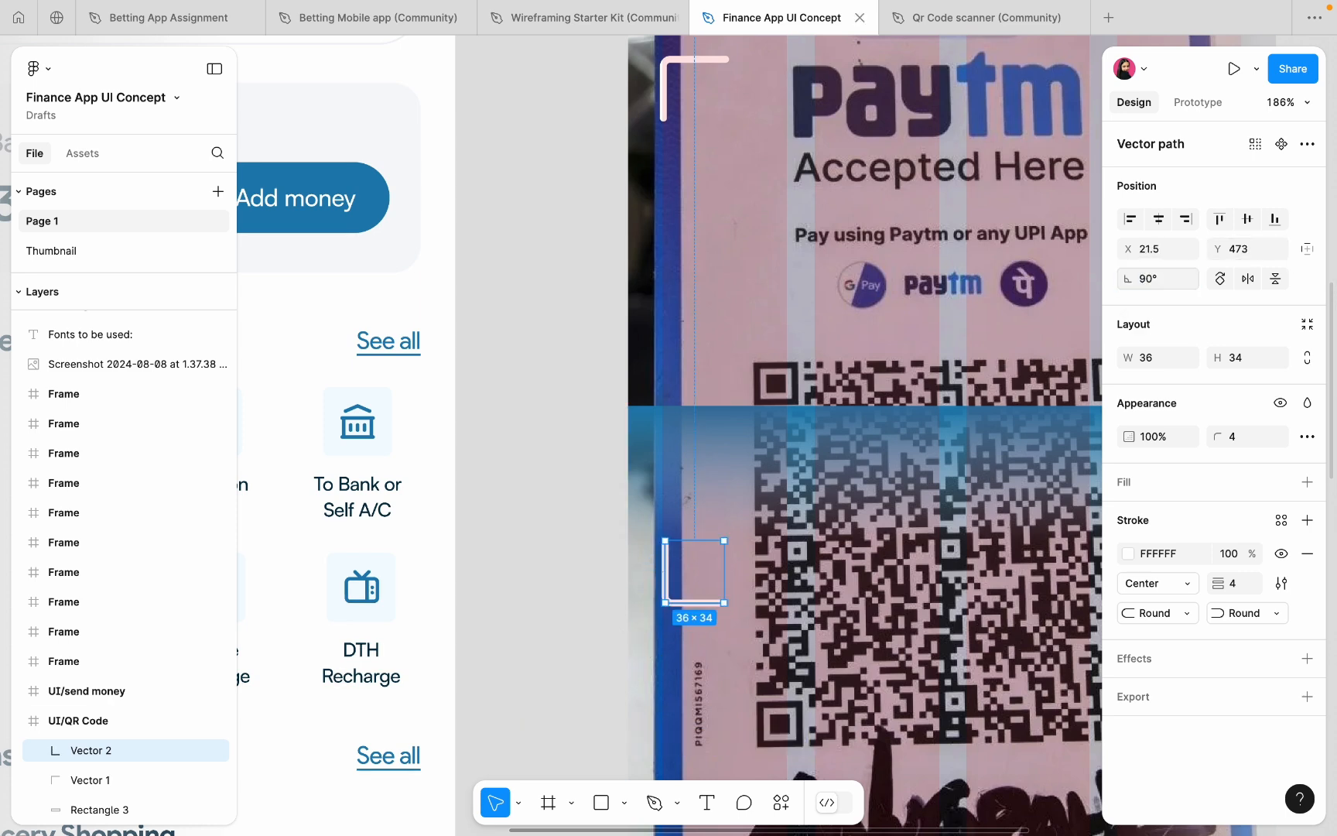
pyautogui.scroll(-3, 647, 223)
# - Copy the top-left bracket to the top-right corner, rotated -90°
pyautogui.press('Escape')
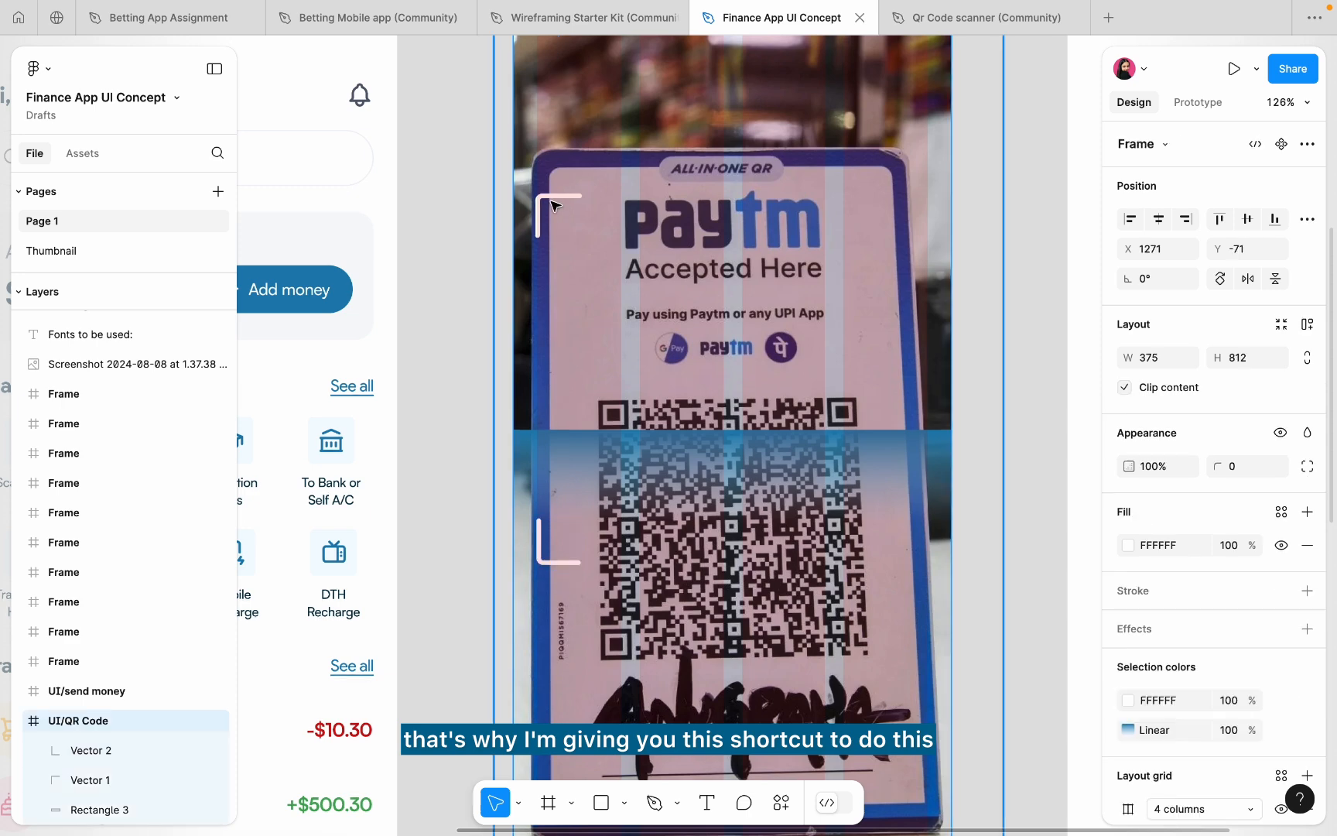
pyautogui.click(548, 203)
pyautogui.moveTo(548, 203); pyautogui.dragTo(977, 160)
pyautogui.scroll(5, 901, 209)
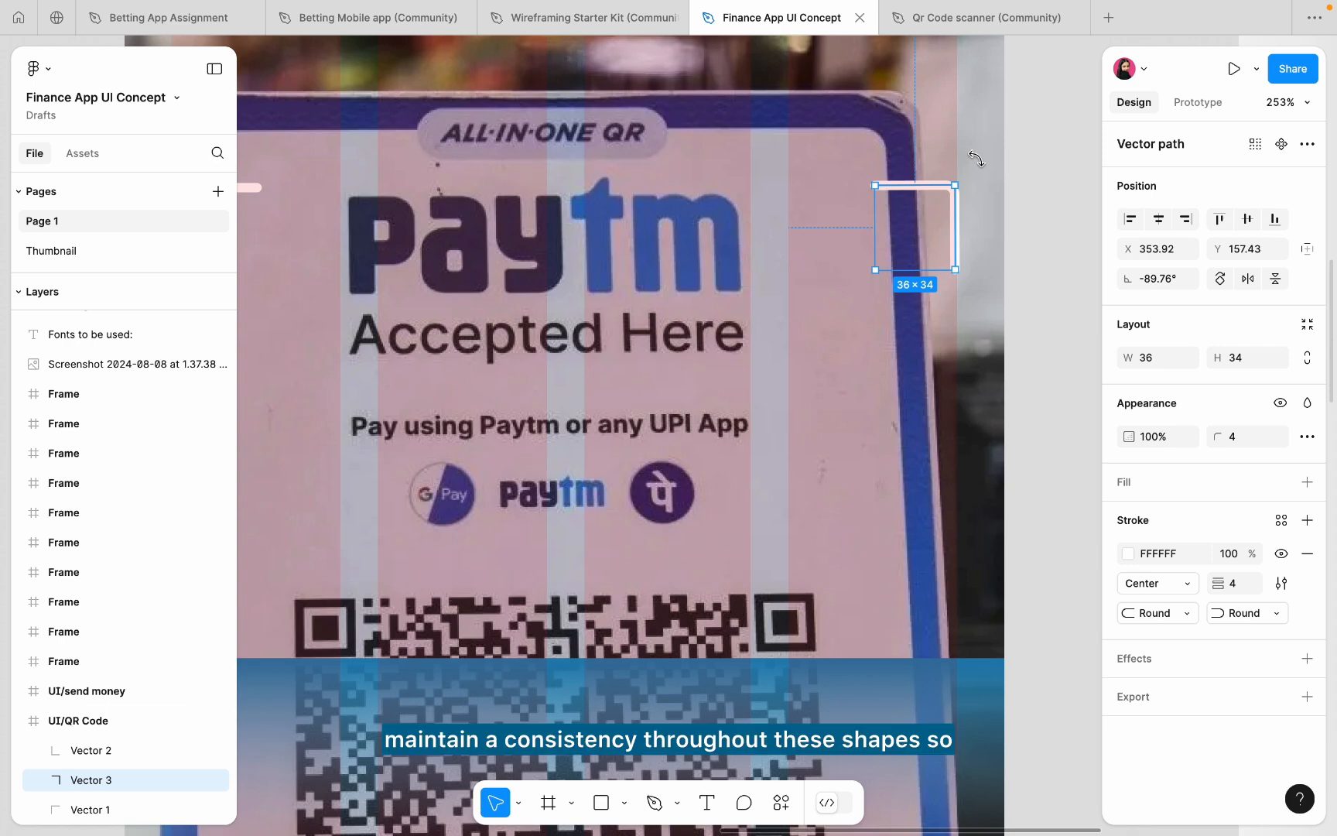
pyautogui.click(1148, 283)
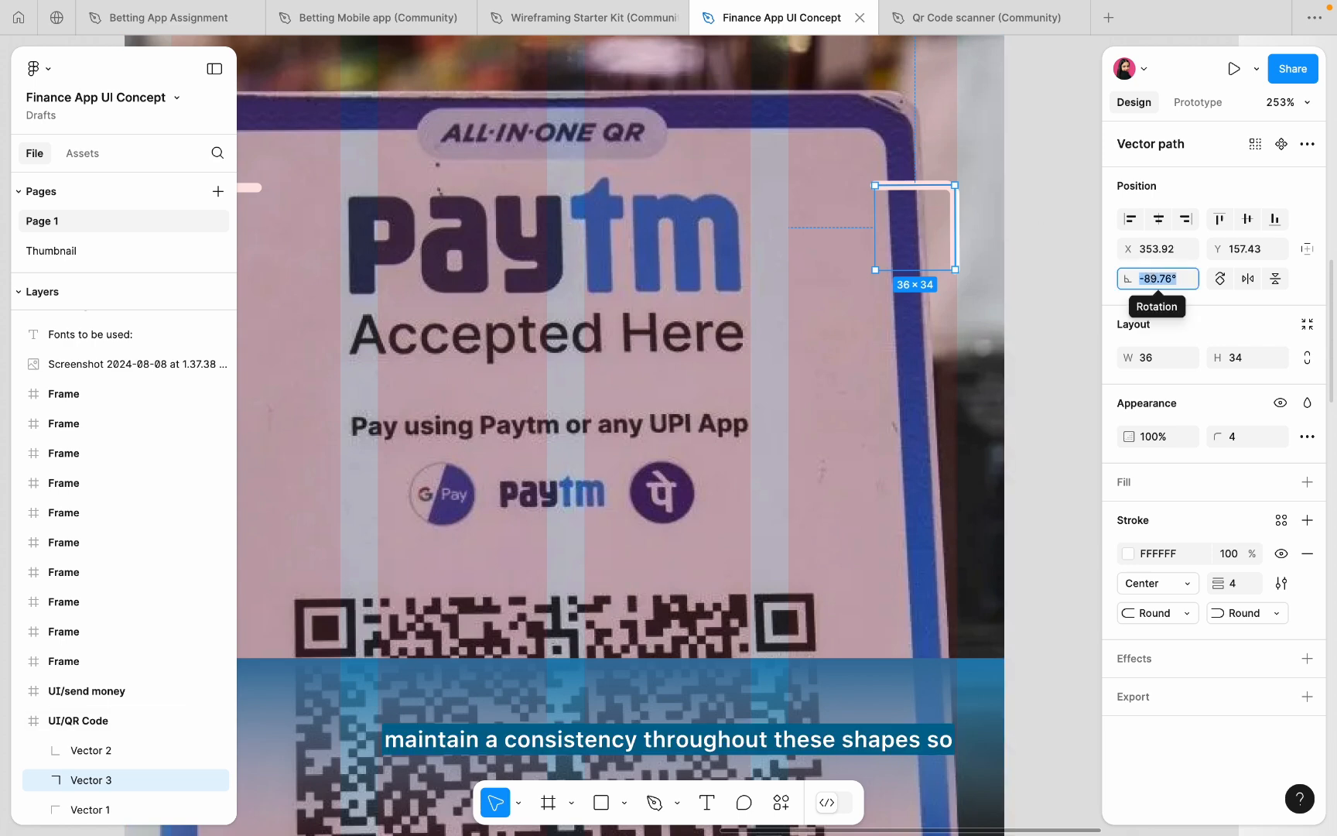
pyautogui.write('-90')
pyautogui.press('Return')
# - Duplicate the top-right bracket down to the bottom-right corner
pyautogui.click(77, 720)
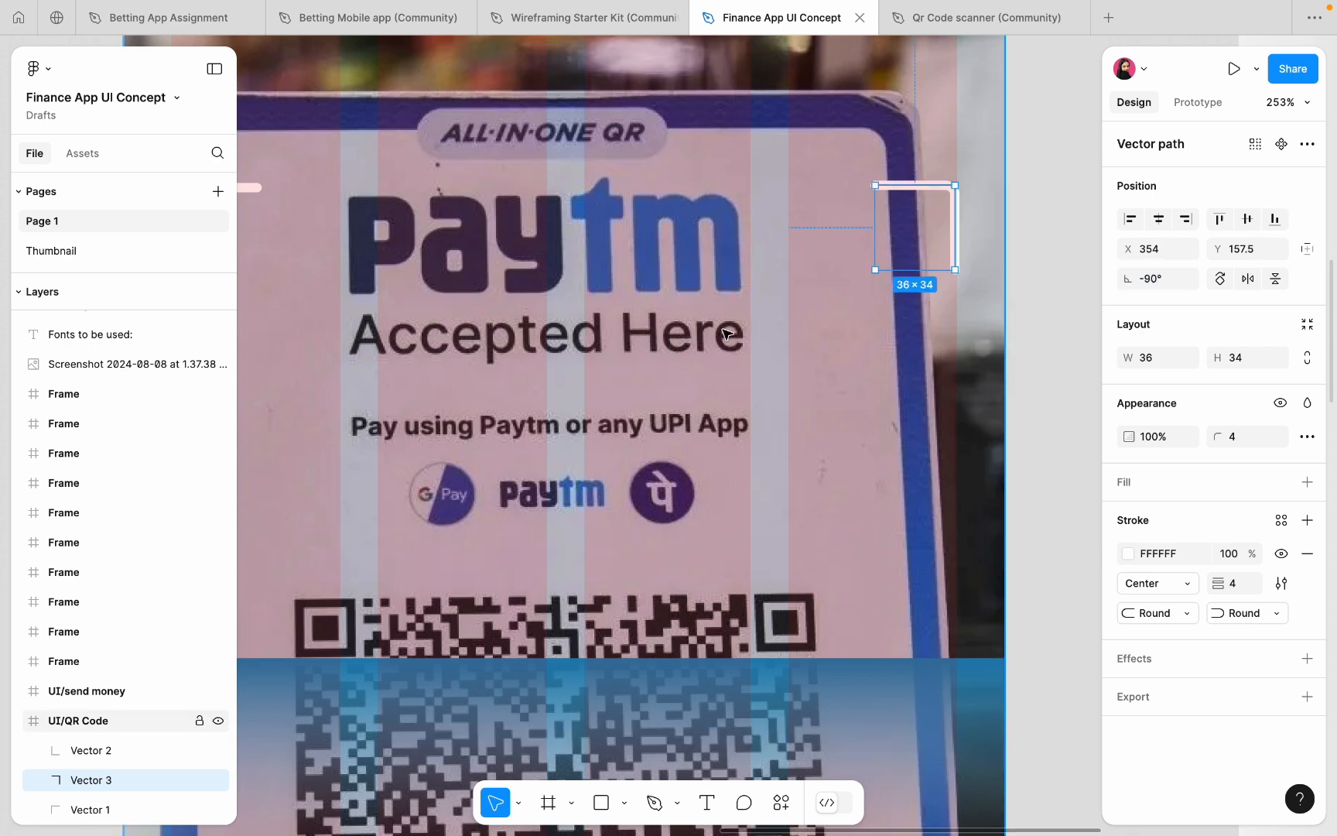
pyautogui.hotkey('shift', '2')
pyautogui.scroll(3, 846, 290)
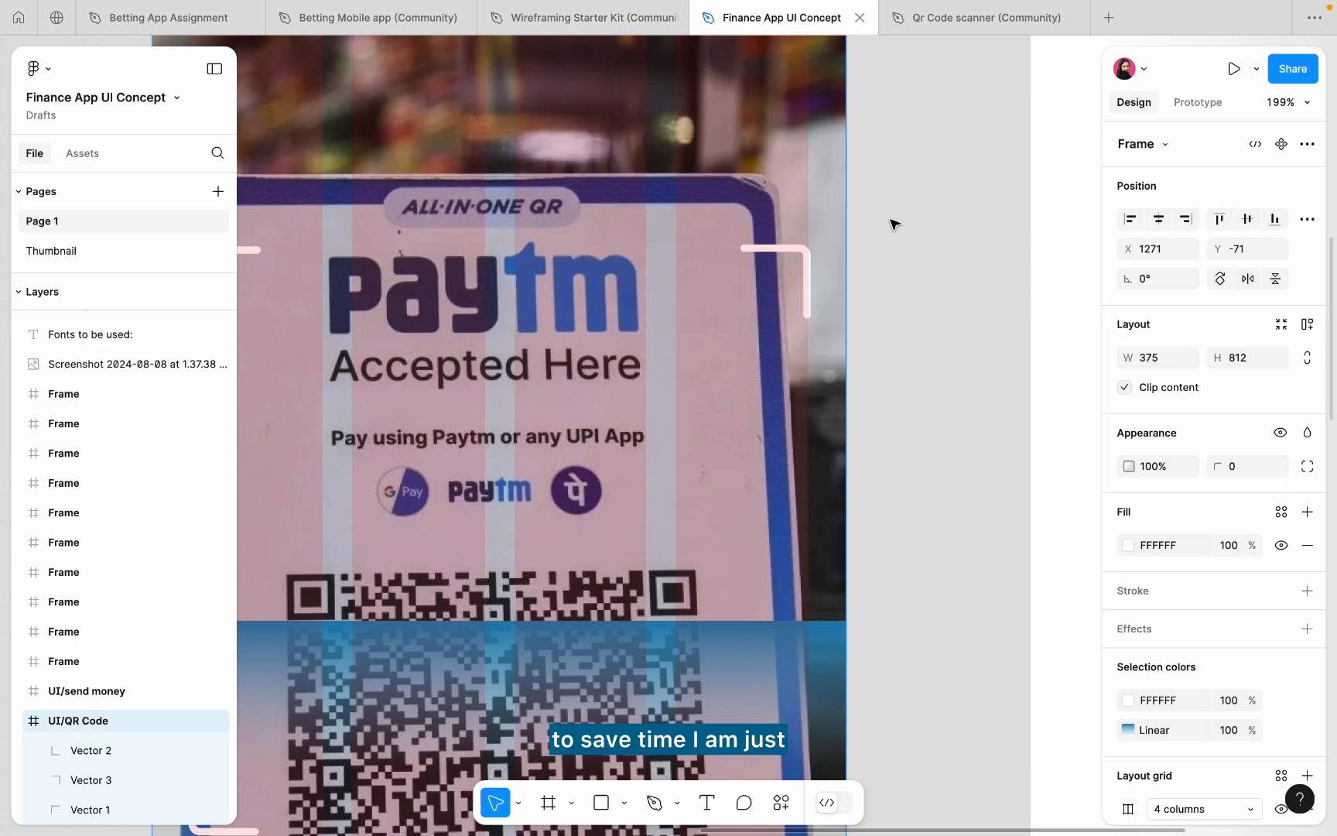
pyautogui.click(808, 270)
pyautogui.scroll(-3, 805, 267)
pyautogui.scroll(-1, 805, 263)
pyautogui.hscroll(-1, 806, 263)
pyautogui.press('alt')
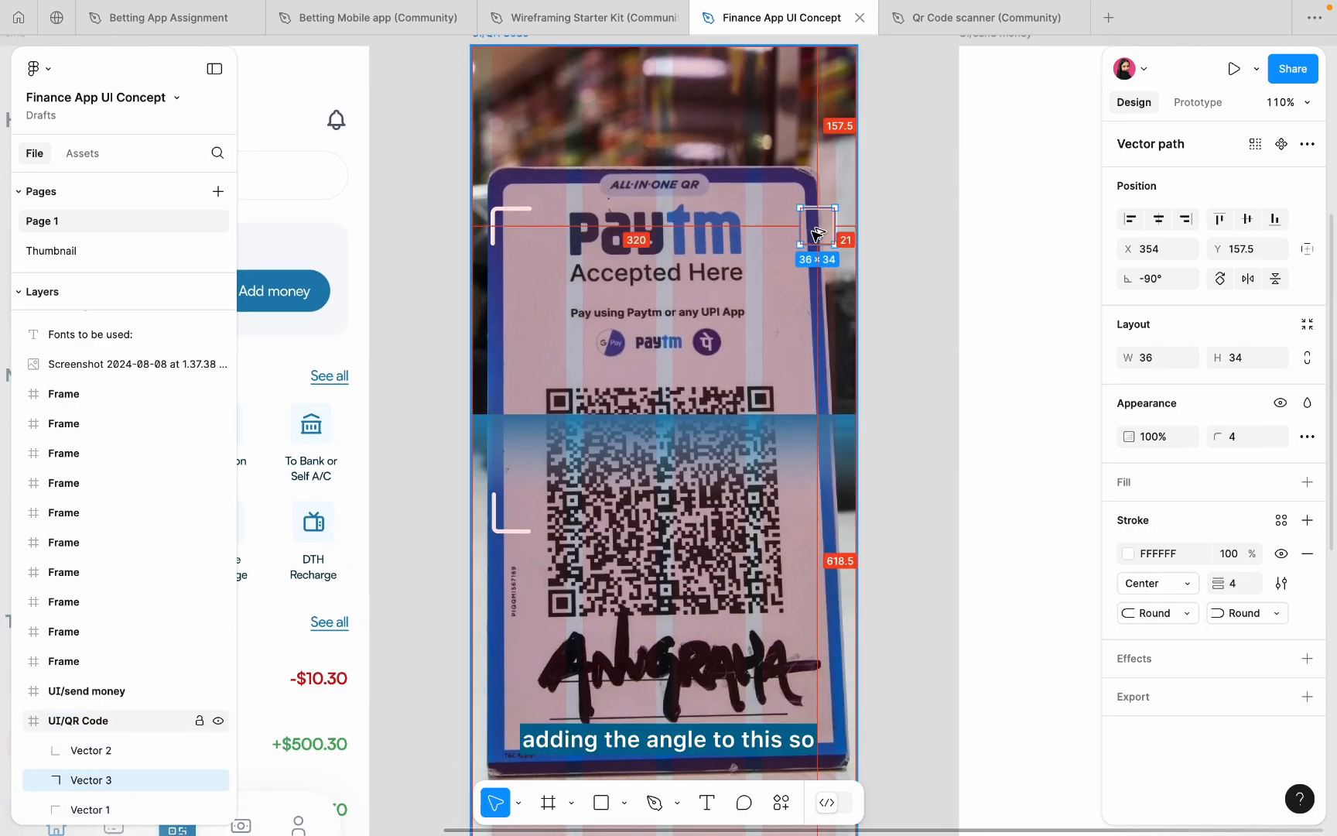
pyautogui.moveTo(826, 225); pyautogui.dragTo(864, 572)
# - Rotate the new bracket 180° and line it up with the bottom-left bracket
pyautogui.scroll(4, 826, 520)
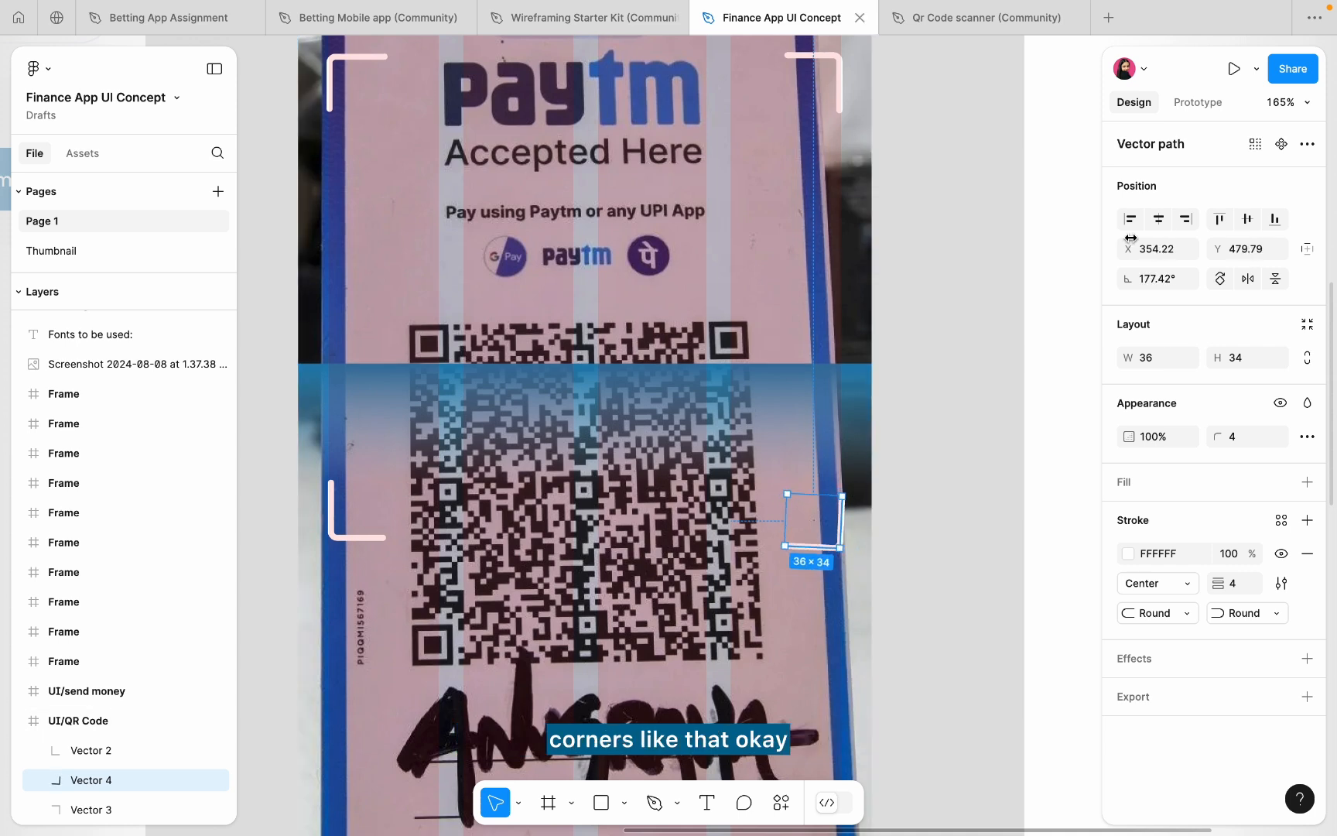
pyautogui.click(1154, 278)
pyautogui.write('180')
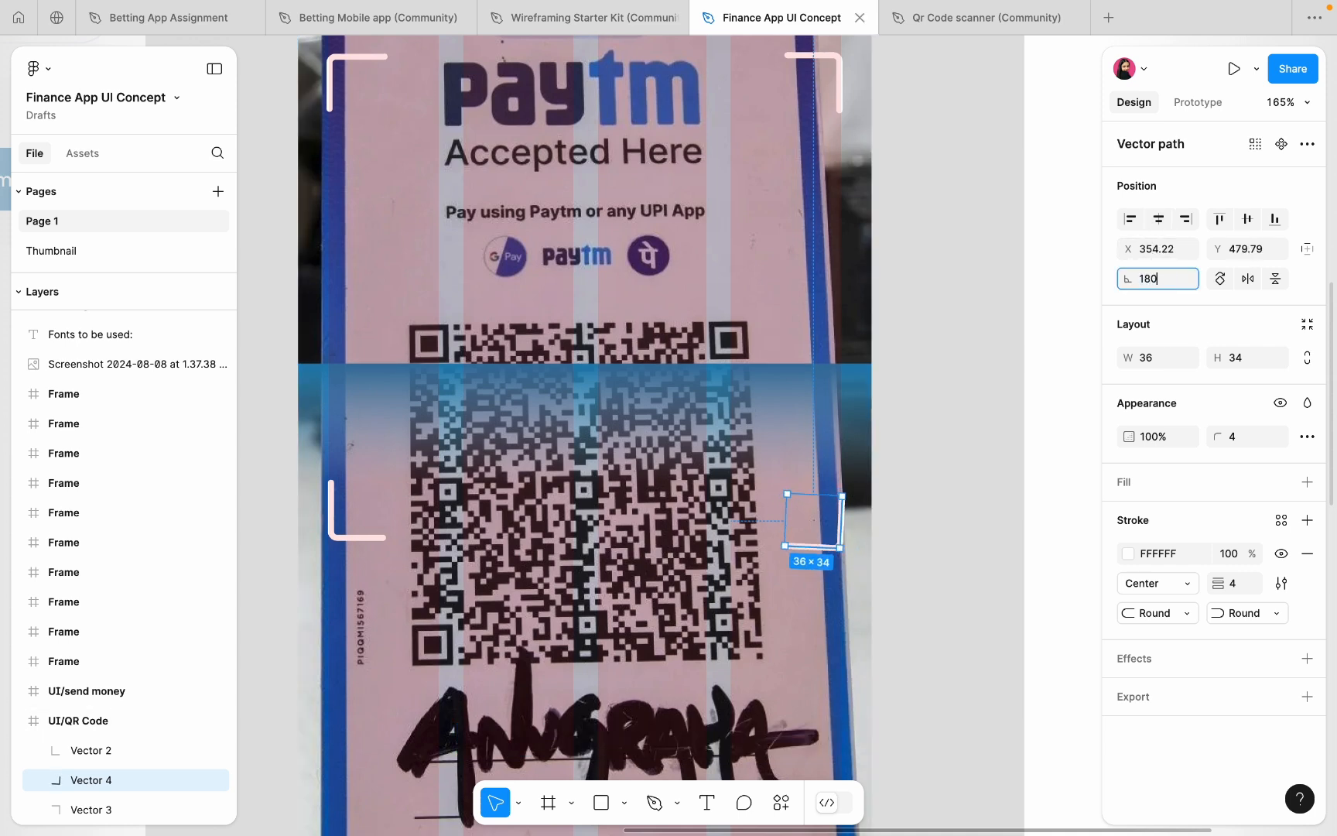
pyautogui.press('Return')
pyautogui.scroll(3, 897, 552)
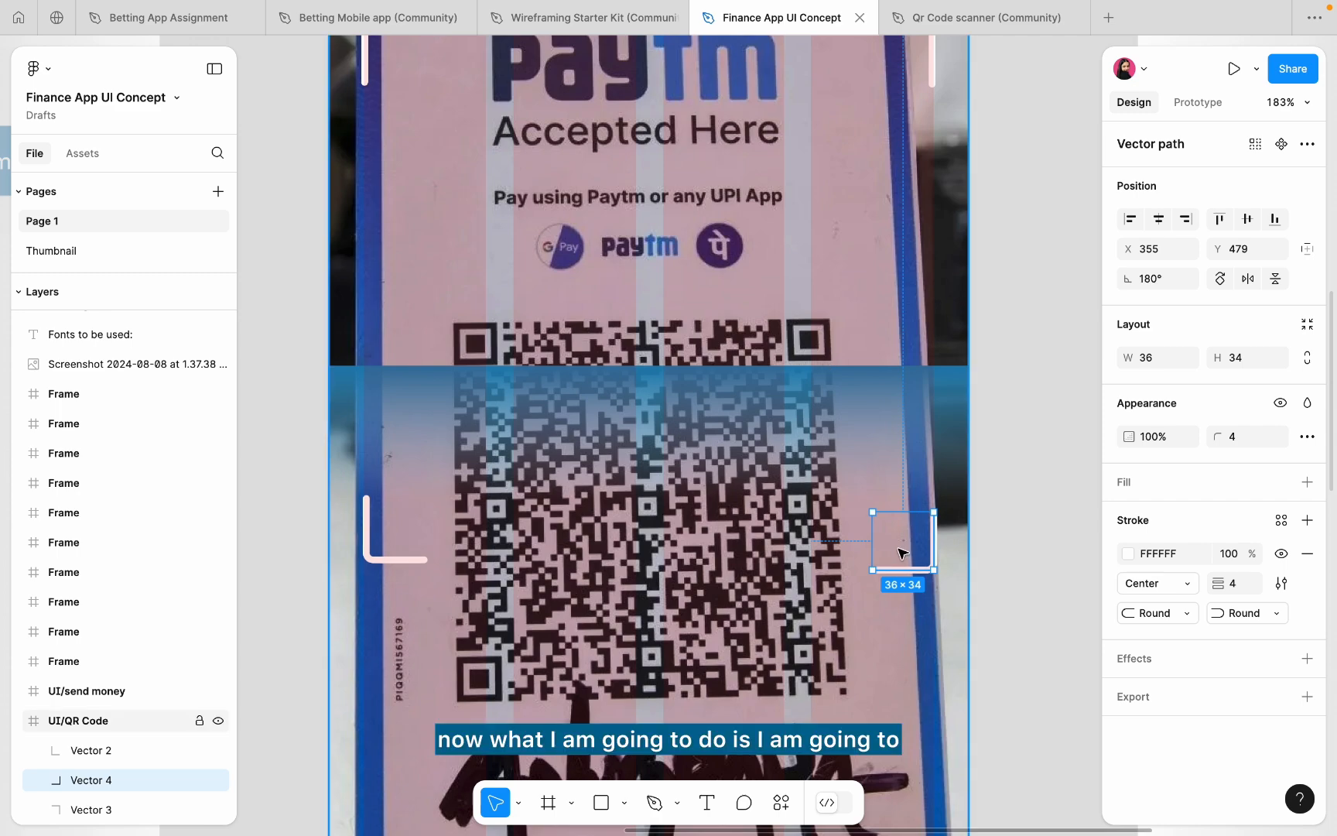
pyautogui.scroll(-4, 898, 548)
pyautogui.scroll(5, 901, 549)
pyautogui.moveTo(908, 554); pyautogui.dragTo(907, 544)
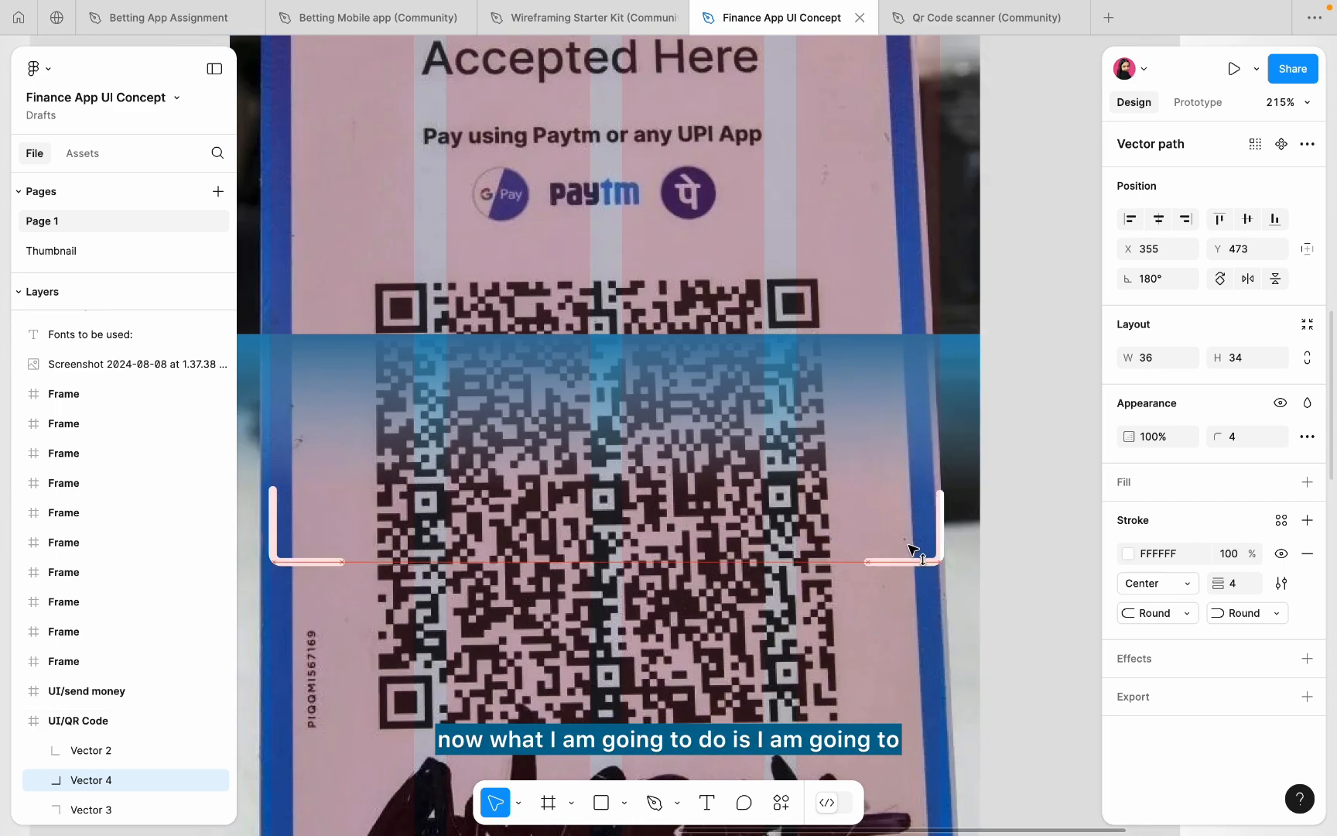
pyautogui.scroll(-4, 913, 549)
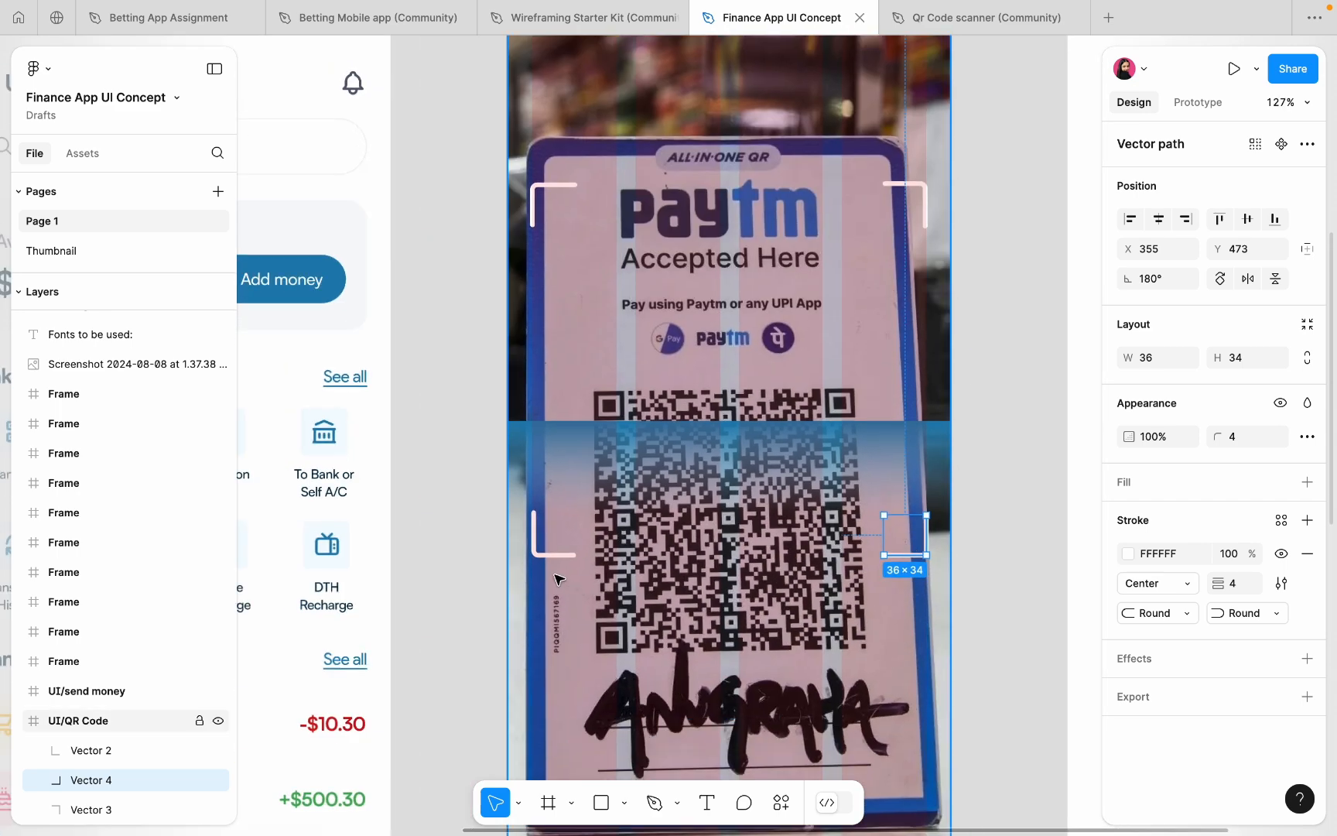
pyautogui.click(539, 541)
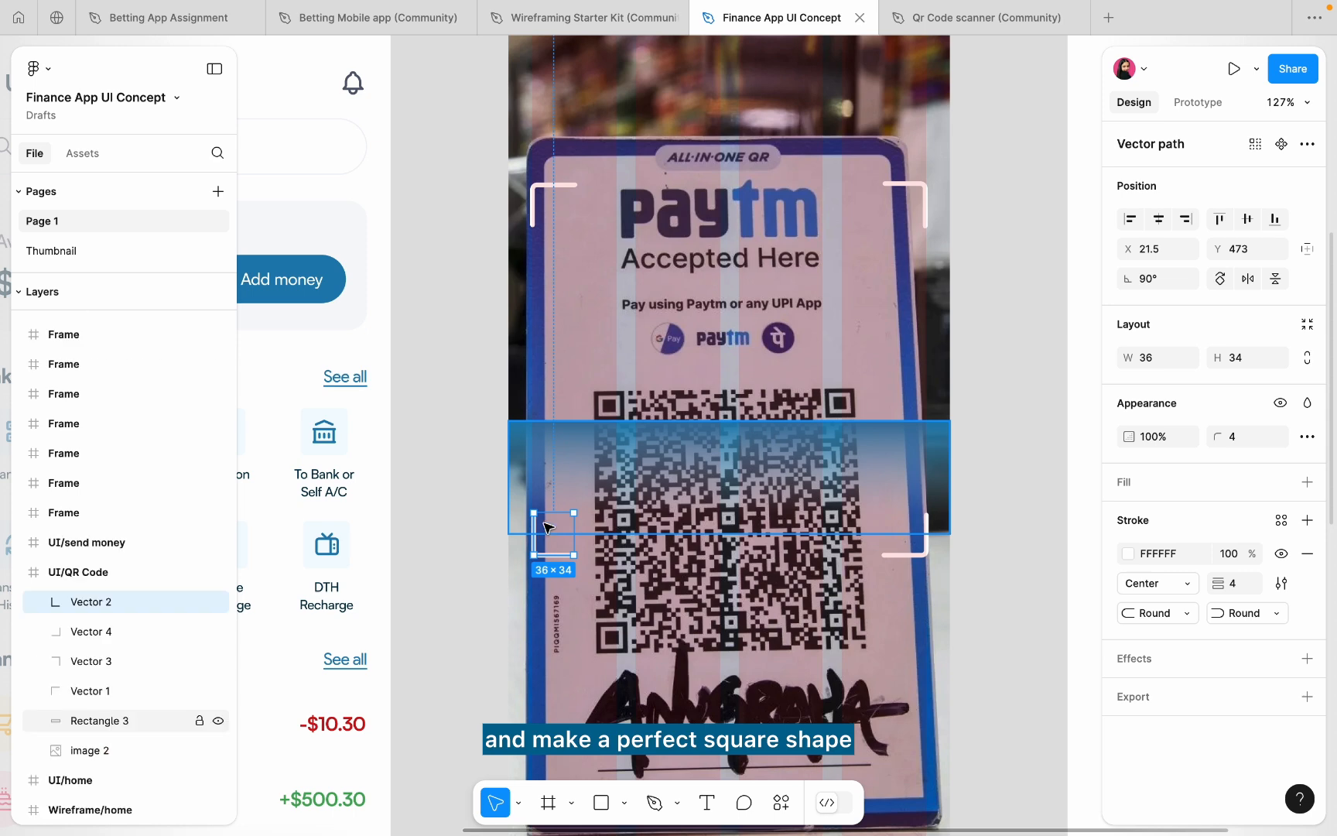
# - Raise the bottom-left and bottom-right corner brackets to Y 443
pyautogui.moveTo(540, 542); pyautogui.dragTo(545, 503)
pyautogui.click(920, 541)
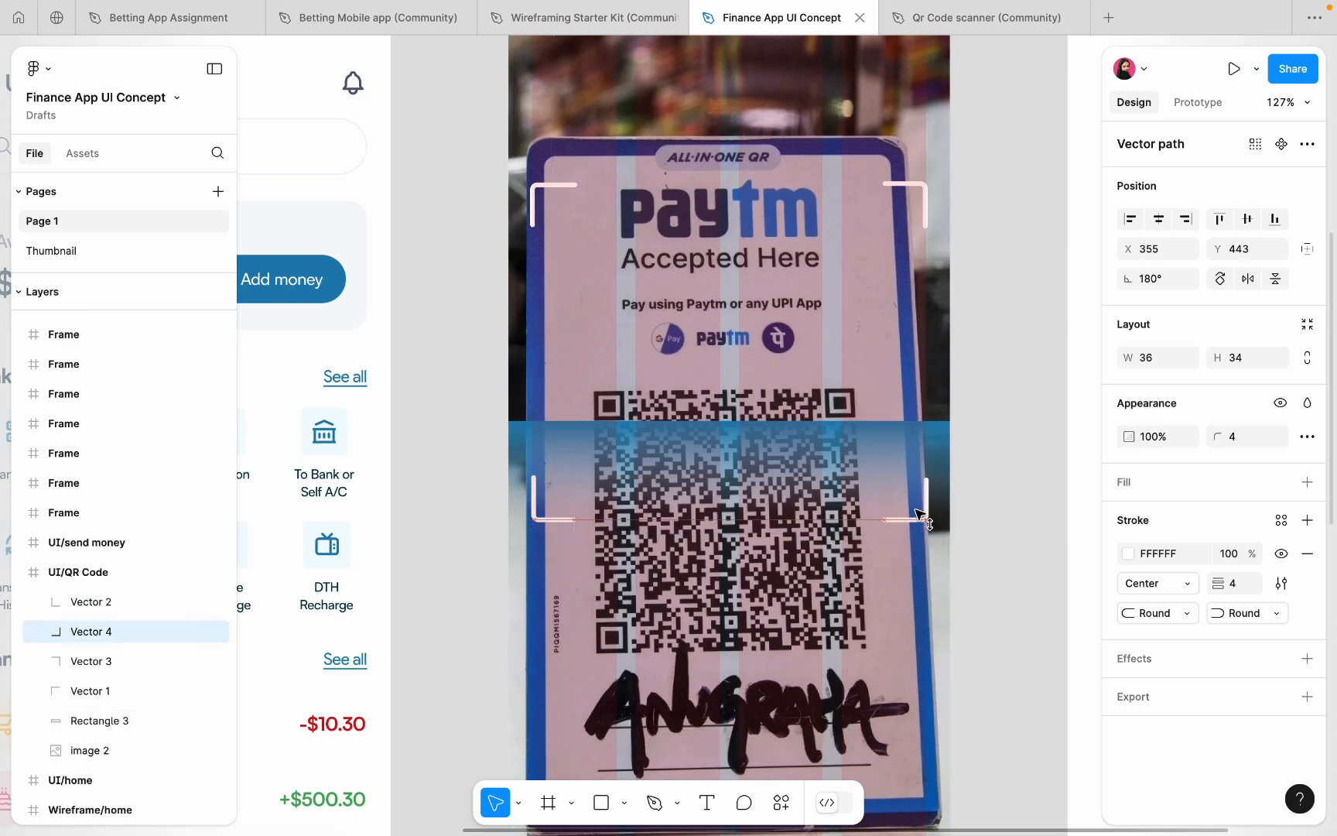
pyautogui.moveTo(919, 541); pyautogui.dragTo(920, 506)
pyautogui.click(528, 192)
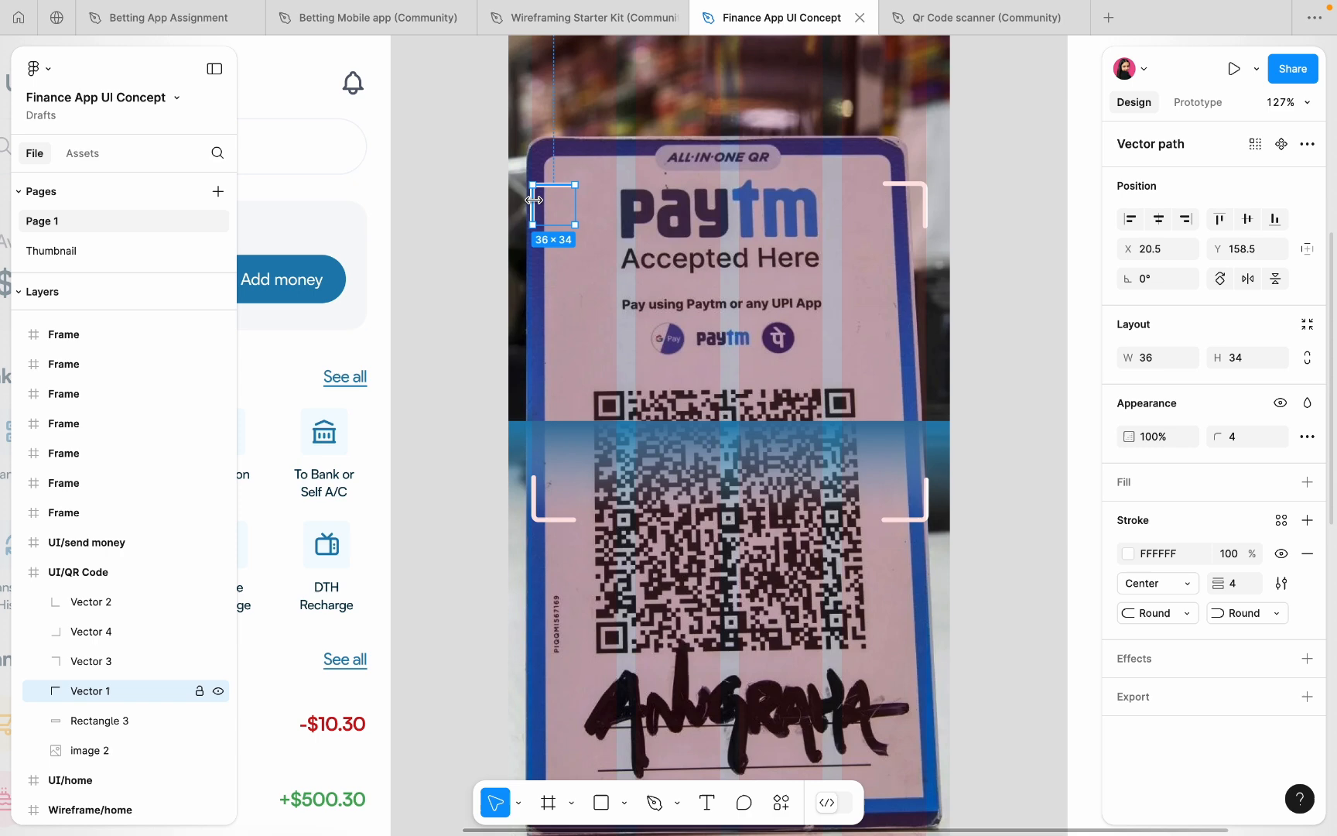
pyautogui.keyDown('shift'); pyautogui.click(905, 187); pyautogui.keyUp('shift')
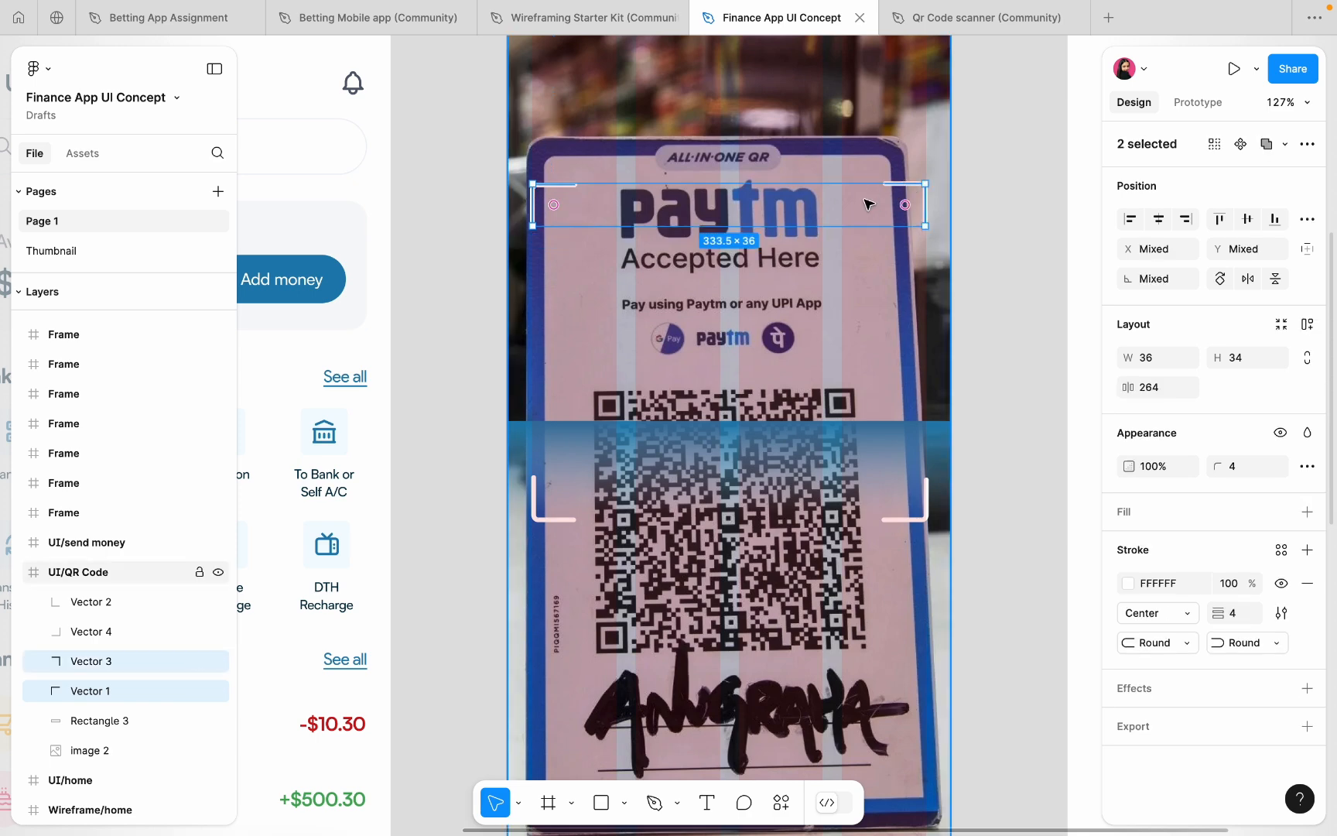
pyautogui.click(913, 188)
pyautogui.click(914, 188)
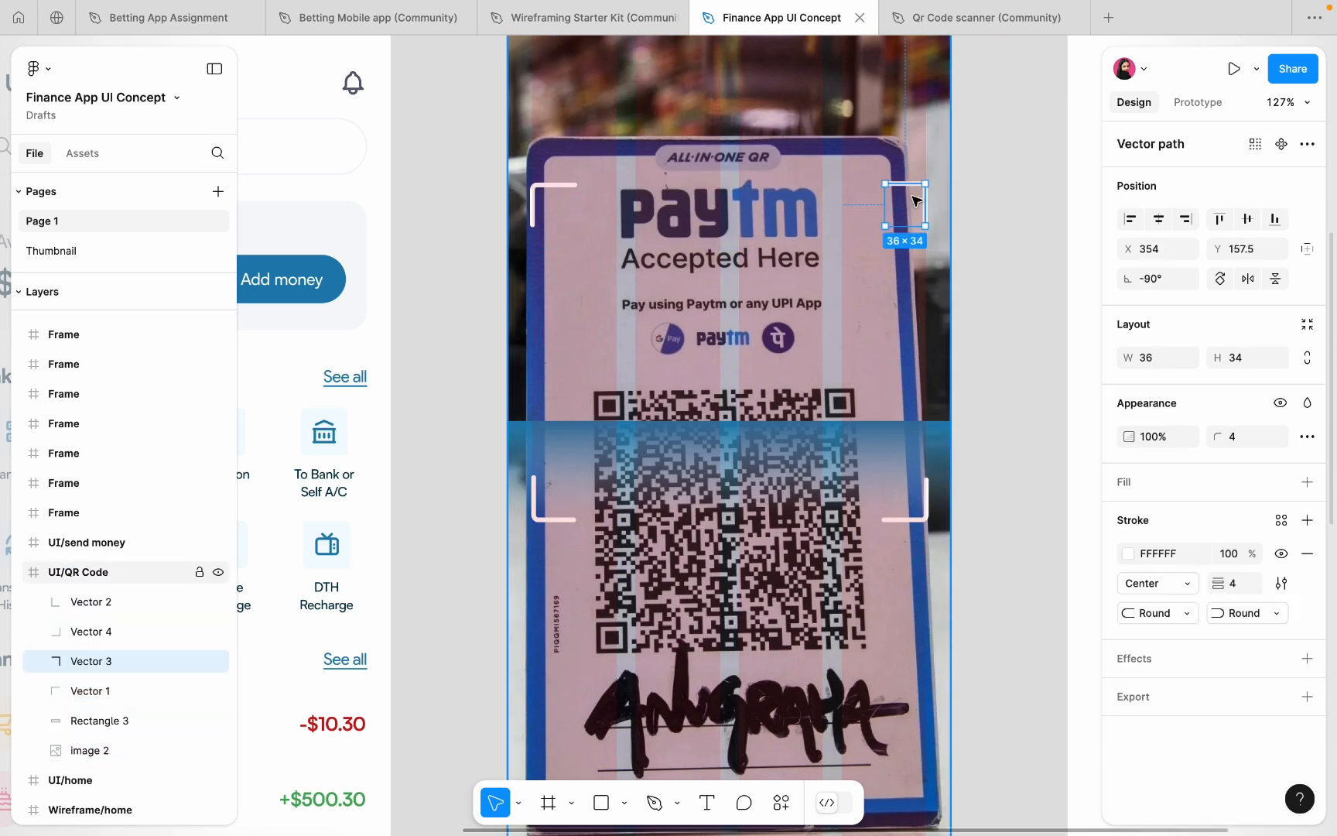
pyautogui.keyDown('shift'); pyautogui.click(550, 184); pyautogui.keyUp('shift')
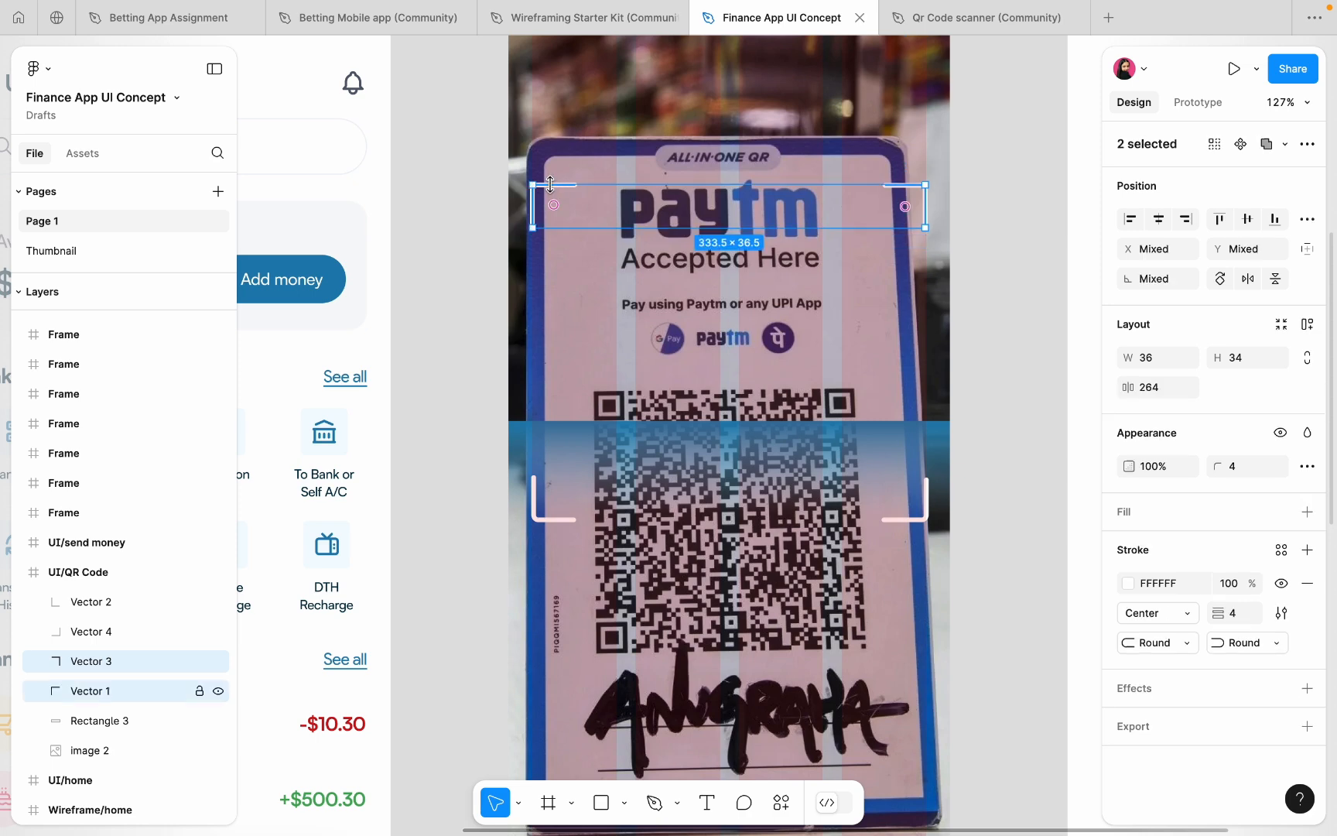
pyautogui.moveTo(550, 184); pyautogui.dragTo(605, 209)
# - Resize the gradient scanner bar to 332×80 and move it down over the QR code
pyautogui.click(556, 447)
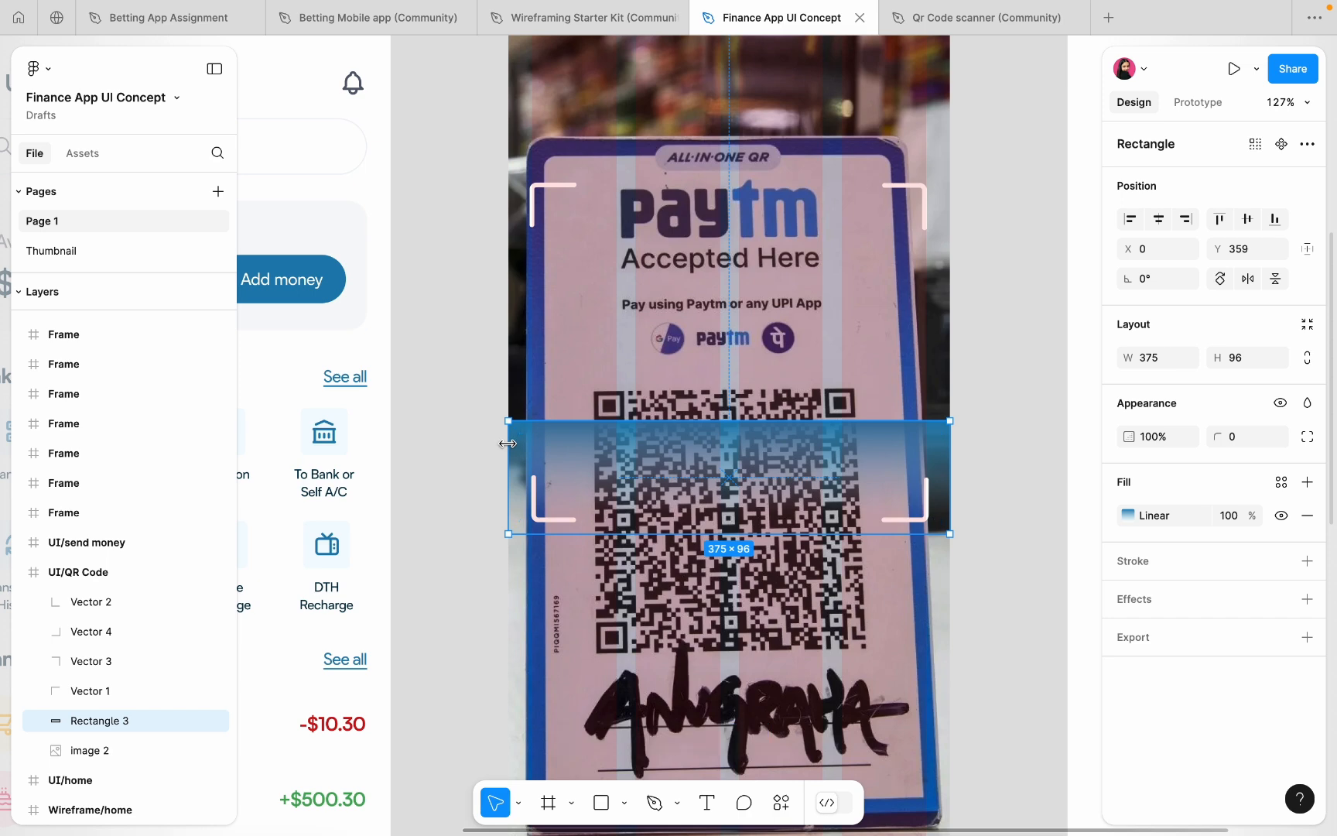
pyautogui.moveTo(510, 446); pyautogui.dragTo(537, 457)
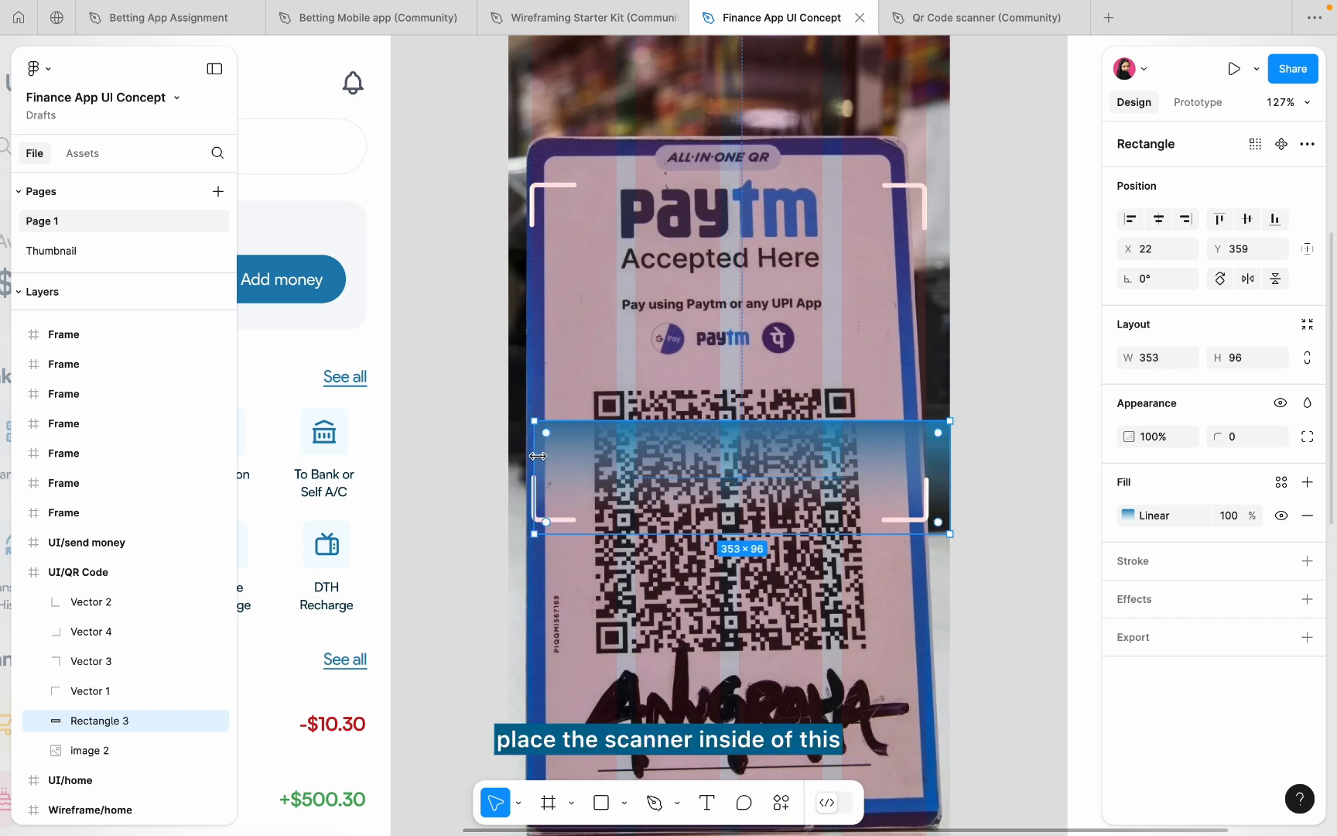
pyautogui.moveTo(947, 460); pyautogui.dragTo(926, 462)
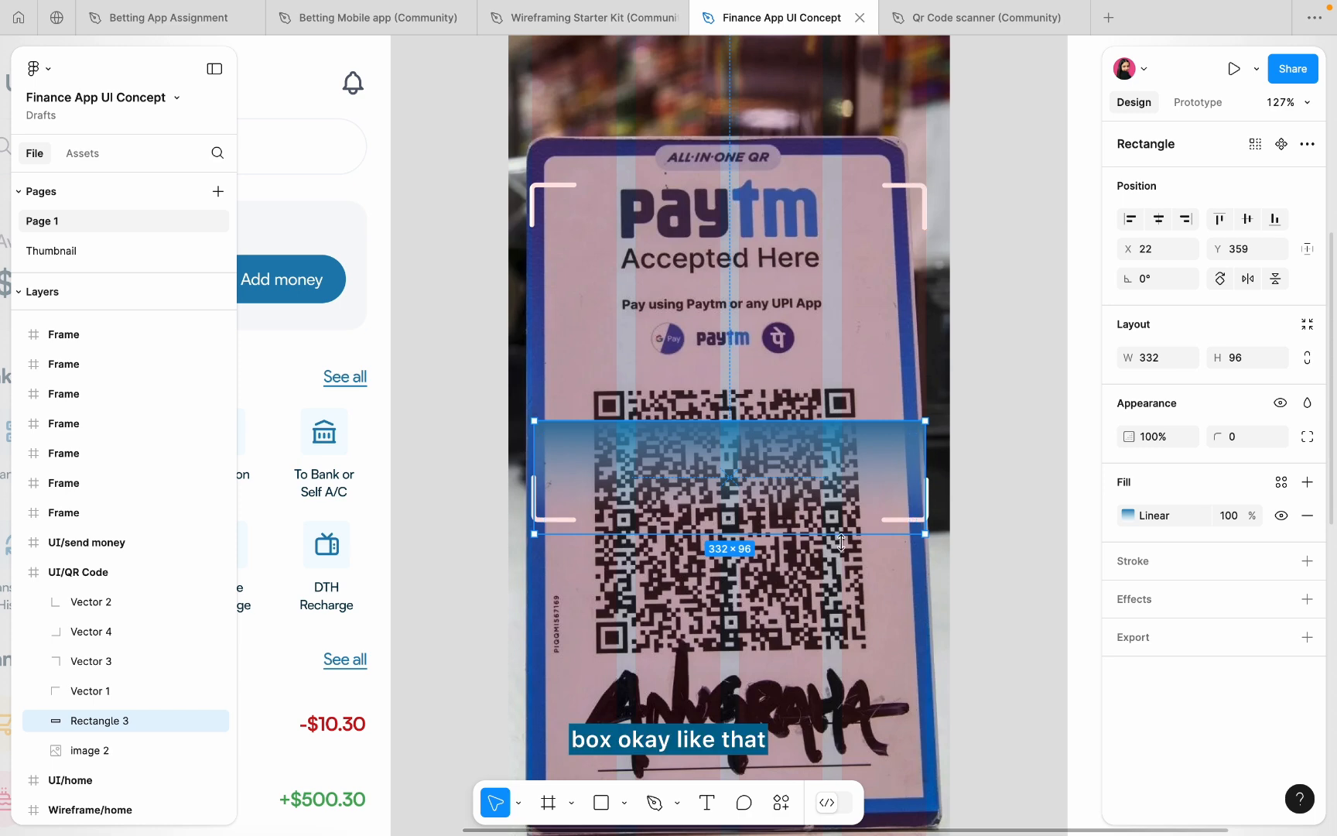
pyautogui.moveTo(838, 534); pyautogui.dragTo(805, 437)
pyautogui.scroll(5, 633, 438)
pyautogui.scroll(-3, 633, 438)
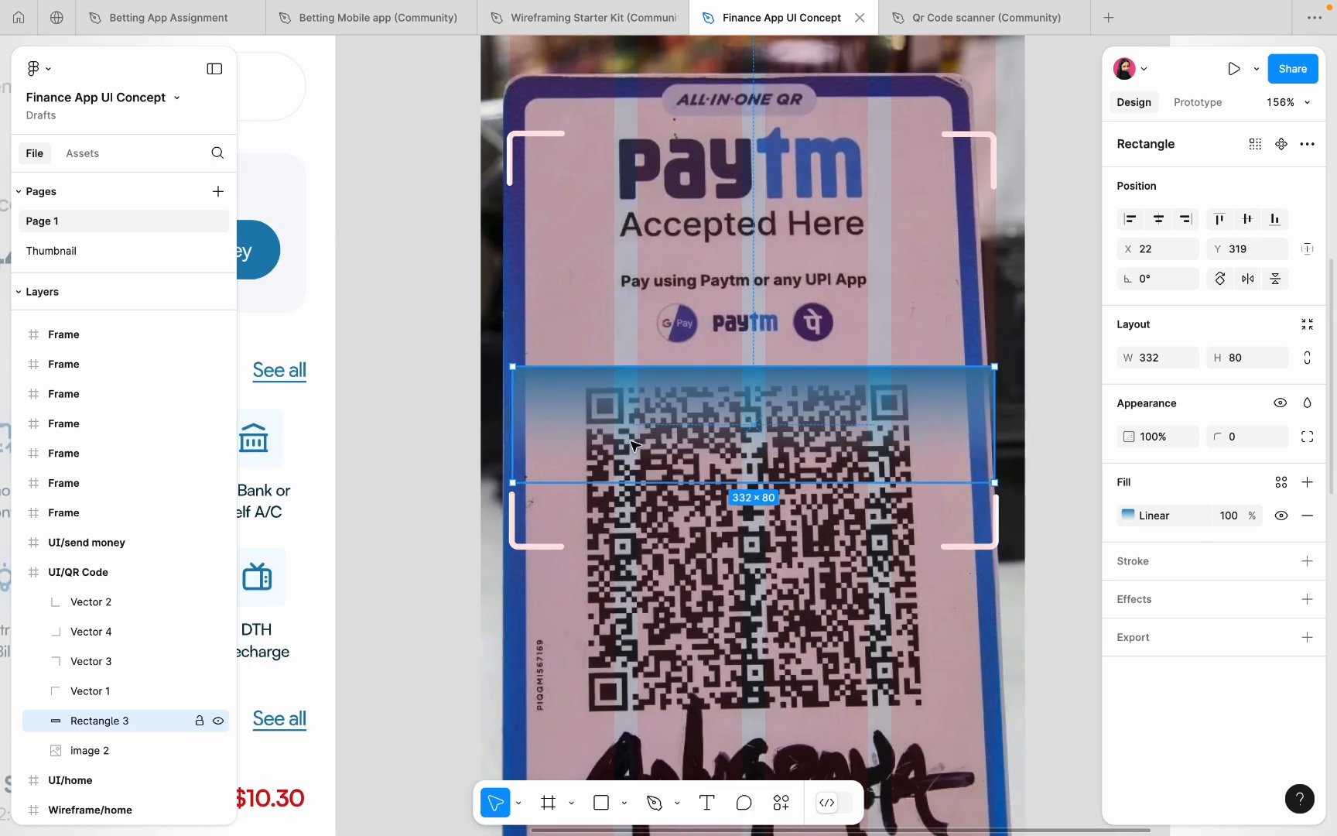
pyautogui.moveTo(632, 438); pyautogui.dragTo(636, 512)
pyautogui.scroll(-5, 877, 372)
# - Hide the pink column layout grid on the UI/QR Code frame
pyautogui.click(876, 373)
pyautogui.scroll(-5, 876, 373)
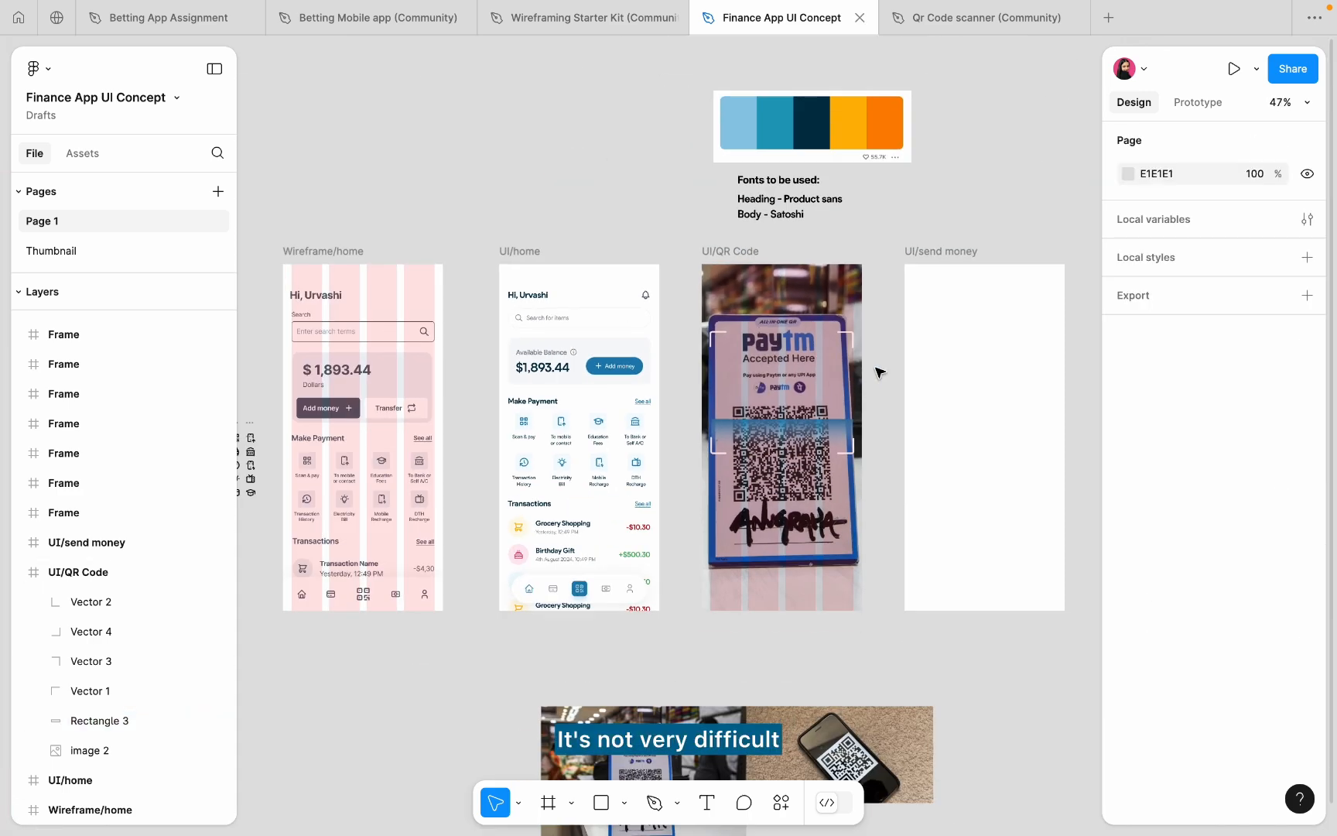
pyautogui.scroll(5, 877, 372)
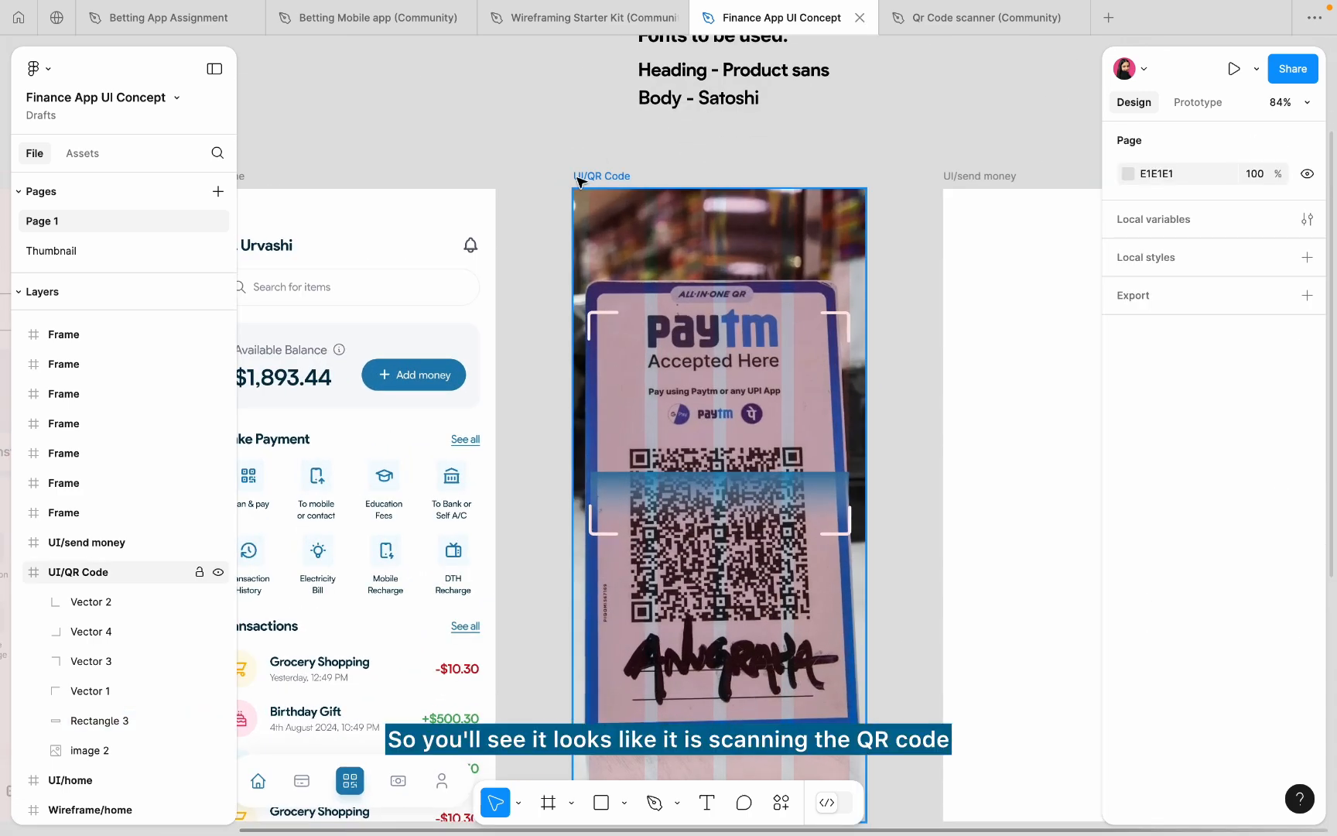
pyautogui.click(579, 182)
pyautogui.scroll(-2, 1212, 472)
pyautogui.click(1281, 715)
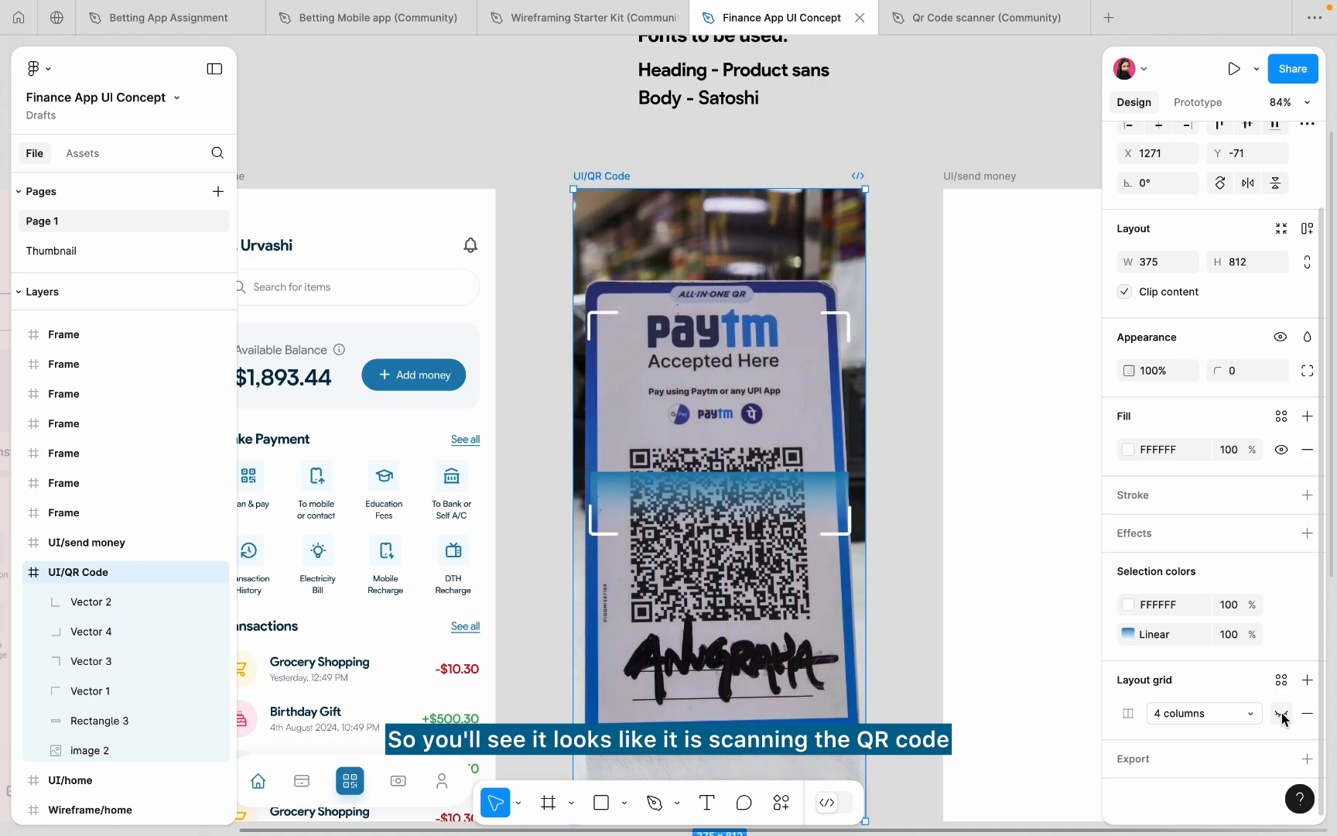
pyautogui.scroll(3, 560, 498)
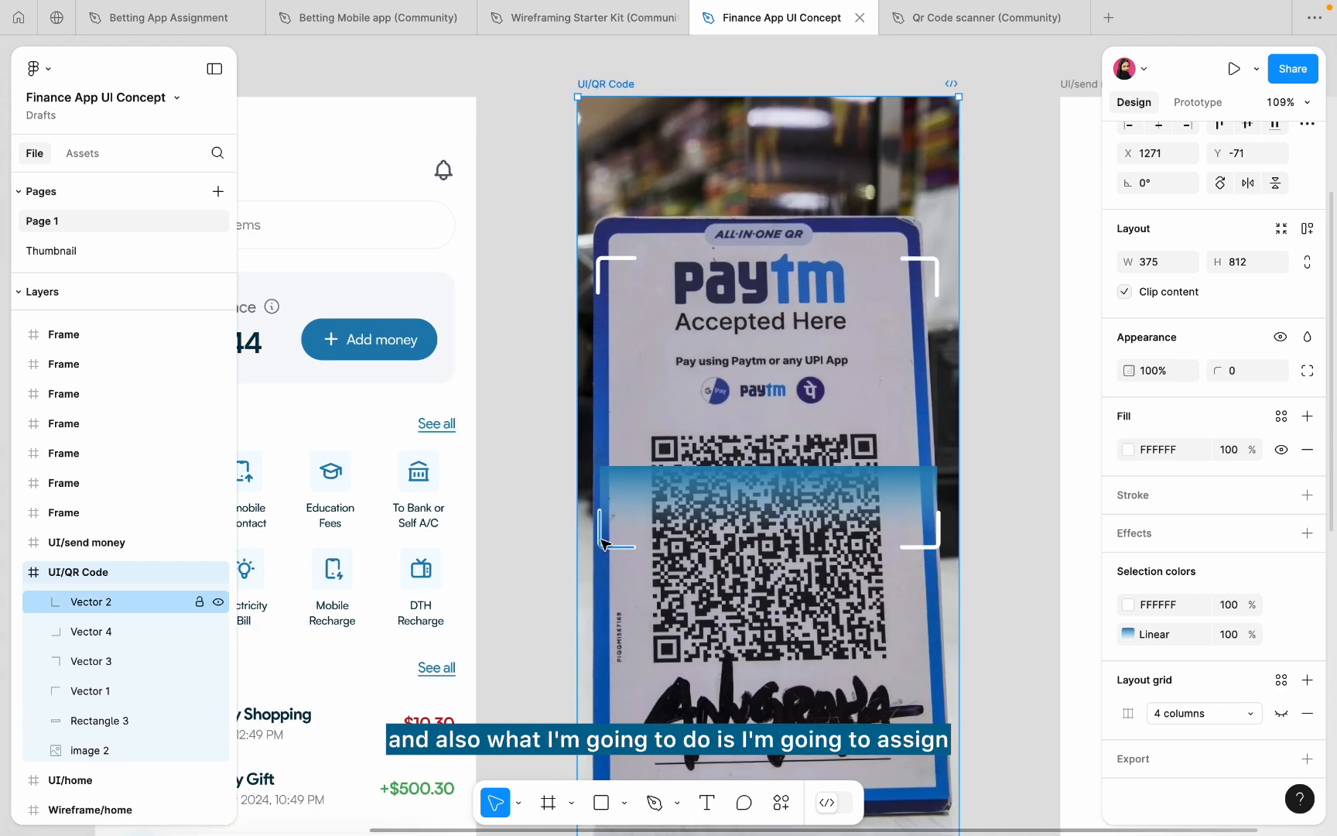
# - Set all four corner brackets (Vectors 1–4) to stroke weight 6
pyautogui.click(603, 541)
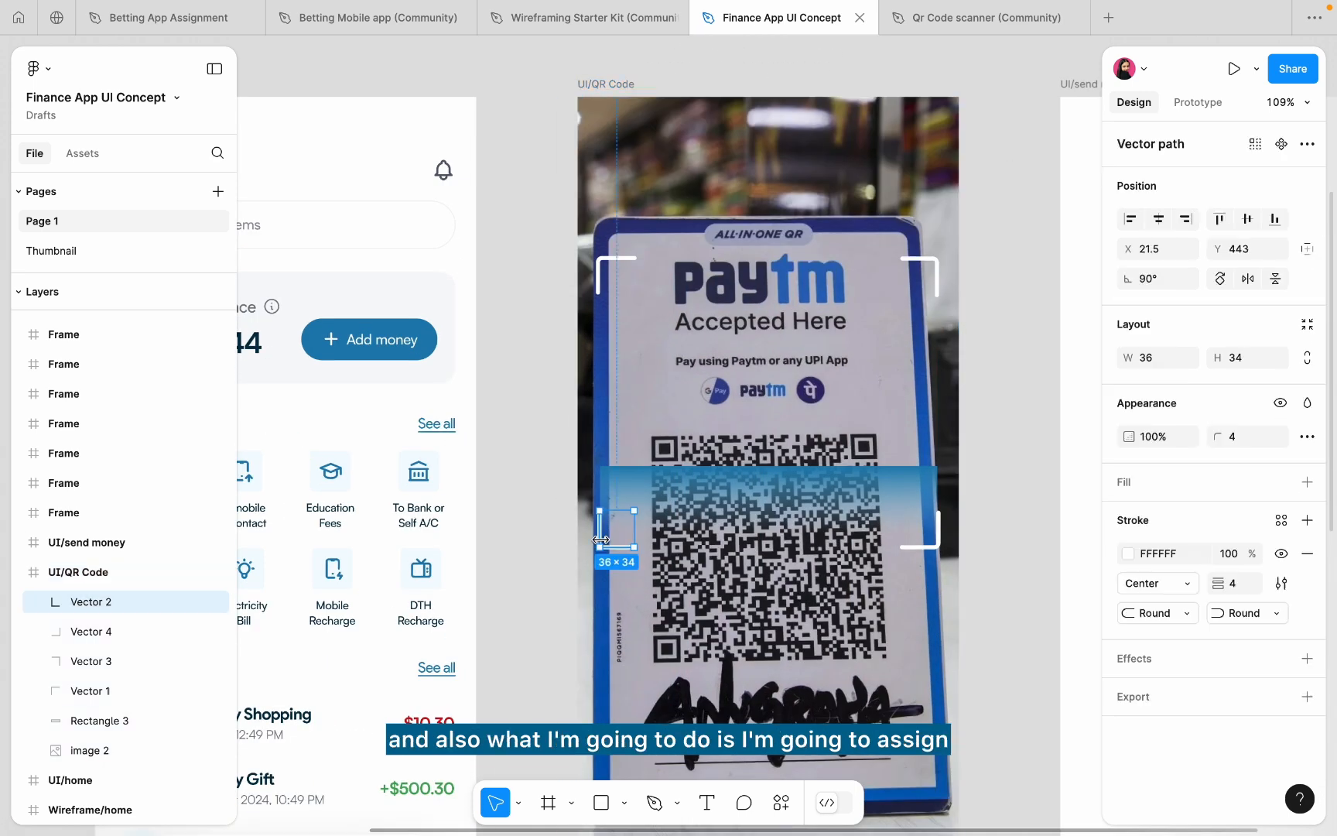
pyautogui.keyDown('shift'); pyautogui.click(924, 551); pyautogui.keyUp('shift')
pyautogui.keyDown('shift'); pyautogui.click(605, 271); pyautogui.keyUp('shift')
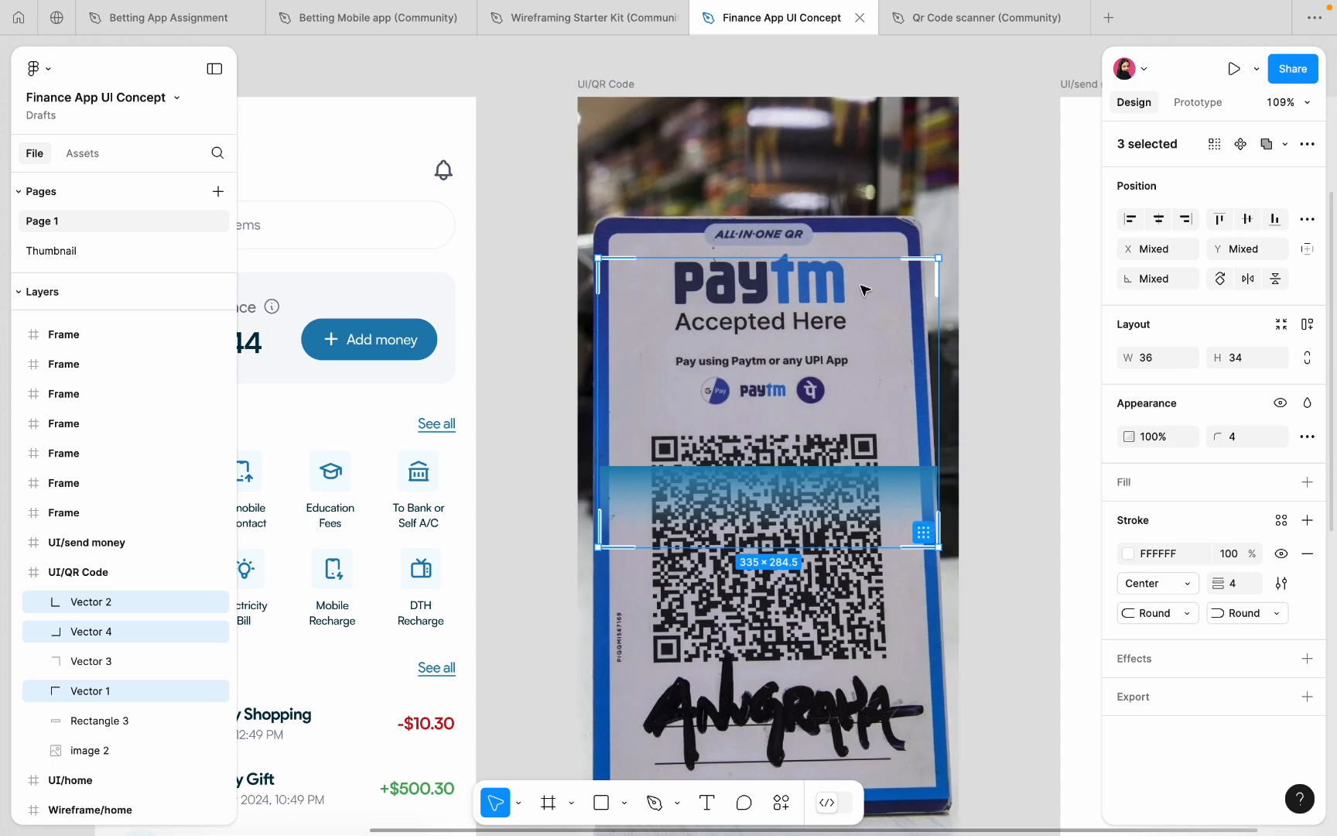
pyautogui.scroll(5, 864, 290)
pyautogui.keyDown('shift'); pyautogui.click(1032, 264); pyautogui.keyUp('shift')
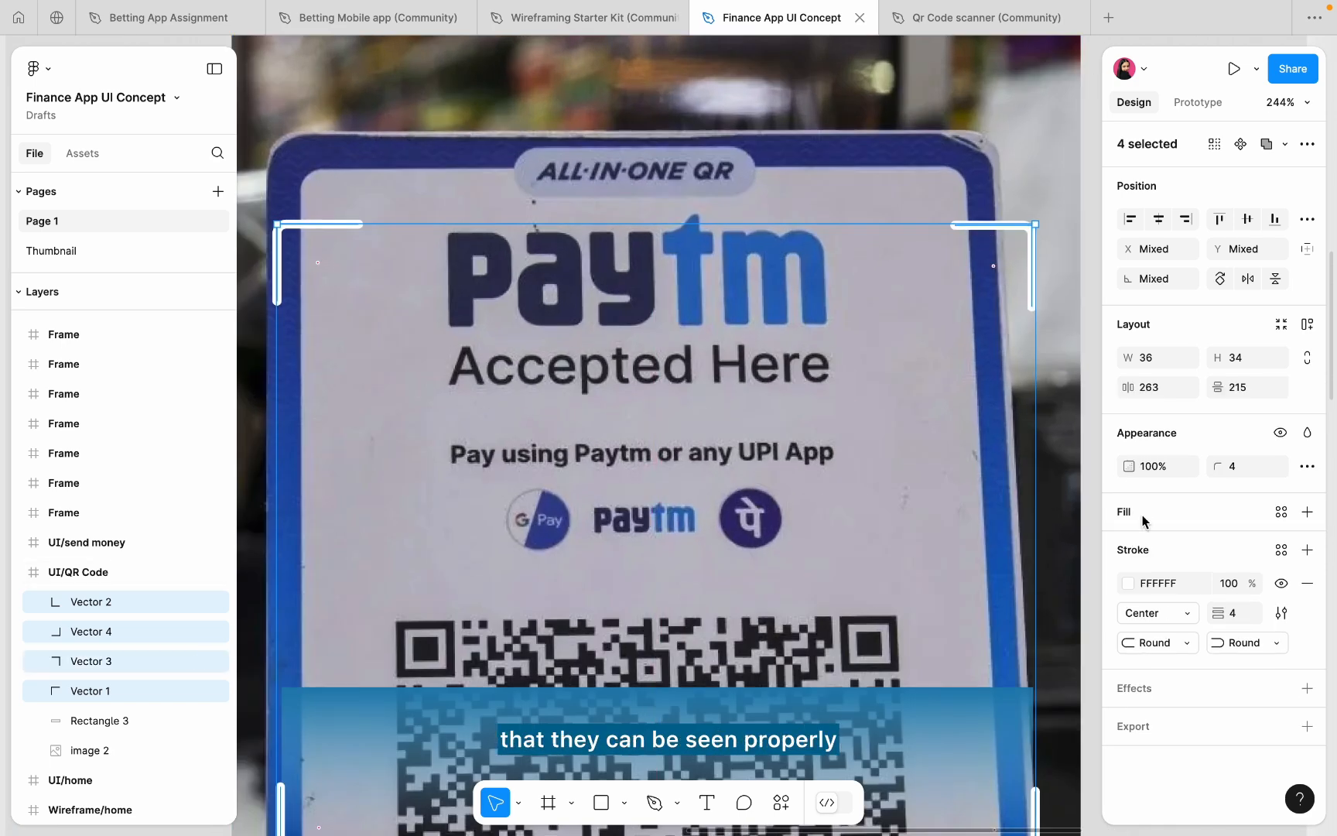
pyautogui.press('Return')
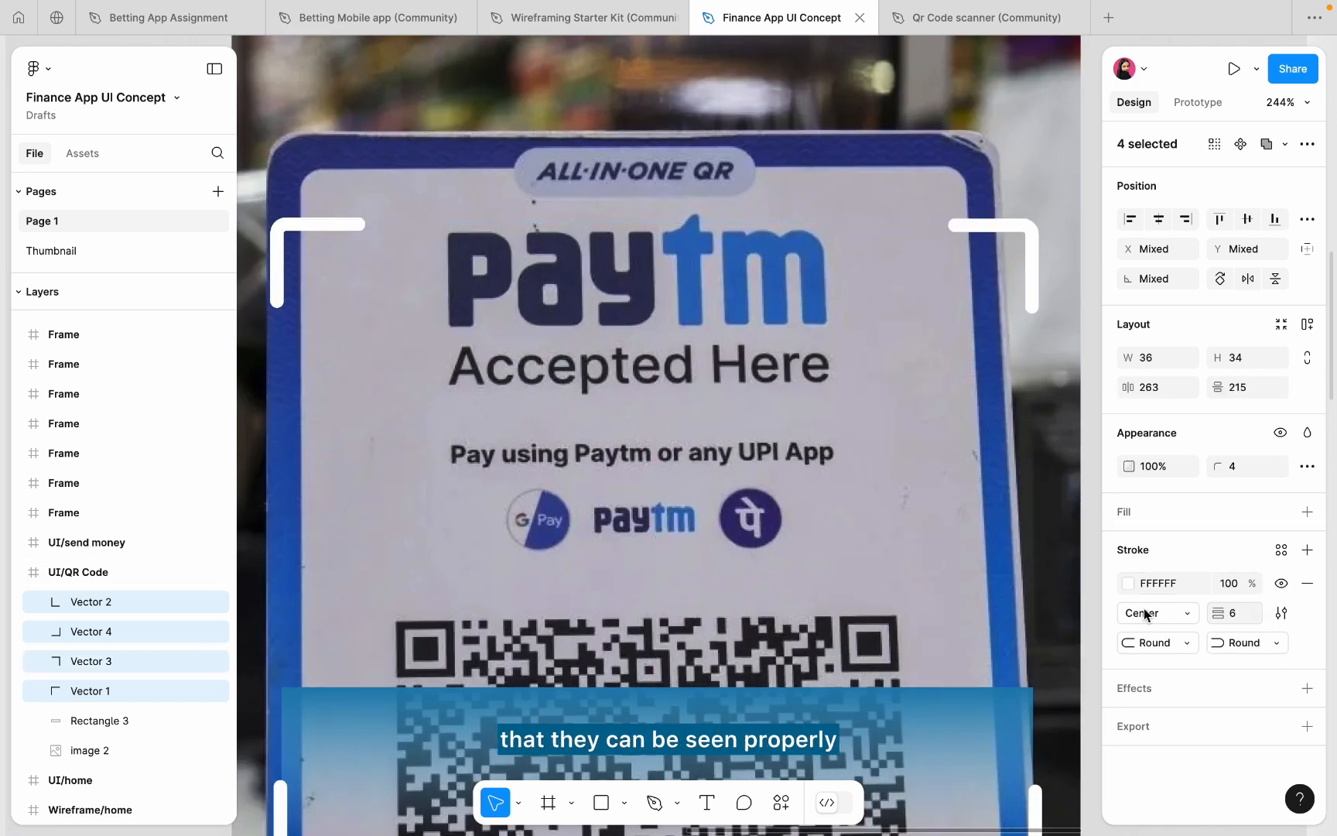
pyautogui.scroll(-5, 776, 507)
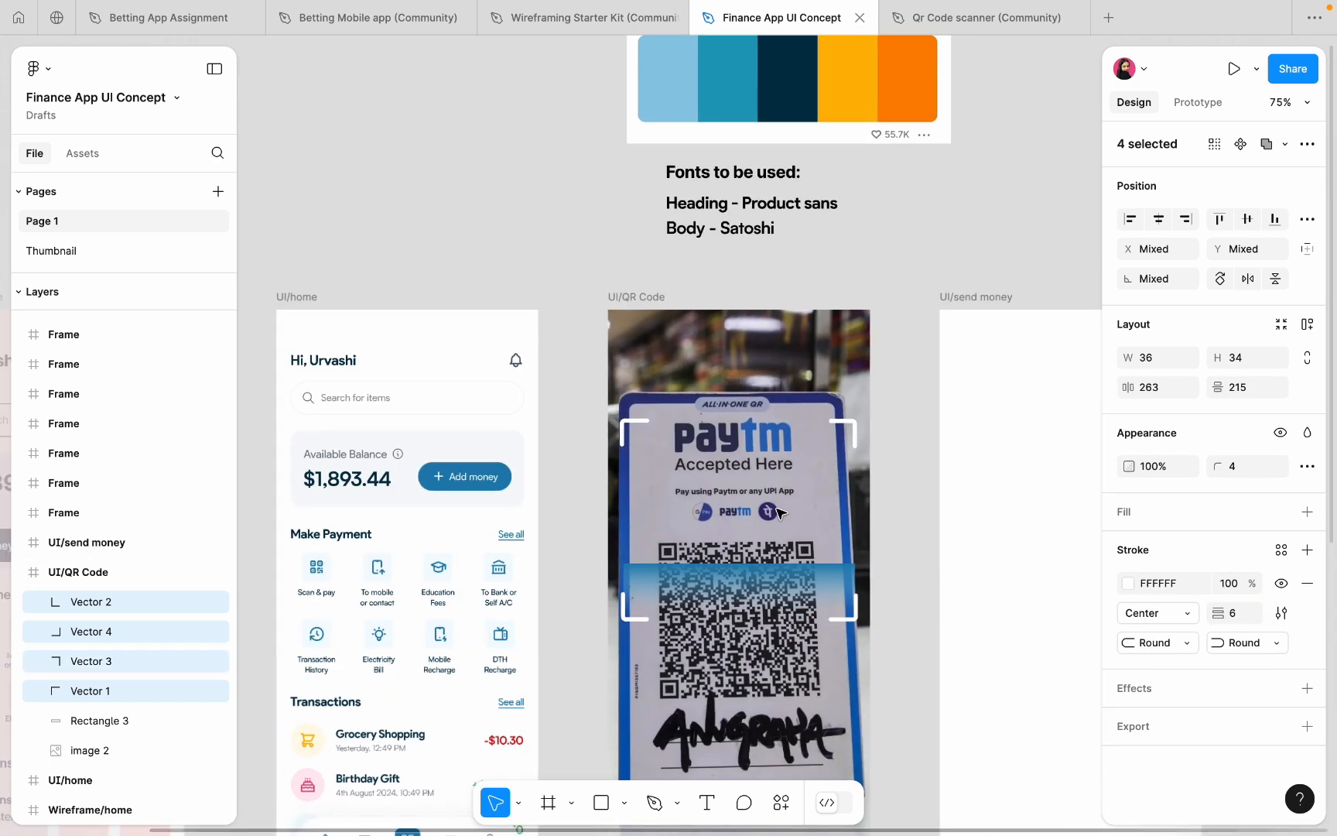
pyautogui.click(895, 498)
pyautogui.scroll(3, 719, 588)
# - Resize the scanner bar to 332×82 and position it at Y 318
pyautogui.click(708, 559)
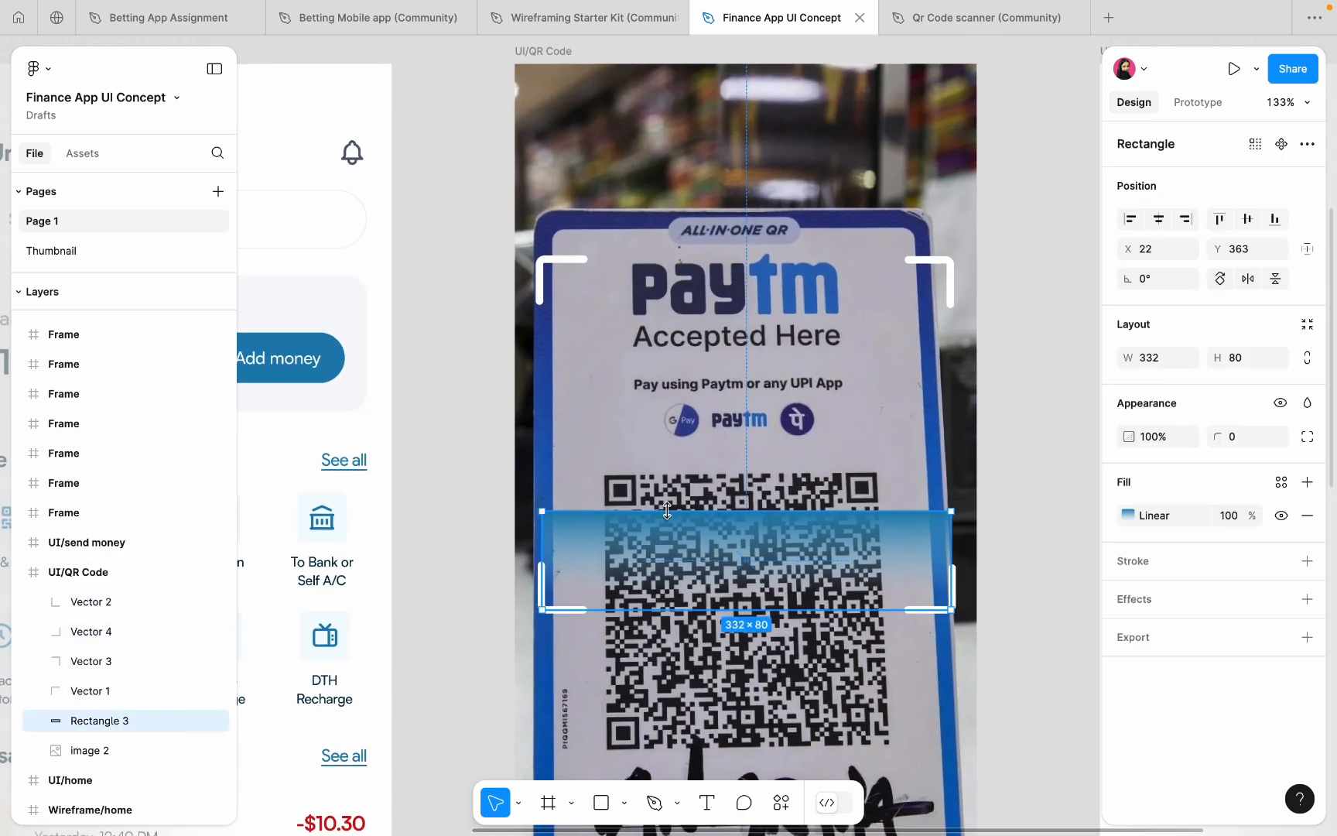
pyautogui.moveTo(669, 511); pyautogui.dragTo(701, 537)
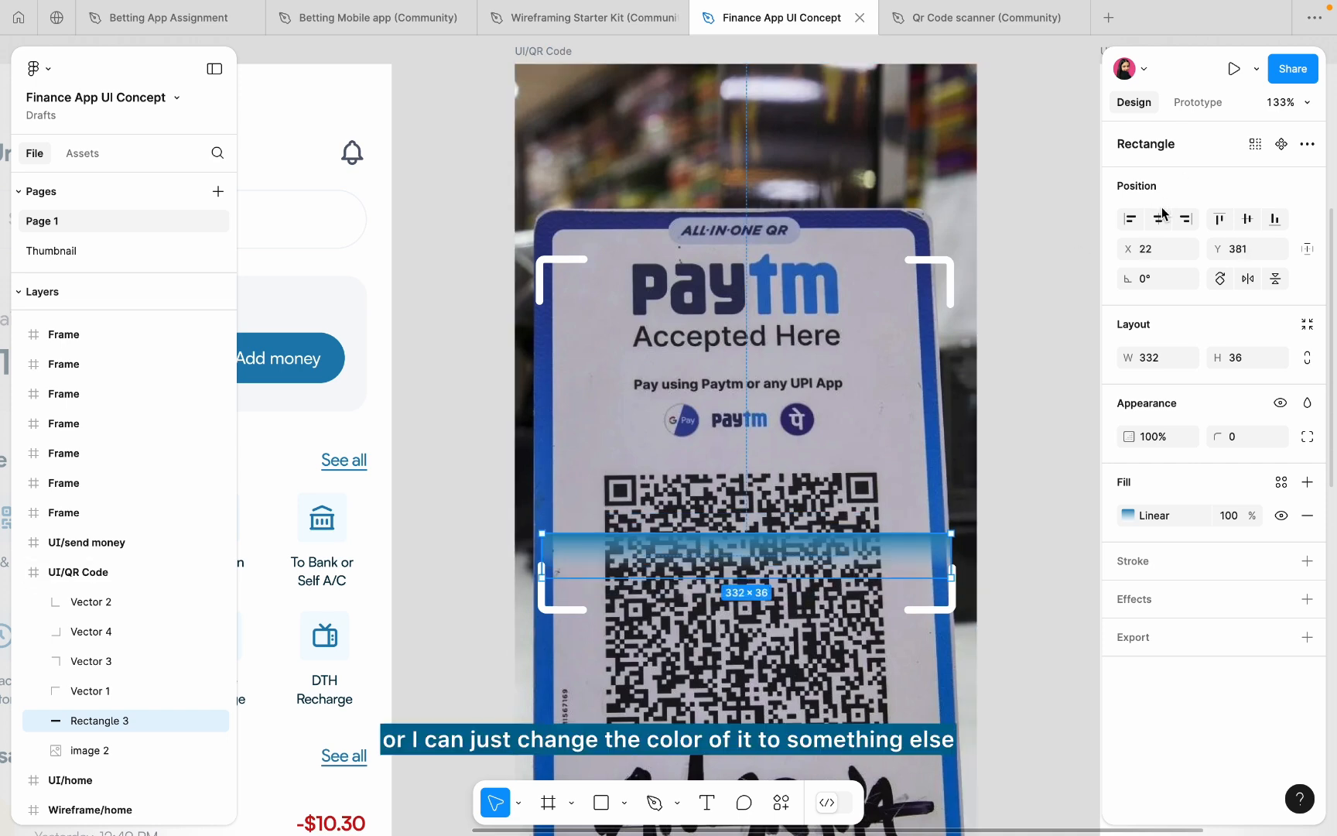
pyautogui.moveTo(882, 541)
pyautogui.mouseDown()
pyautogui.moveTo(883, 569)
pyautogui.moveTo(874, 527)
pyautogui.mouseUp()
pyautogui.scroll(-5, 874, 527)
pyautogui.click(977, 466)
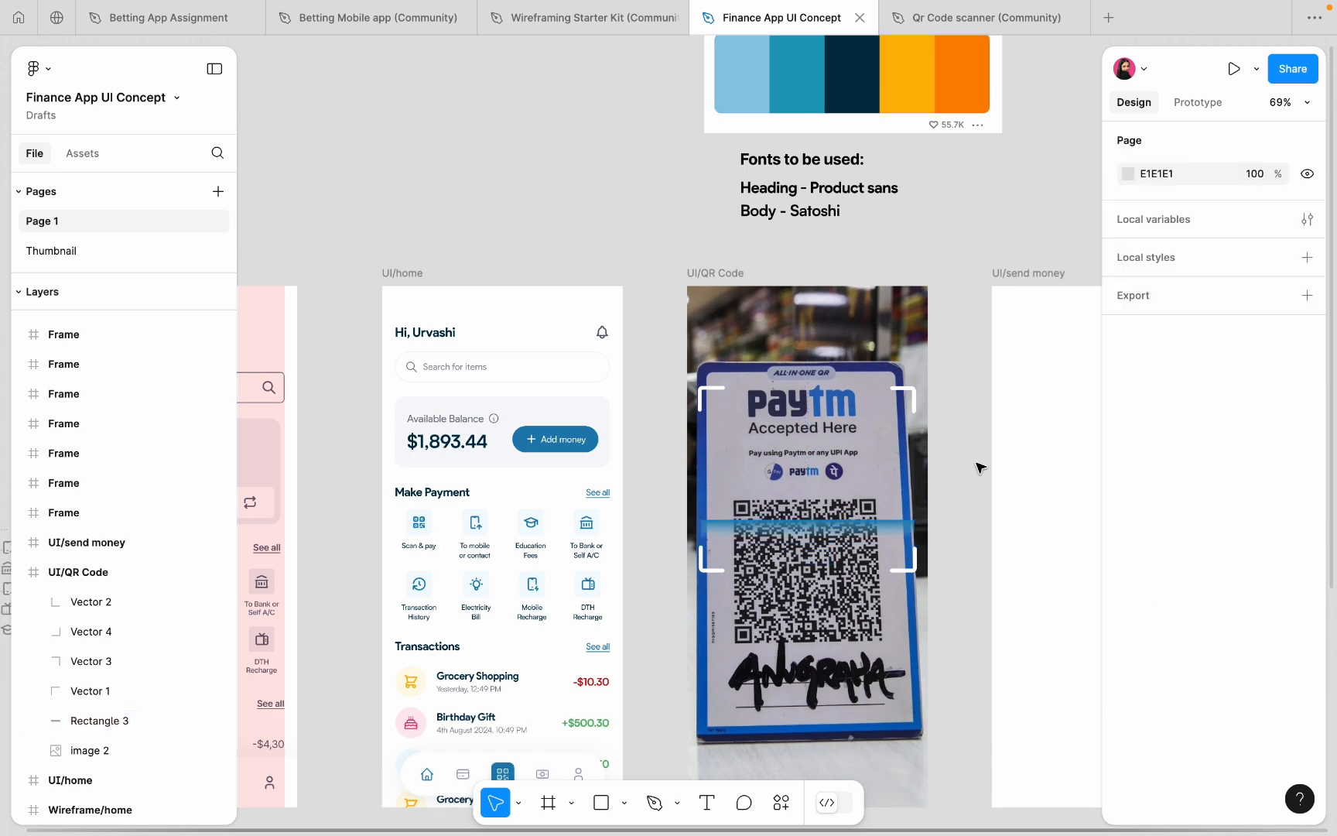
pyautogui.click(883, 528)
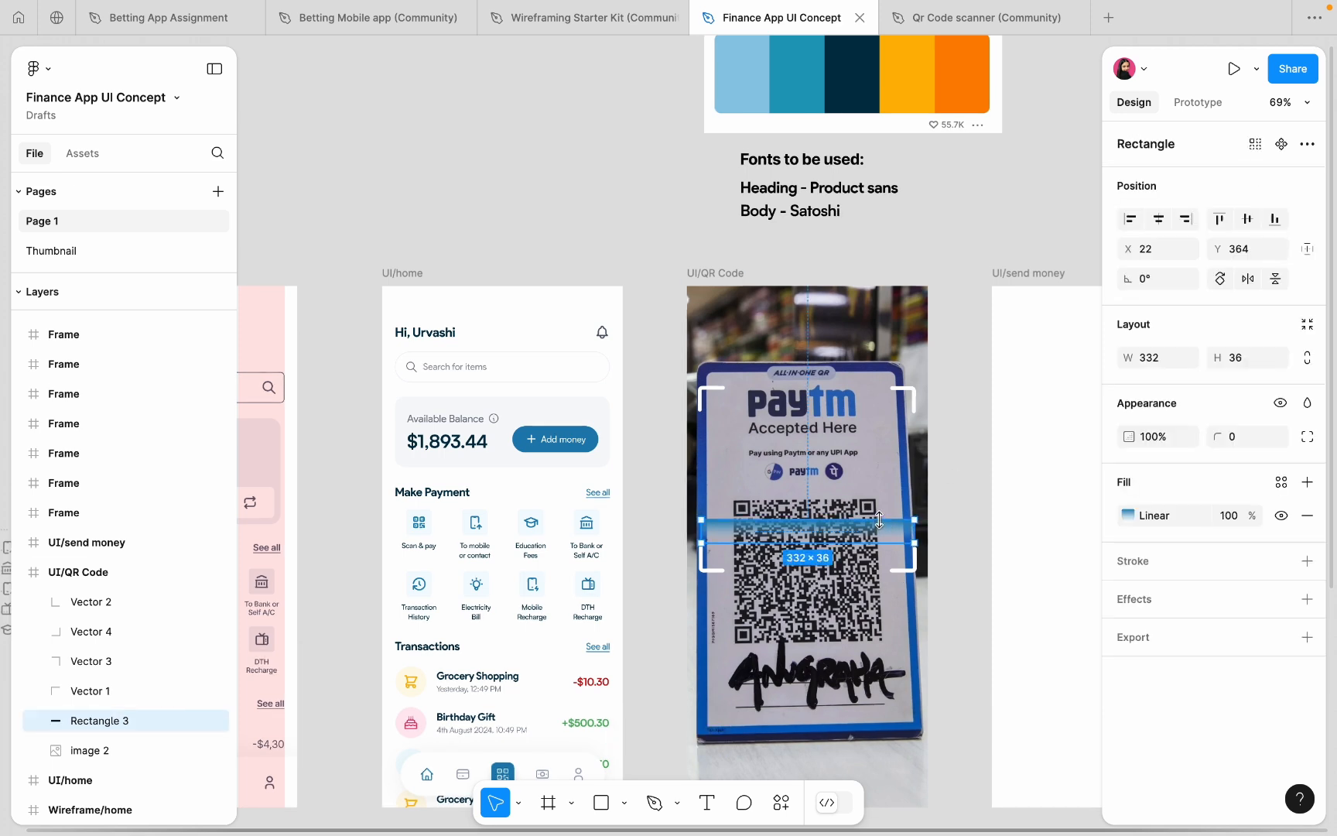
pyautogui.moveTo(879, 520); pyautogui.dragTo(879, 491)
# - Set the gradient's first stop to 0% opacity and the second to 100%
pyautogui.click(1127, 515)
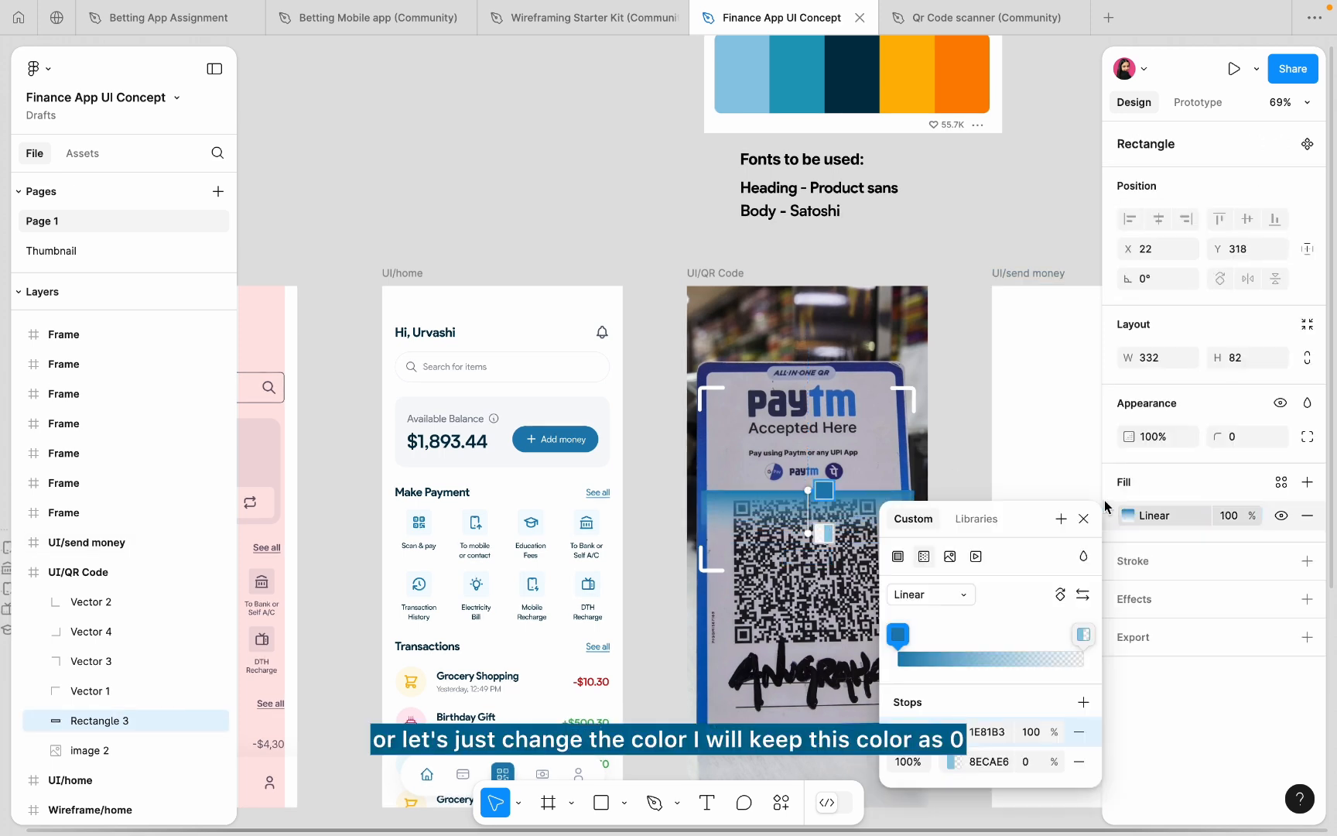
pyautogui.click(1032, 732)
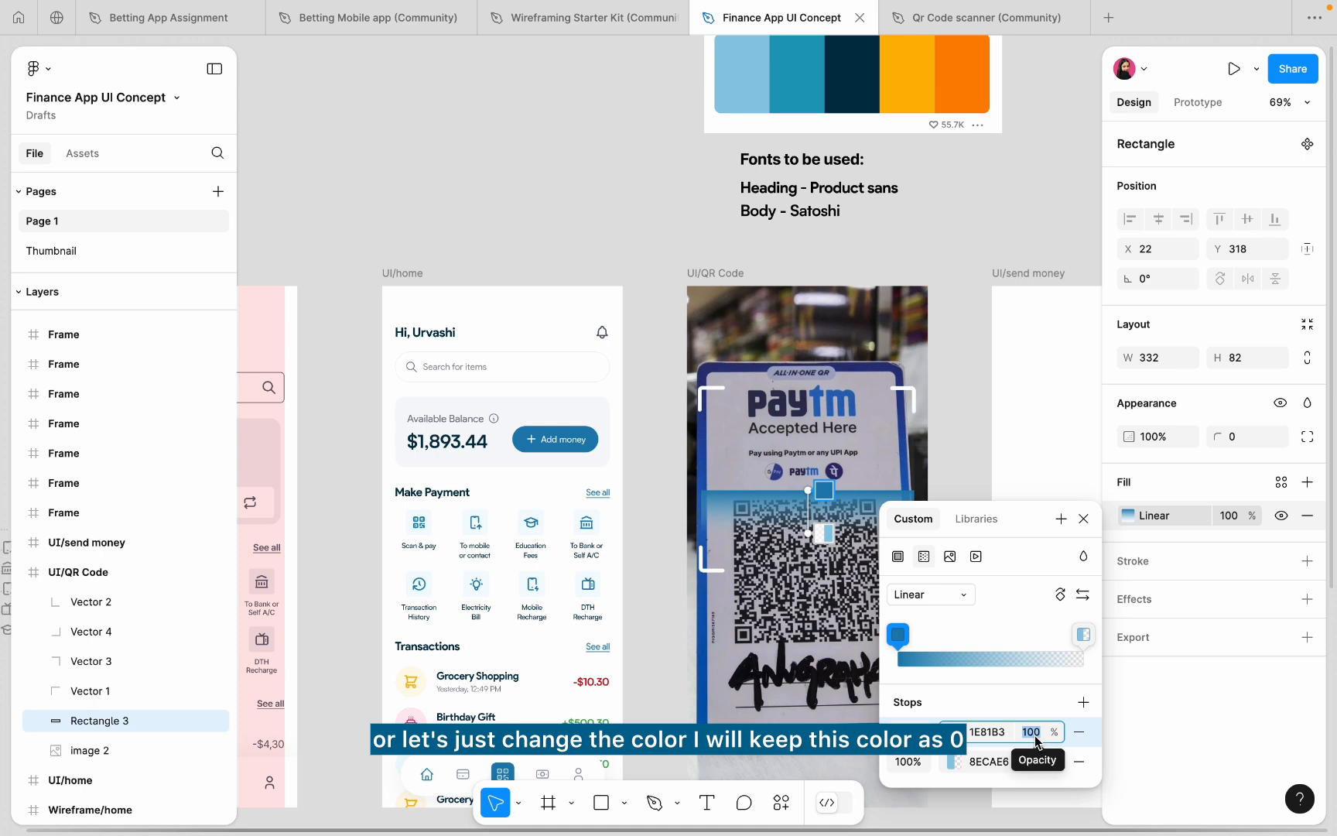
pyautogui.write('0')
pyautogui.press('Return')
pyautogui.click(1035, 763)
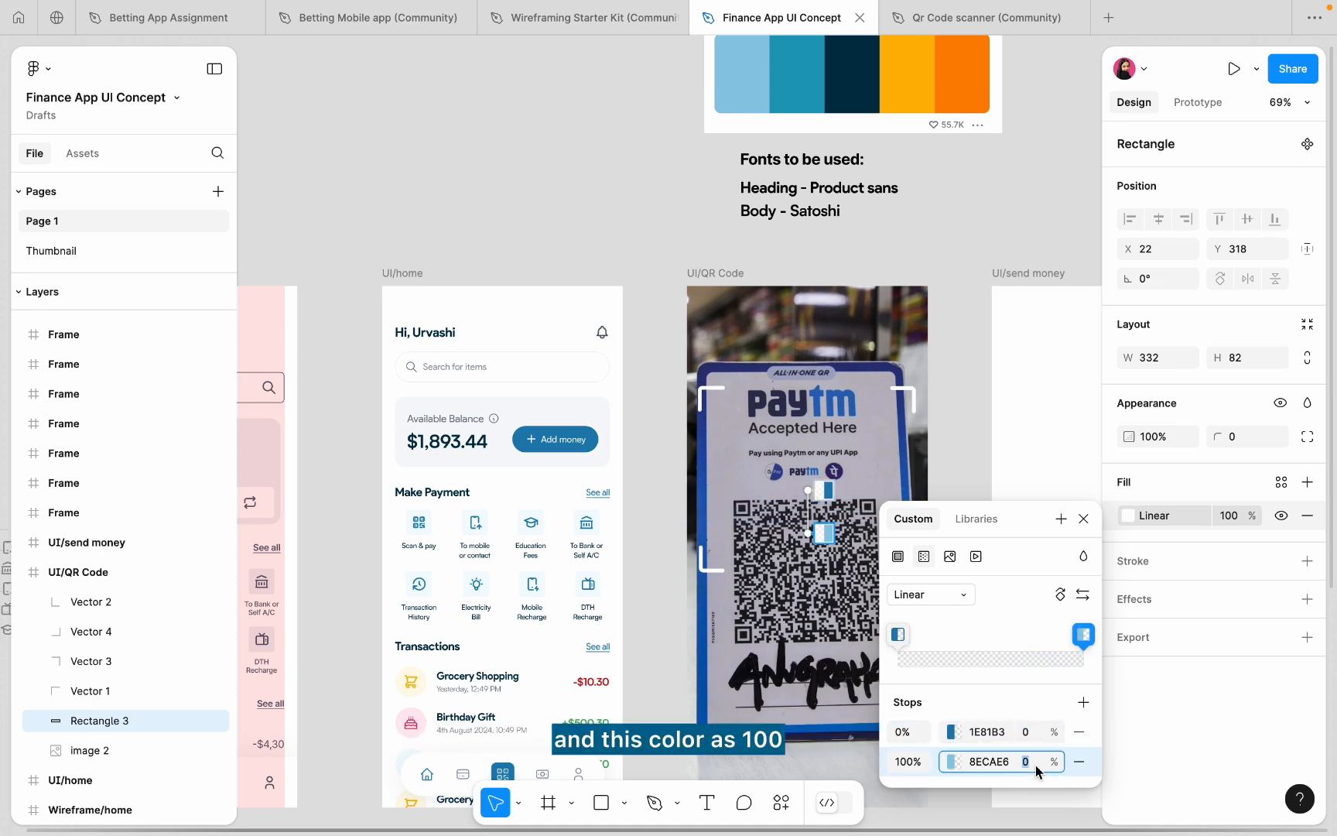
pyautogui.write('100')
pyautogui.press('Return')
# - Rotate the scan bar 180° instead of 90° and place it at X 362, Y 400
pyautogui.press('Escape')
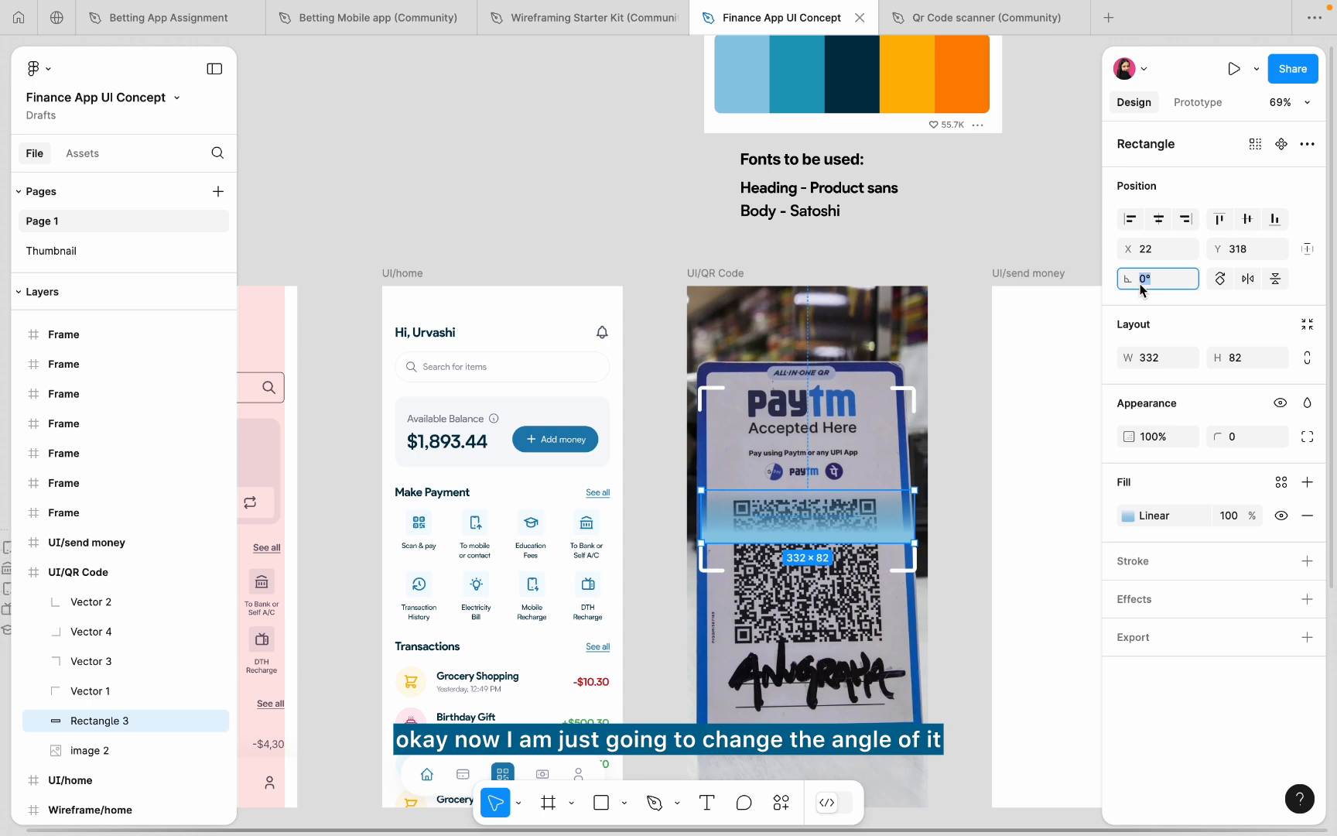
pyautogui.write('90')
pyautogui.press('Return')
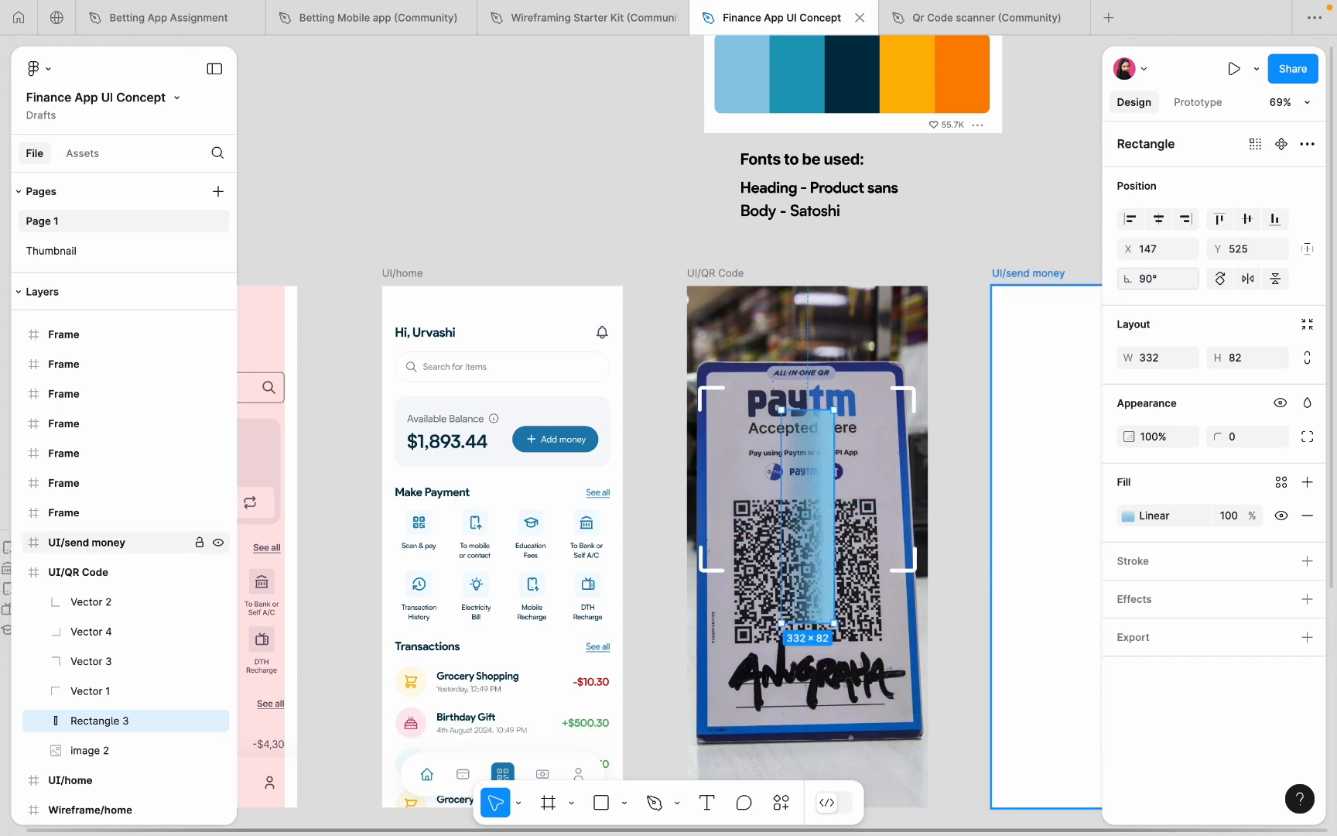
pyautogui.hotkey('ctrl', 'z')
pyautogui.click(1147, 277)
pyautogui.write('18')
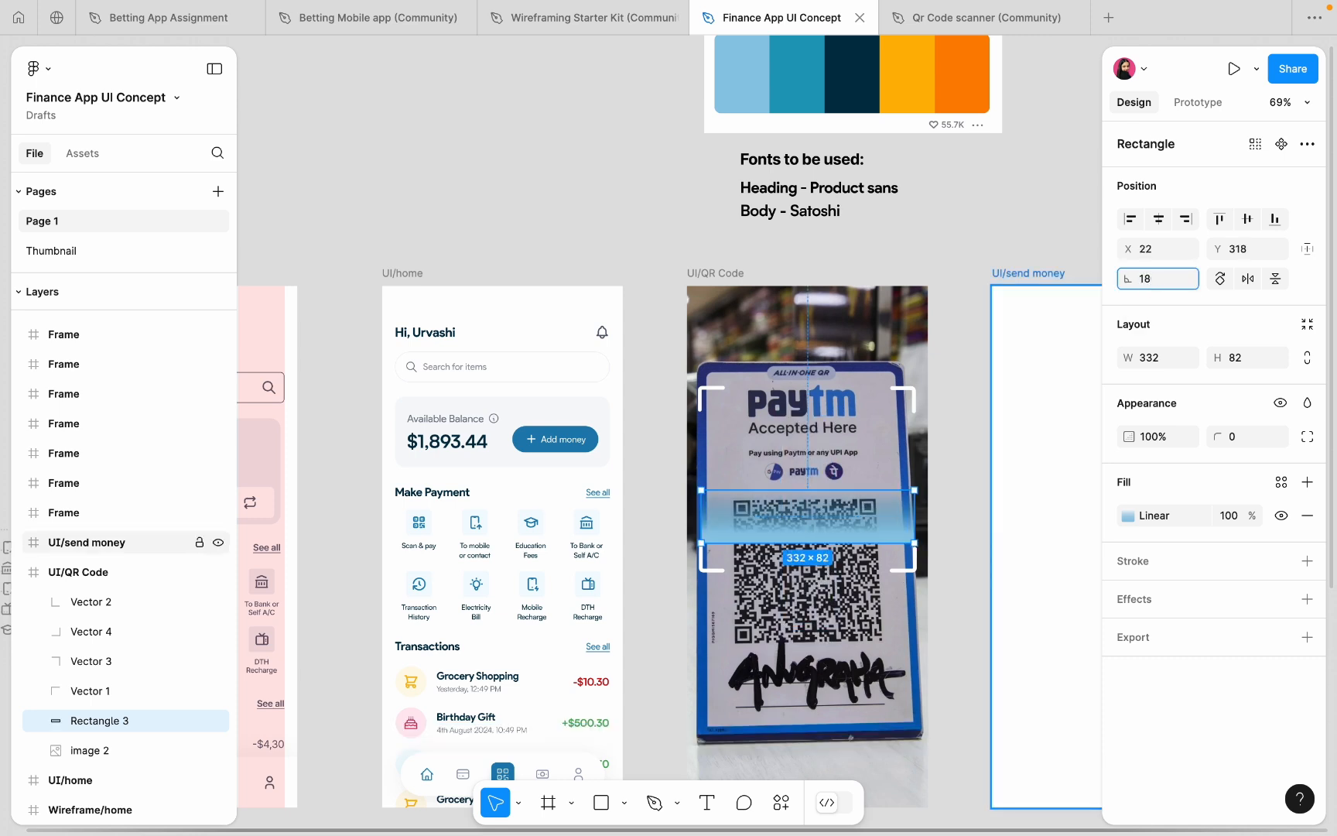
pyautogui.write('0')
pyautogui.press('Return')
pyautogui.scroll(3, 781, 480)
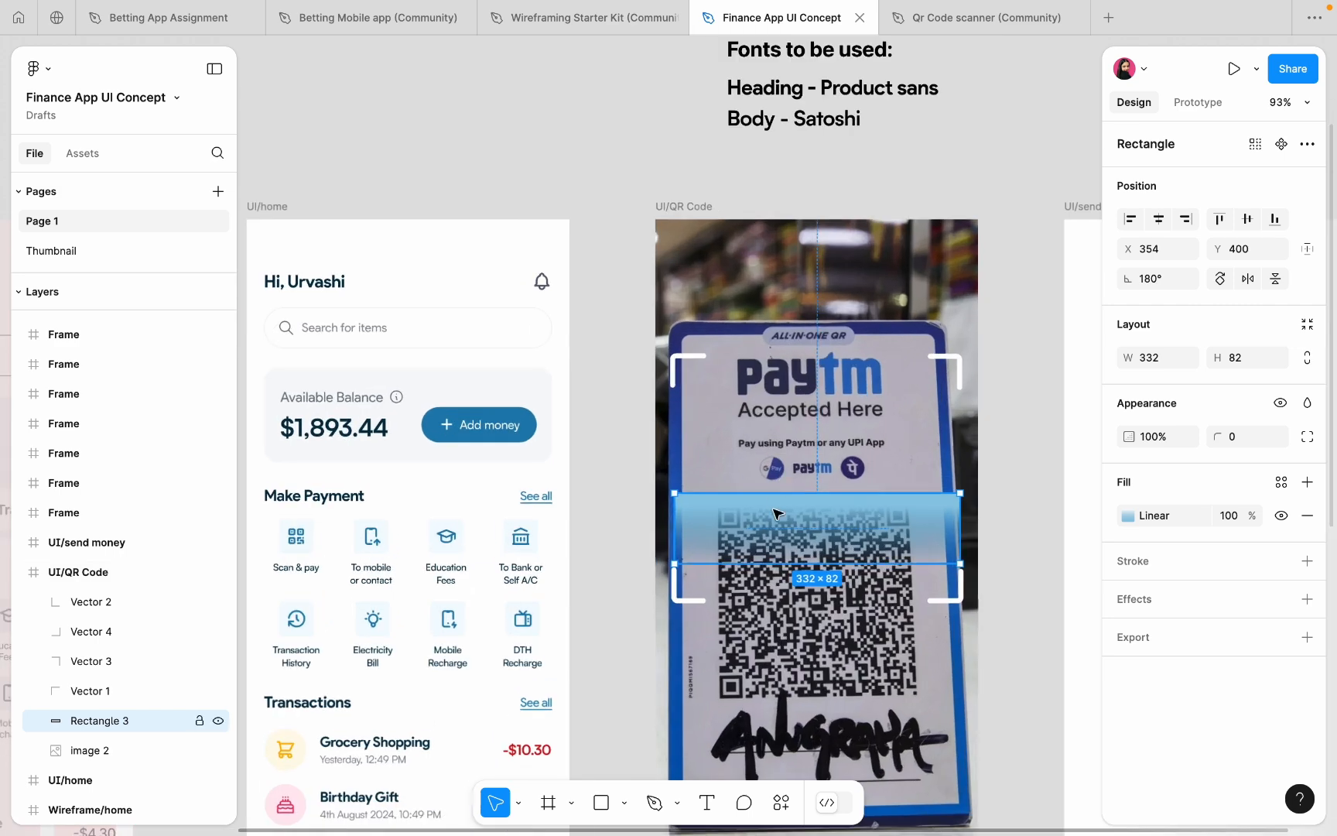
pyautogui.moveTo(773, 508)
pyautogui.mouseDown()
pyautogui.moveTo(772, 480)
pyautogui.moveTo(782, 517)
pyautogui.mouseUp()
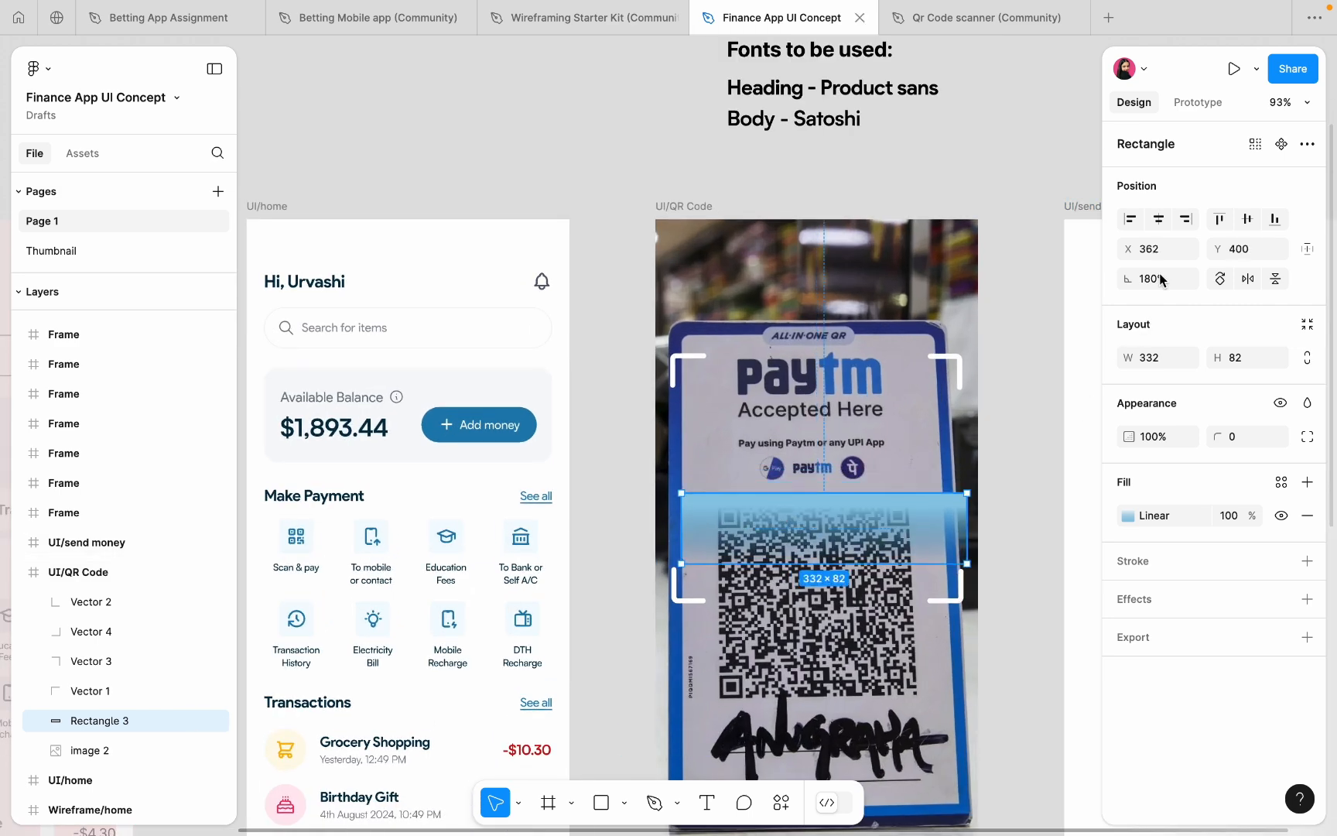
# - Centre the scan bar horizontally and undo back to its unrotated state
pyautogui.click(1159, 221)
pyautogui.click(1129, 516)
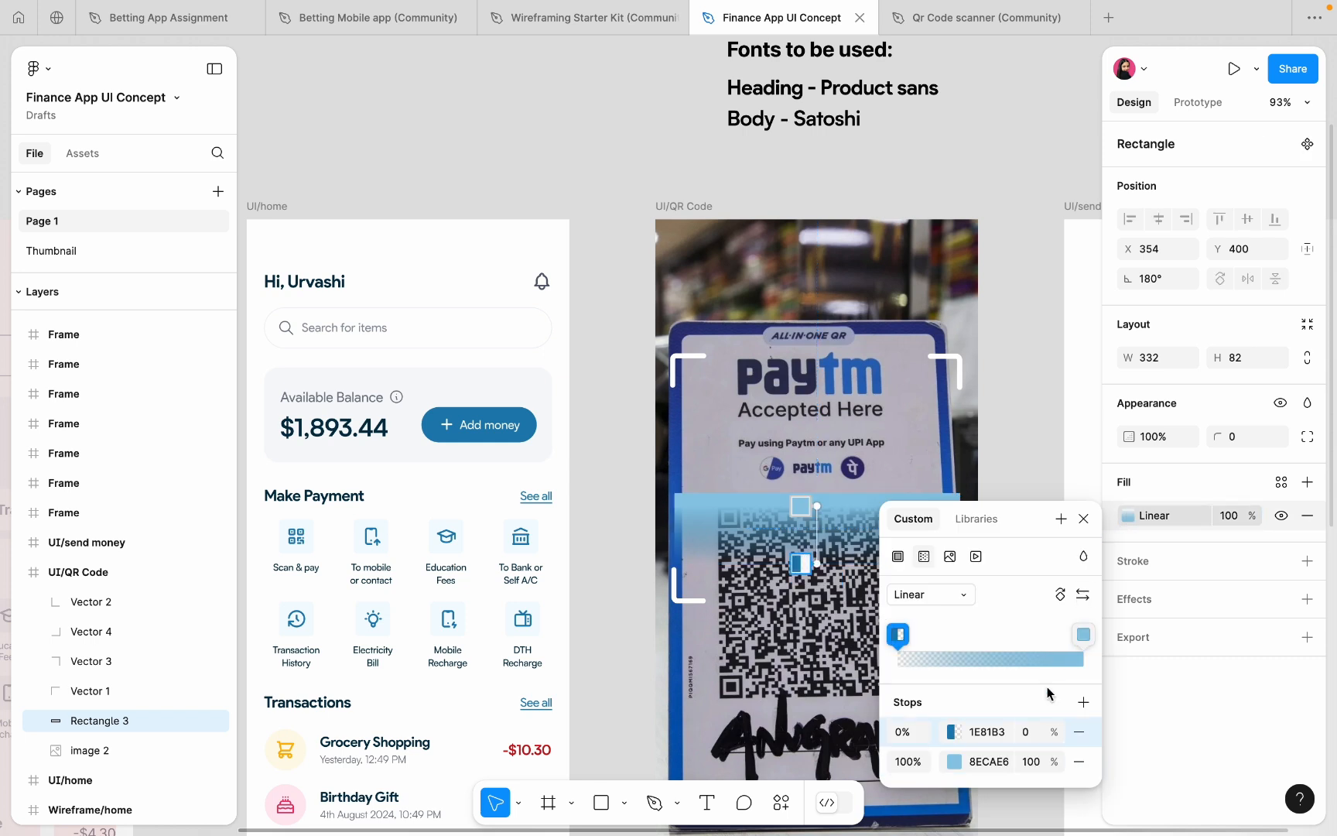
pyautogui.click(954, 762)
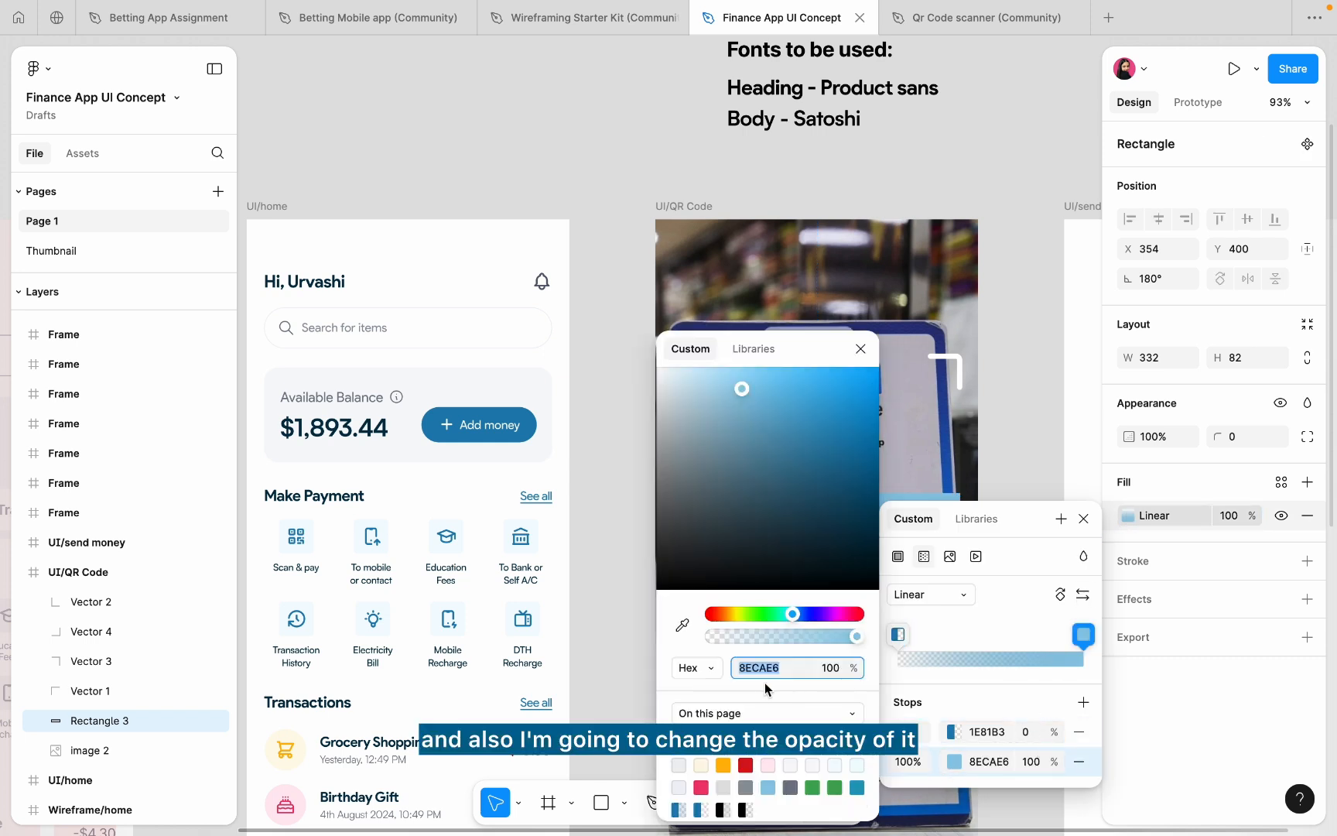
pyautogui.moveTo(816, 352); pyautogui.dragTo(1069, 154)
pyautogui.moveTo(1109, 439); pyautogui.dragTo(1057, 447)
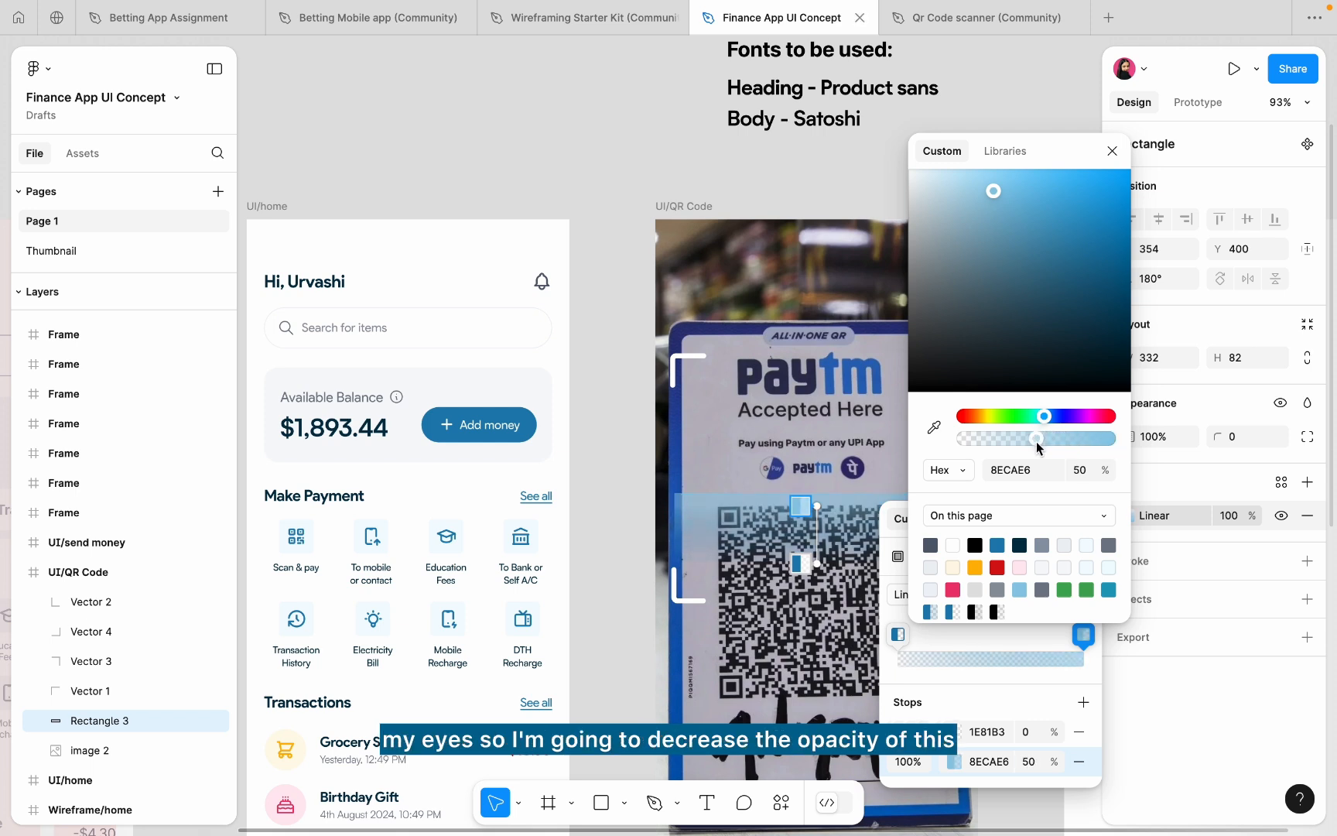
pyautogui.press('super+z')
pyautogui.press('Escape')
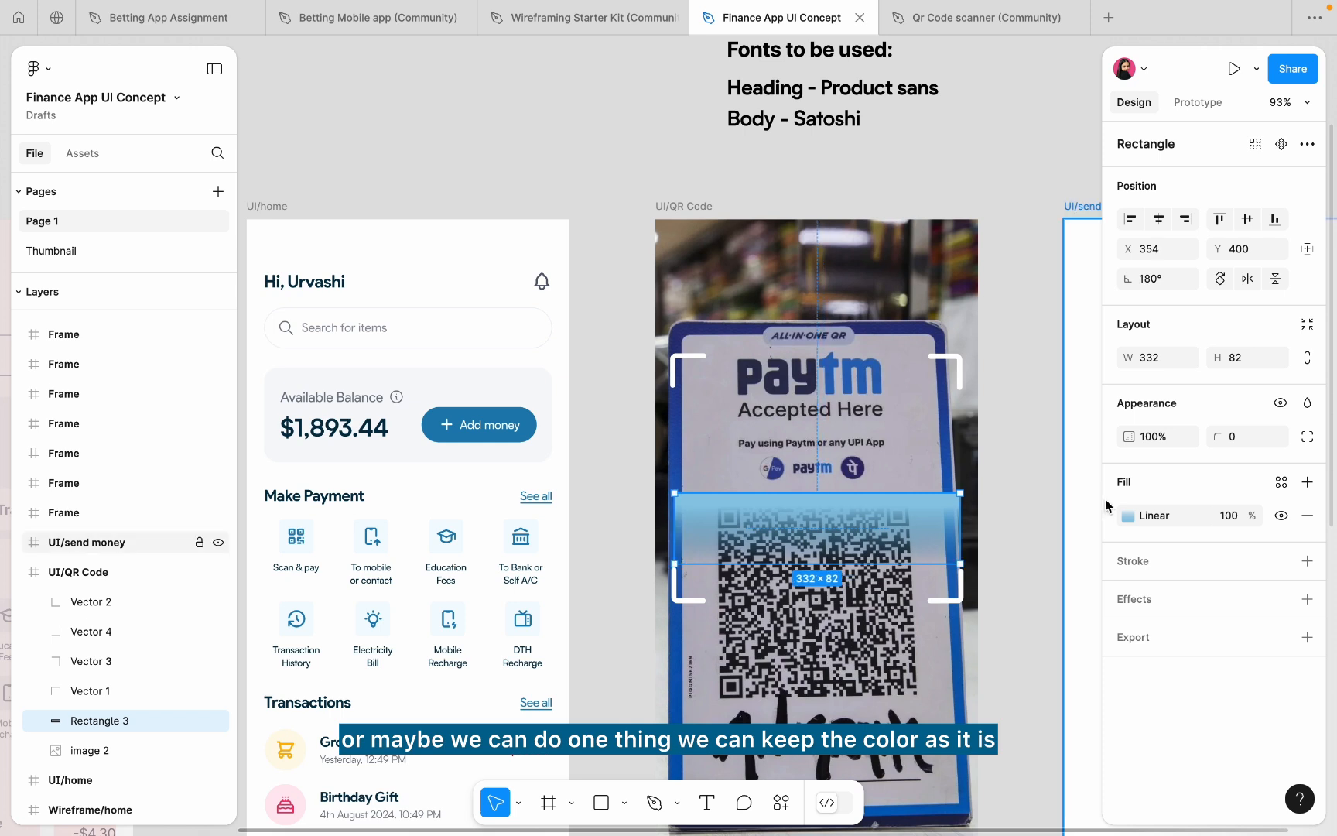
pyautogui.press('super+z')
pyautogui.press('super+z')
pyautogui.press('super+z')
pyautogui.press('super+z')
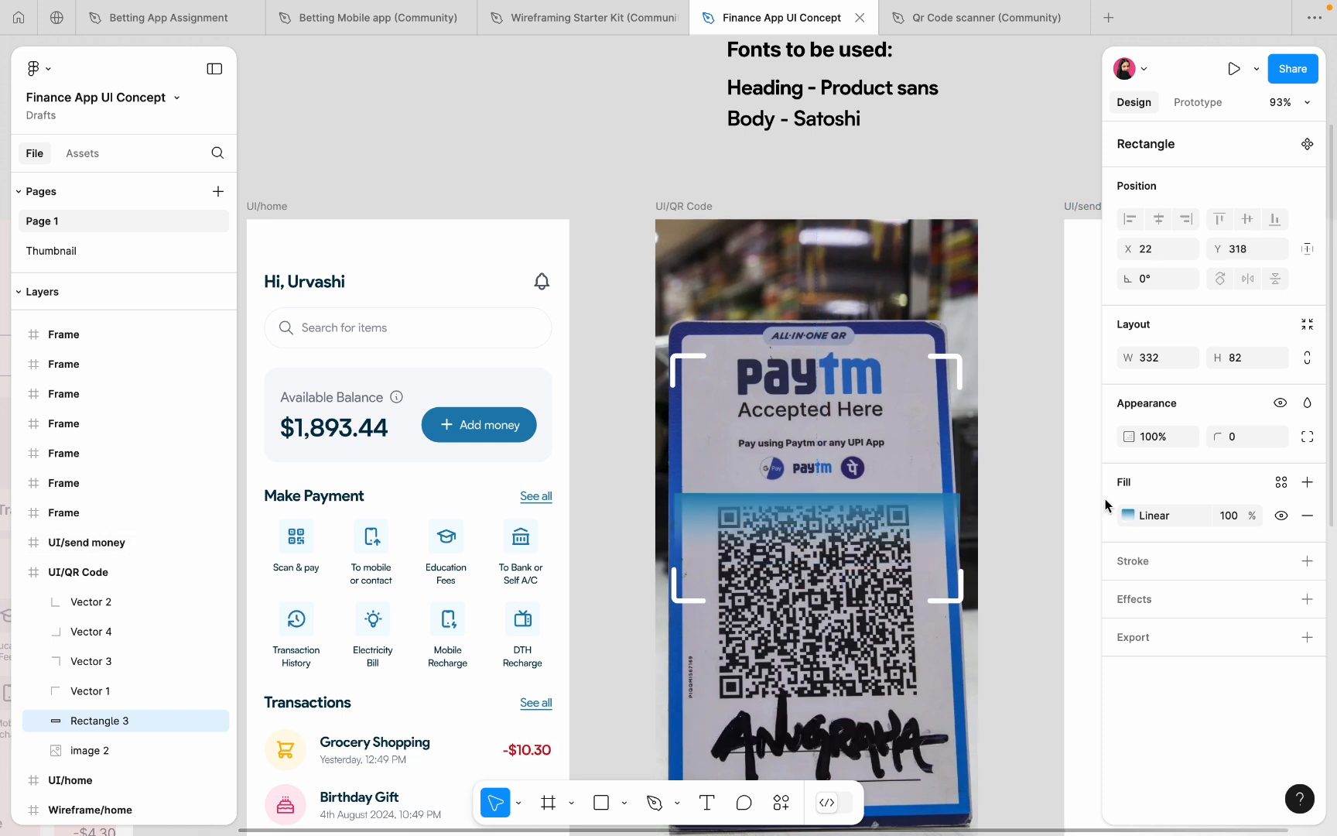
# - Make the gradient run from 1E81B3 at 69% to white FFFFFF at 4%, adjusting its handles
pyautogui.click(1129, 516)
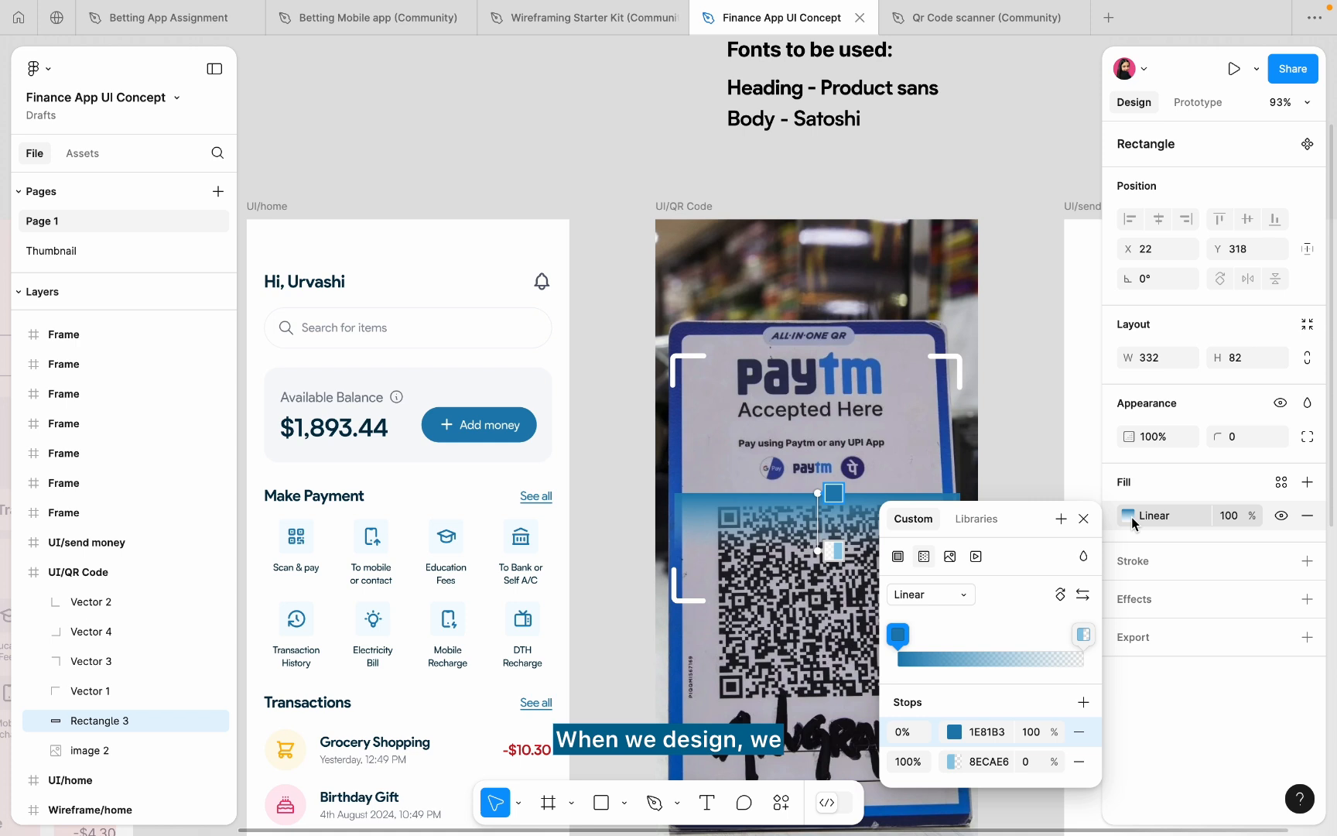
pyautogui.hscroll(5, 851, 619)
pyautogui.scroll(-2, 851, 619)
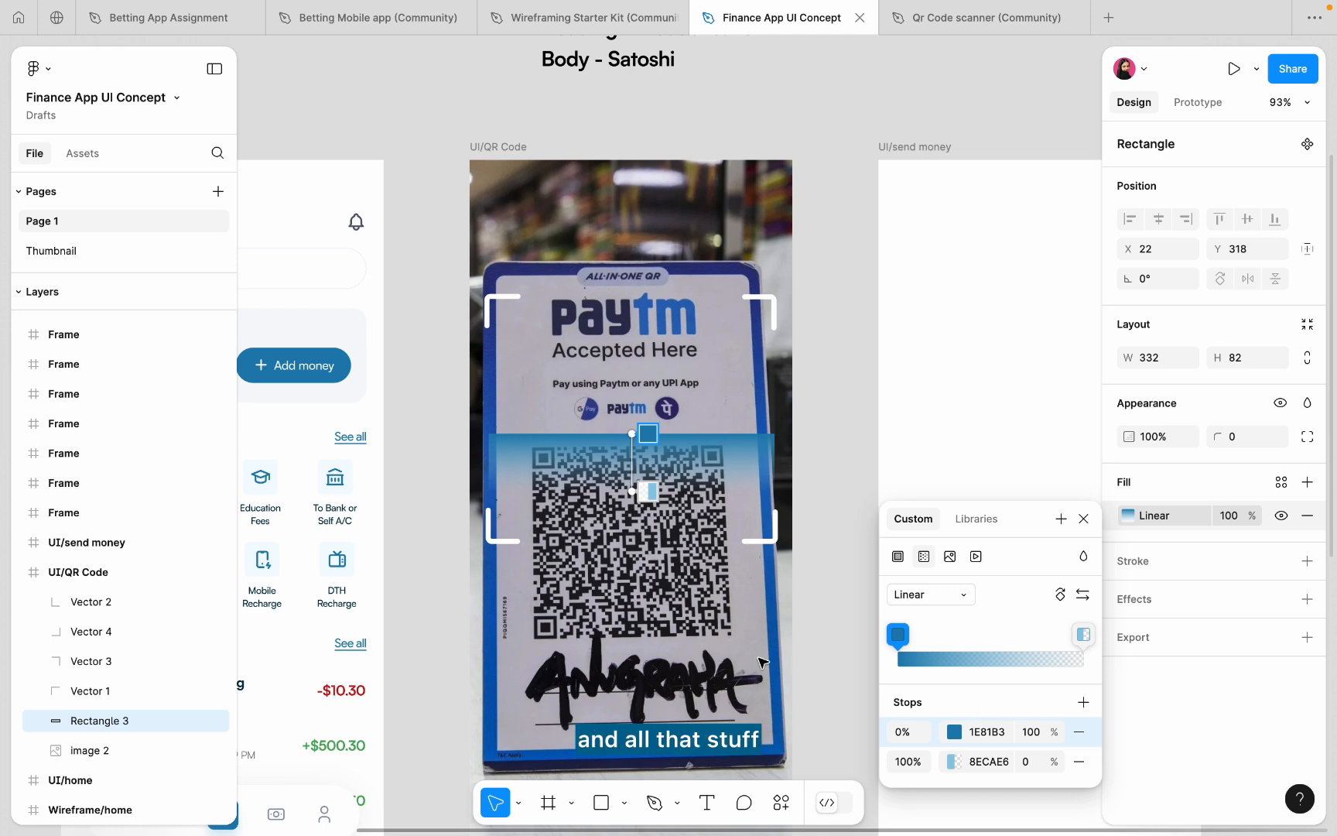
pyautogui.click(957, 732)
pyautogui.hscroll(5, 649, 656)
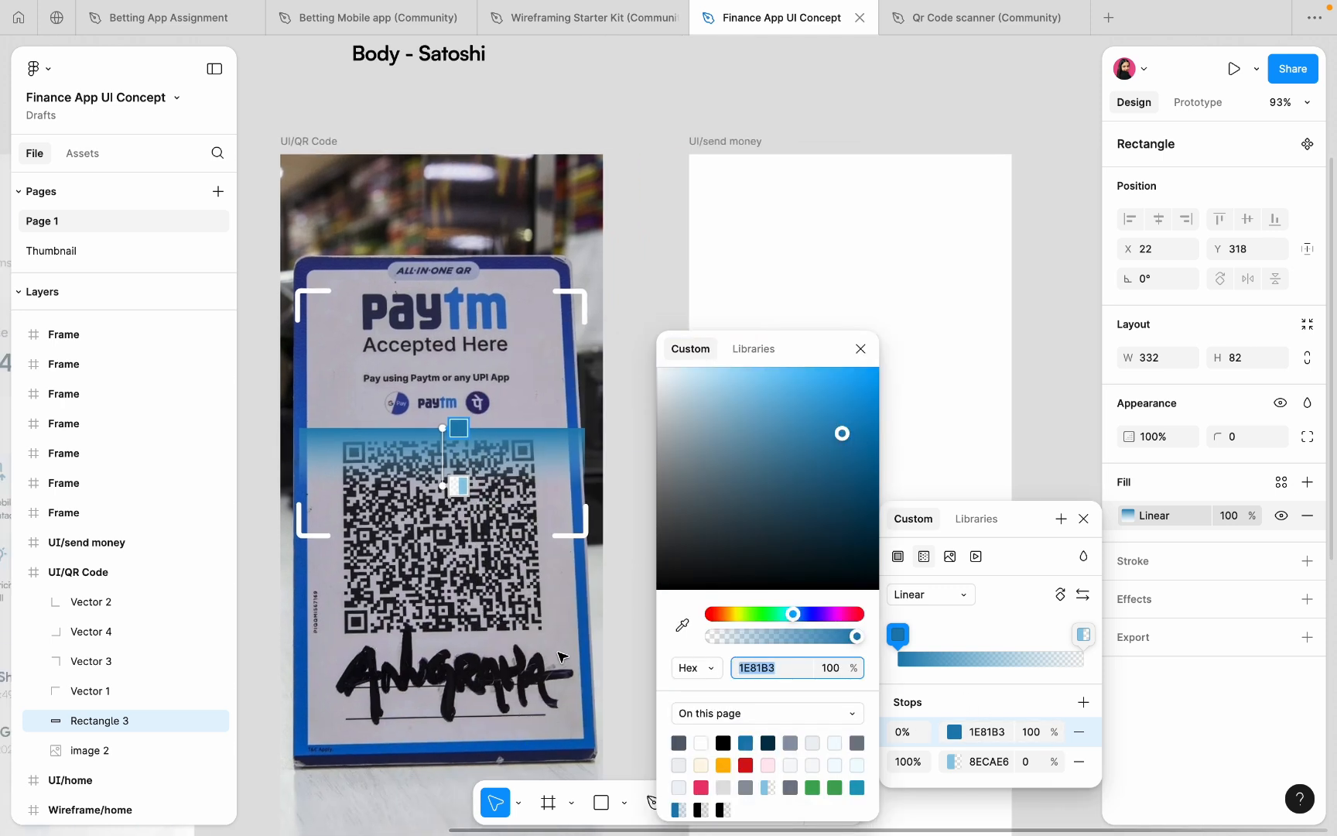
pyautogui.click(857, 636)
pyautogui.moveTo(856, 636); pyautogui.dragTo(828, 643)
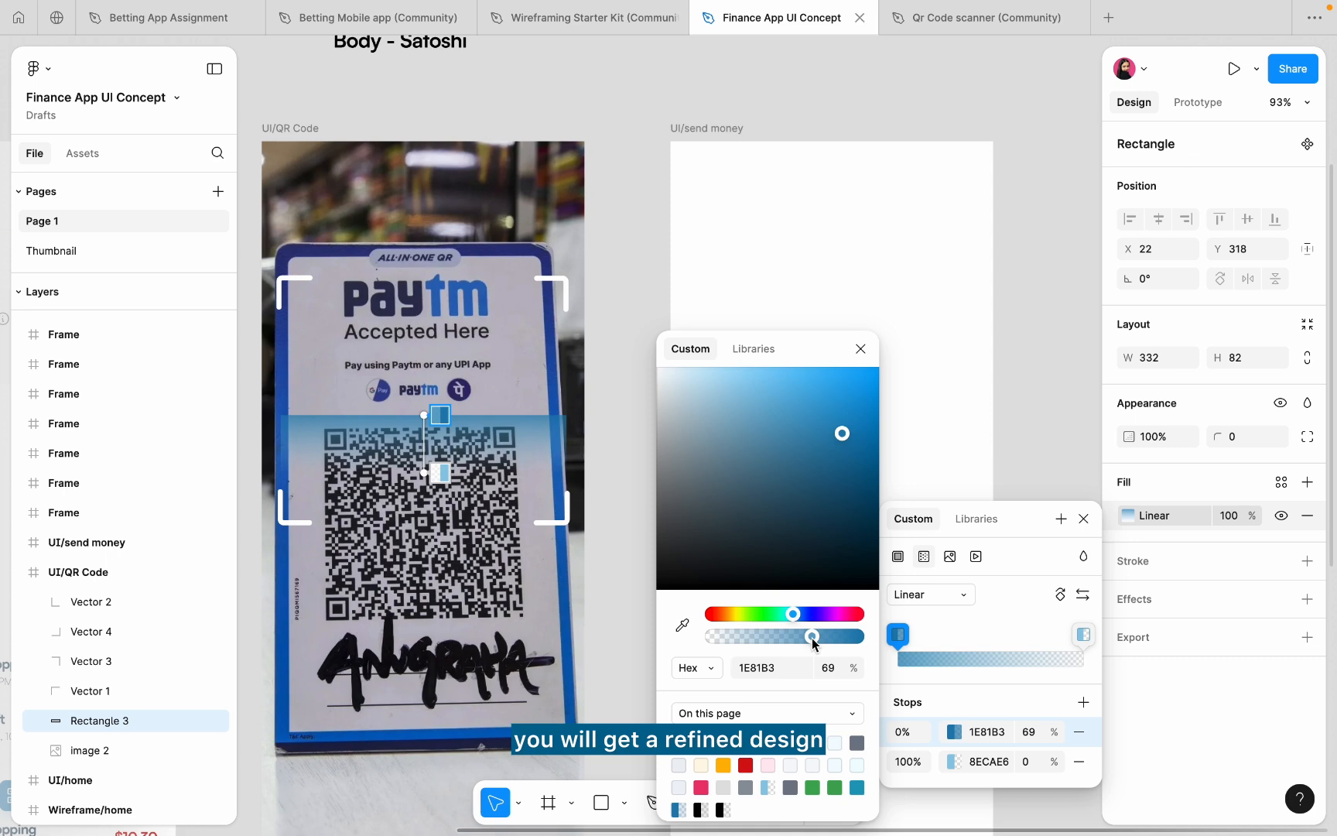
pyautogui.click(1083, 636)
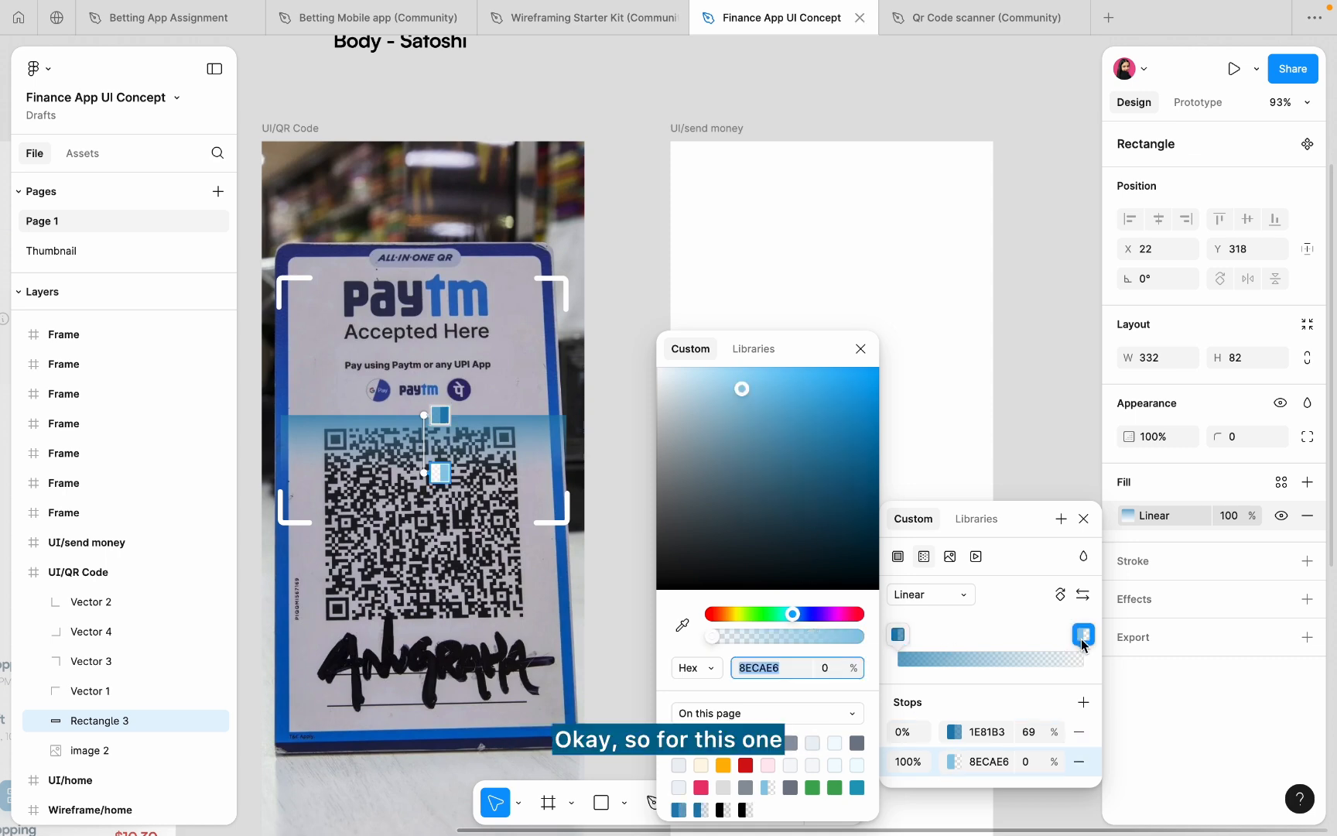
pyautogui.moveTo(770, 490); pyautogui.dragTo(565, 291)
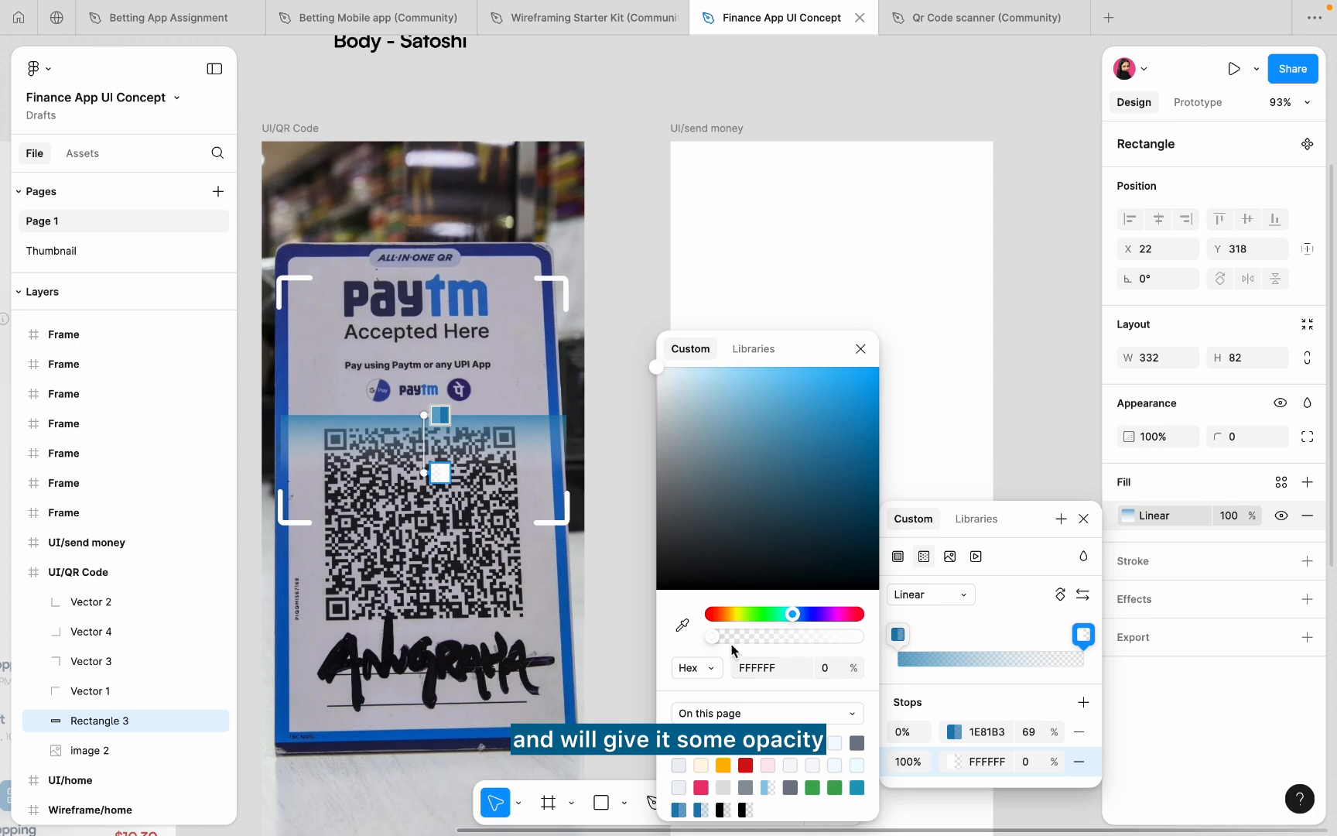
pyautogui.moveTo(710, 636); pyautogui.dragTo(747, 636)
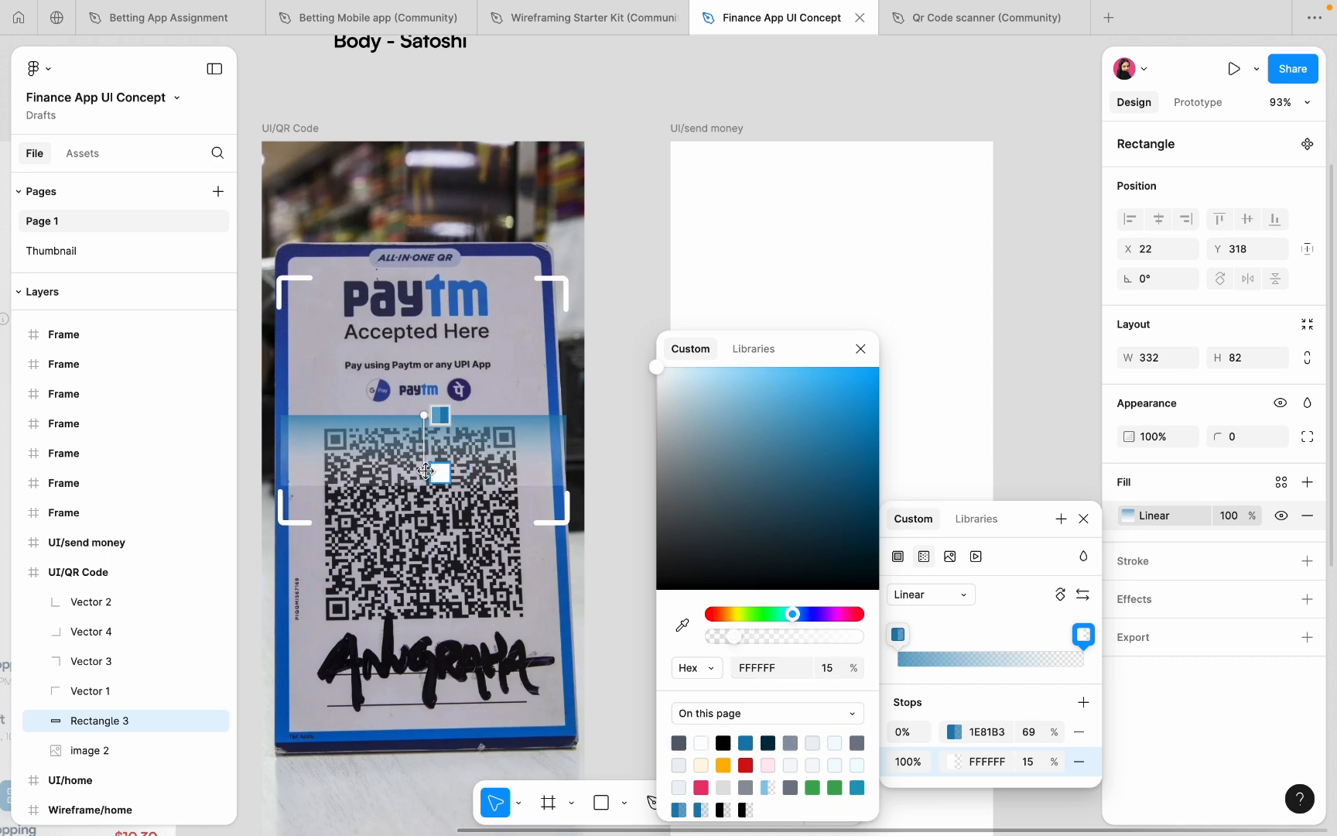
pyautogui.moveTo(424, 463); pyautogui.dragTo(425, 457)
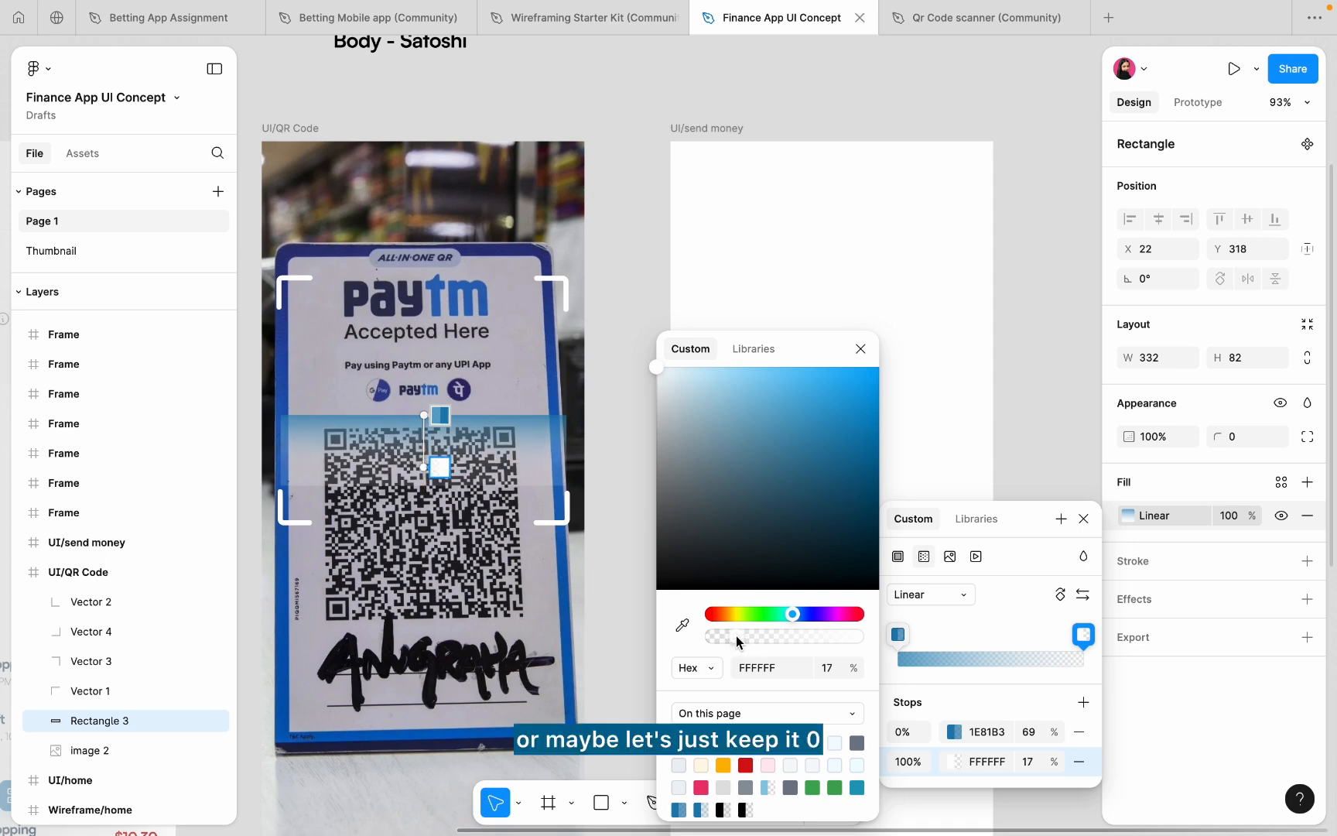
pyautogui.moveTo(736, 637); pyautogui.dragTo(717, 637)
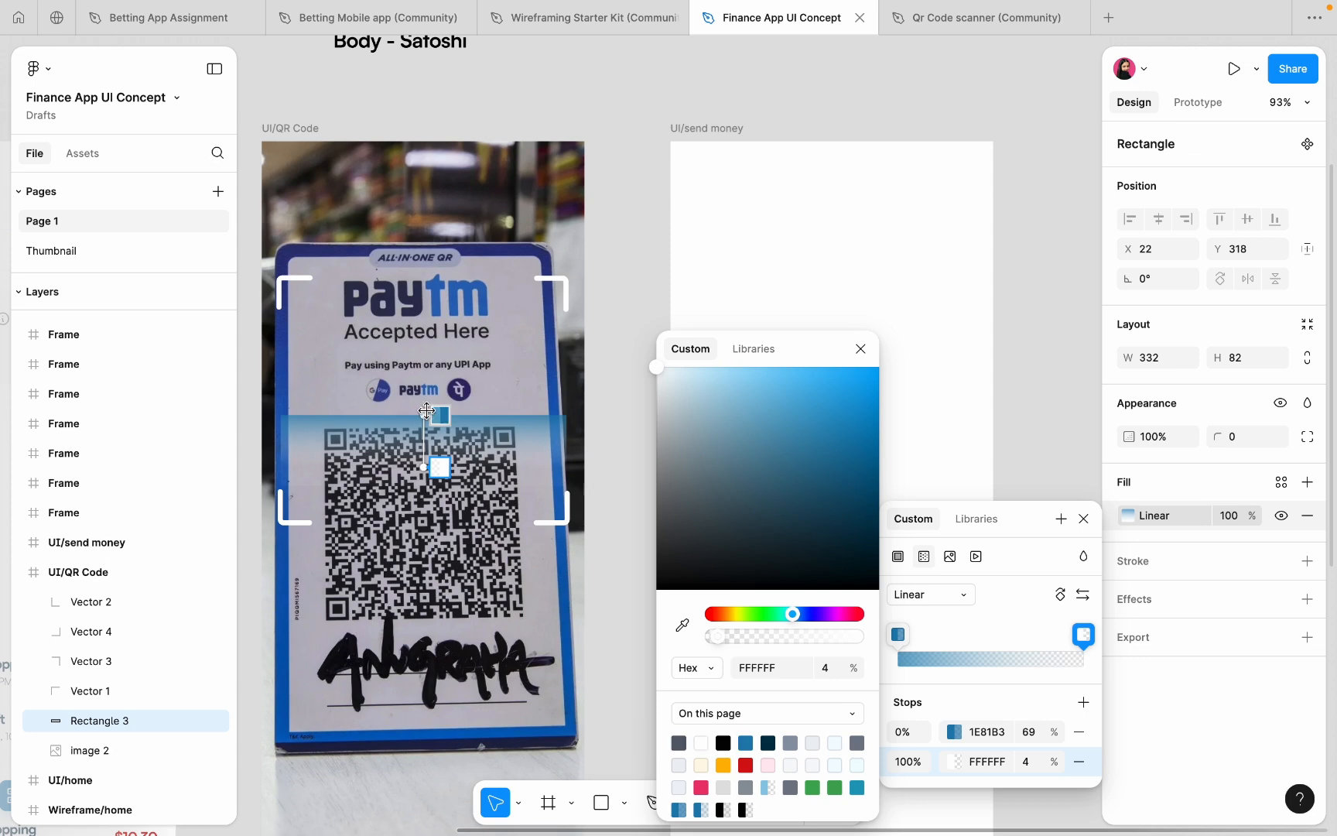
pyautogui.moveTo(427, 410)
pyautogui.mouseDown()
pyautogui.moveTo(427, 396)
pyautogui.moveTo(427, 409)
pyautogui.mouseUp()
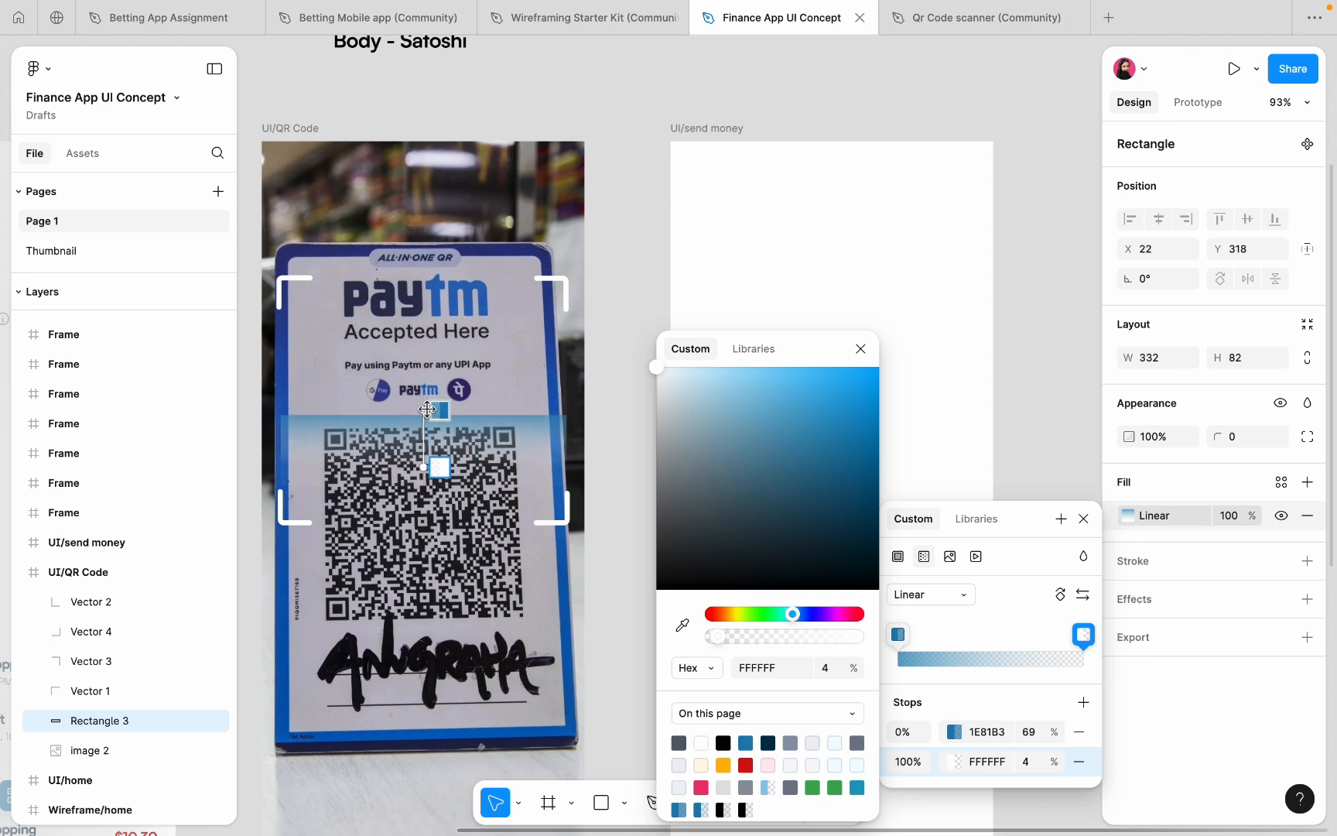
# - Narrow the scan bar to 316×82, centre it horizontally, and move it down to Y 361
pyautogui.click(623, 299)
pyautogui.hscroll(-3, 623, 300)
pyautogui.scroll(5, 623, 299)
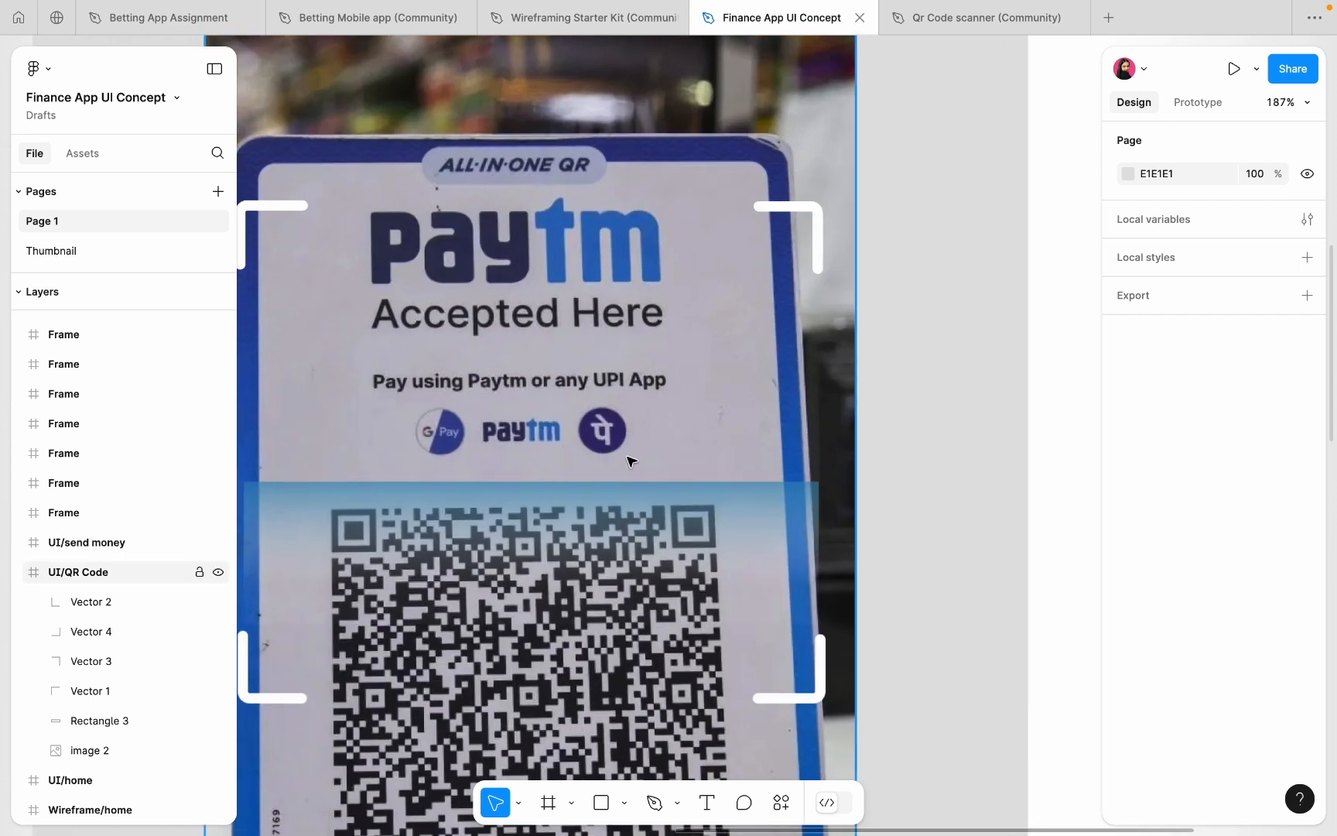
pyautogui.scroll(-5, 627, 461)
pyautogui.scroll(3, 577, 464)
pyautogui.click(667, 427)
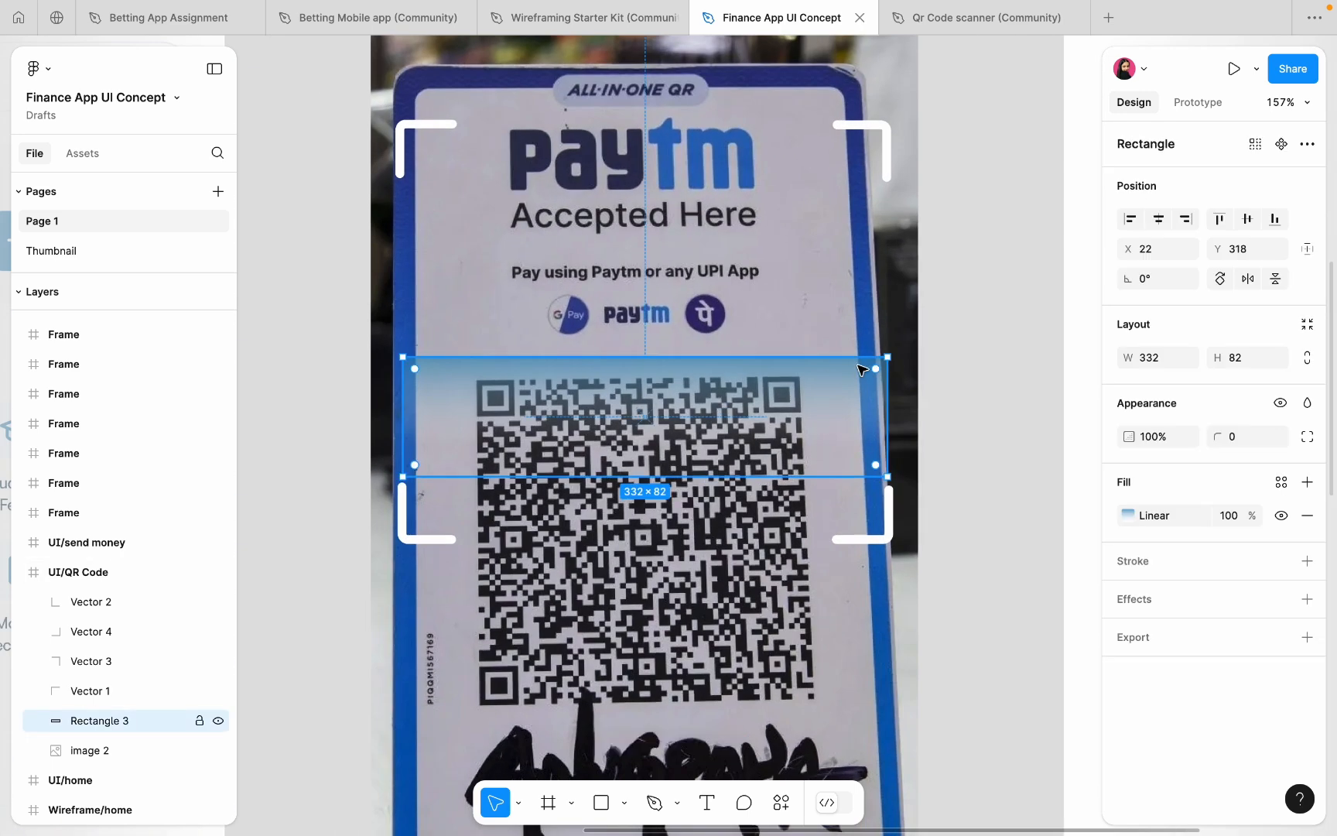
pyautogui.moveTo(880, 385); pyautogui.dragTo(875, 384)
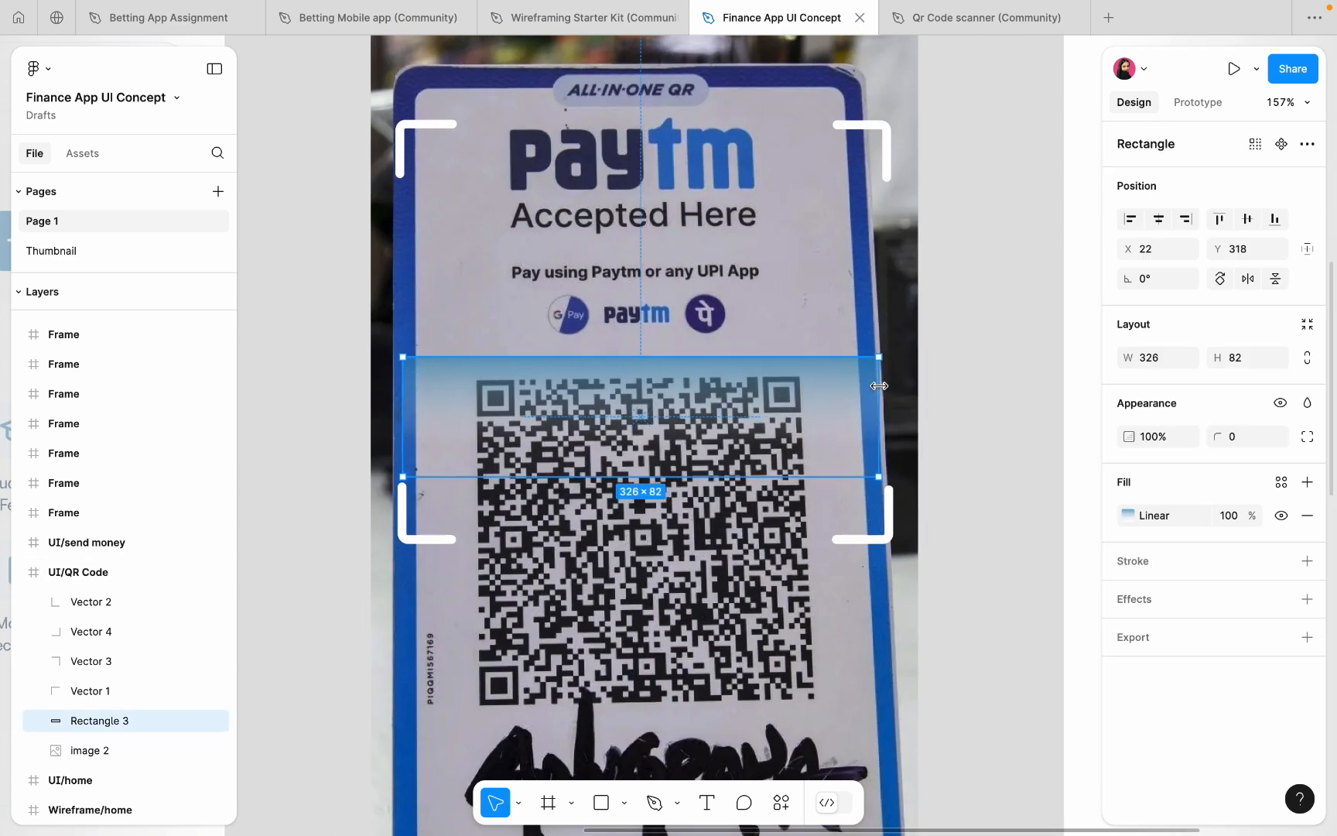
pyautogui.moveTo(408, 399); pyautogui.dragTo(416, 402)
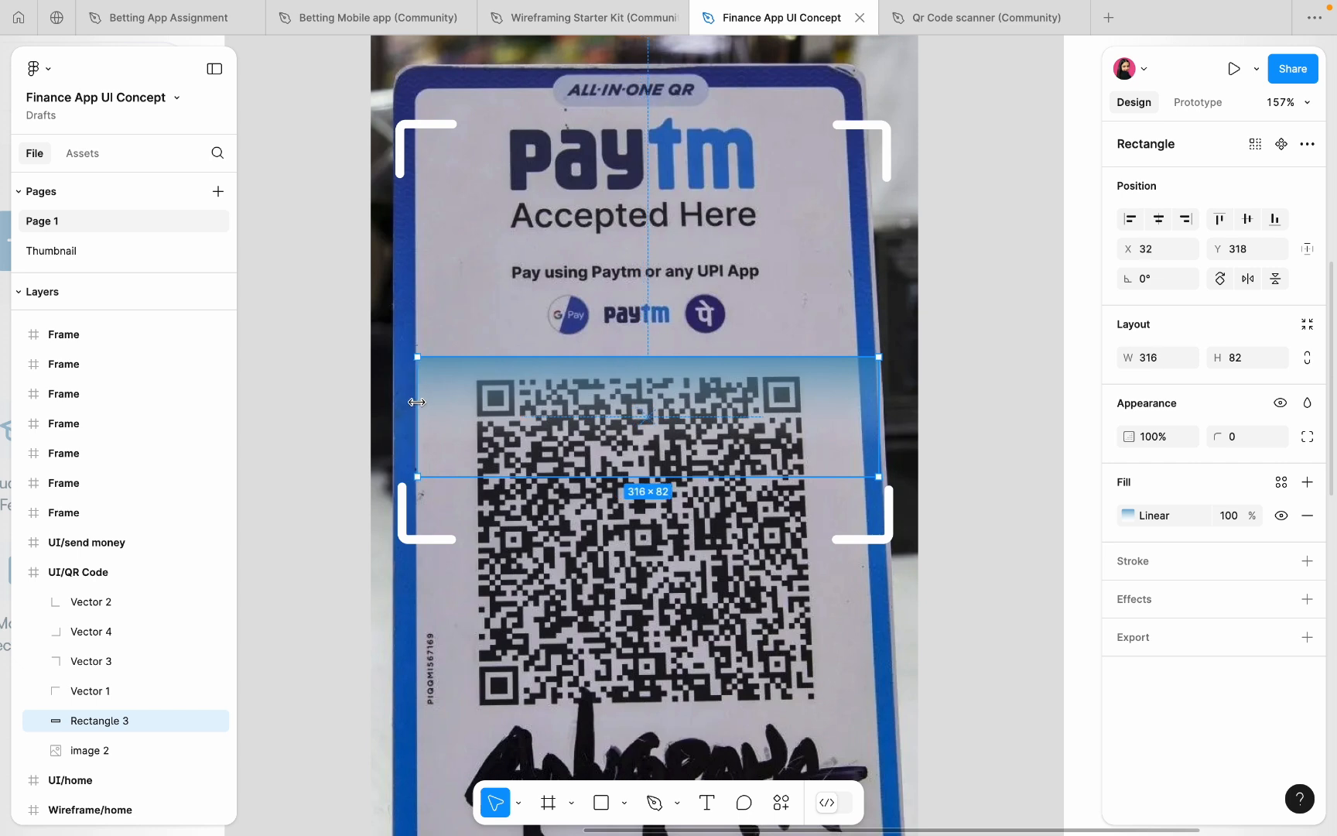
pyautogui.click(1159, 220)
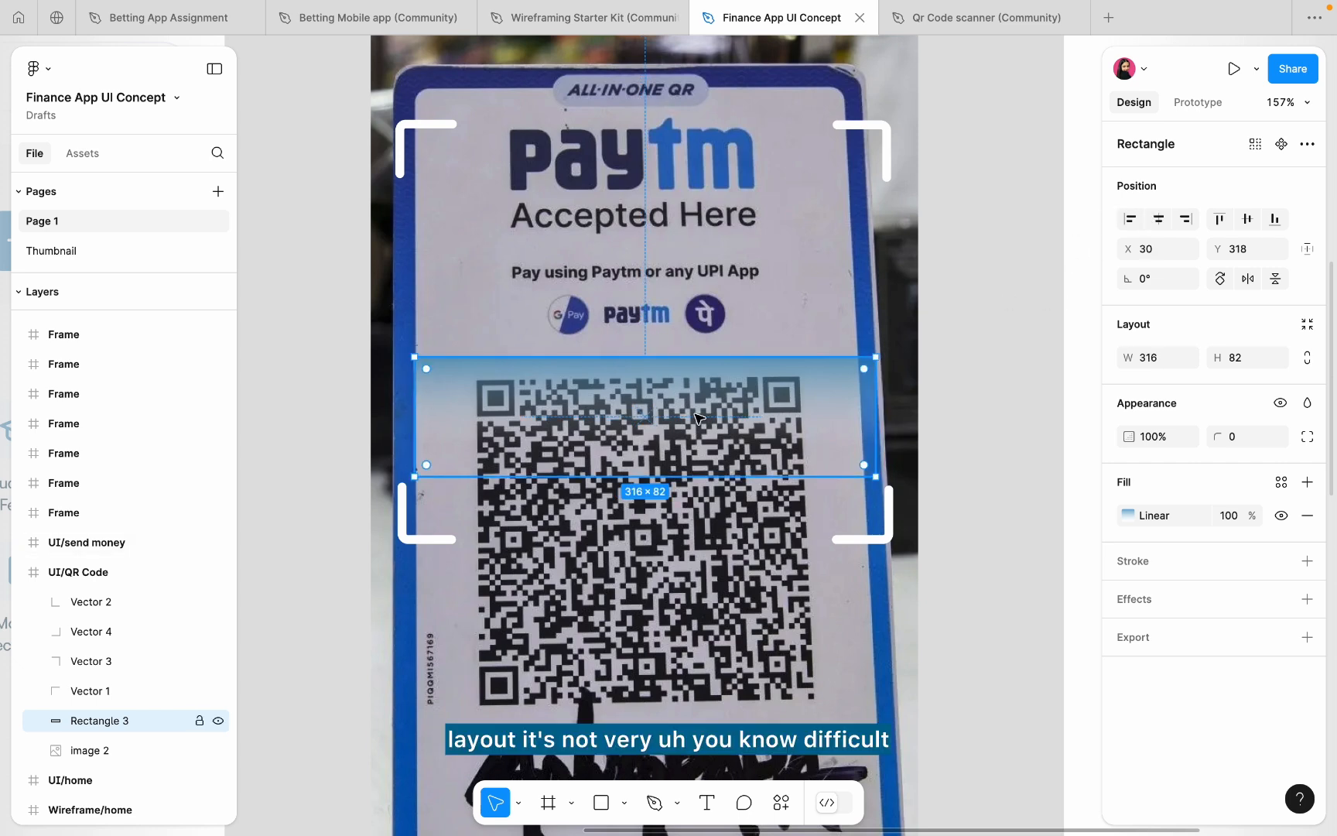
pyautogui.moveTo(695, 417); pyautogui.dragTo(701, 477)
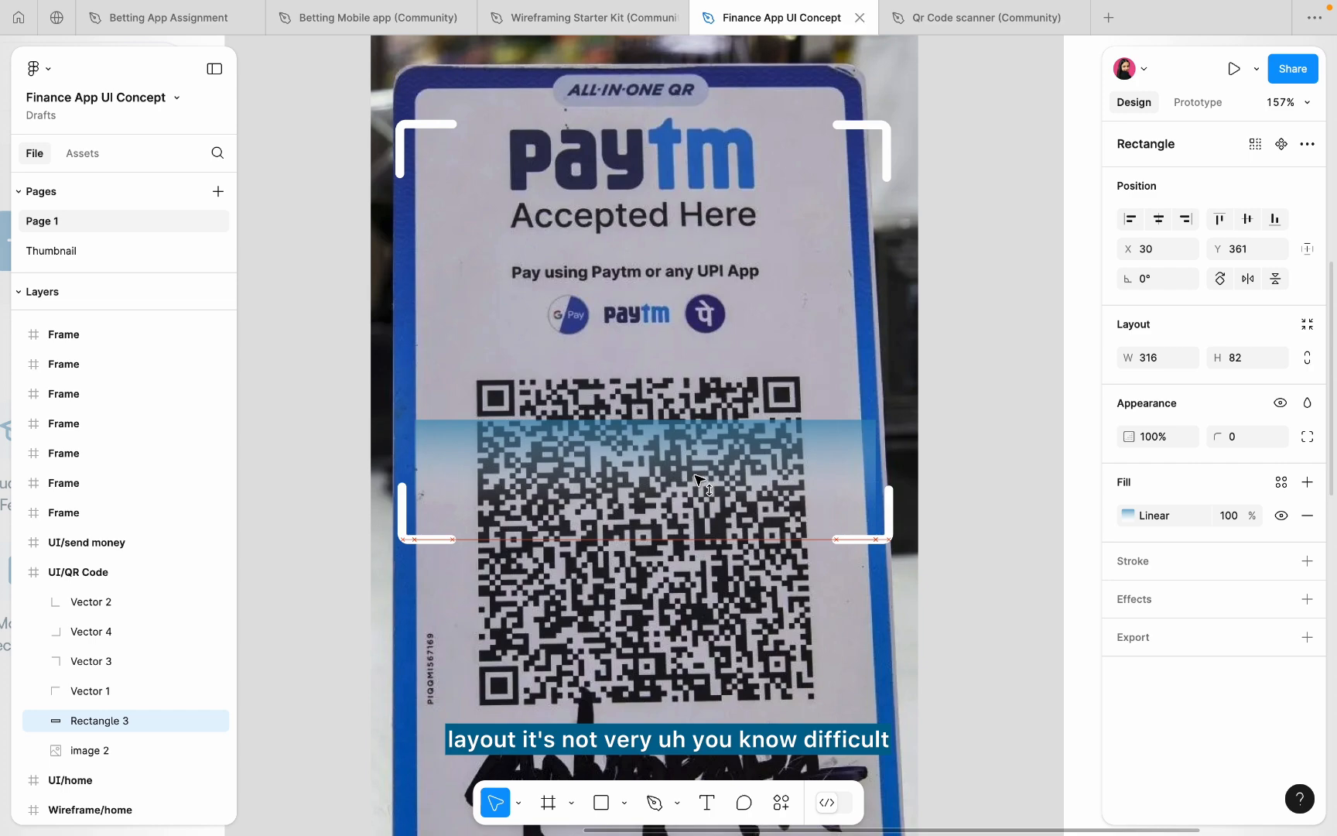
pyautogui.scroll(3, 970, 403)
# - Increase the stroke weight of all four corner brackets (Vectors 1–4) from 6 to 8
pyautogui.click(969, 405)
pyautogui.scroll(-5, 967, 408)
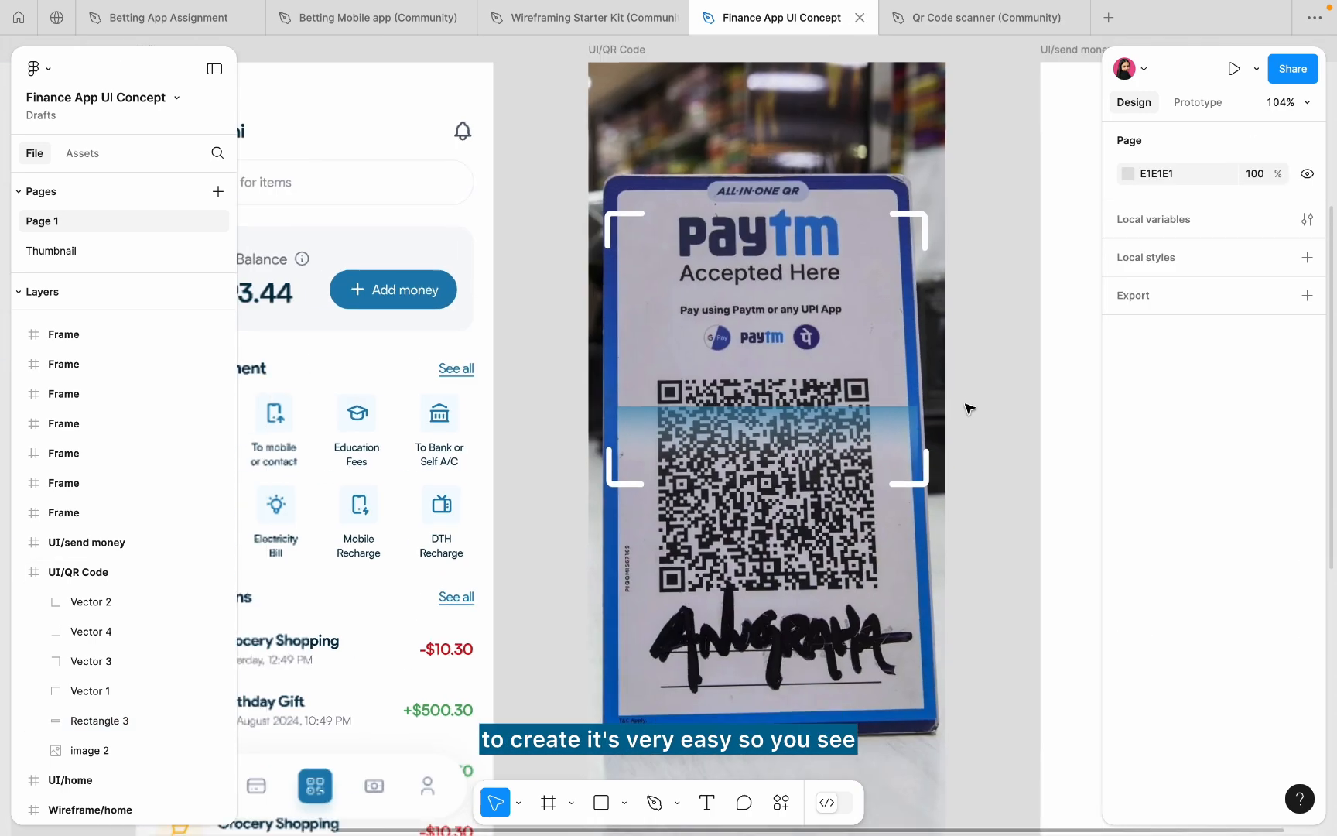
pyautogui.scroll(-5, 968, 406)
pyautogui.scroll(5, 797, 248)
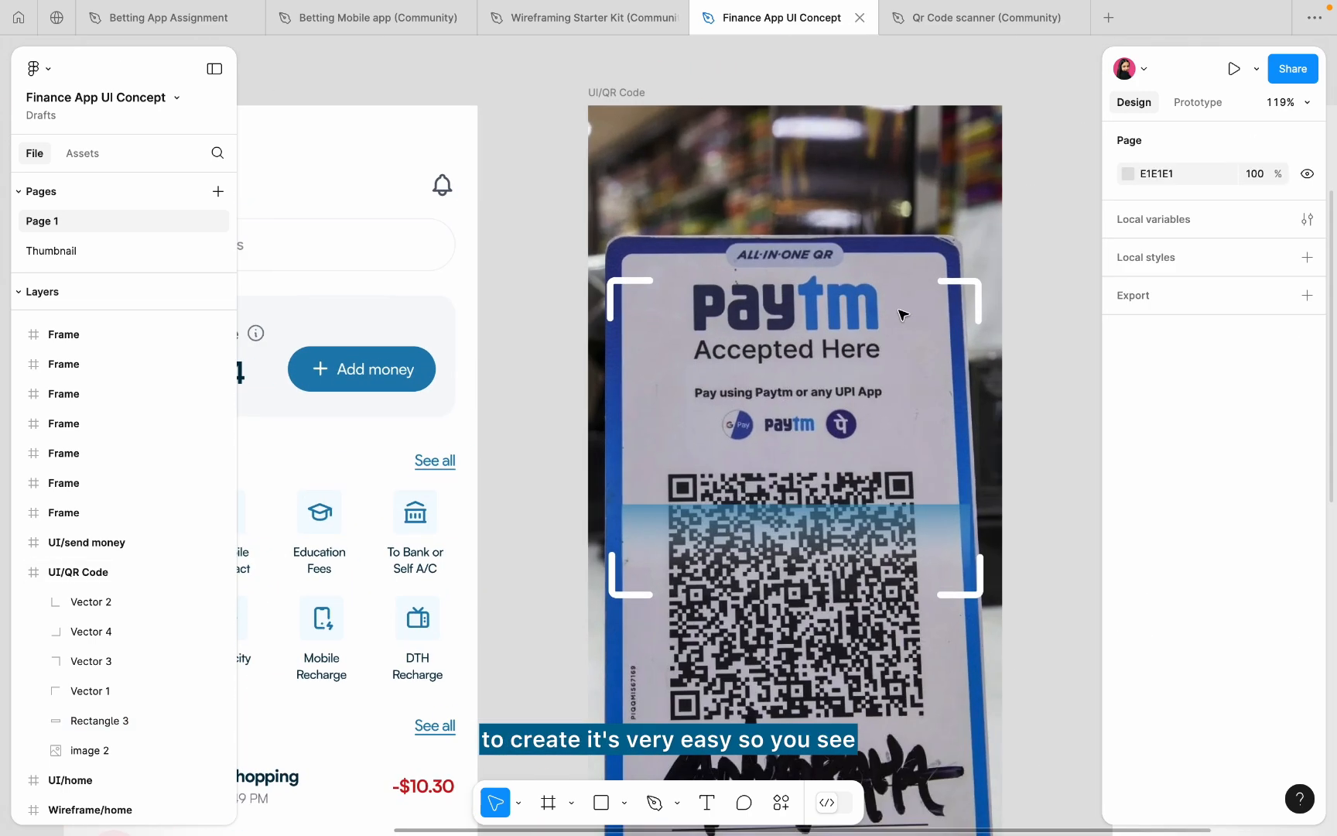
pyautogui.click(648, 286)
pyautogui.keyDown('shift'); pyautogui.click(124, 661); pyautogui.keyUp('shift')
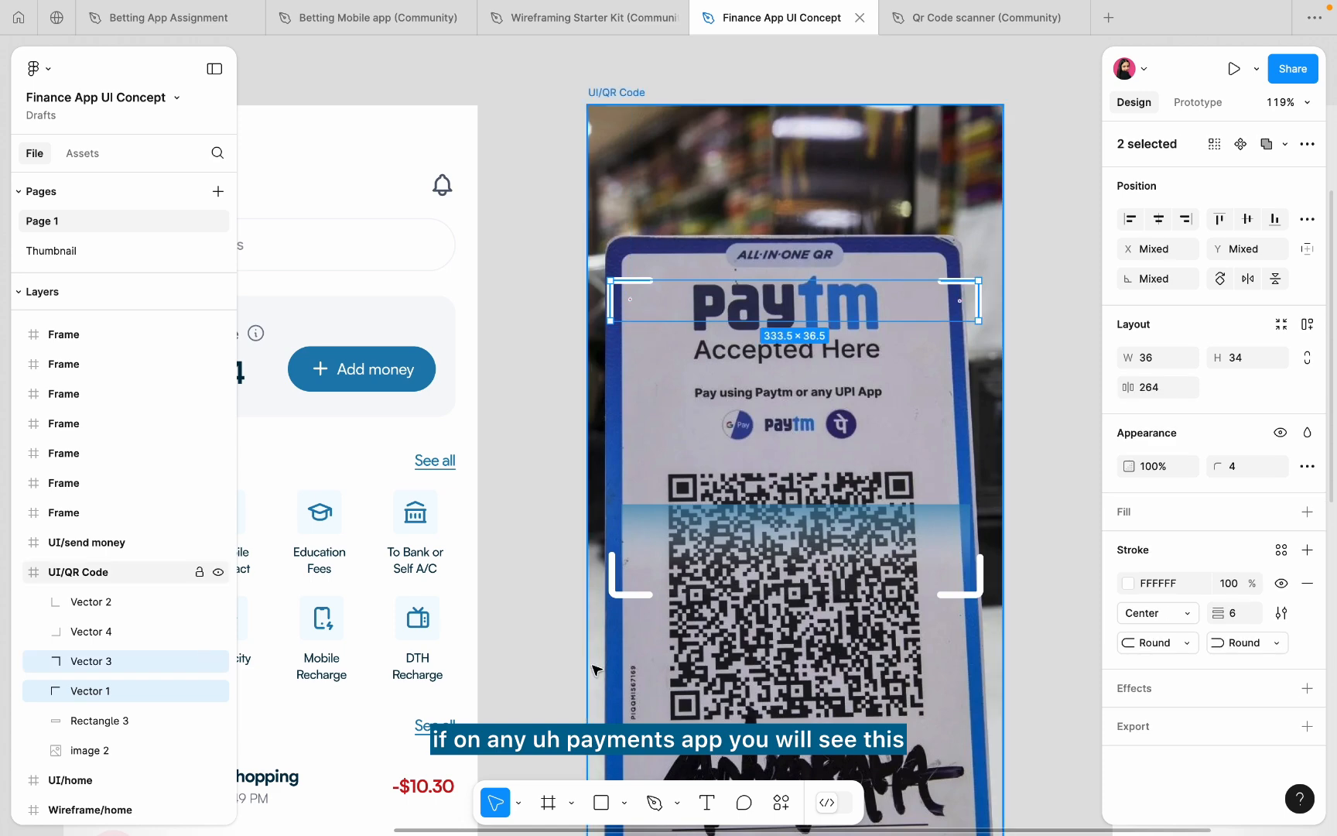
pyautogui.keyDown('shift'); pyautogui.click(624, 594); pyautogui.keyUp('shift')
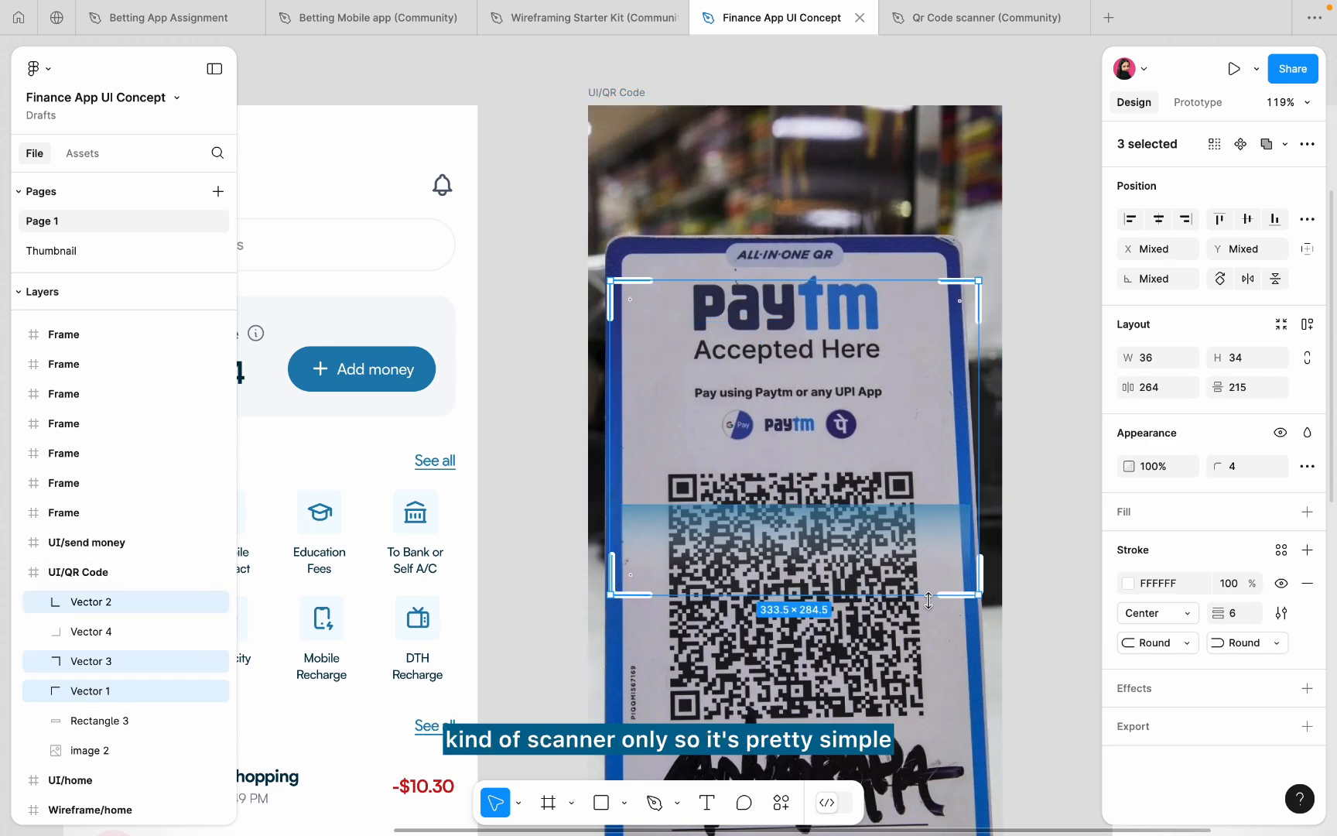
pyautogui.scroll(5, 929, 601)
pyautogui.keyDown('shift'); pyautogui.click(969, 582); pyautogui.keyUp('shift')
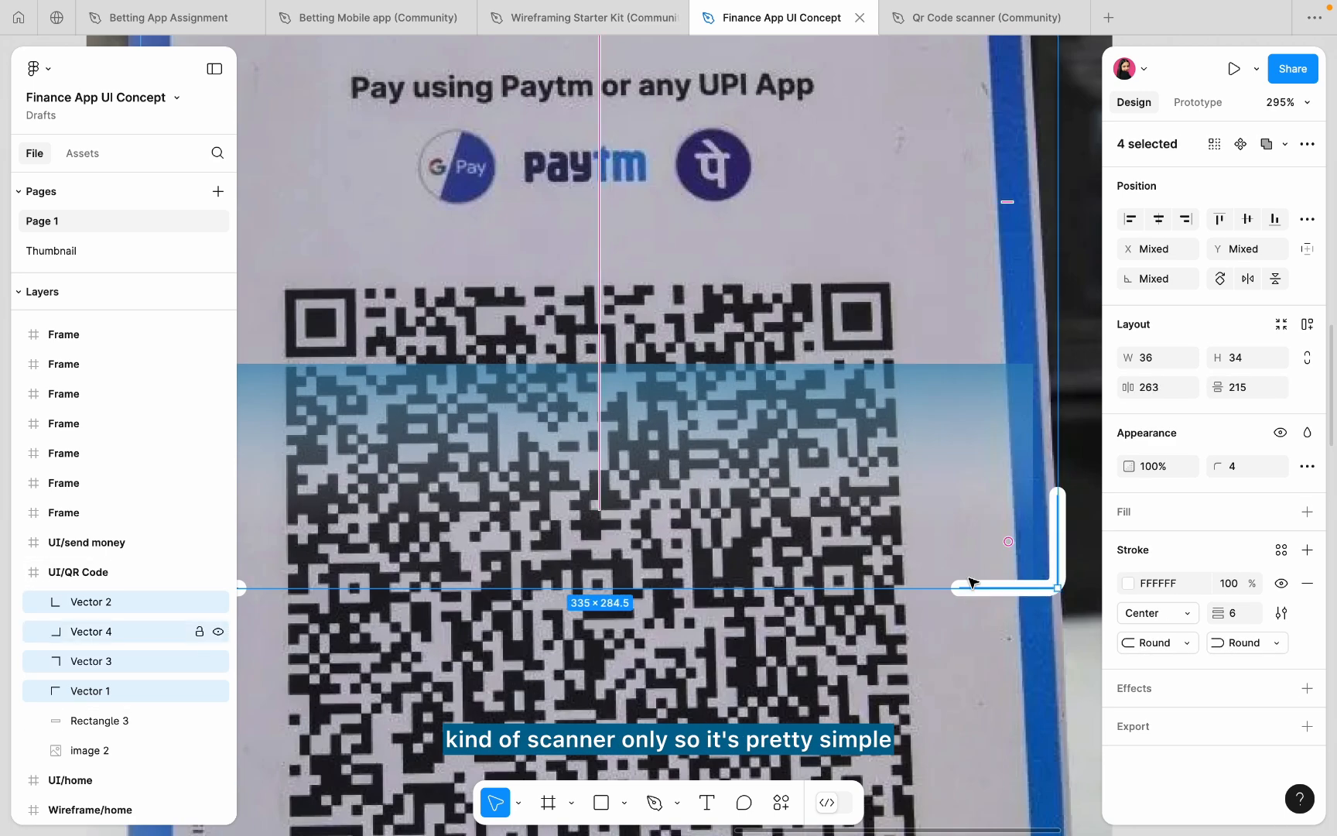
pyautogui.click(1240, 615)
pyautogui.write('8')
pyautogui.press('Return')
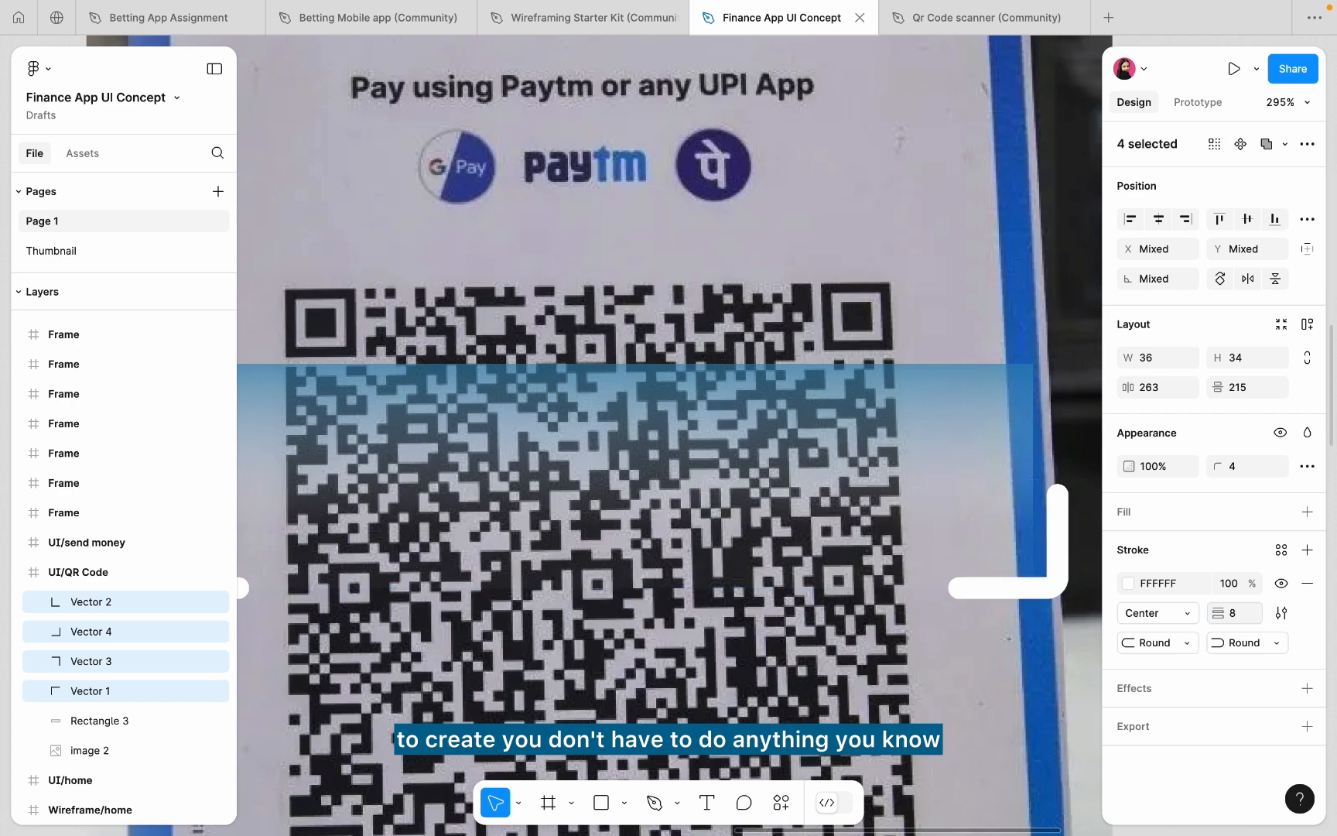
pyautogui.scroll(-6, 712, 494)
# - Widen the gradient scan band to 332 px at X 22
pyautogui.click(864, 357)
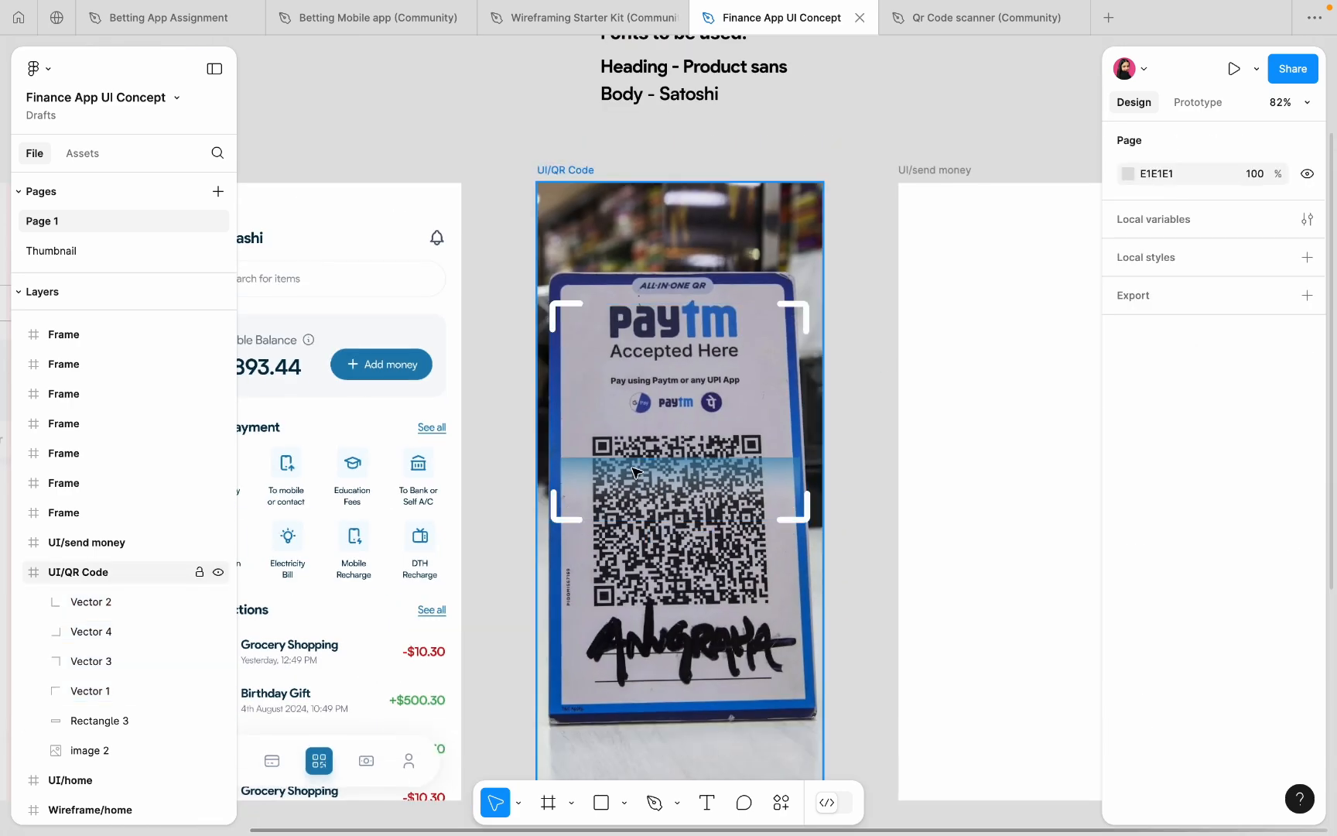
pyautogui.scroll(3, 633, 469)
pyautogui.click(602, 450)
pyautogui.moveTo(498, 472); pyautogui.dragTo(486, 472)
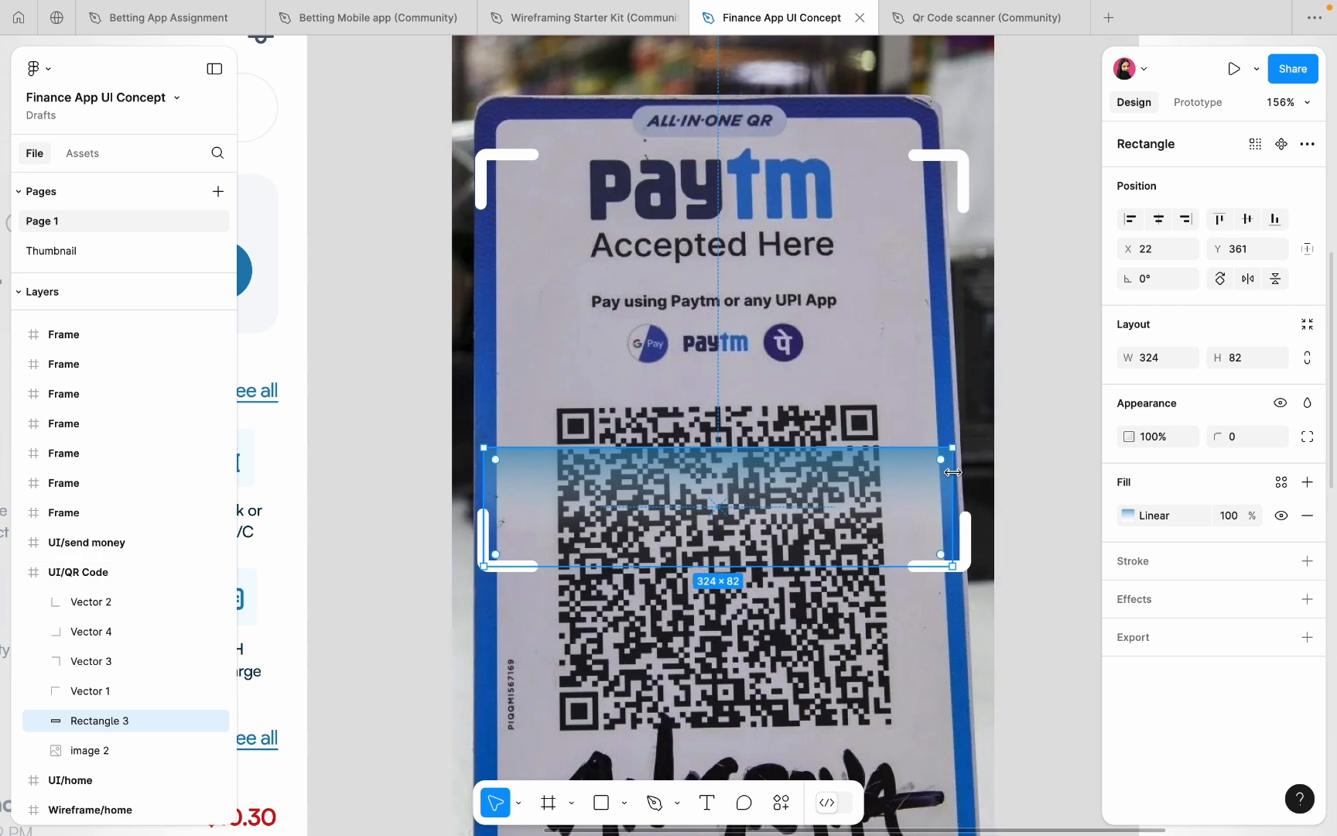
pyautogui.moveTo(961, 472); pyautogui.dragTo(962, 473)
pyautogui.scroll(-5, 961, 473)
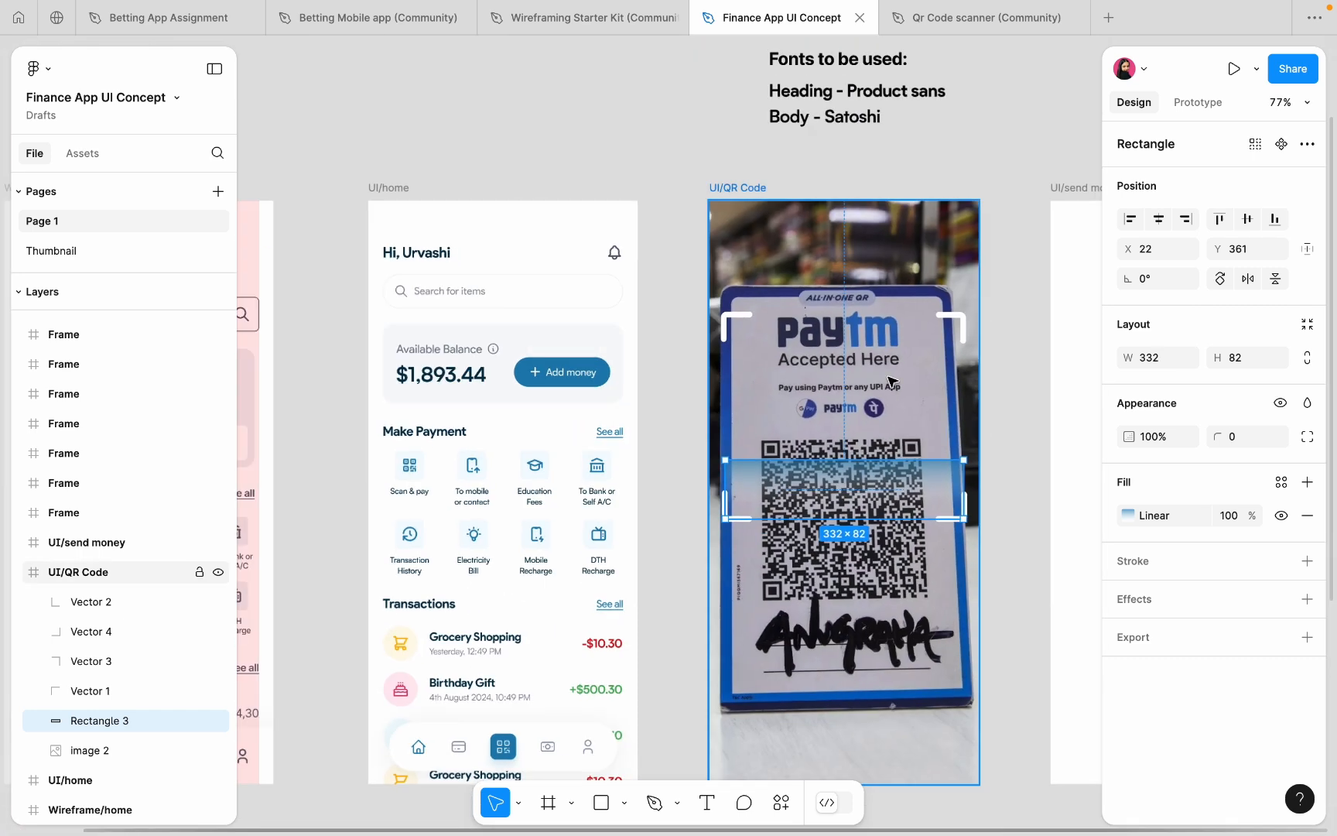
# - Trim the camera photo to 406 px wide at X 0
pyautogui.press('Escape')
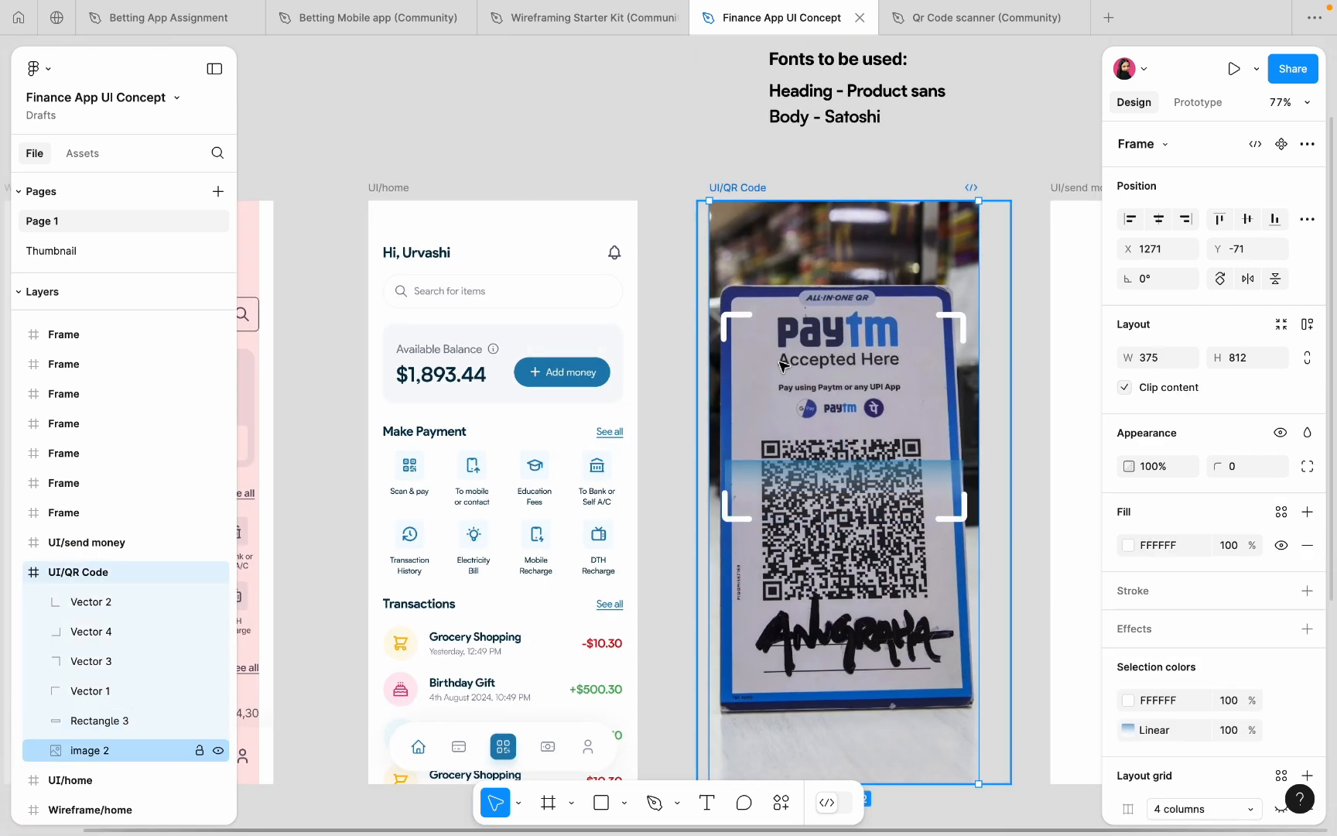
pyautogui.click(954, 360)
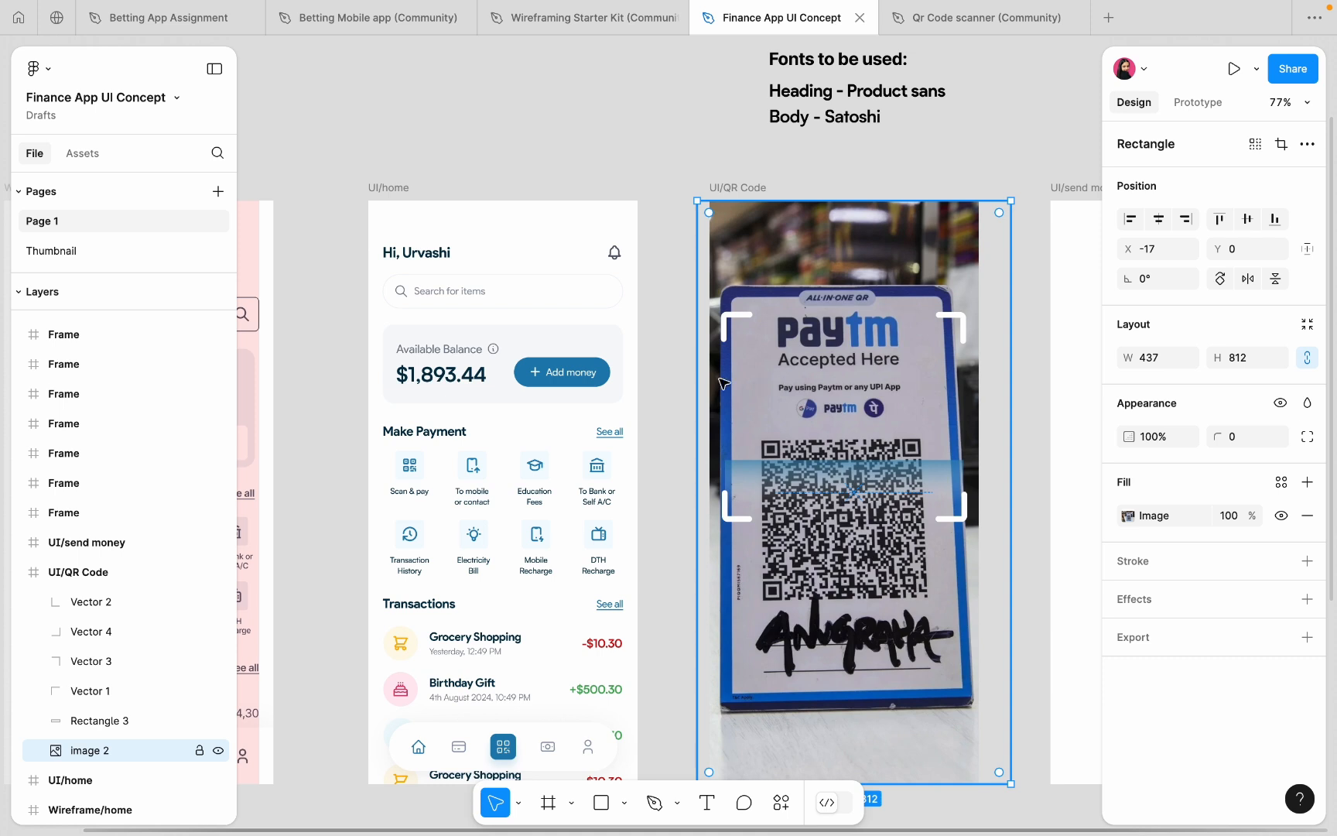
pyautogui.moveTo(697, 382)
pyautogui.mouseDown()
pyautogui.moveTo(674, 382)
pyautogui.moveTo(707, 385)
pyautogui.mouseUp()
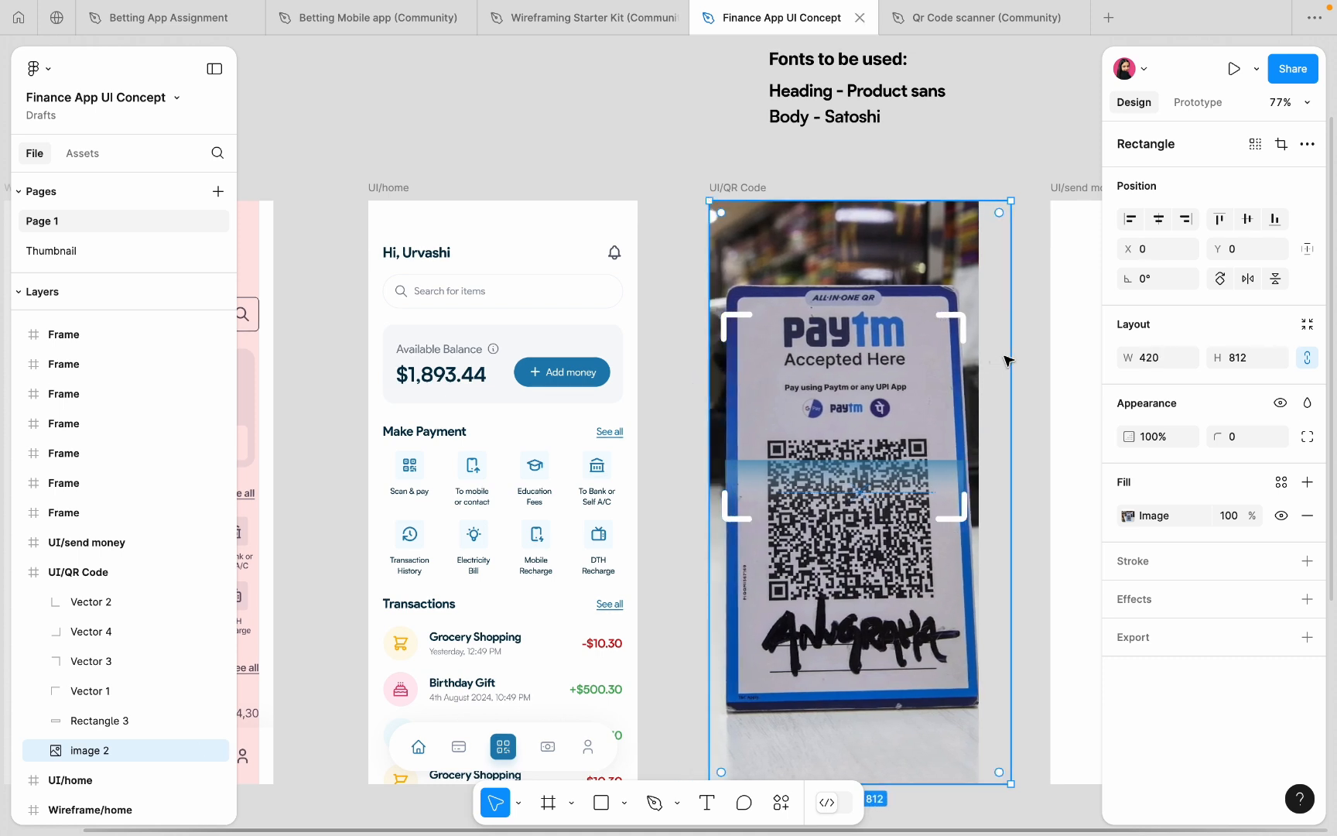
pyautogui.moveTo(1008, 355); pyautogui.dragTo(1003, 360)
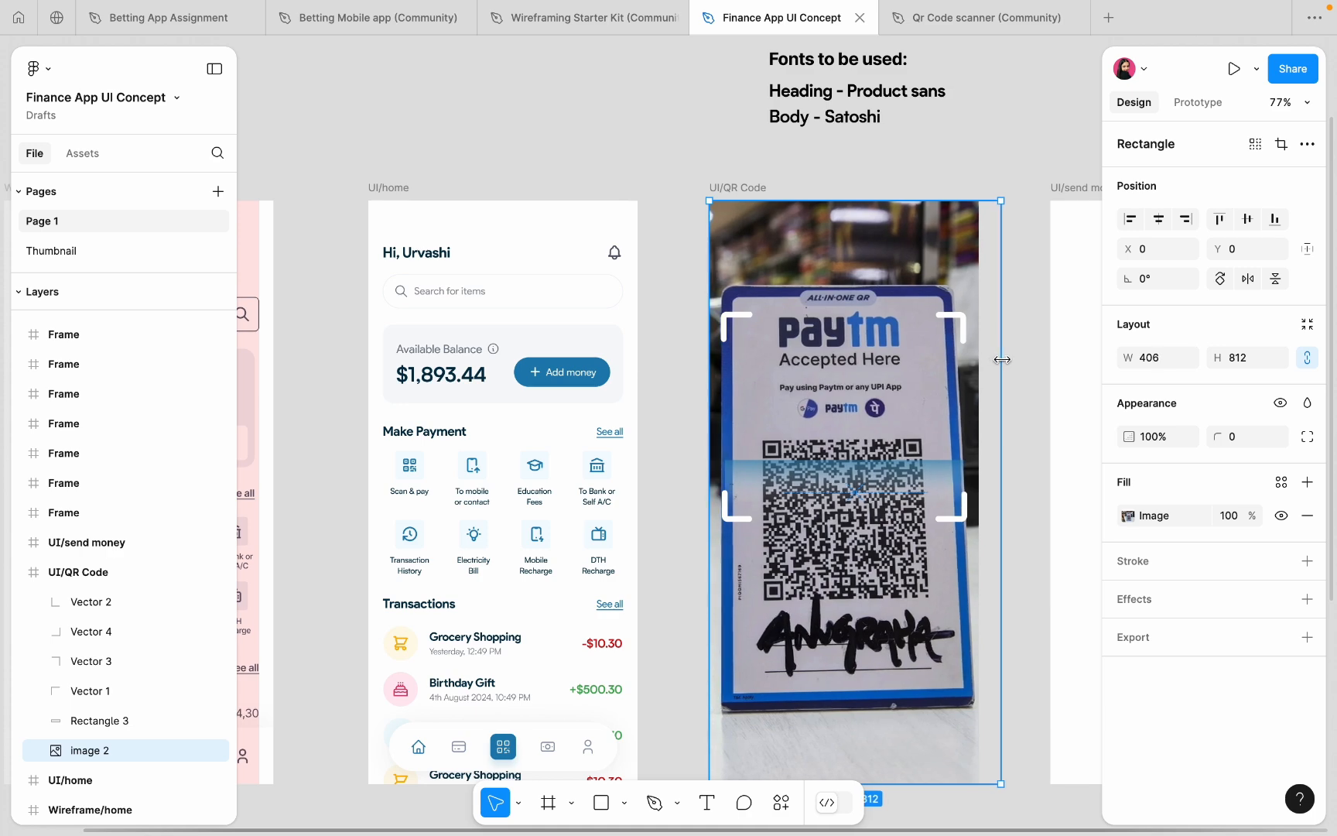
pyautogui.click(1021, 139)
pyautogui.scroll(-5, 1005, 147)
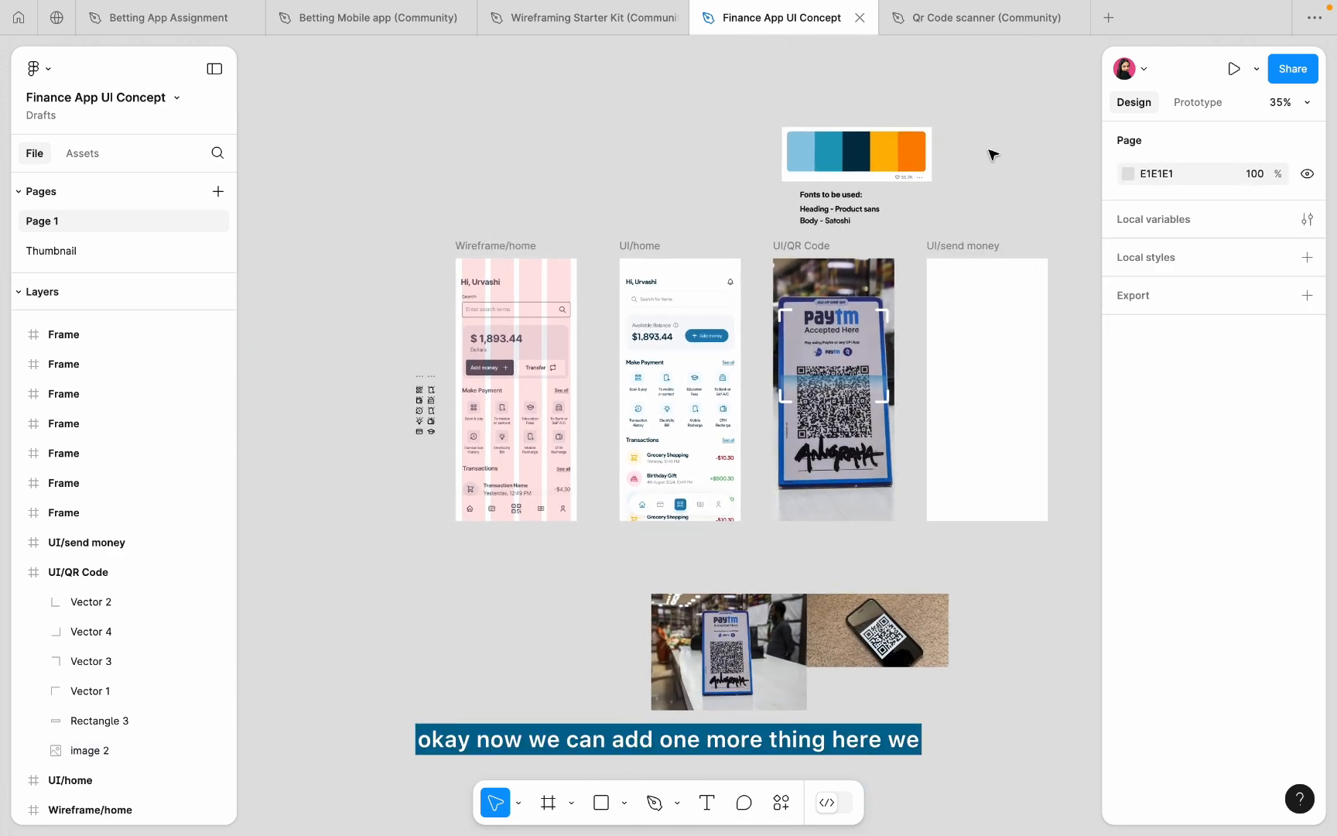
# - Duplicate the home screen's bottom navigation bar, then delete the copy
pyautogui.scroll(5, 896, 446)
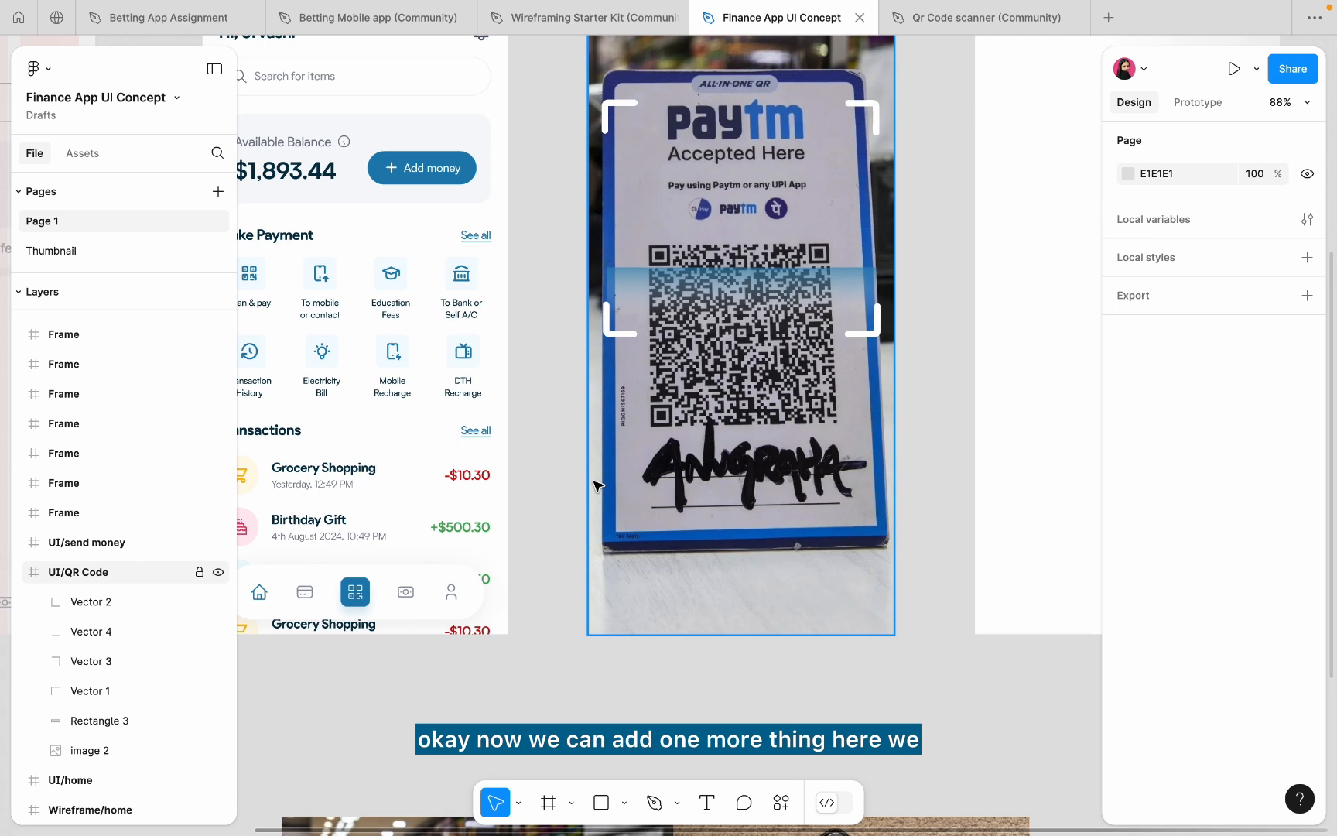
pyautogui.click(401, 593)
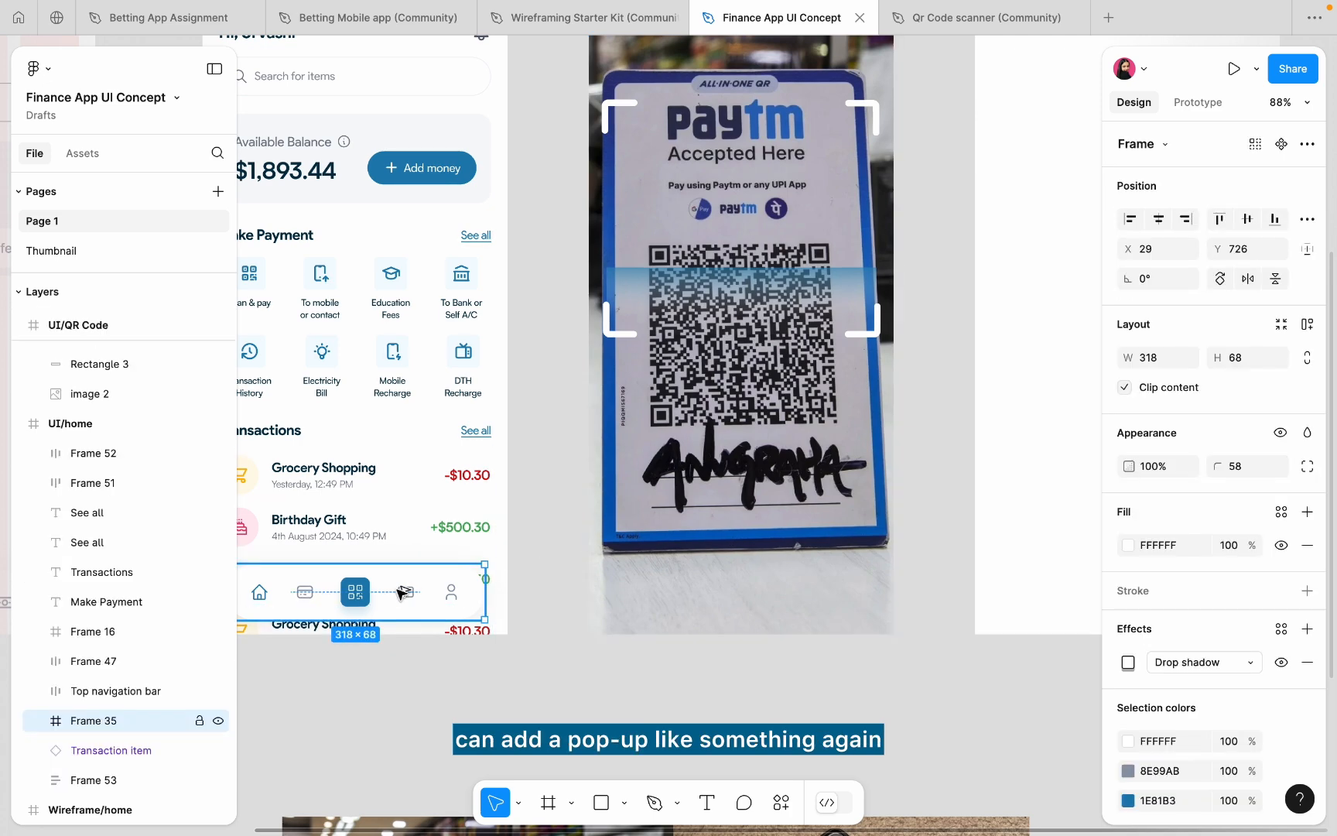
pyautogui.moveTo(401, 593); pyautogui.dragTo(768, 660)
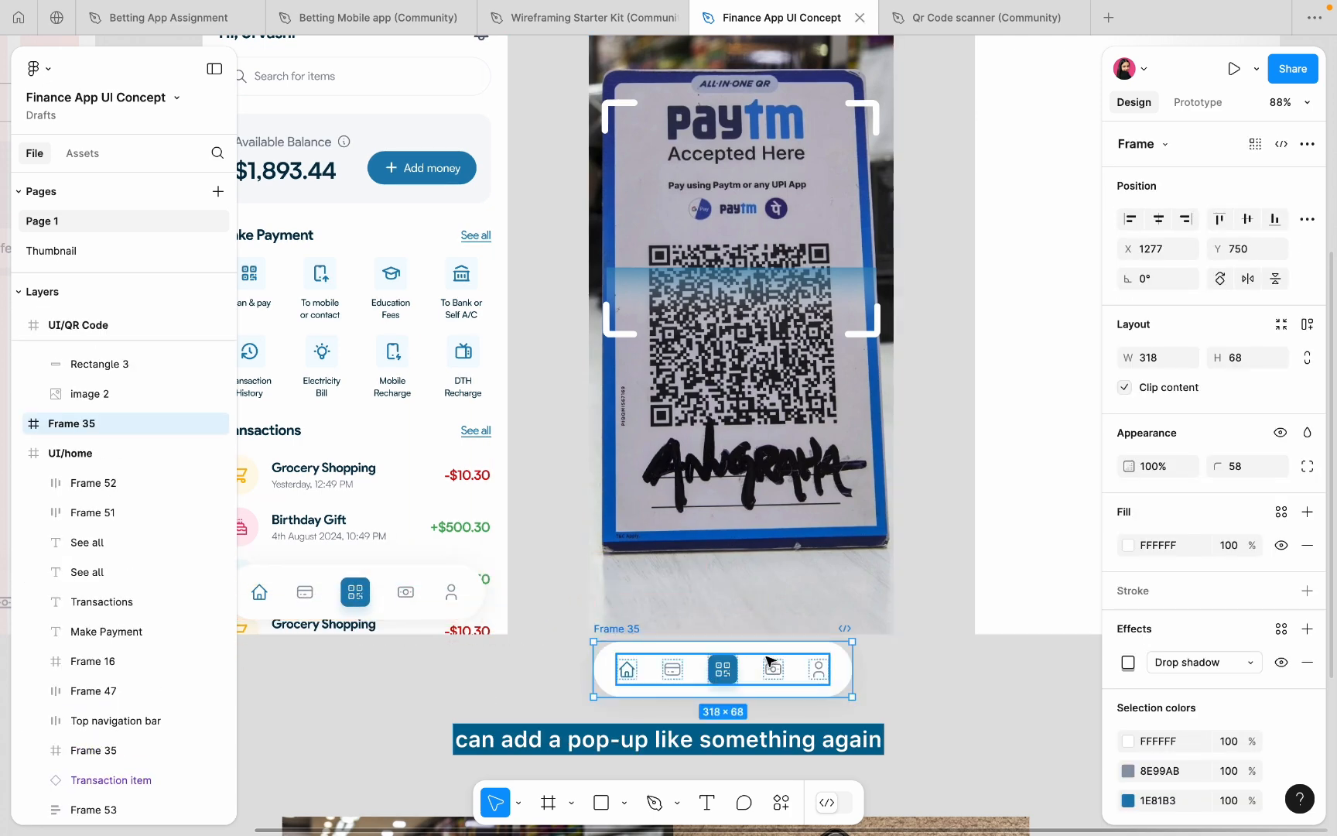
pyautogui.scroll(2, 768, 660)
pyautogui.click(530, 259)
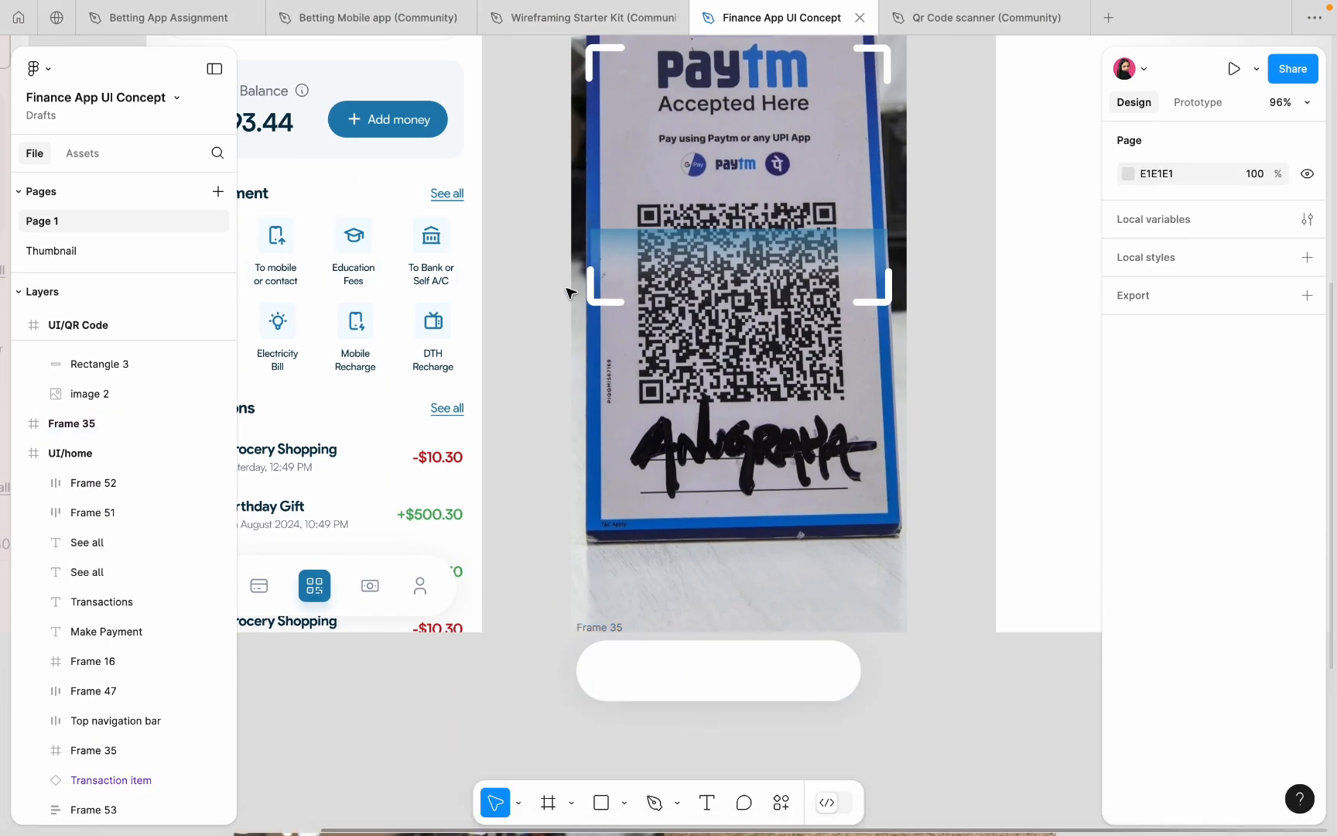
pyautogui.click(663, 656)
pyautogui.press('Delete')
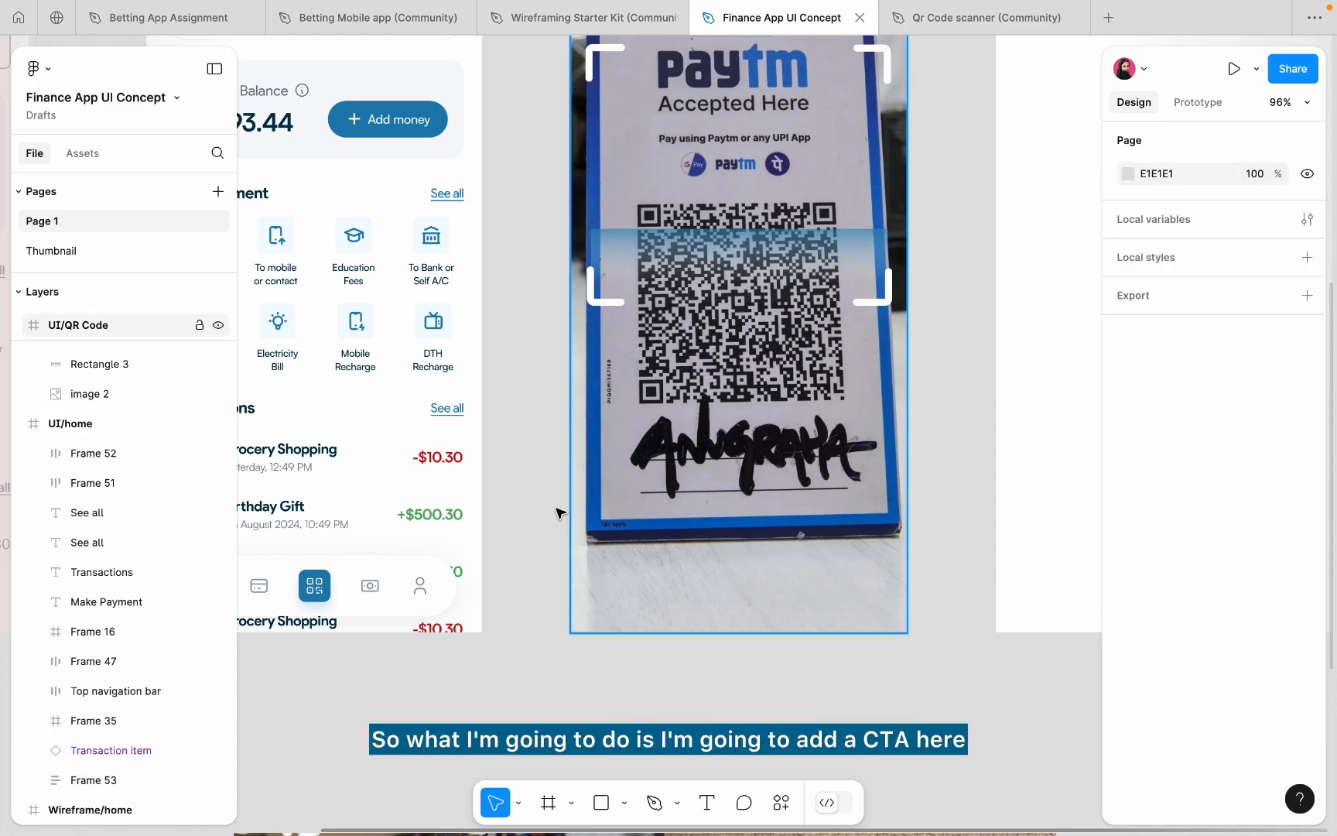
# - Pick the Add money button inside the home screen's balance card
pyautogui.scroll(5, 636, 307)
pyautogui.scroll(-8, 637, 308)
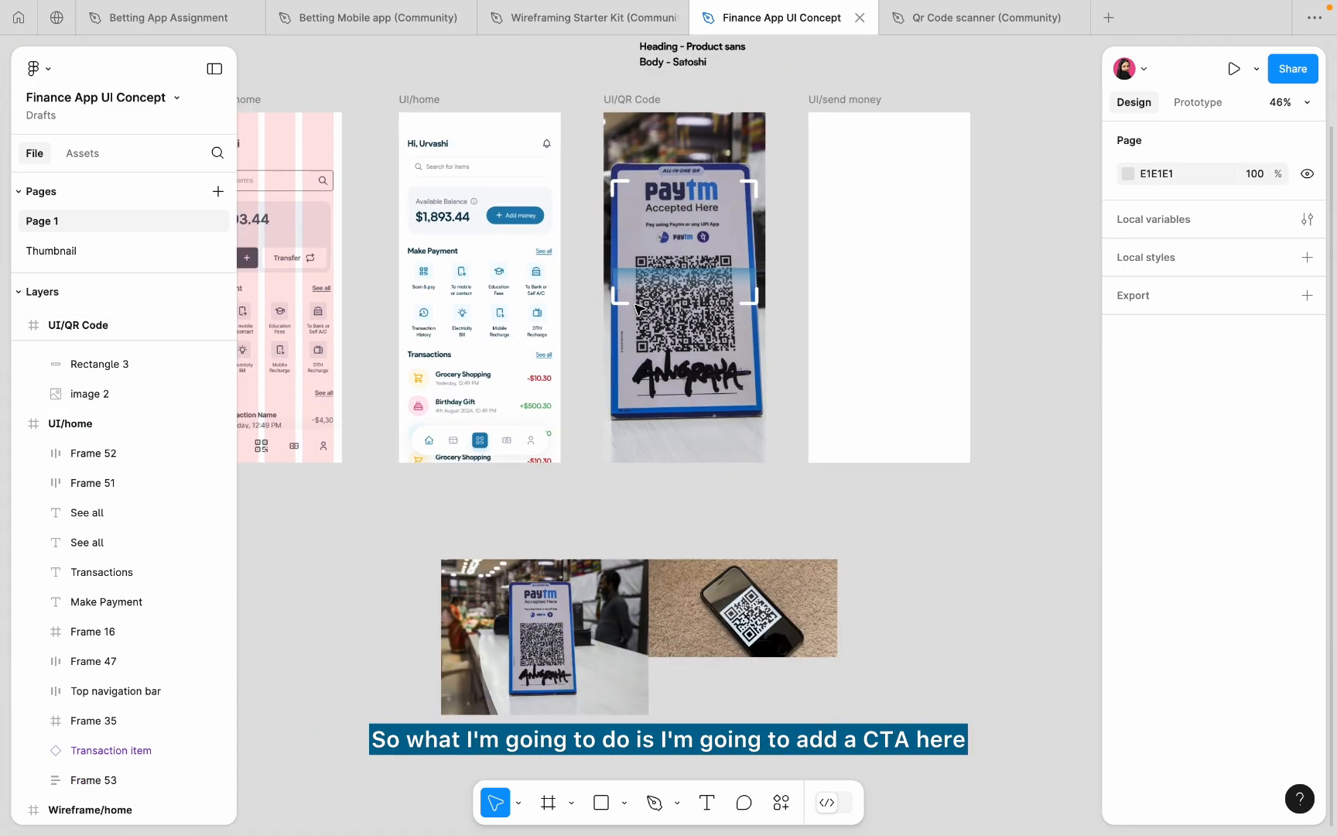
pyautogui.click(514, 216)
pyautogui.click(525, 223)
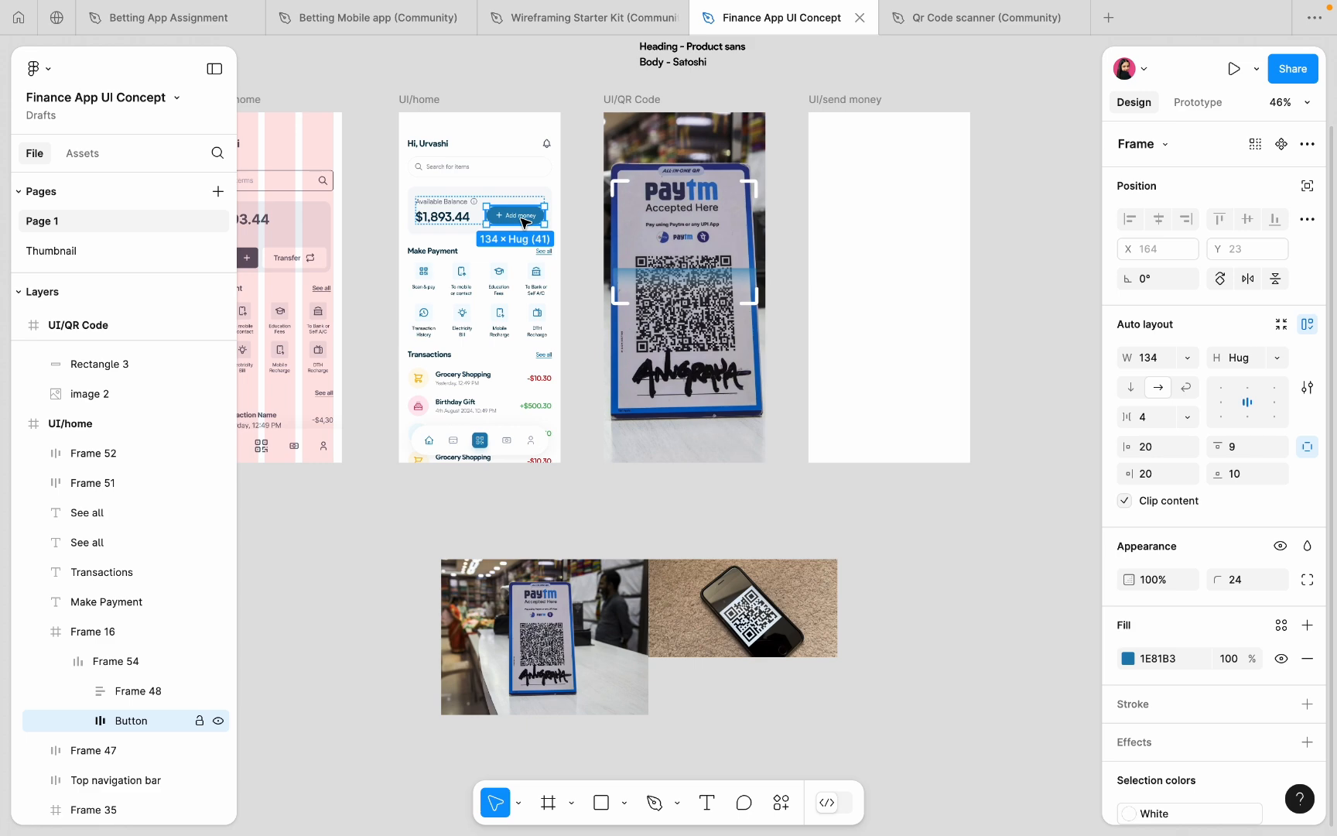
pyautogui.scroll(2, 524, 223)
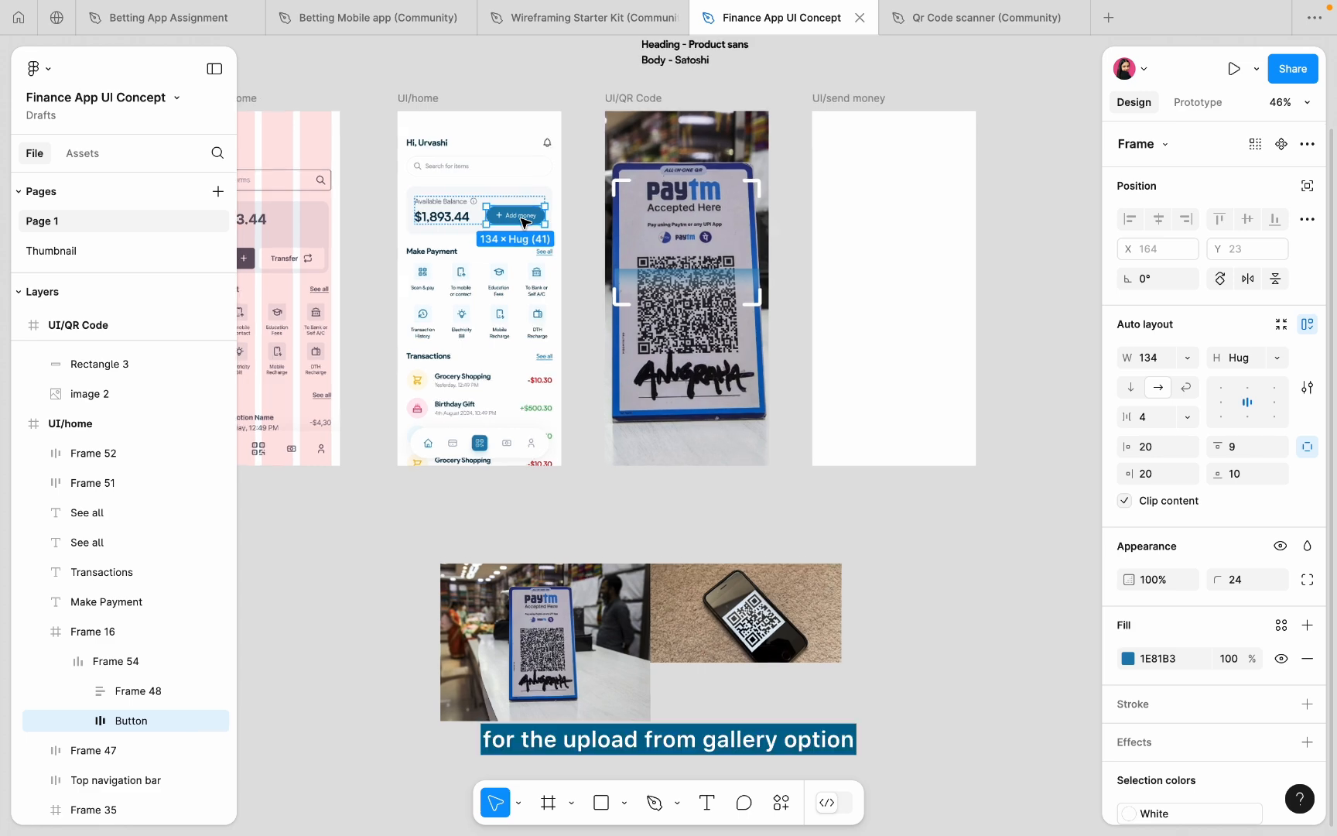
# - Place a copy of the Add money button onto the QR Code screen
pyautogui.moveTo(525, 223); pyautogui.dragTo(720, 344)
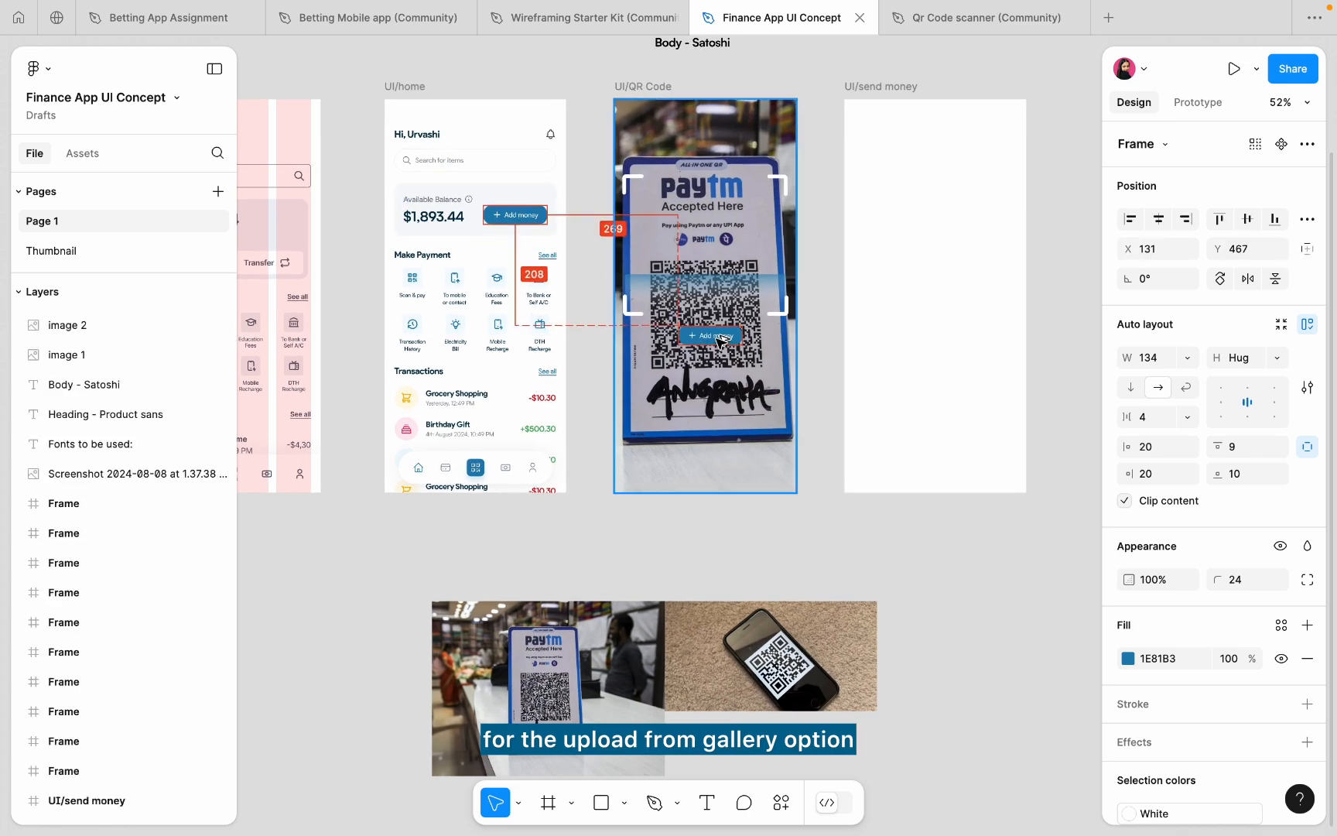
pyautogui.scroll(5, 718, 341)
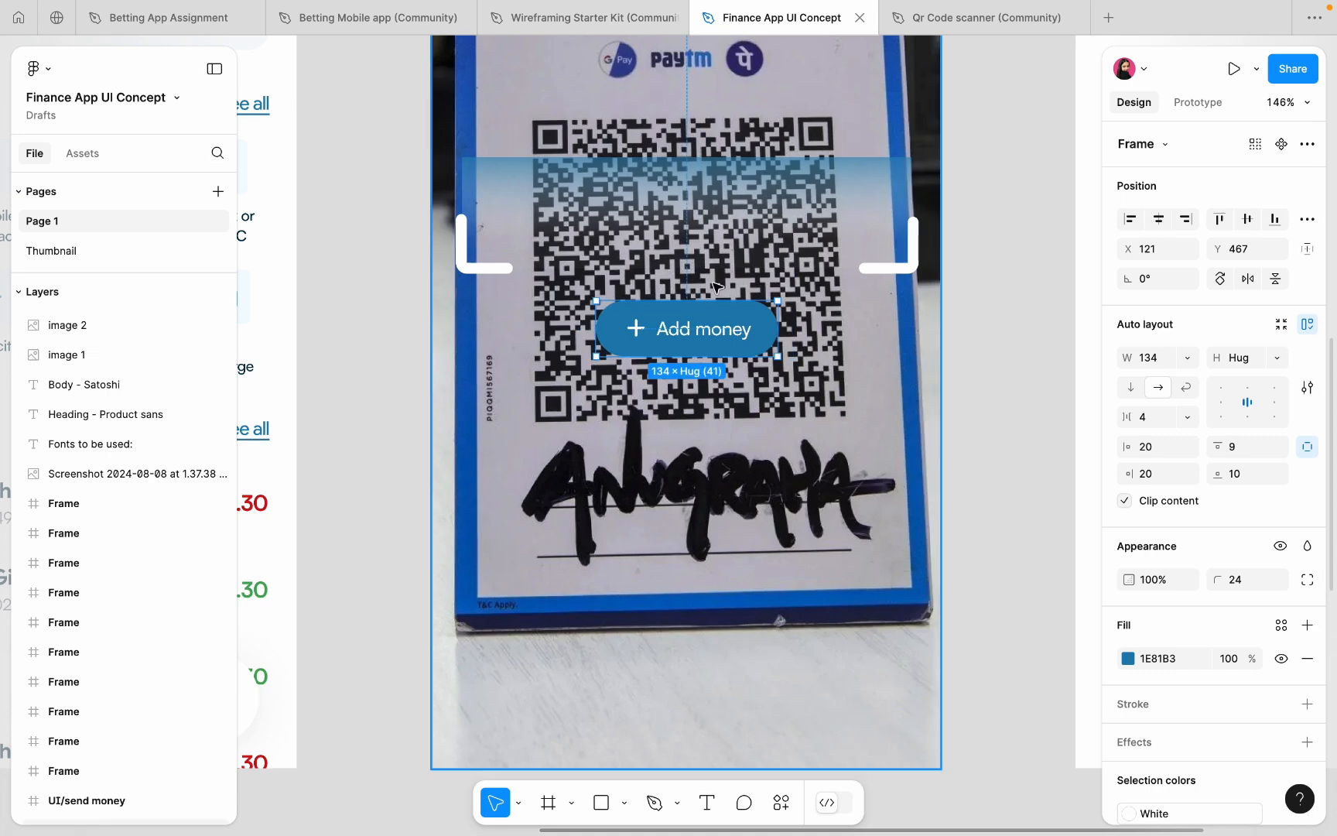
pyautogui.scroll(3, 753, 283)
# - Relabel the button 'Upload from gallery' and set its width to Hug contents
pyautogui.doubleClick(714, 326)
pyautogui.doubleClick(693, 345)
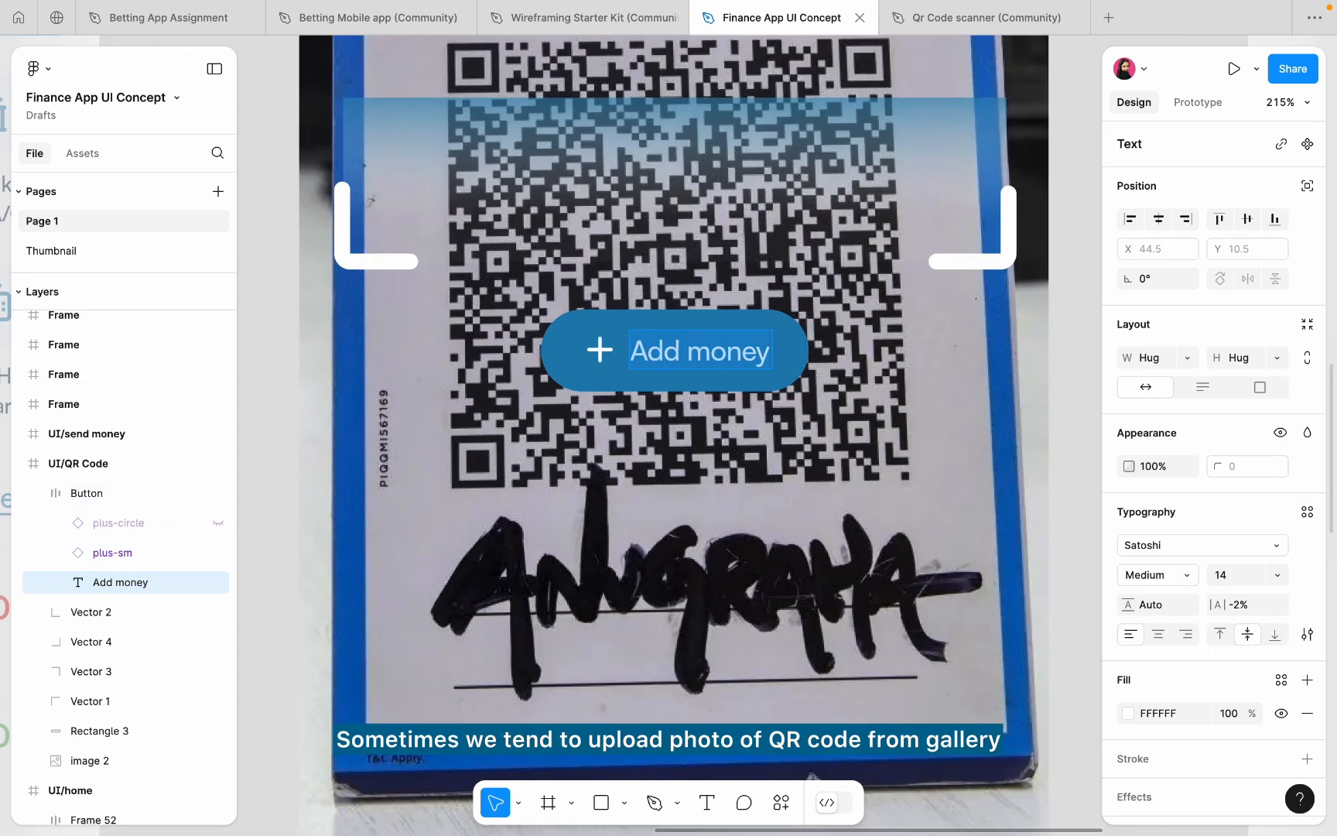
pyautogui.write('Upload fro')
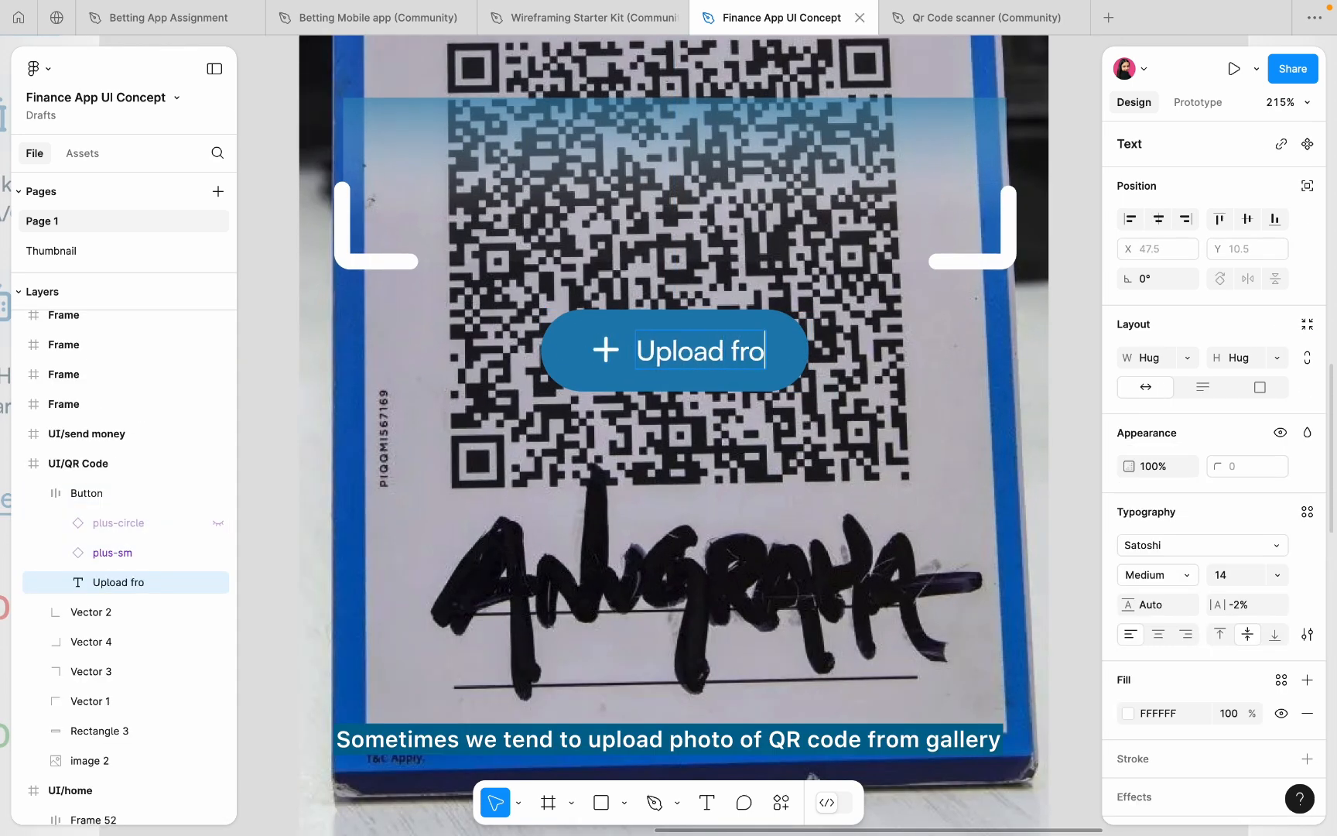
pyautogui.write('m galle')
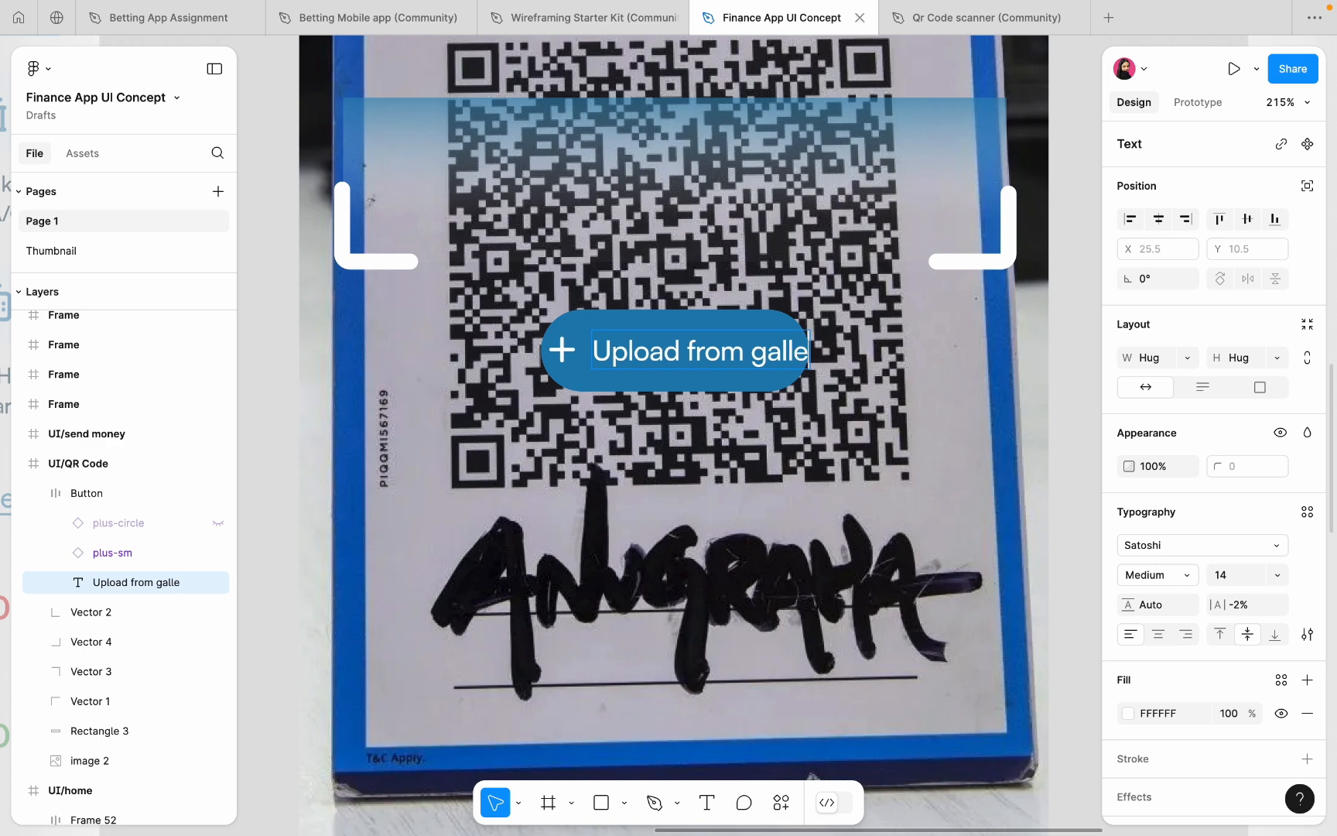
pyautogui.write('ry')
pyautogui.press('Escape')
pyautogui.press('Escape')
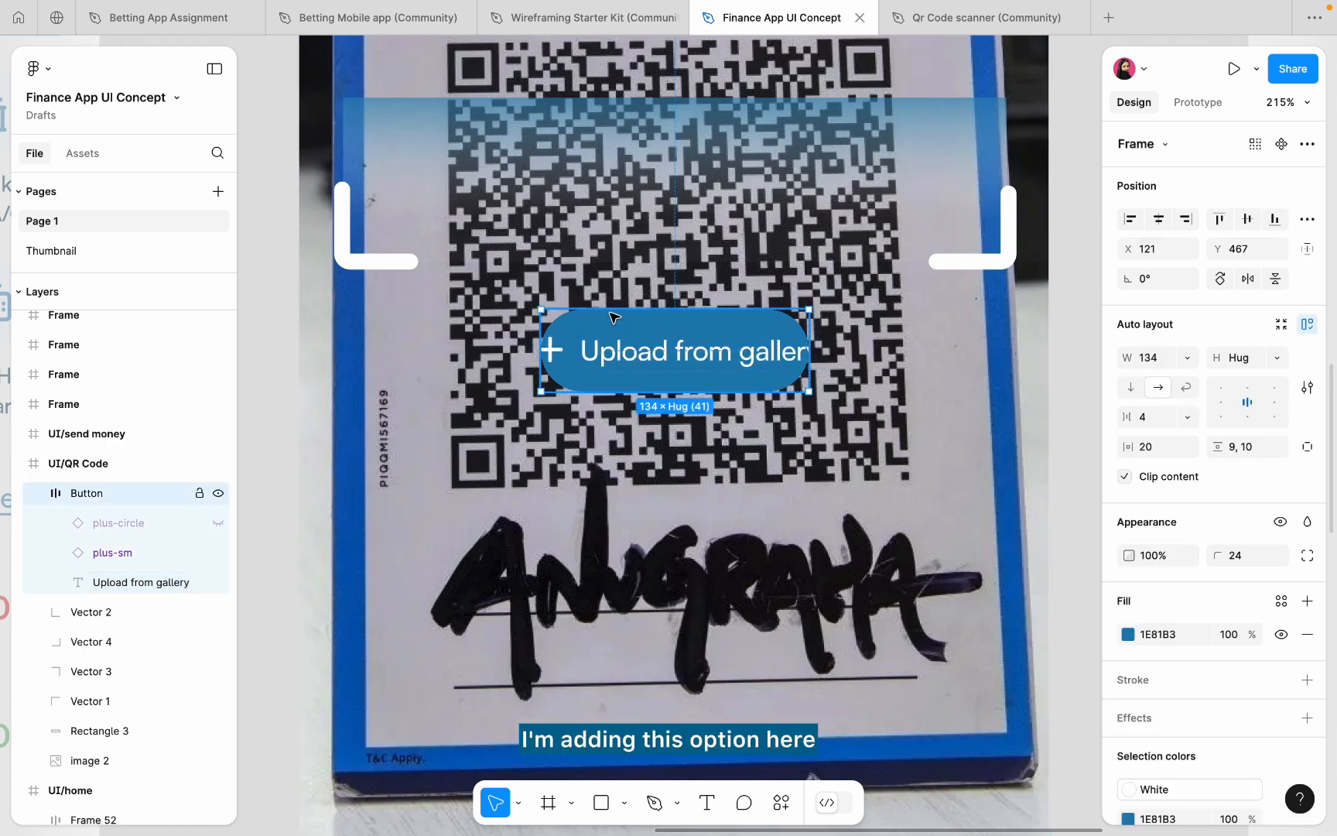
pyautogui.click(1187, 357)
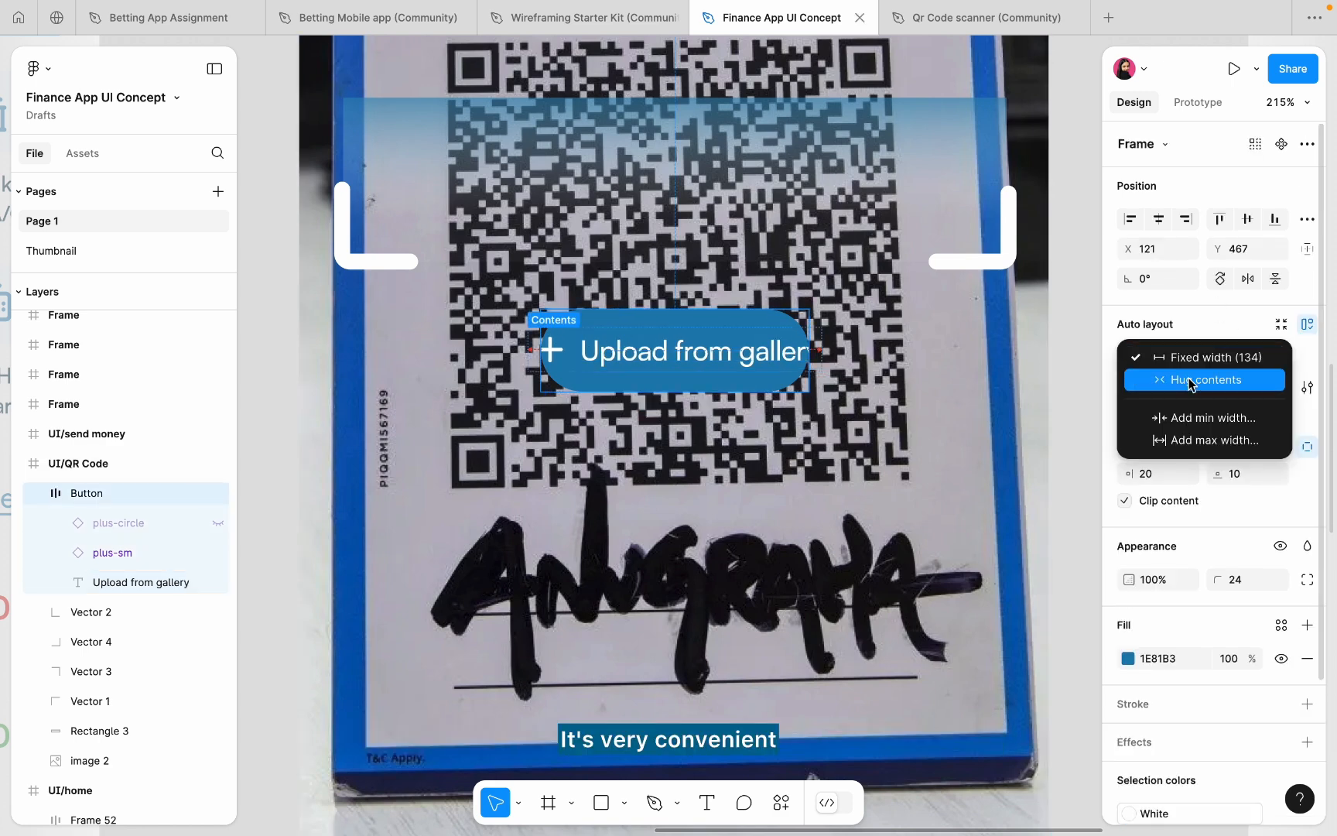
pyautogui.click(1192, 380)
# - Replace the button's plus icon with the photograph icon from the Wireframing Starter Kit
pyautogui.click(547, 16)
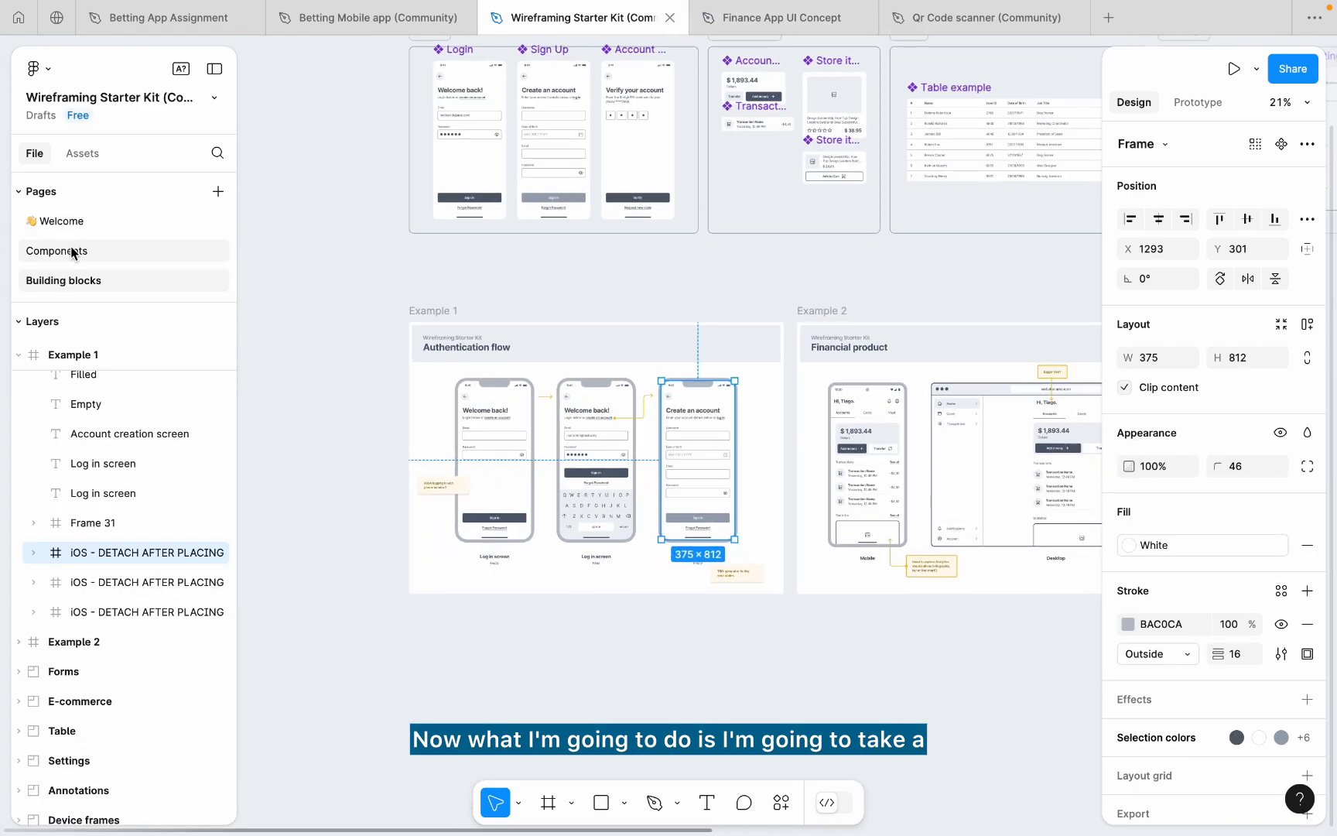
pyautogui.click(69, 251)
pyautogui.scroll(10, 571, 410)
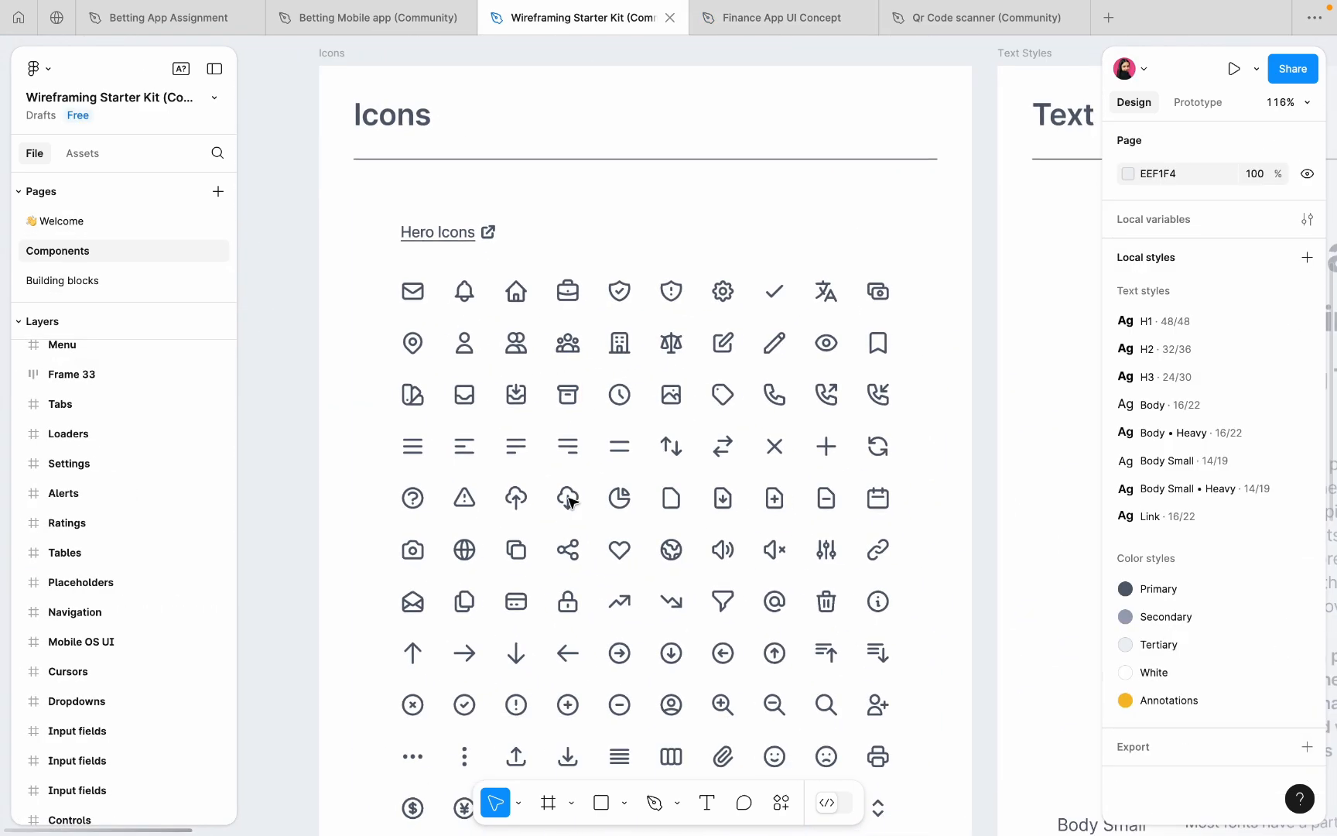
pyautogui.click(672, 396)
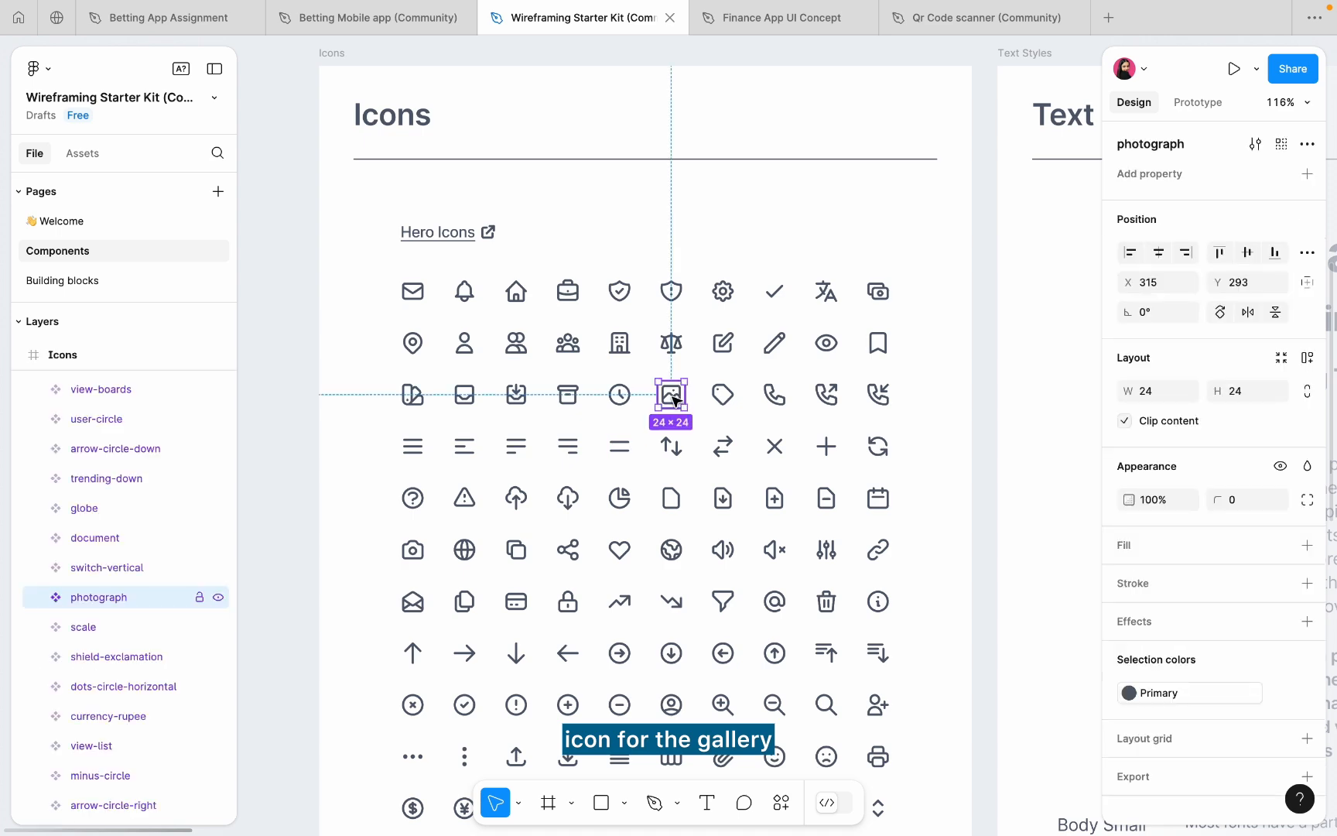
pyautogui.click(762, 18)
pyautogui.click(552, 350)
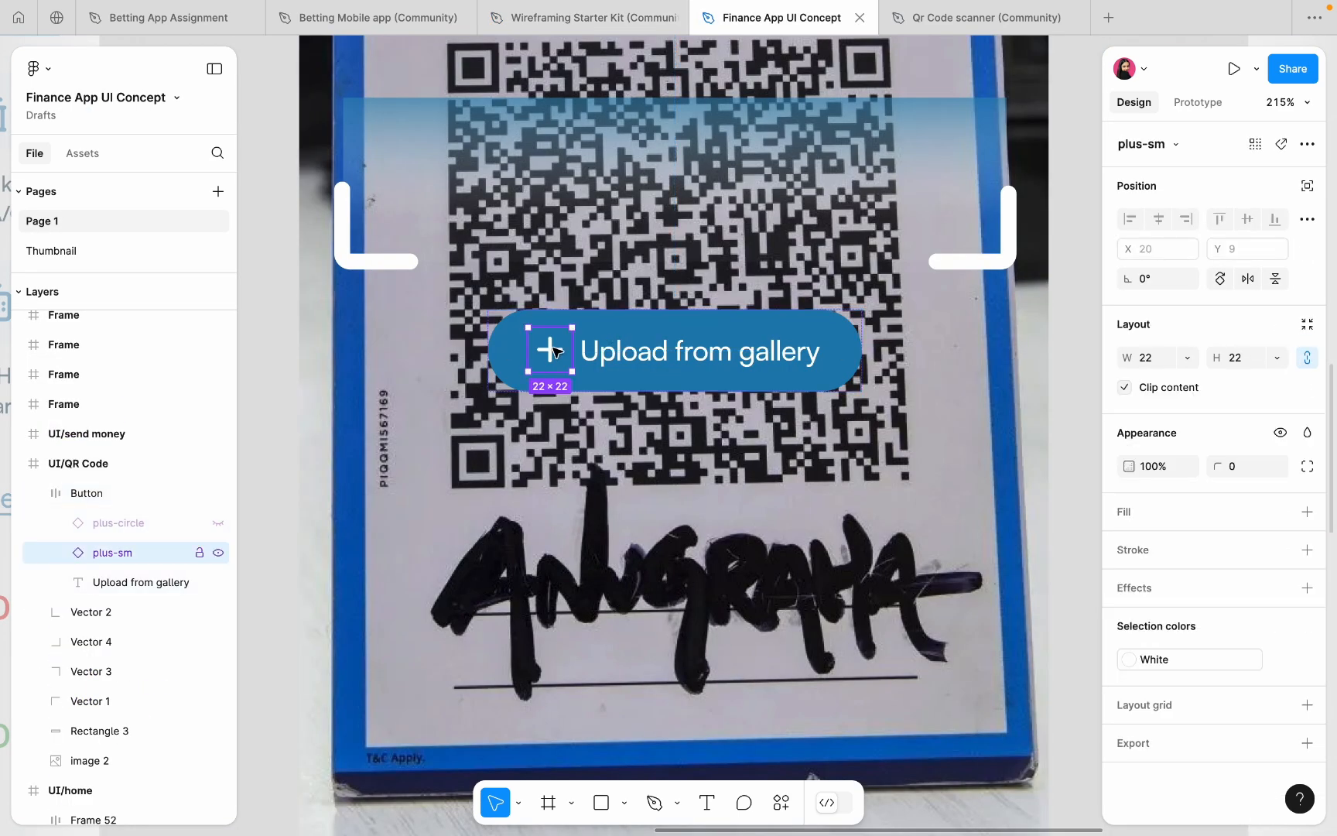
pyautogui.hotkey('ctrl', 'shift', 'r')
# - Detach the icon colour from the Primary style and make it white (FFFFFF)
pyautogui.scroll(-1, 1114, 449)
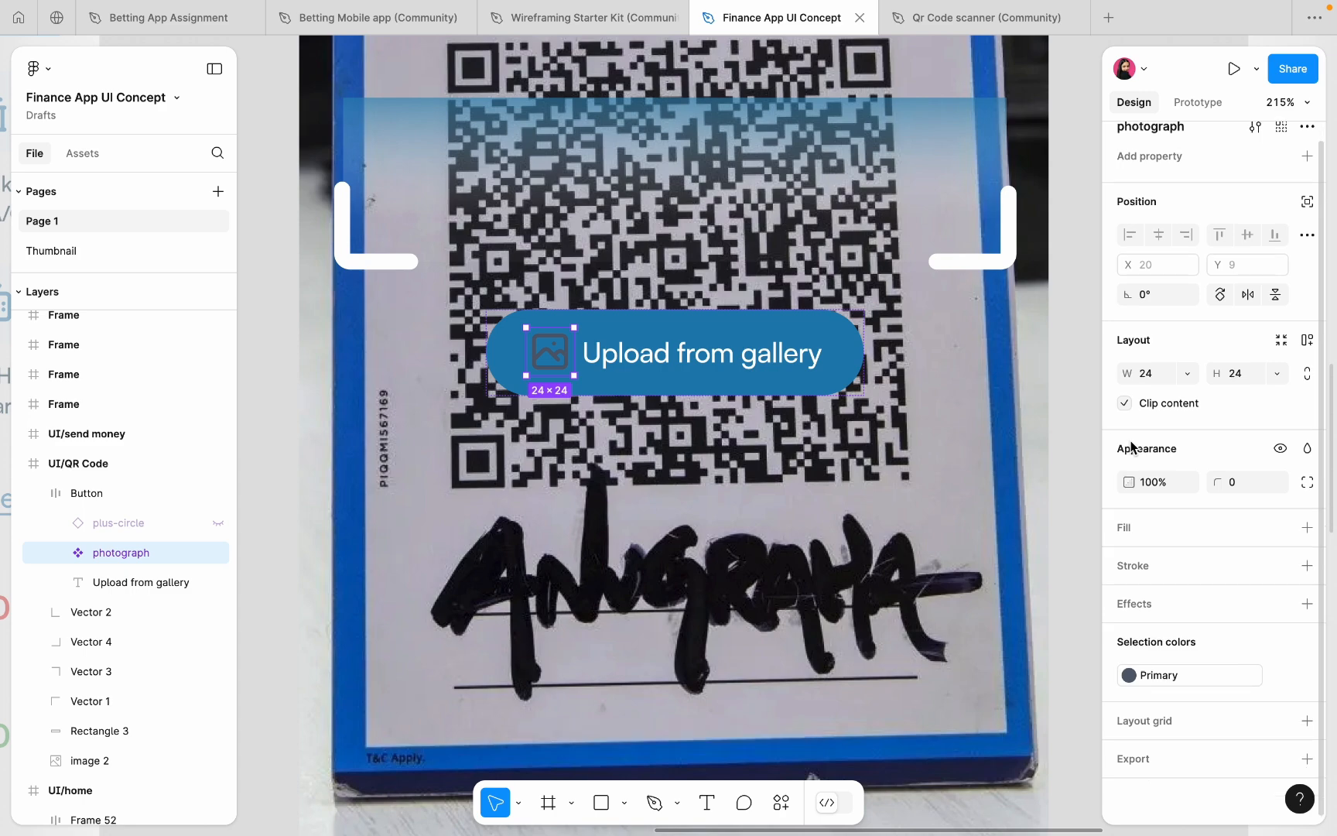
pyautogui.click(1282, 676)
pyautogui.click(1127, 674)
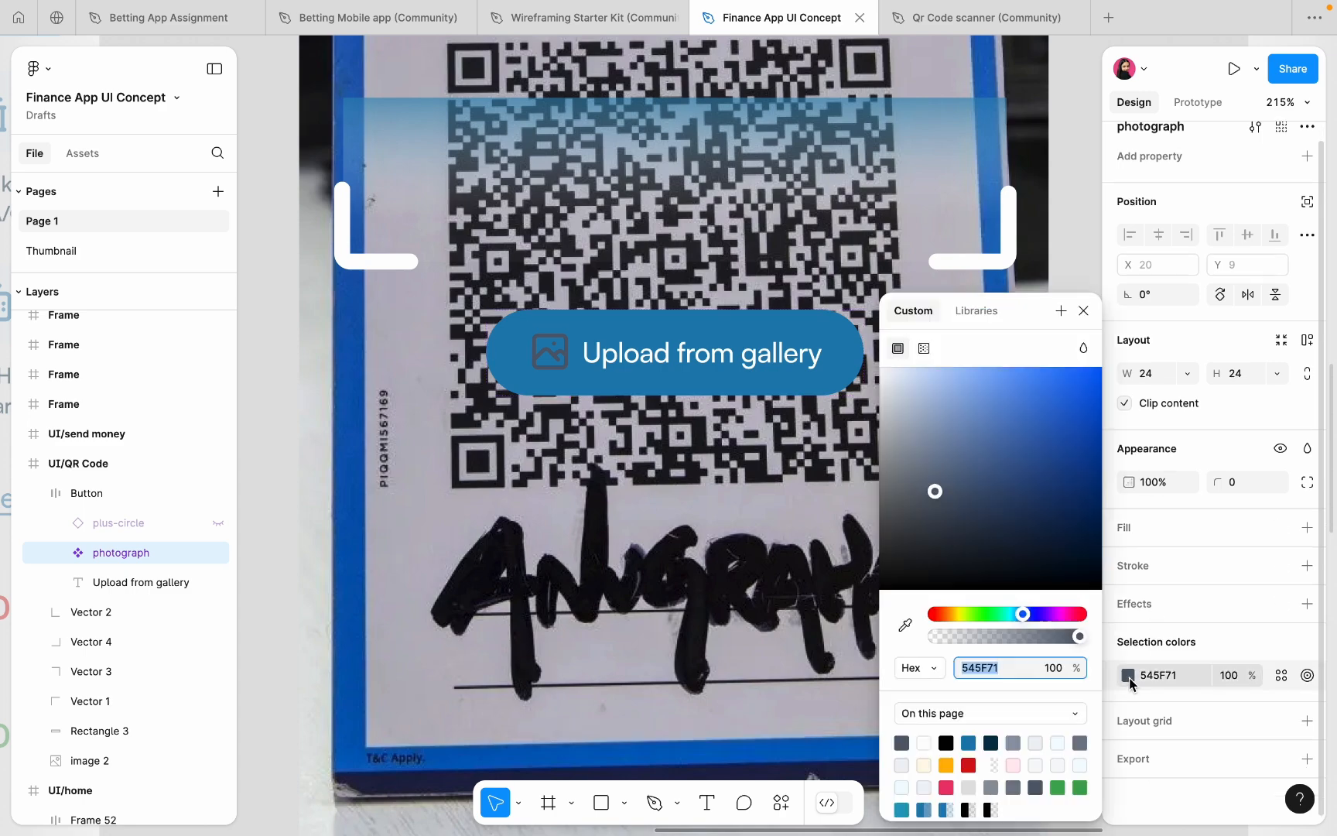
pyautogui.write('ffffff')
pyautogui.press('Return')
# - Thin the gallery icon's stroke weight to 1.5
pyautogui.scroll(10, 541, 320)
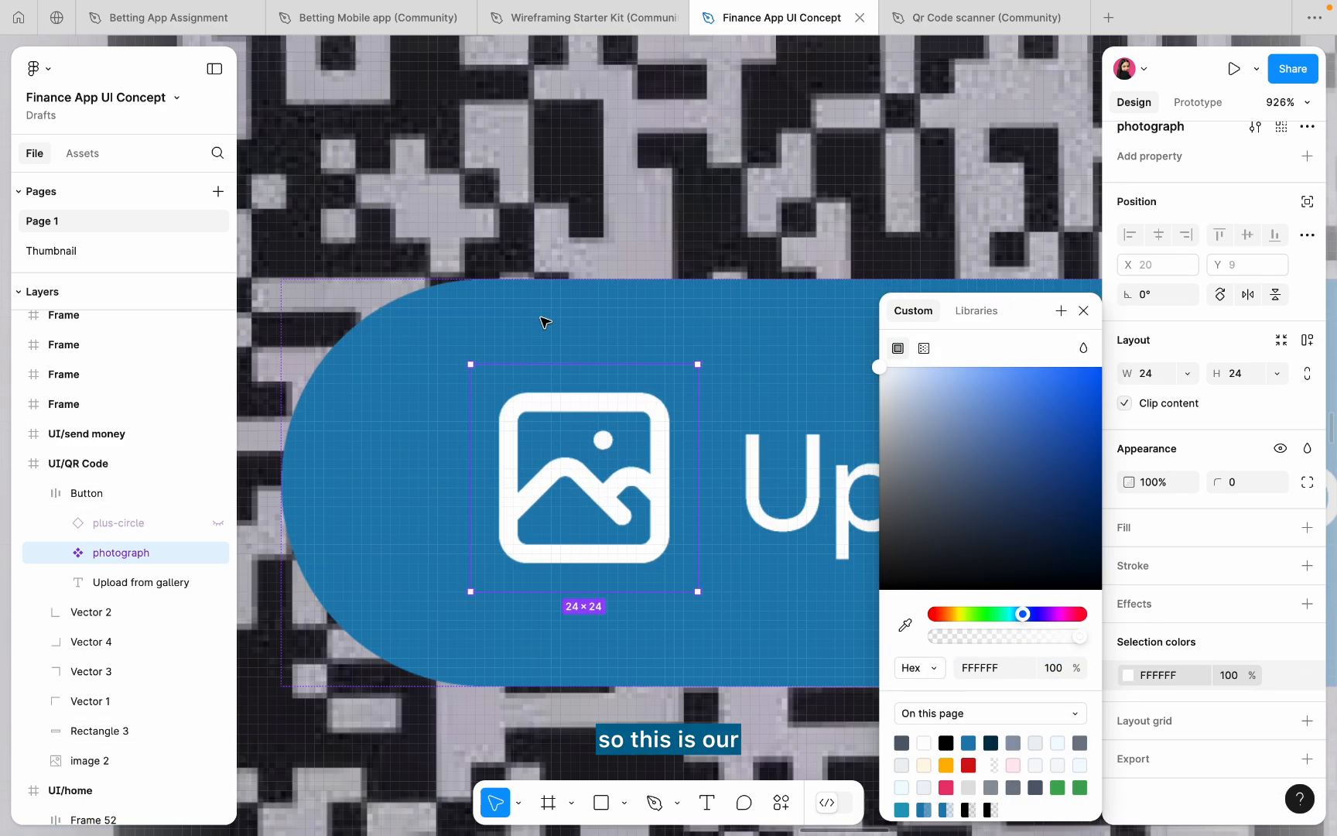
pyautogui.doubleClick(582, 492)
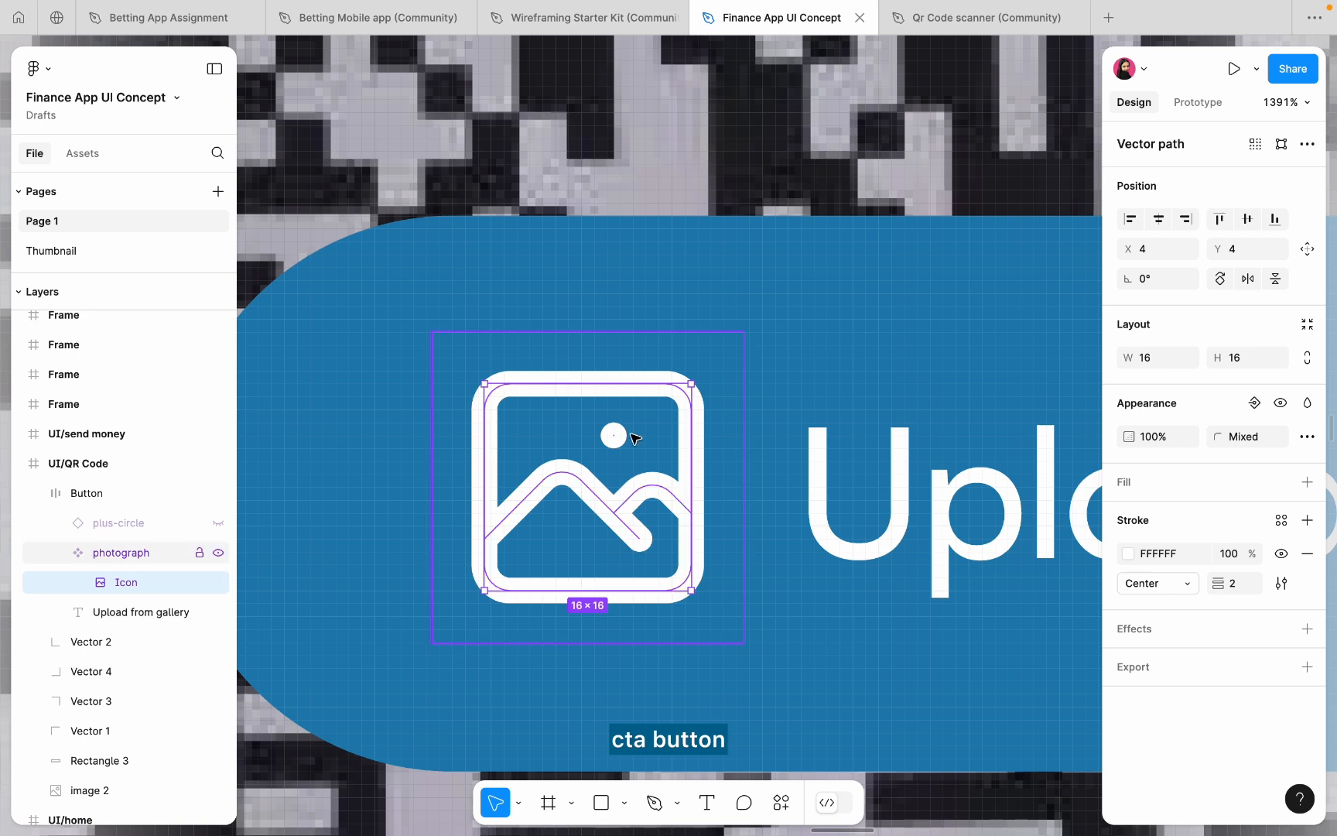
pyautogui.press('Escape')
pyautogui.press('super+z')
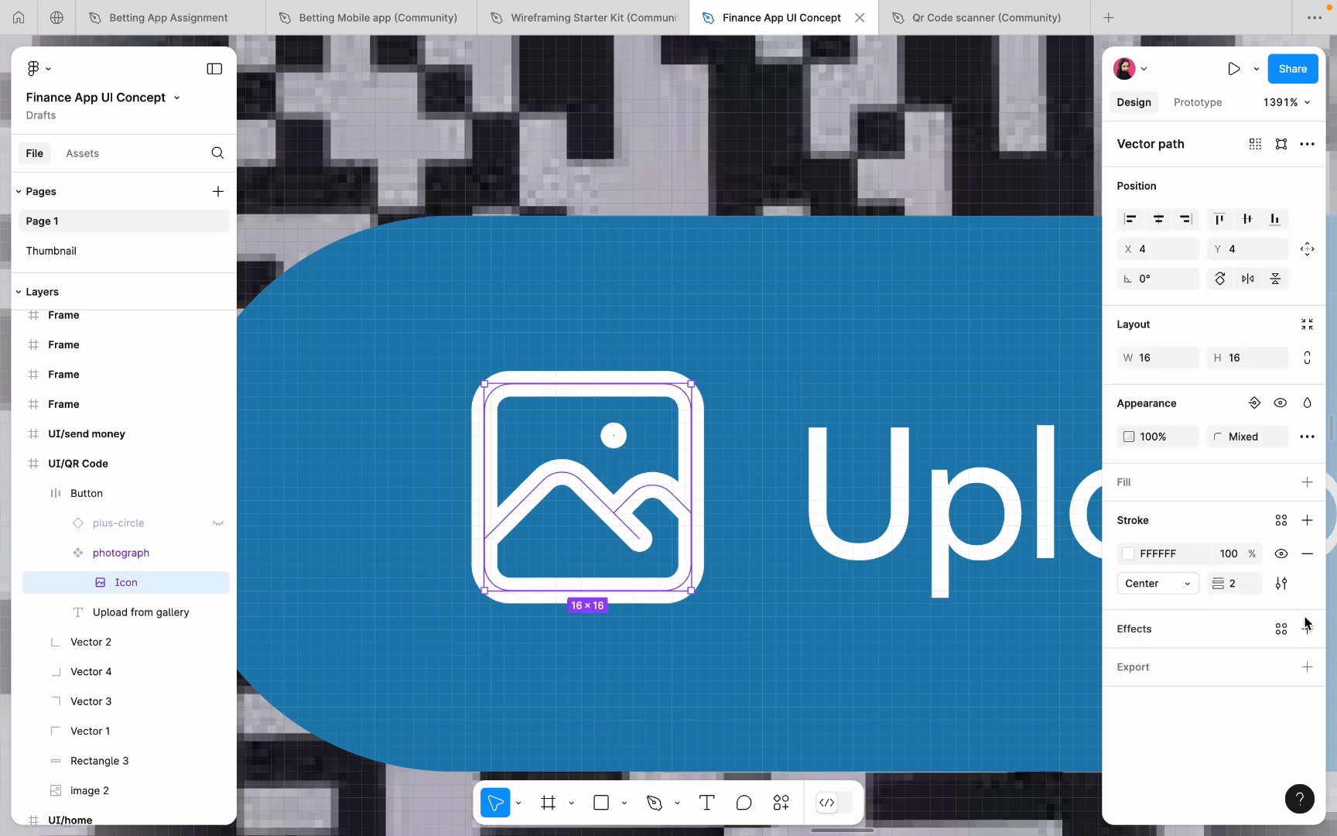
pyautogui.click(1242, 584)
pyautogui.write('1.5')
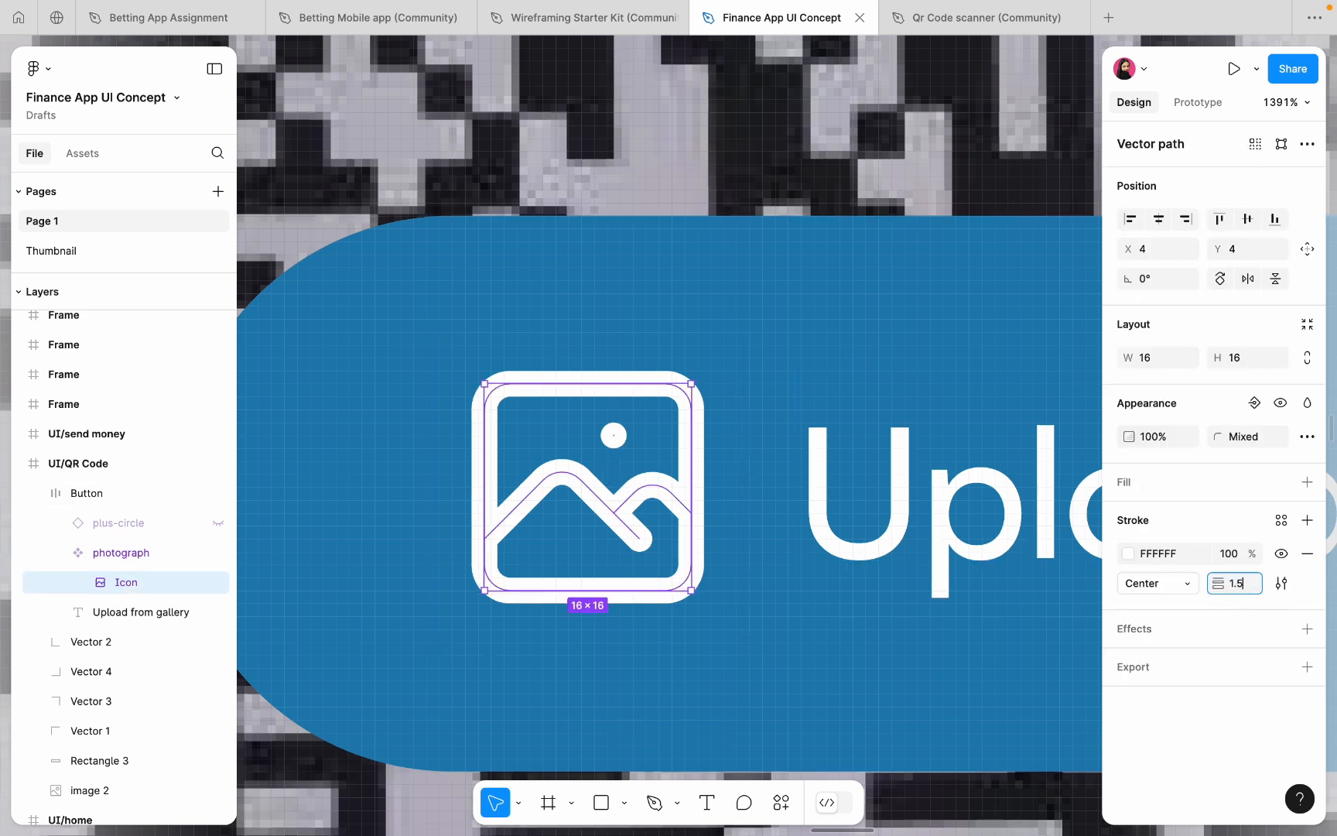
pyautogui.press('Return')
pyautogui.scroll(-5, 767, 373)
pyautogui.click(728, 403)
pyautogui.click(731, 408)
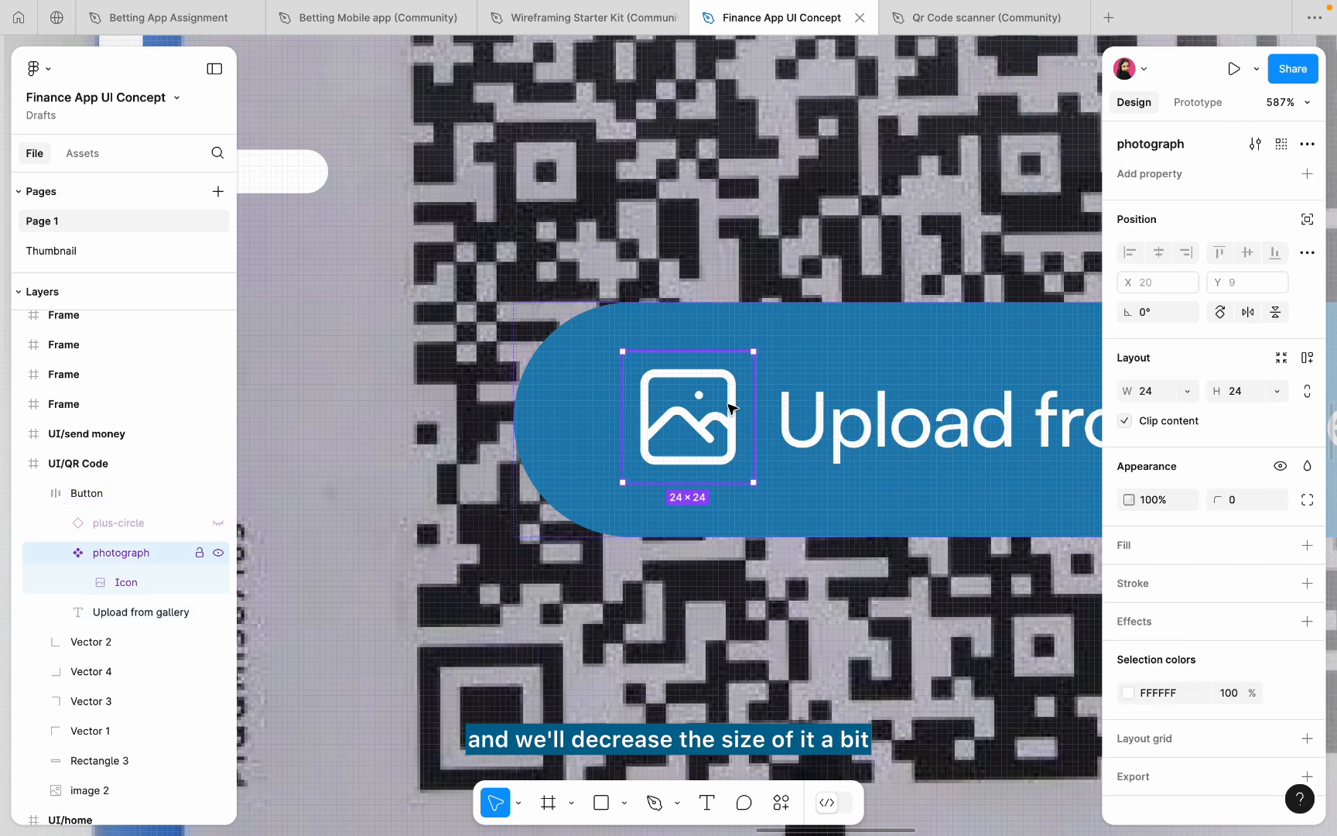
pyautogui.scroll(3, 728, 408)
# - Scale the gallery icon proportionally down to 17×17 with the K tool
pyautogui.press('k')
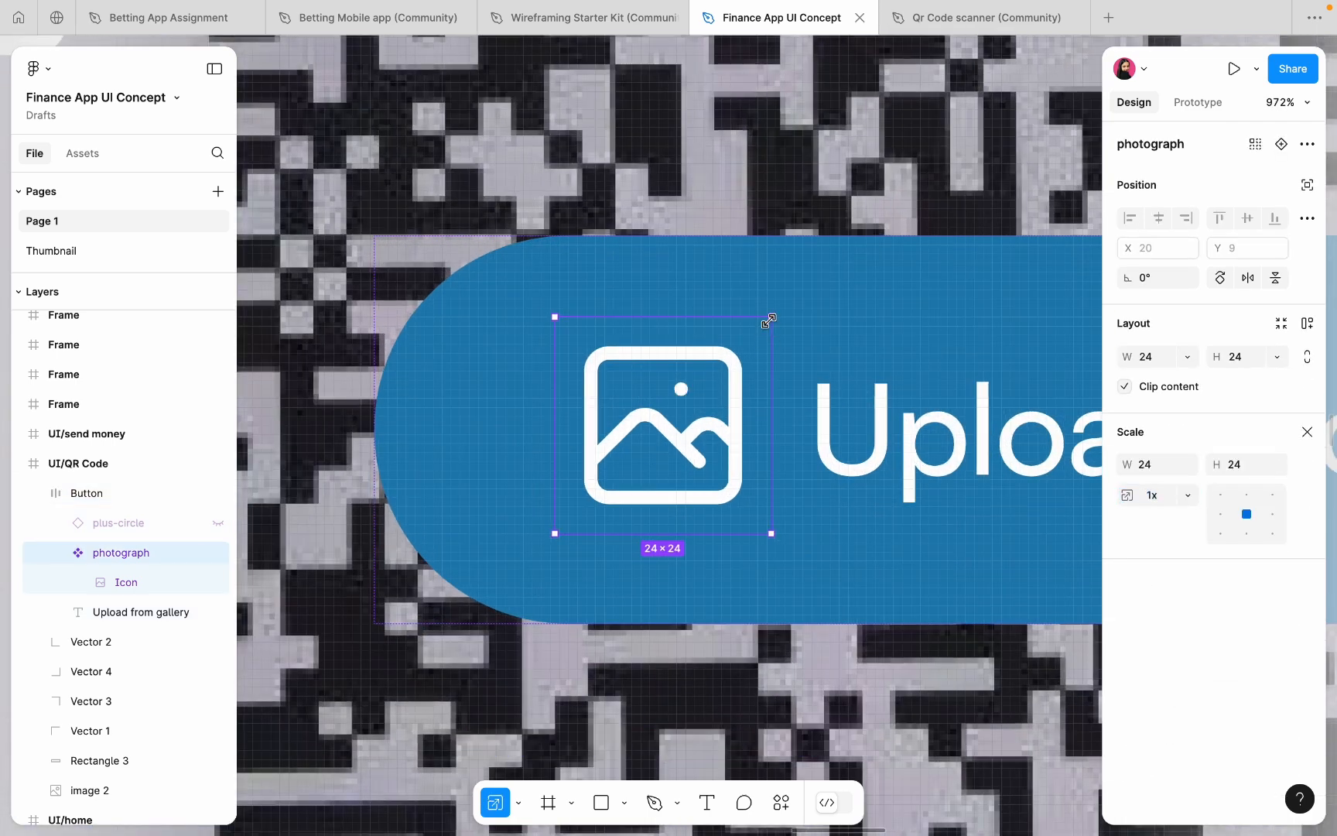
pyautogui.moveTo(770, 319); pyautogui.dragTo(755, 341)
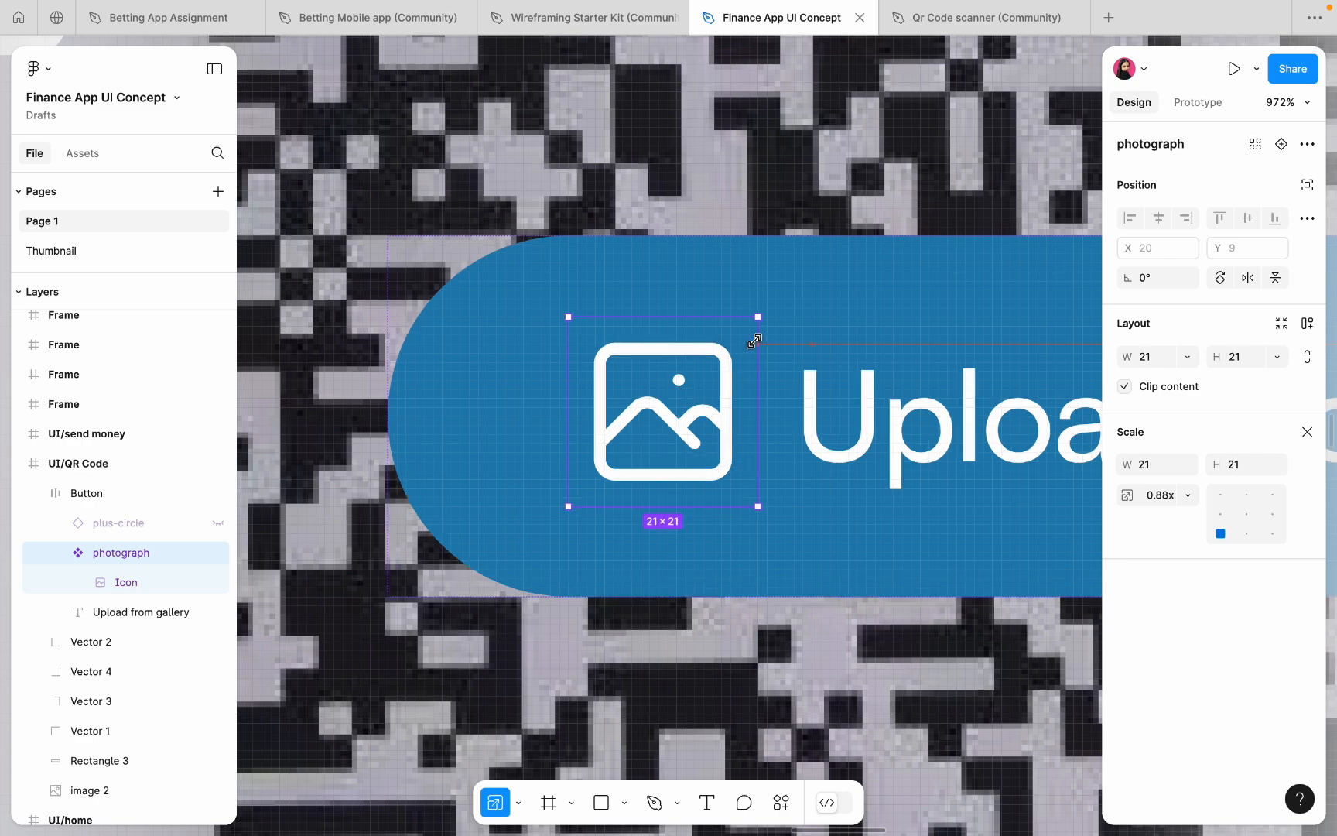
pyautogui.scroll(5, 755, 341)
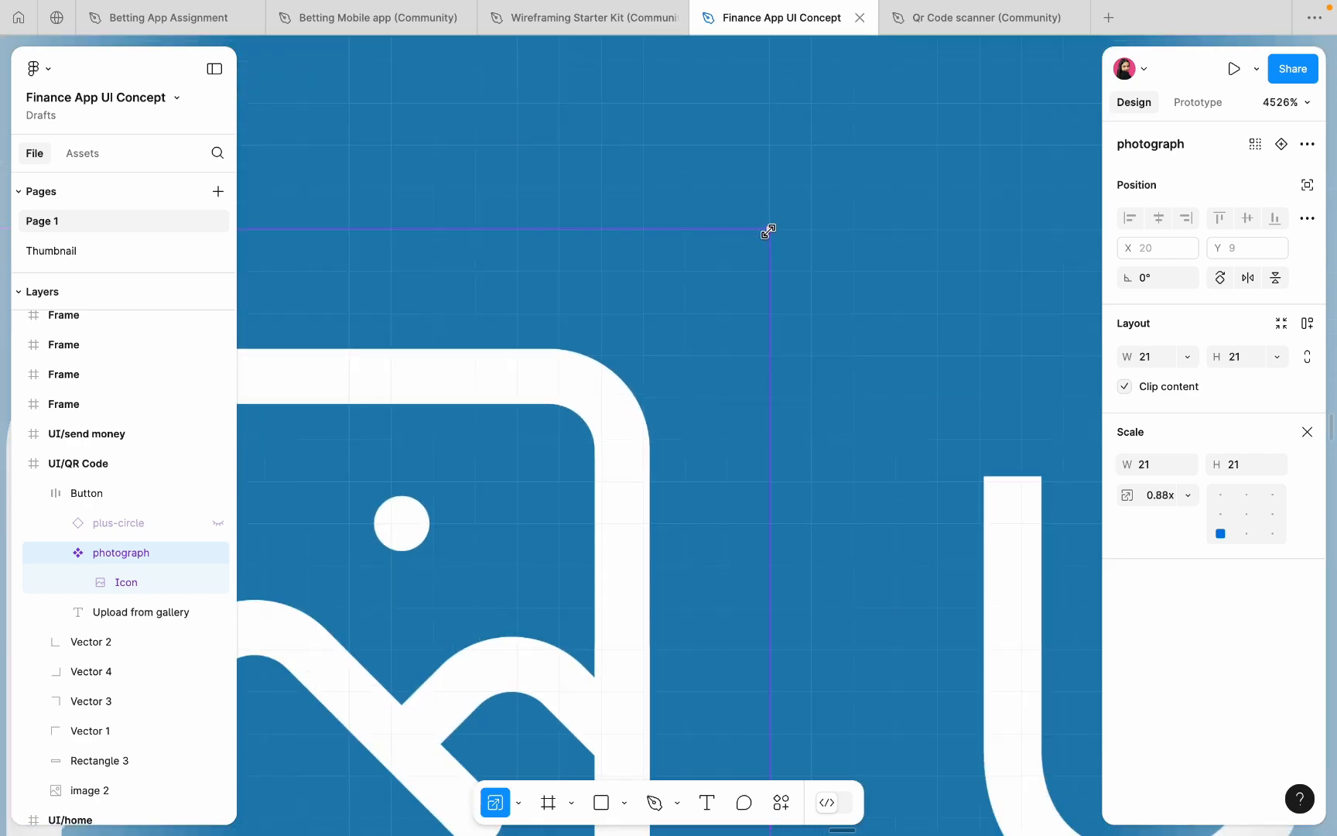
pyautogui.moveTo(756, 249); pyautogui.dragTo(741, 262)
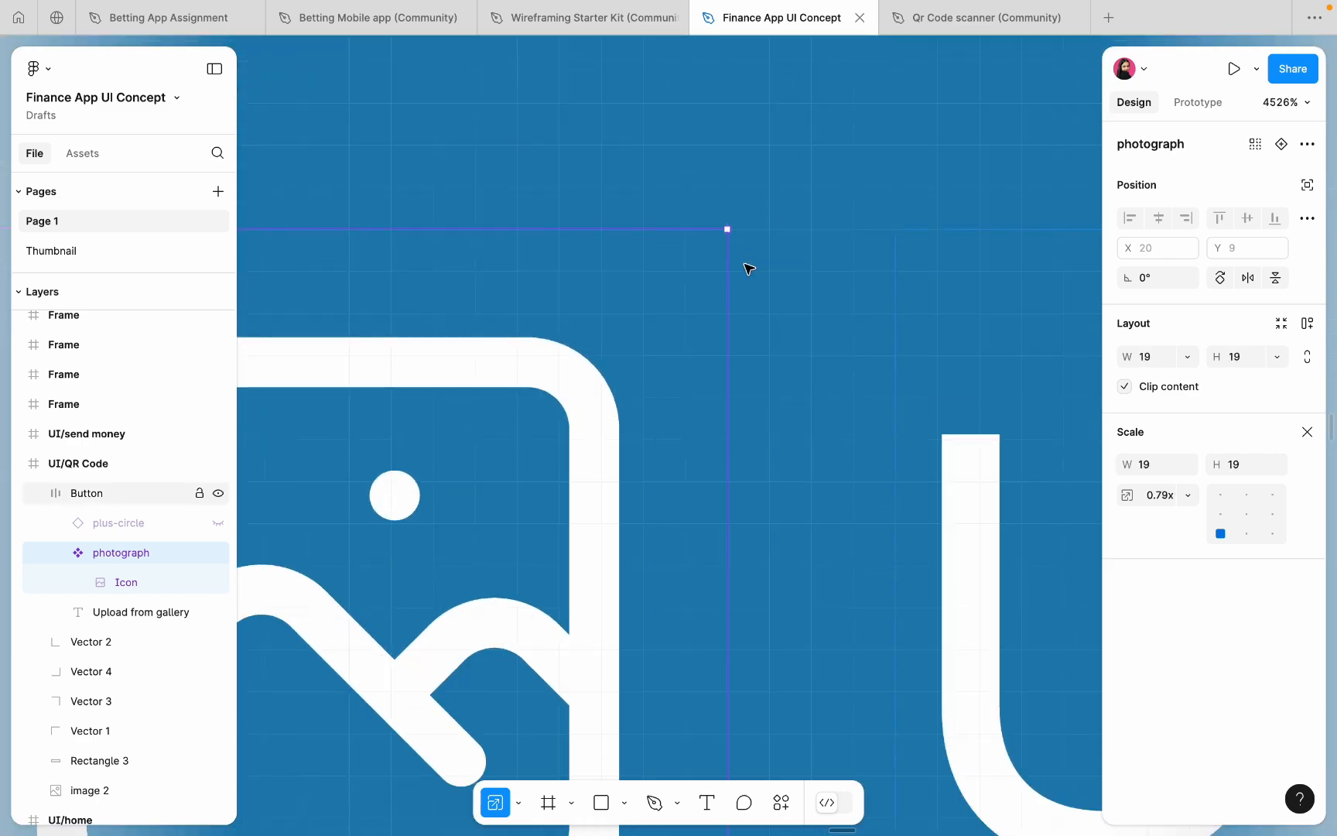
pyautogui.scroll(3, 745, 264)
pyautogui.moveTo(741, 133); pyautogui.dragTo(759, 129)
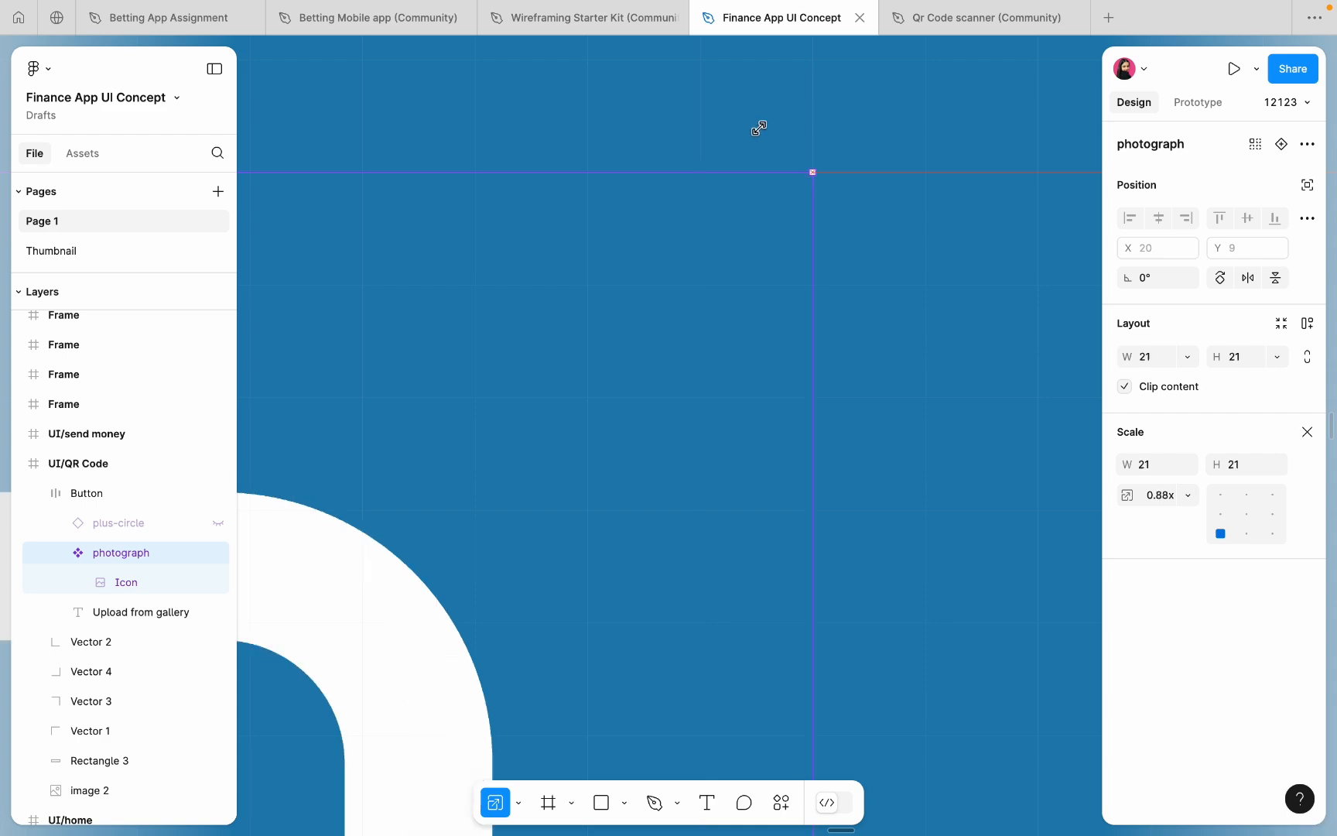
pyautogui.scroll(-10, 773, 128)
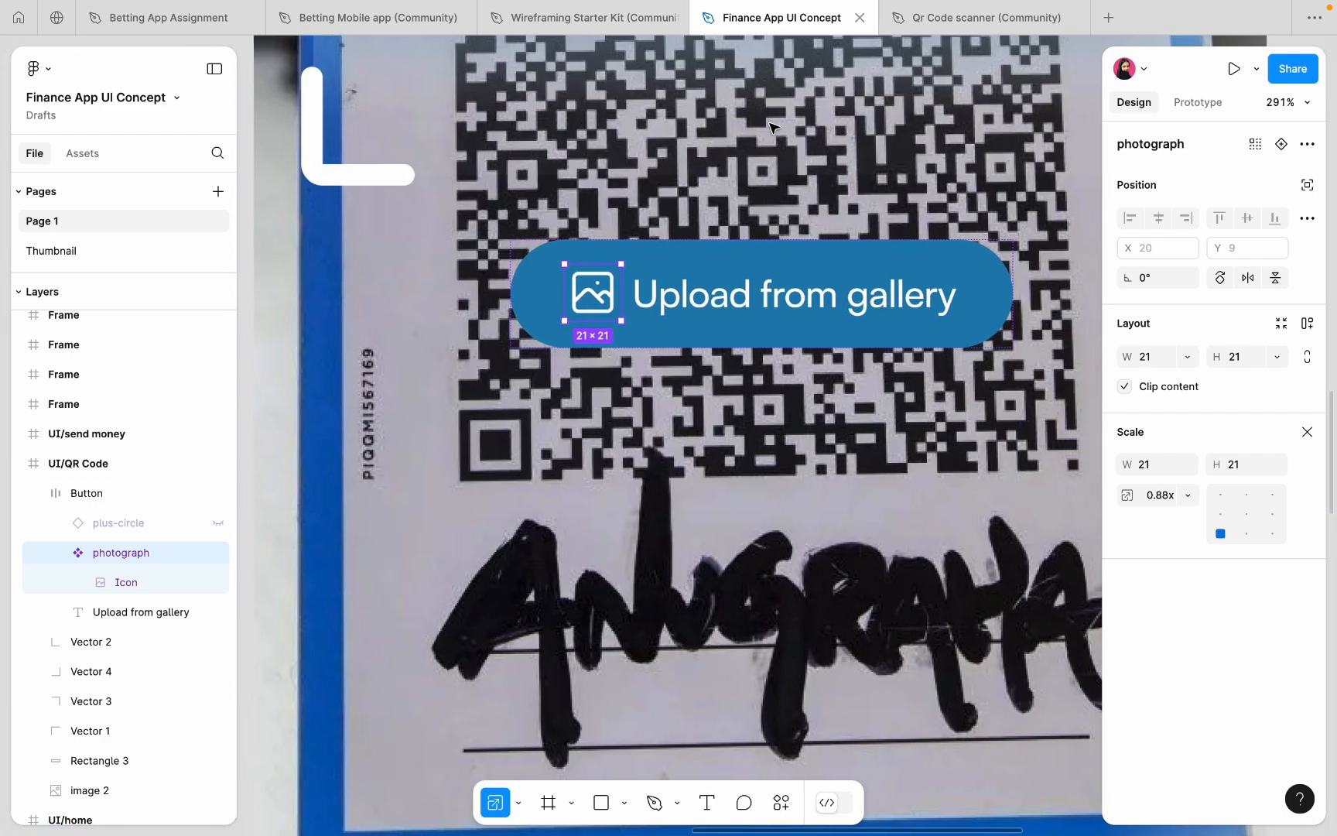
pyautogui.hscroll(1, 770, 126)
pyautogui.click(86, 492)
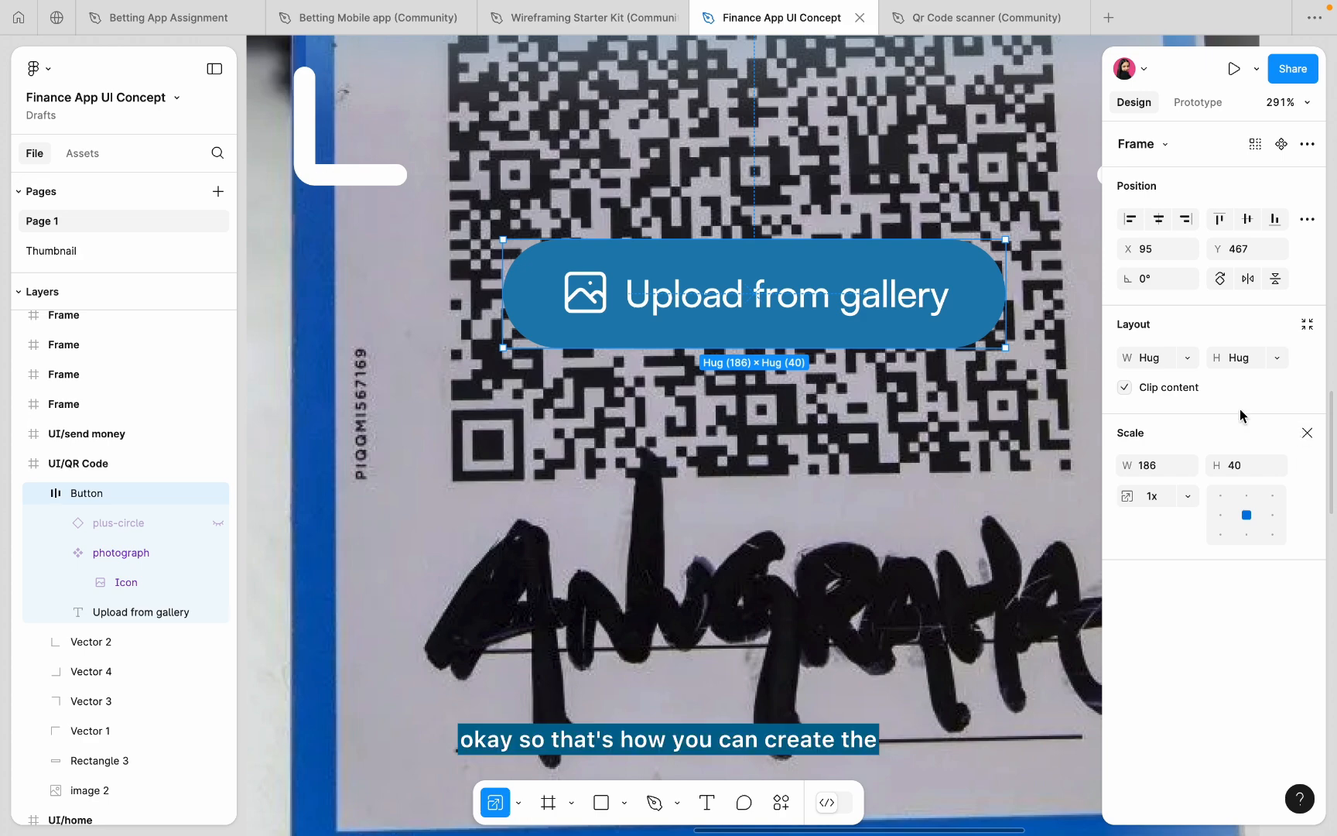
pyautogui.scroll(5, 732, 276)
pyautogui.click(480, 320)
pyautogui.scroll(5, 480, 319)
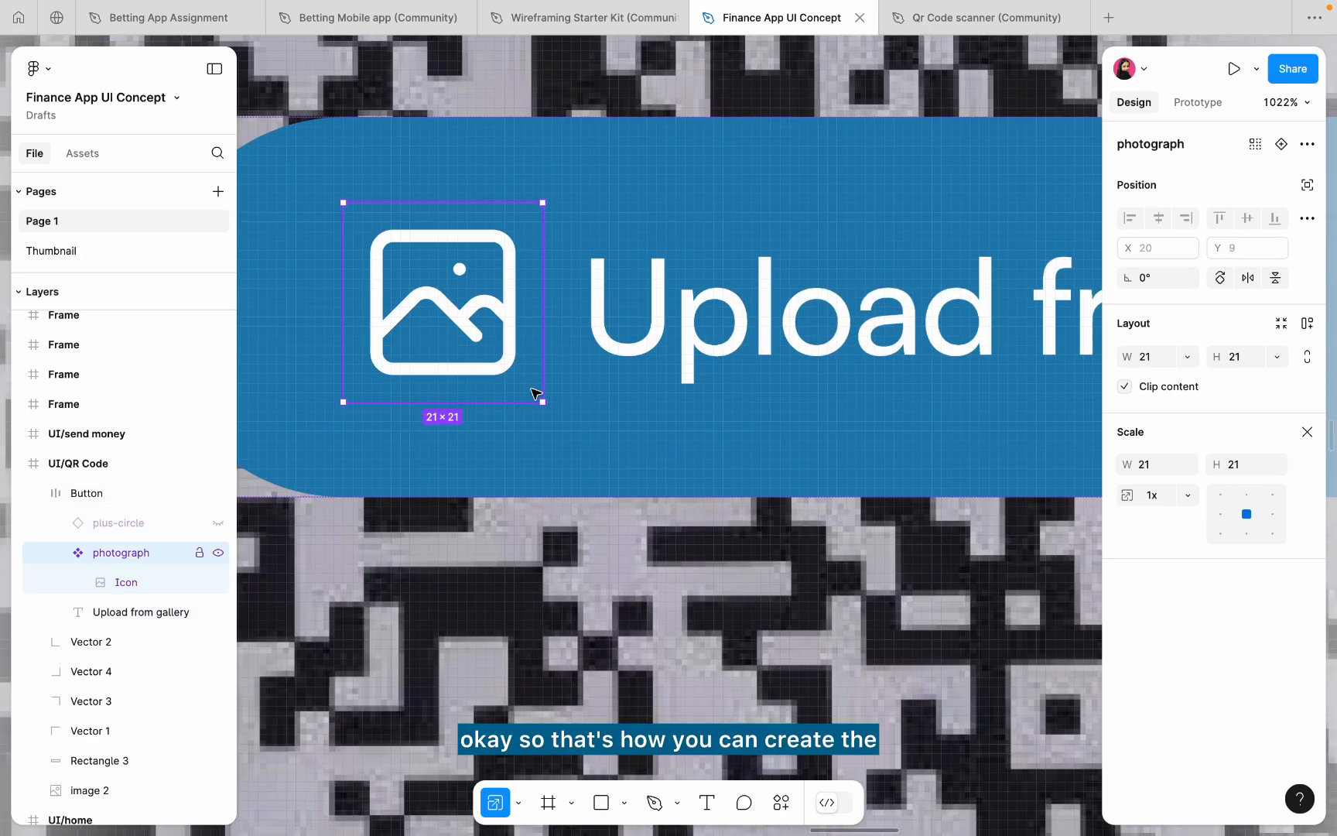
pyautogui.moveTo(530, 400); pyautogui.dragTo(510, 382)
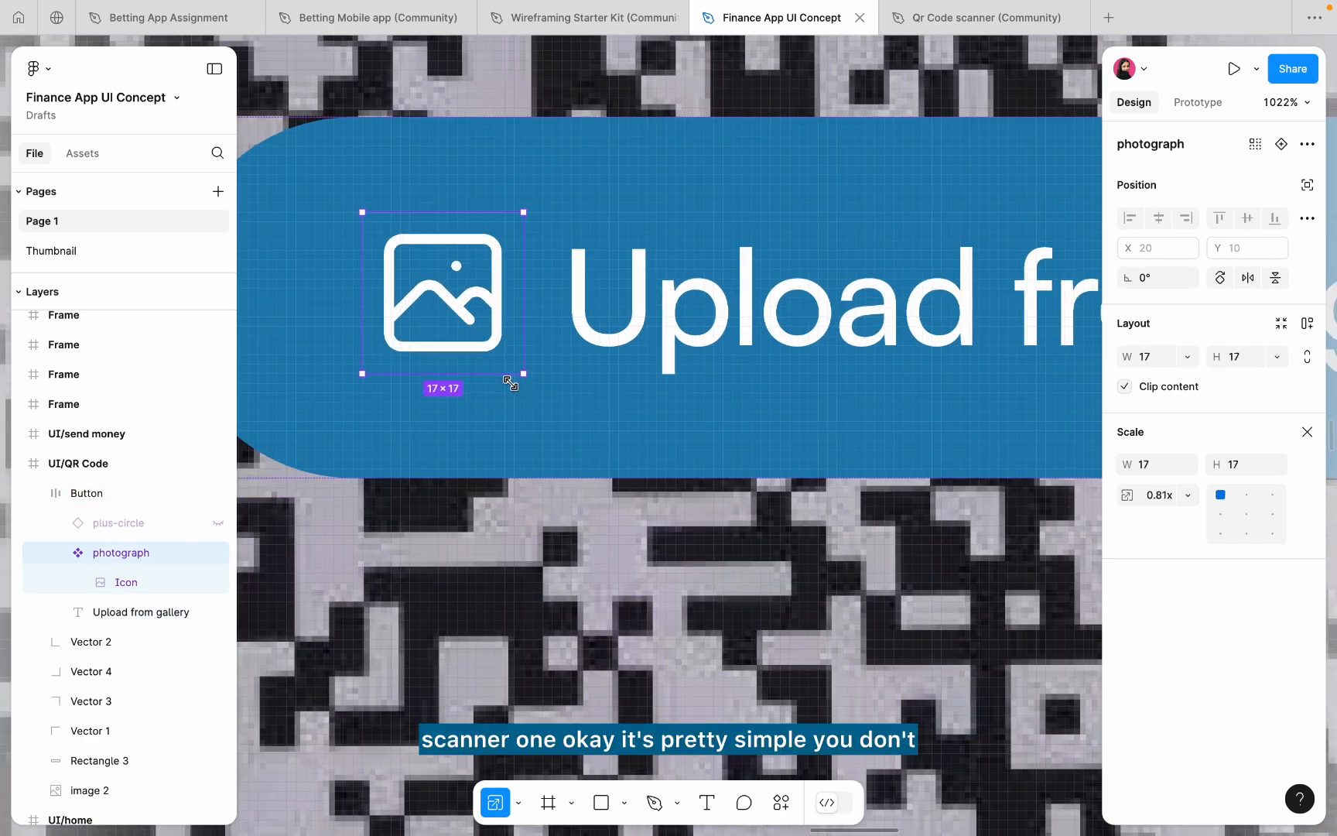
pyautogui.scroll(-6, 537, 391)
# - Update the upload button to the new auto layout and set its gap to 8
pyautogui.click(666, 315)
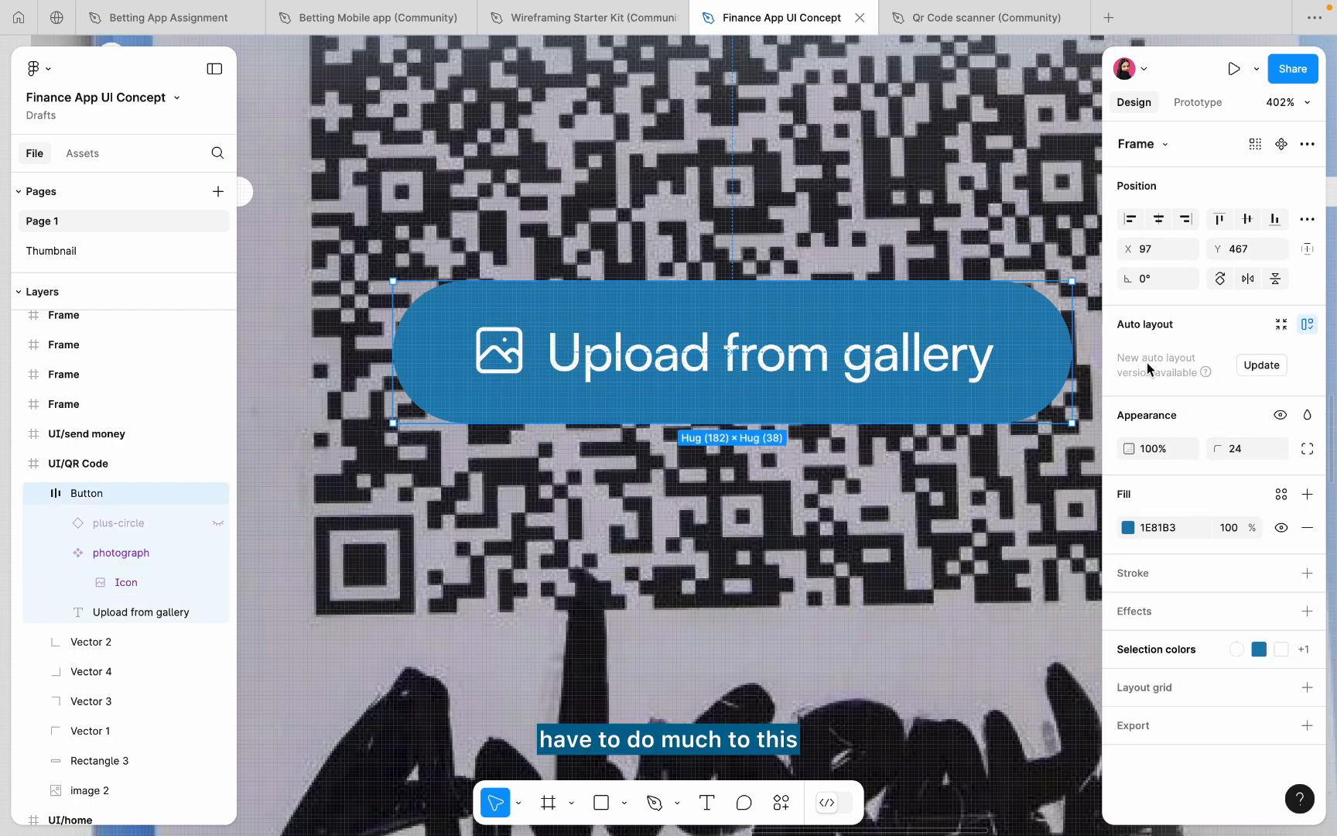
pyautogui.click(1263, 364)
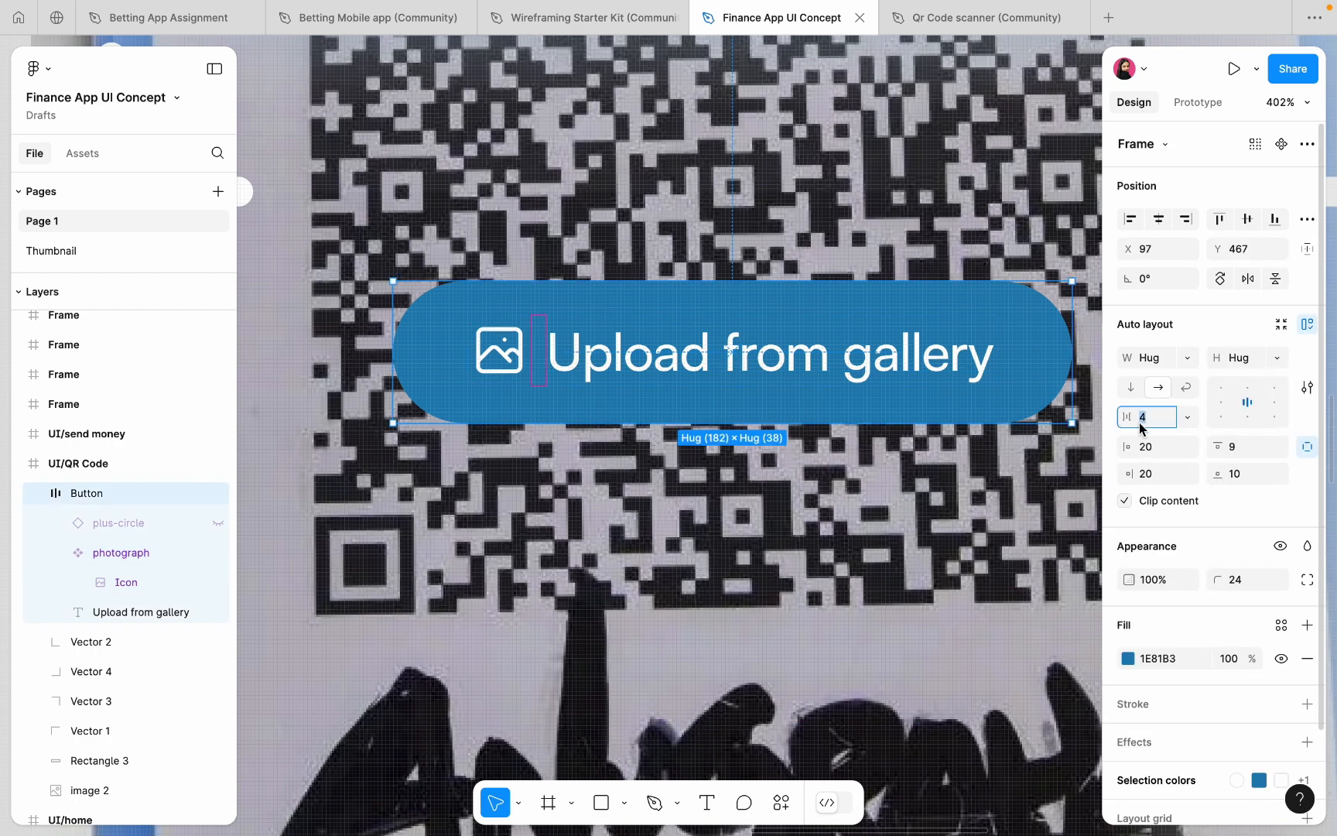
pyautogui.write('8')
pyautogui.press('Return')
pyautogui.scroll(-5, 634, 443)
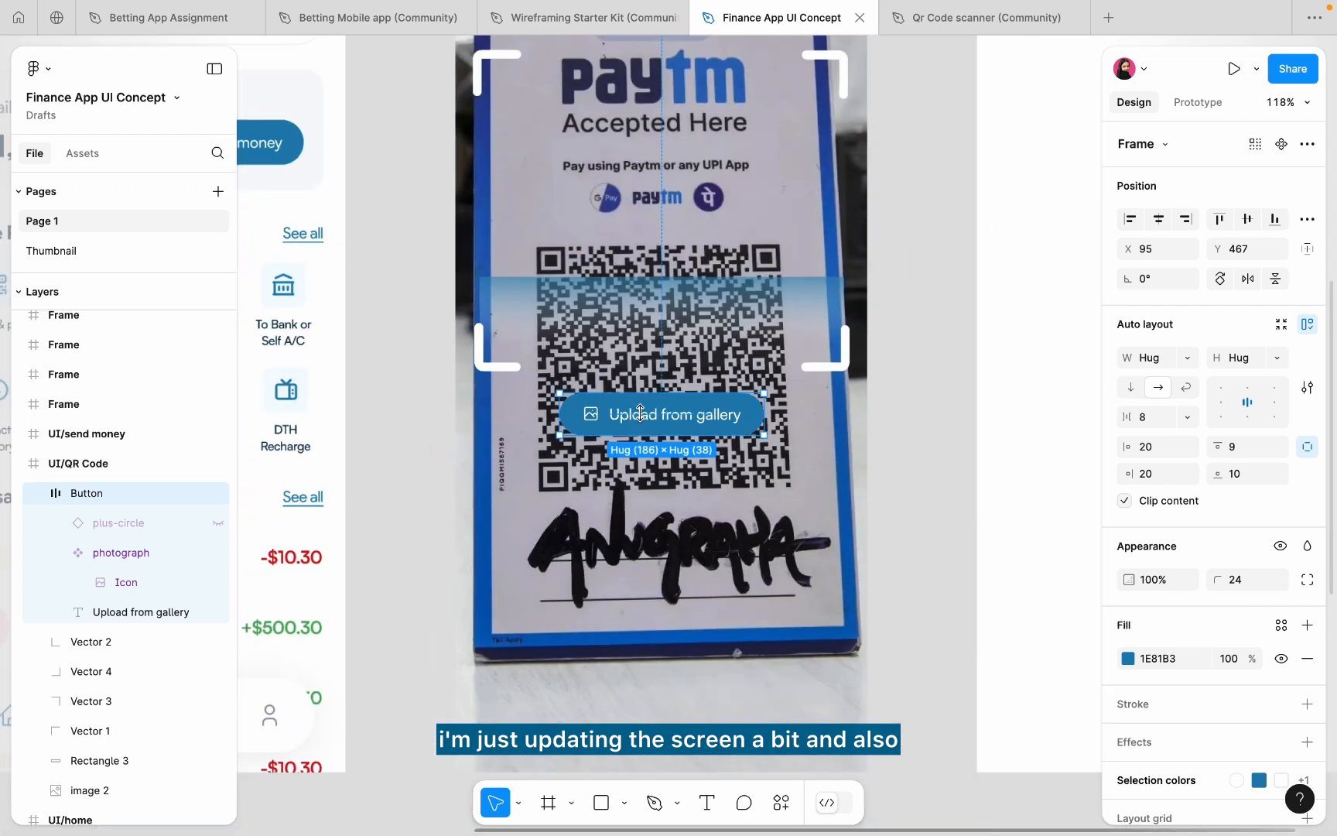
pyautogui.scroll(-2, 1194, 499)
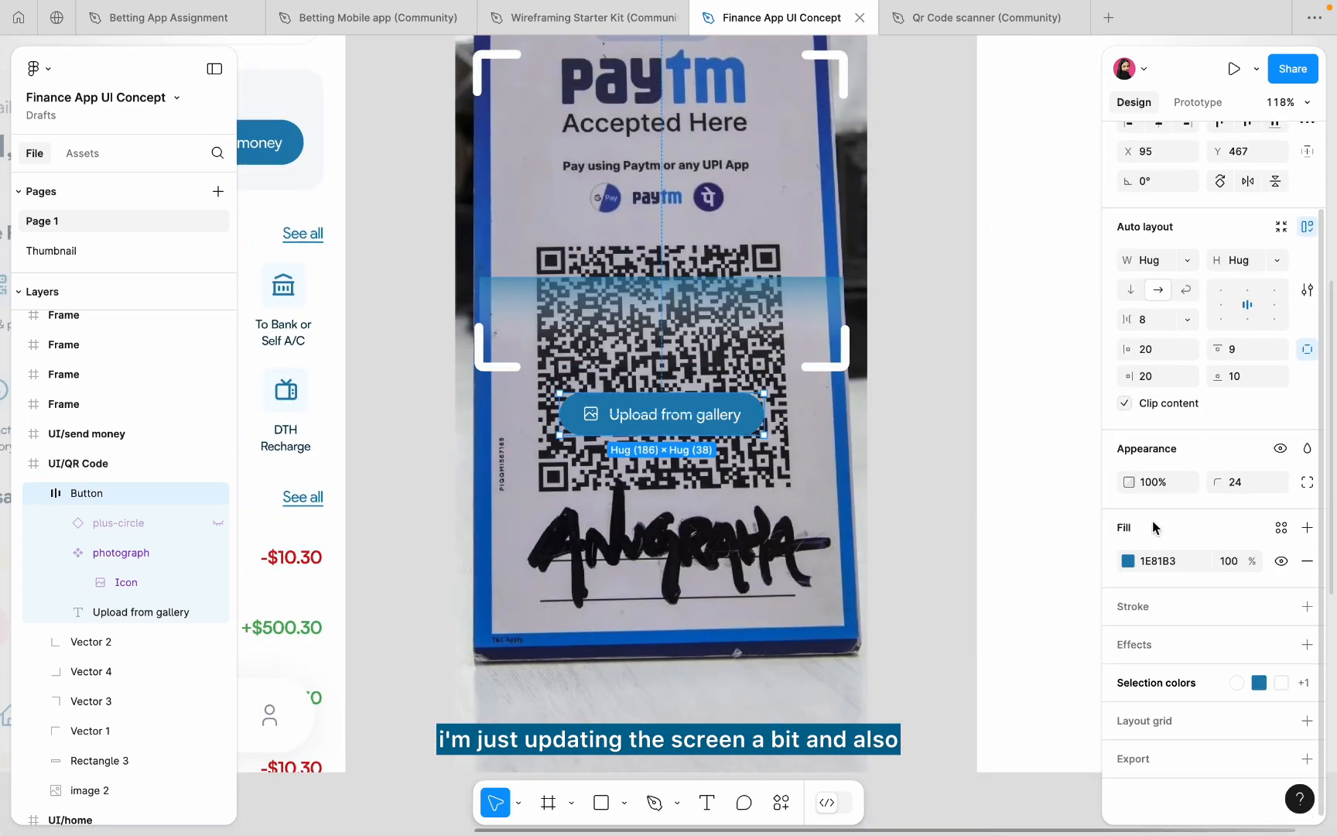
pyautogui.click(926, 469)
pyautogui.scroll(-5, 800, 484)
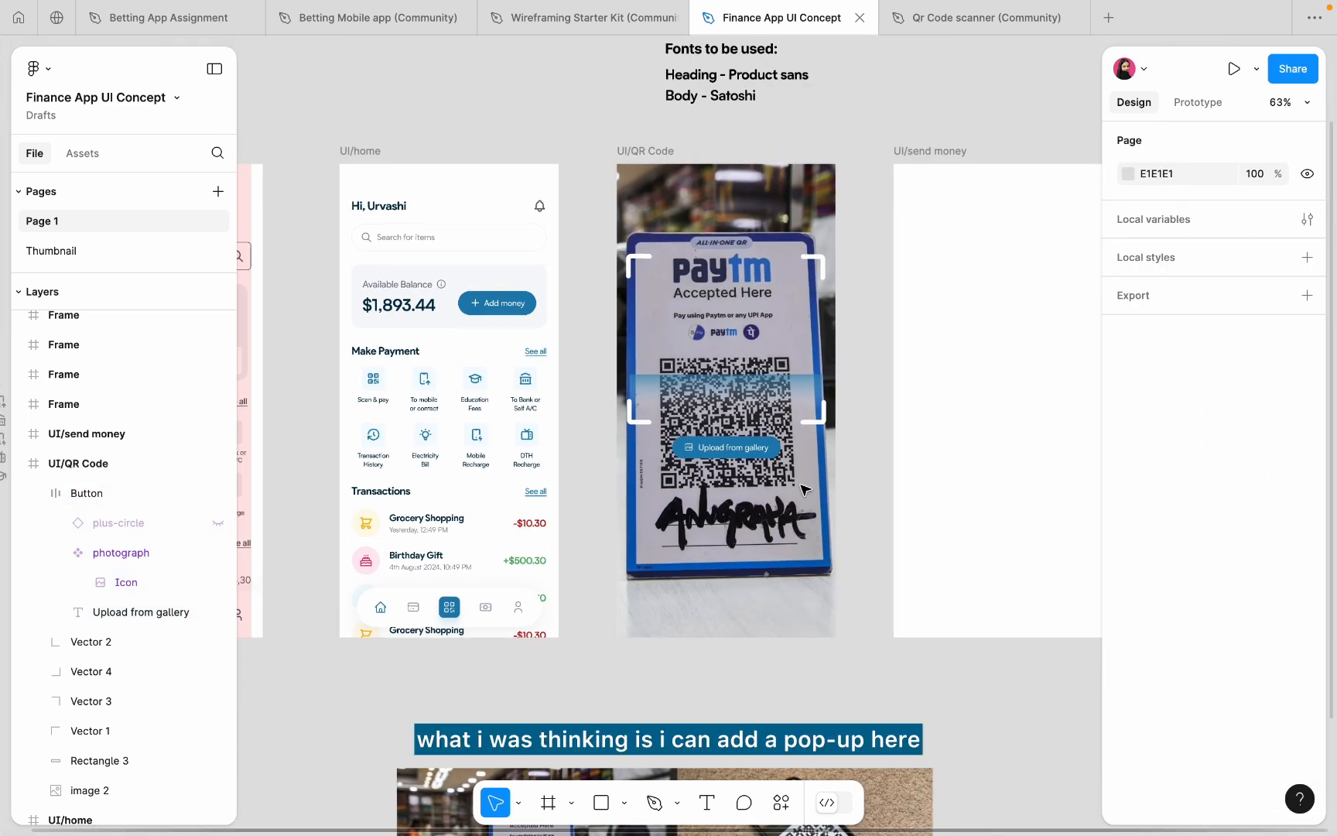
# - Copy the home nav bar onto the QR Code screen and delete its icon row
pyautogui.scroll(4, 765, 472)
pyautogui.scroll(1, 764, 472)
pyautogui.scroll(-3, 764, 472)
pyautogui.hscroll(-3, 764, 472)
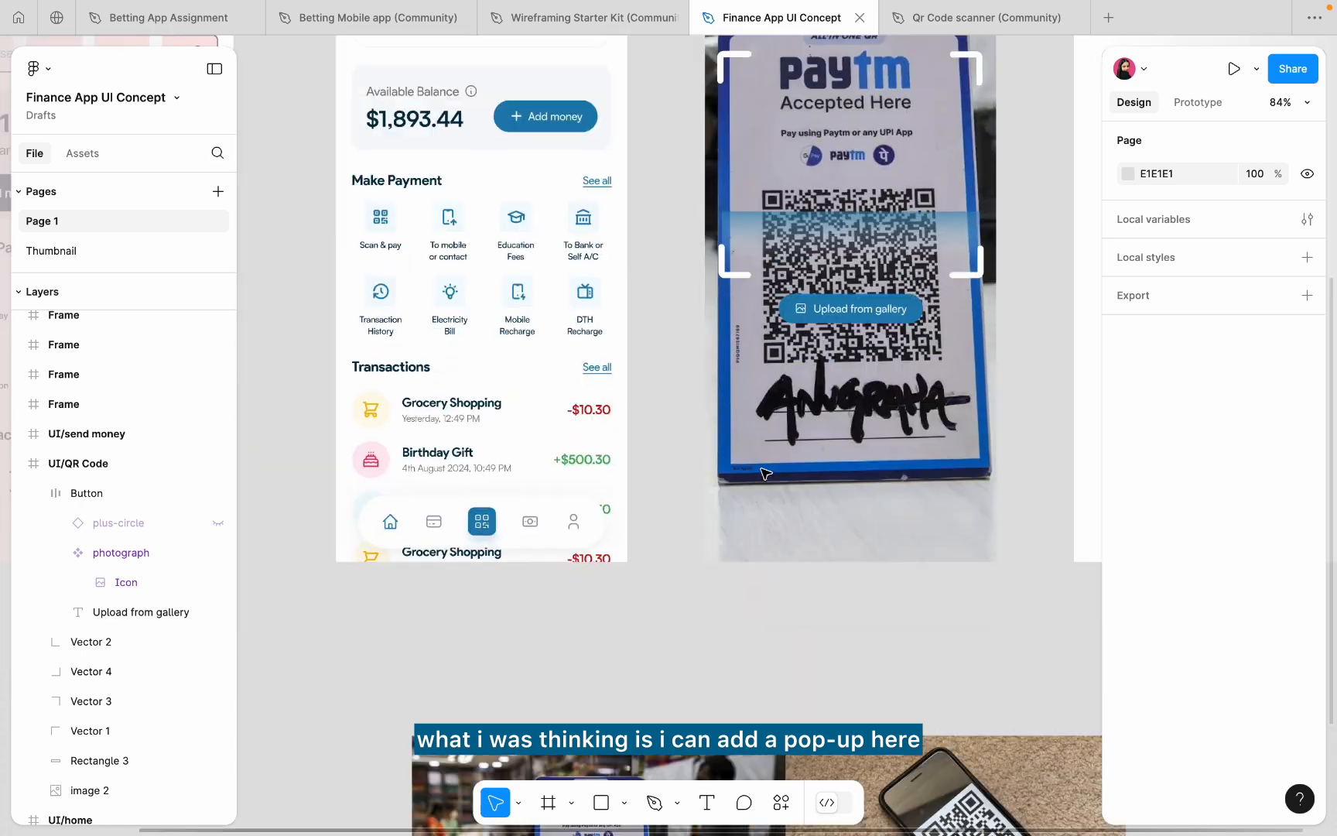
pyautogui.click(567, 517)
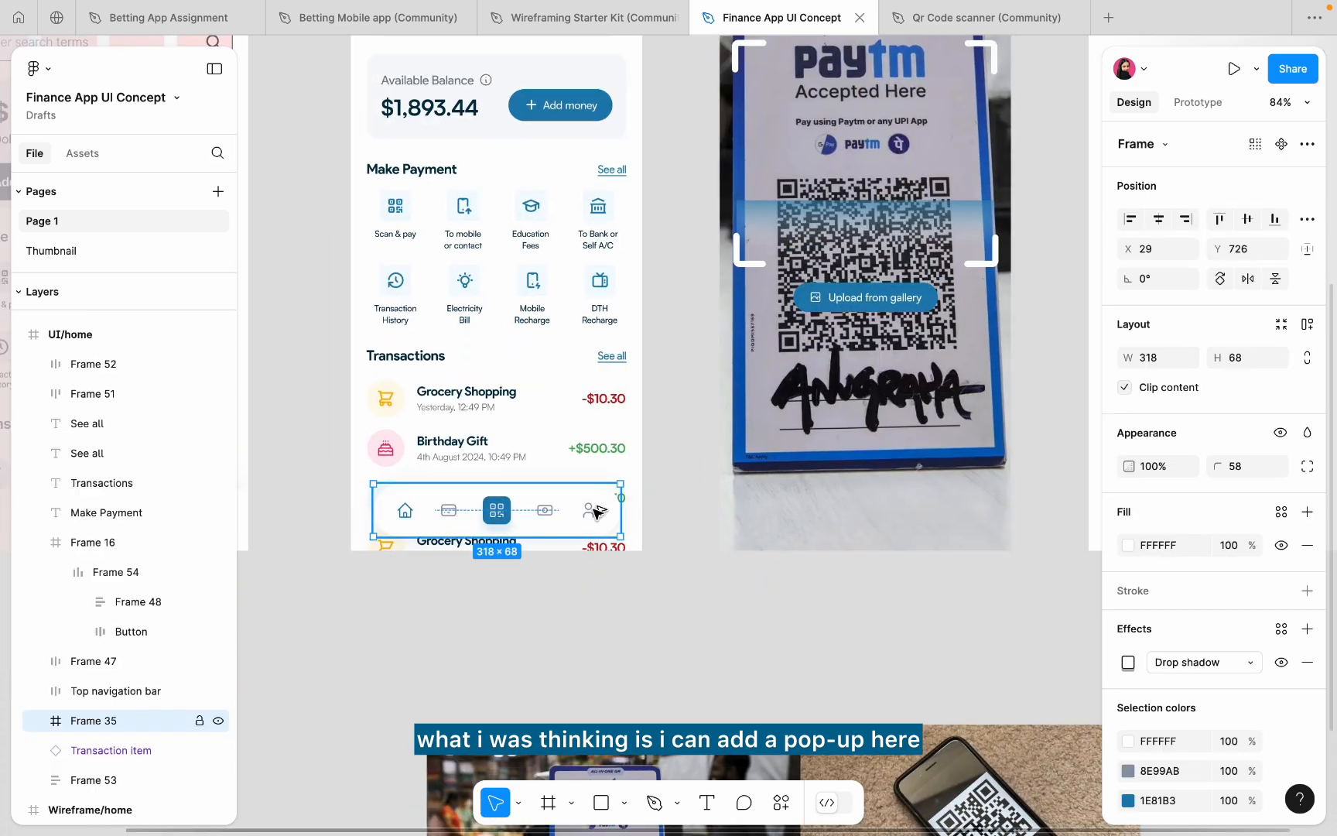
pyautogui.moveTo(598, 512); pyautogui.dragTo(948, 510)
pyautogui.scroll(1, 857, 504)
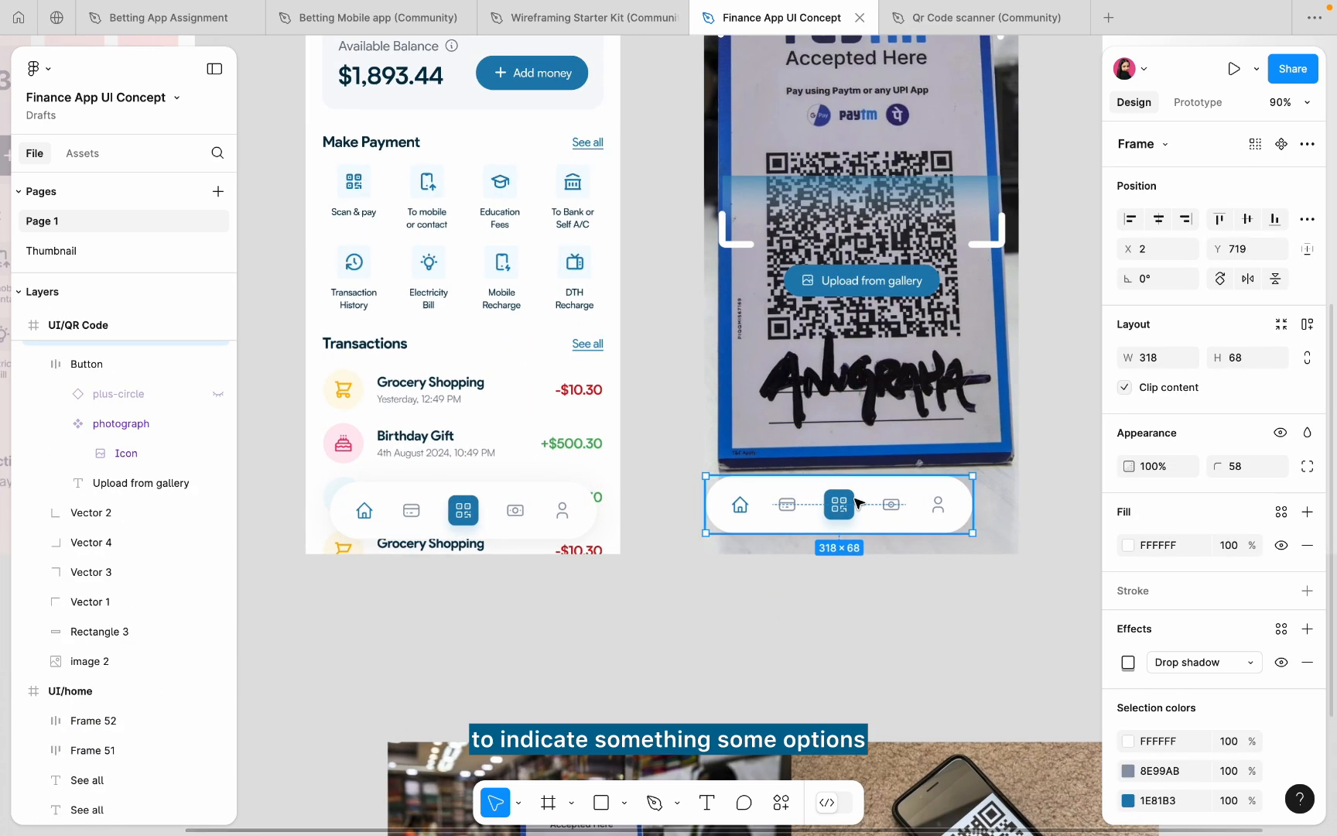
pyautogui.doubleClick(858, 504)
pyautogui.press('Delete')
pyautogui.click(806, 515)
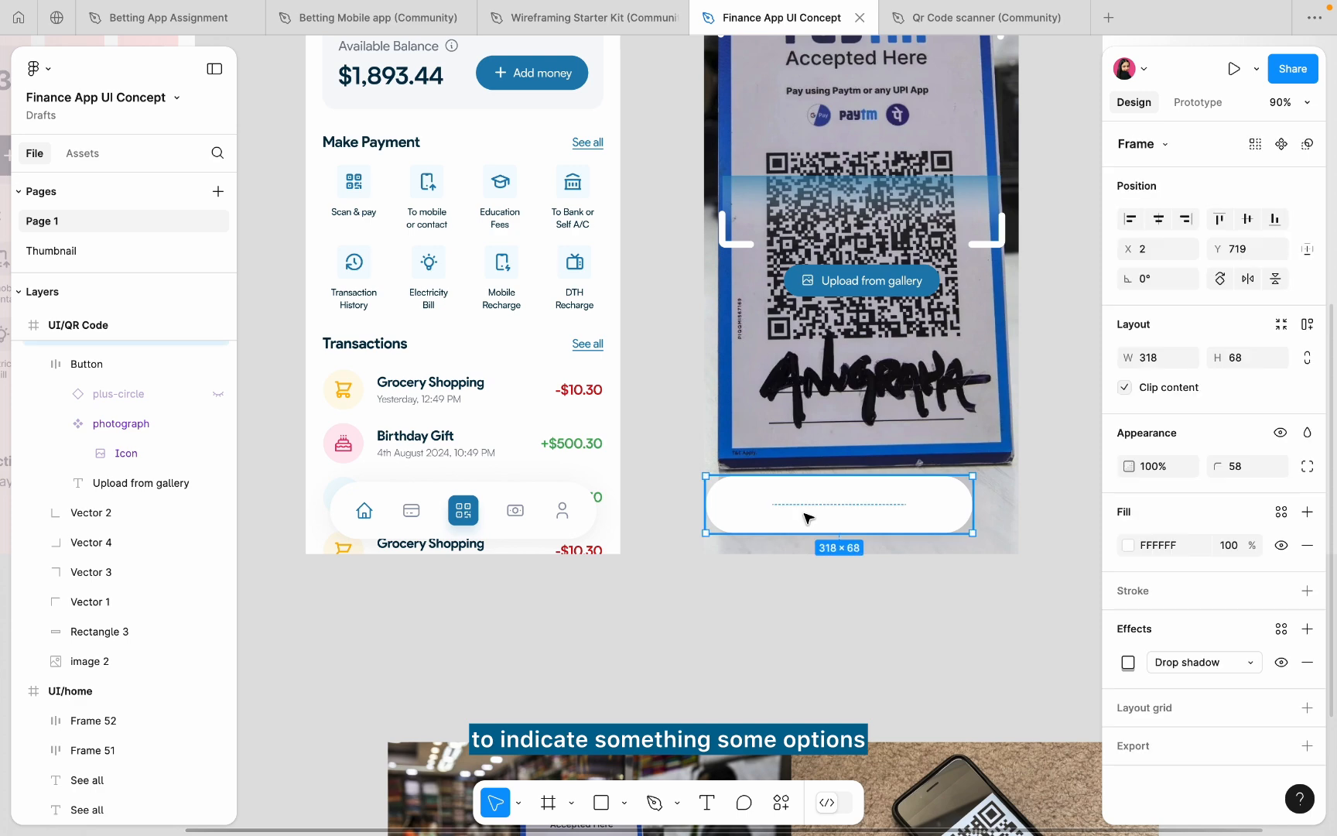
pyautogui.moveTo(810, 532); pyautogui.dragTo(828, 498)
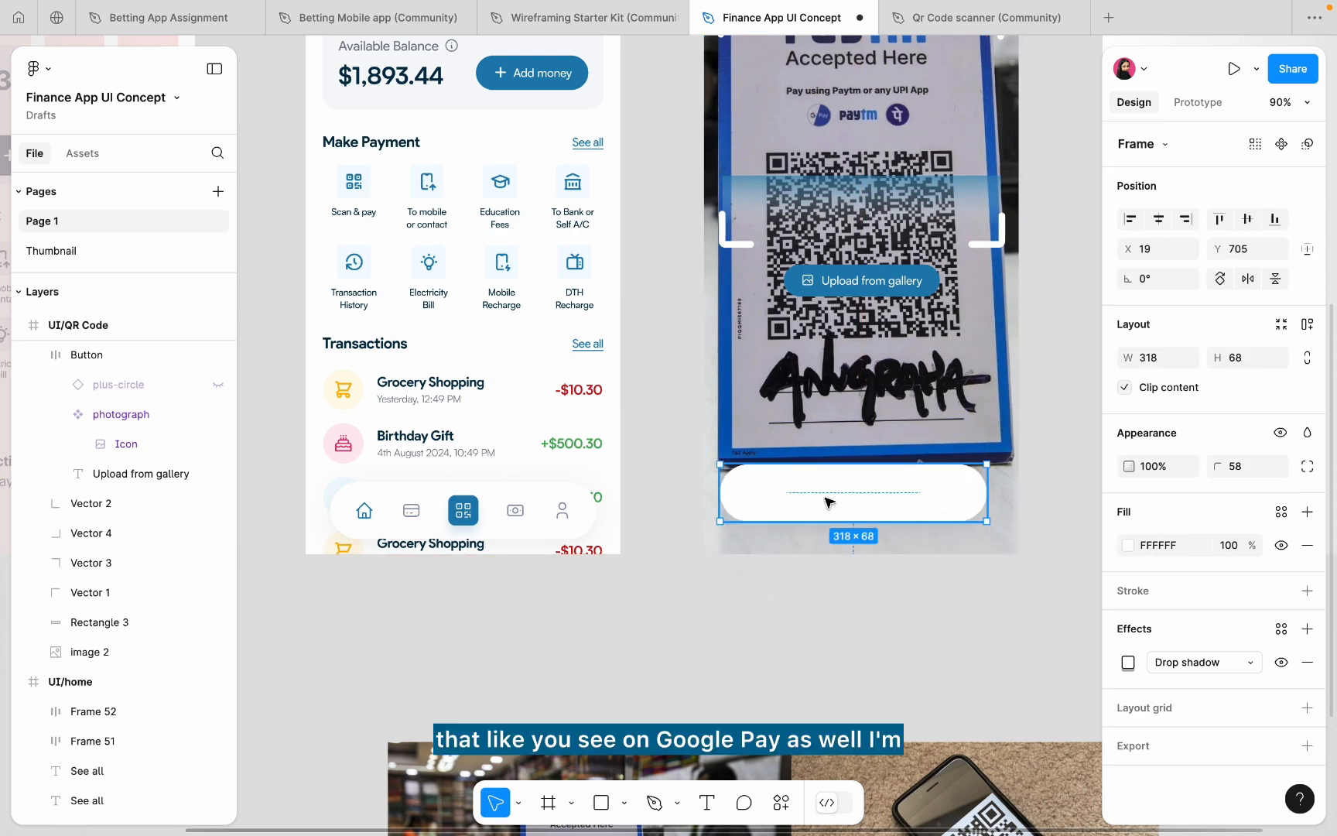
# - Set independent corner radii: 12 on the top corners, 0 on the bottom
pyautogui.click(1307, 466)
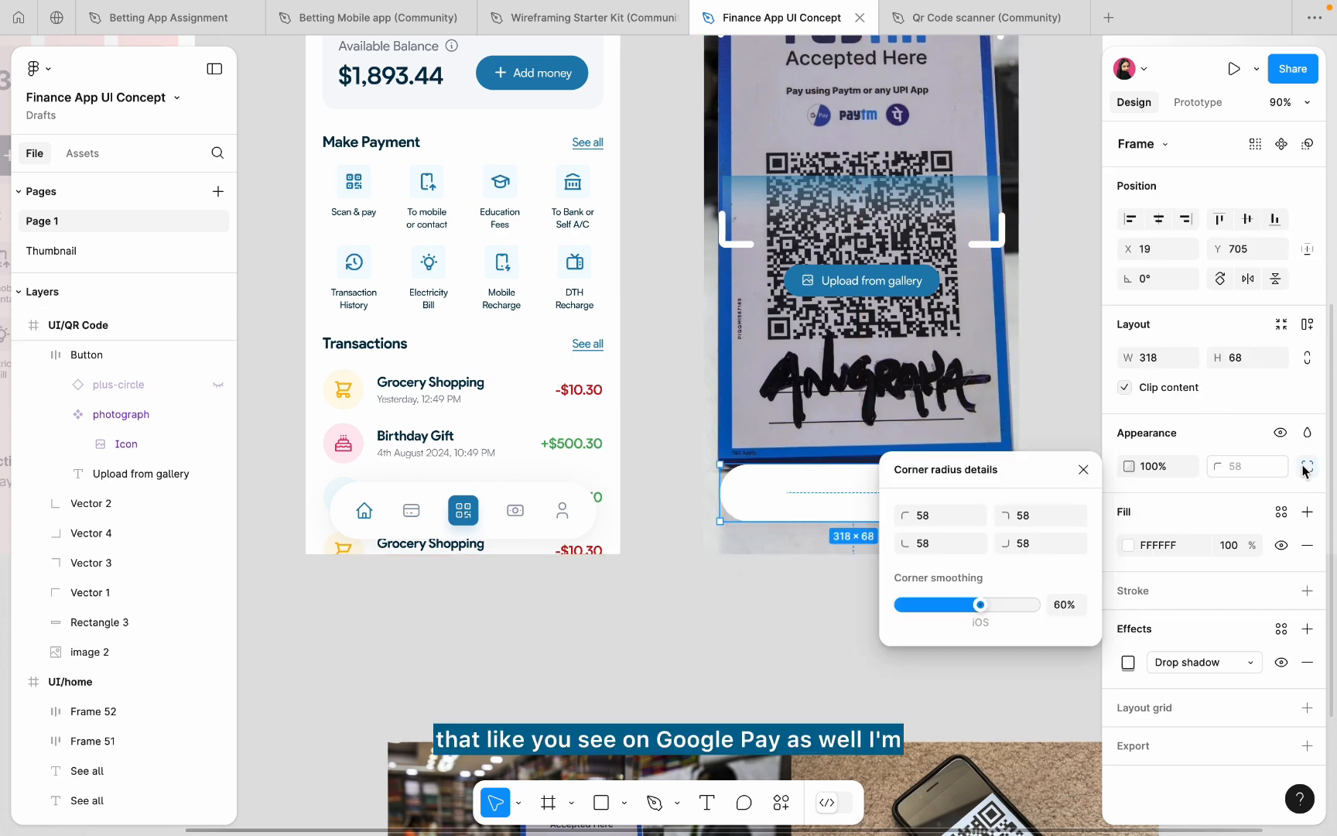
pyautogui.click(939, 544)
pyautogui.write('0')
pyautogui.press('Return')
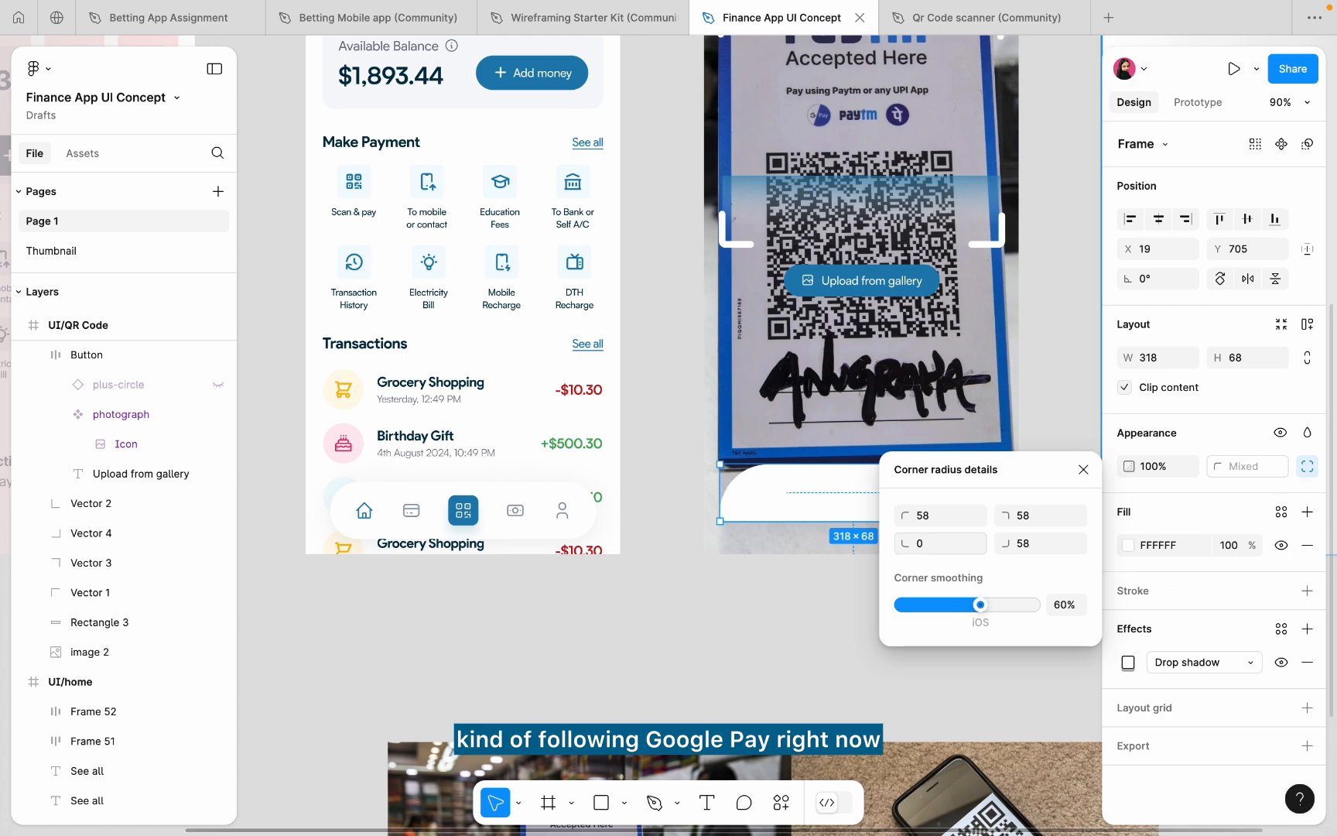
pyautogui.click(1022, 551)
pyautogui.write('0')
pyautogui.press('Return')
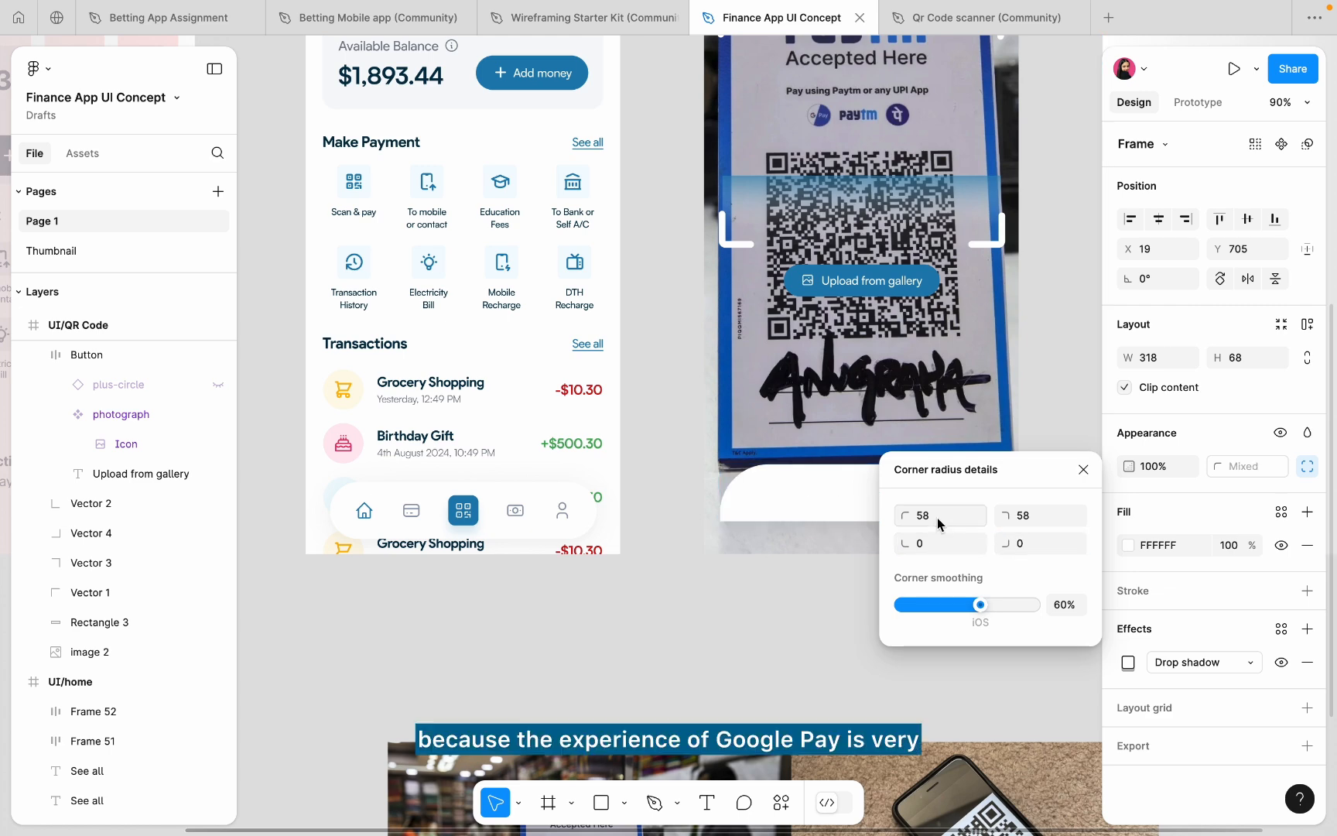
pyautogui.click(933, 517)
pyautogui.write('12')
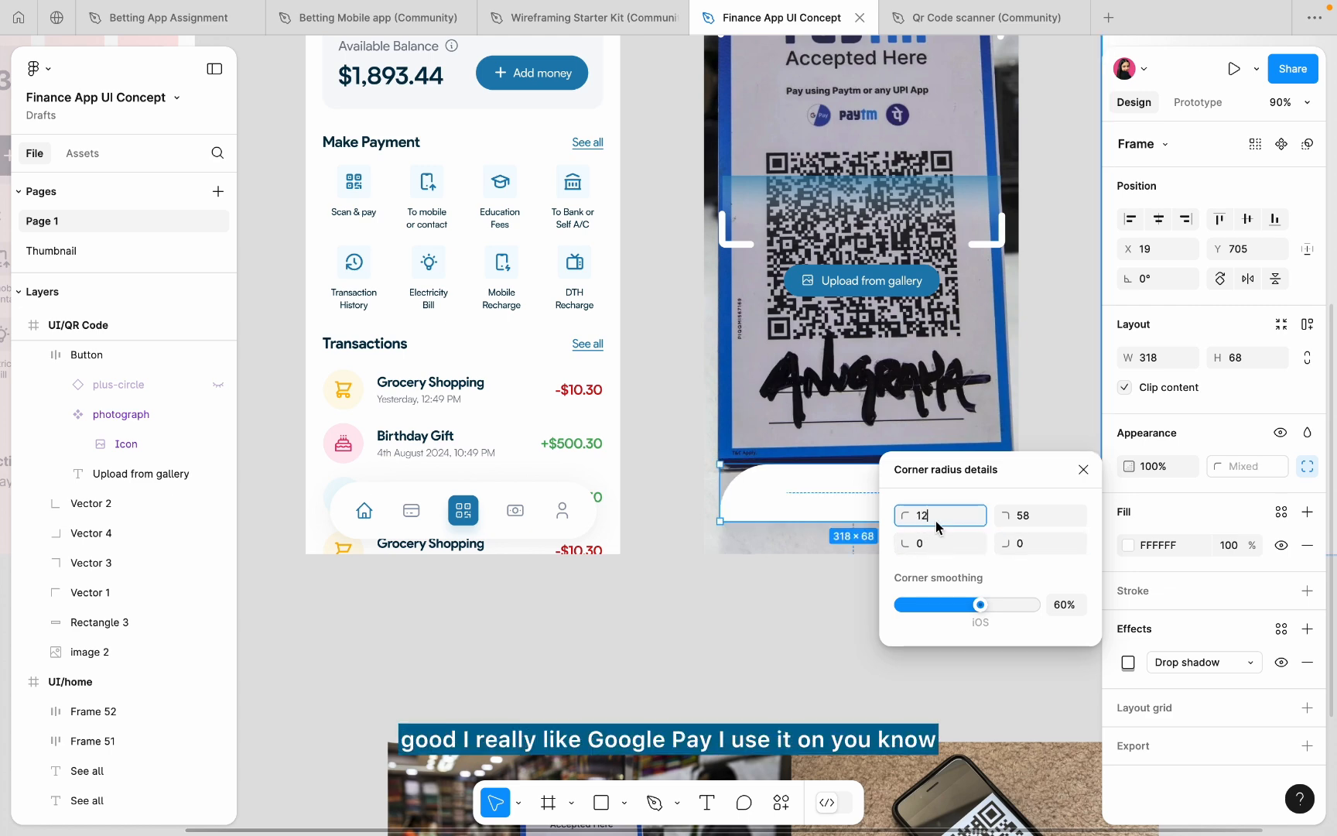
pyautogui.click(1037, 520)
pyautogui.write('12')
pyautogui.press('Return')
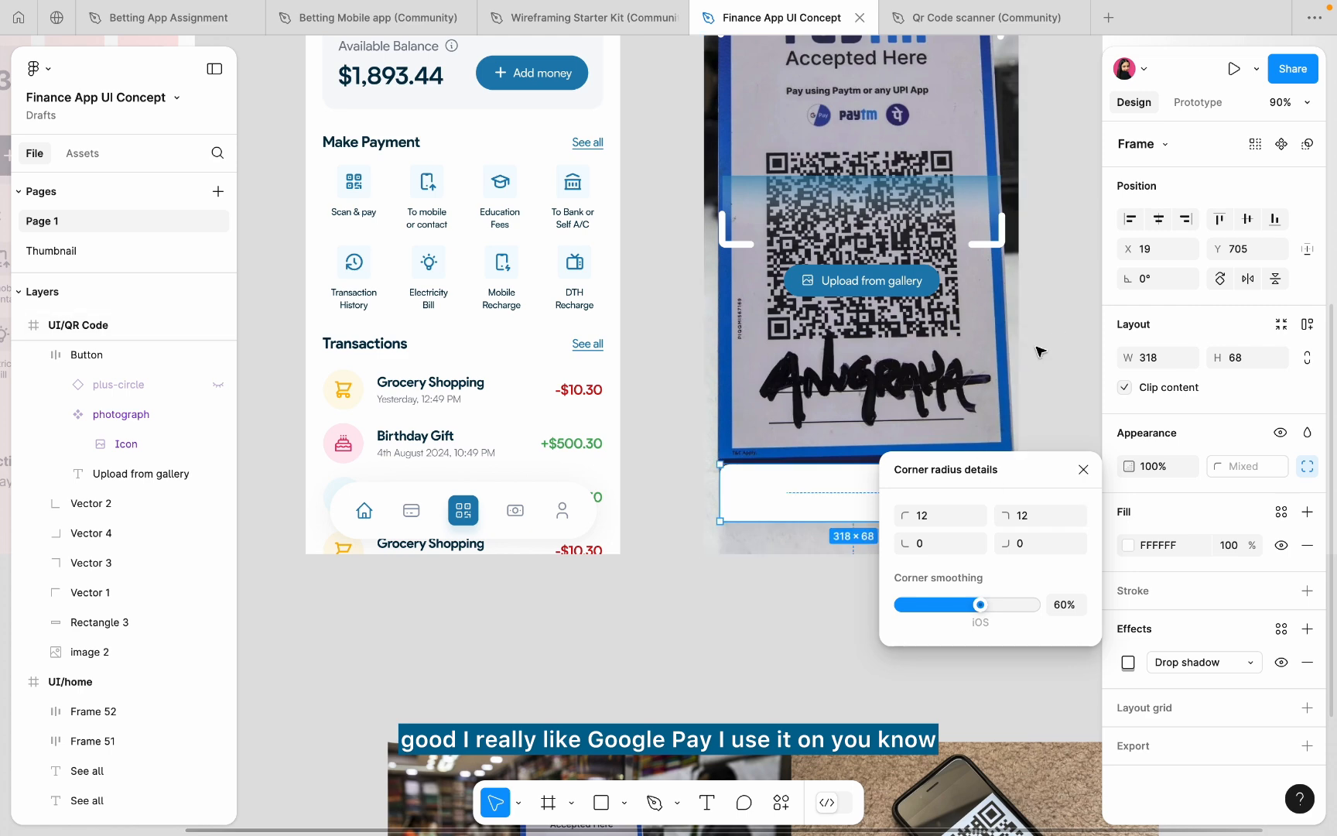
pyautogui.click(1029, 370)
# - Align the sheet to X 0 and resize it to 375×149
pyautogui.scroll(5, 1017, 442)
pyautogui.click(745, 535)
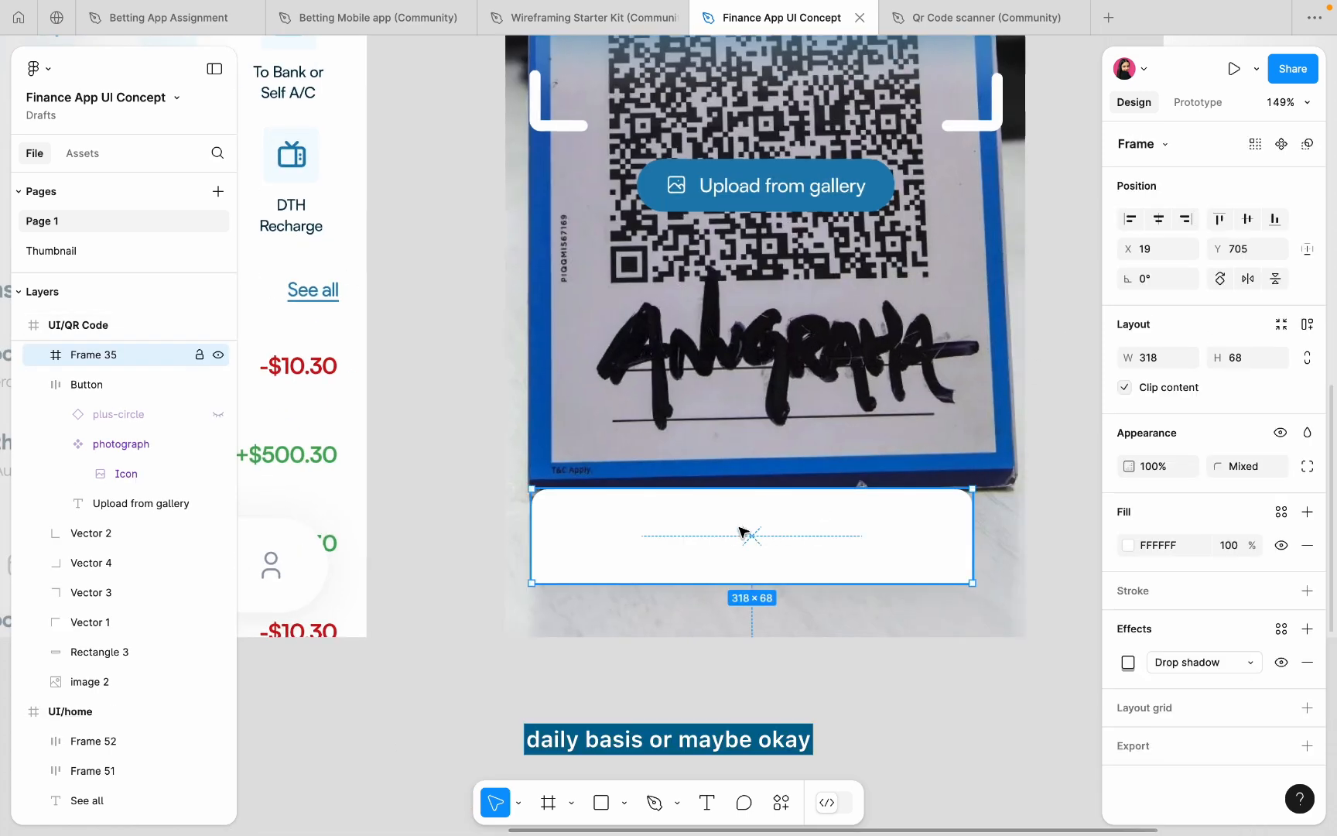
pyautogui.moveTo(731, 521); pyautogui.dragTo(714, 480)
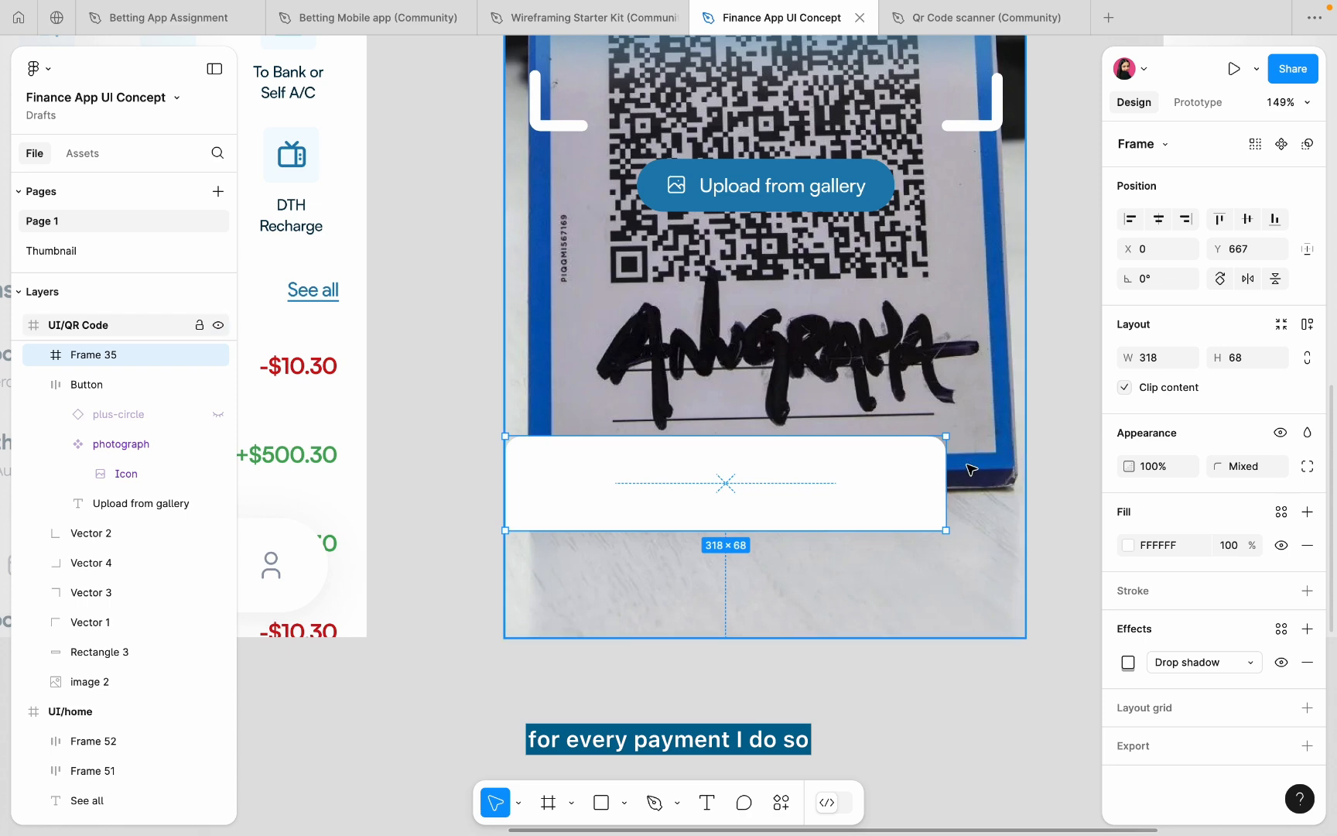
pyautogui.moveTo(947, 464); pyautogui.dragTo(1025, 464)
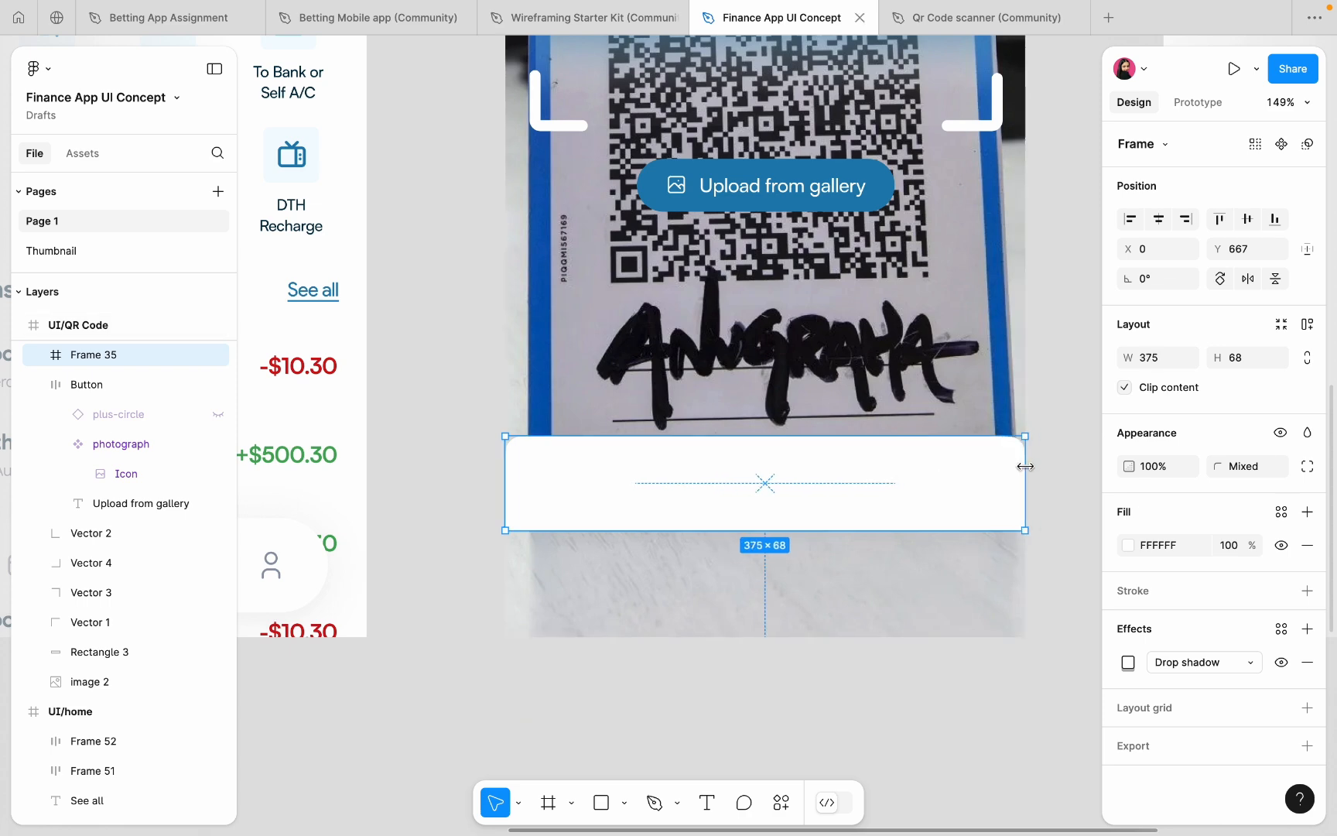
pyautogui.moveTo(875, 534); pyautogui.dragTo(878, 637)
# - Draw a 43×6 bar with corner radius 4, centred horizontally atop the sheet
pyautogui.click(876, 651)
pyautogui.scroll(-5, 877, 651)
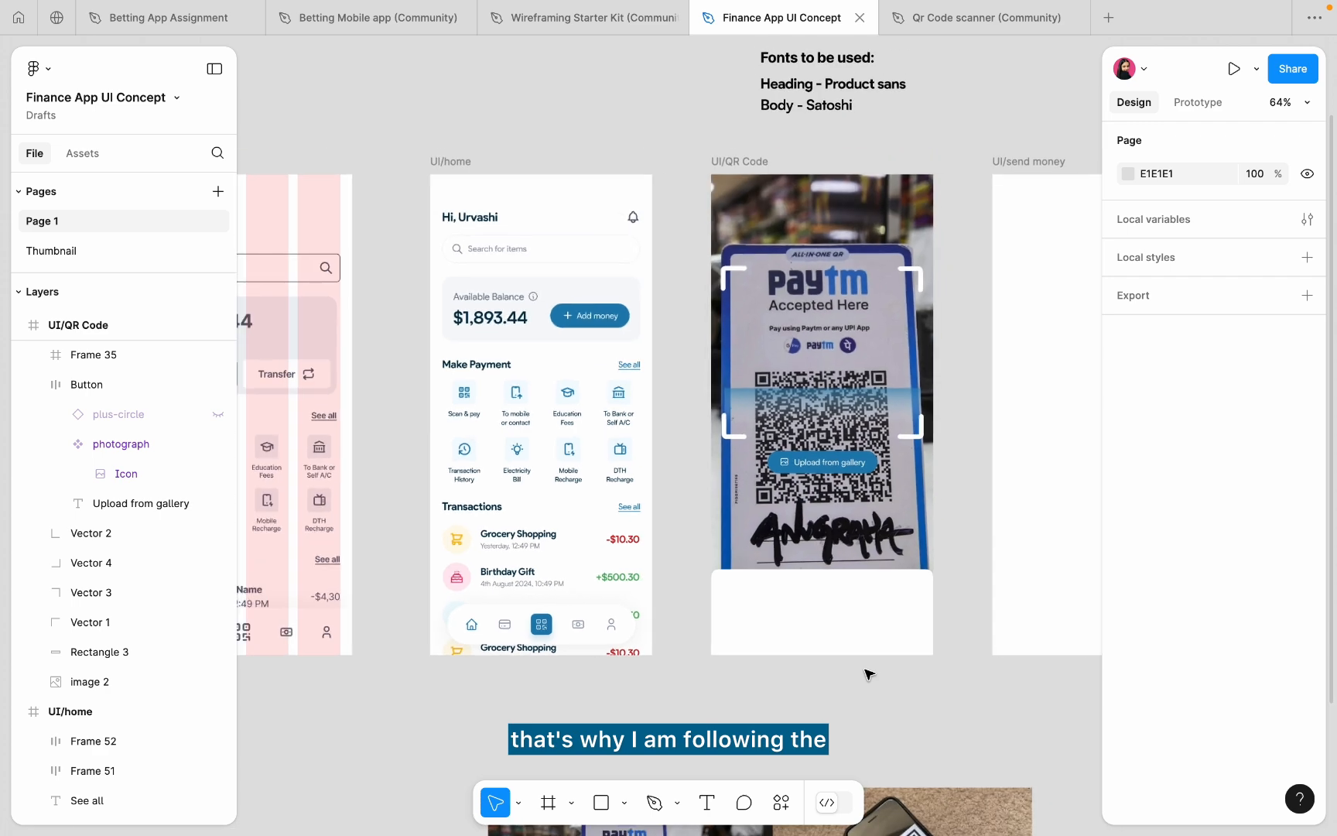
pyautogui.scroll(1, 872, 589)
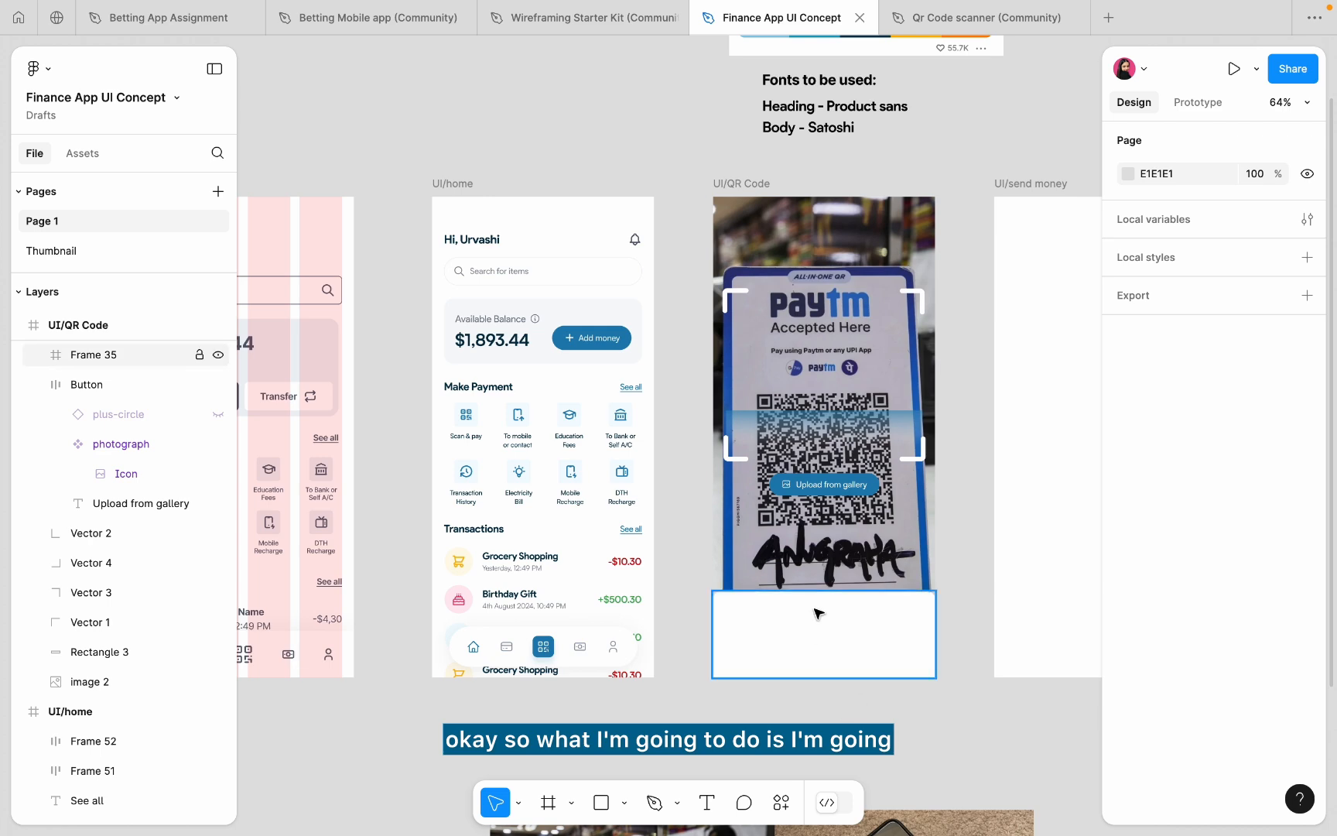
pyautogui.scroll(5, 815, 612)
pyautogui.press('r')
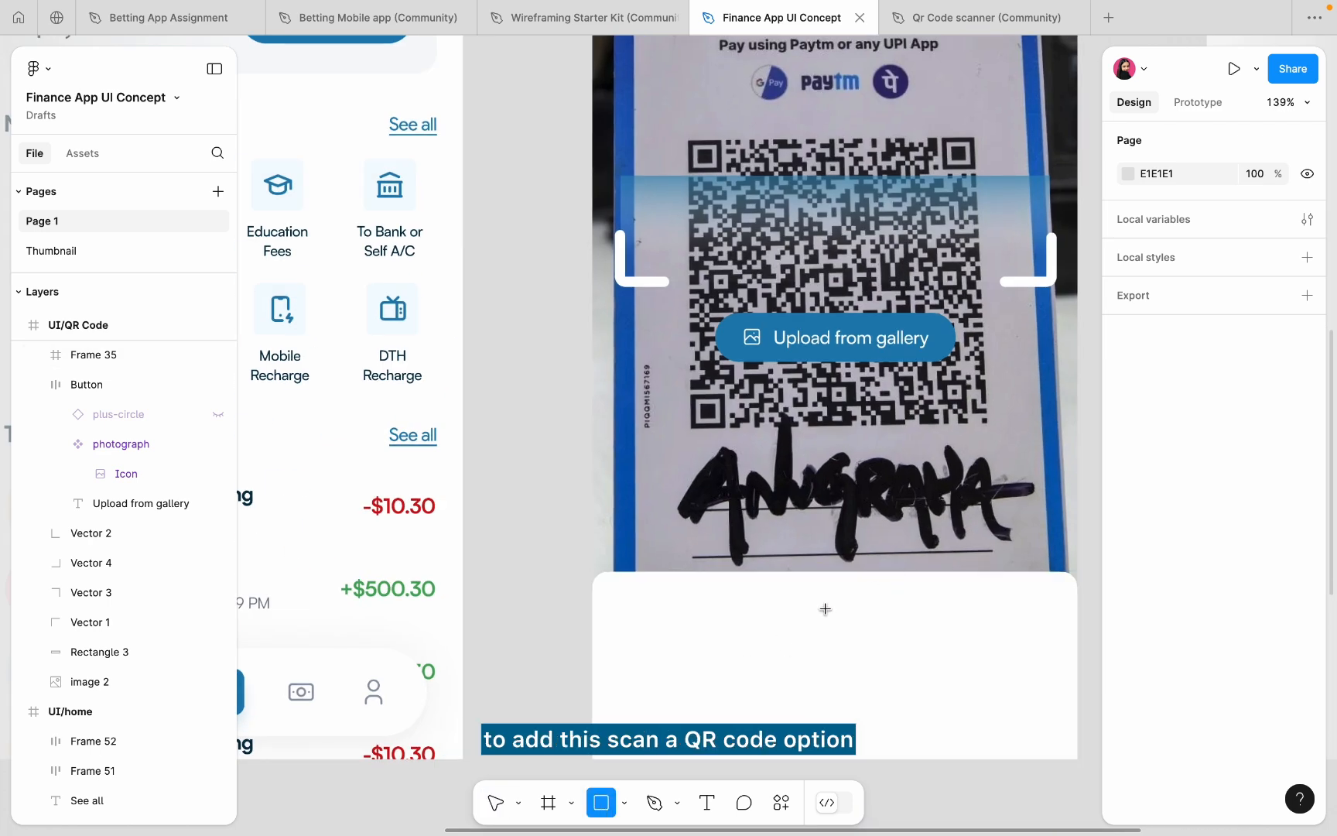
pyautogui.scroll(3, 825, 609)
pyautogui.moveTo(799, 580); pyautogui.dragTo(880, 593)
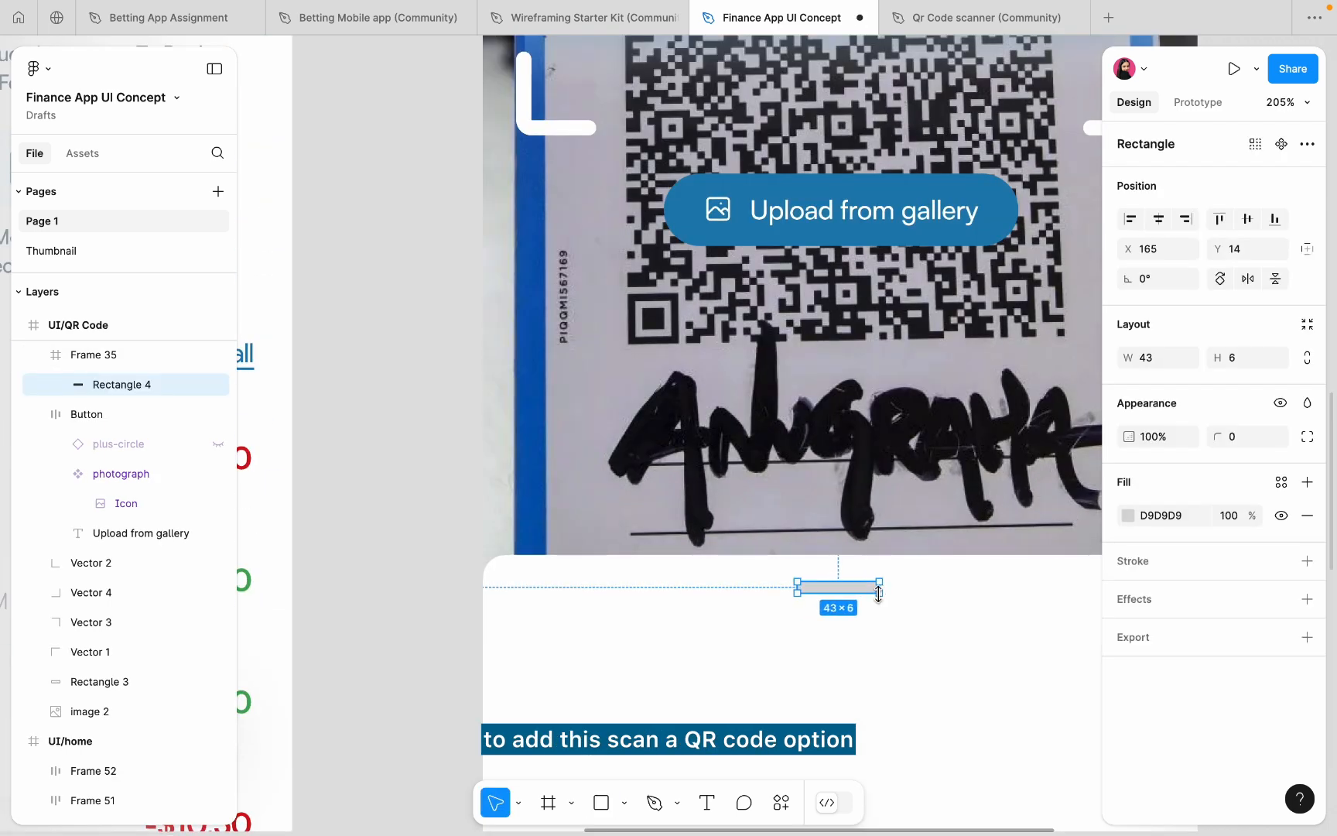
pyautogui.click(1239, 441)
pyautogui.write('4')
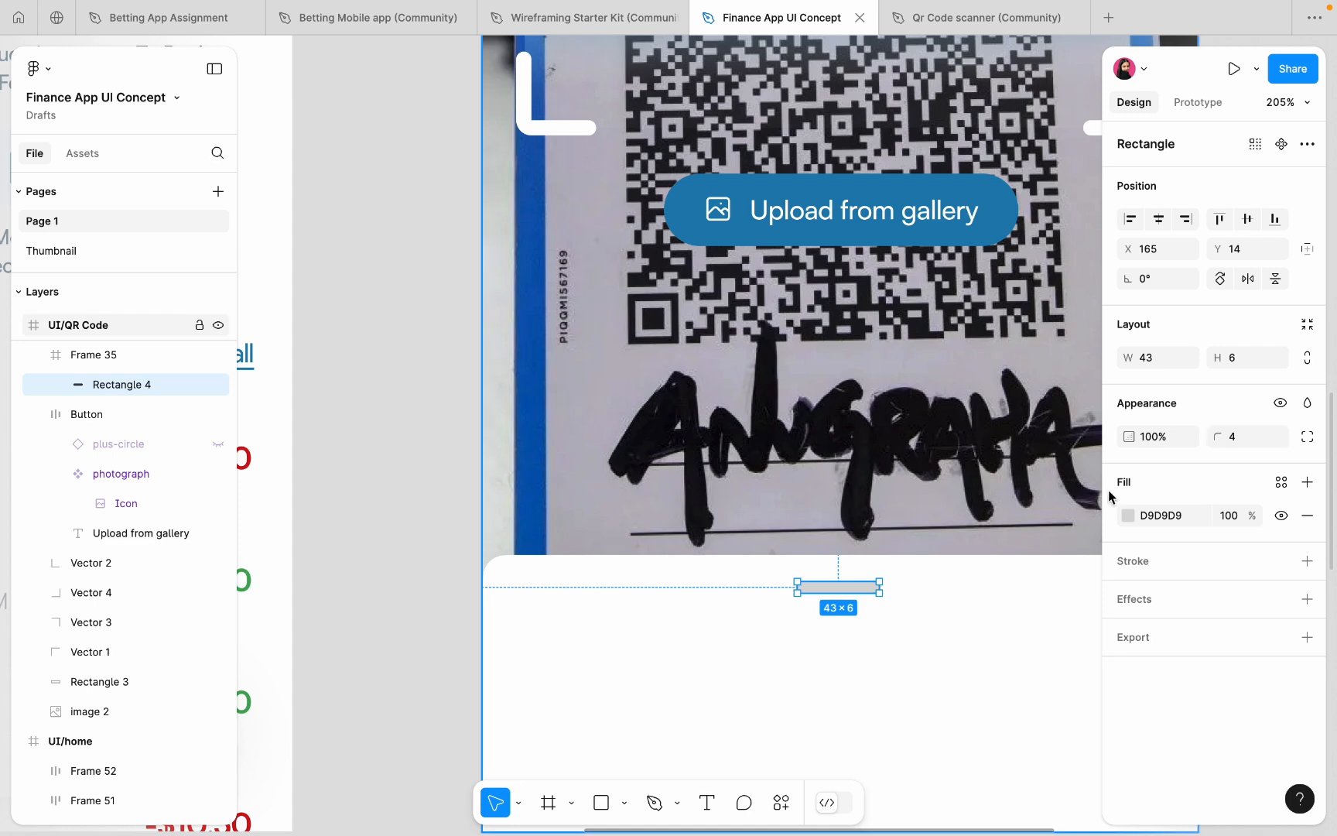
pyautogui.click(1158, 219)
pyautogui.scroll(4, 852, 585)
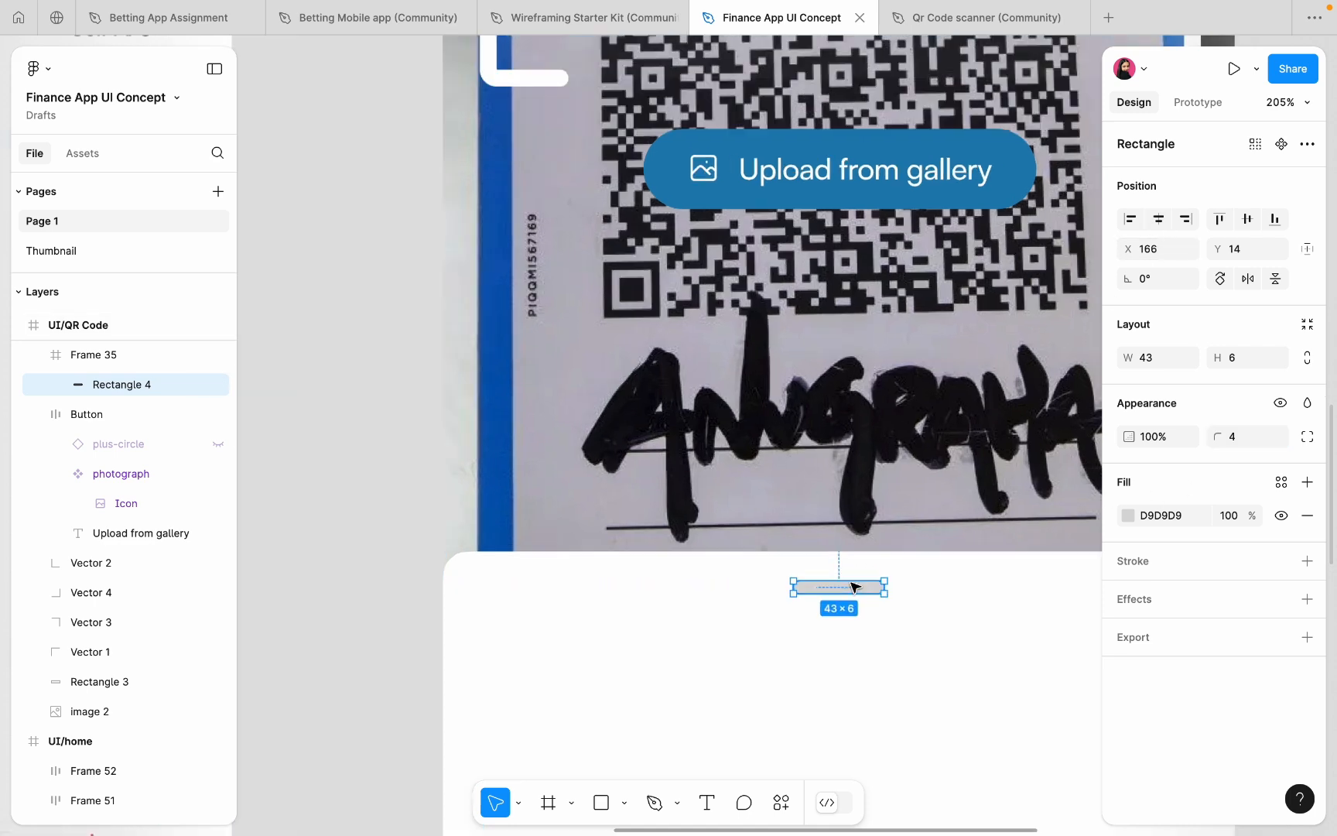
pyautogui.moveTo(835, 596); pyautogui.dragTo(835, 591)
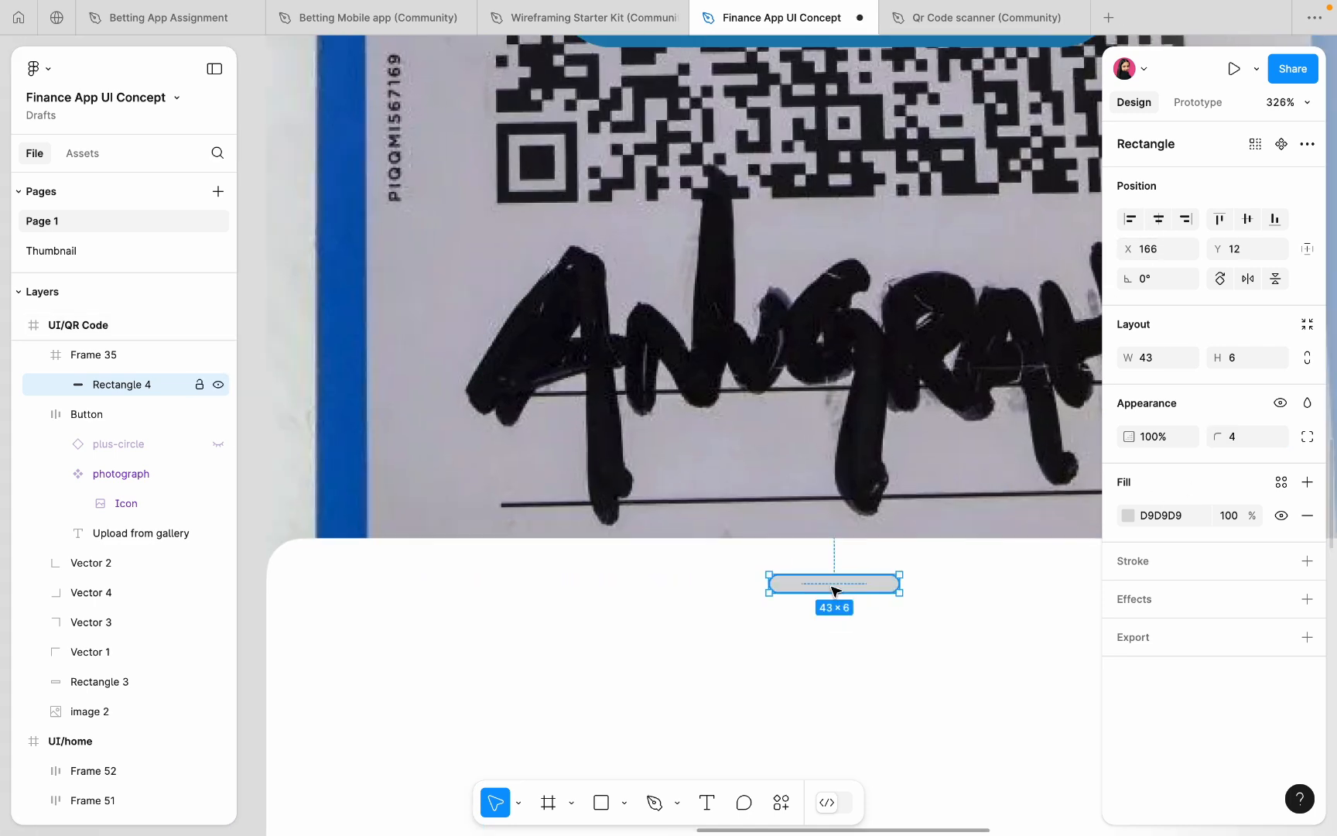
# - Give the grab handle a light grey EEEEEE fill
pyautogui.click(1128, 516)
pyautogui.moveTo(907, 396); pyautogui.dragTo(868, 387)
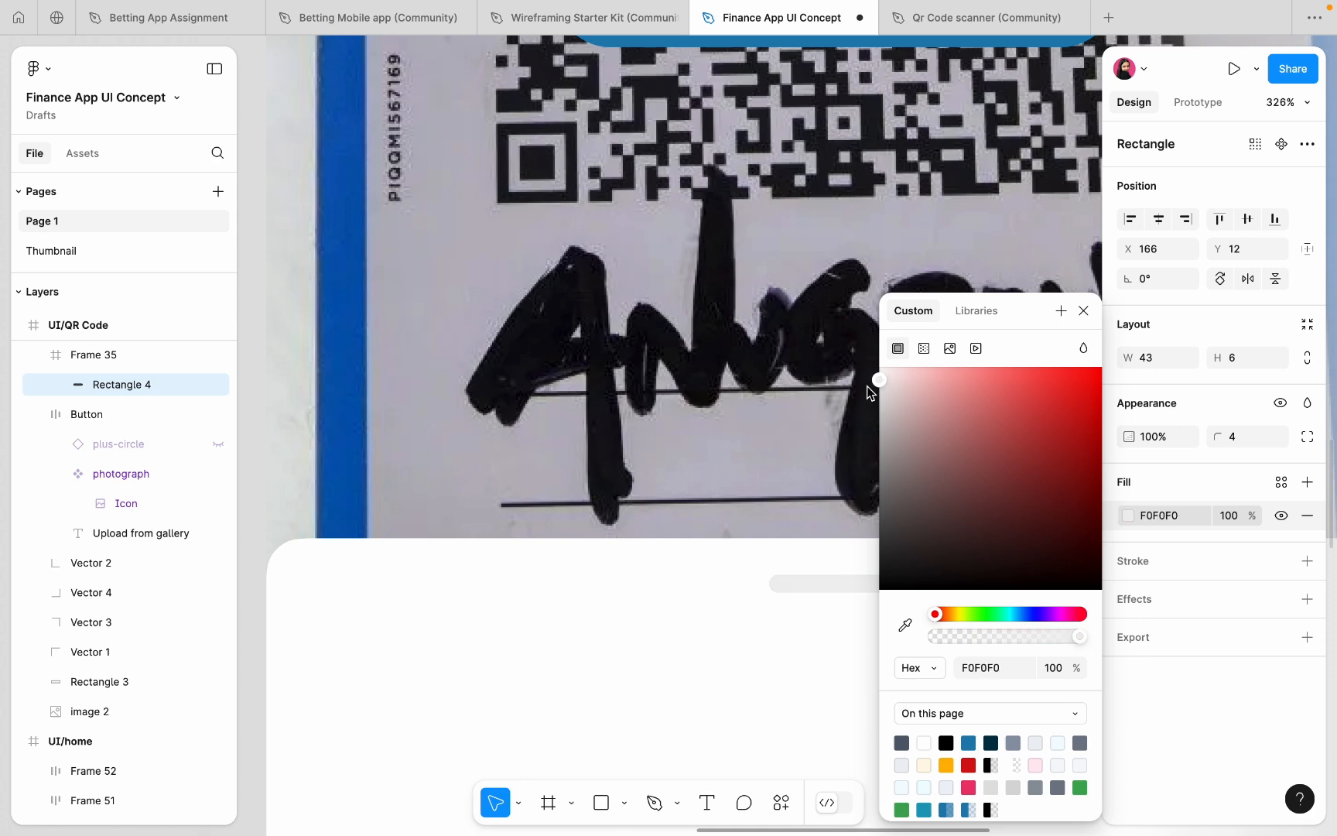
pyautogui.scroll(-5, 716, 414)
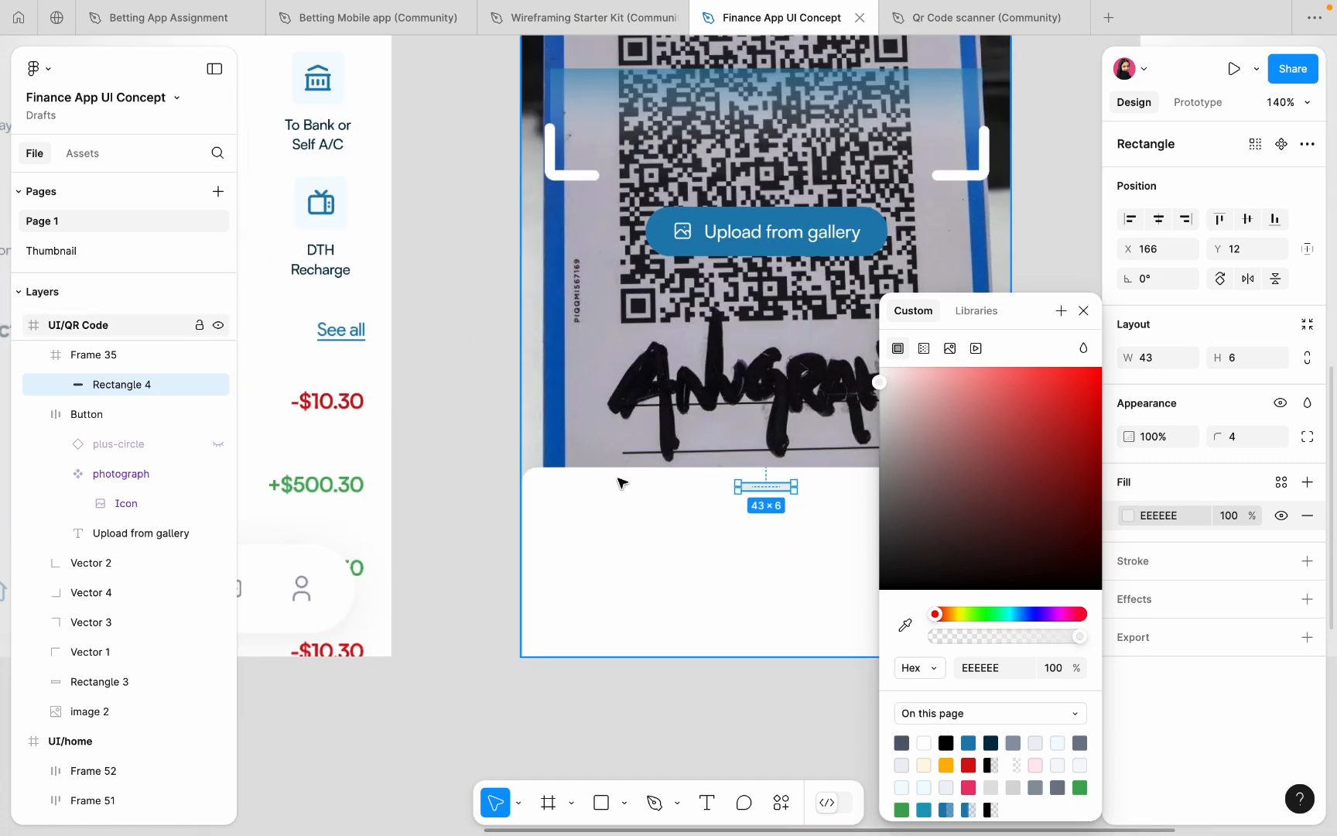
pyautogui.click(466, 466)
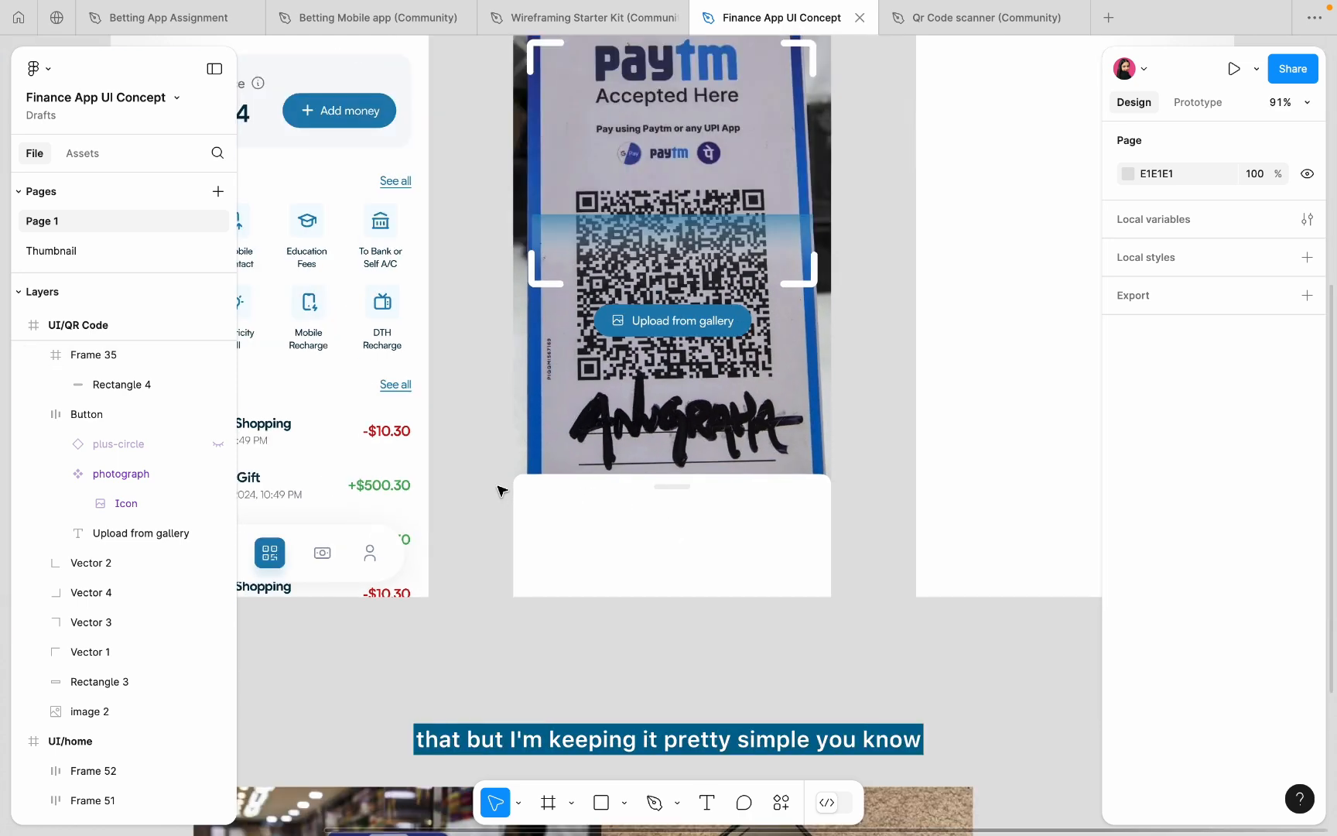
# - Copy the Make Payment heading from the home screen into the bottom sheet
pyautogui.scroll(-3, 499, 486)
pyautogui.hscroll(-3, 498, 486)
pyautogui.click(336, 168)
pyautogui.doubleClick(335, 167)
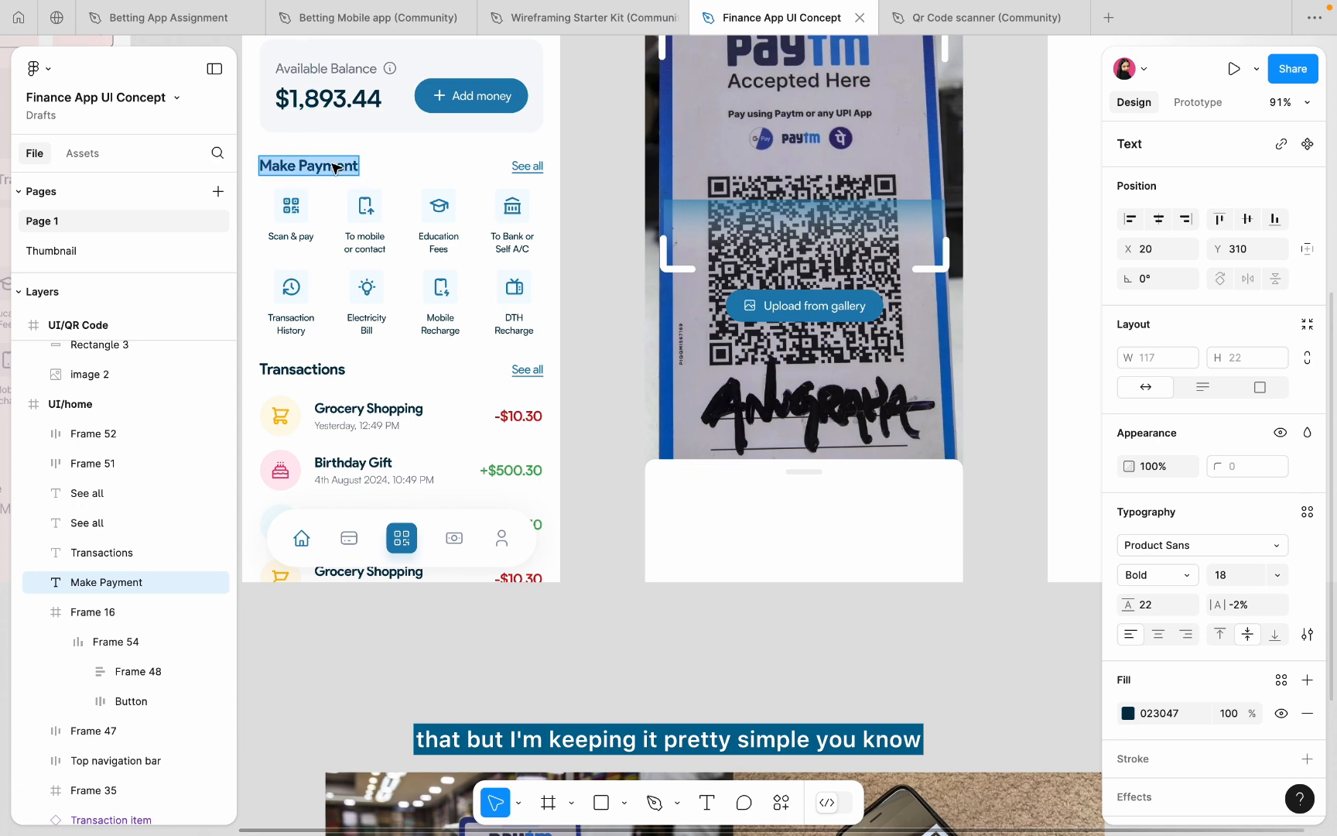
pyautogui.press('Escape')
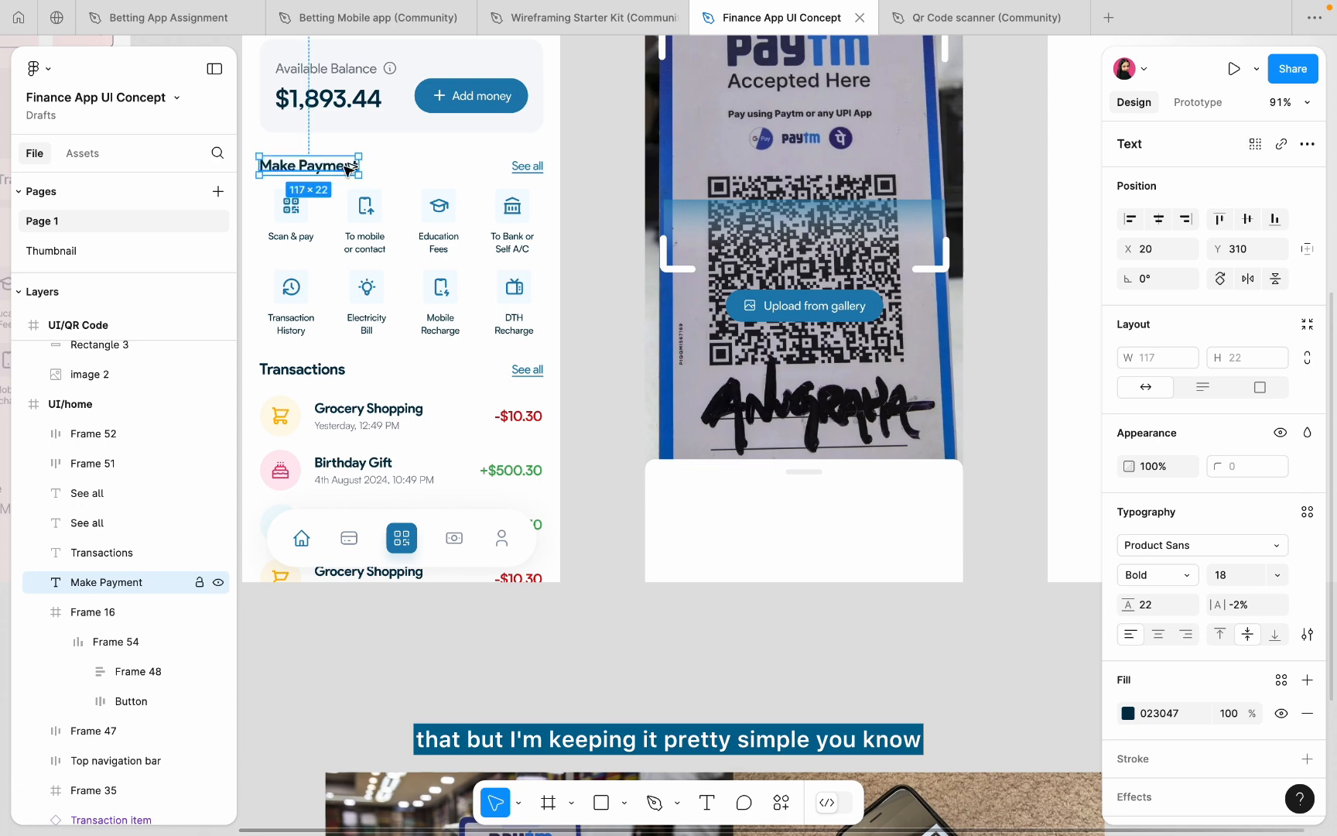
pyautogui.moveTo(350, 169); pyautogui.dragTo(837, 516)
# - Retype it as 'Scan any QR code to pay', set size 20 and centre it horizontally
pyautogui.scroll(2, 832, 517)
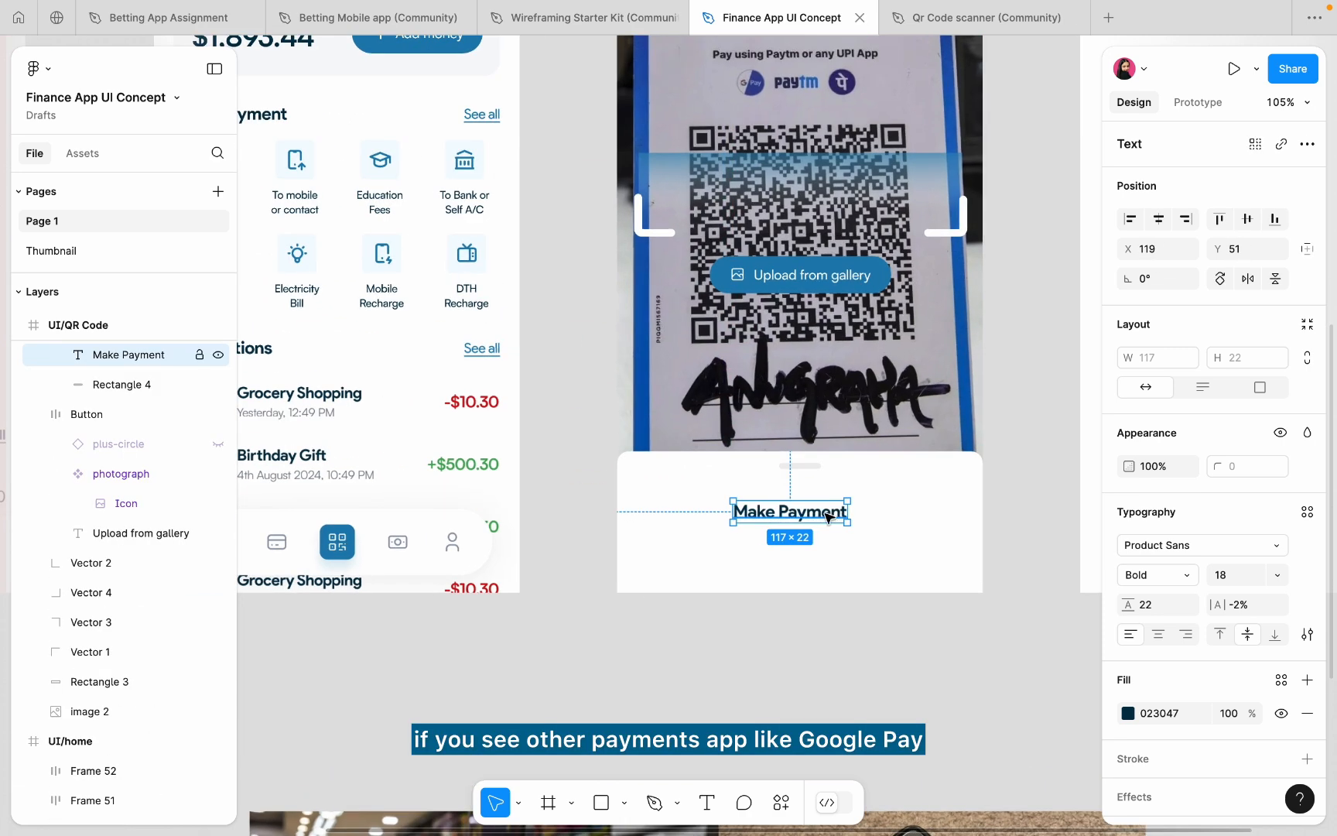
pyautogui.doubleClick(826, 515)
pyautogui.write('Scan any')
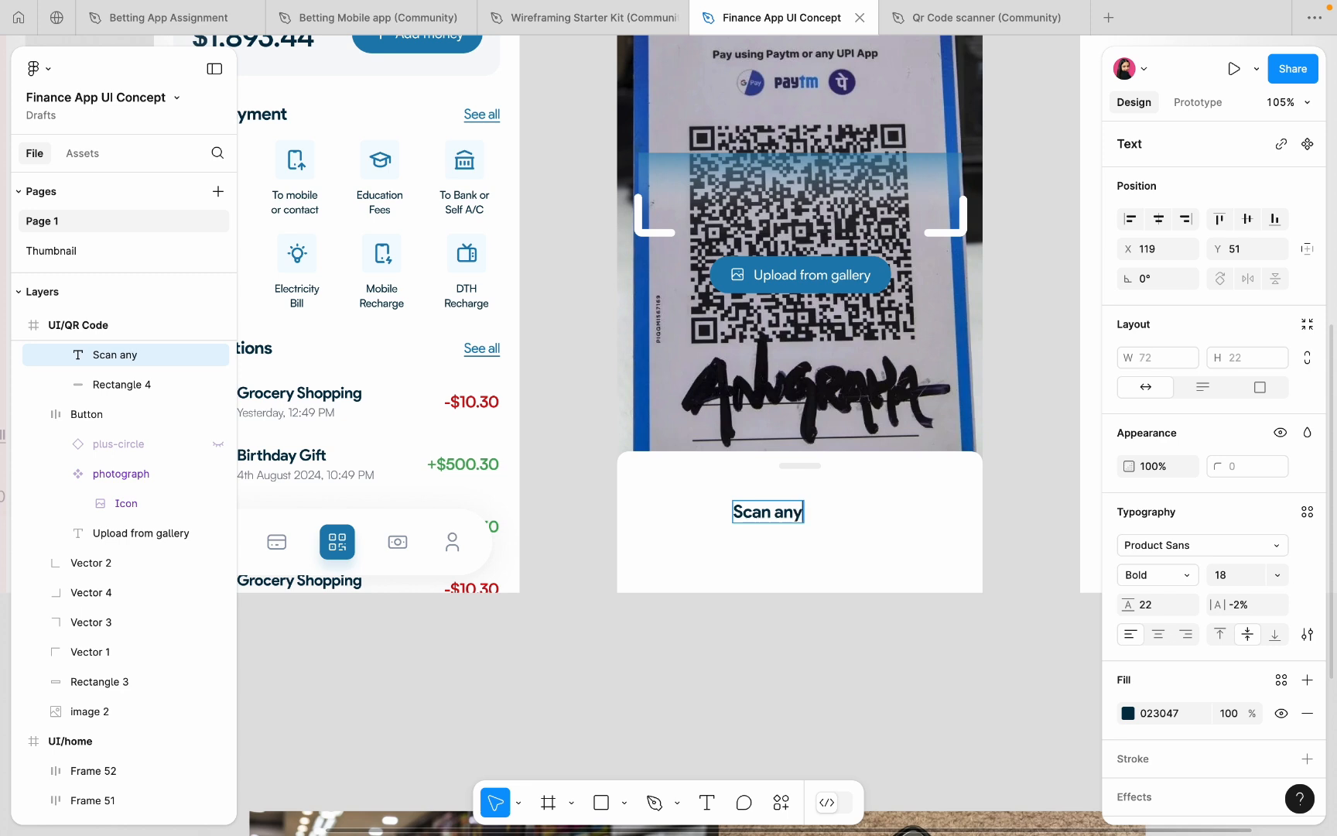
pyautogui.write('QR')
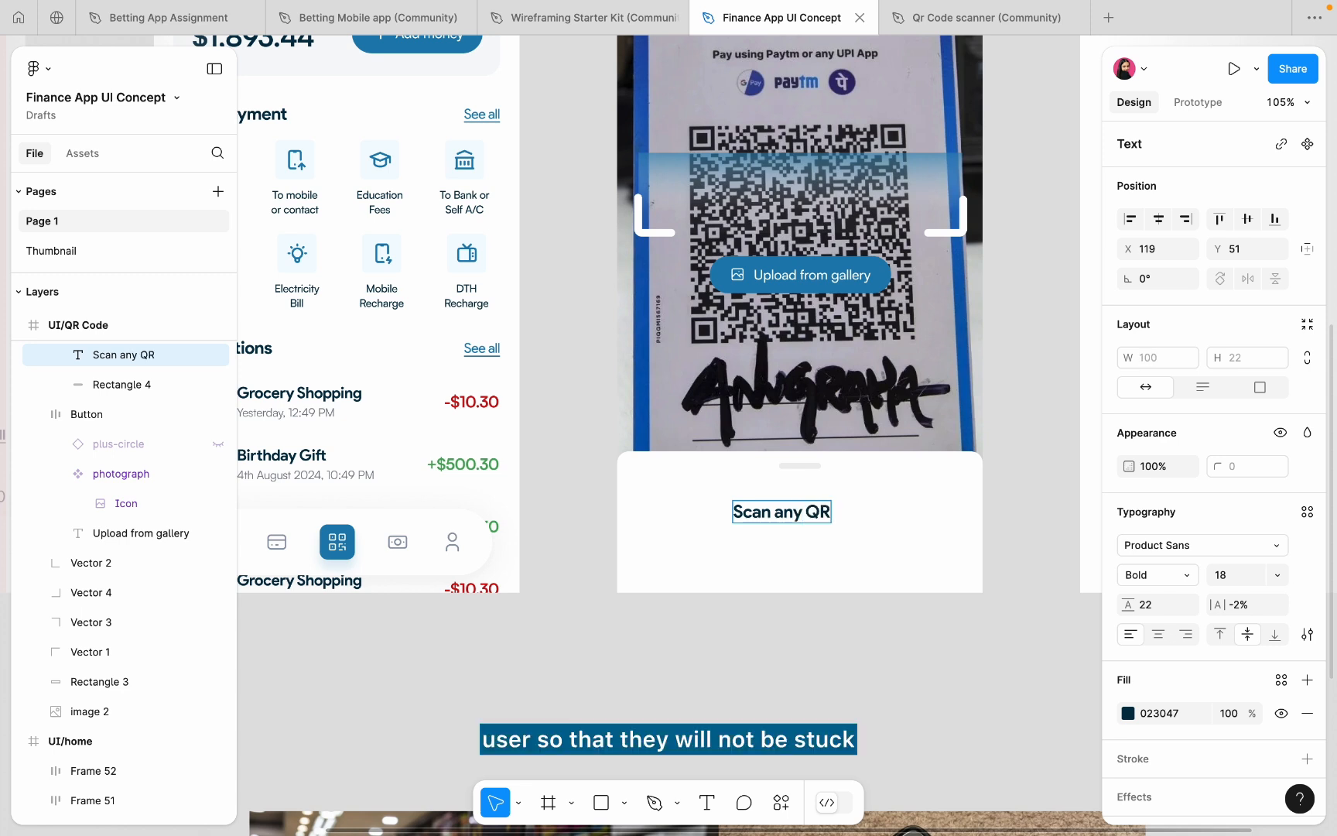
pyautogui.write(' code to pay')
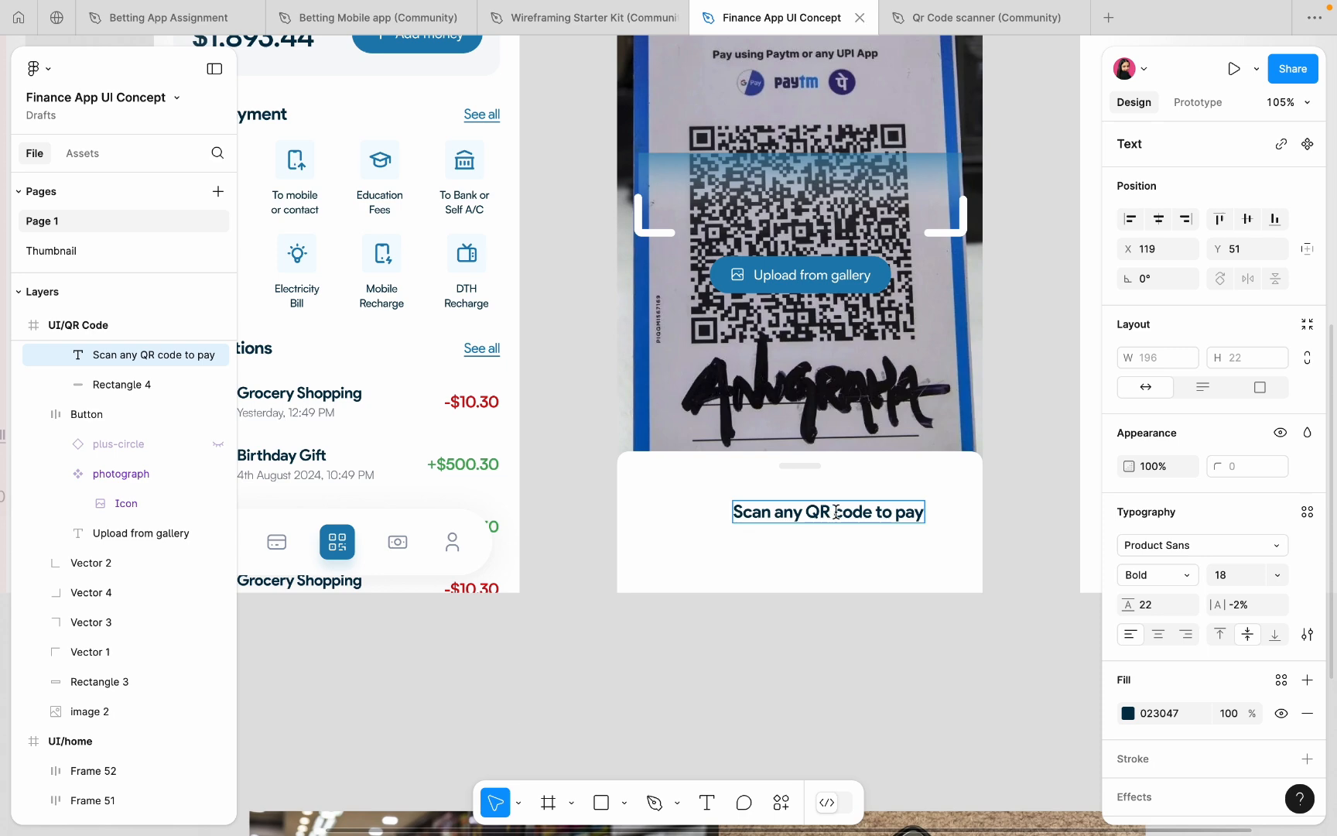
pyautogui.press('Escape')
pyautogui.moveTo(794, 513); pyautogui.dragTo(774, 501)
pyautogui.scroll(5, 774, 501)
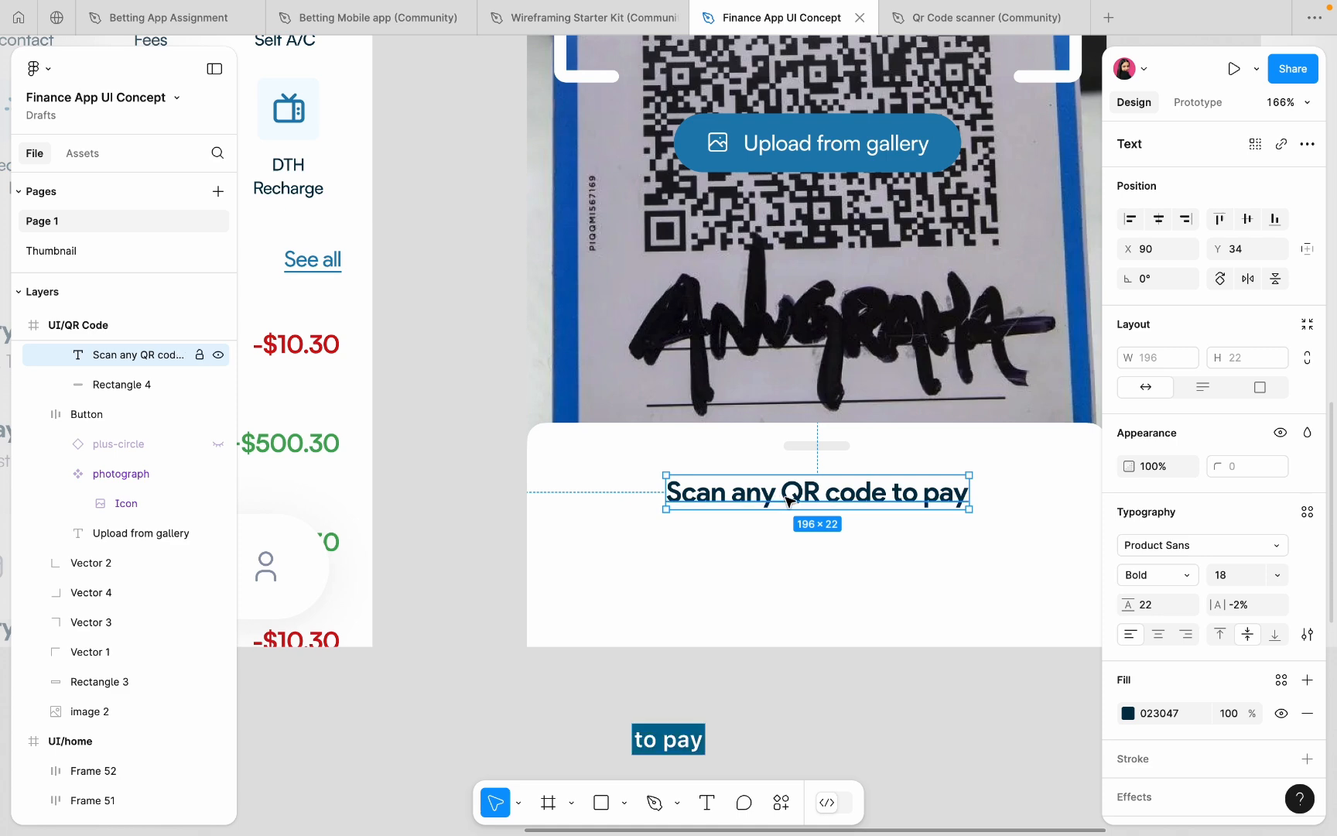
pyautogui.click(1229, 576)
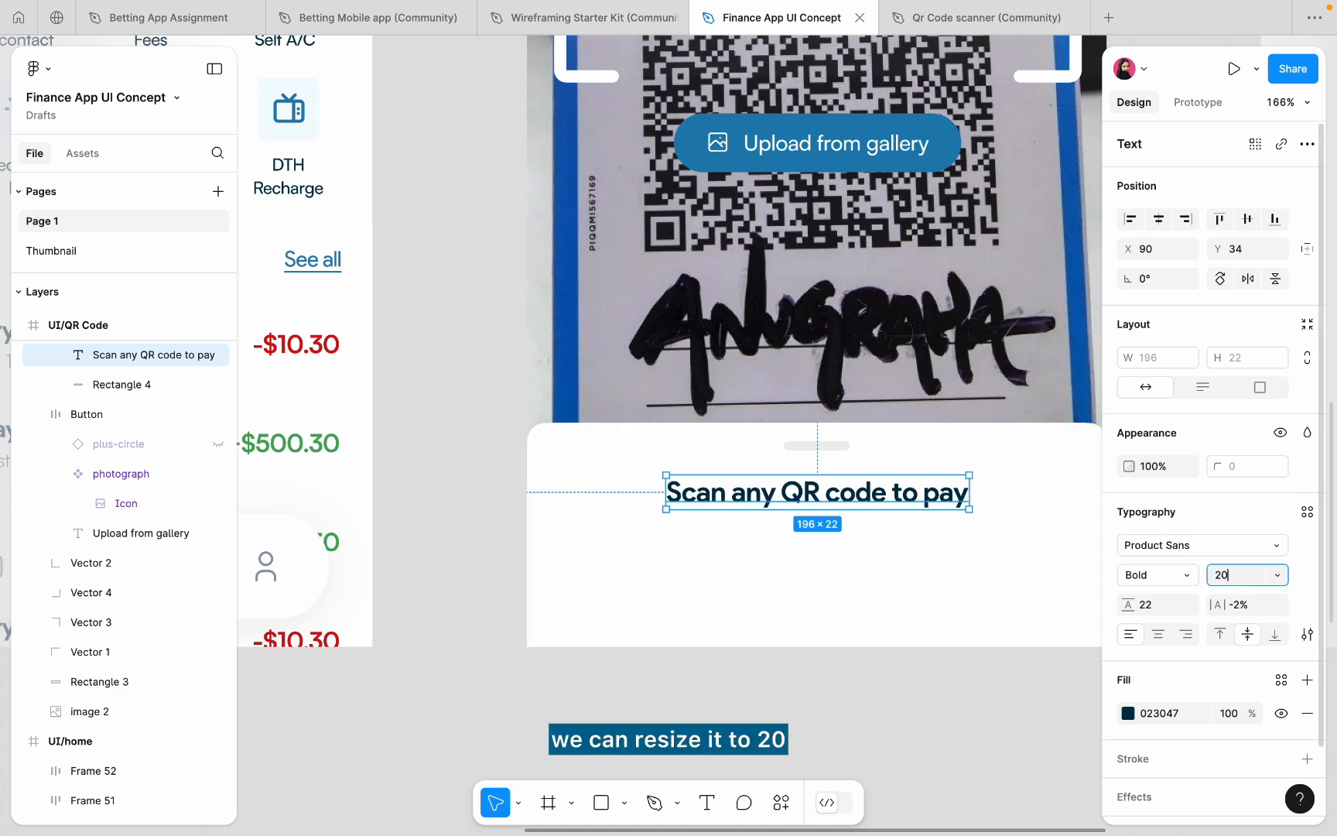
pyautogui.press('Return')
pyautogui.click(1157, 219)
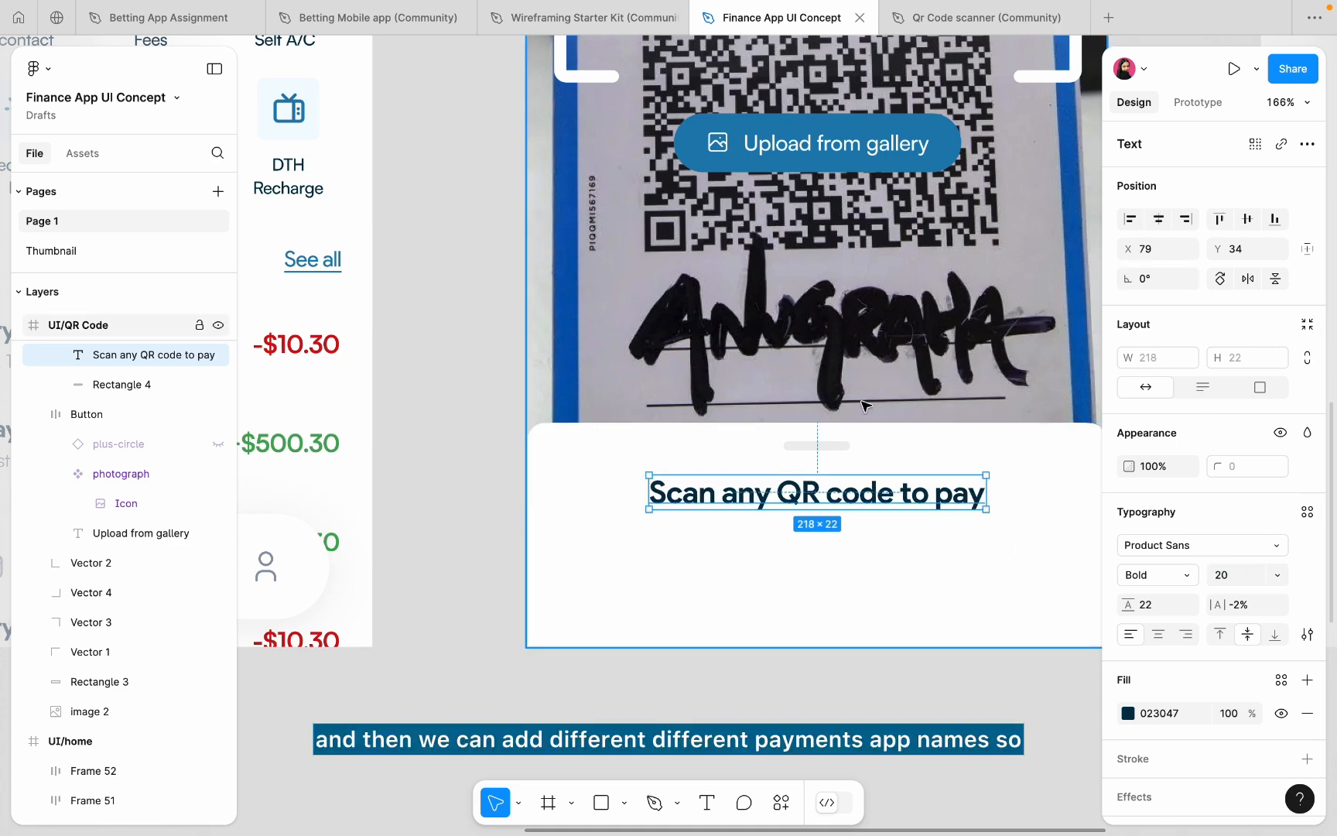
# - Duplicate the title below itself, retype it as 'Google pay' at size 16
pyautogui.keyDown('alt'); pyautogui.moveTo(805, 515); pyautogui.dragTo(805, 537); pyautogui.keyUp('alt')
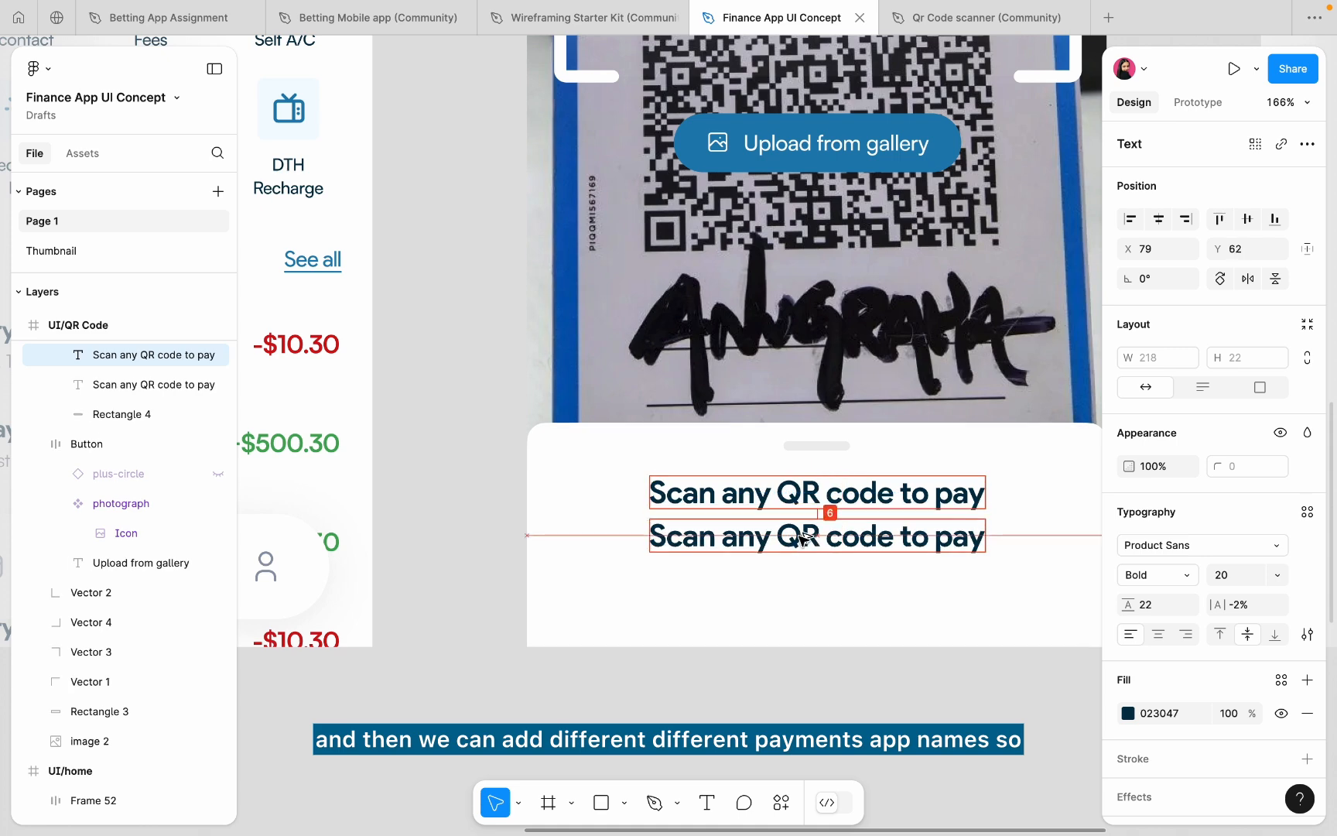
pyautogui.doubleClick(799, 537)
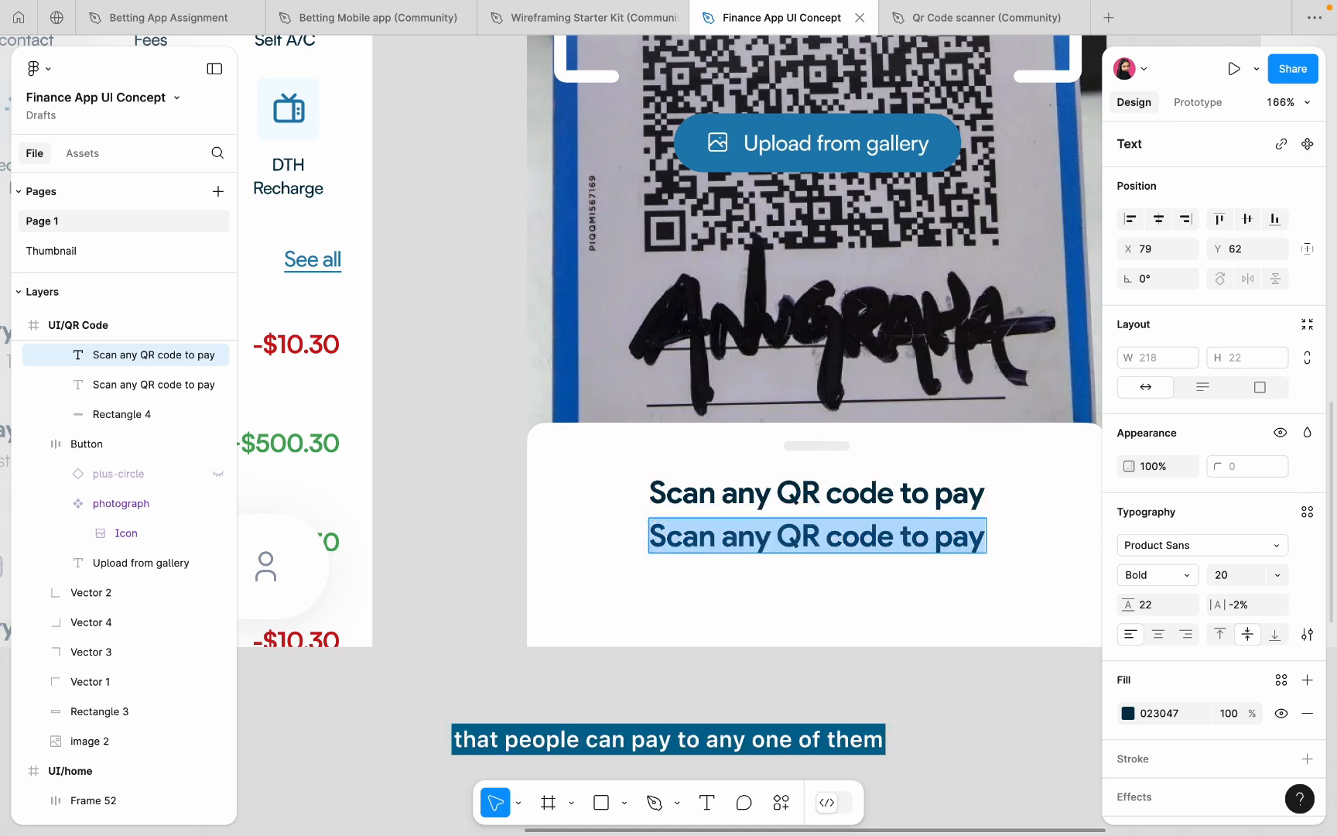
pyautogui.write('Google pay')
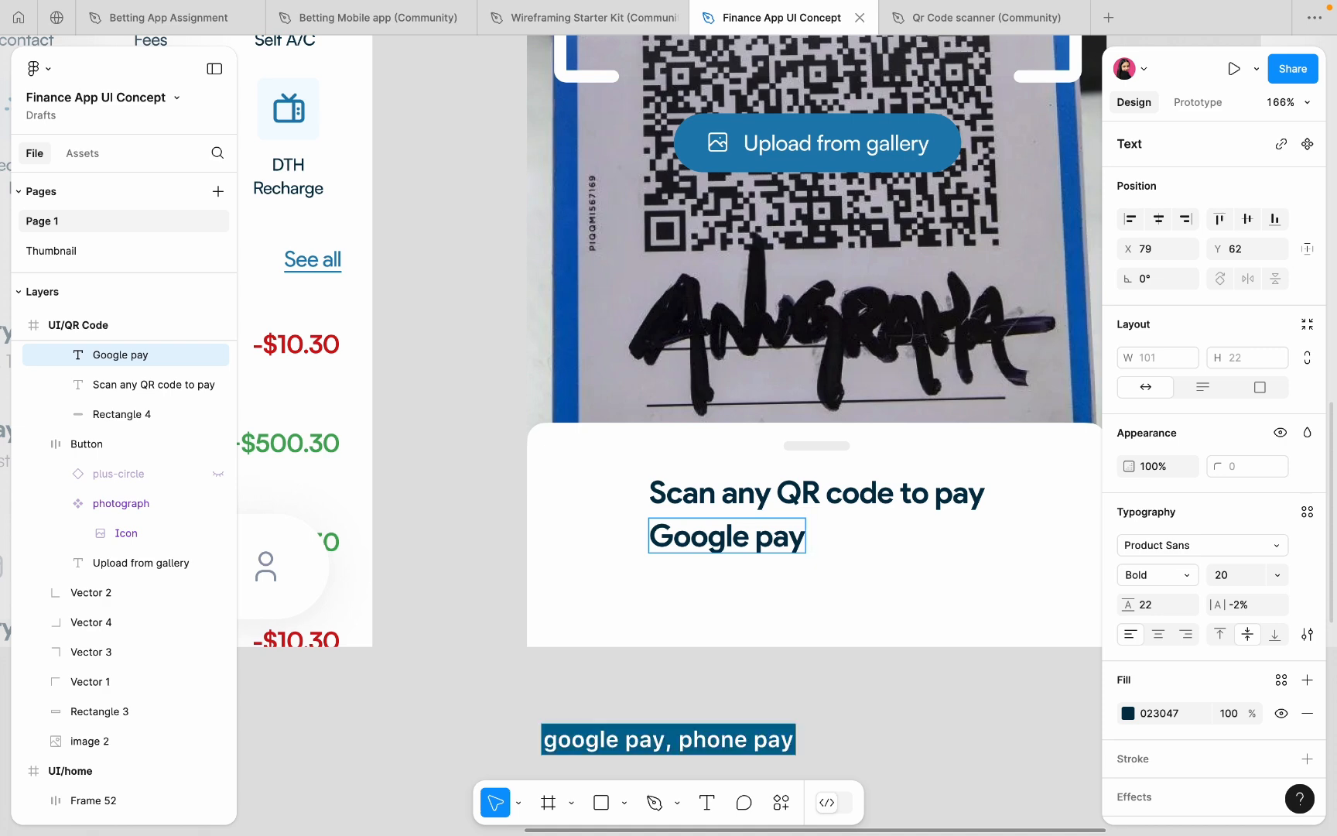
pyautogui.press('Escape')
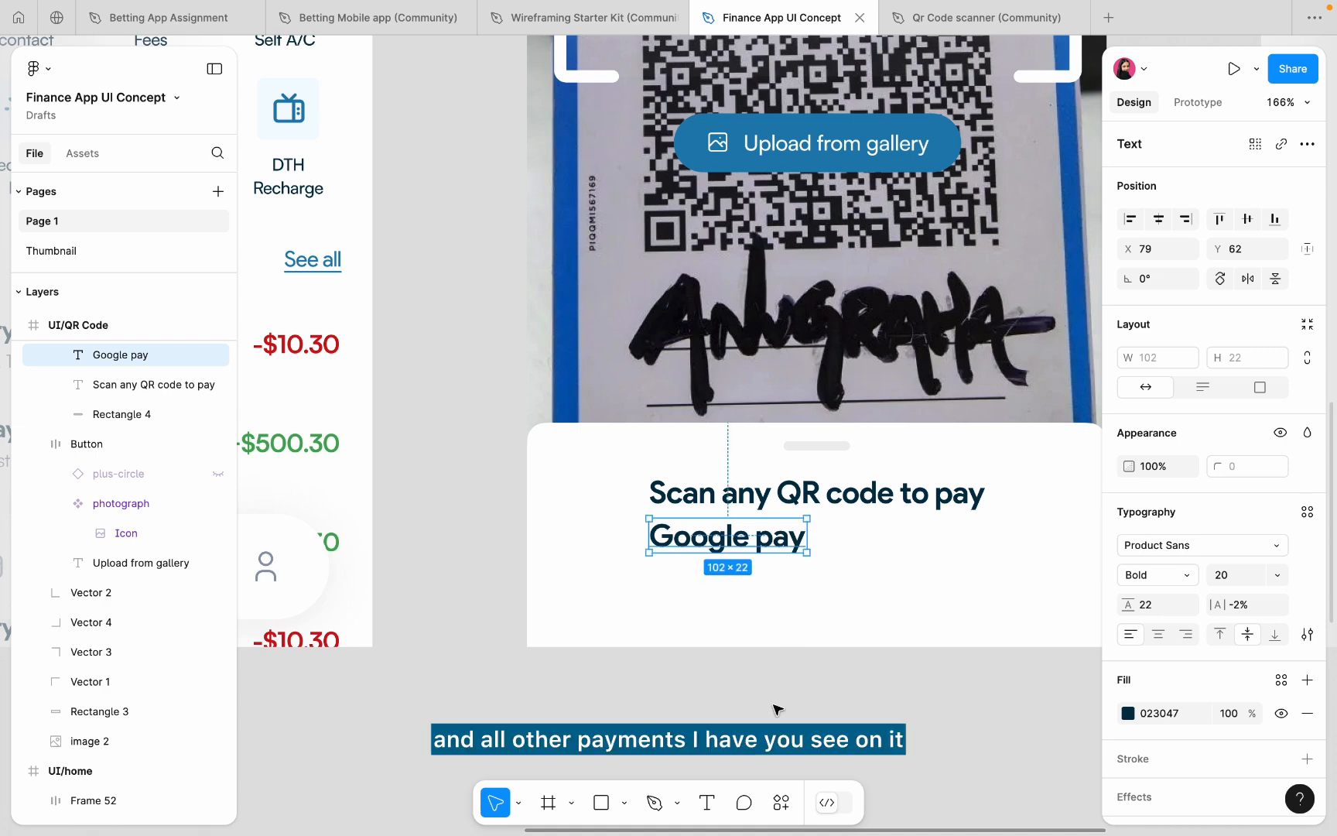
pyautogui.click(1239, 573)
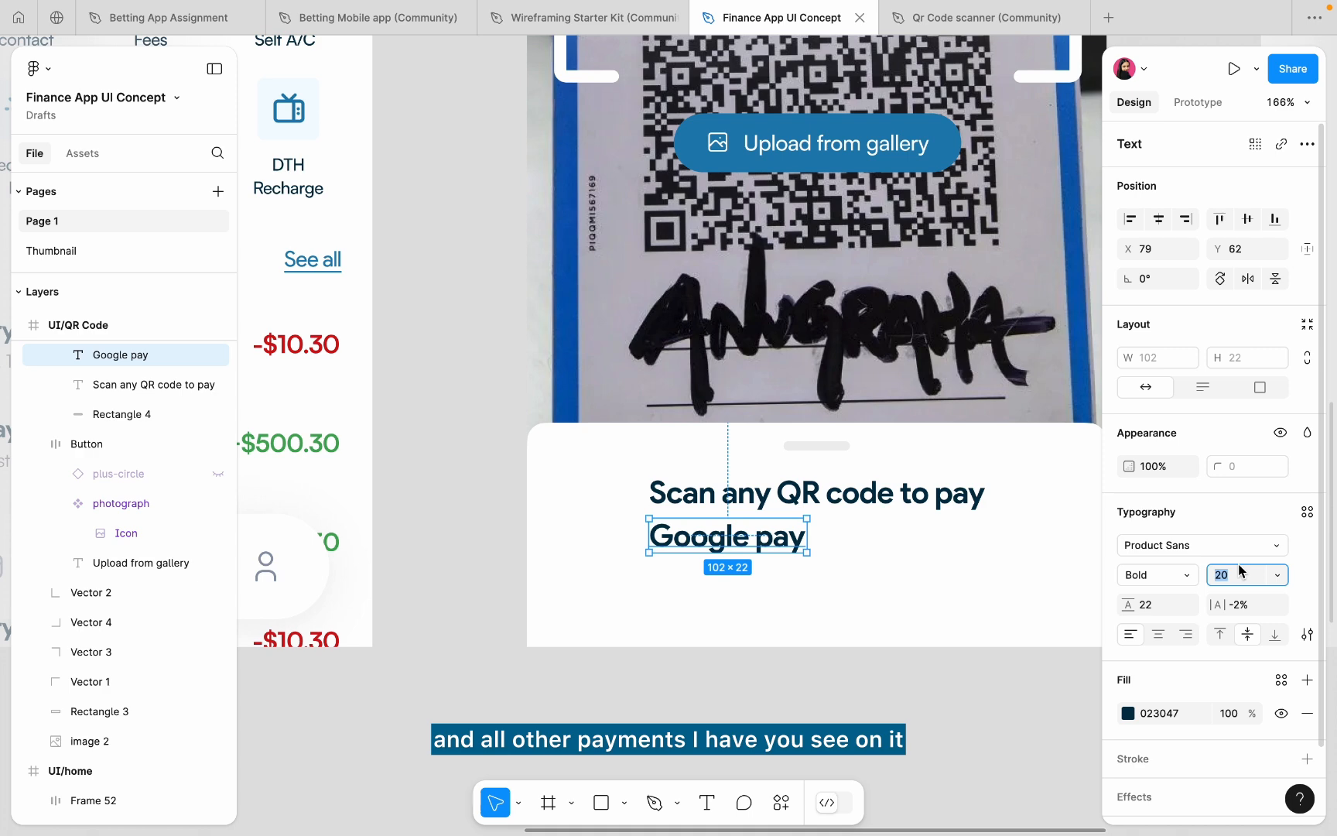
pyautogui.write('16')
pyautogui.press('Return')
# - Make 'Google pay' Satoshi Regular with Auto line height and shift it left
pyautogui.click(1163, 581)
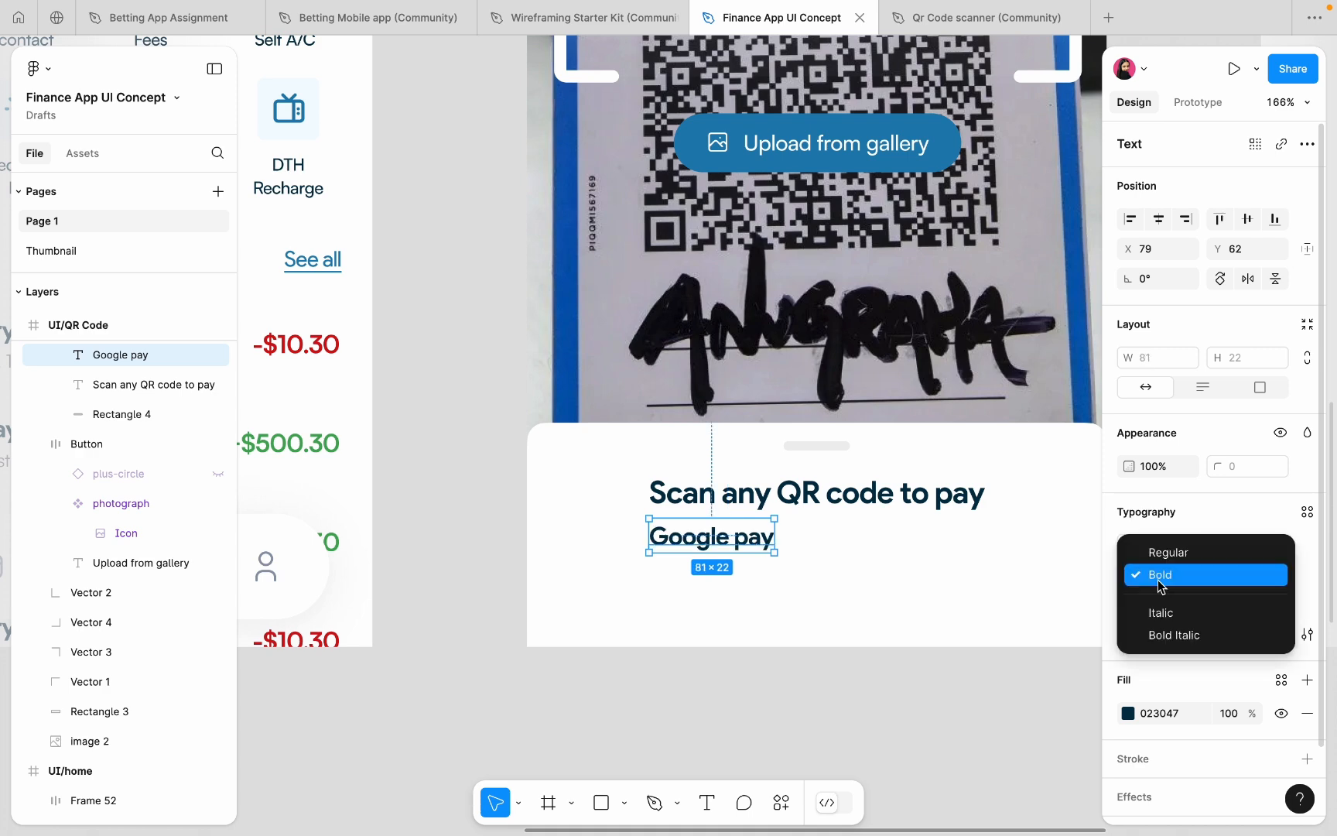
pyautogui.click(1163, 554)
pyautogui.write('auto')
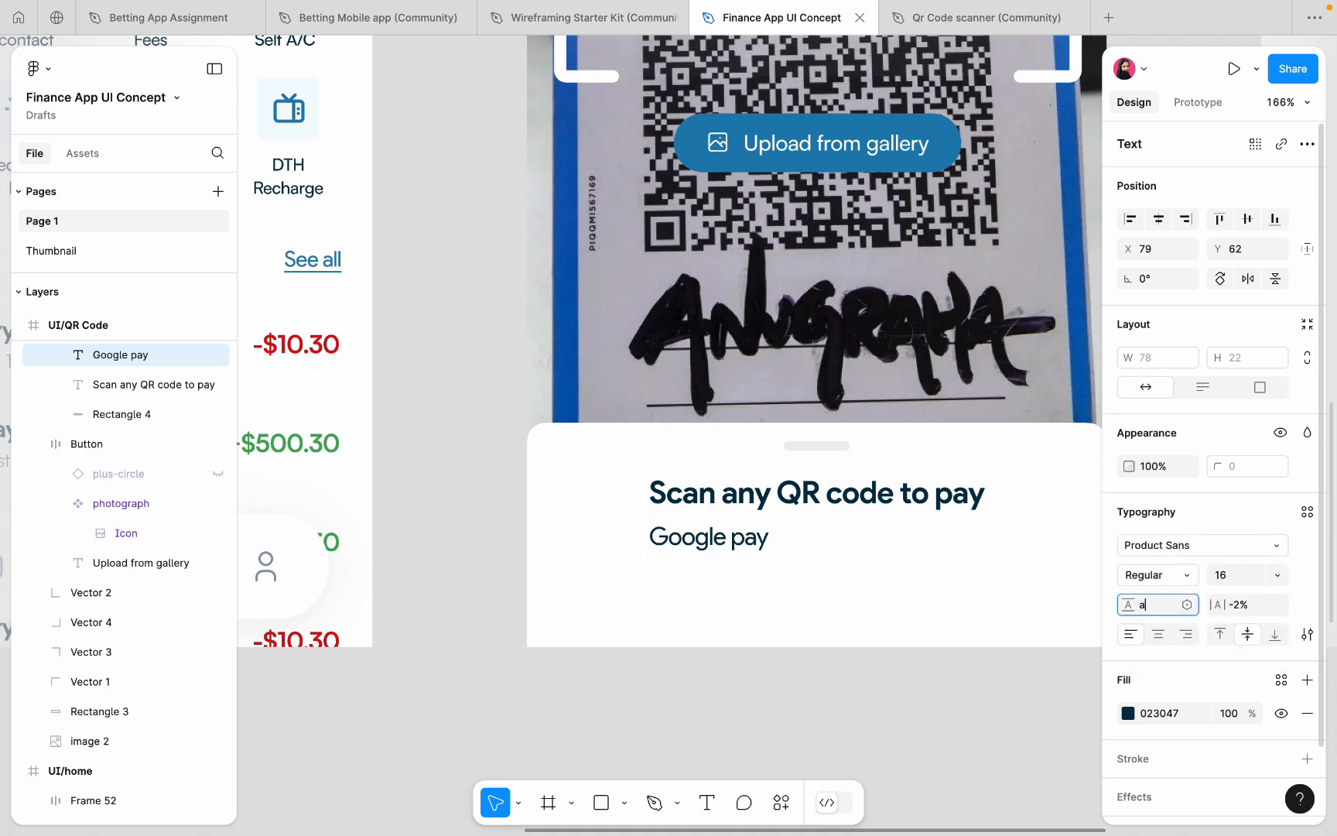
pyautogui.press('Return')
pyautogui.click(1174, 546)
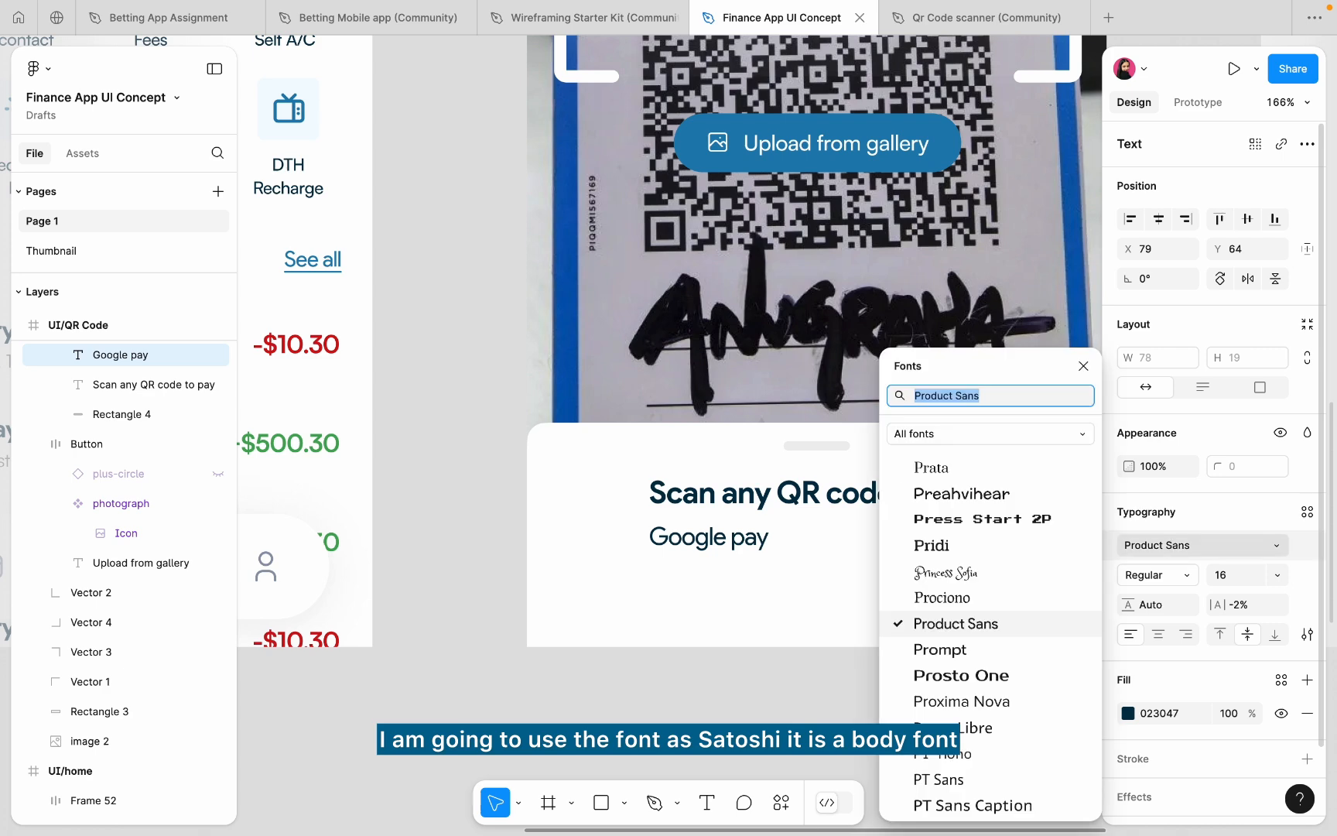
pyautogui.write('sat')
pyautogui.click(1016, 493)
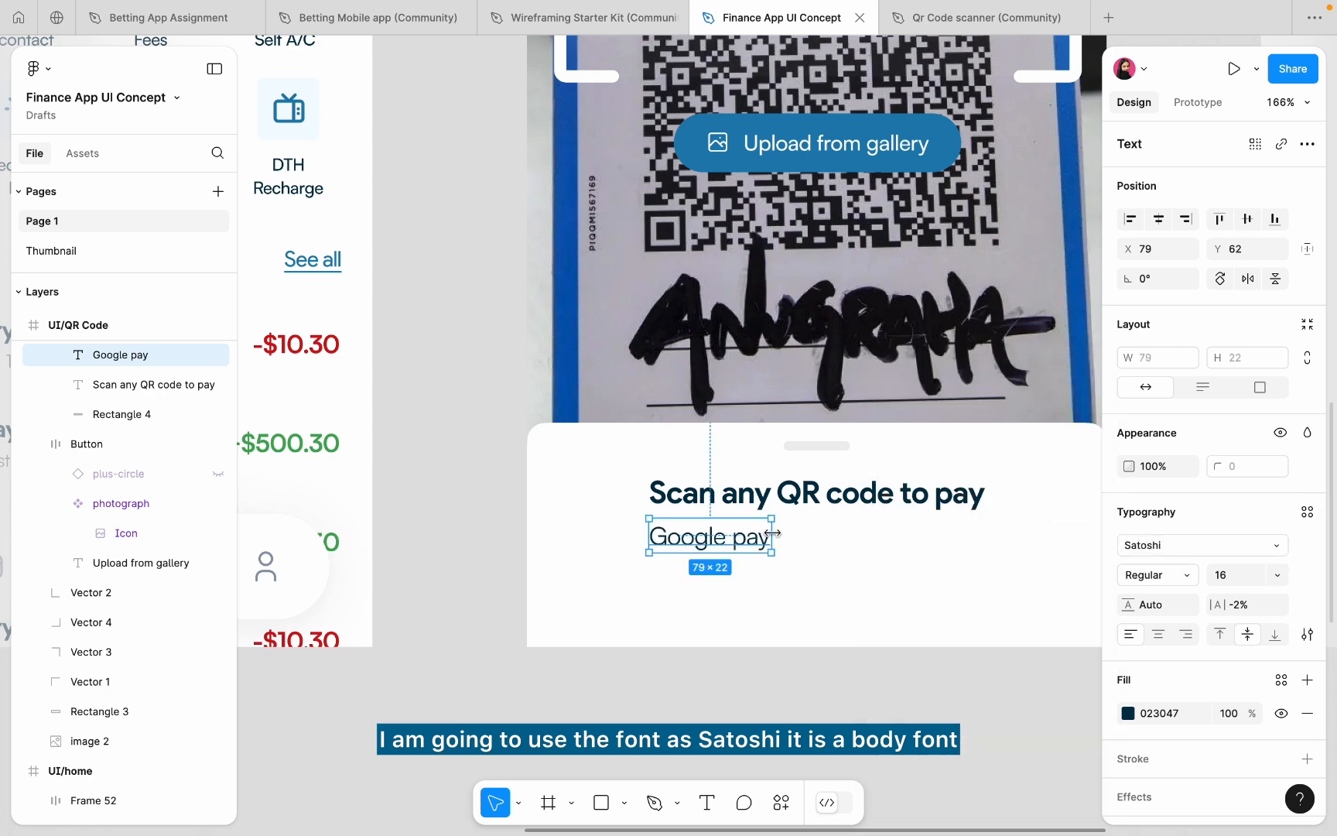
pyautogui.moveTo(741, 539); pyautogui.dragTo(707, 539)
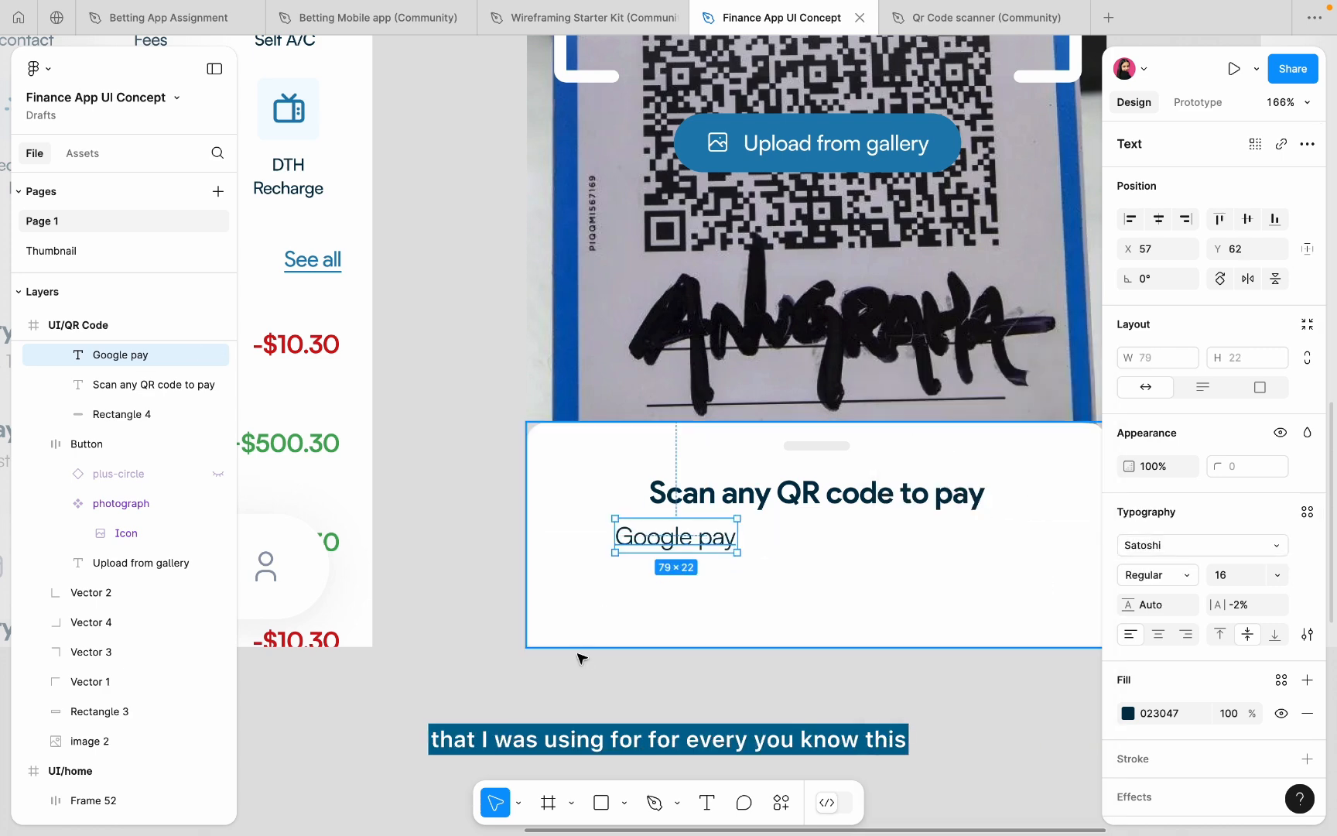
pyautogui.click(624, 803)
# - Draw a small ellipse dot beside the Google pay text
pyautogui.click(650, 686)
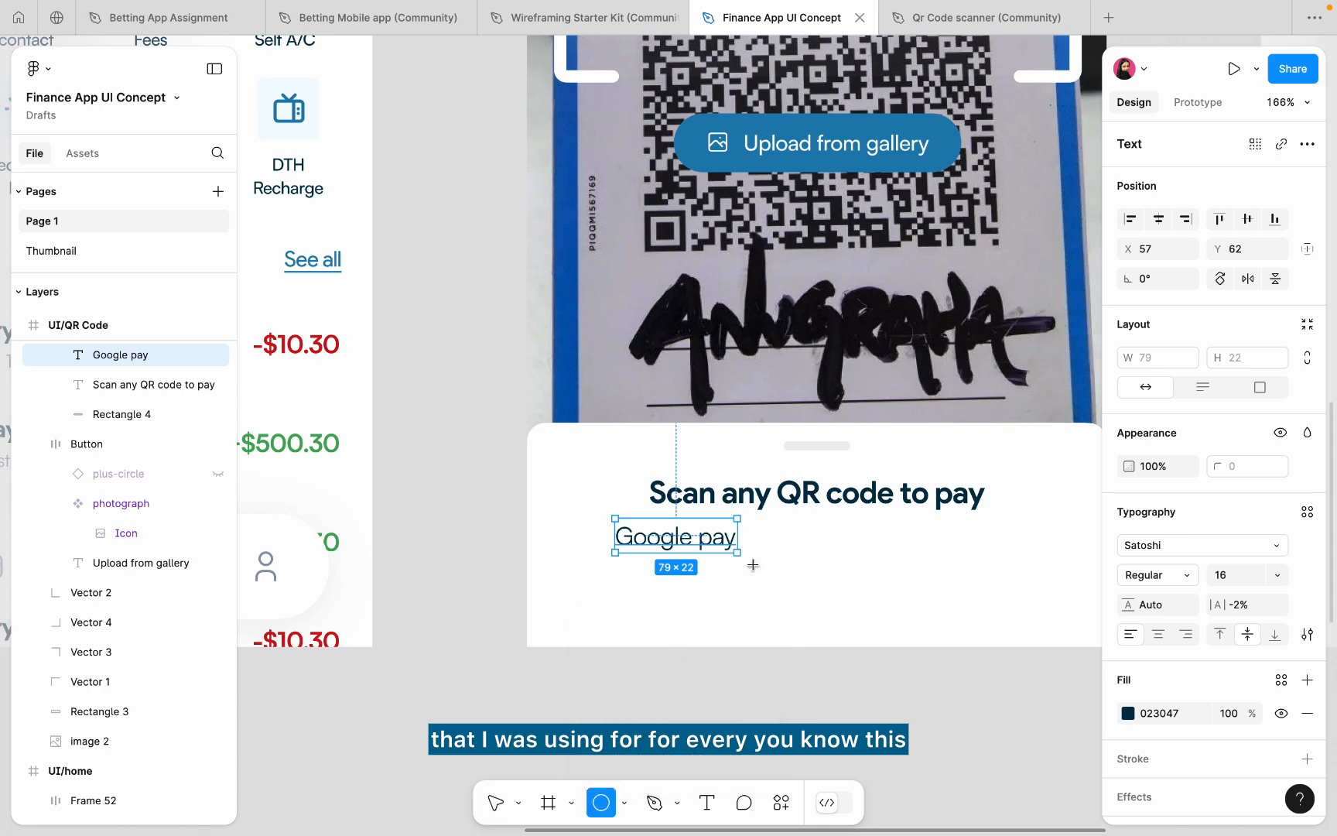
pyautogui.scroll(5, 805, 493)
pyautogui.scroll(4, 678, 611)
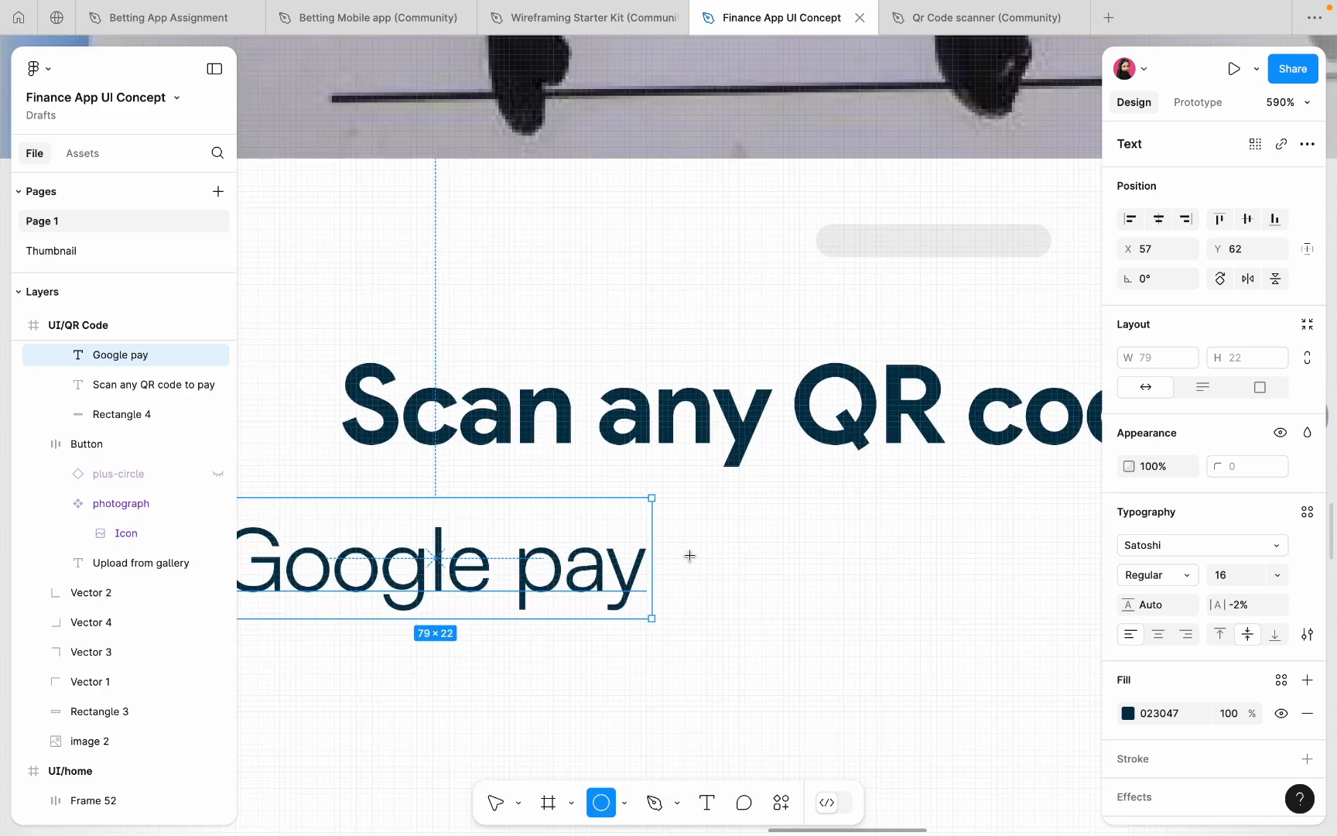
pyautogui.moveTo(691, 554); pyautogui.dragTo(713, 571)
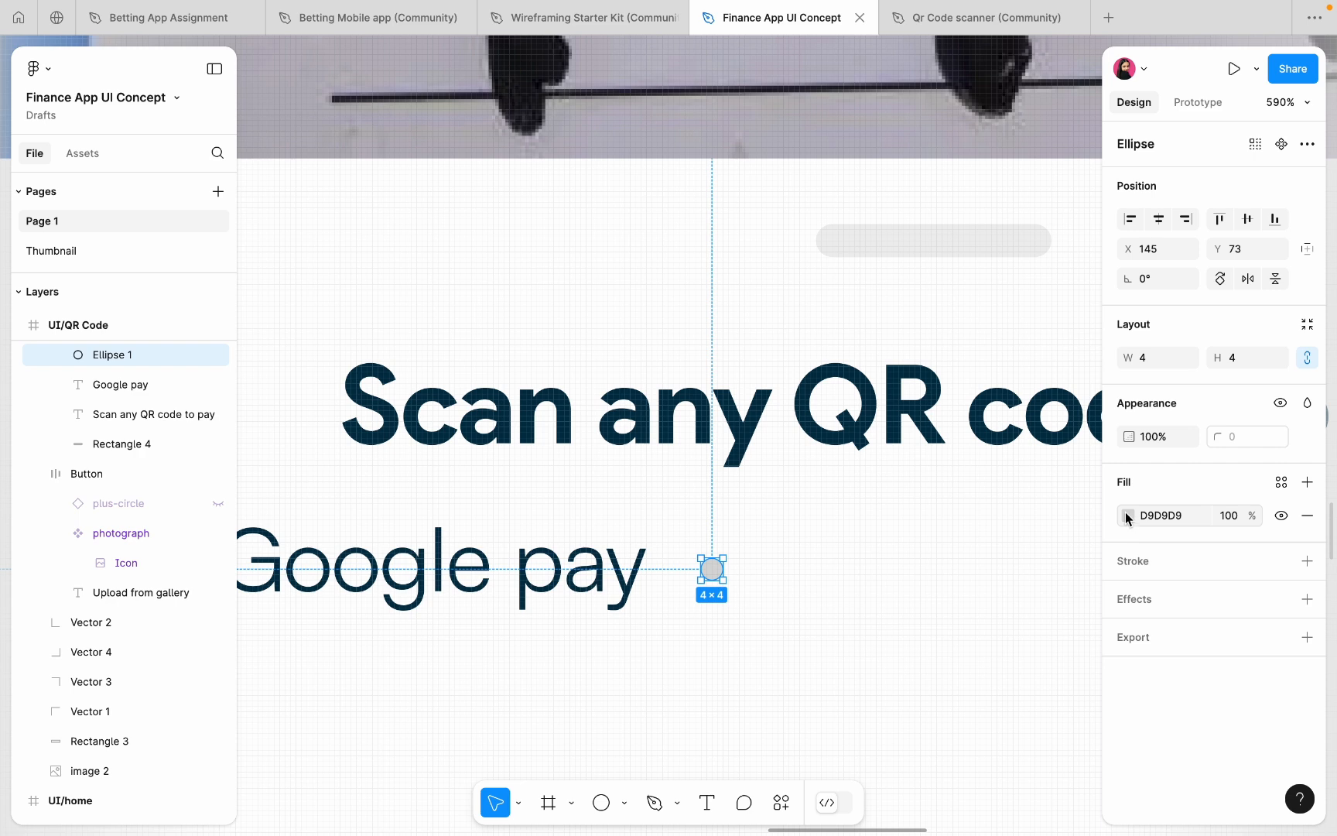
# - Try grey fills on the dot and compare them with the Google pay text colour
pyautogui.click(1126, 518)
pyautogui.moveTo(915, 525); pyautogui.dragTo(858, 435)
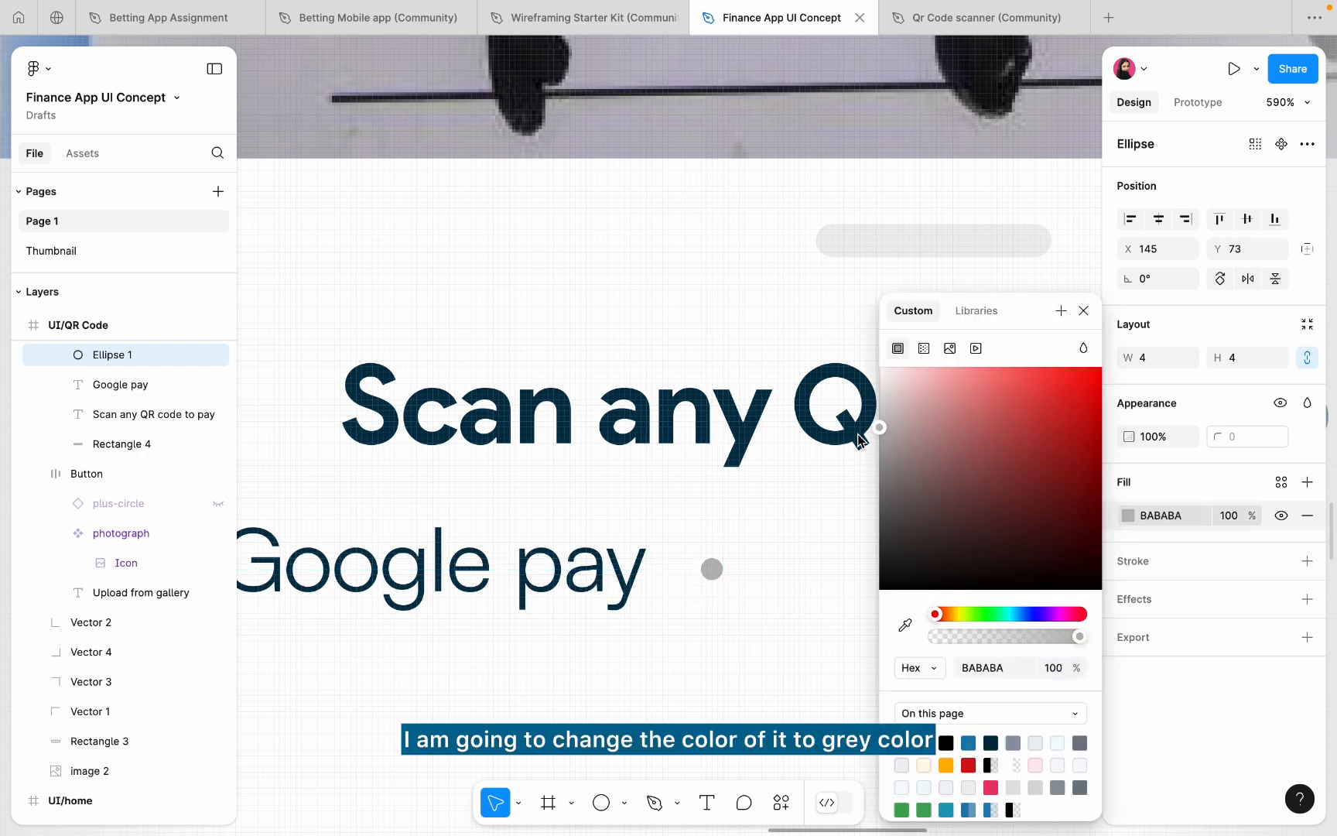
pyautogui.click(120, 385)
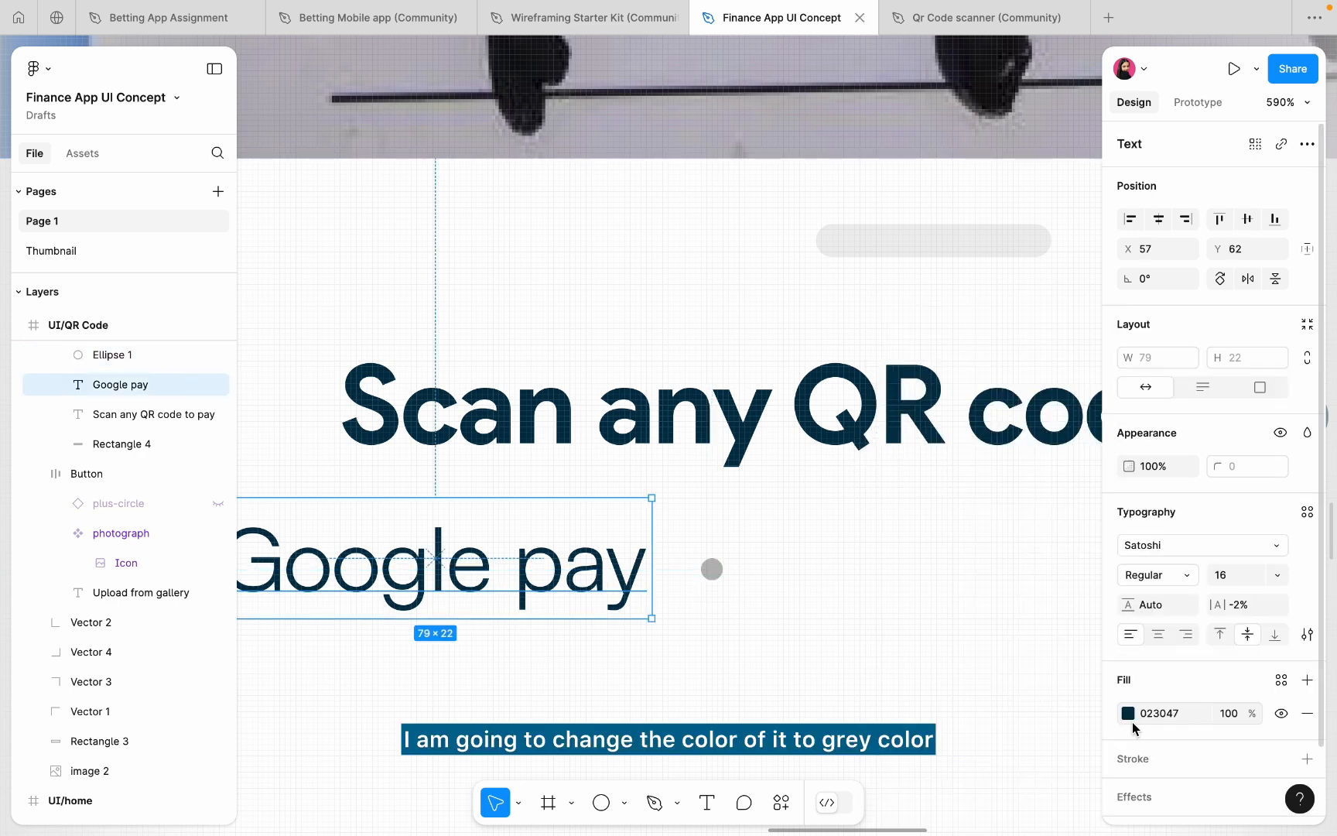
pyautogui.click(972, 668)
pyautogui.click(905, 625)
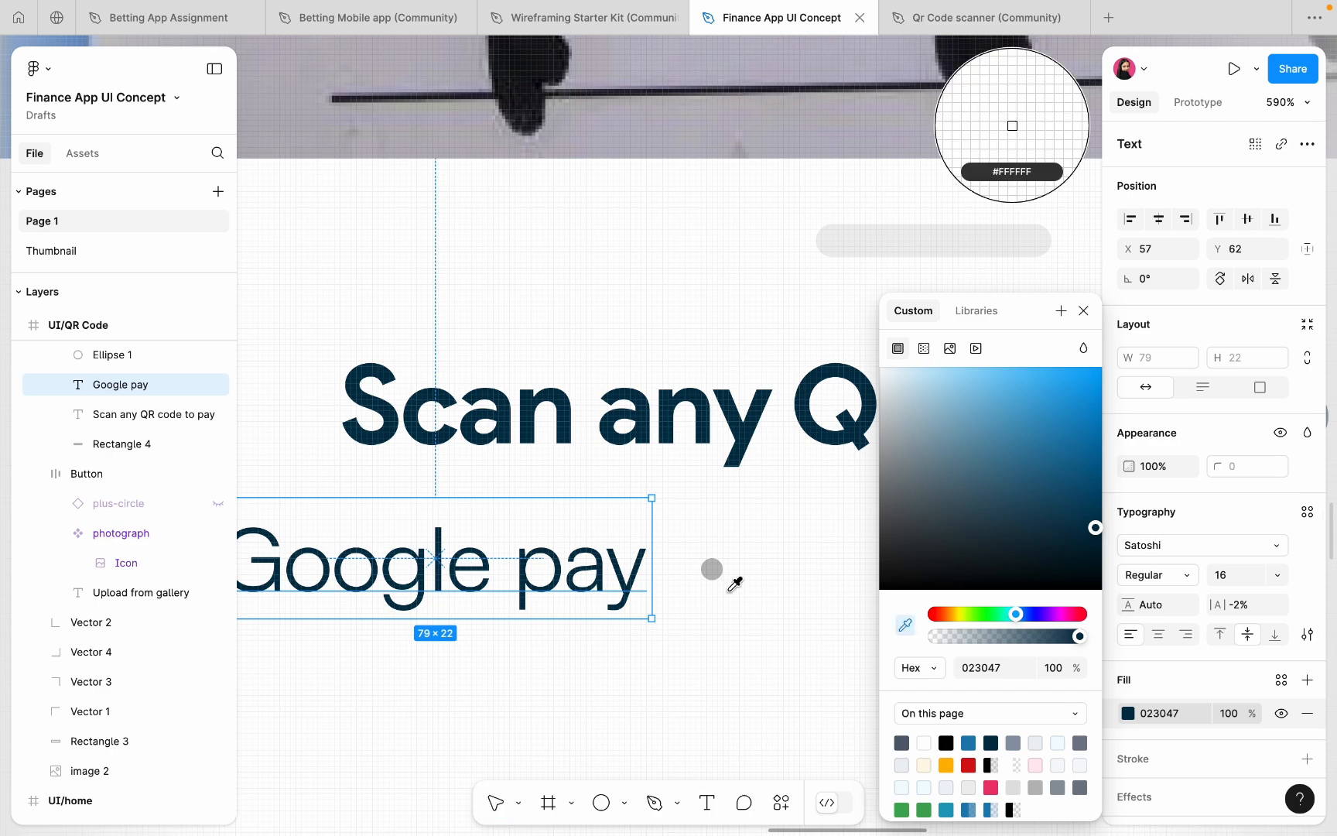
pyautogui.scroll(5, 723, 569)
pyautogui.click(706, 558)
pyautogui.scroll(-5, 706, 558)
pyautogui.click(701, 555)
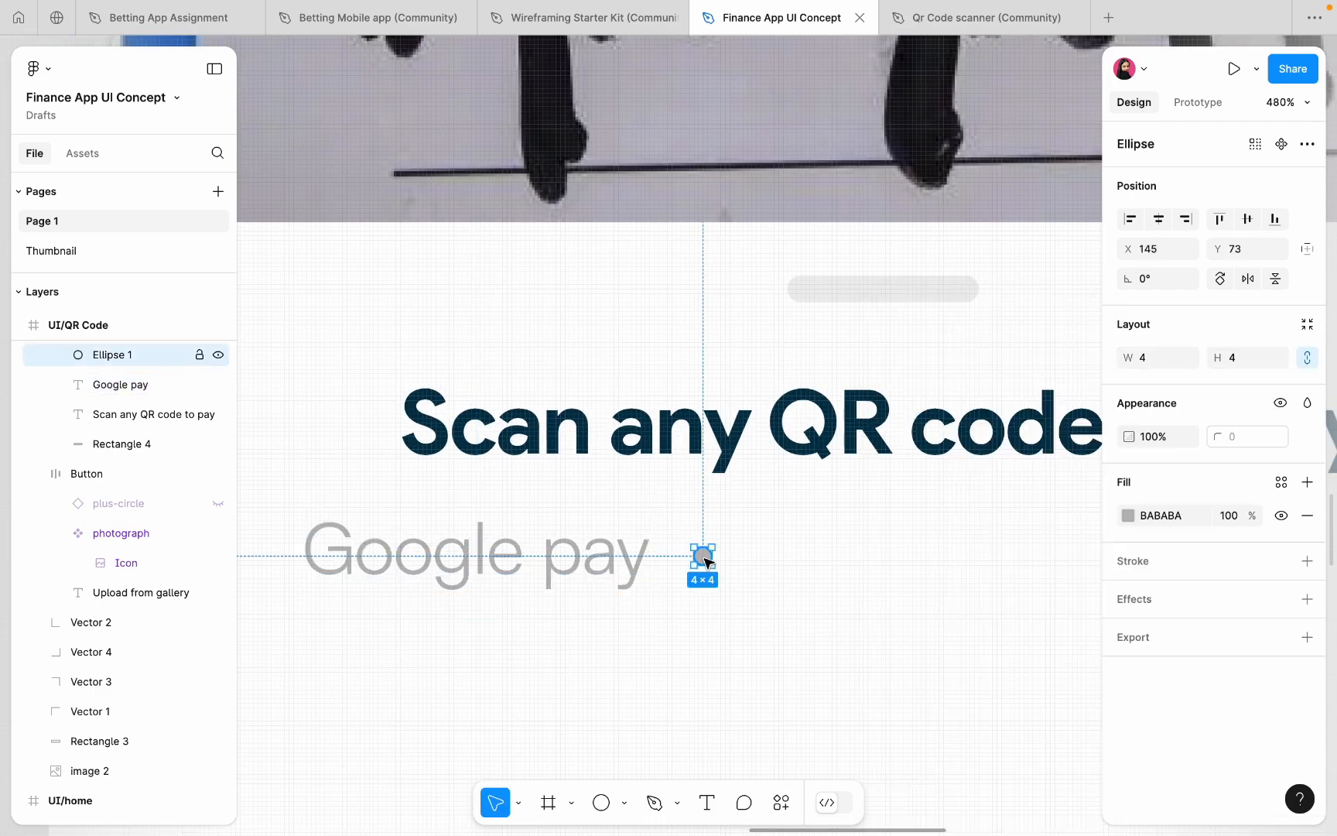
pyautogui.click(633, 564)
# - Eyedrop the Google pay grey #8D8D8D into the dot's fill
pyautogui.click(1129, 713)
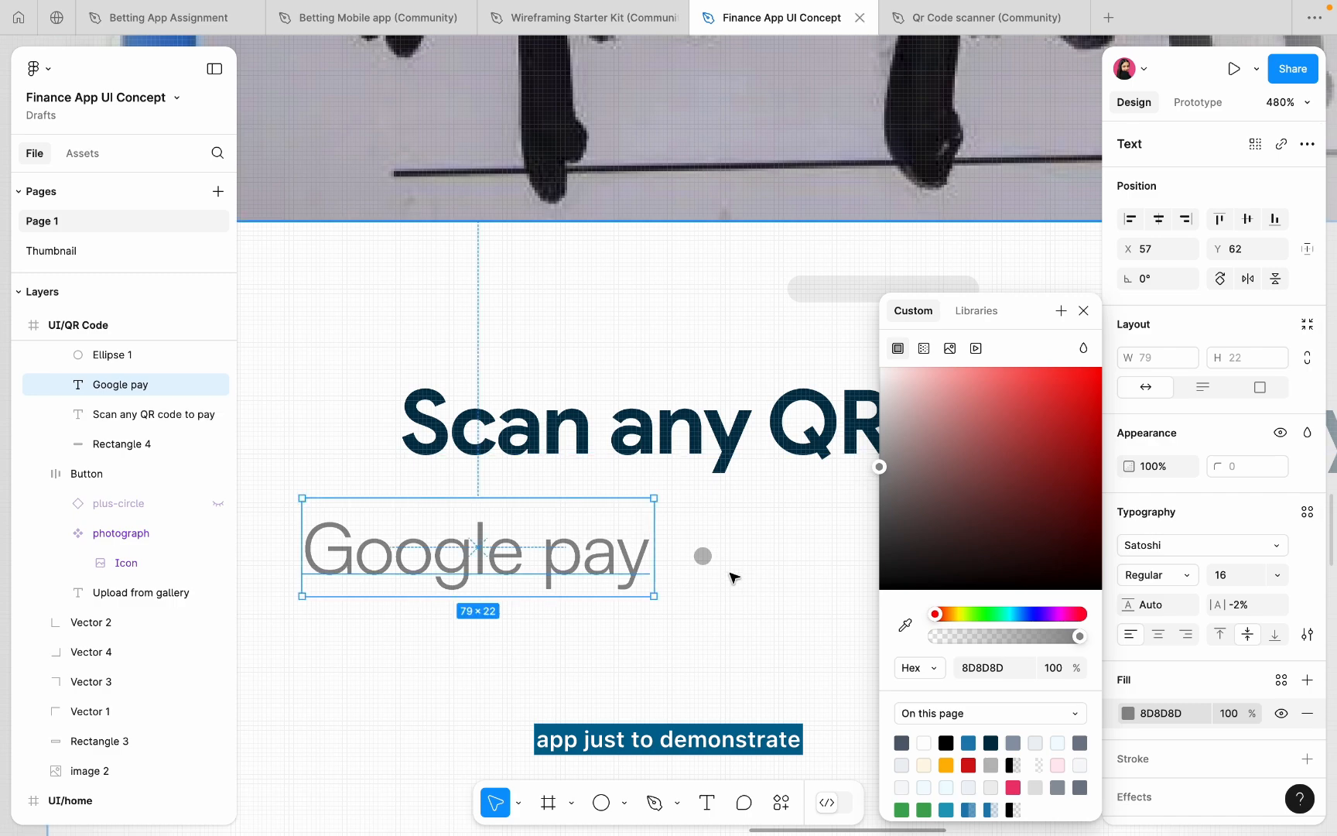
pyautogui.click(704, 557)
pyautogui.click(1129, 518)
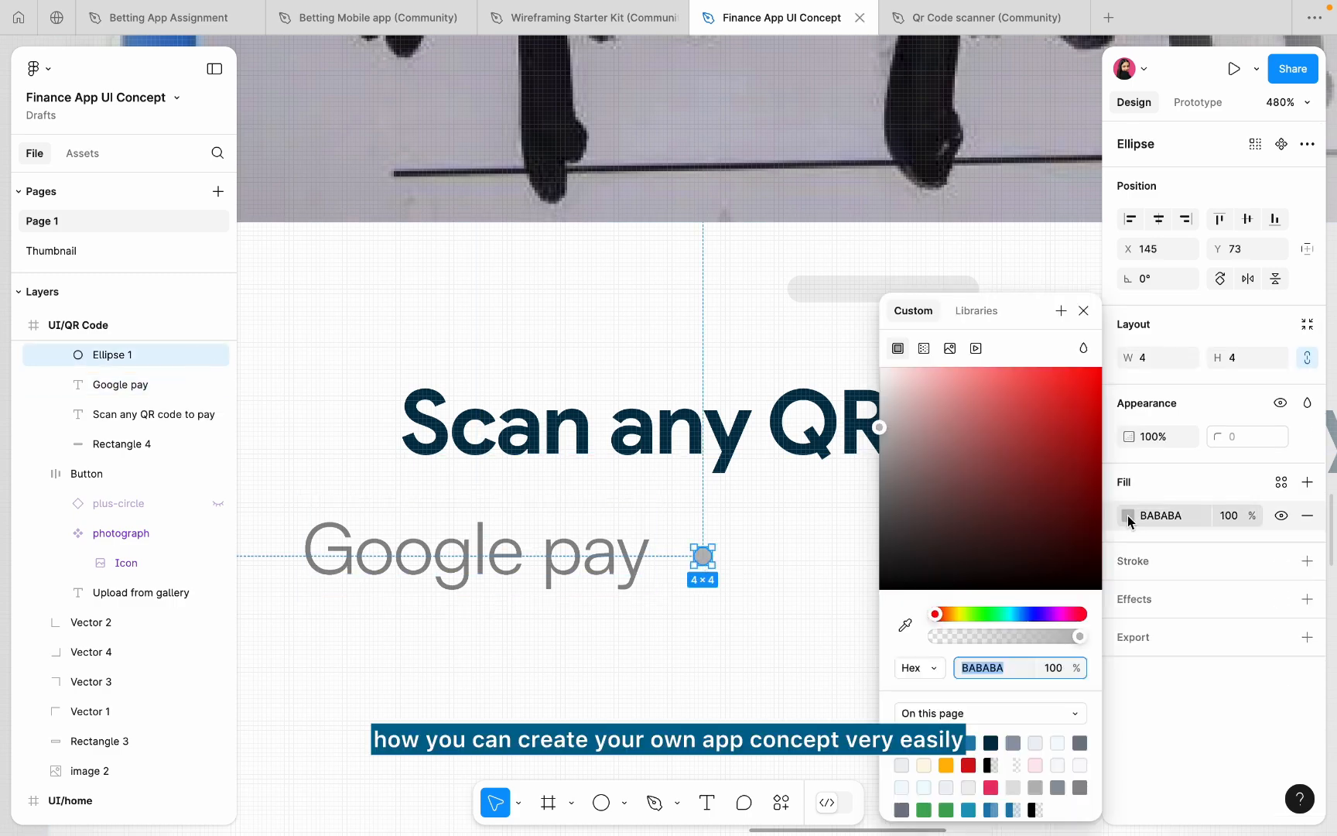
pyautogui.click(905, 625)
pyautogui.scroll(5, 674, 590)
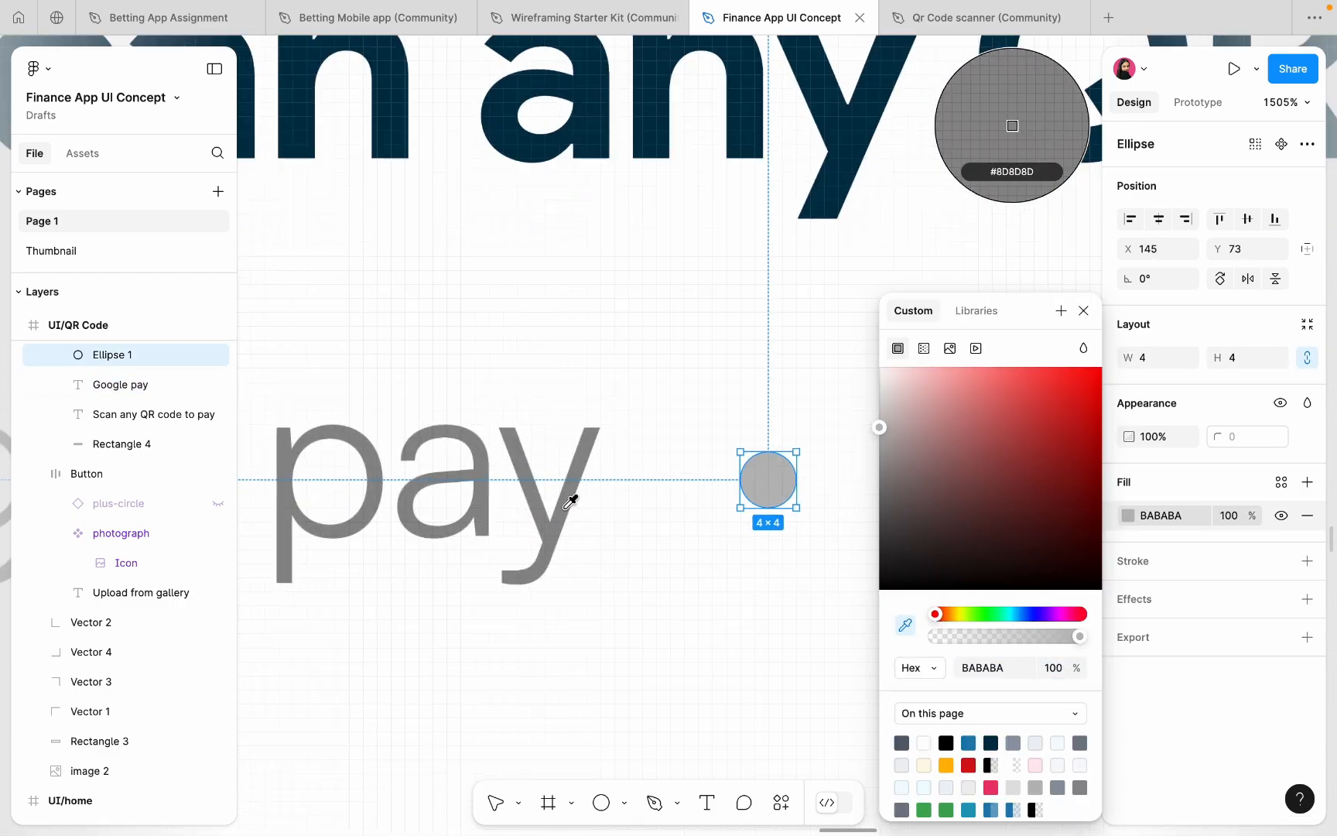
pyautogui.click(570, 501)
pyautogui.scroll(-5, 567, 506)
pyautogui.scroll(2, 503, 512)
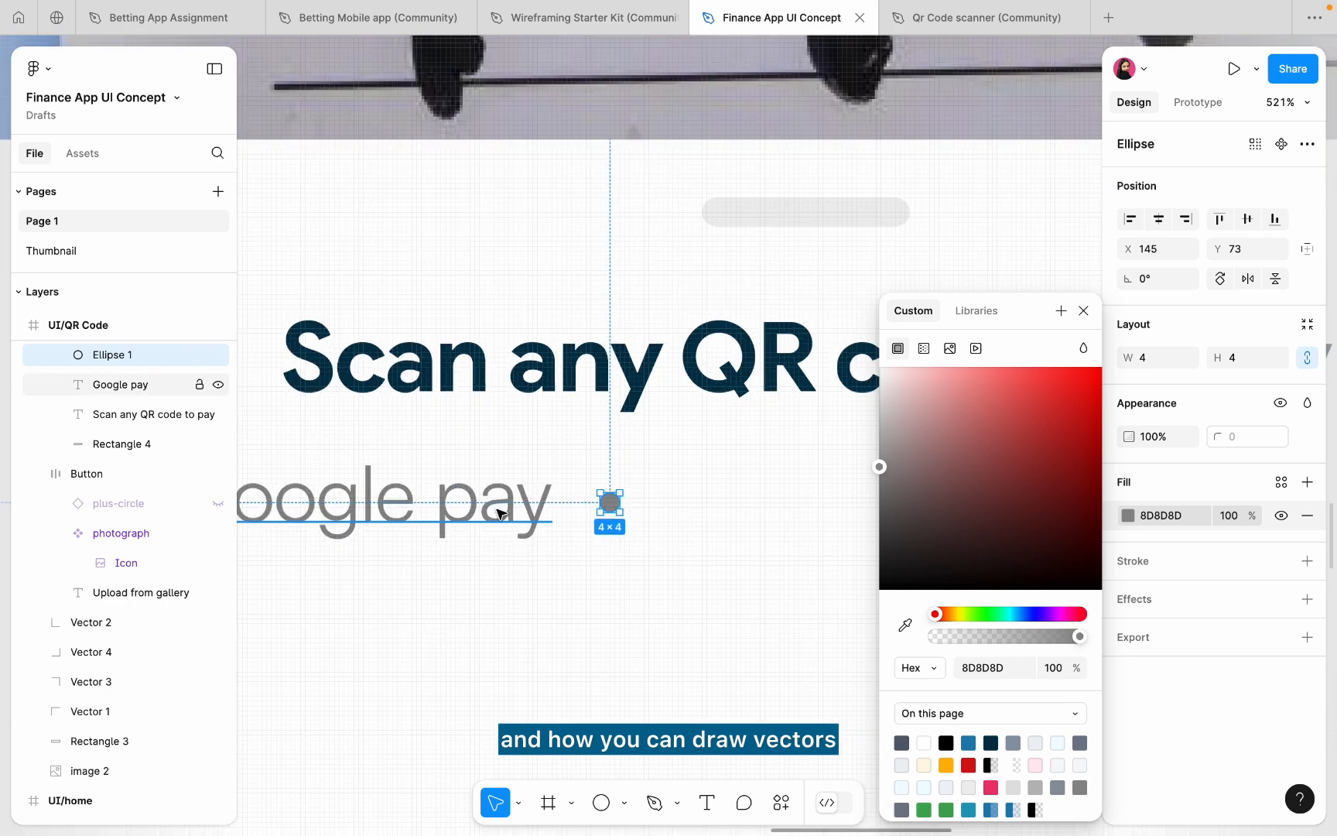
# - Set the Google pay text to font size 14
pyautogui.click(499, 513)
pyautogui.click(1223, 578)
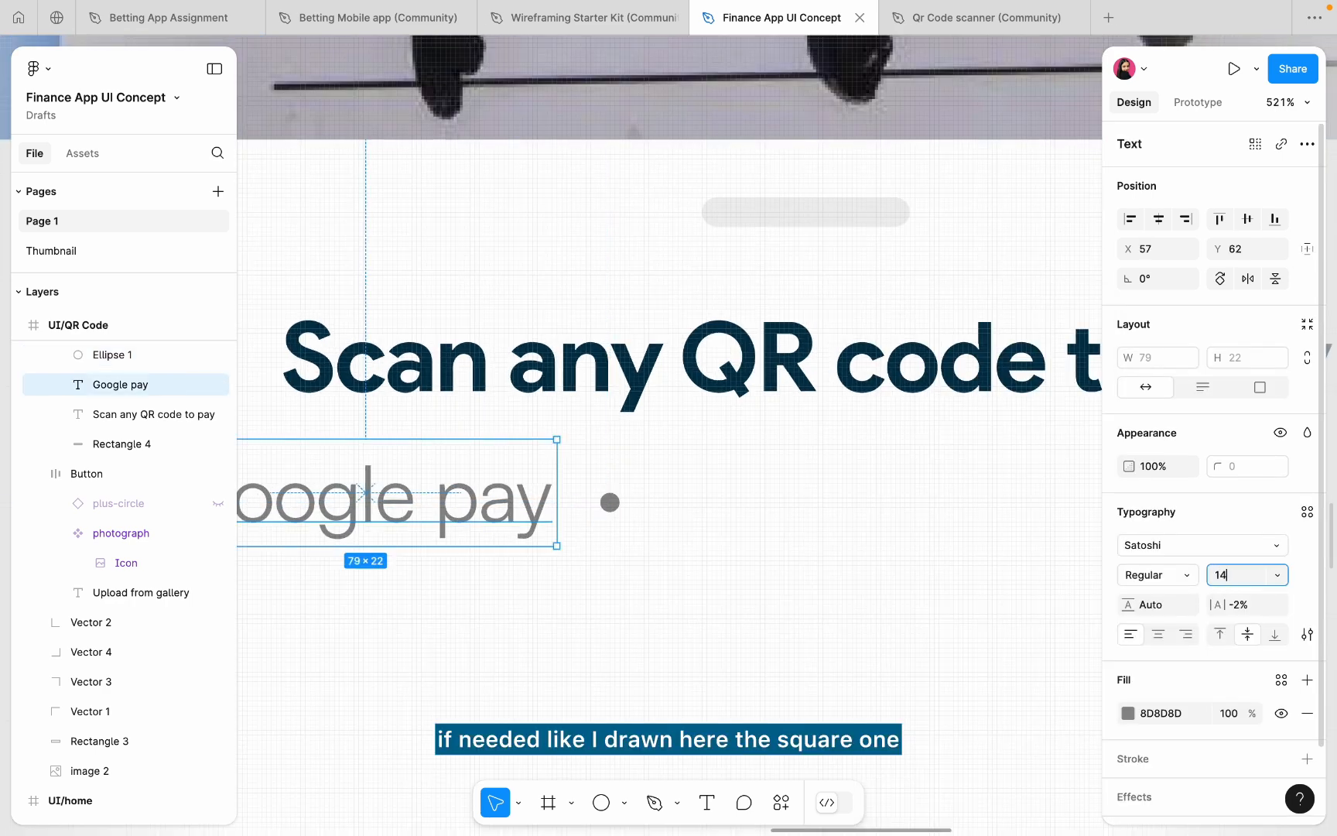
pyautogui.press('Return')
# - Move the 4×4 grey dot to sit right after Google pay
pyautogui.hscroll(-3, 851, 527)
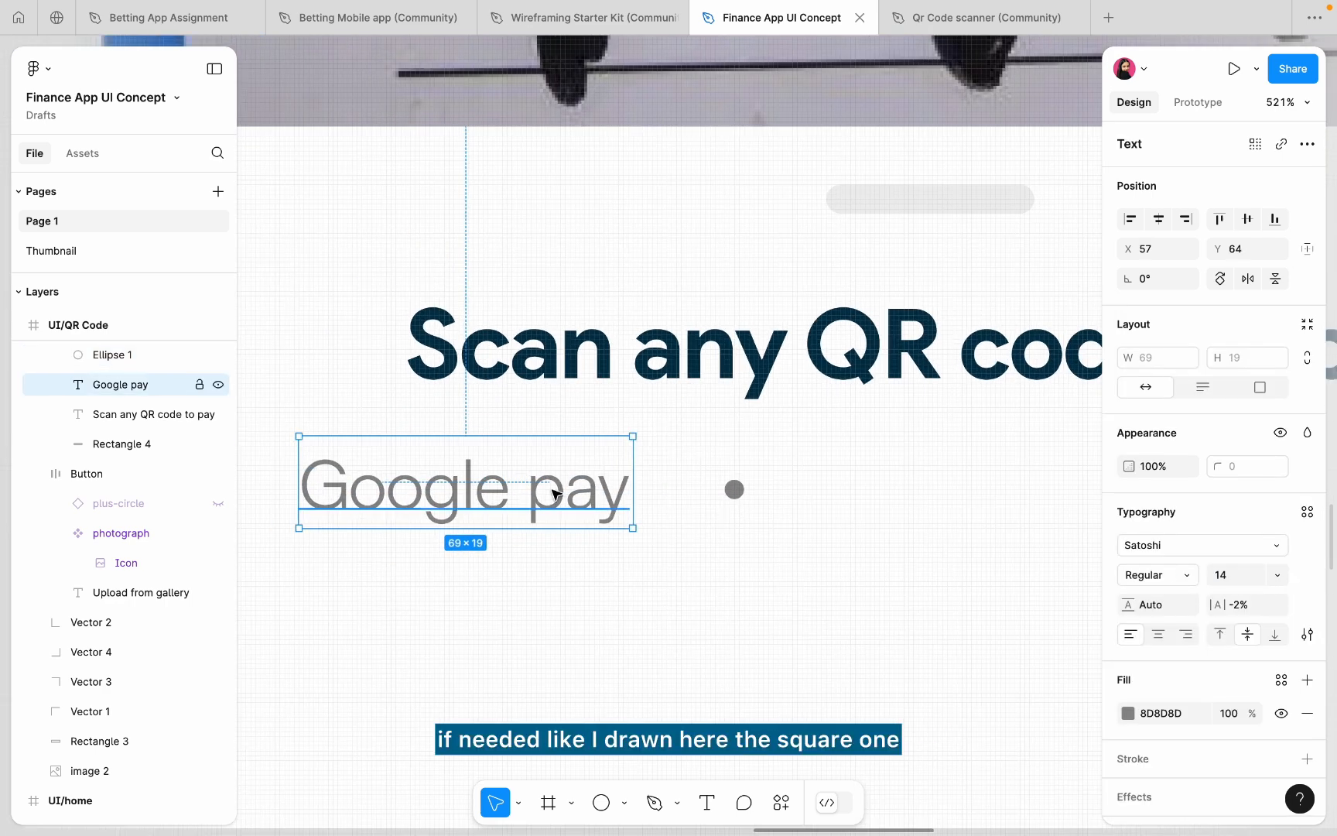
pyautogui.click(732, 494)
pyautogui.moveTo(734, 491); pyautogui.dragTo(690, 492)
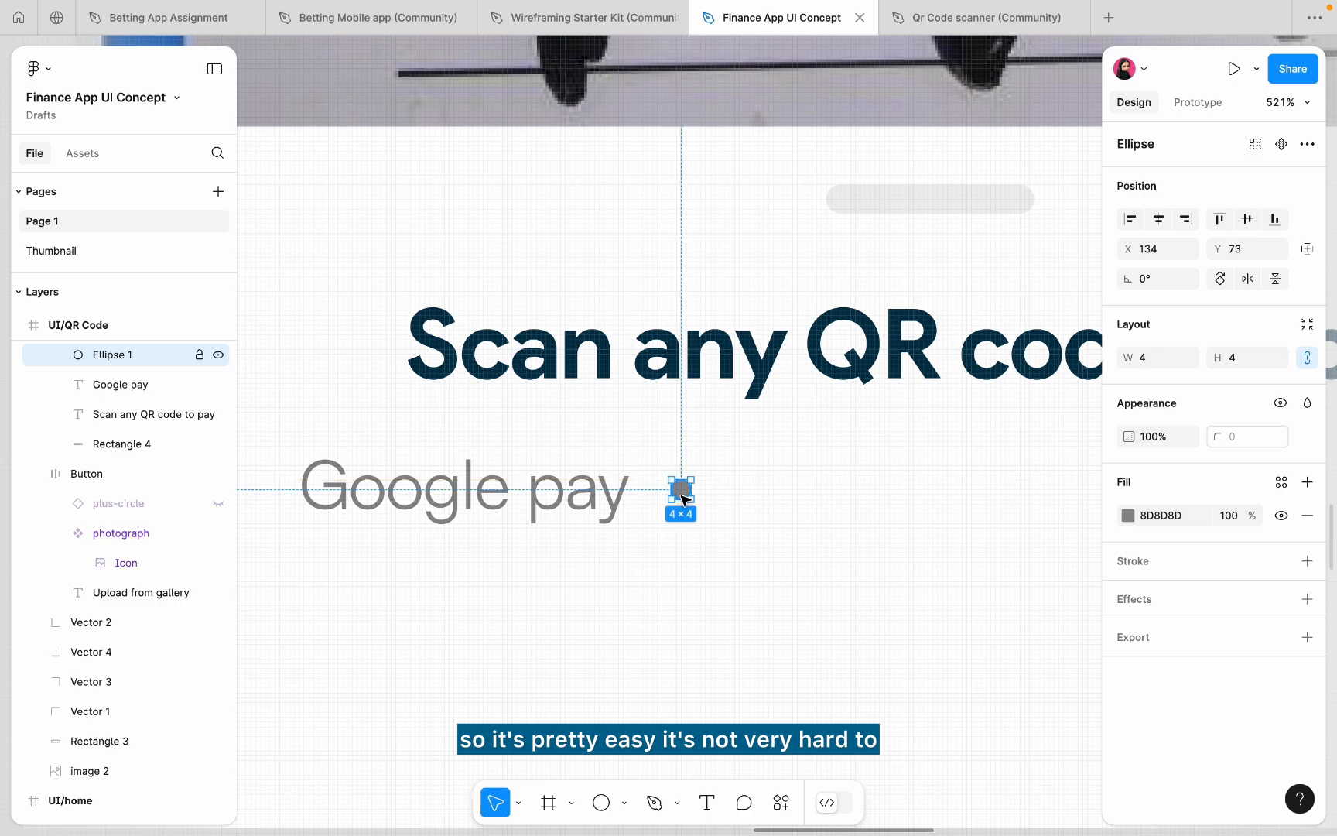
pyautogui.scroll(-3, 681, 492)
pyautogui.scroll(3, 641, 500)
# - Duplicate the Google pay text and dot, and retype the copied text as Paytm
pyautogui.keyDown('shift'); pyautogui.click(600, 492); pyautogui.keyUp('shift')
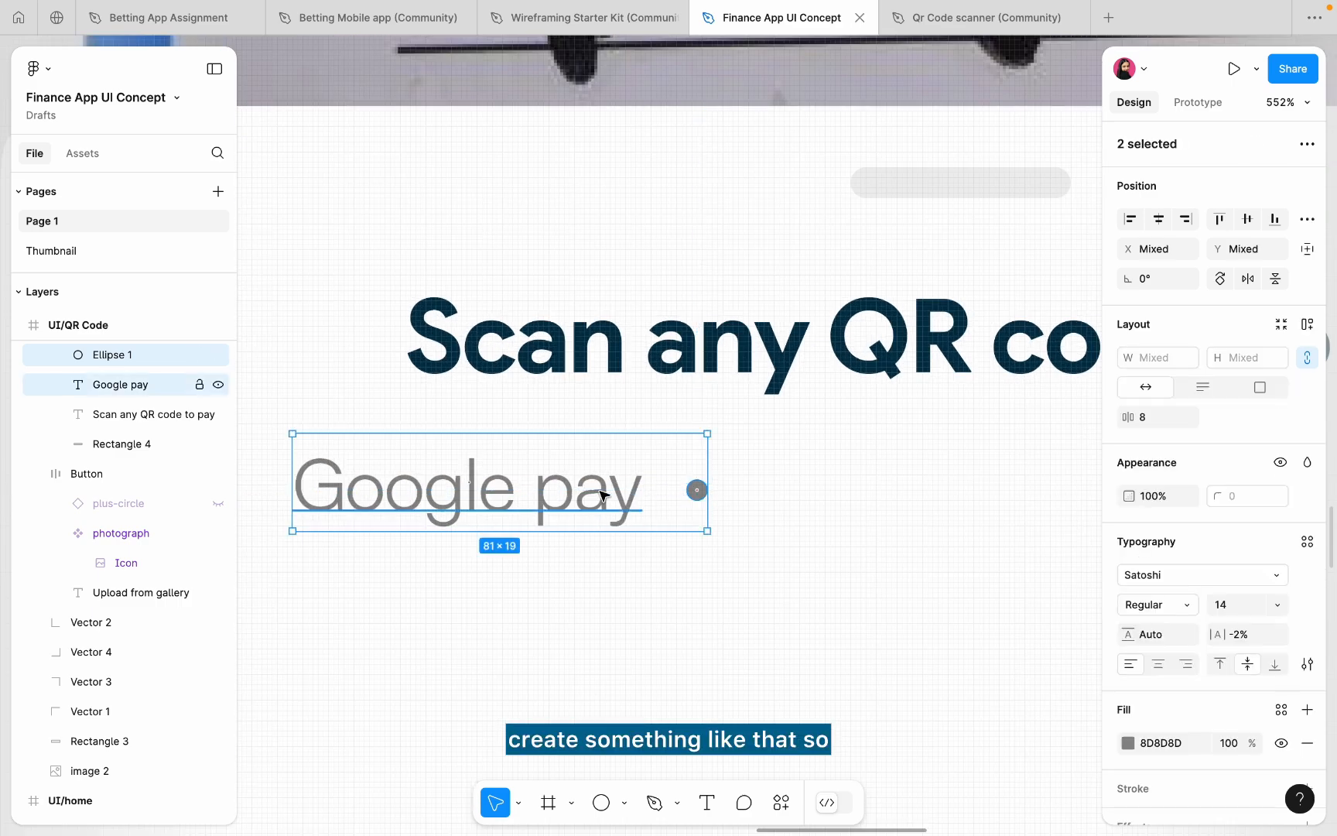
pyautogui.hotkey('ctrl', 'd')
pyautogui.moveTo(1028, 499); pyautogui.dragTo(1055, 500)
pyautogui.doubleClick(907, 489)
pyautogui.write('O')
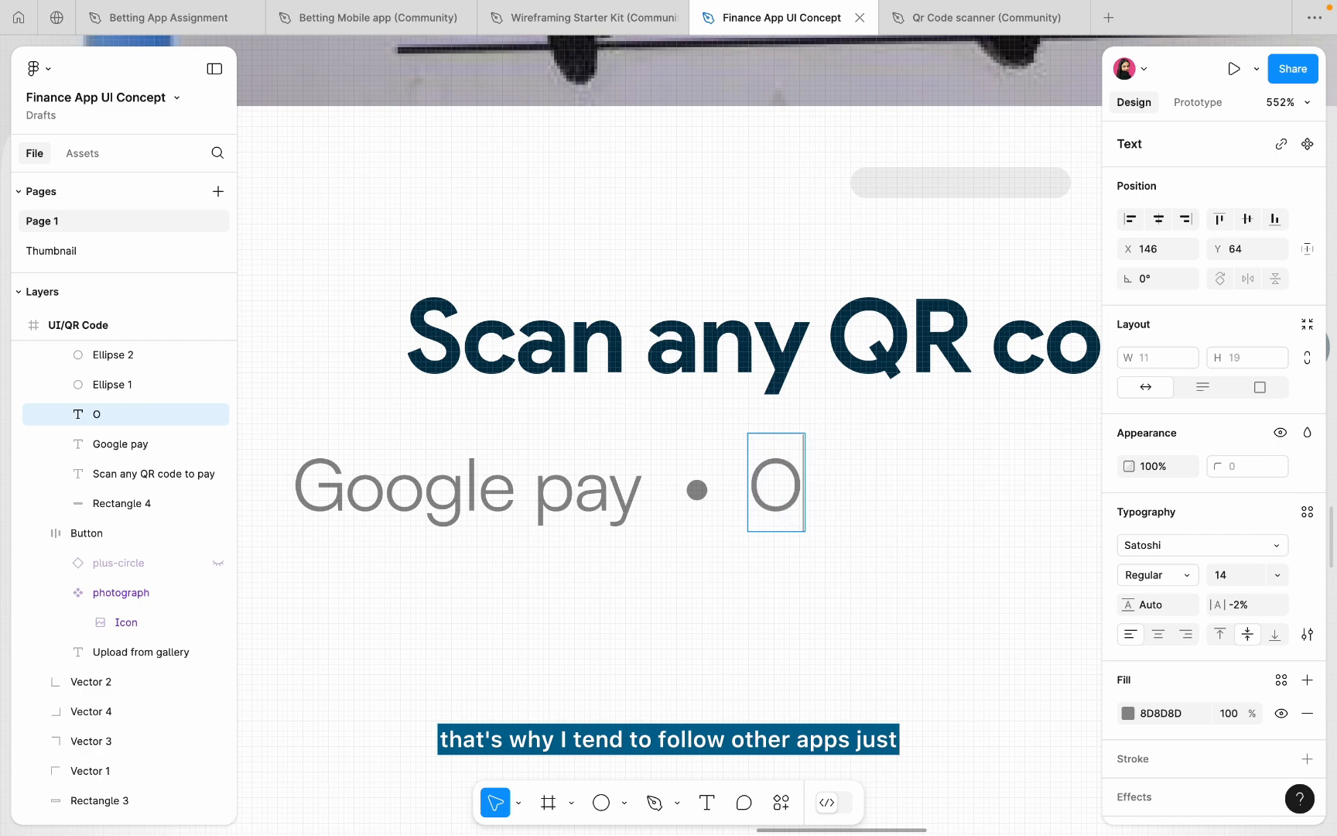
pyautogui.press('BackSpace')
pyautogui.write('Paytm')
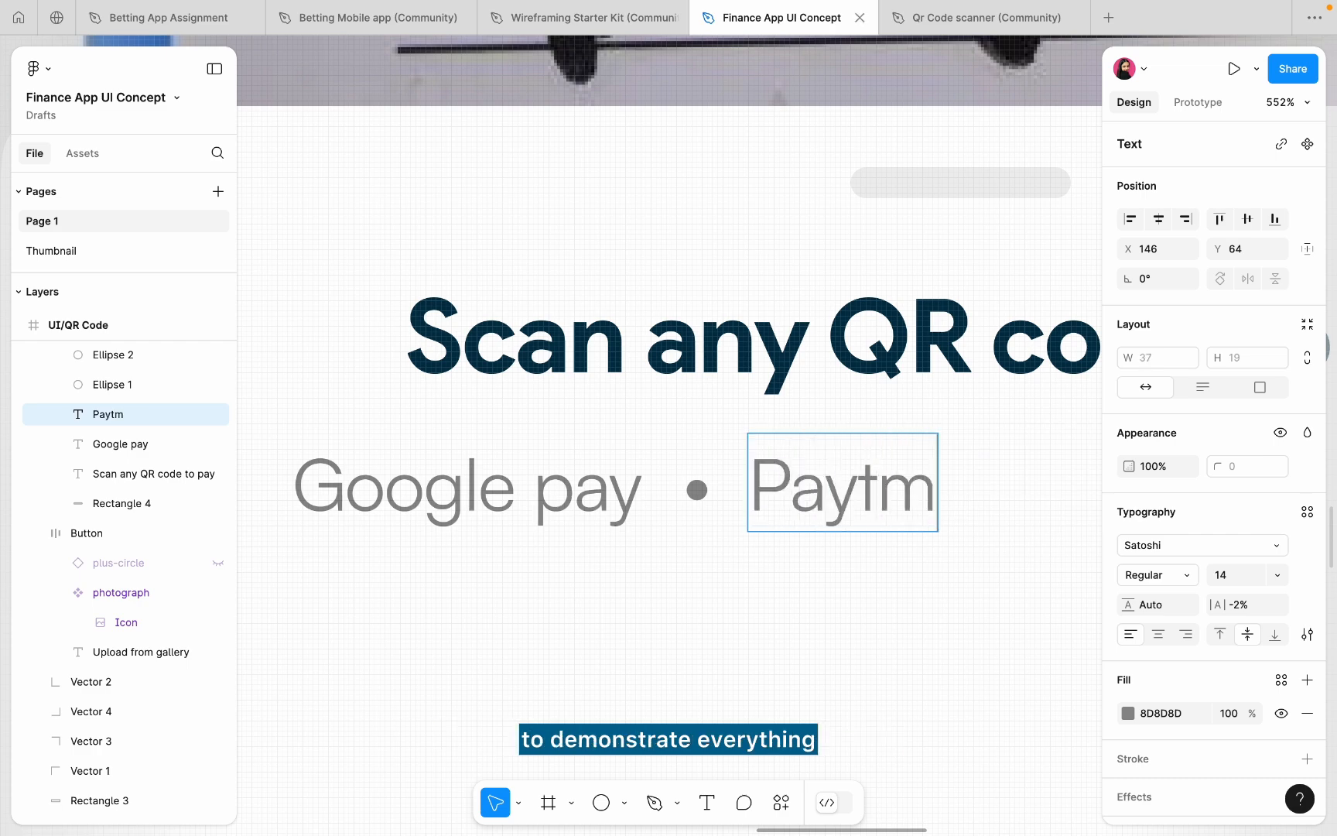
pyautogui.press('Escape')
# - Place the second dot after Paytm and add a Phonepe label
pyautogui.scroll(-3, 830, 612)
pyautogui.click(941, 498)
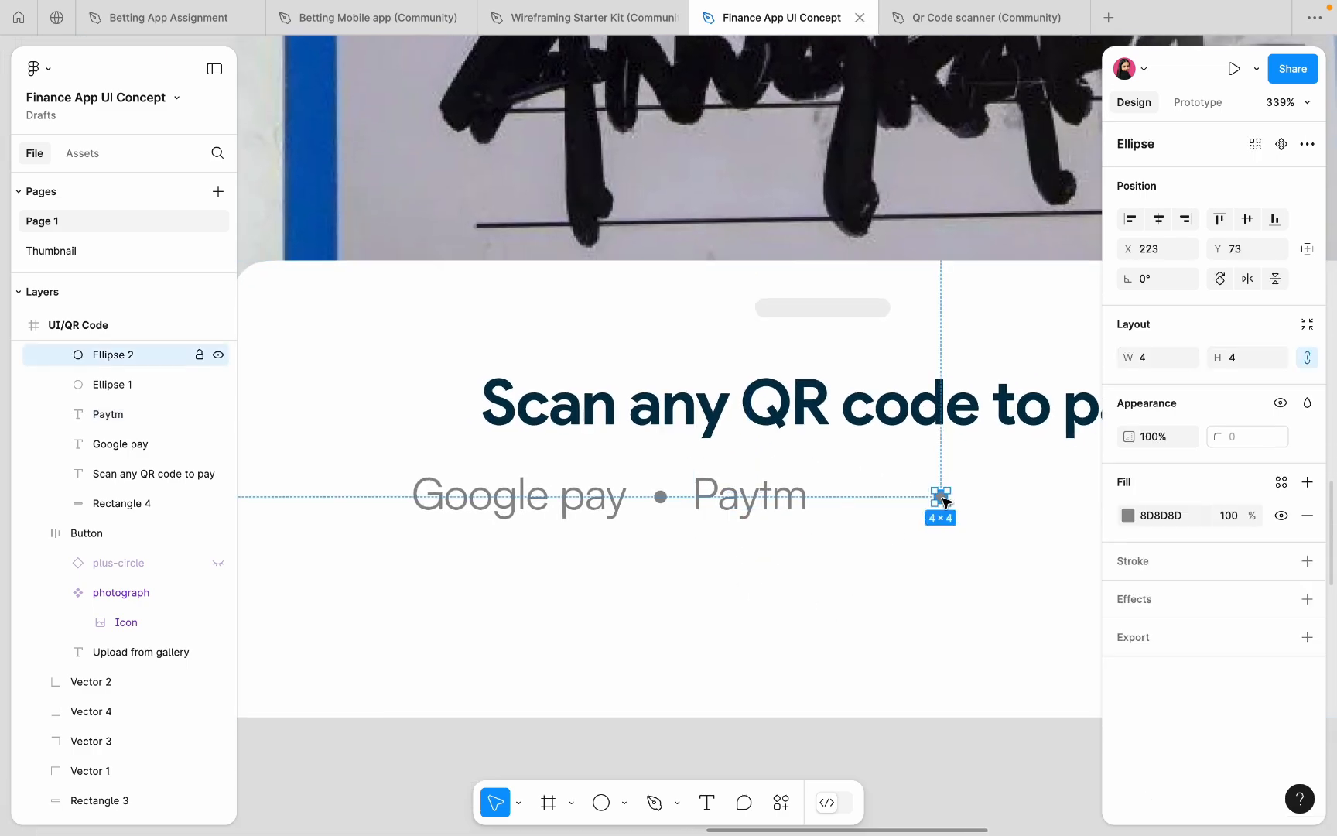
pyautogui.moveTo(941, 497)
pyautogui.mouseDown()
pyautogui.moveTo(841, 497)
pyautogui.moveTo(944, 504)
pyautogui.mouseUp()
pyautogui.click(766, 502)
pyautogui.doubleClick(945, 504)
pyautogui.write('Phoen')
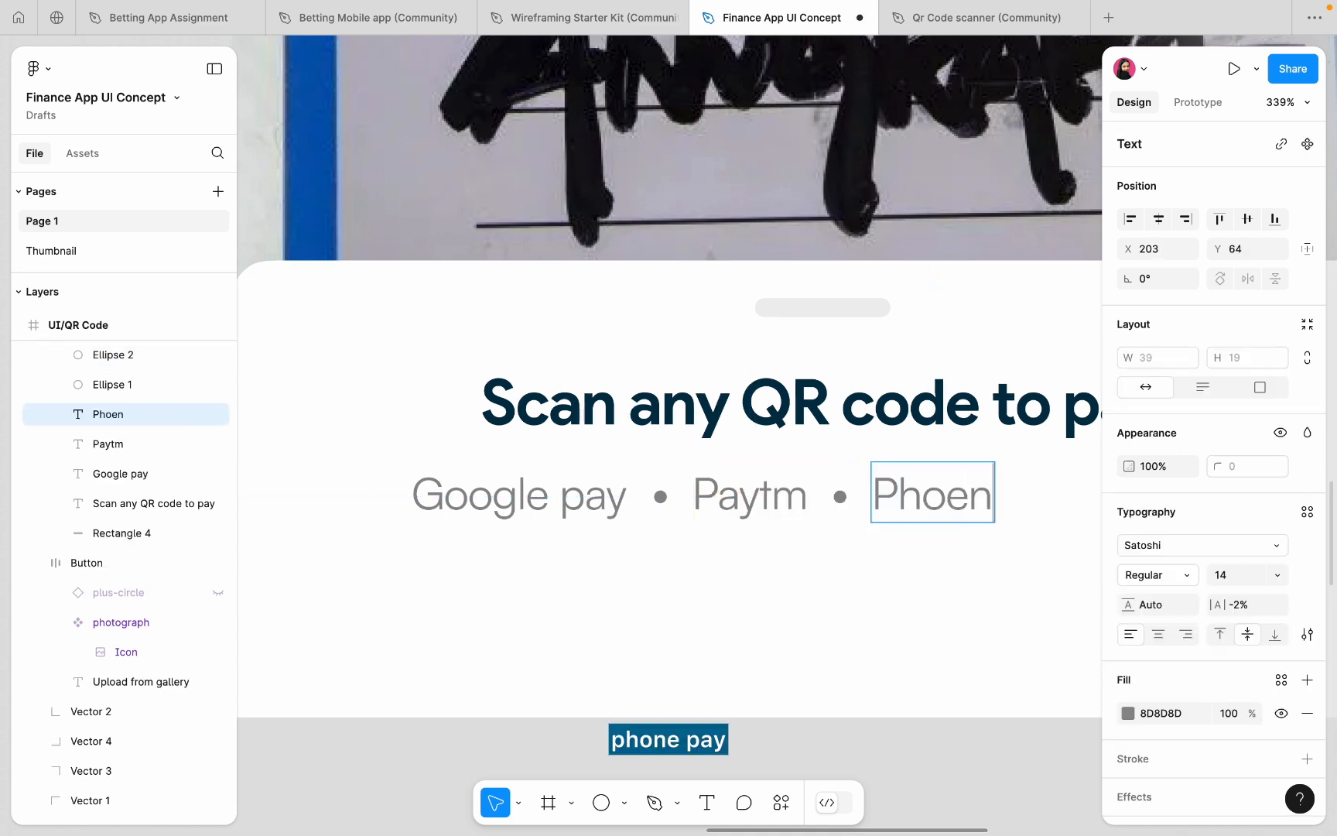
pyautogui.press('BackSpace')
pyautogui.write('epe')
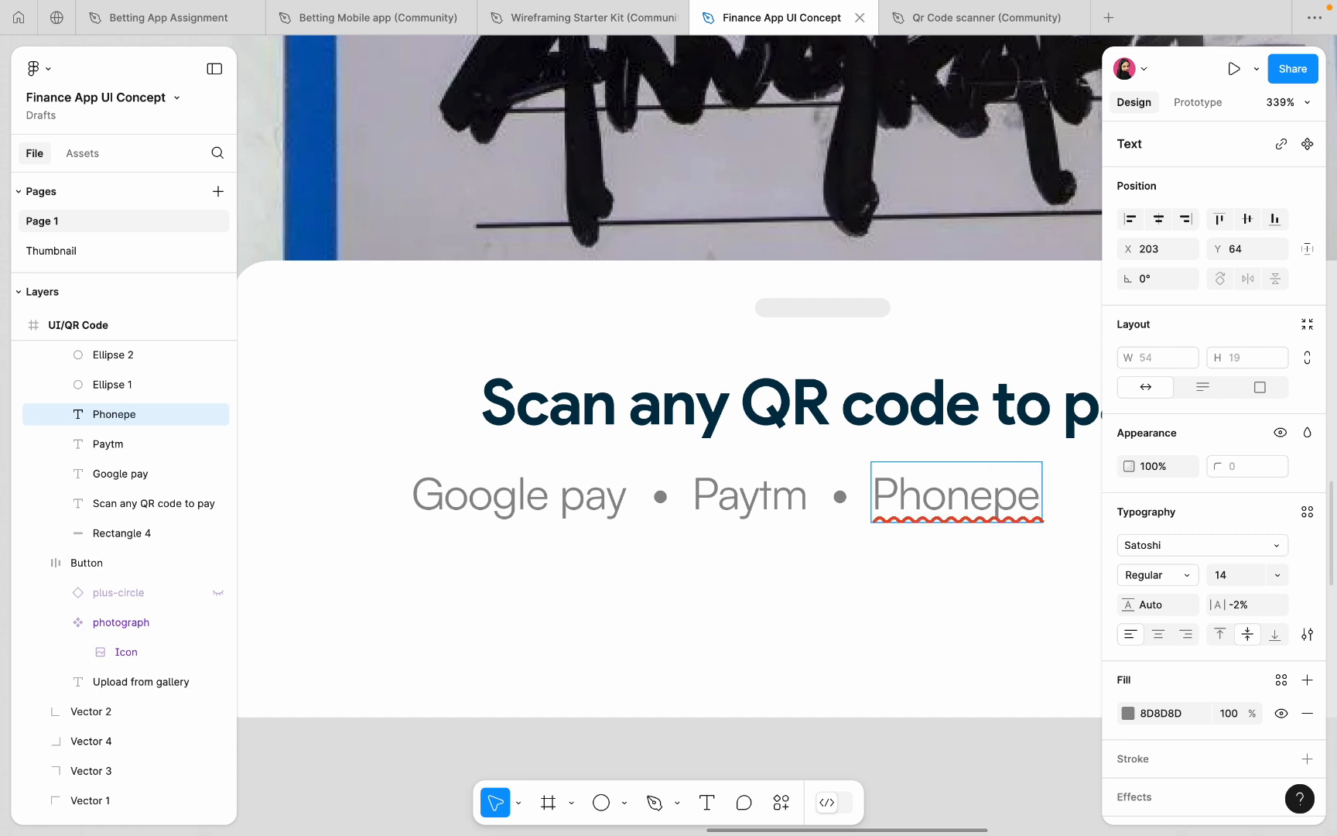
pyautogui.press('Escape')
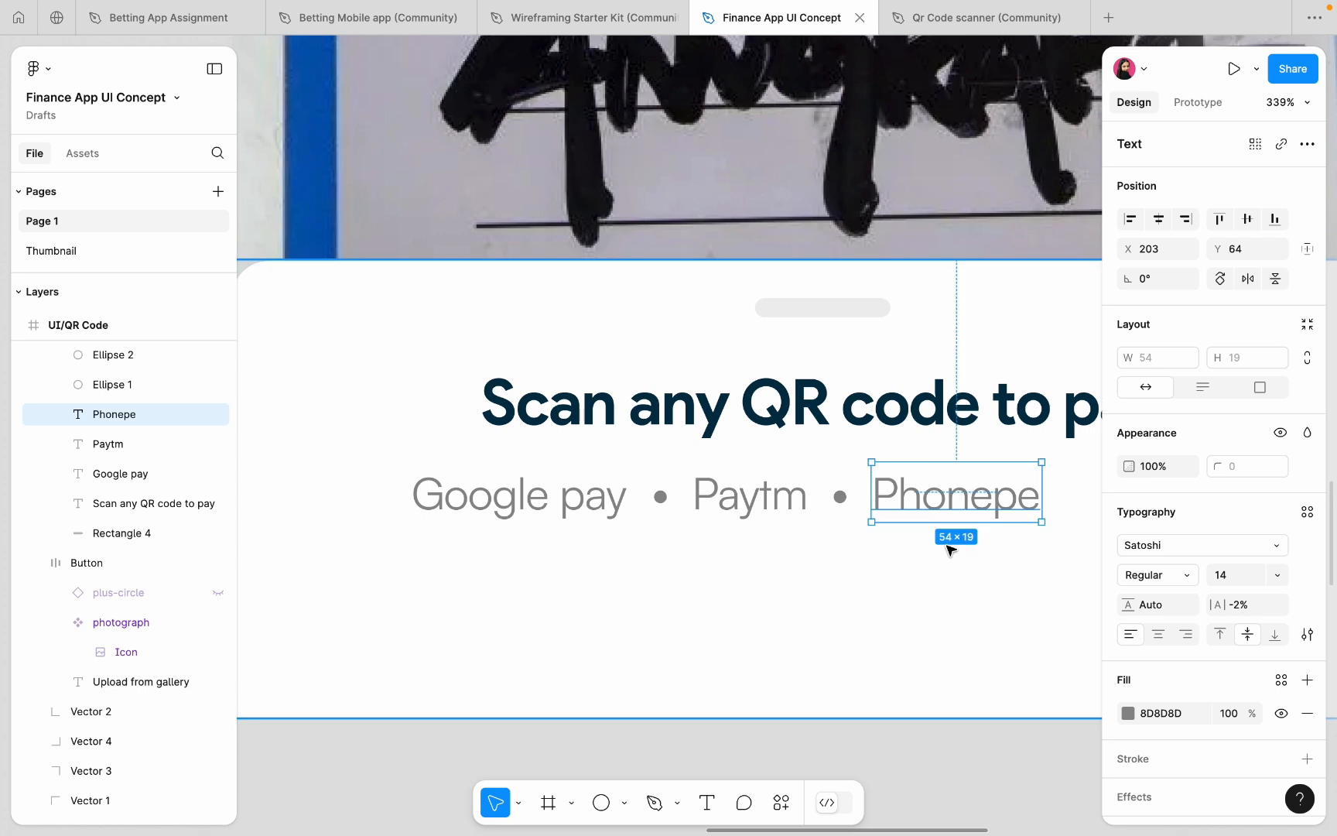
# - Copy the dot and Phonepe to the right and retype the copy as UPI
pyautogui.hscroll(3, 723, 490)
pyautogui.scroll(-1, 724, 490)
pyautogui.click(723, 465)
pyautogui.keyDown('shift'); pyautogui.click(797, 465); pyautogui.keyUp('shift')
pyautogui.hscroll(2, 797, 466)
pyautogui.scroll(-1, 797, 466)
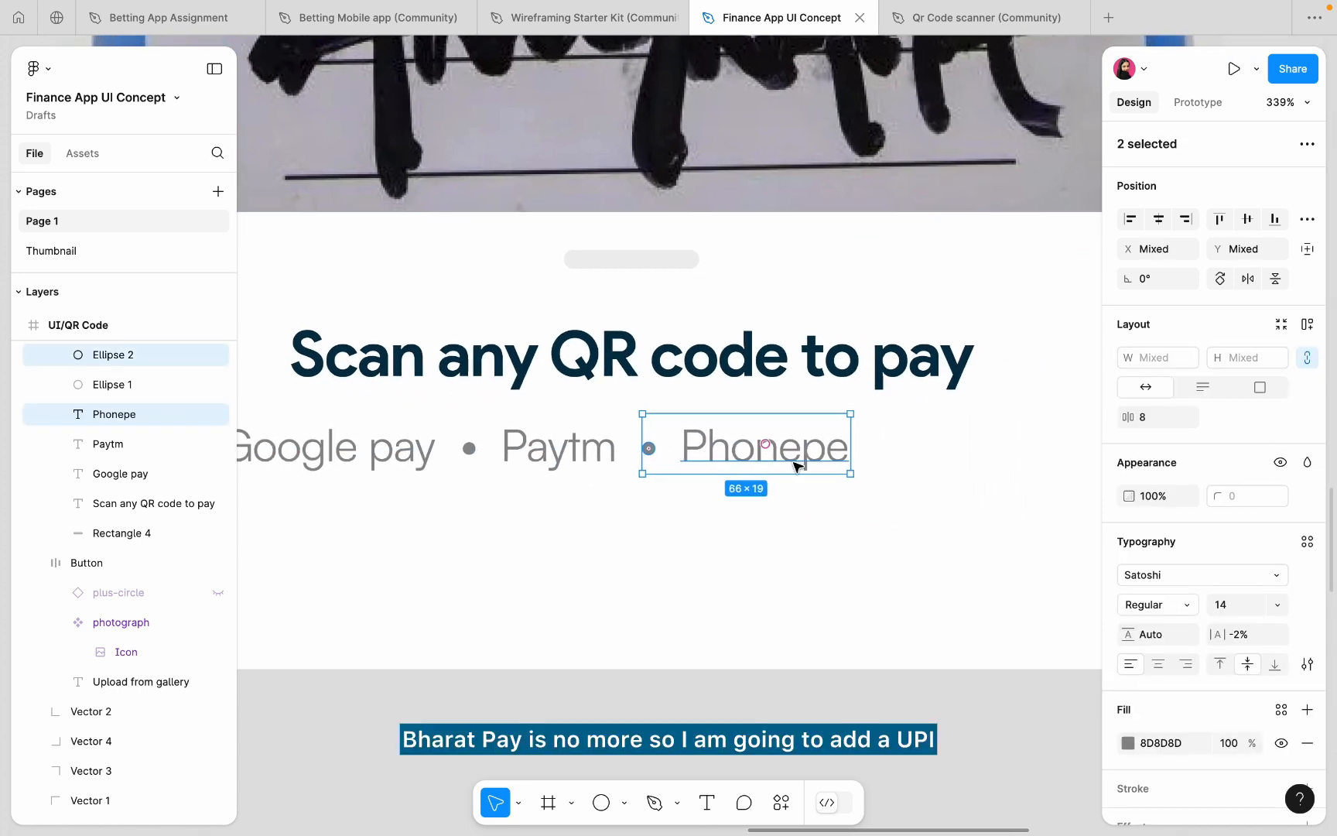
pyautogui.moveTo(739, 456); pyautogui.dragTo(971, 462)
pyautogui.doubleClick(971, 462)
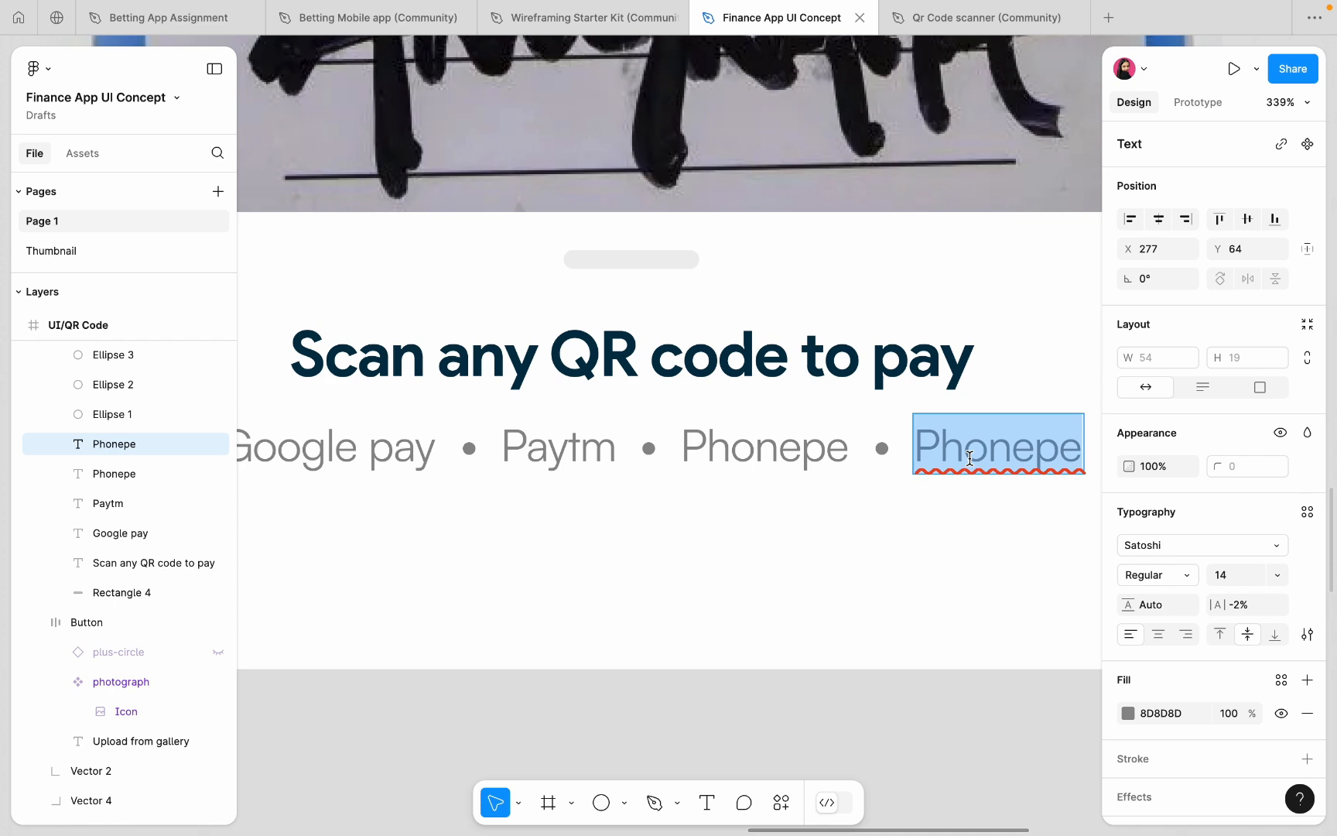
pyautogui.write('UPI')
pyautogui.press('Escape')
pyautogui.press('Escape')
# - Scale the dot after Google pay down to 3×3 with the K tool
pyautogui.scroll(-5, 913, 540)
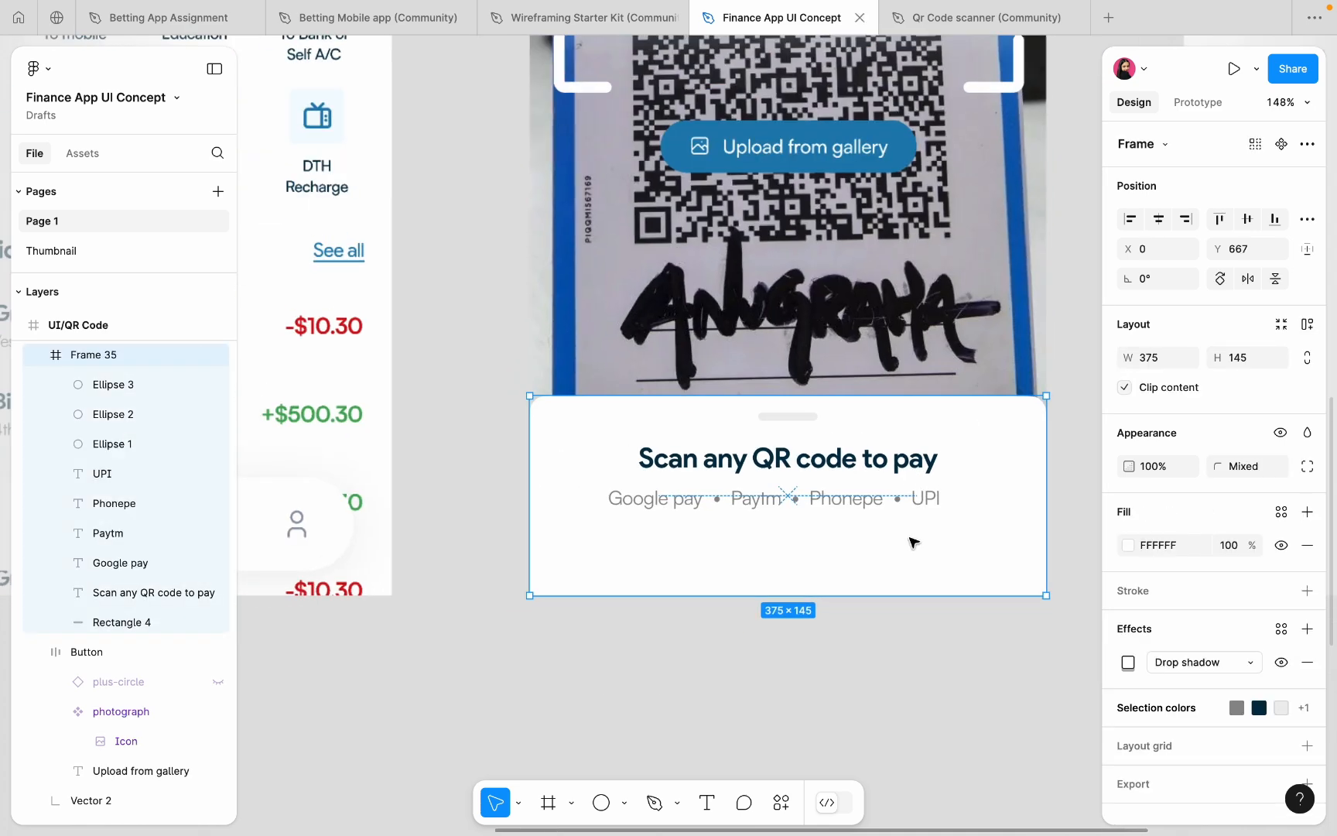
pyautogui.scroll(5, 721, 514)
pyautogui.click(712, 488)
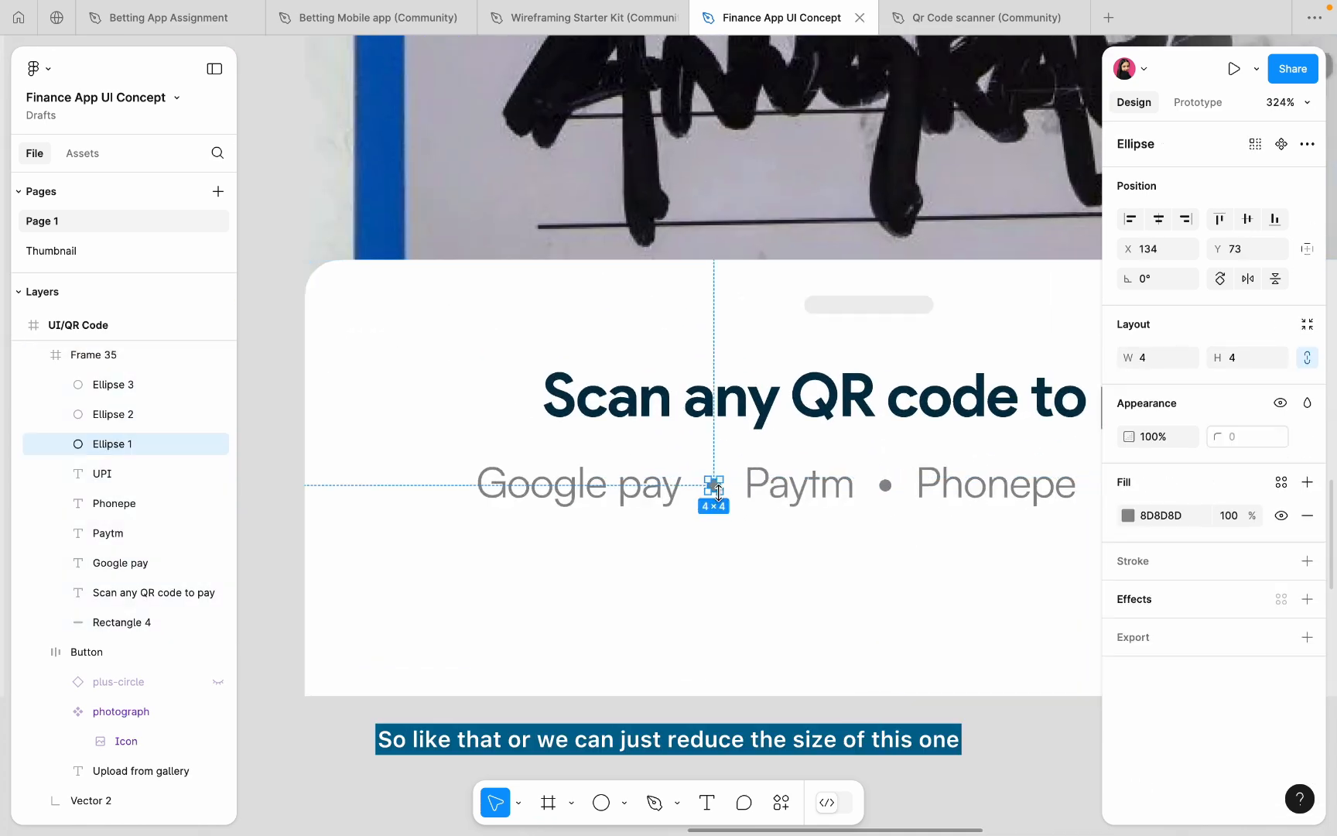
pyautogui.scroll(6, 712, 483)
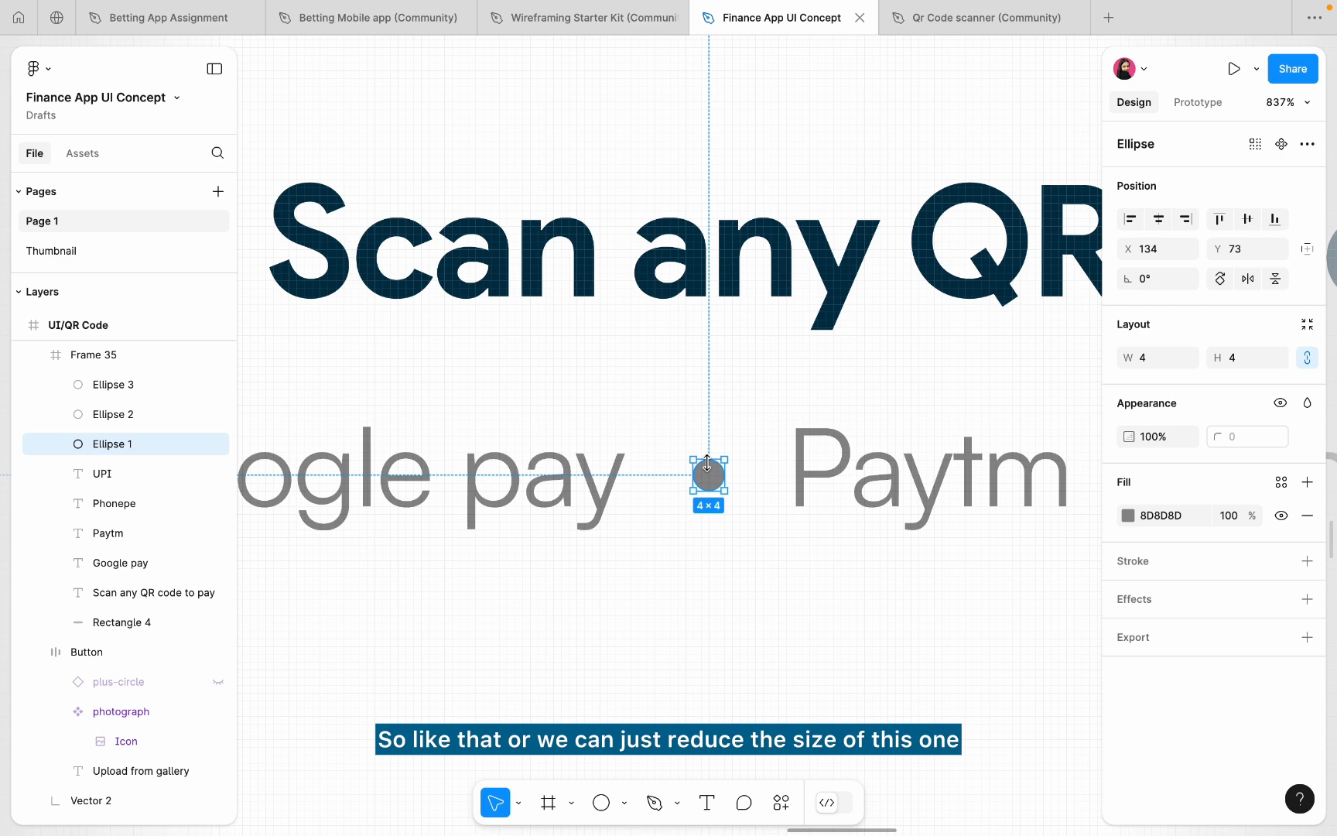
pyautogui.press('k')
pyautogui.moveTo(707, 461); pyautogui.dragTo(711, 483)
pyautogui.hscroll(5, 711, 481)
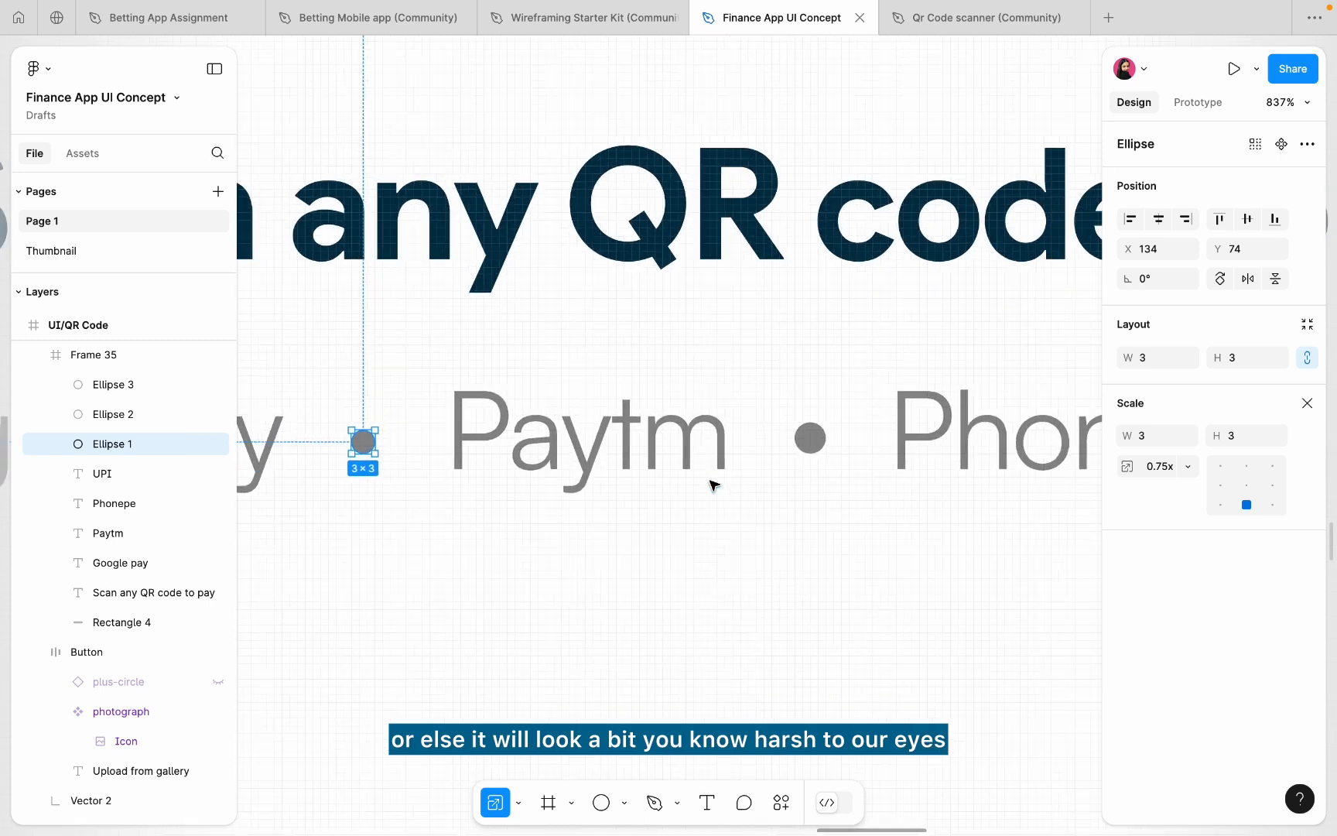
# - Shrink the dots after Paytm and Phonepe to 3×3 and nudge them into place
pyautogui.click(768, 439)
pyautogui.press('super+shift+r')
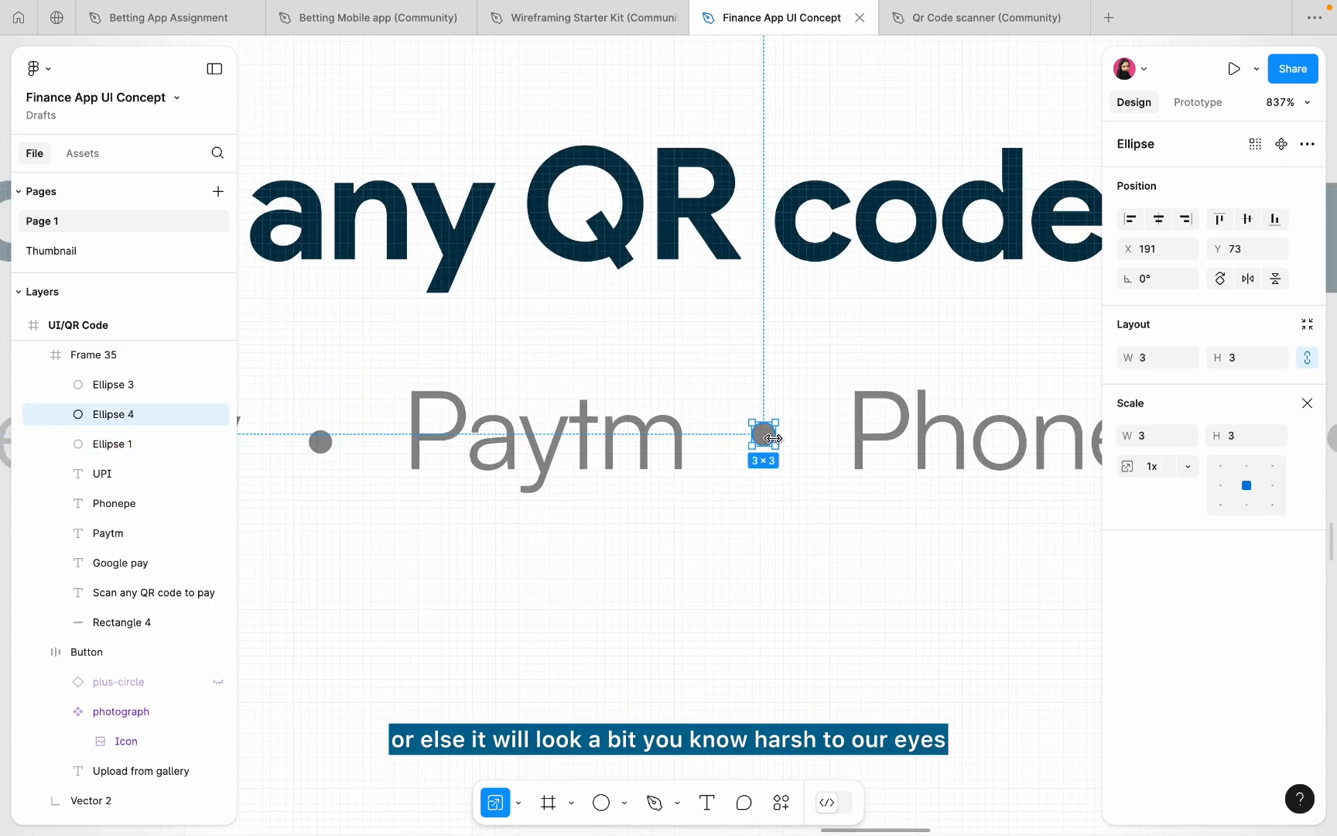
pyautogui.moveTo(773, 436); pyautogui.dragTo(772, 438)
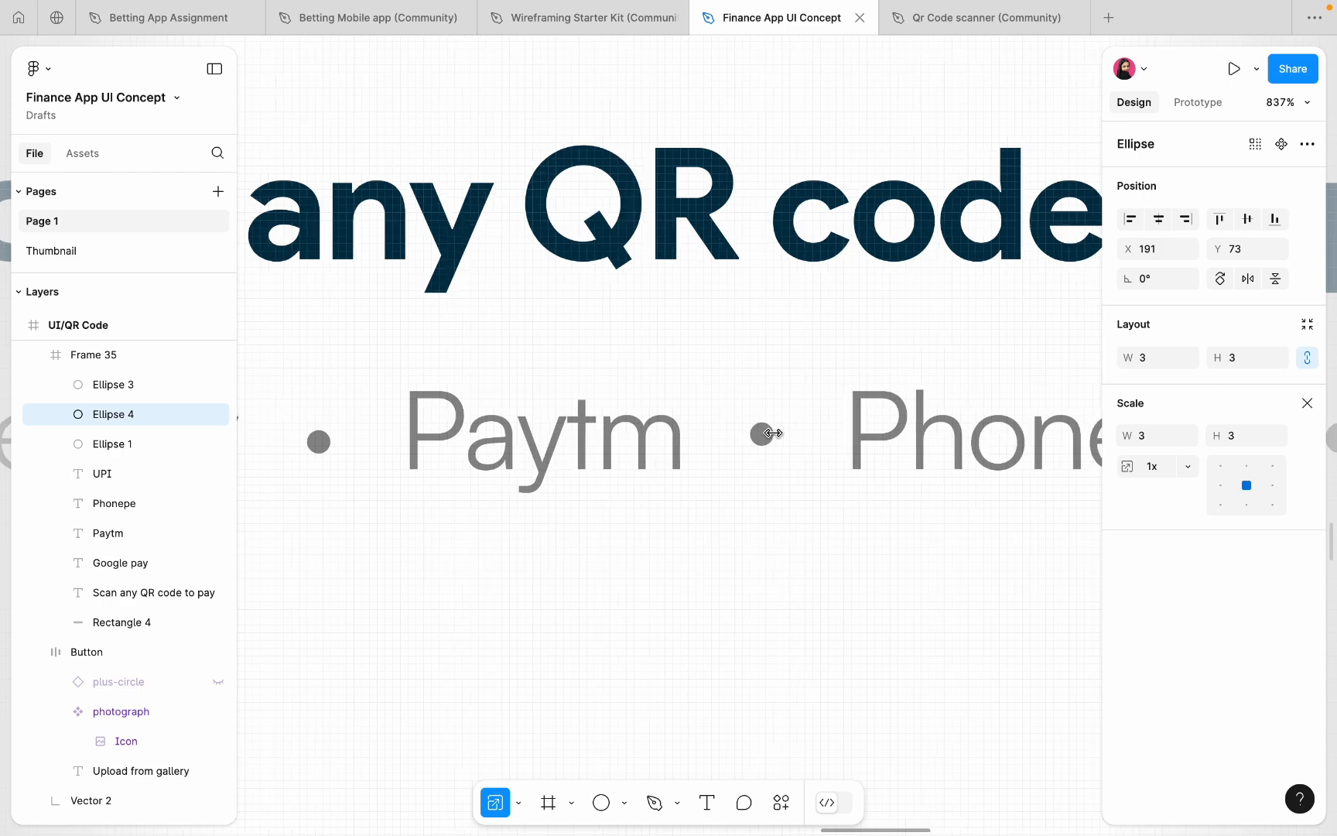
pyautogui.hscroll(5, 828, 447)
pyautogui.click(1022, 455)
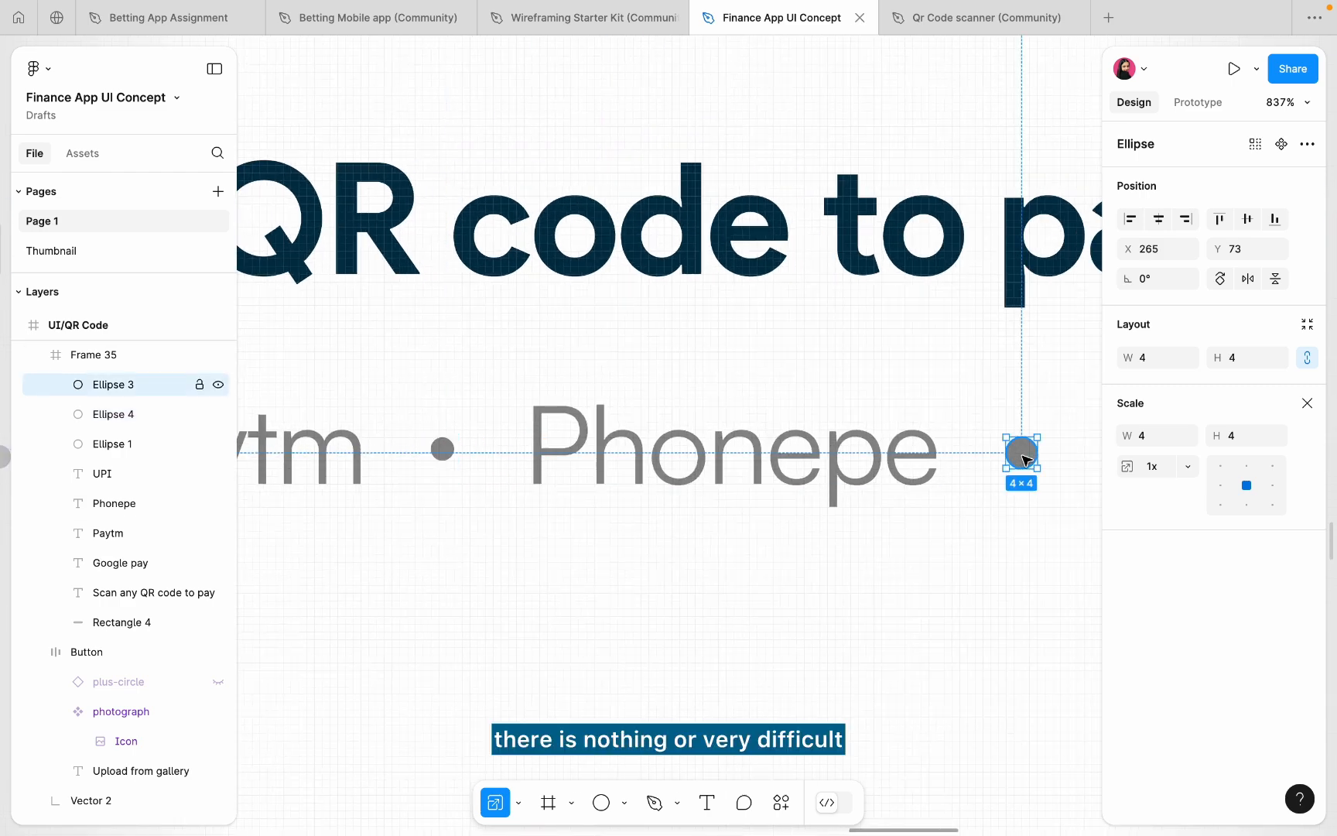
pyautogui.press('super+shift+r')
pyautogui.hscroll(3, 1025, 459)
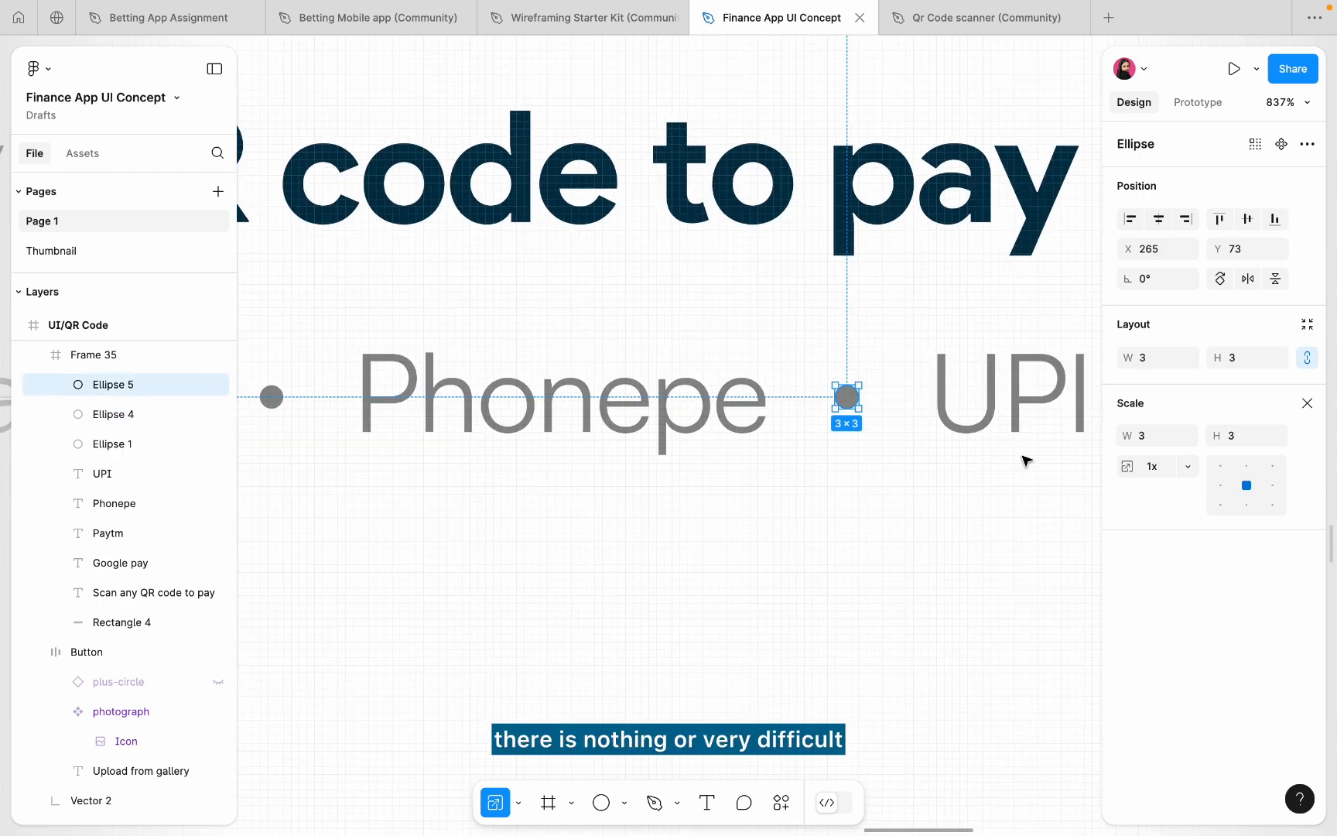
pyautogui.moveTo(852, 400); pyautogui.dragTo(857, 397)
pyautogui.scroll(-10, 855, 398)
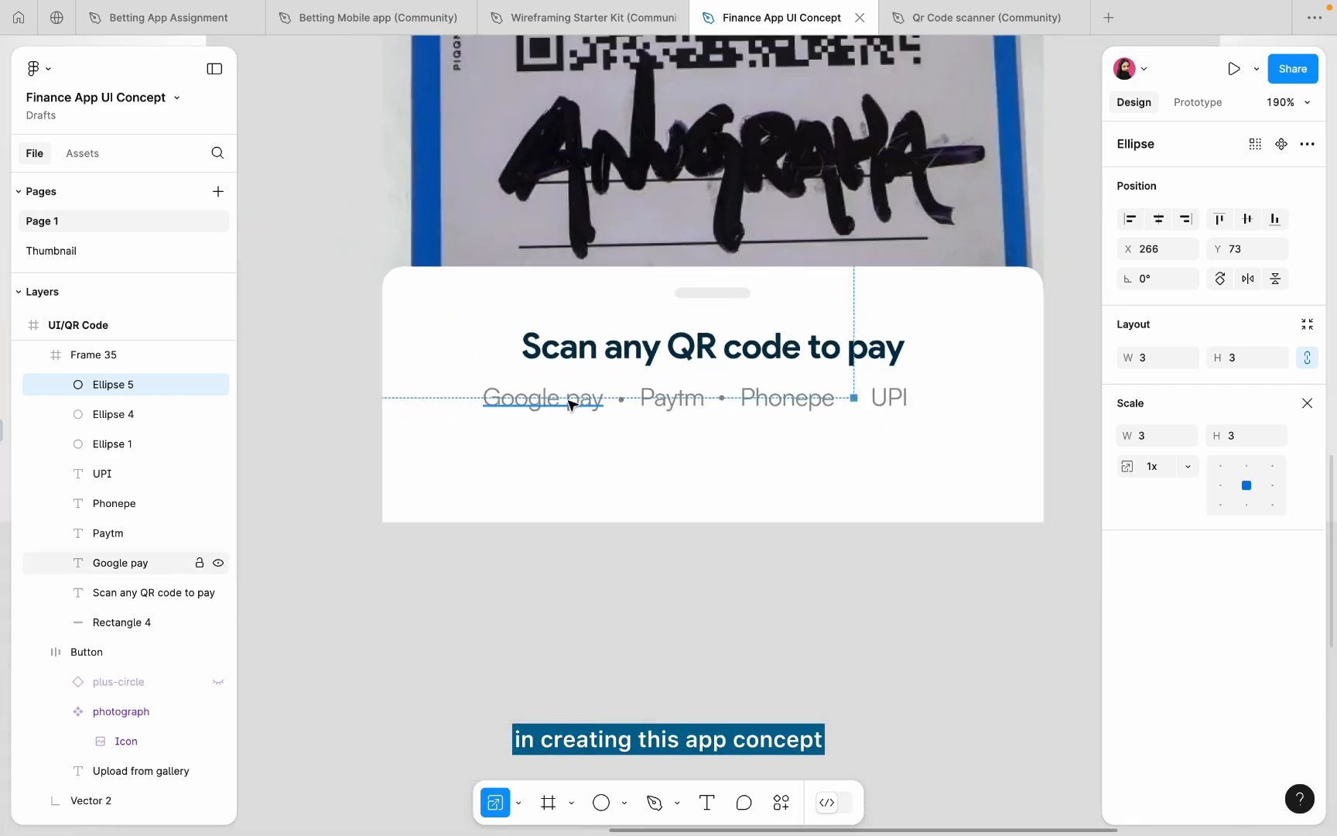
# - Wrap all seven row items in an auto-layout frame centred horizontally in the sheet
pyautogui.click(569, 403)
pyautogui.keyDown('shift'); pyautogui.click(621, 400); pyautogui.keyUp('shift')
pyautogui.keyDown('shift'); pyautogui.click(692, 399); pyautogui.keyUp('shift')
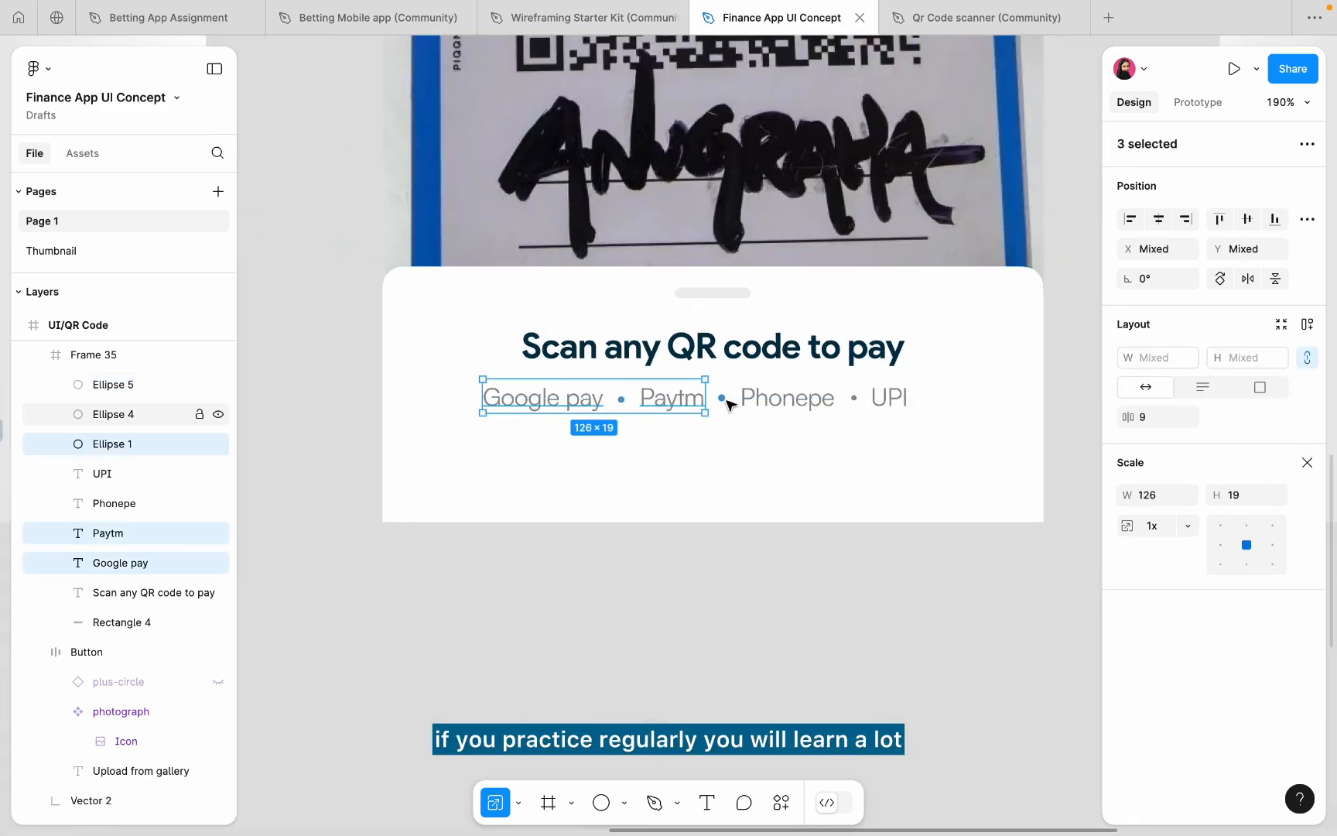
pyautogui.keyDown('shift'); pyautogui.click(722, 397); pyautogui.keyUp('shift')
pyautogui.keyDown('shift'); pyautogui.click(786, 399); pyautogui.keyUp('shift')
pyautogui.keyDown('shift'); pyautogui.click(855, 397); pyautogui.keyUp('shift')
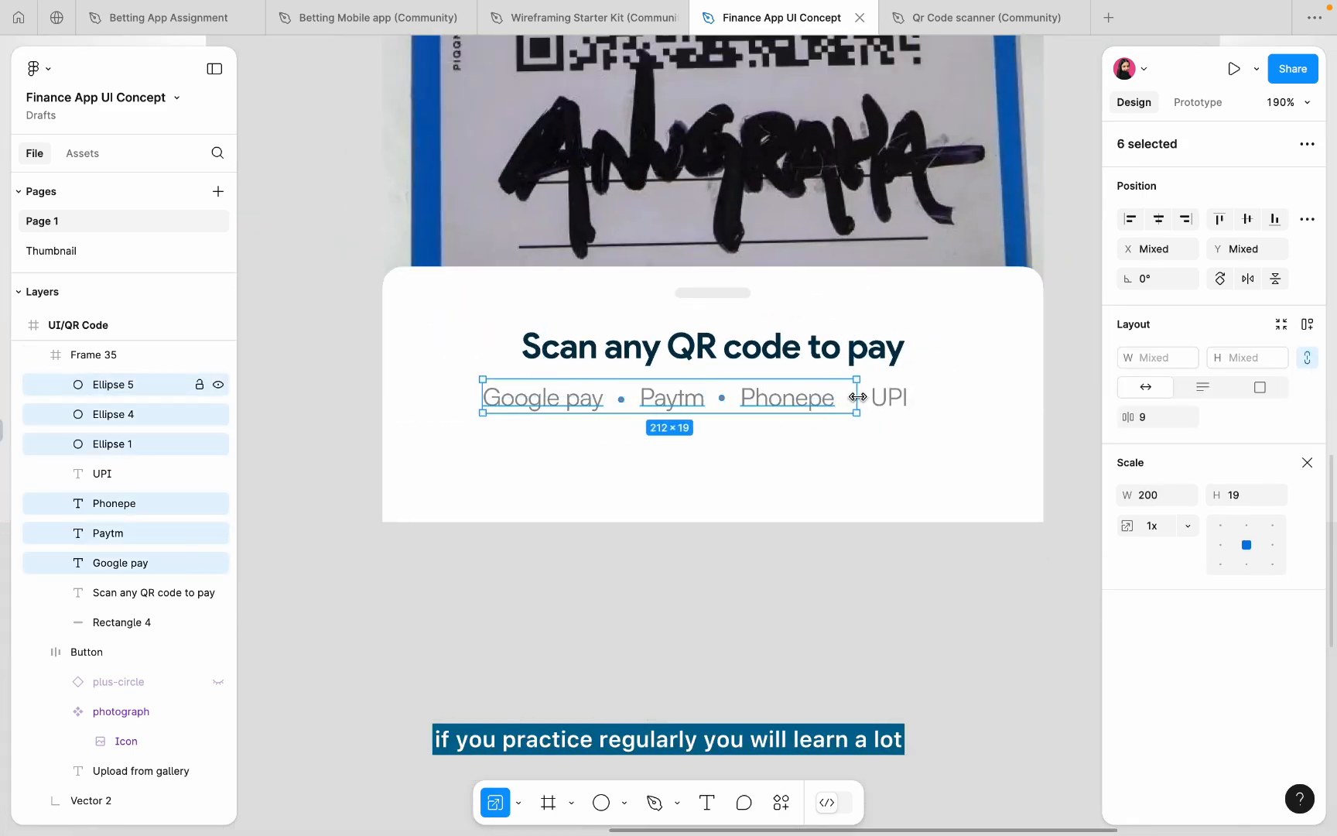
pyautogui.keyDown('shift'); pyautogui.click(898, 398); pyautogui.keyUp('shift')
pyautogui.hotkey('shift', 'a')
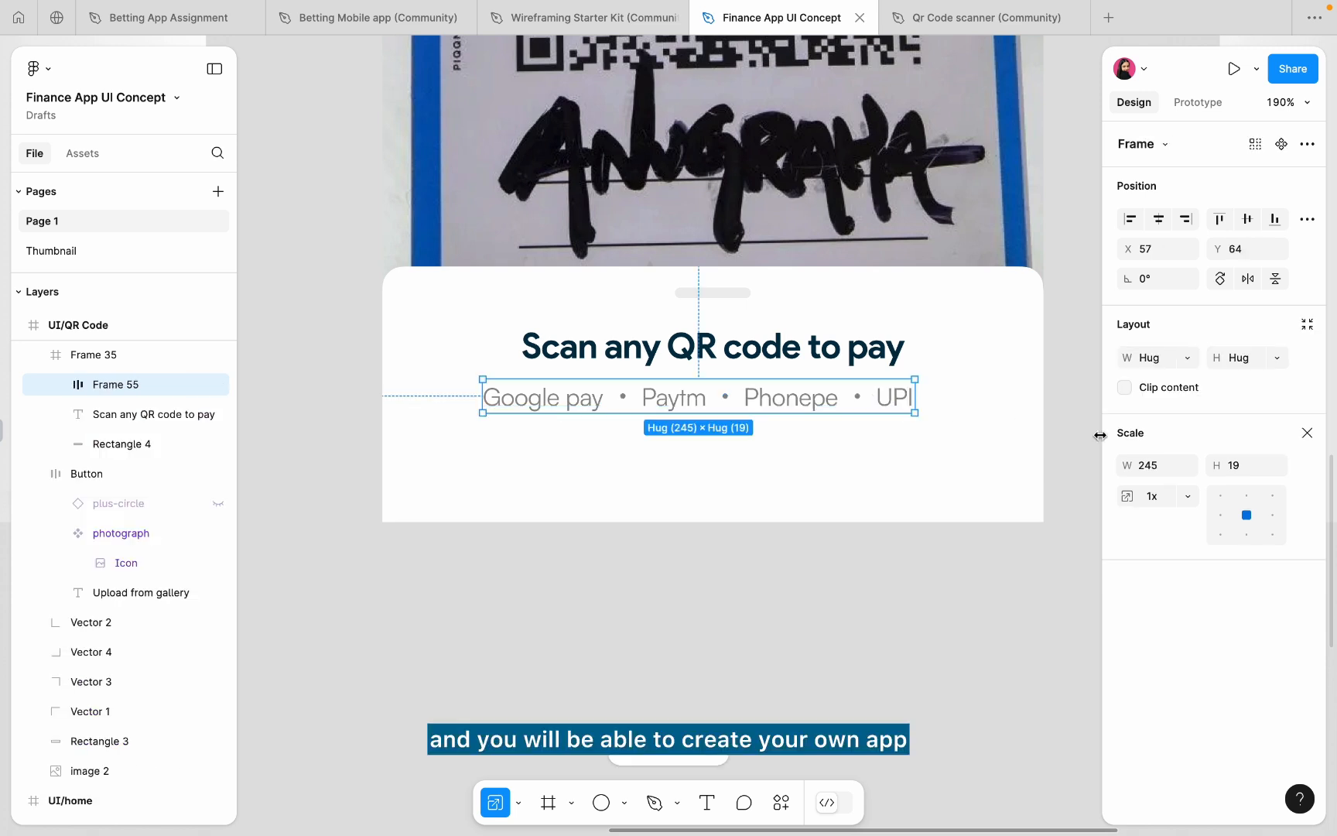
pyautogui.click(1159, 222)
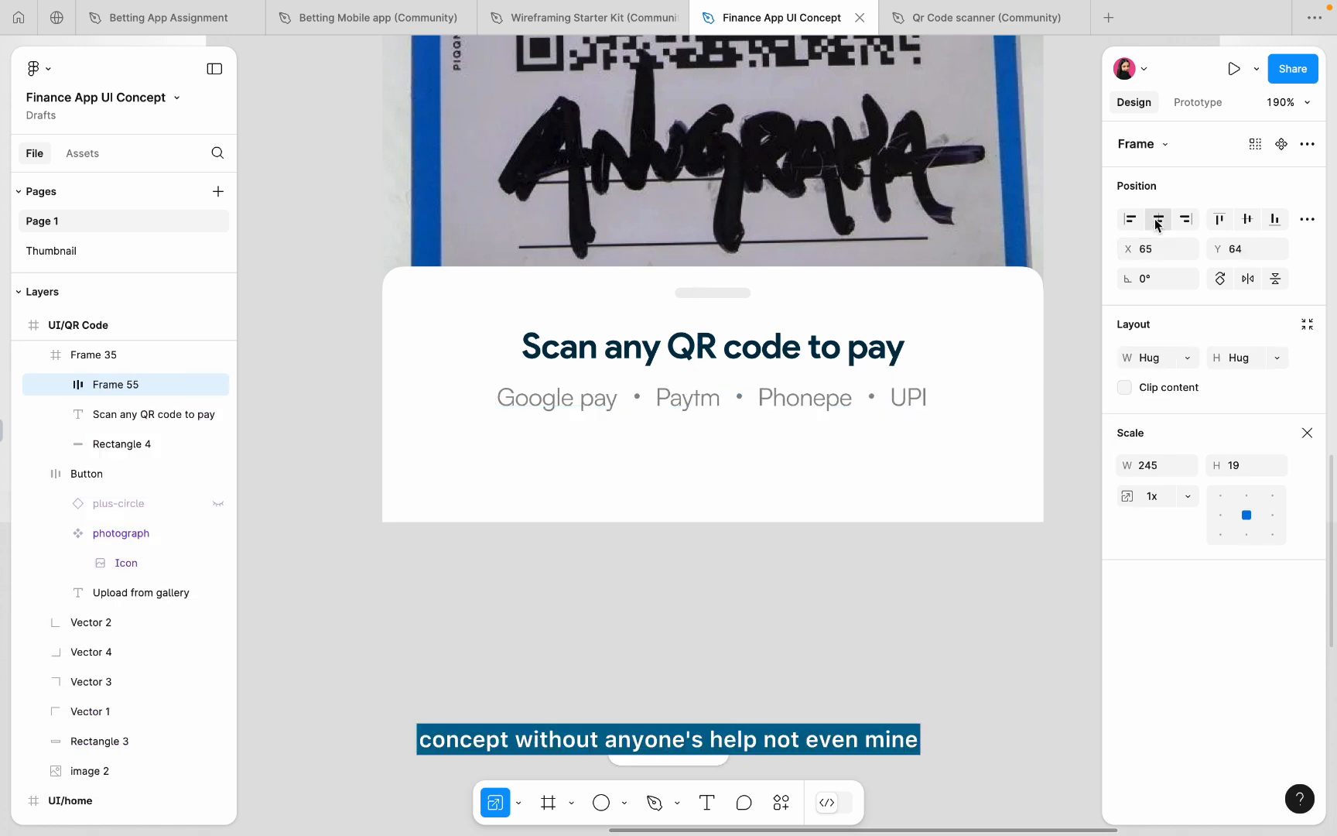
# - Nudge the payment row up toward the title and set its item gap to 4
pyautogui.click(800, 453)
pyautogui.click(747, 403)
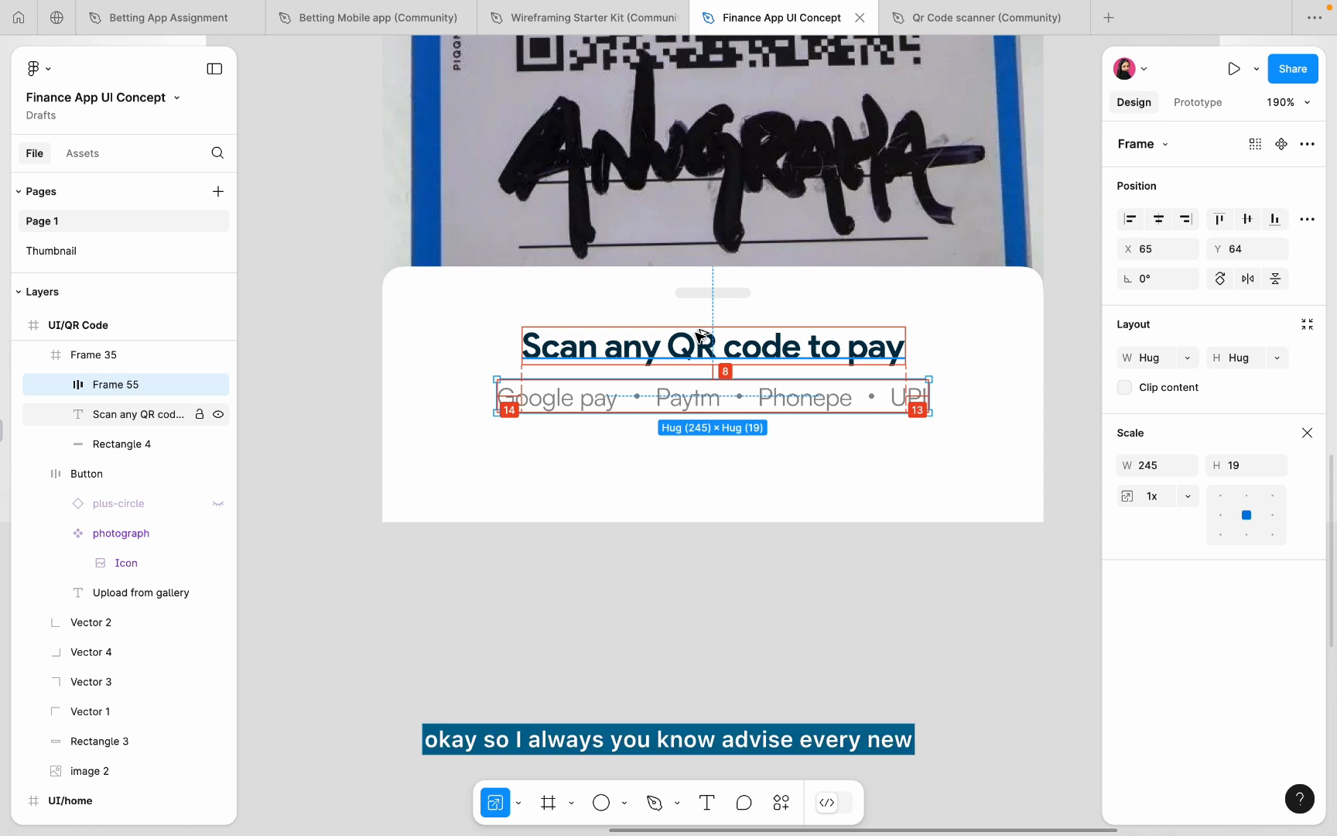
pyautogui.press('Up')
pyautogui.press('Up')
pyautogui.press('Up')
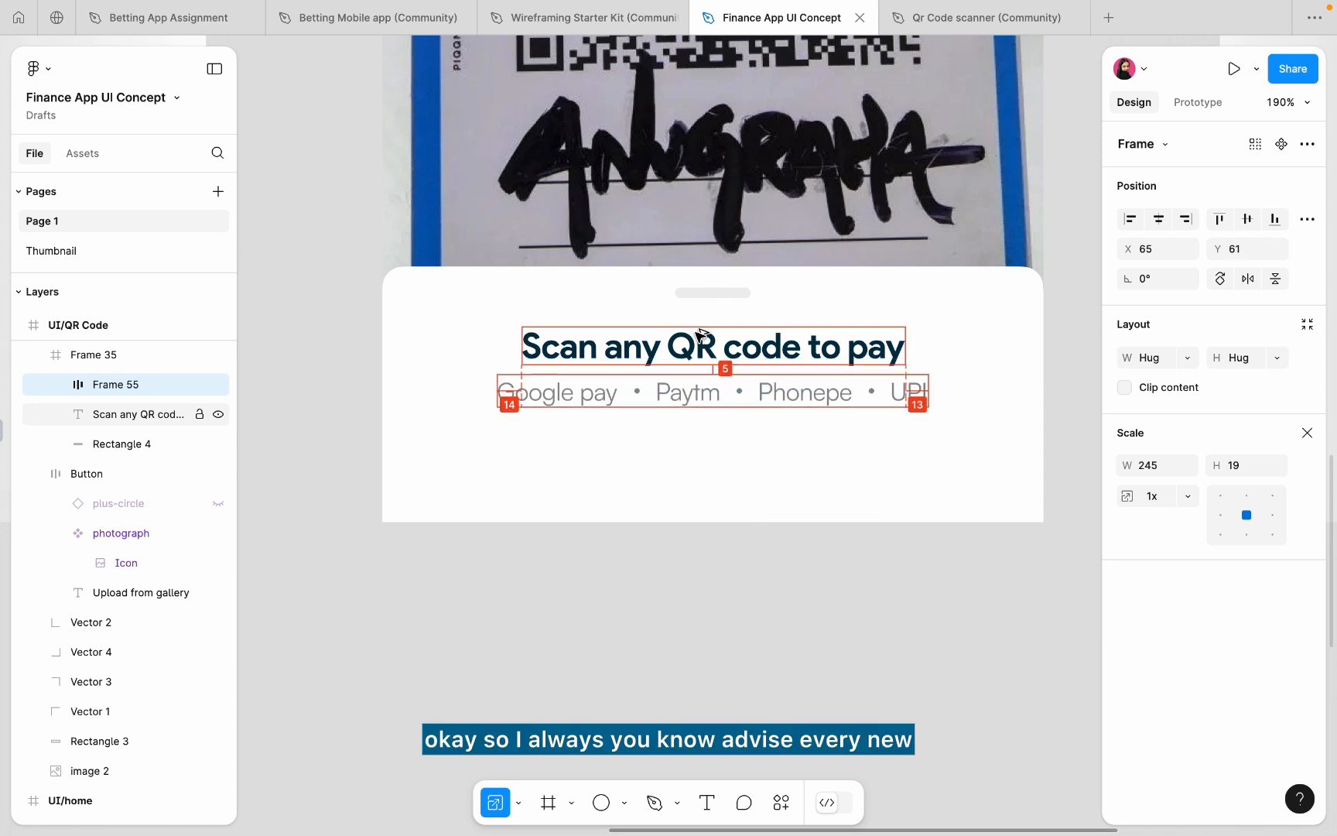
pyautogui.press('Up')
pyautogui.click(1307, 432)
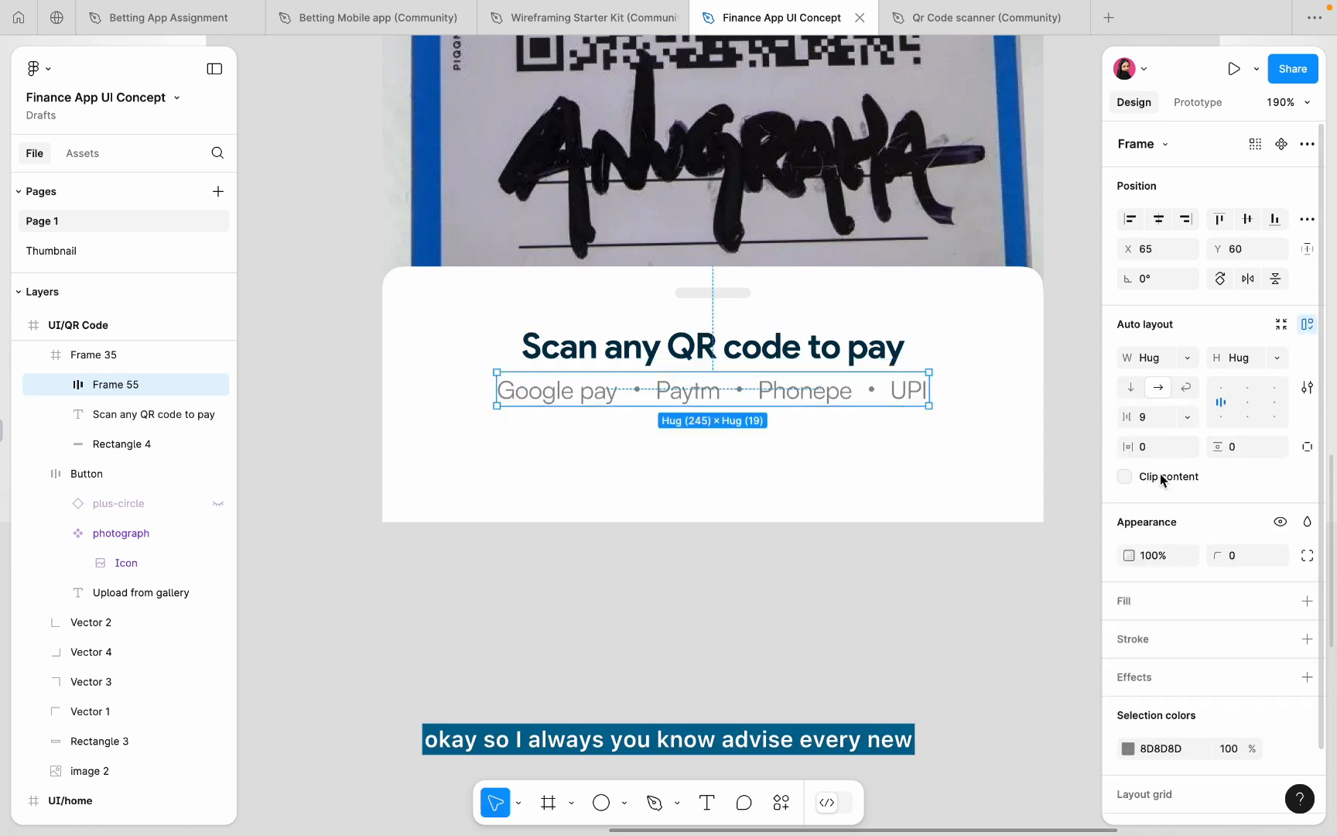
pyautogui.write('4')
pyautogui.press('Return')
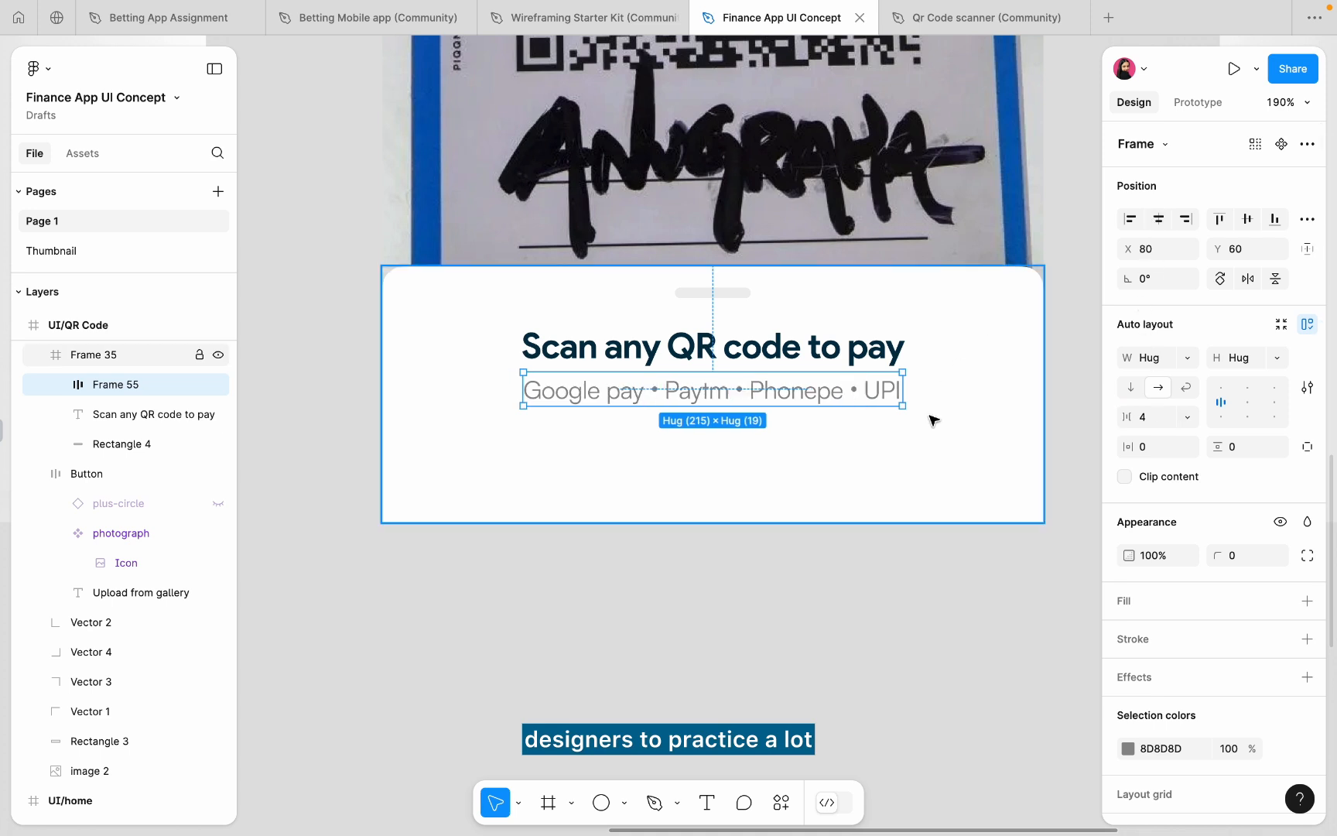
pyautogui.click(791, 505)
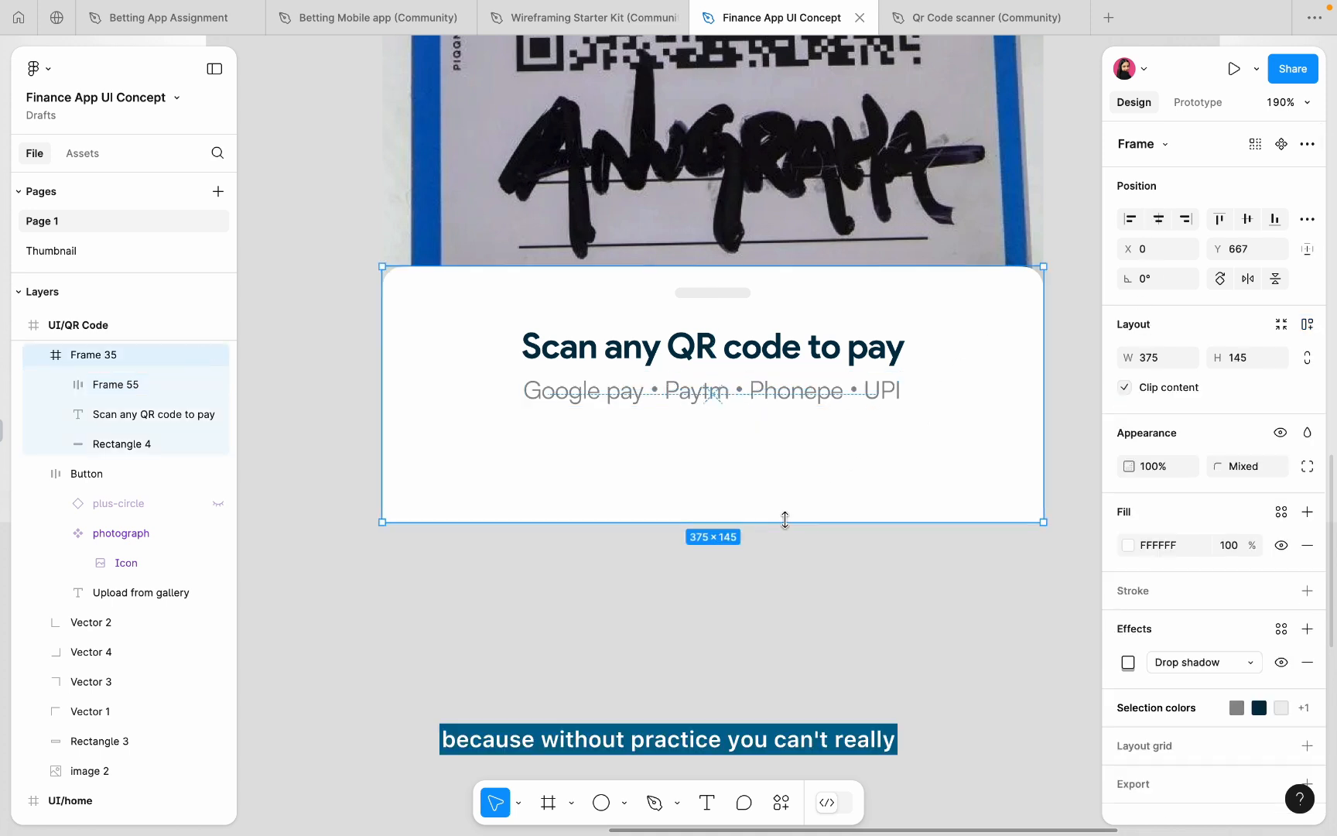
# - Shorten the bottom sheet Frame 35 to 103 px tall
pyautogui.moveTo(784, 501); pyautogui.dragTo(791, 447)
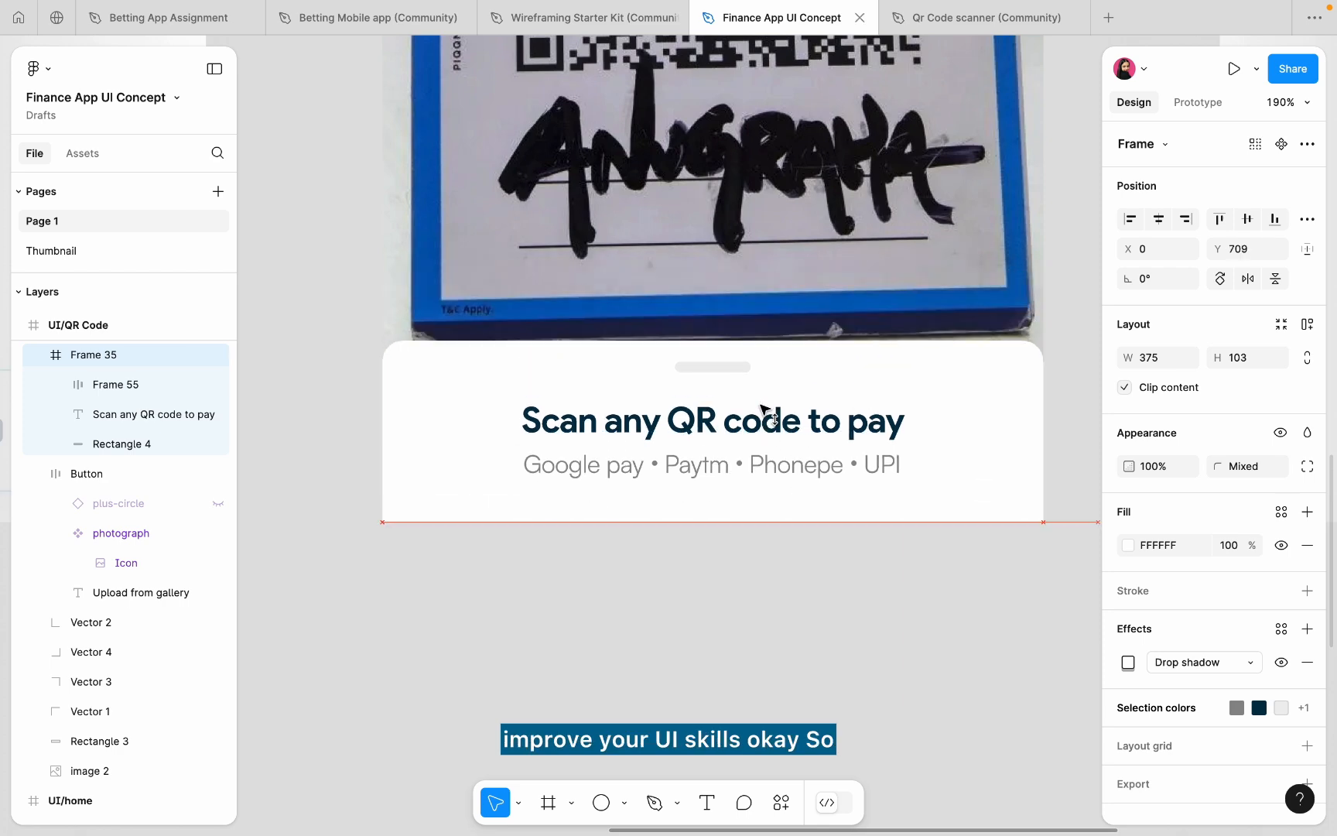
pyautogui.click(696, 597)
pyautogui.scroll(-3, 699, 600)
pyautogui.click(681, 502)
pyautogui.scroll(5, 679, 497)
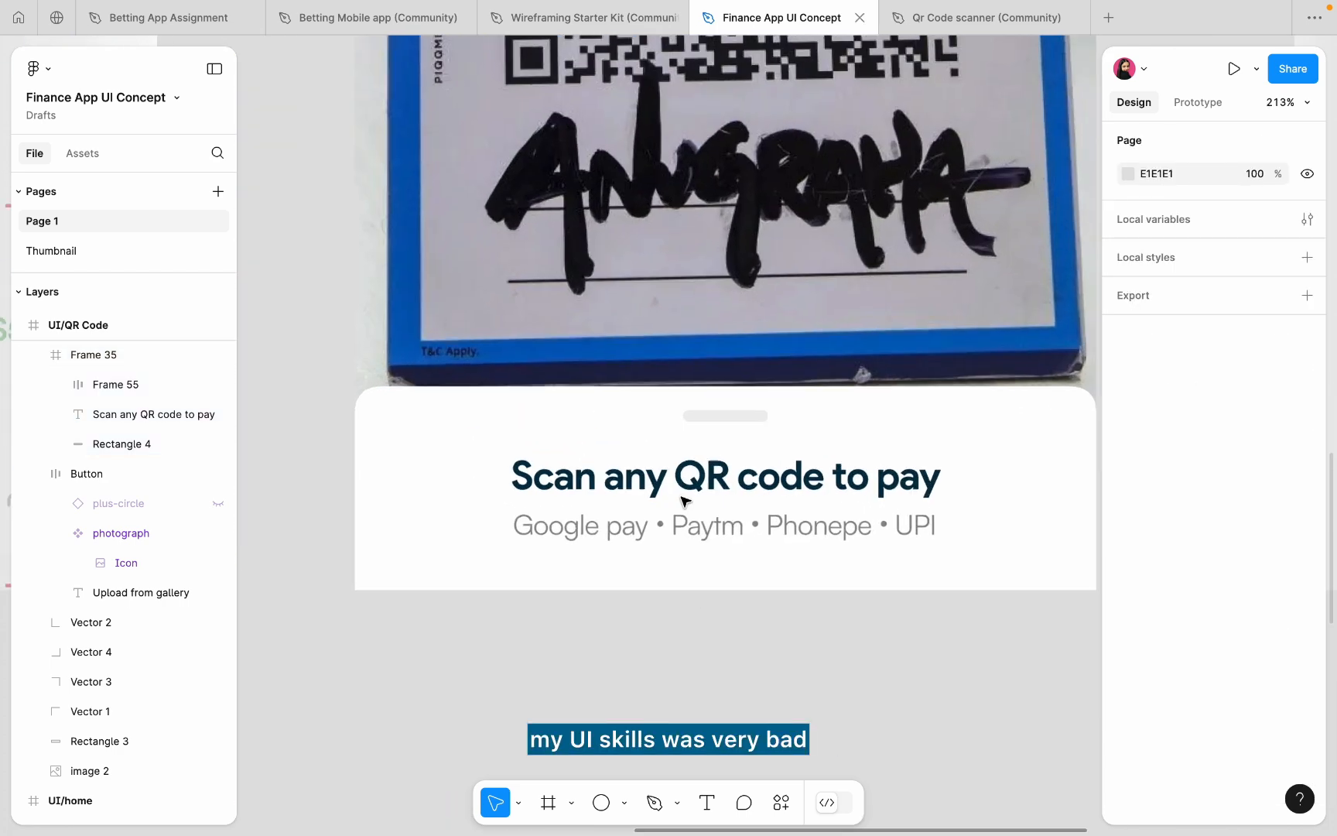
# - Darken the payment row text to 757575 and widen its gap to 6
pyautogui.click(660, 528)
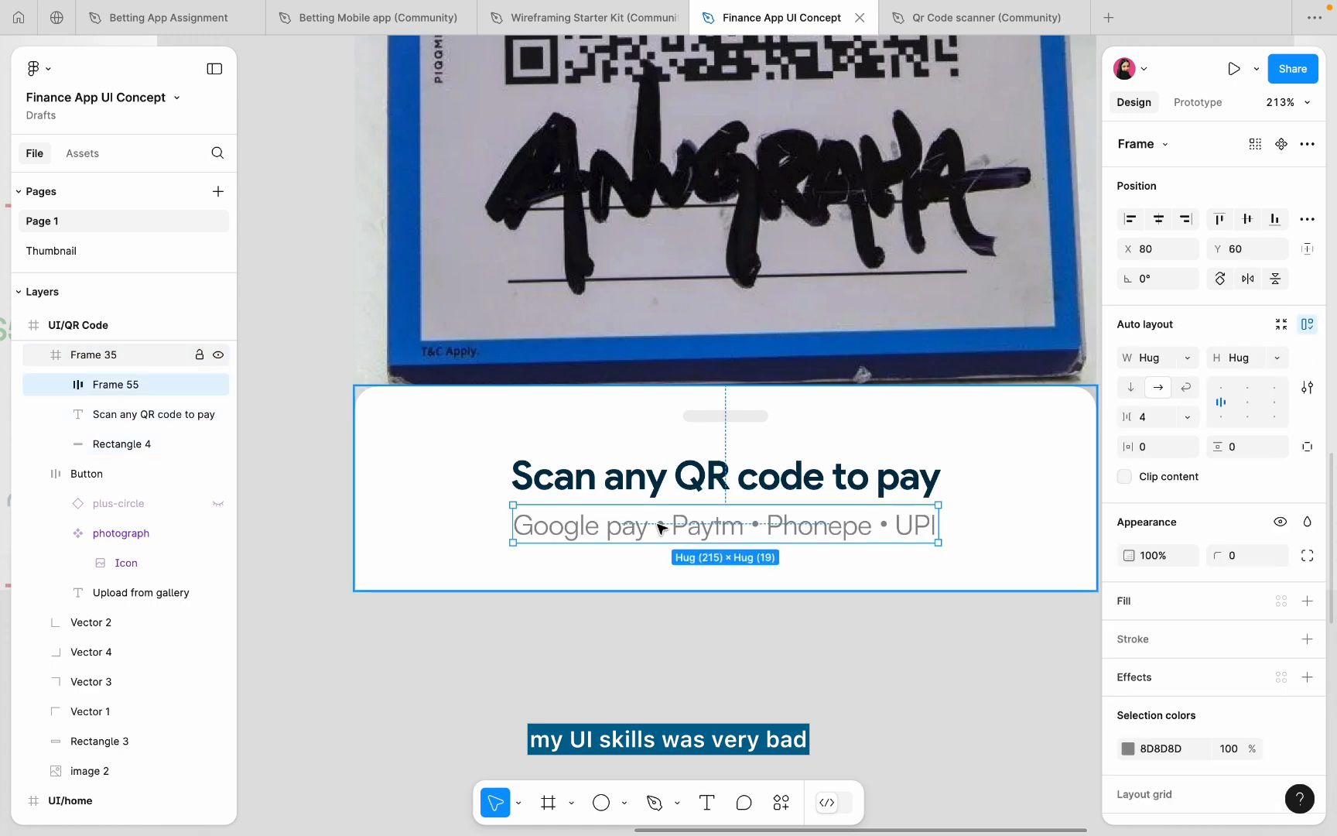
pyautogui.click(1128, 749)
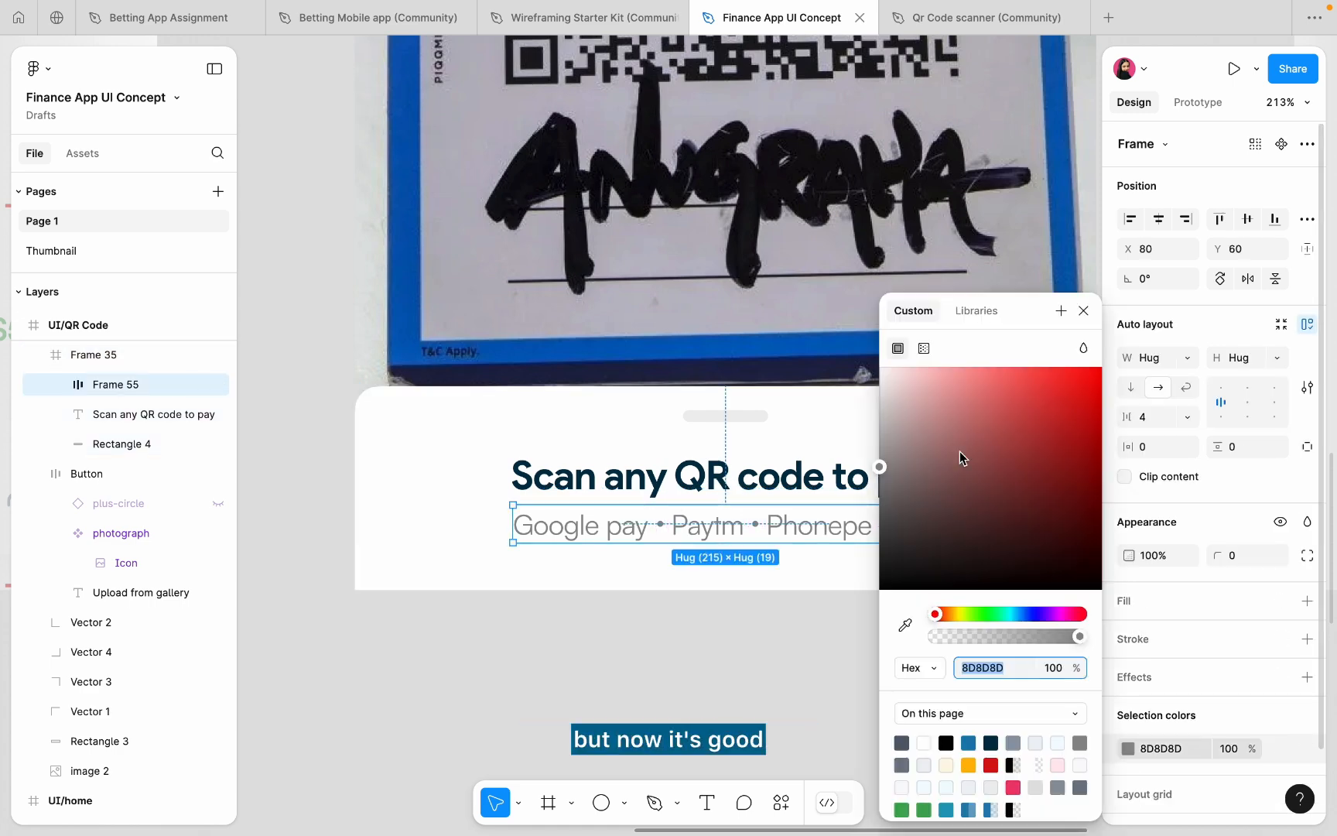
pyautogui.moveTo(961, 454); pyautogui.dragTo(861, 499)
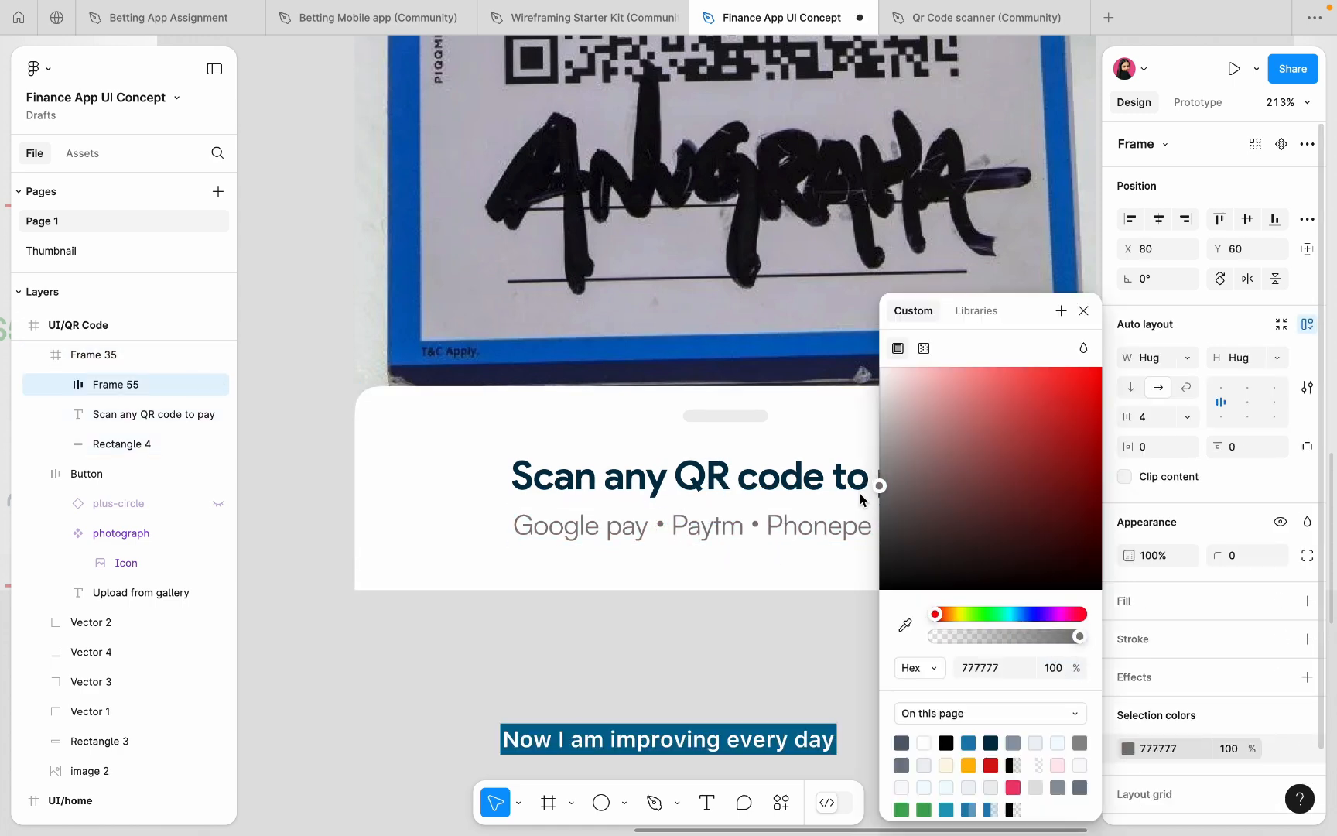
pyautogui.click(1144, 435)
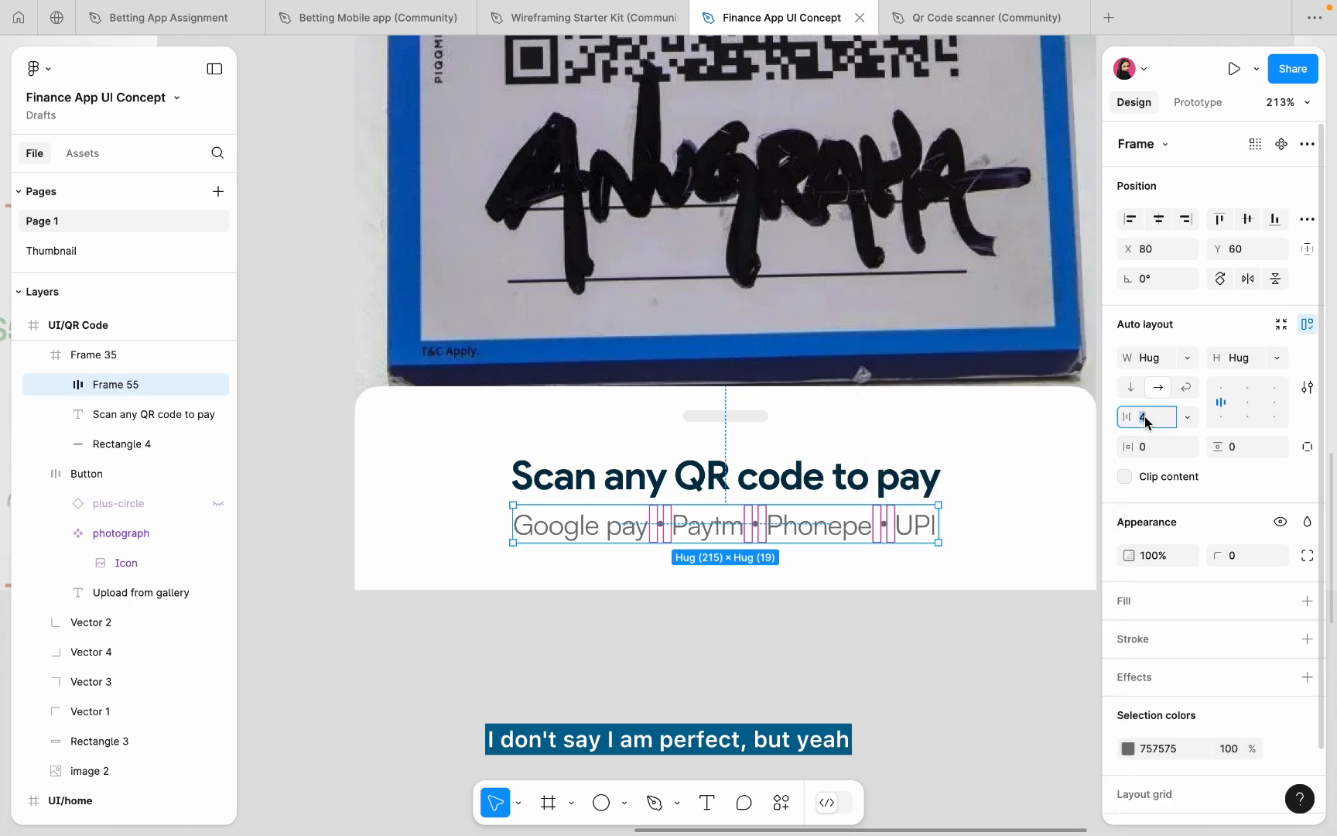
pyautogui.write('6')
pyautogui.press('Return')
pyautogui.click(911, 605)
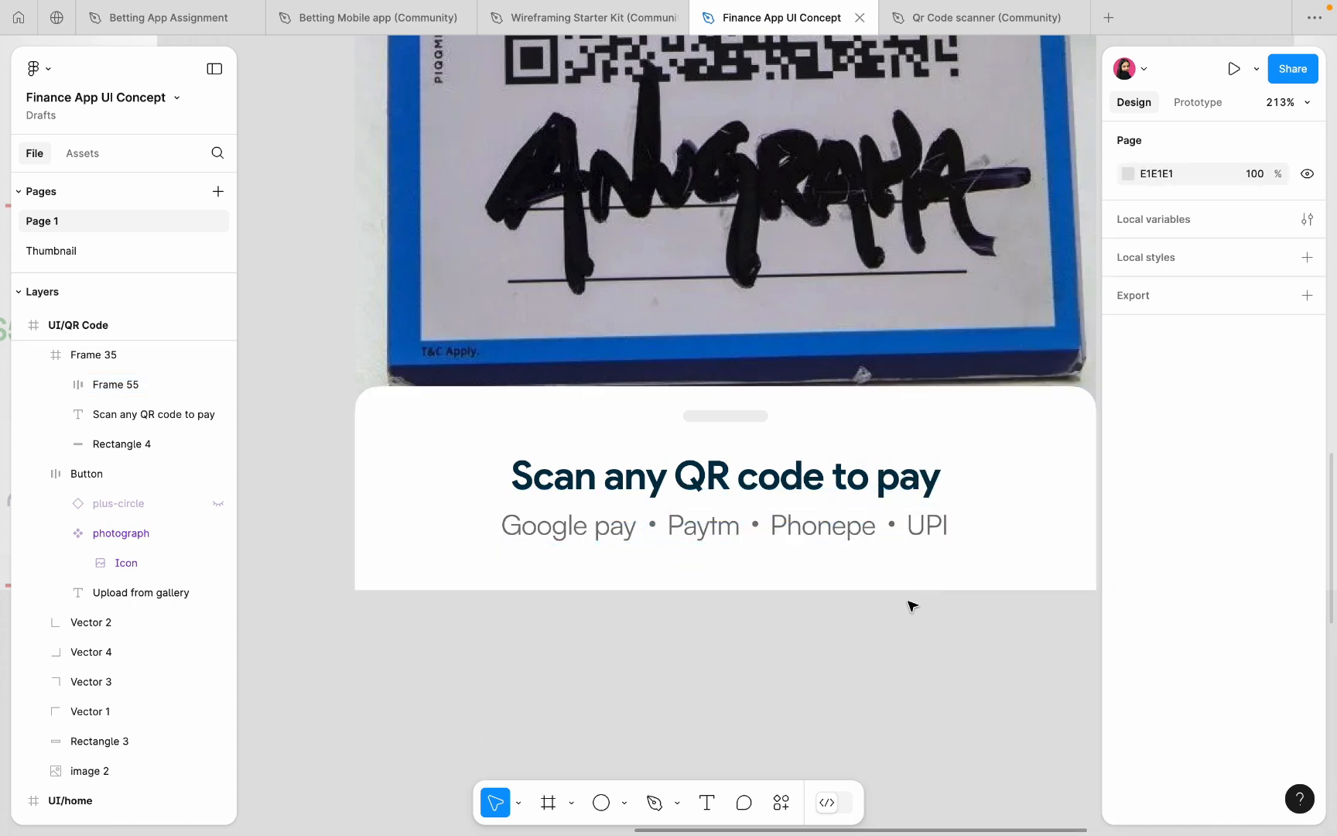
pyautogui.scroll(-10, 911, 605)
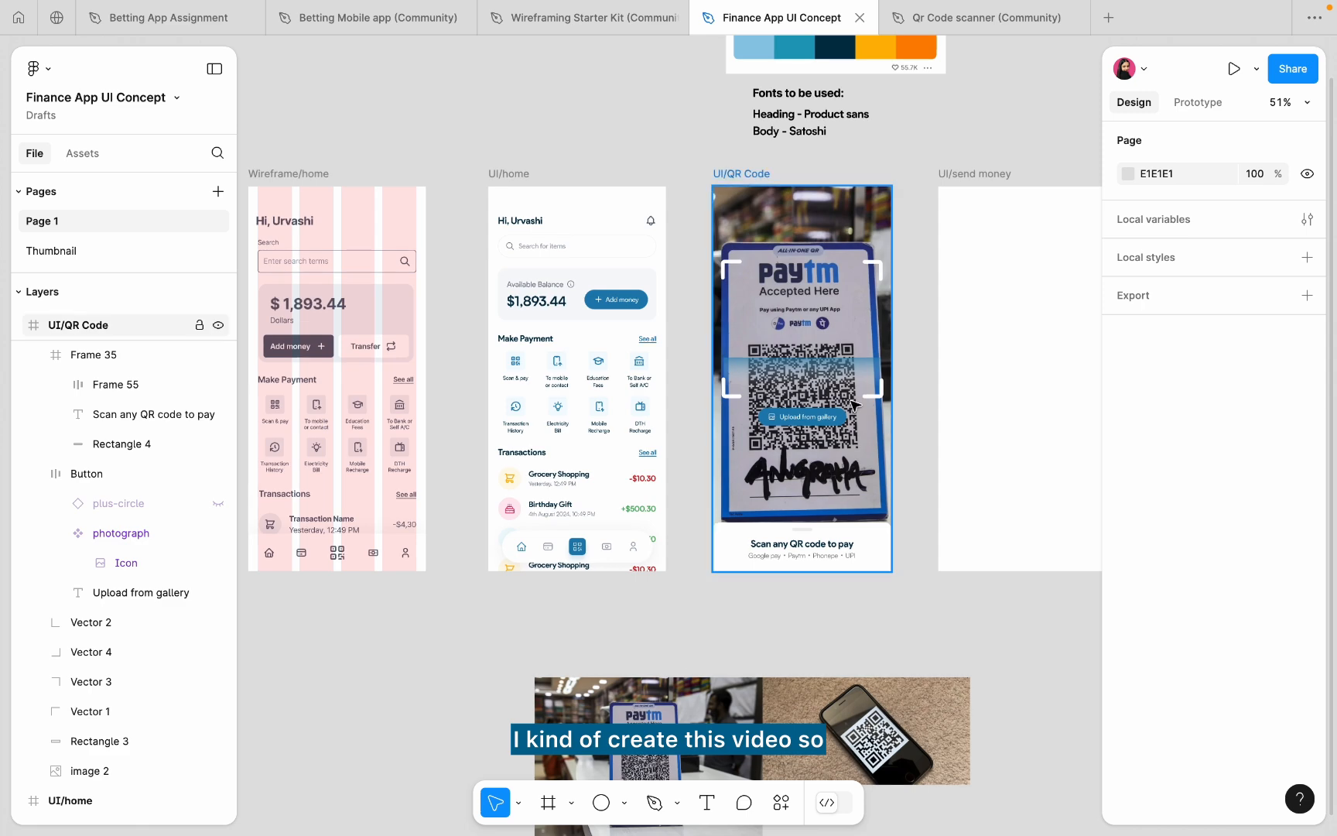
pyautogui.scroll(5, 852, 403)
pyautogui.click(797, 429)
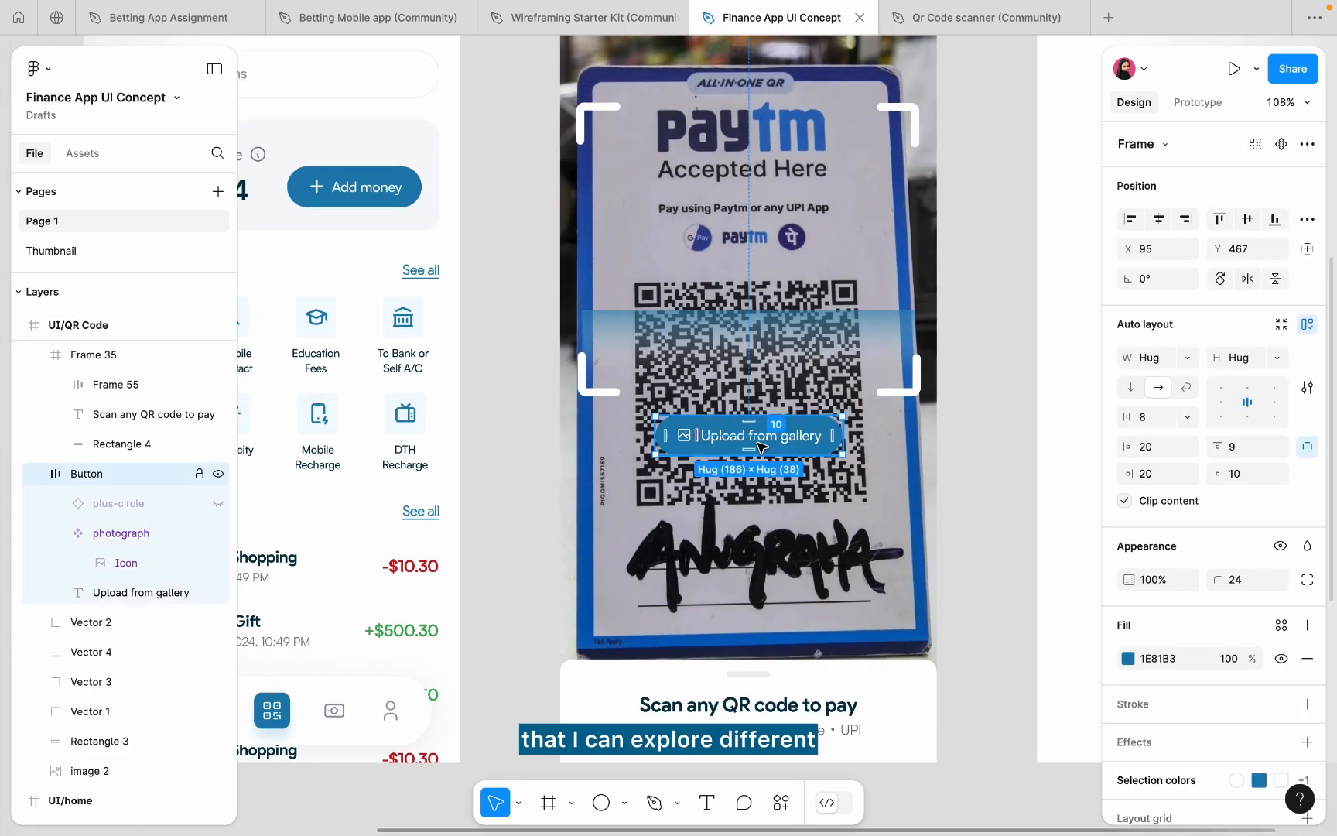
pyautogui.scroll(3, 746, 440)
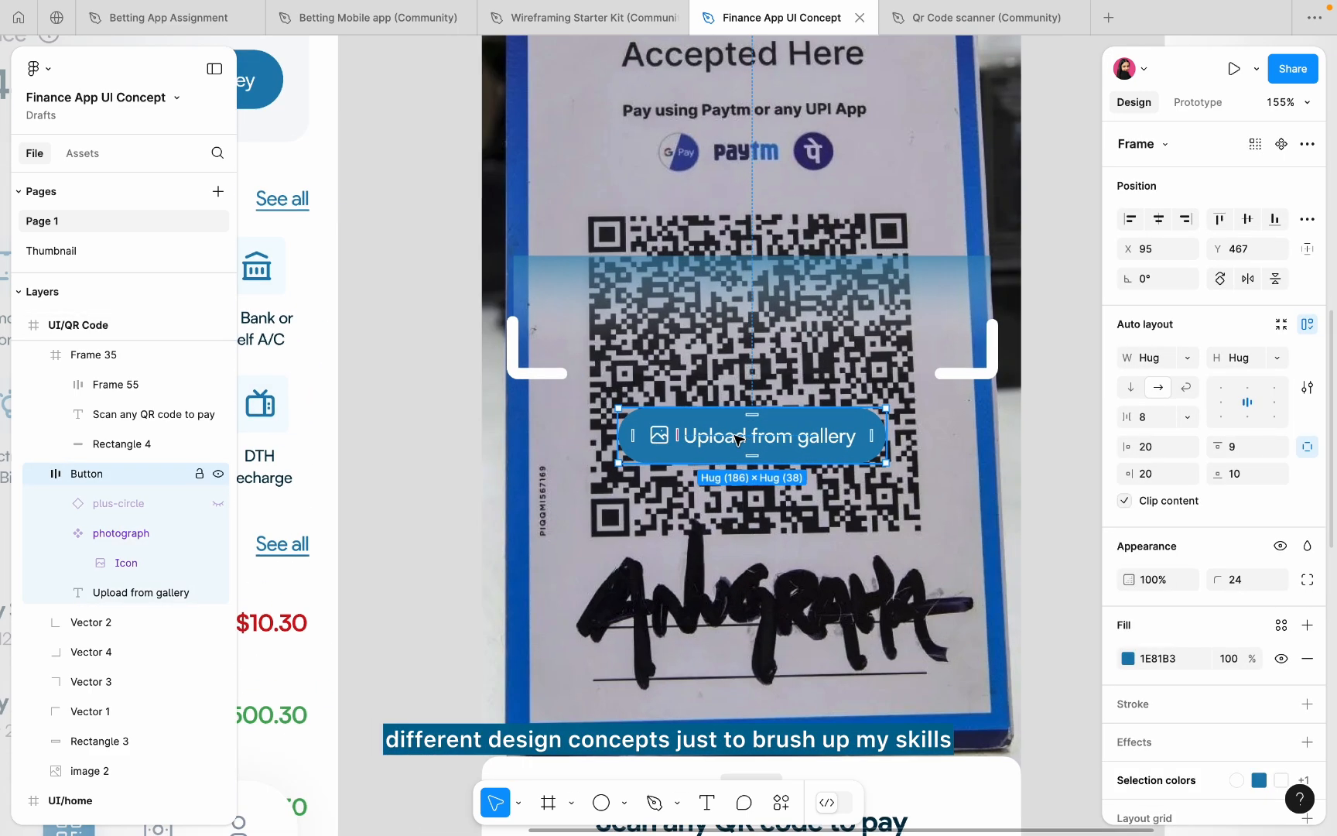
pyautogui.scroll(-3, 684, 542)
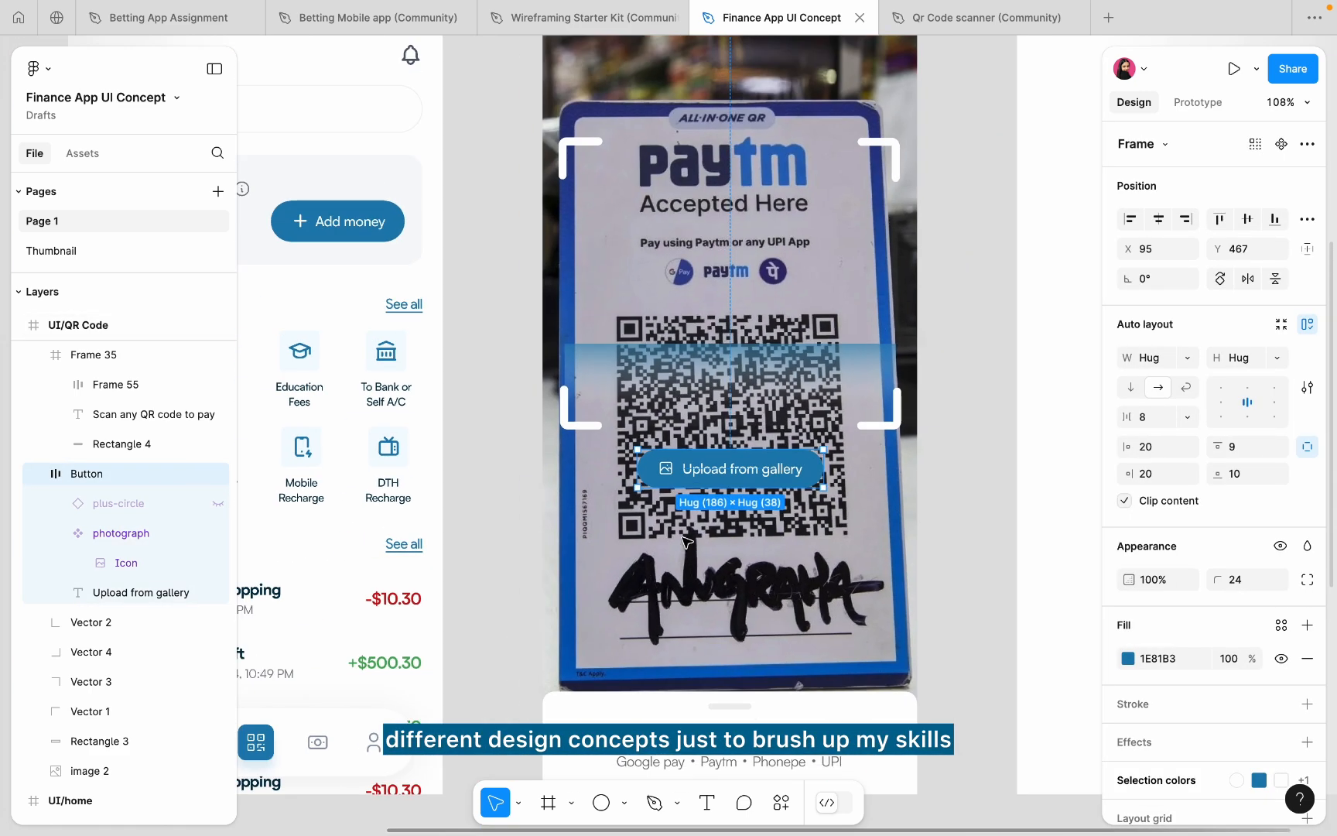
pyautogui.scroll(5, 973, 468)
pyautogui.click(951, 469)
pyautogui.scroll(-5, 952, 469)
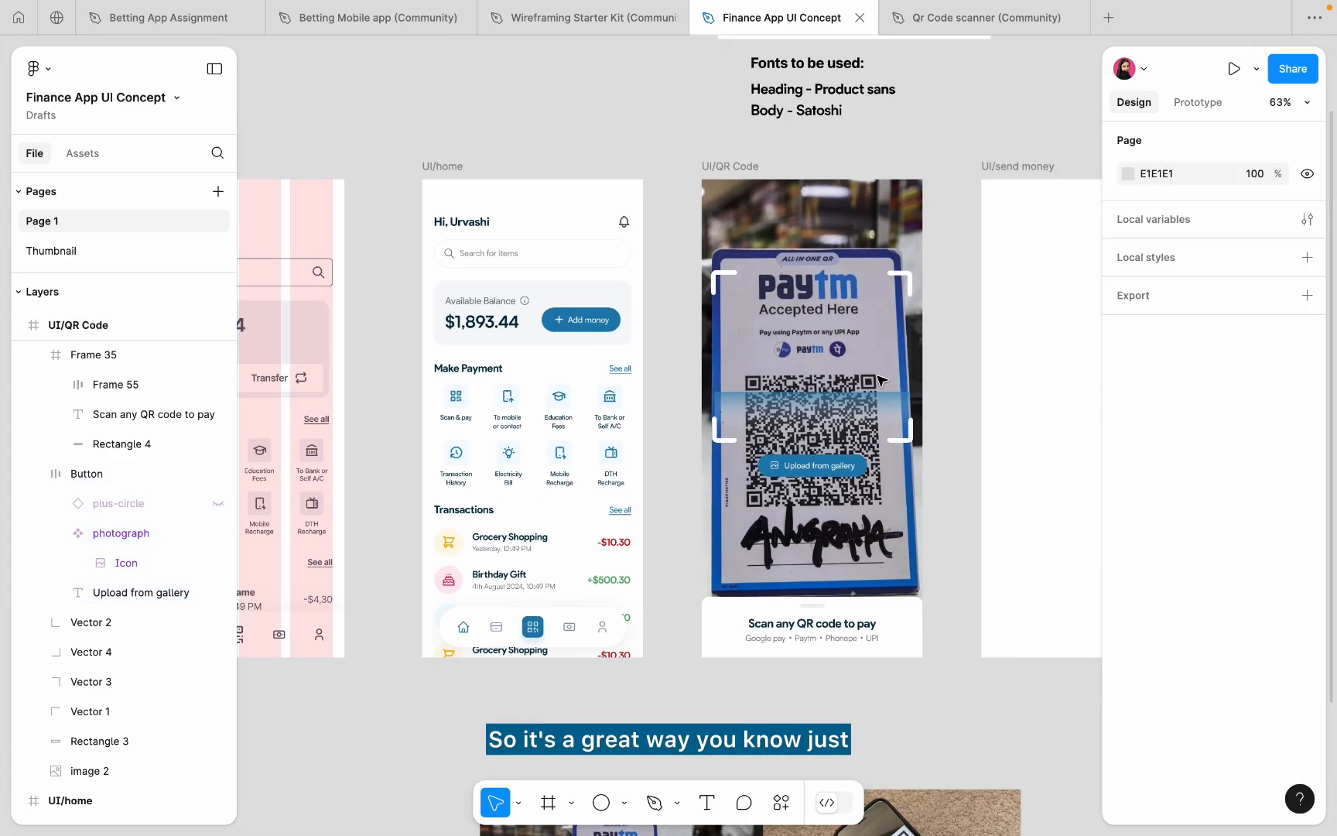
pyautogui.scroll(4, 878, 377)
pyautogui.scroll(-3, 827, 362)
pyautogui.click(827, 362)
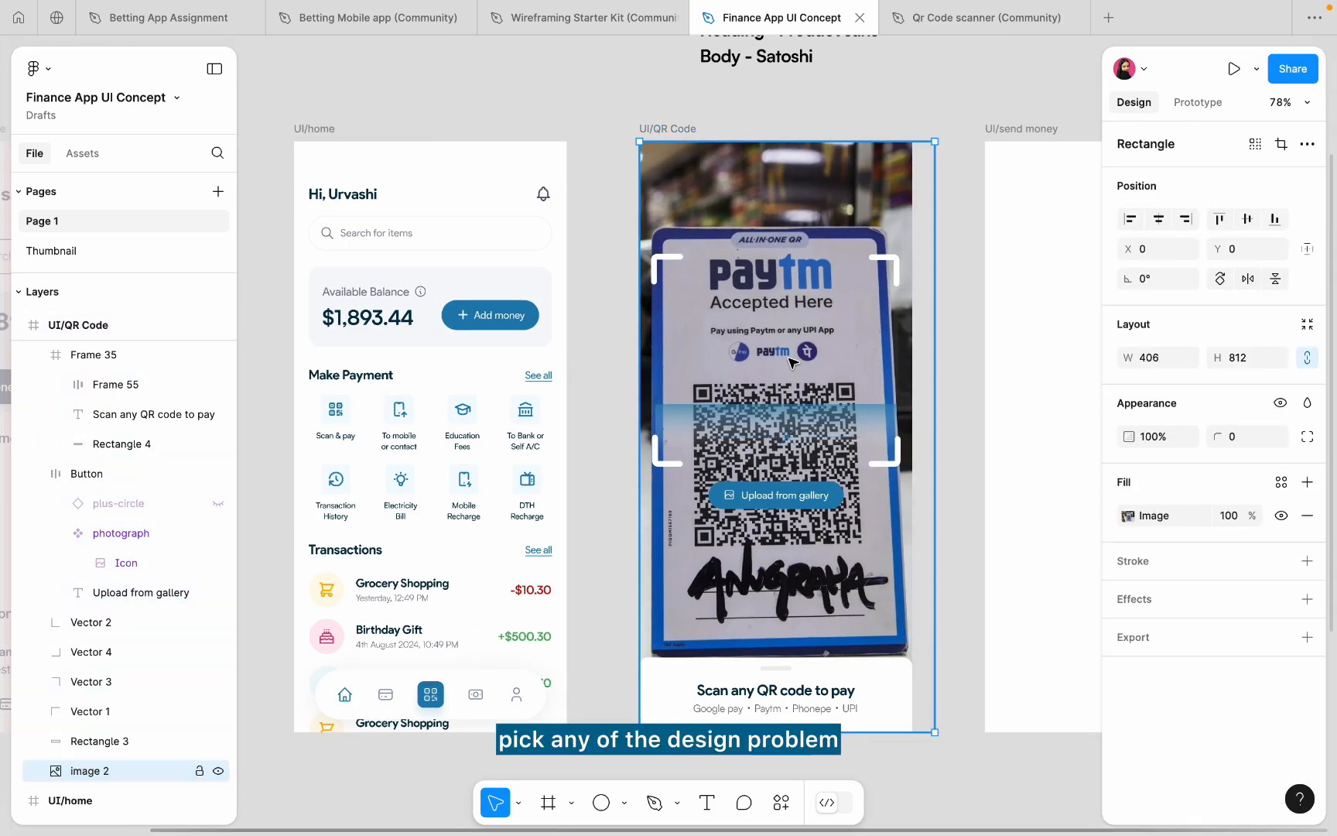
pyautogui.moveTo(931, 287)
pyautogui.mouseDown()
pyautogui.moveTo(916, 287)
pyautogui.moveTo(942, 288)
pyautogui.mouseUp()
pyautogui.click(973, 318)
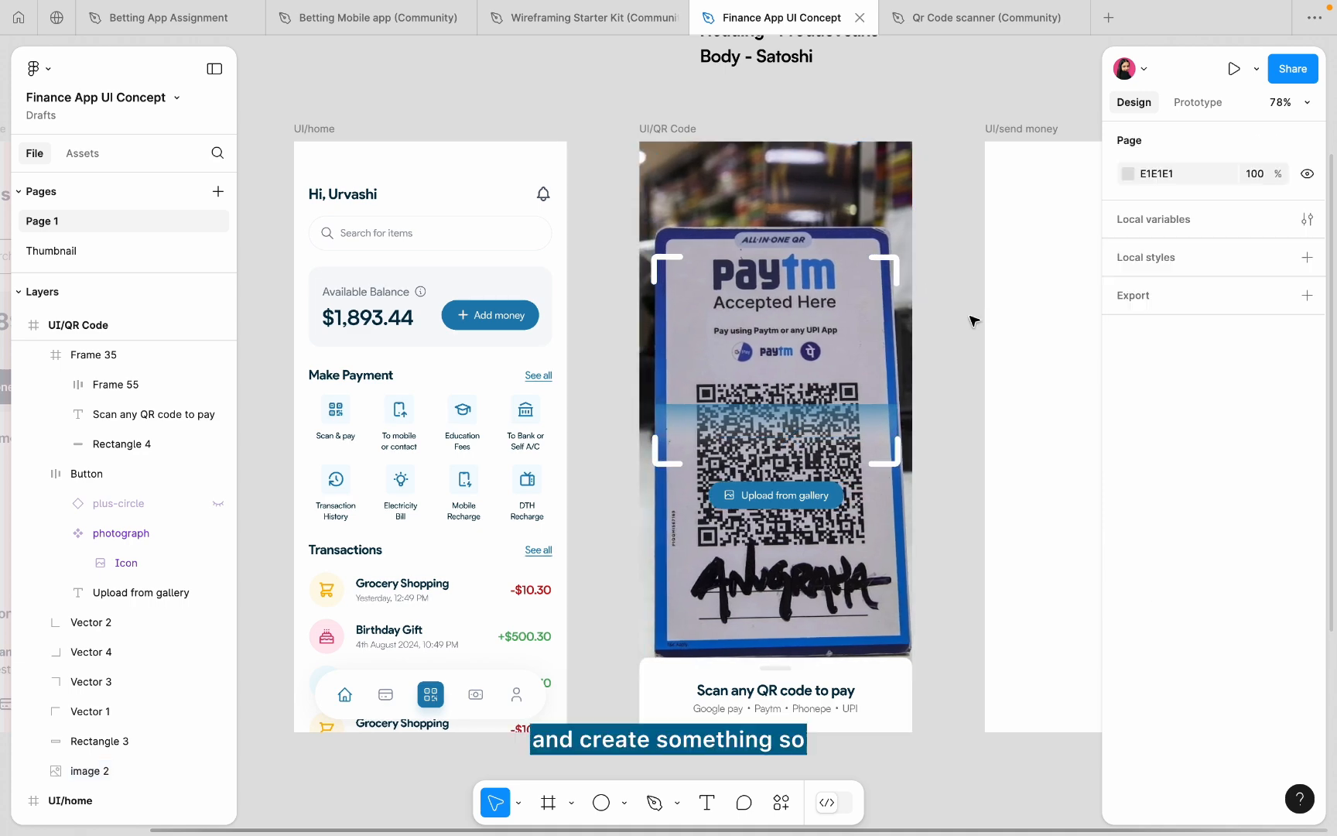
pyautogui.scroll(-5, 973, 320)
pyautogui.scroll(-2, 972, 320)
pyautogui.hscroll(2, 972, 319)
pyautogui.hscroll(2, 973, 319)
pyautogui.scroll(2, 972, 319)
# - Move UI/send money right and duplicate the UI/QR Code screen beside the original
pyautogui.click(875, 235)
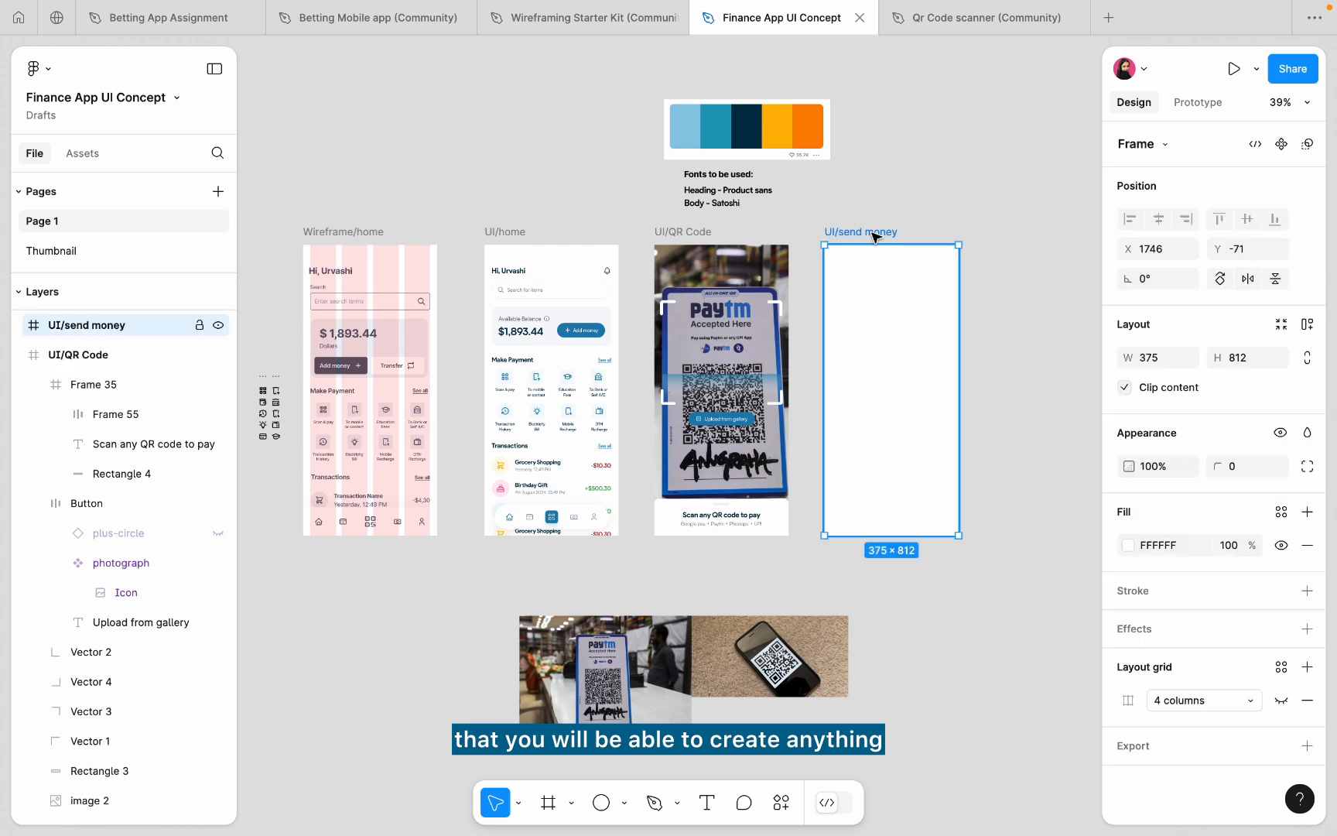
pyautogui.moveTo(888, 235); pyautogui.dragTo(968, 234)
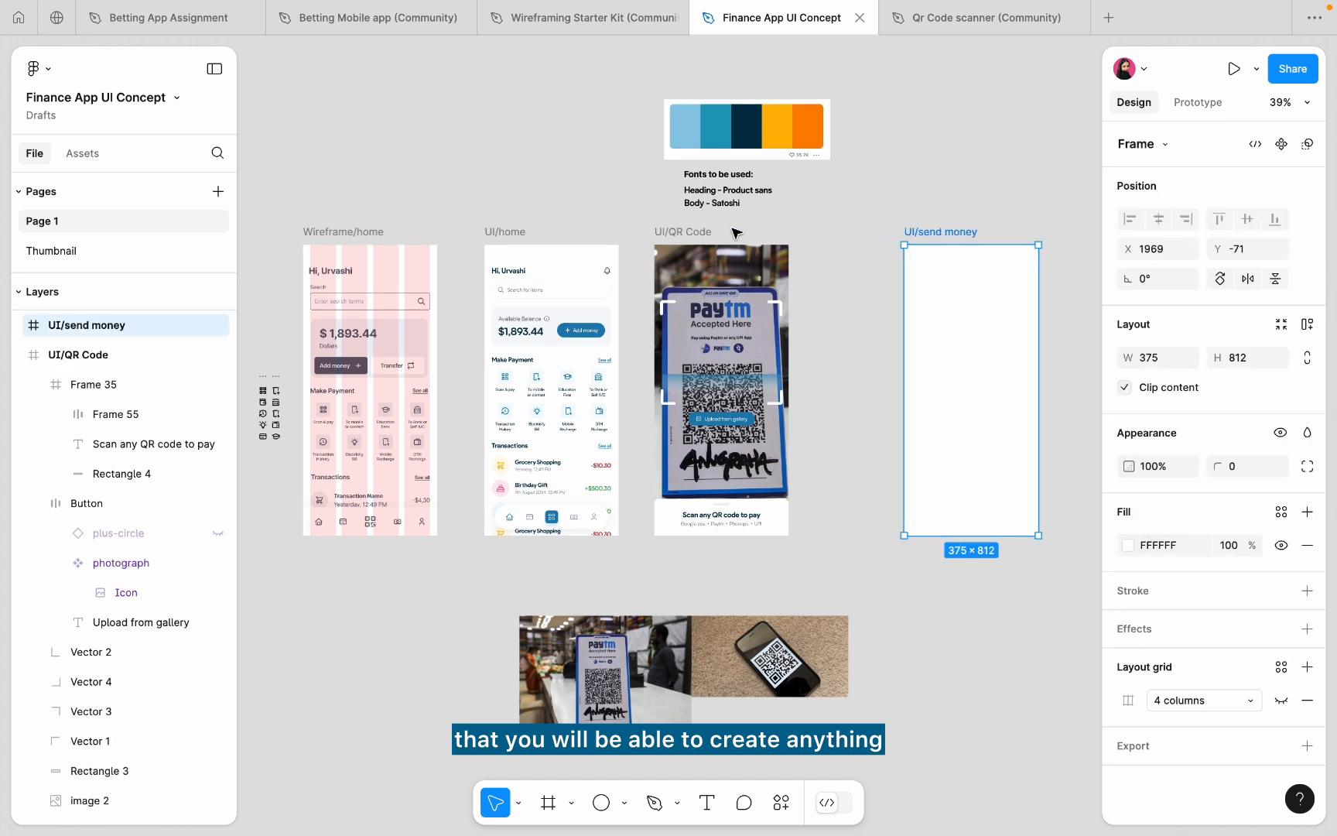
pyautogui.click(696, 231)
pyautogui.moveTo(710, 226); pyautogui.dragTo(837, 241)
pyautogui.click(957, 236)
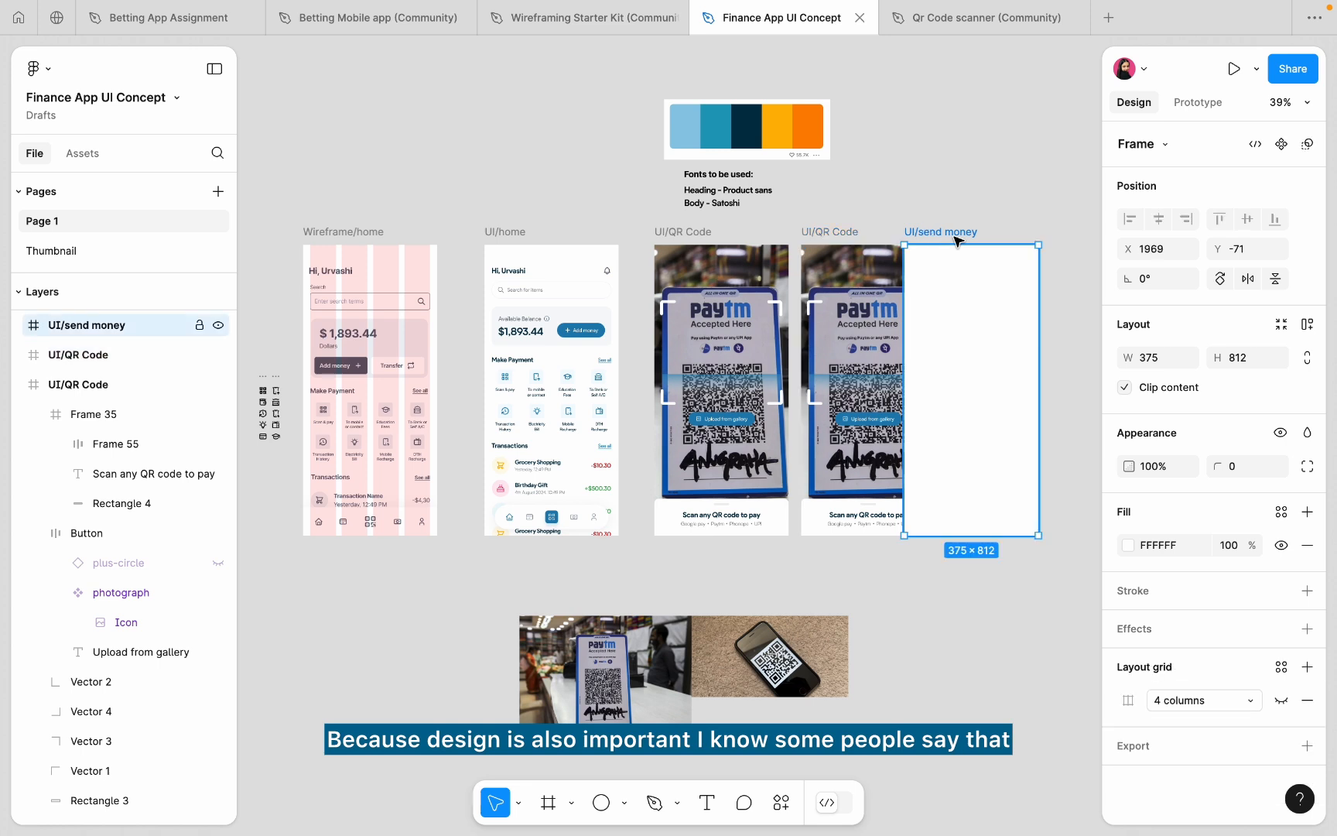
pyautogui.moveTo(957, 234); pyautogui.dragTo(1008, 240)
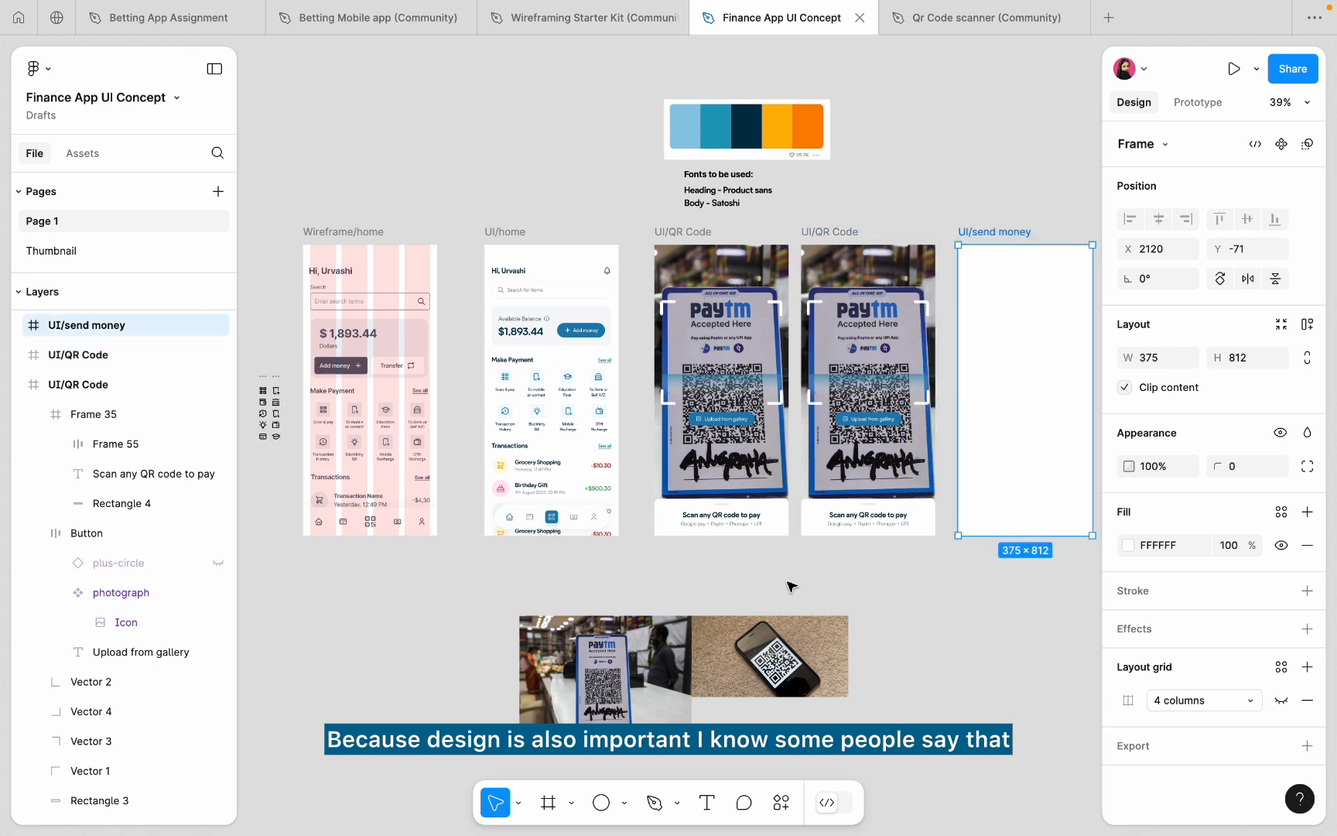
# - Replace the duplicate's camera photo with the phone photo and stretch it to fill the screen
pyautogui.click(751, 678)
pyautogui.click(888, 313)
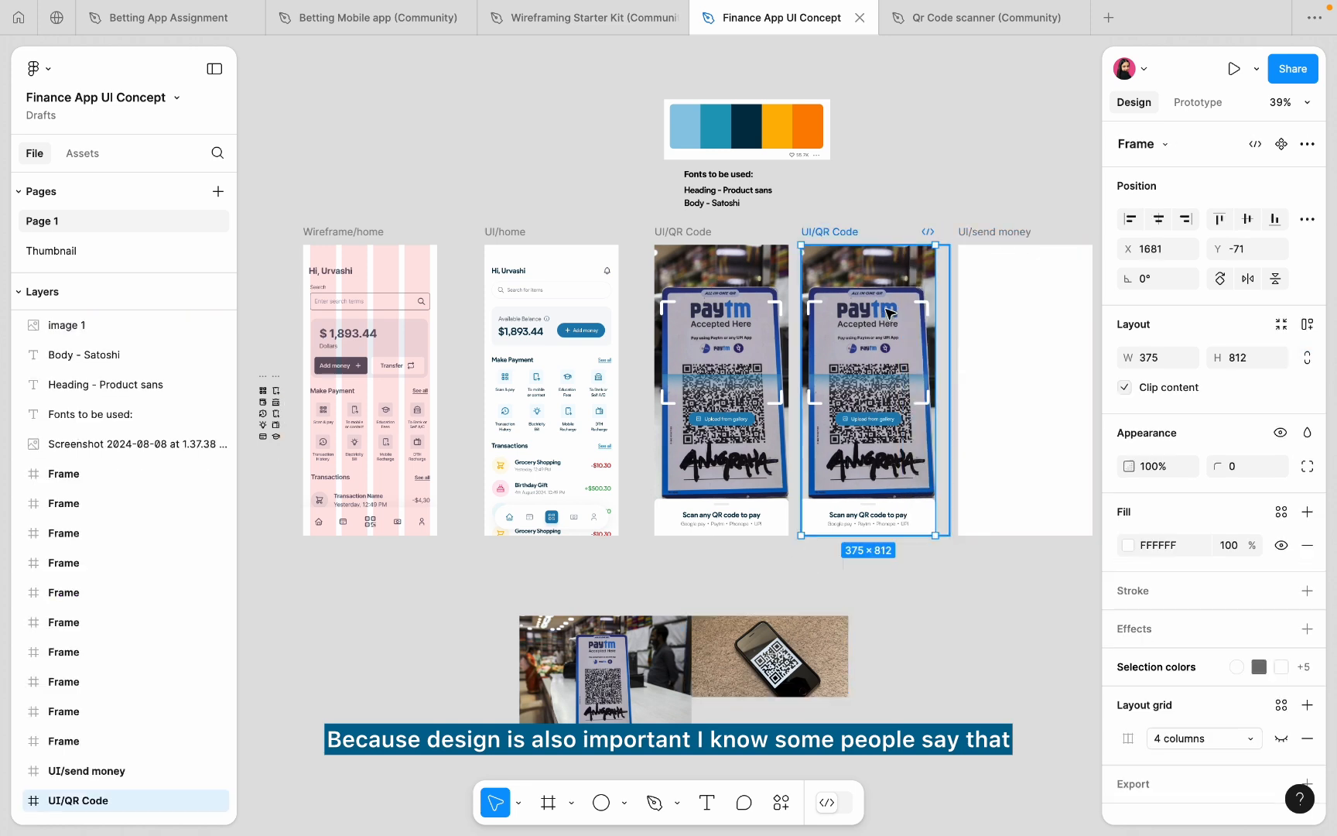
pyautogui.click(888, 313)
pyautogui.hotkey('ctrl', 'shift', 'r')
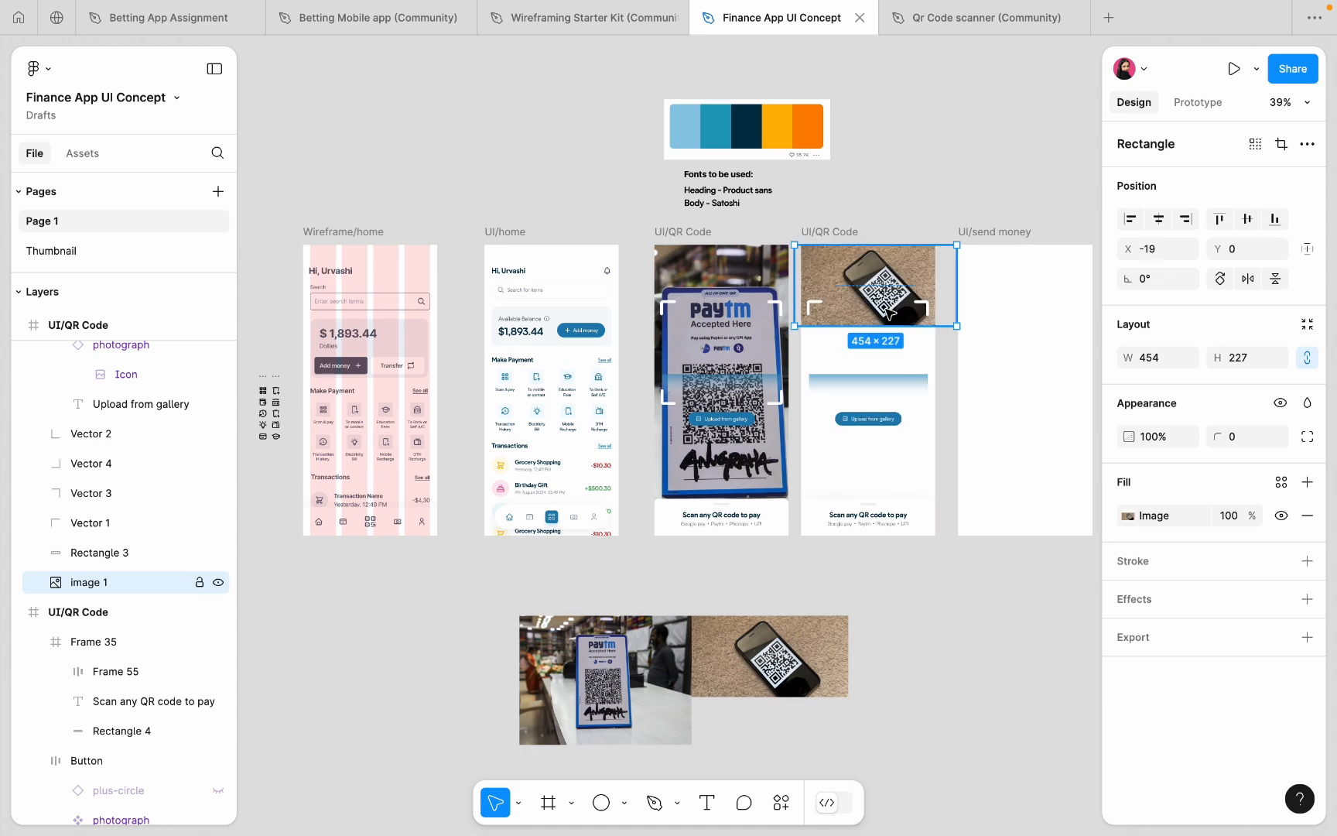
pyautogui.moveTo(865, 325); pyautogui.dragTo(865, 534)
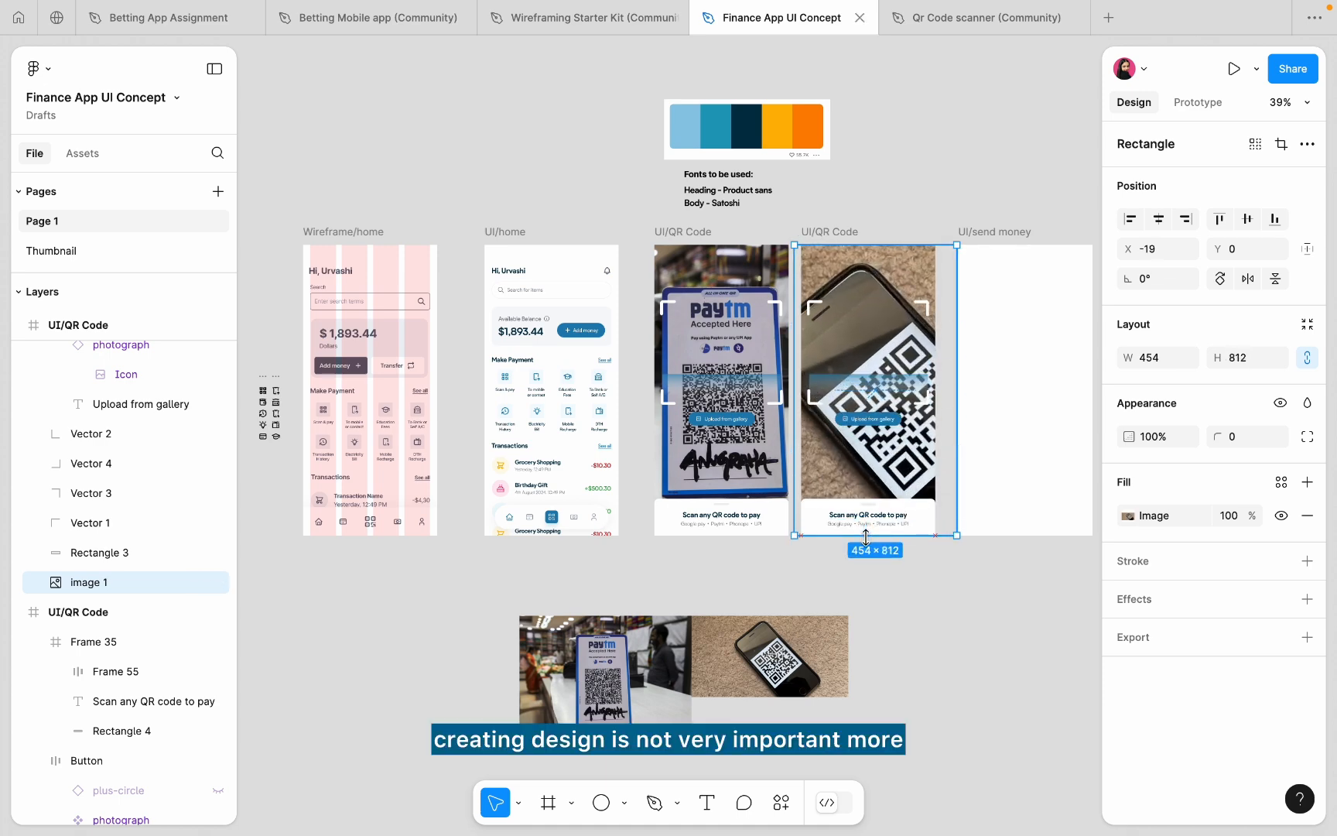
pyautogui.scroll(5, 923, 371)
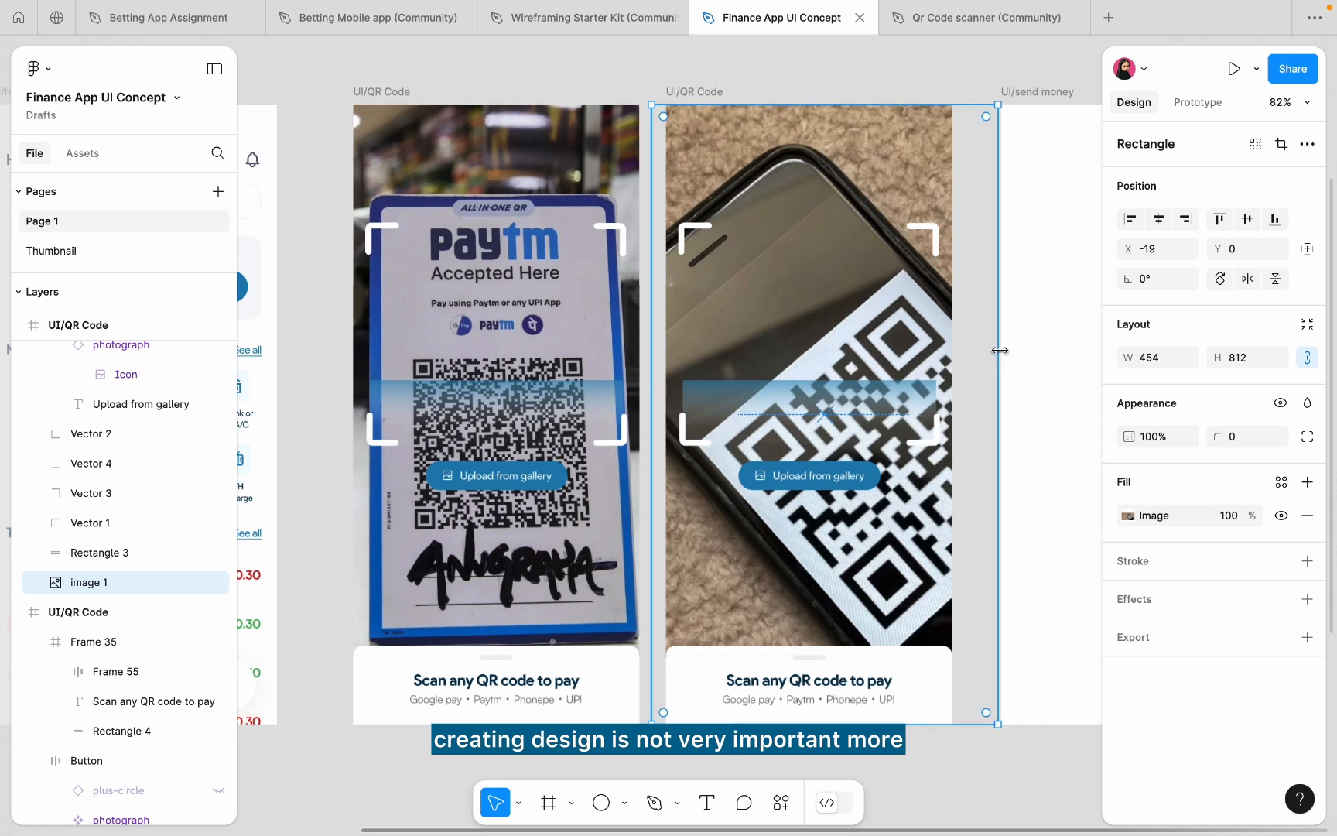
pyautogui.moveTo(994, 349); pyautogui.dragTo(954, 354)
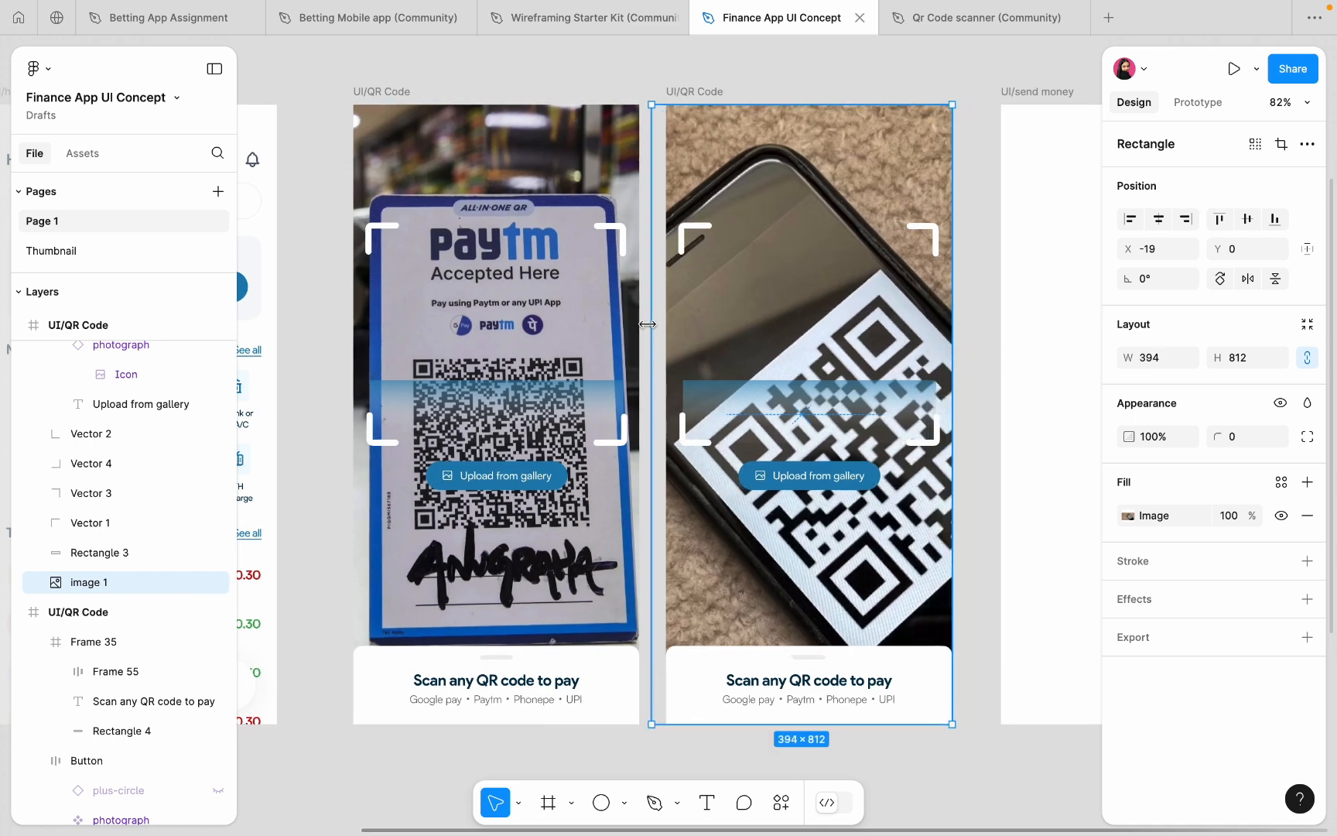
pyautogui.moveTo(647, 324); pyautogui.dragTo(576, 335)
pyautogui.scroll(-5, 576, 337)
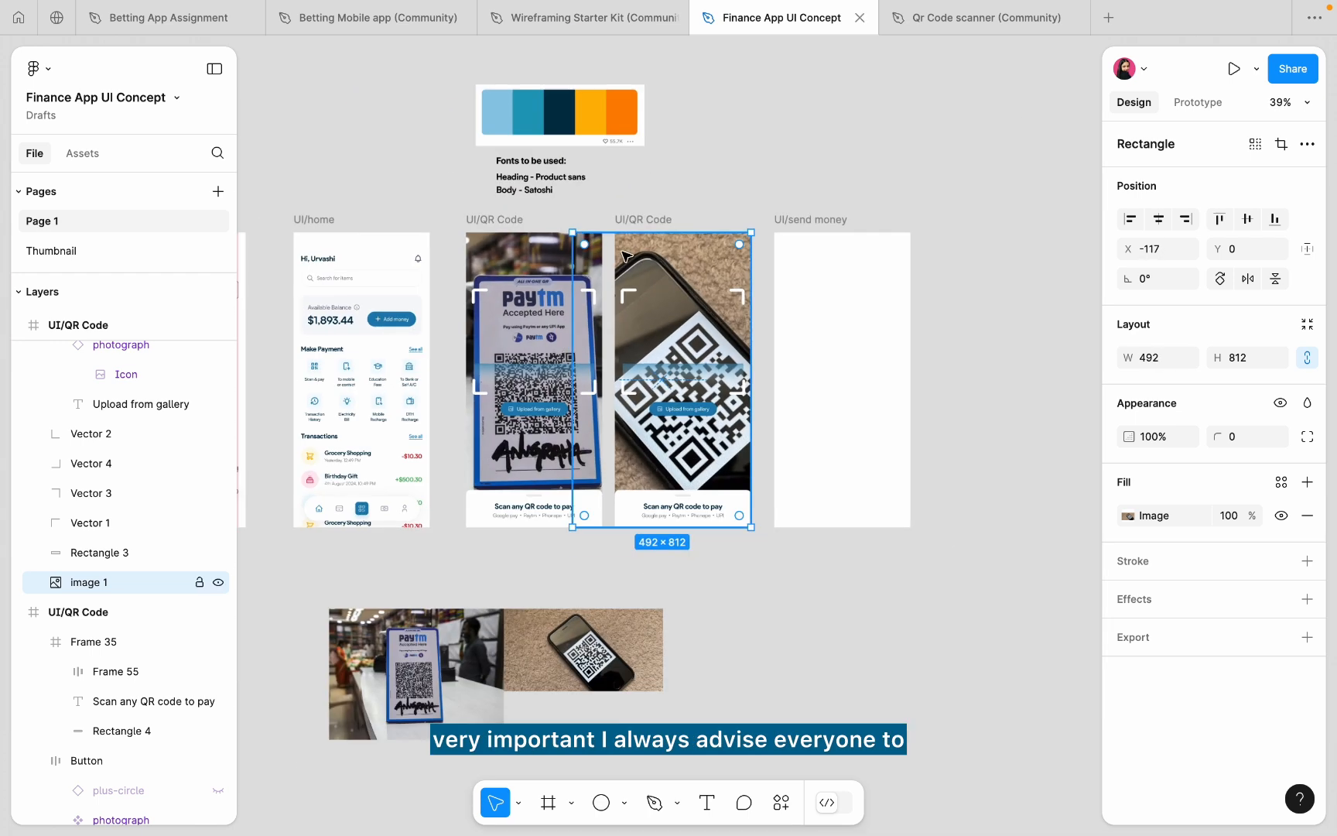
# - Delete the duplicated QR Code screen
pyautogui.click(650, 218)
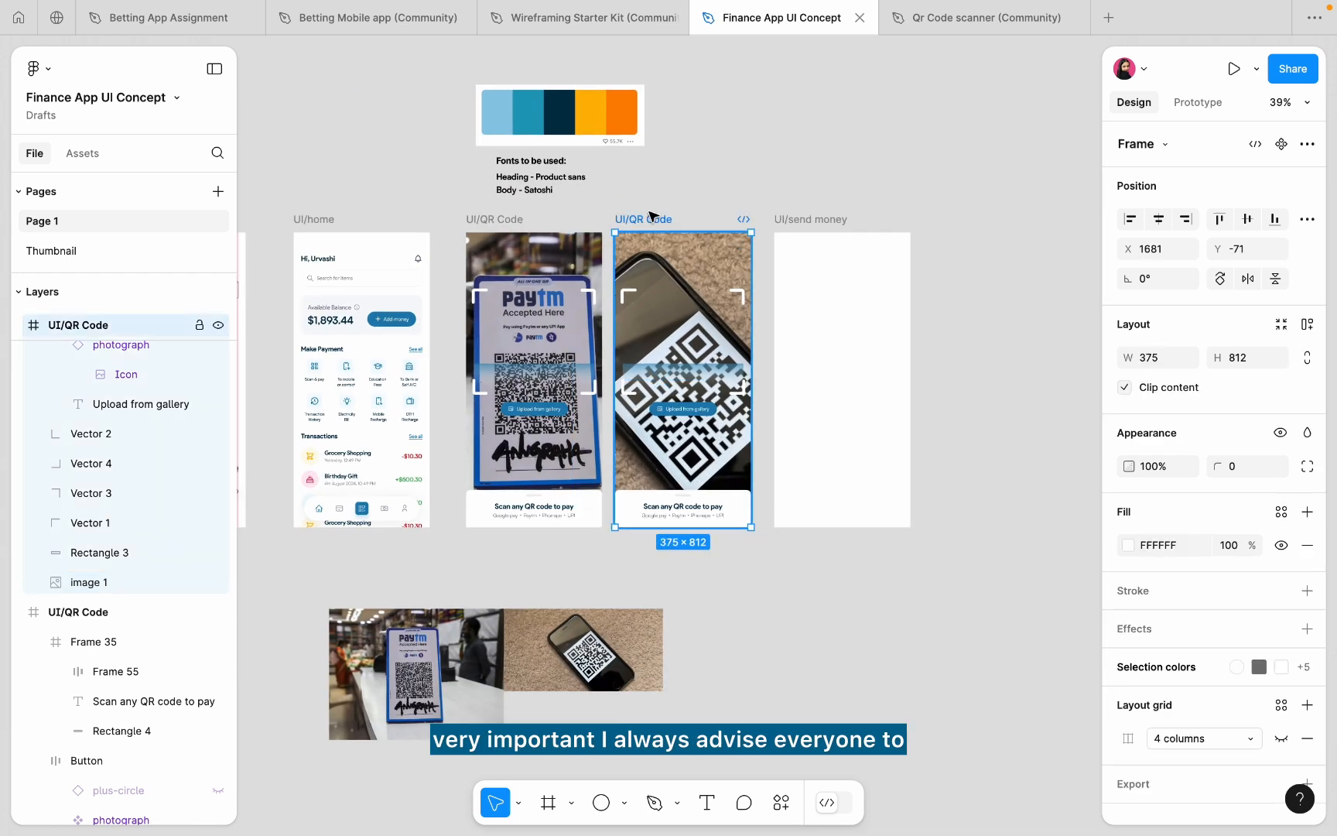
pyautogui.press('Delete')
pyautogui.click(814, 224)
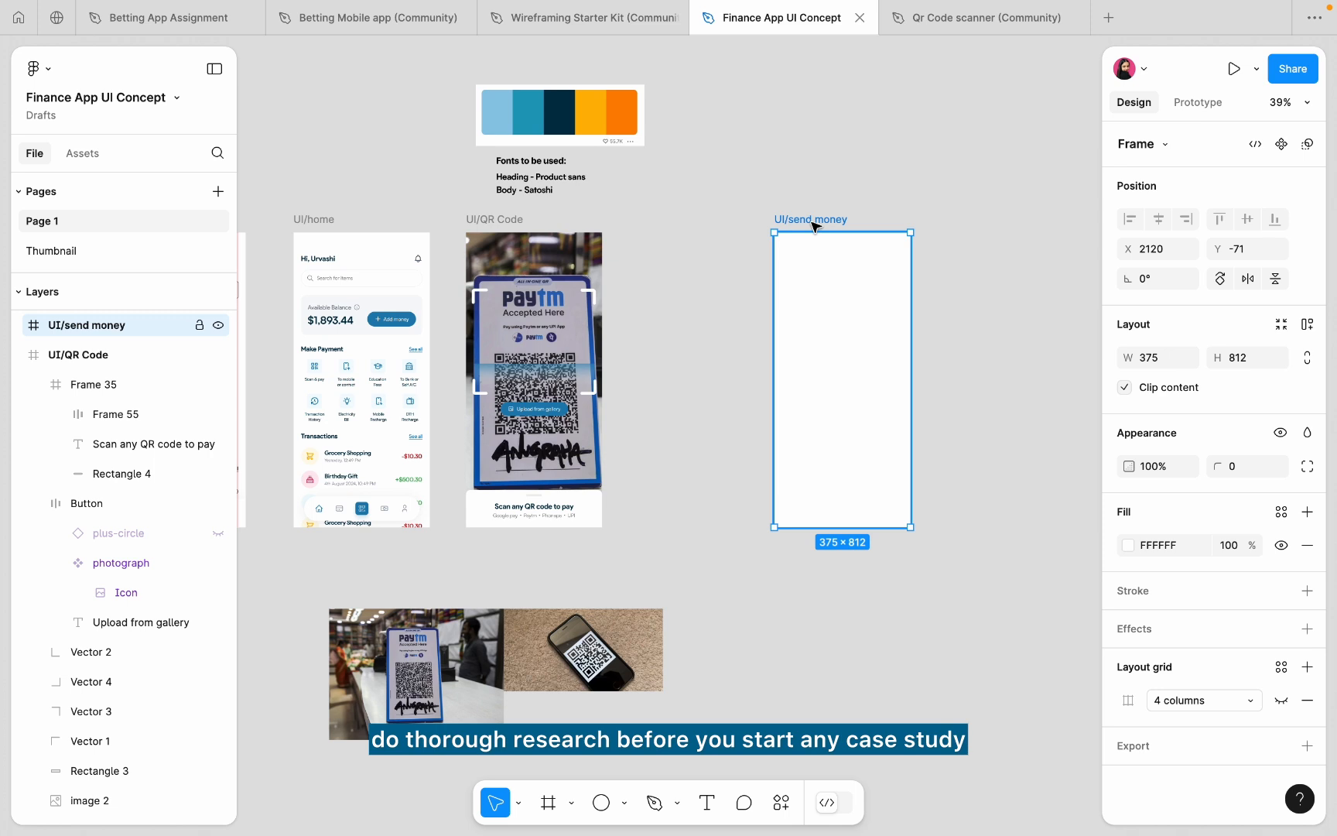
# - Drag the UI/send money frame back left to X 1762, beside the QR Code screen
pyautogui.moveTo(814, 225); pyautogui.dragTo(684, 221)
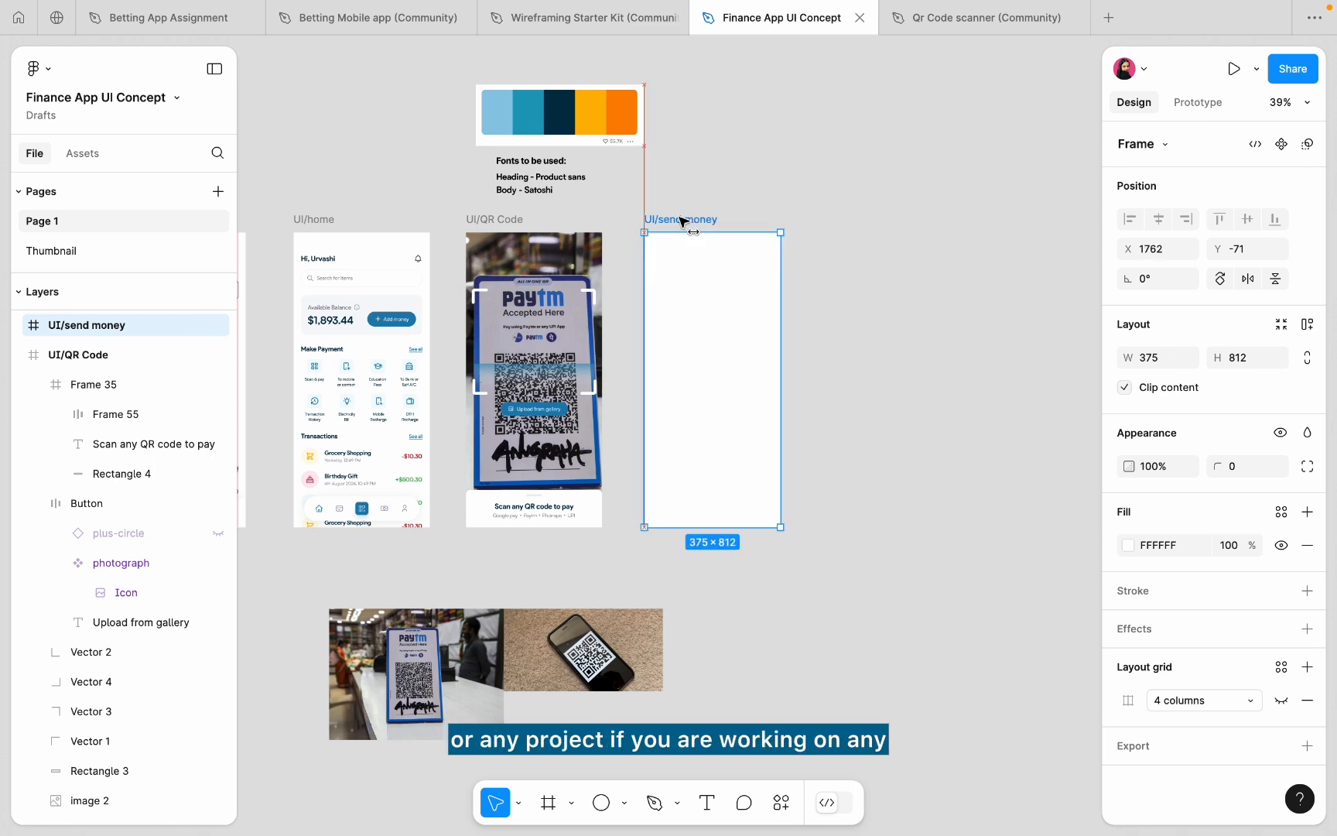
pyautogui.click(731, 184)
pyautogui.scroll(-2, 731, 184)
pyautogui.scroll(5, 720, 201)
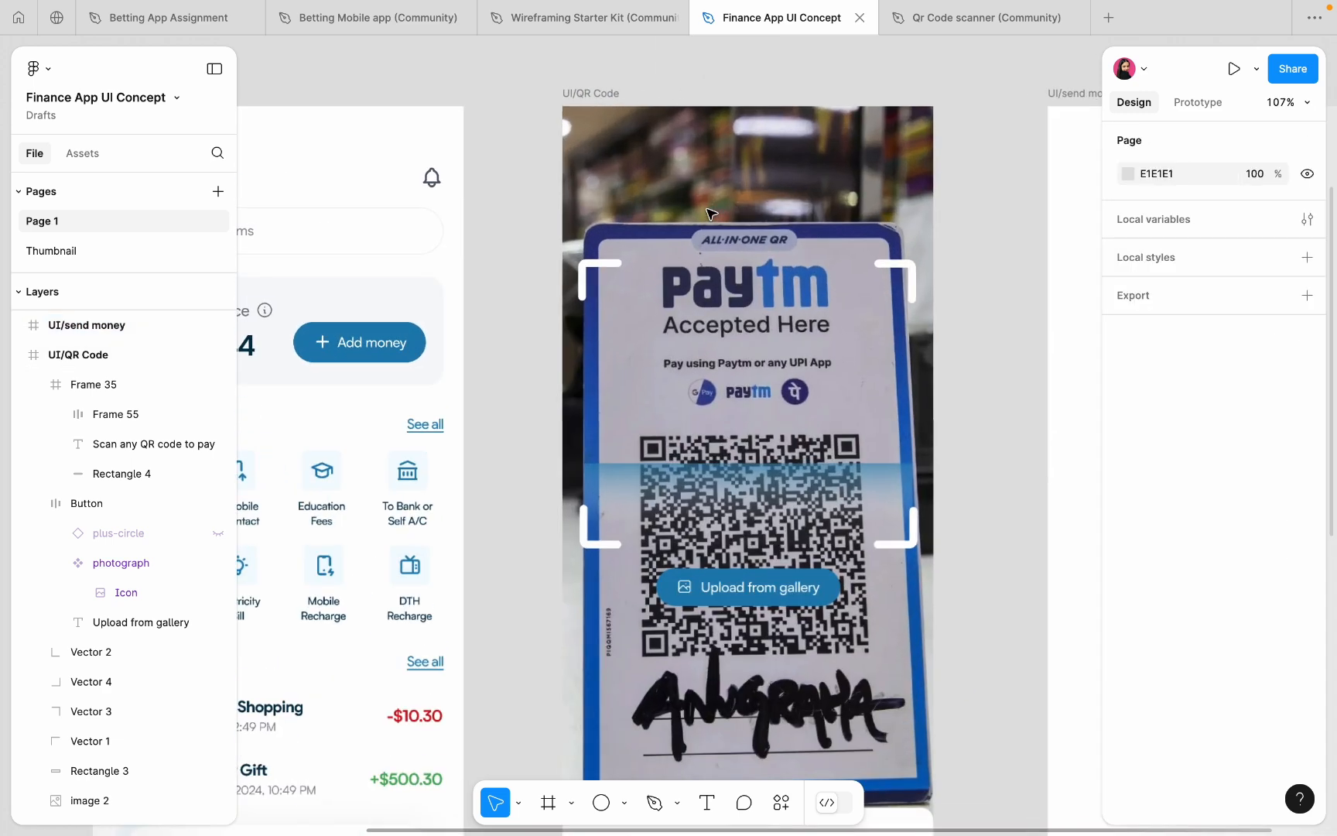
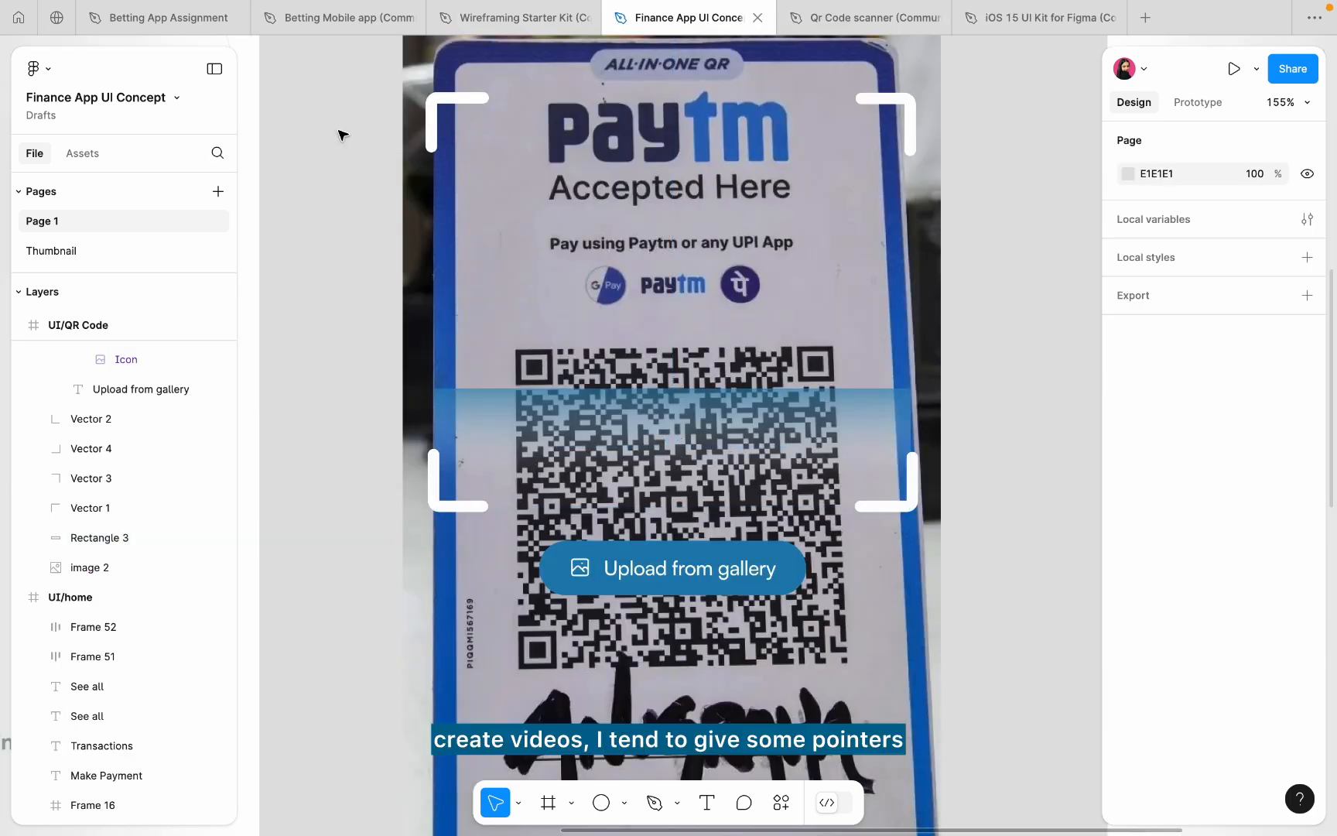
# - Try shrinking the QR scan band to a thin 10-high line, then undo to restore its 82 height
pyautogui.scroll(-5, 344, 133)
pyautogui.hscroll(-3, 344, 133)
pyautogui.scroll(1, 344, 133)
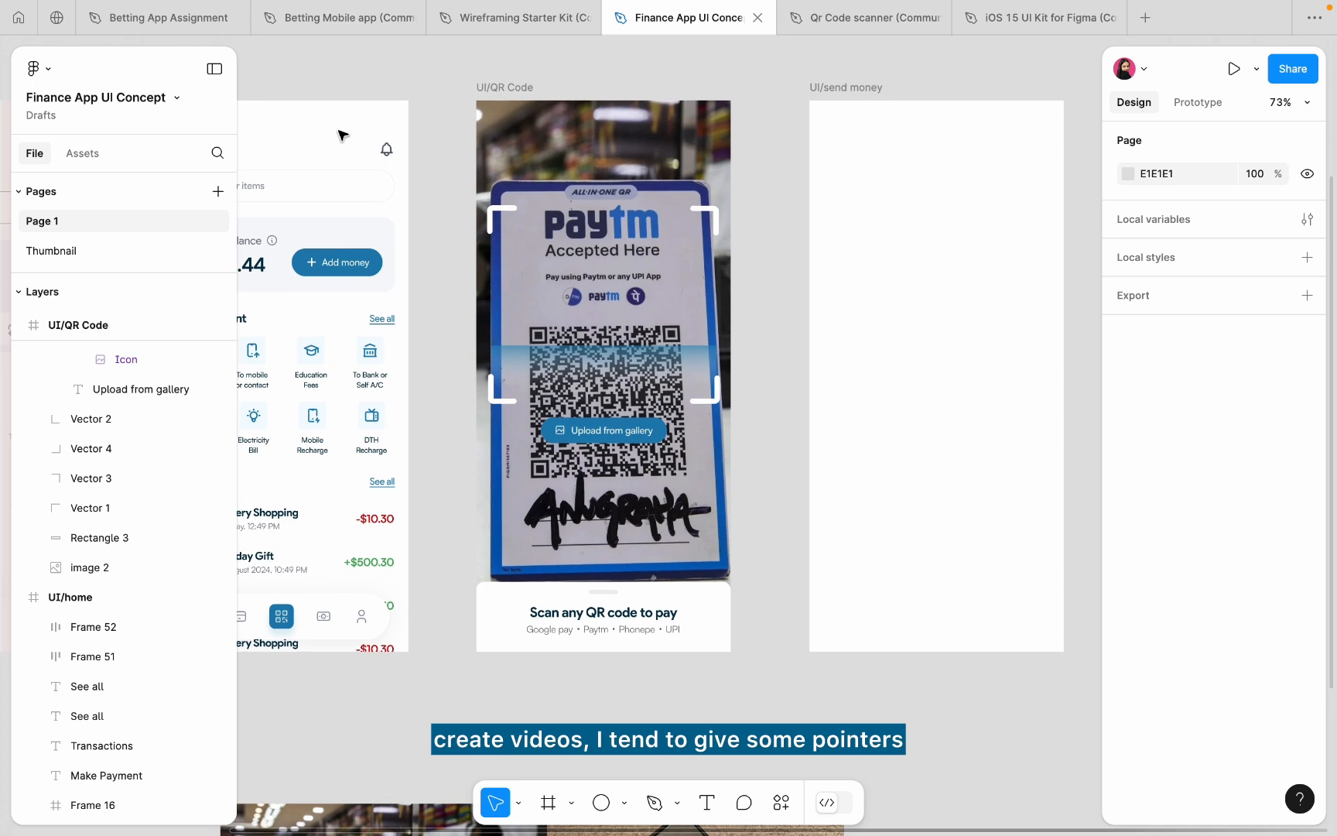
pyautogui.scroll(4, 466, 300)
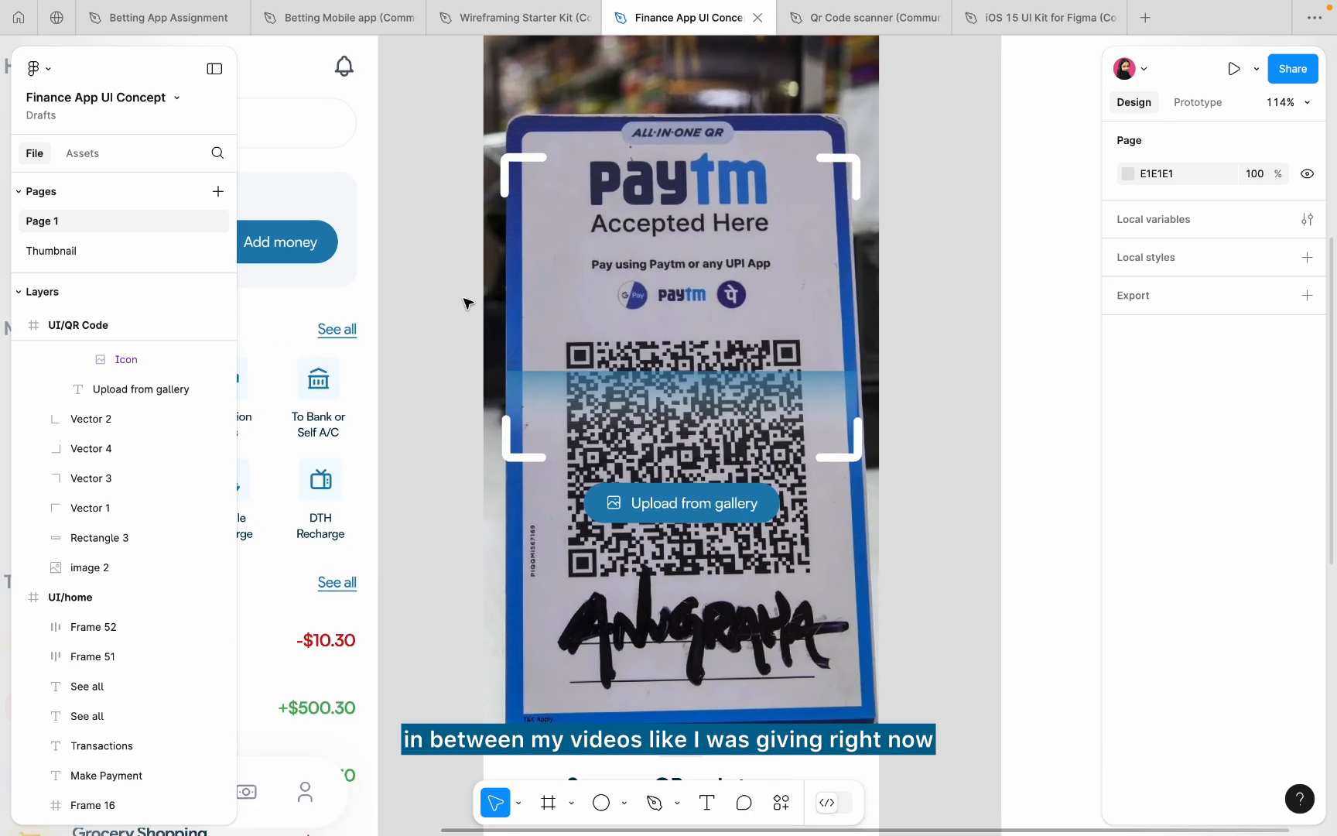
pyautogui.scroll(5, 635, 379)
pyautogui.click(673, 406)
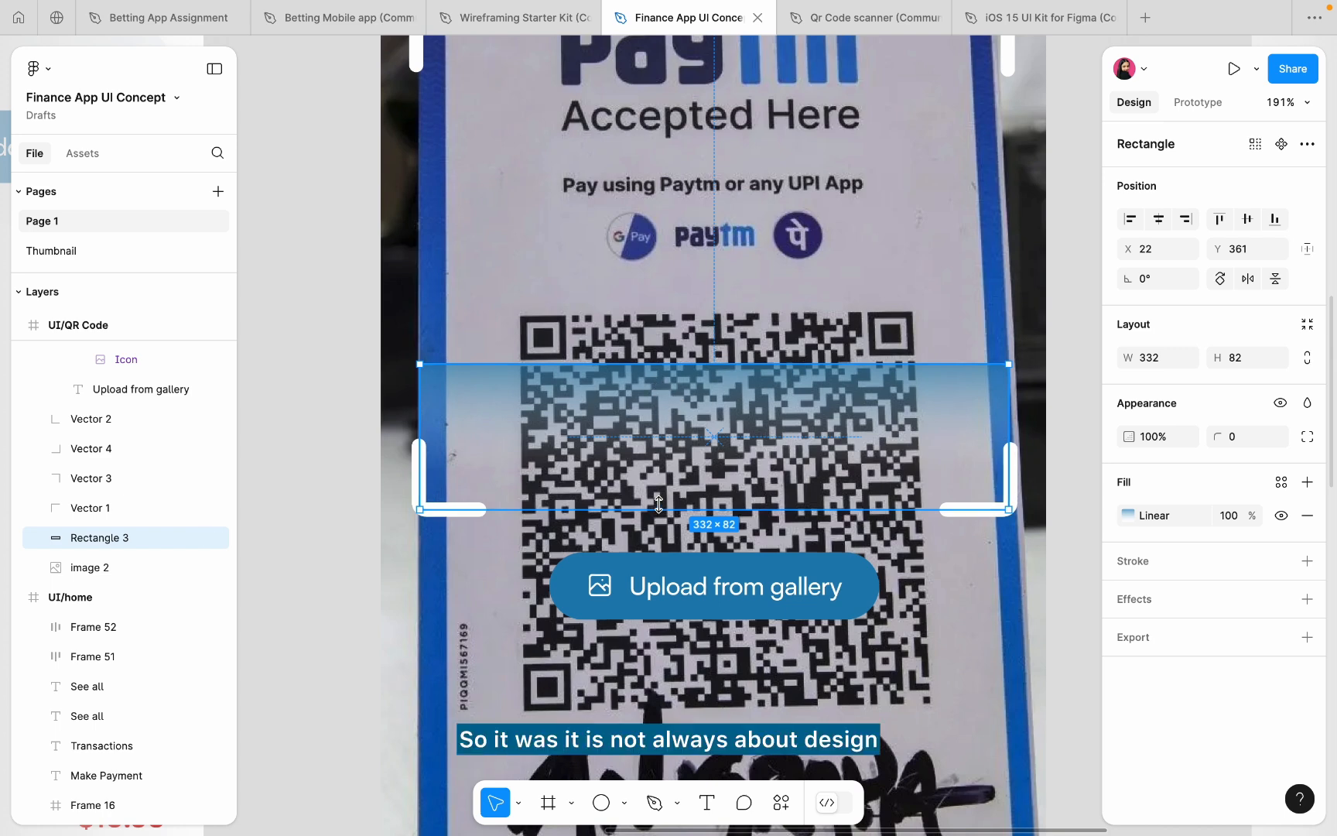
pyautogui.moveTo(658, 505); pyautogui.dragTo(691, 379)
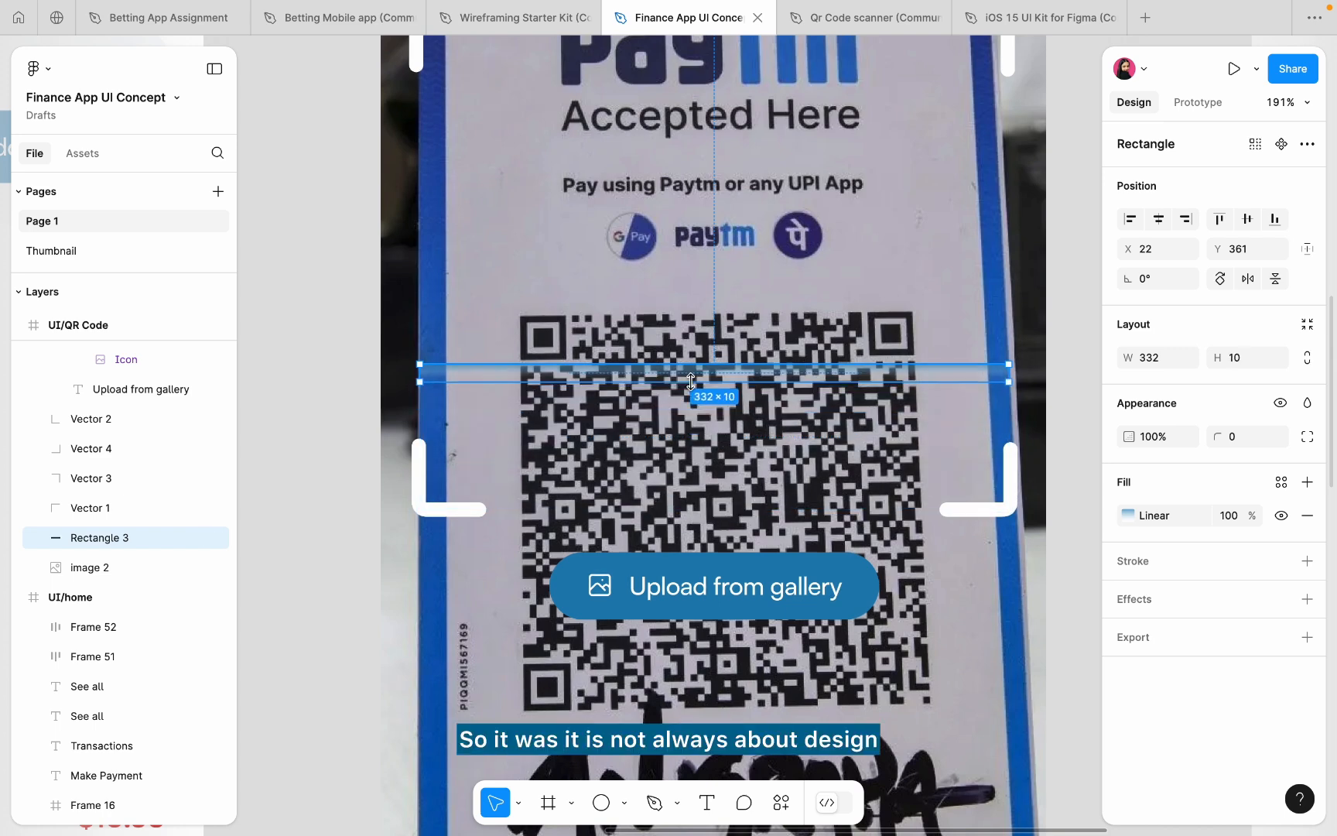
pyautogui.click(337, 370)
pyautogui.scroll(-5, 338, 369)
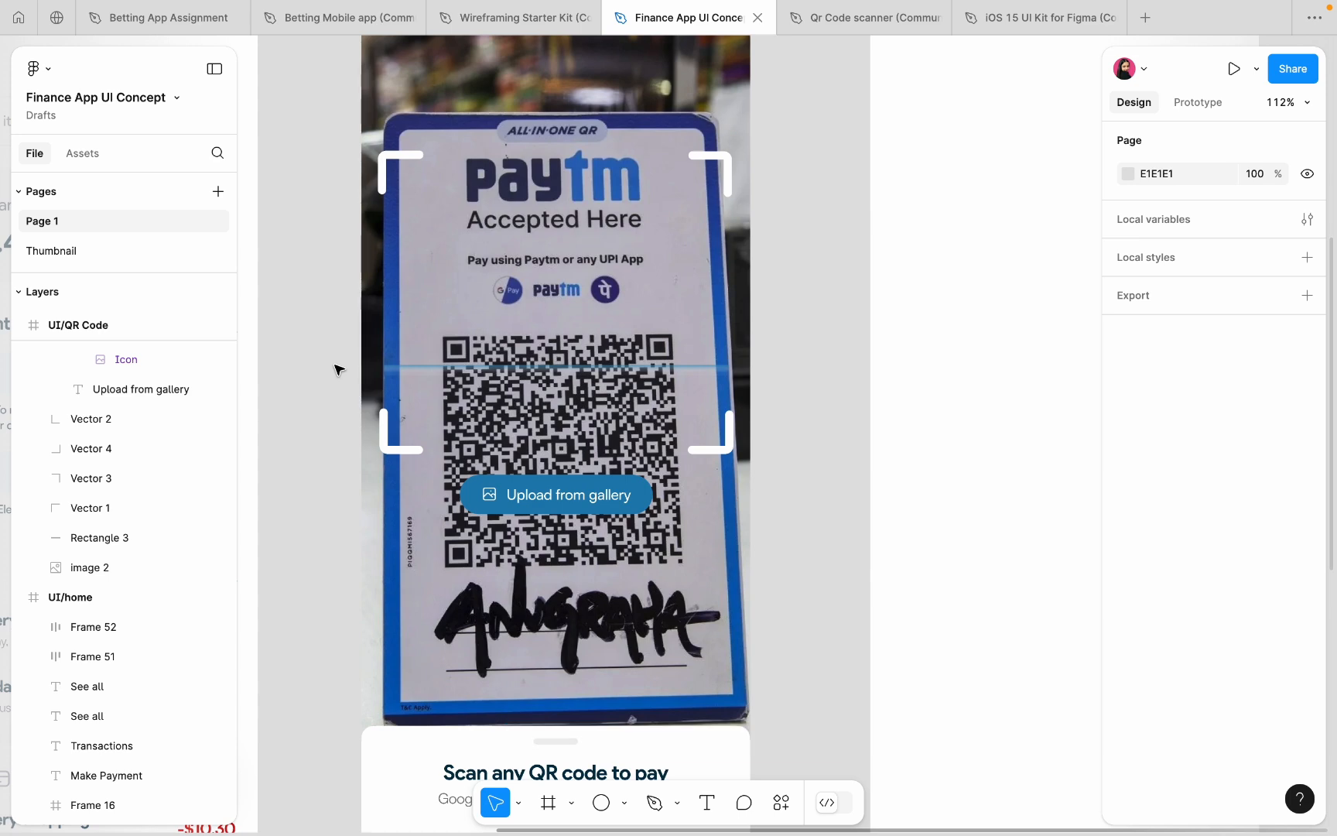
pyautogui.press('super+z')
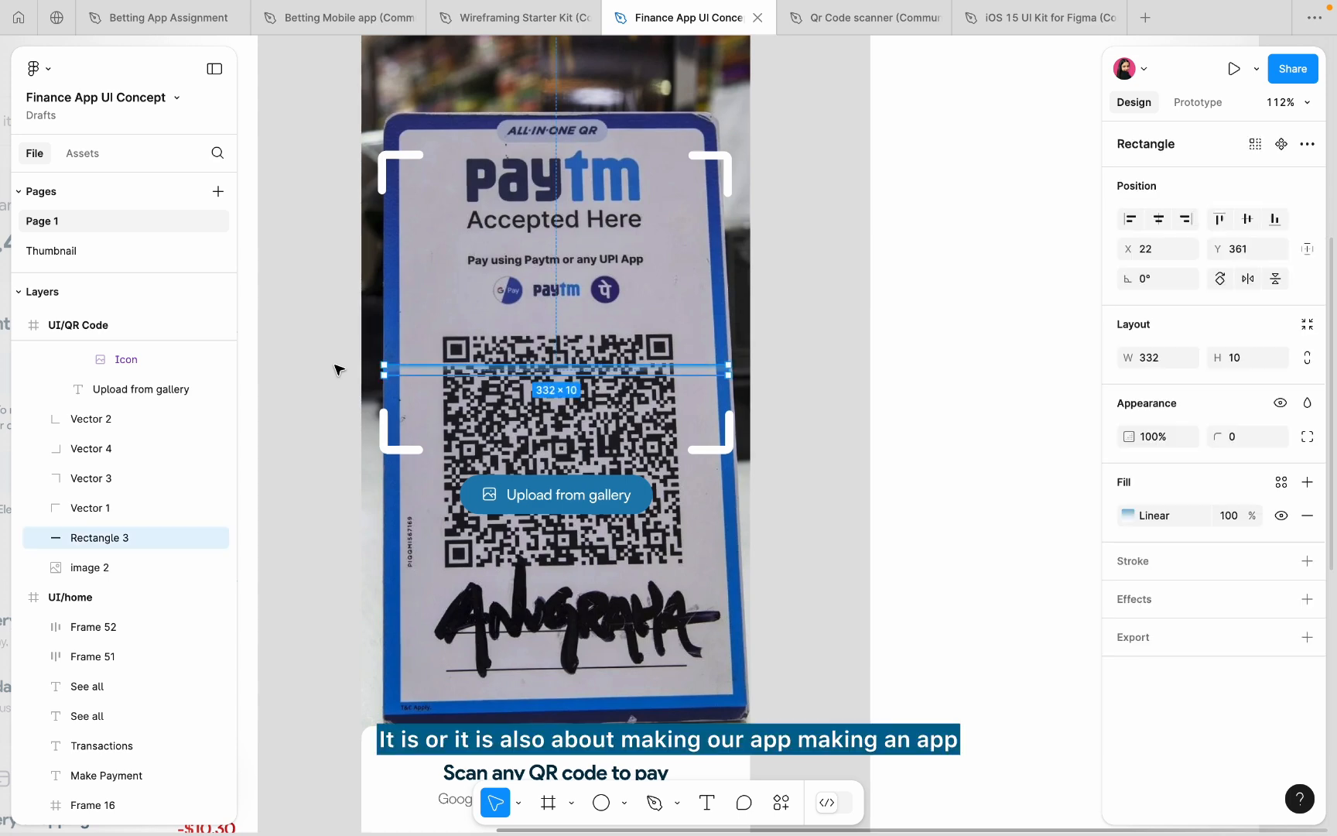
pyautogui.press('super+z')
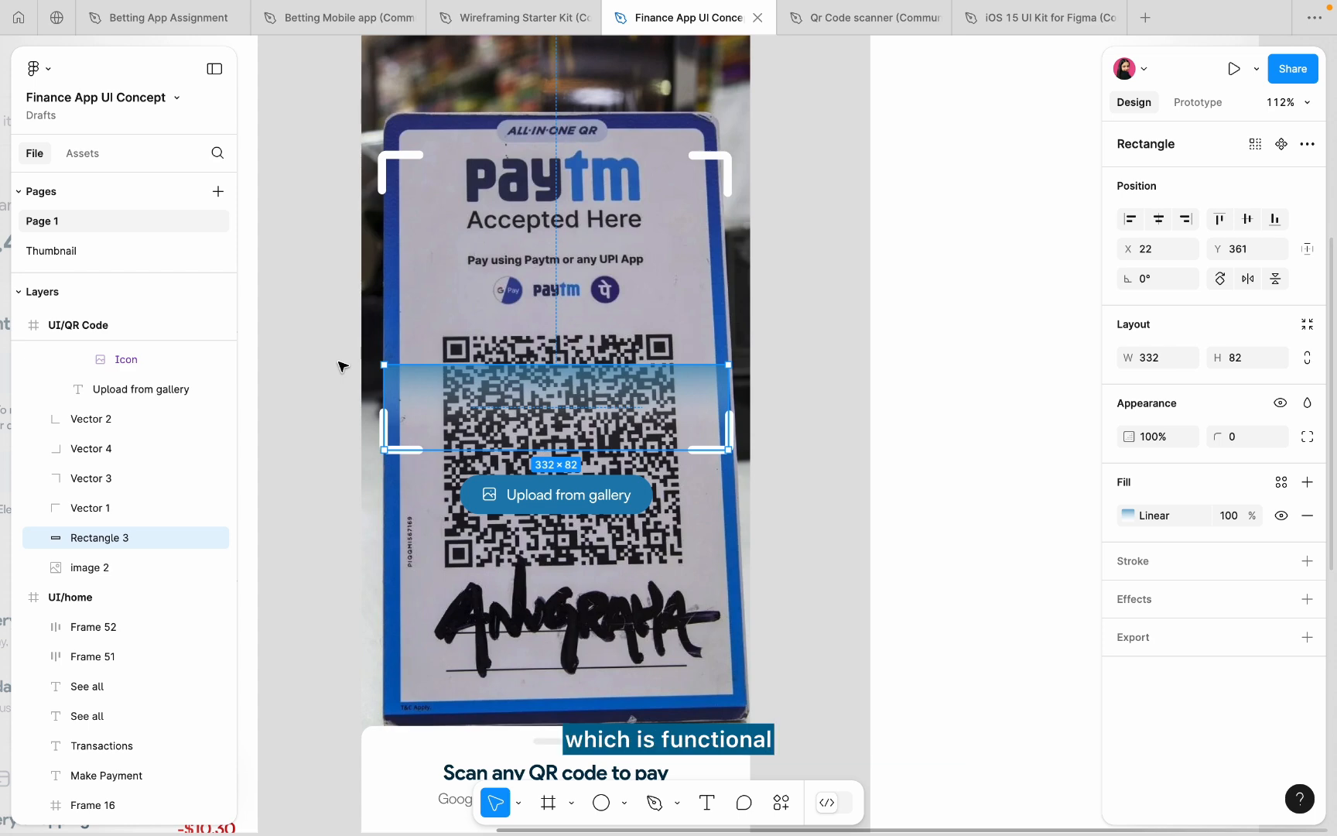
pyautogui.scroll(2, 336, 363)
pyautogui.hscroll(-3, 337, 364)
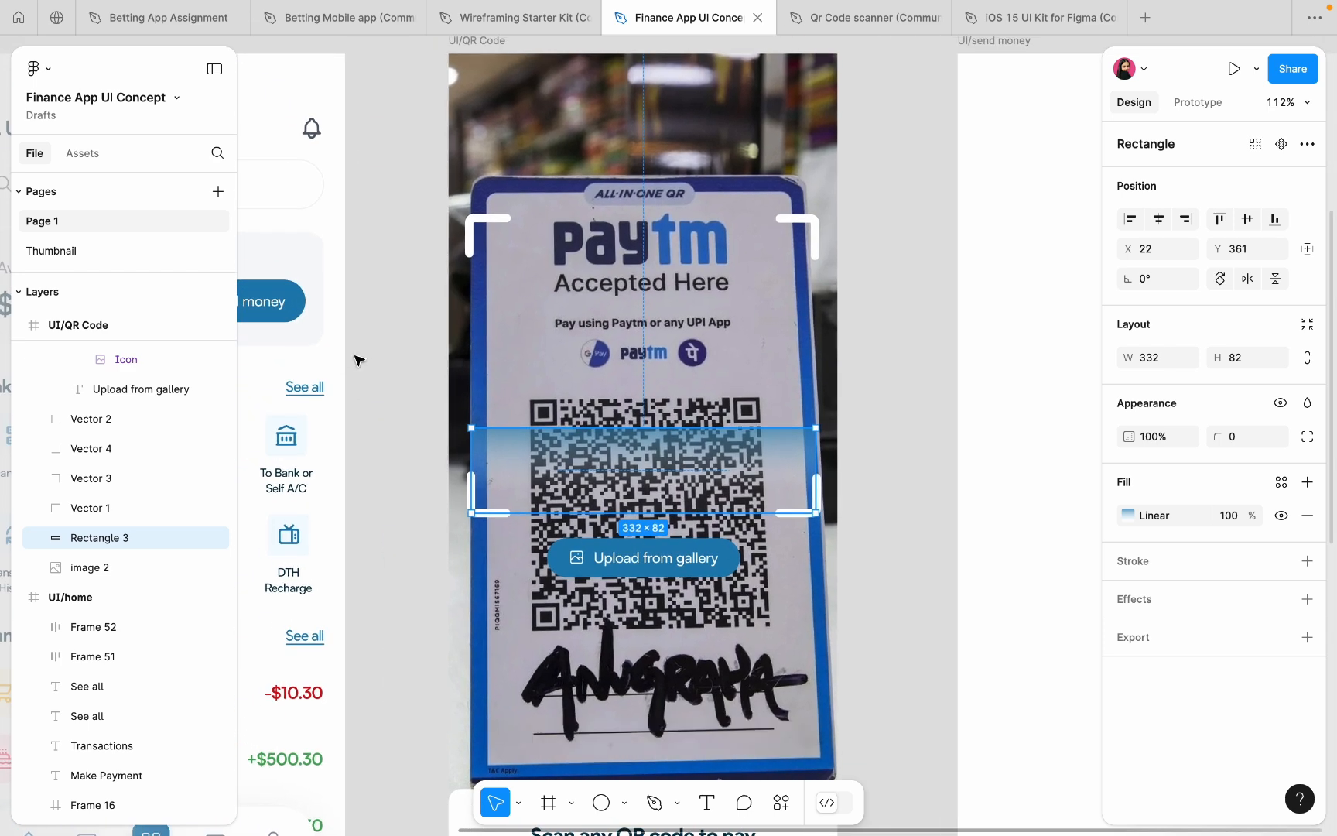
pyautogui.click(385, 346)
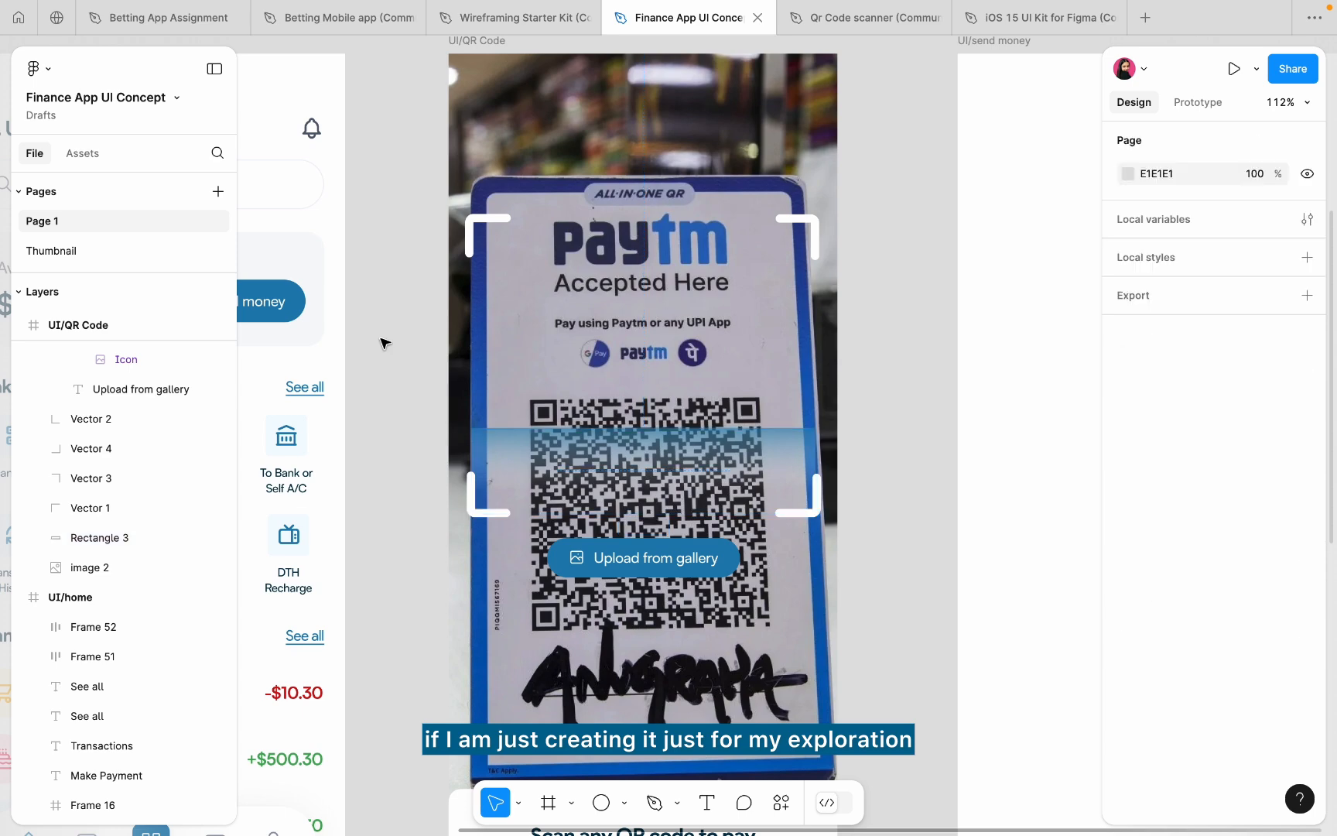
pyautogui.scroll(-5, 384, 346)
pyautogui.scroll(1, 383, 342)
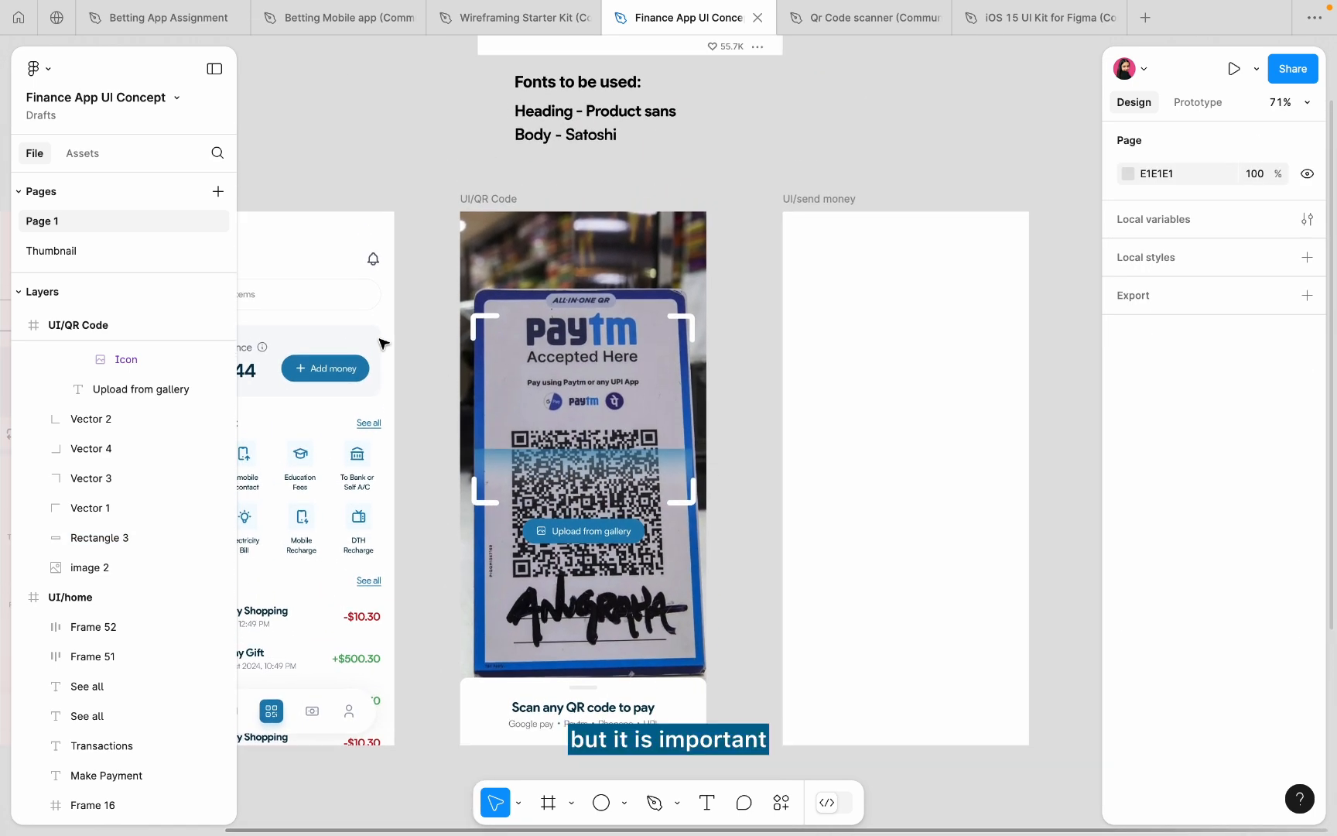
pyautogui.scroll(5, 524, 556)
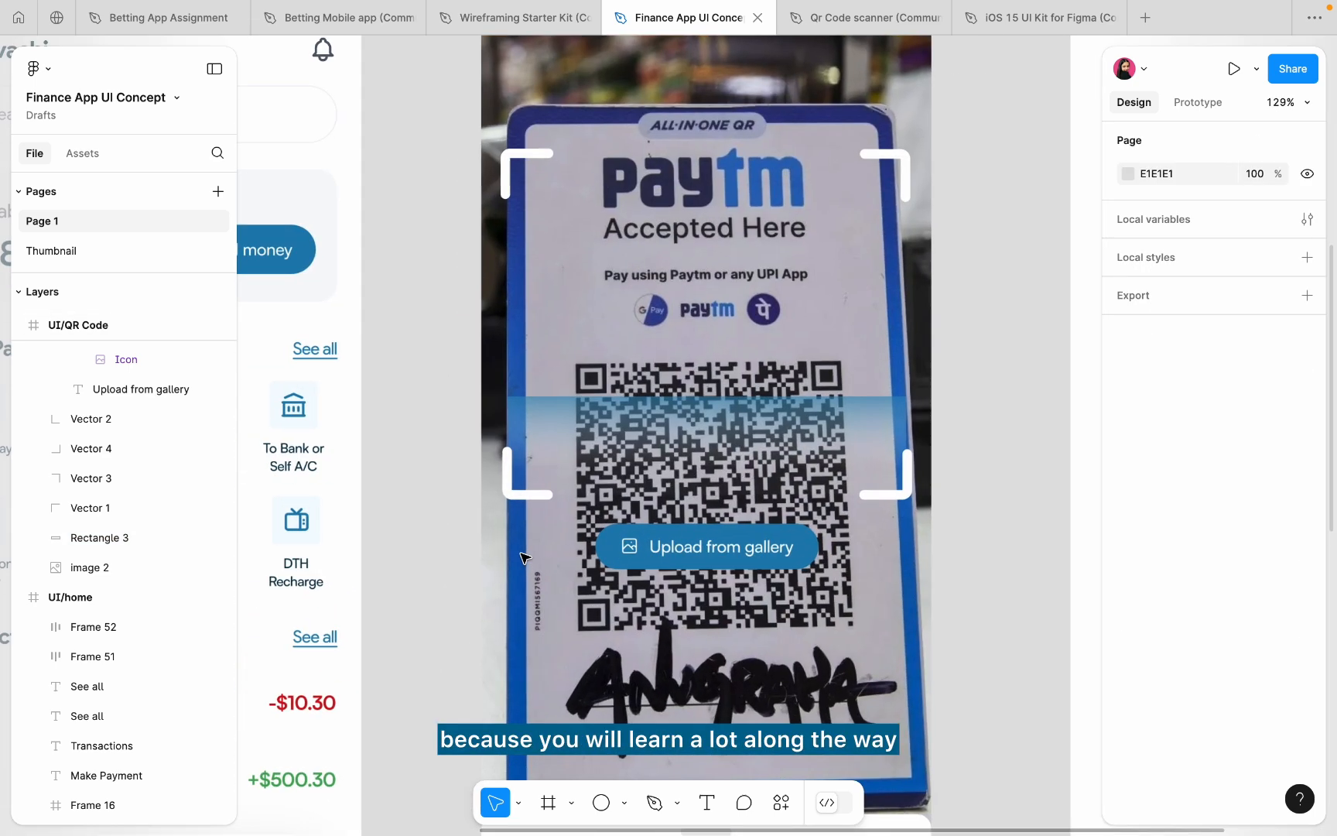
# - Give the Upload from gallery button a uniform vertical padding of 12
pyautogui.click(670, 549)
pyautogui.scroll(3, 670, 549)
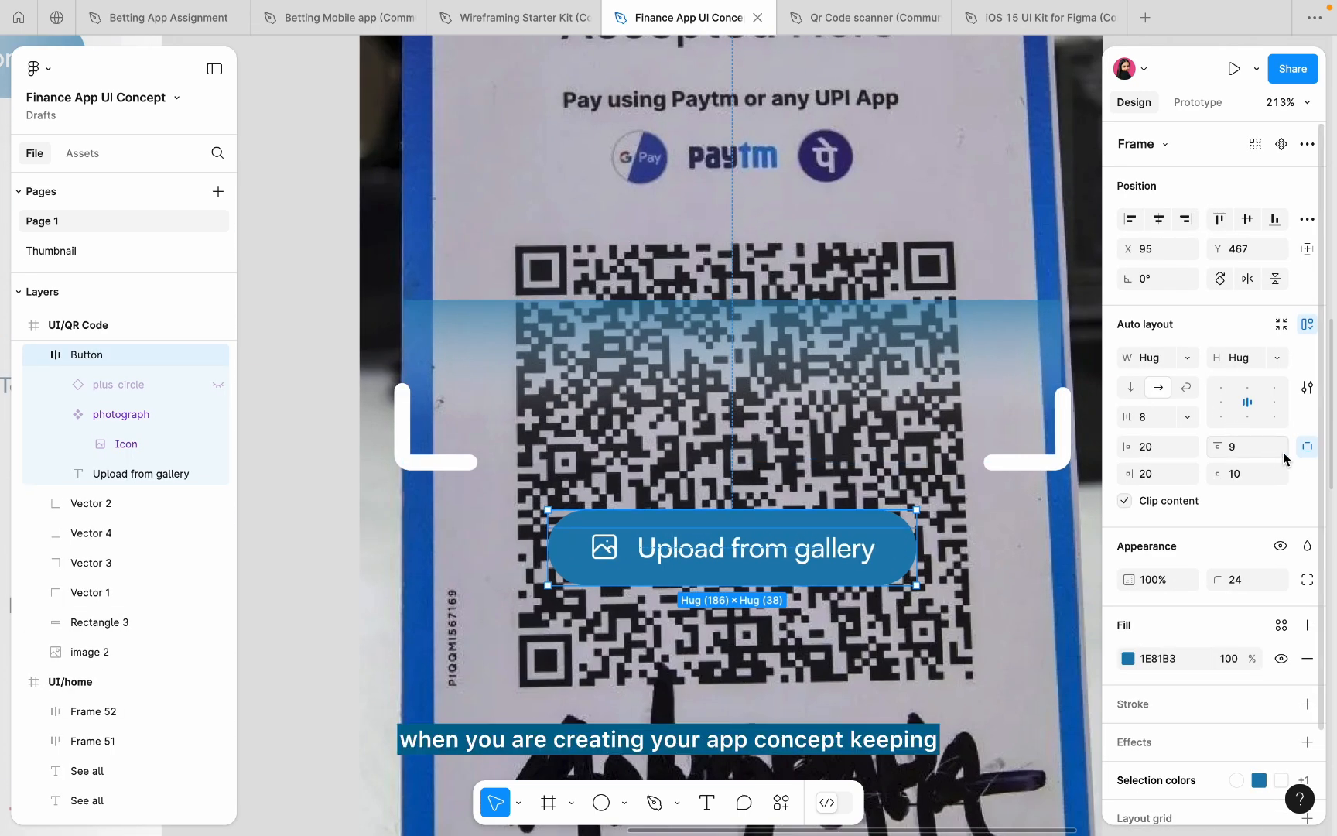
pyautogui.click(1306, 447)
pyautogui.click(1247, 453)
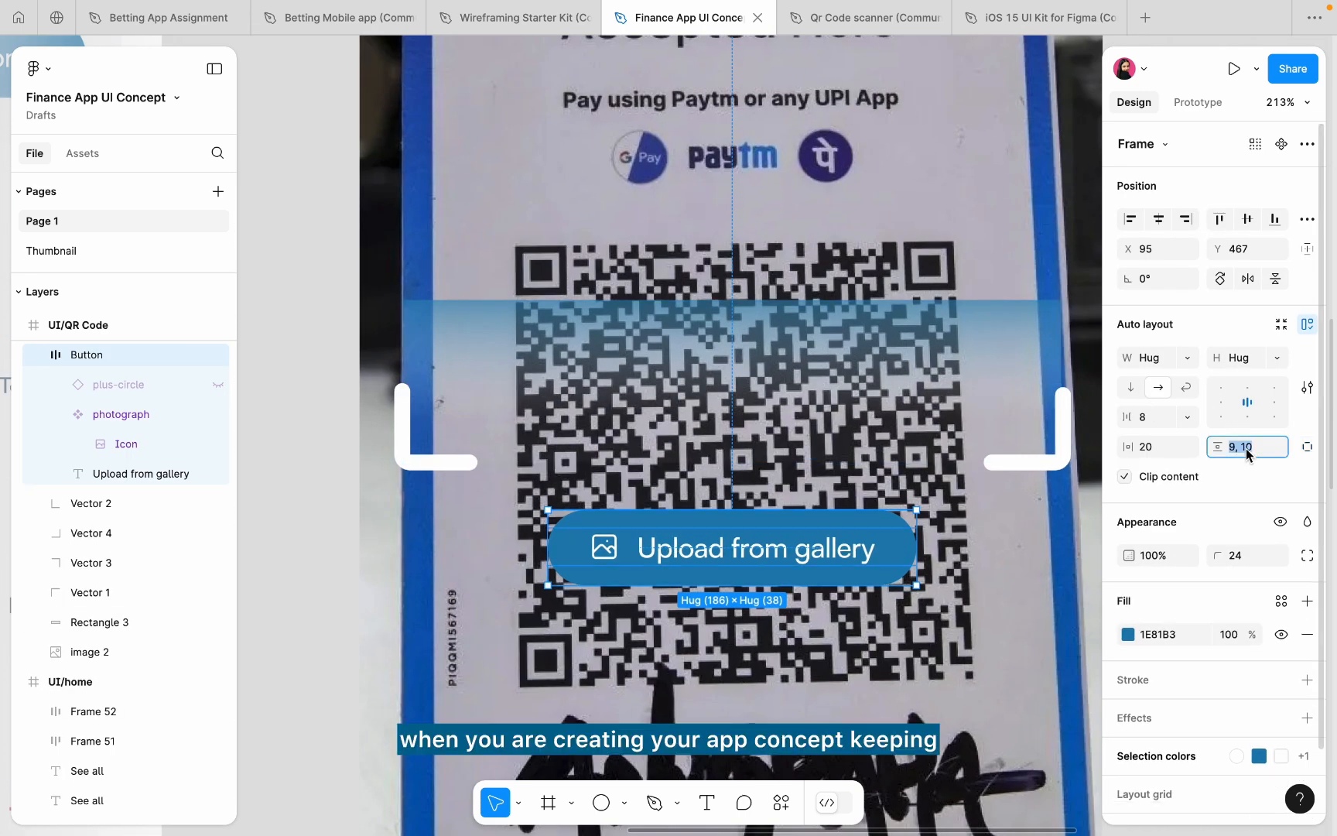
pyautogui.write('12')
pyautogui.press('Return')
pyautogui.scroll(-5, 851, 532)
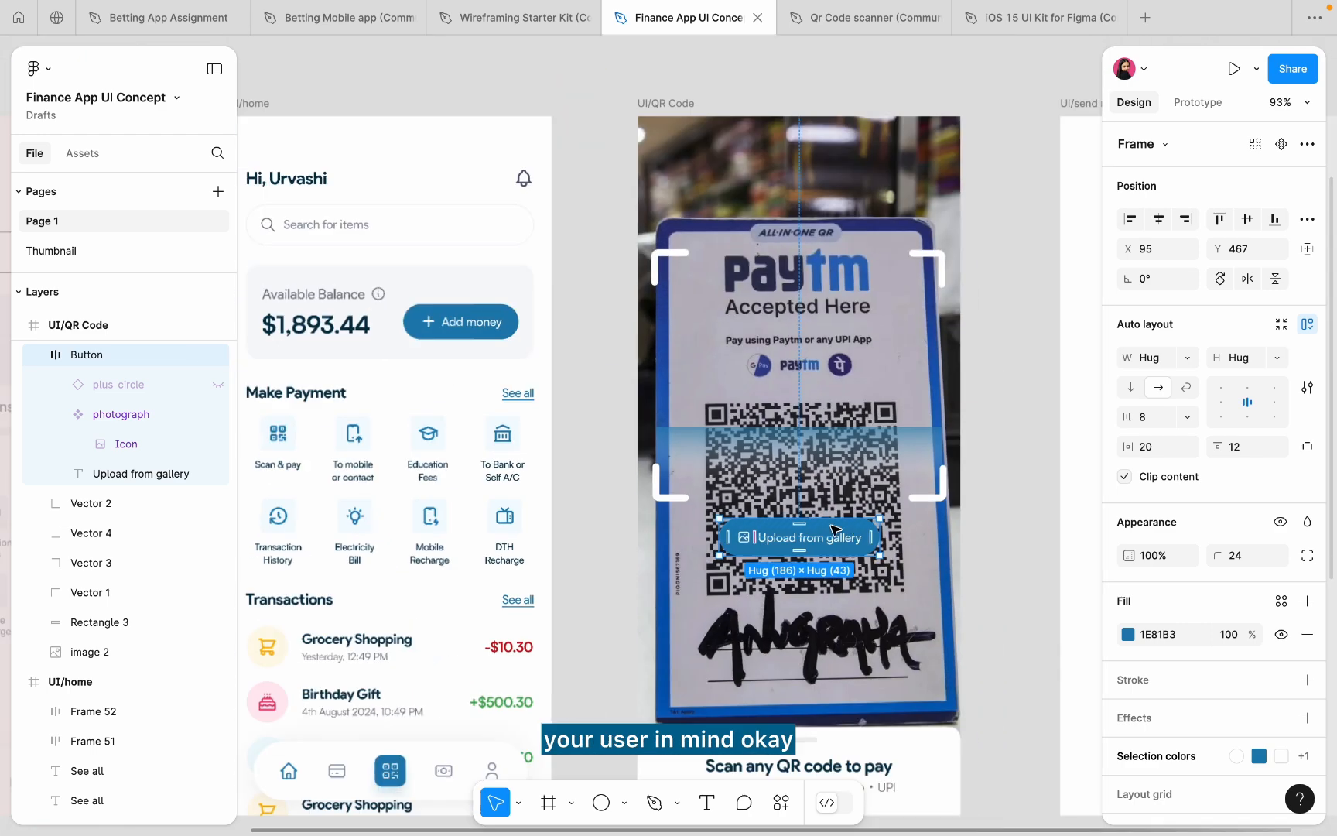
pyautogui.press('Escape')
pyautogui.click(609, 502)
pyautogui.scroll(5, 893, 539)
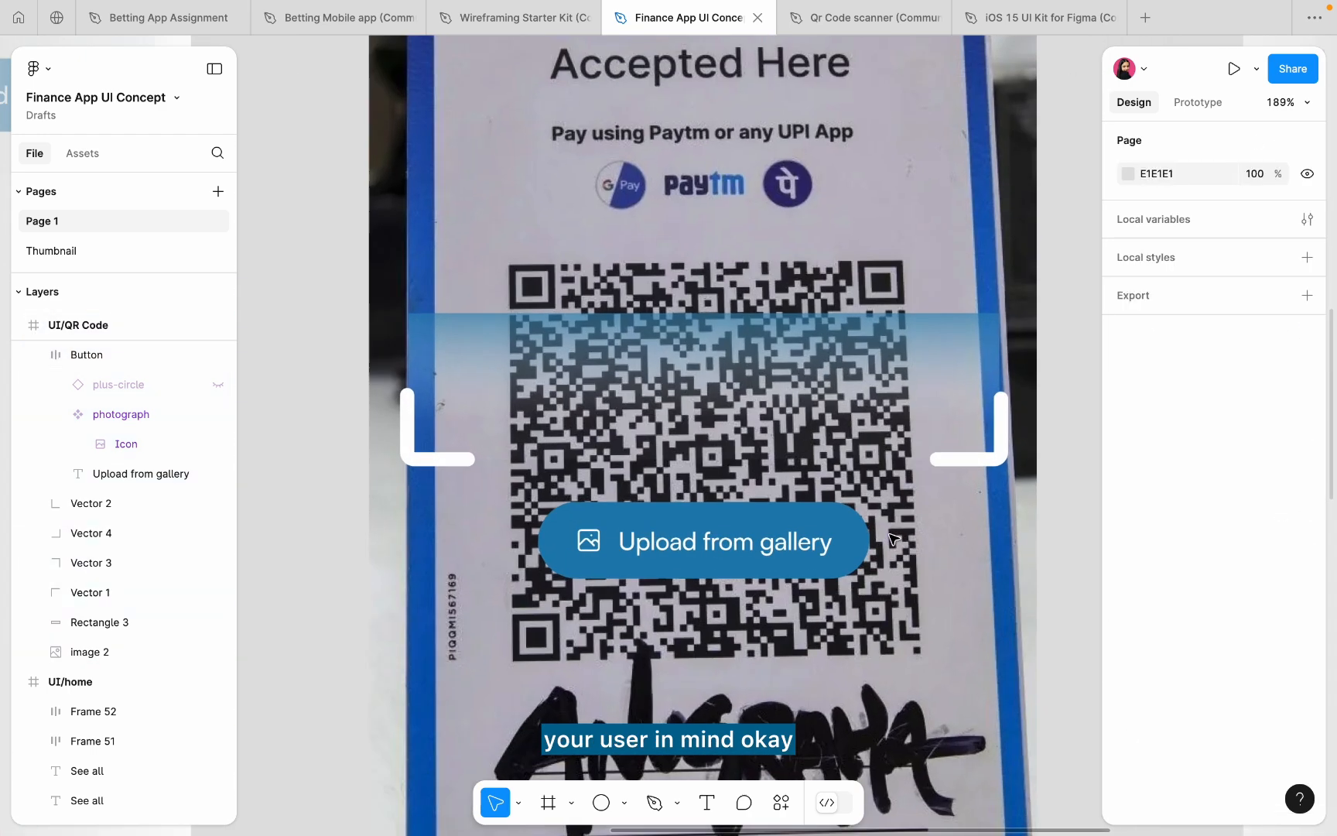
pyautogui.scroll(-1, 893, 540)
# - Keep the button label at Medium weight and set its letter spacing to 0%
pyautogui.keyDown('super'); pyautogui.click(783, 544); pyautogui.keyUp('super')
pyautogui.click(1151, 573)
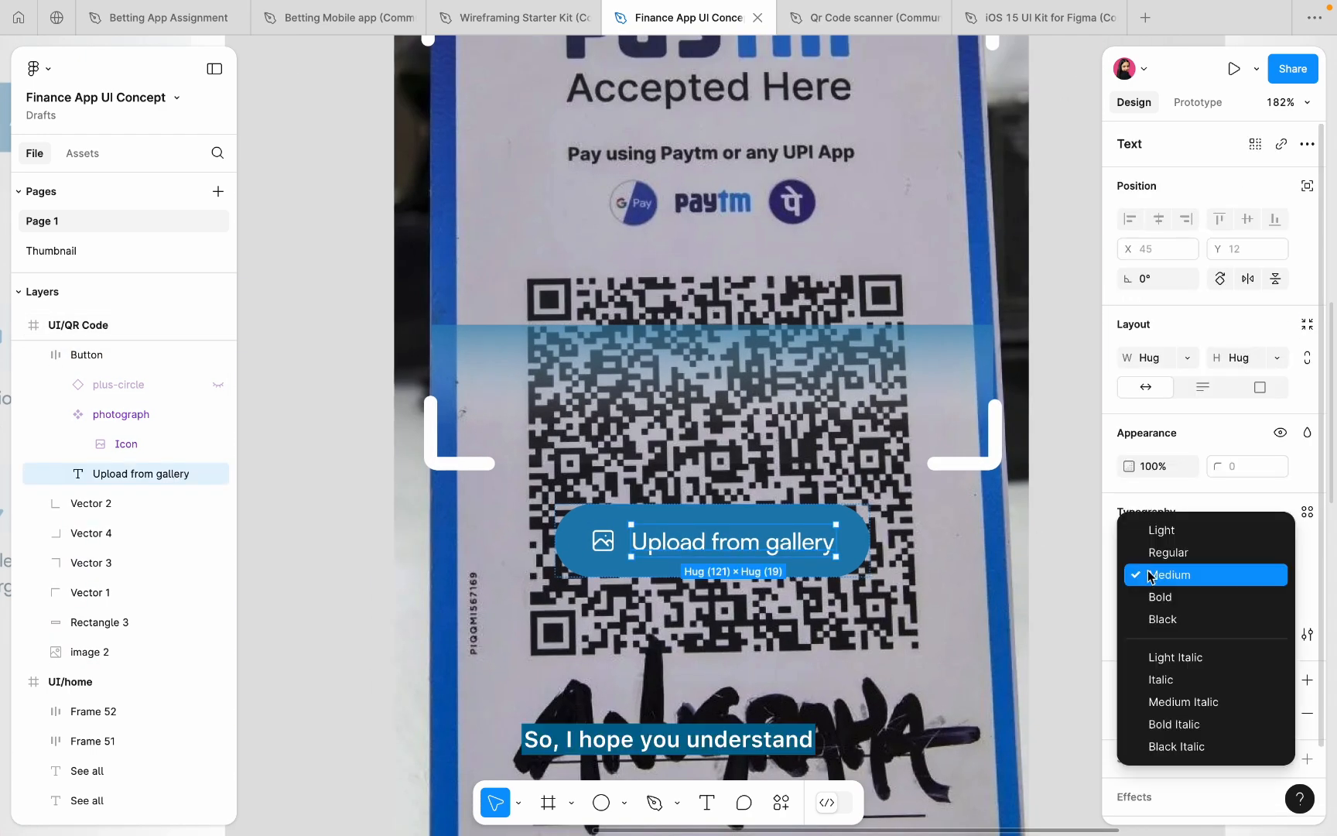
pyautogui.click(1153, 597)
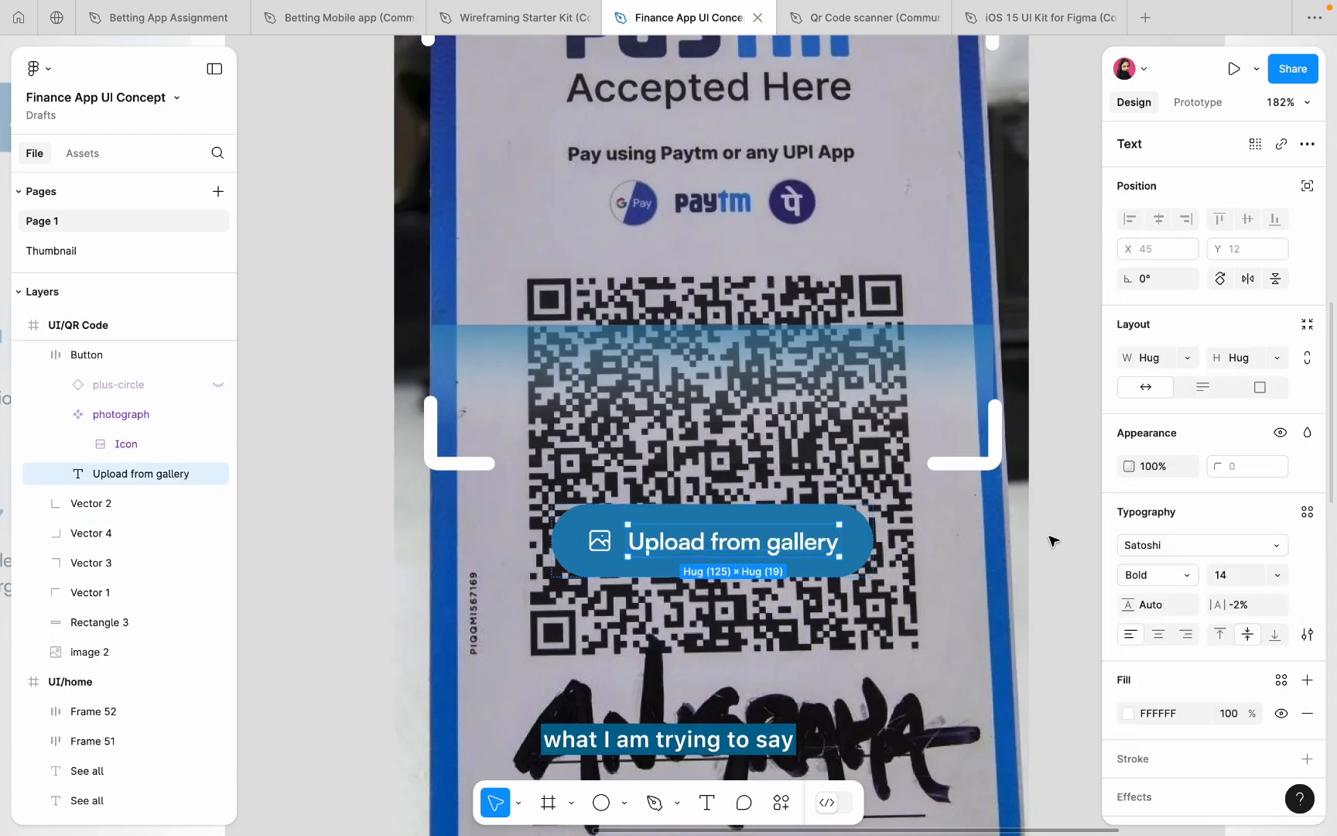
pyautogui.click(1153, 579)
pyautogui.click(1152, 557)
pyautogui.click(1248, 607)
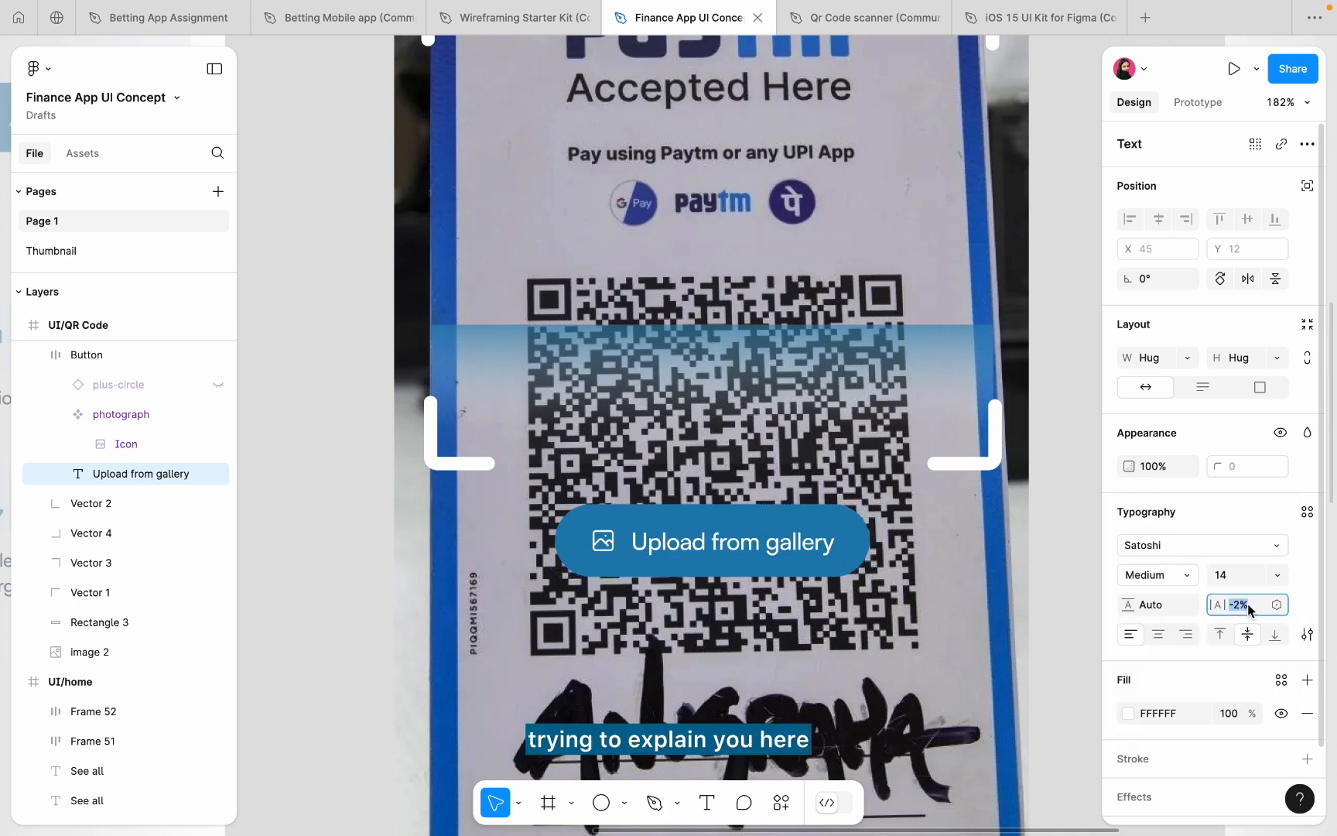
pyautogui.write('0')
pyautogui.press('Return')
pyautogui.scroll(-5, 678, 512)
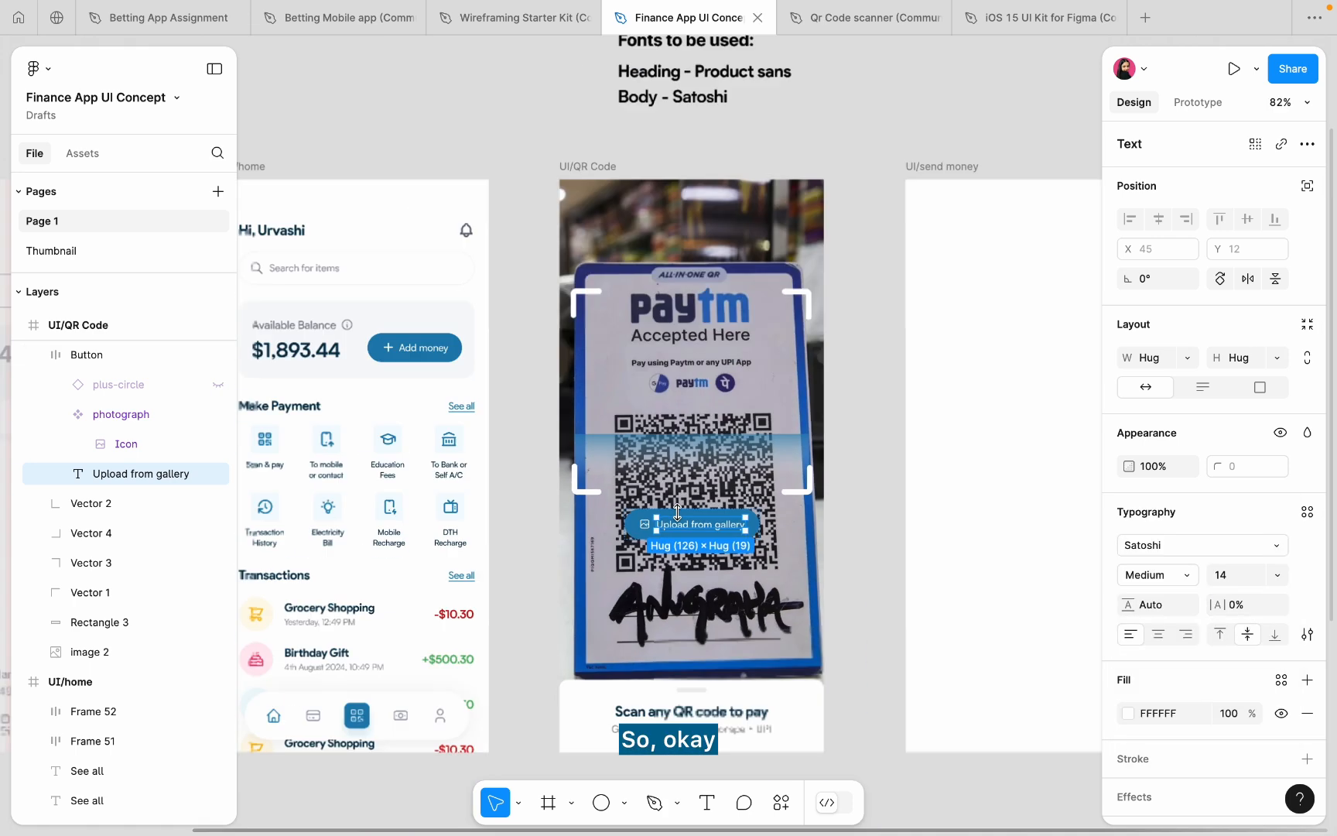
pyautogui.scroll(-1, 677, 512)
pyautogui.click(500, 497)
pyautogui.hscroll(3, 500, 498)
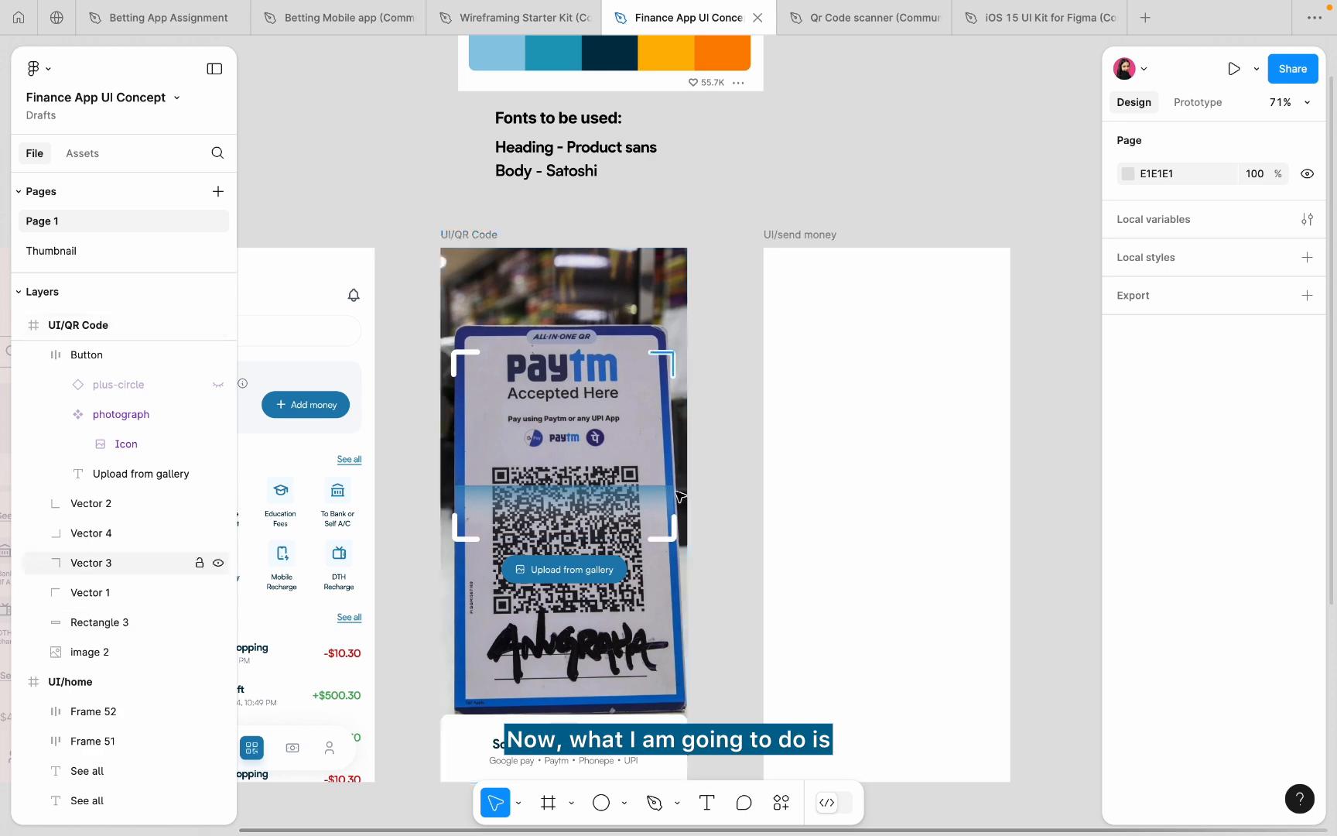
# - Show the column layout grid on the empty UI/send money screen
pyautogui.click(842, 250)
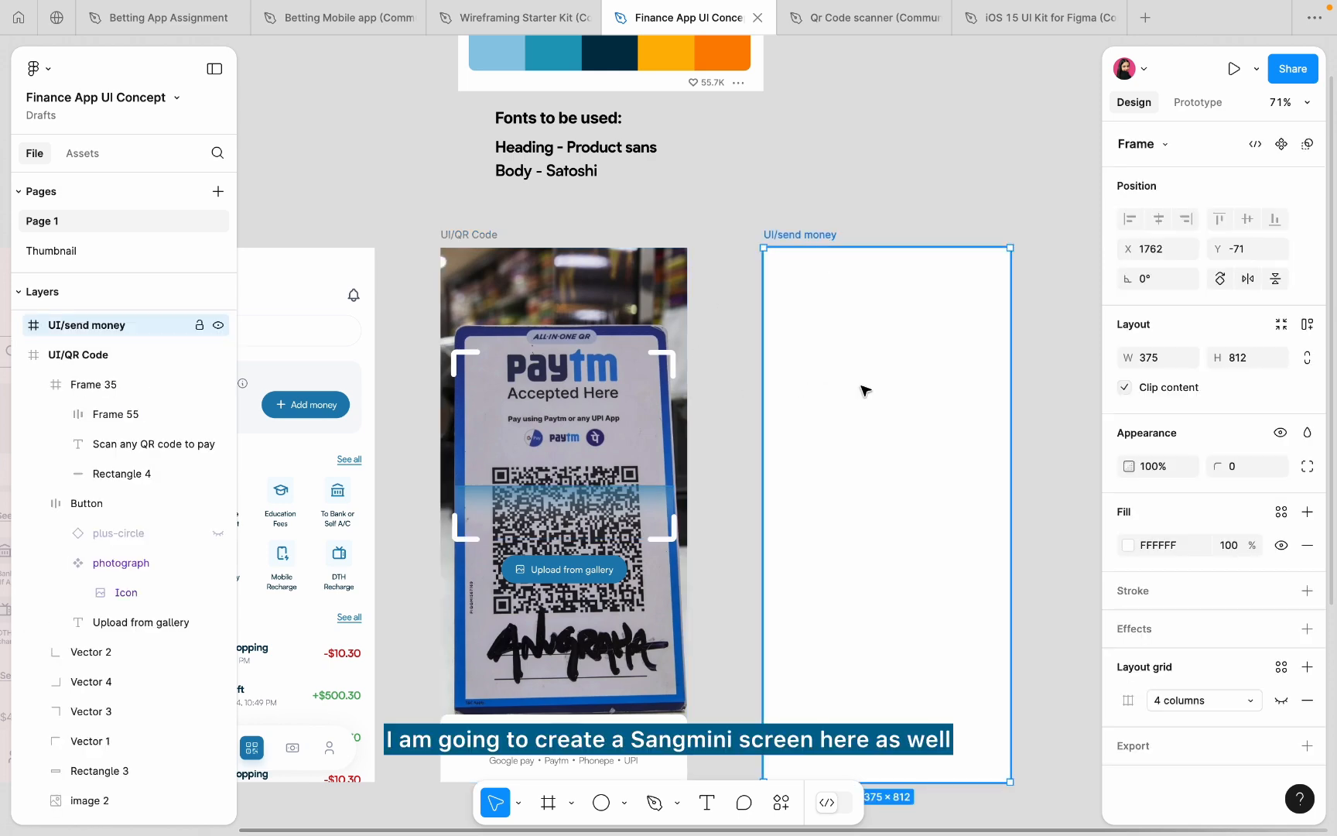
pyautogui.click(1281, 699)
pyautogui.scroll(3, 1012, 411)
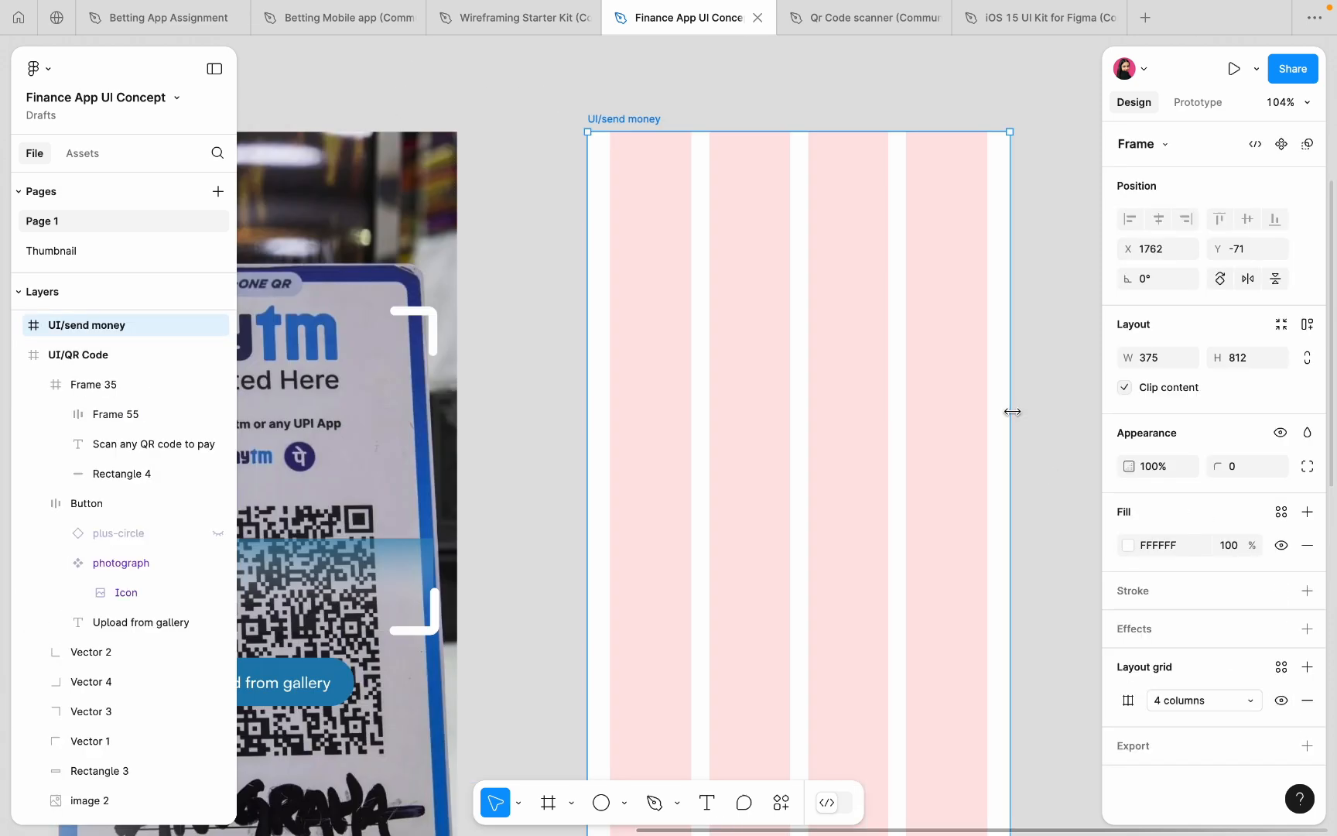
pyautogui.scroll(-5, 1014, 418)
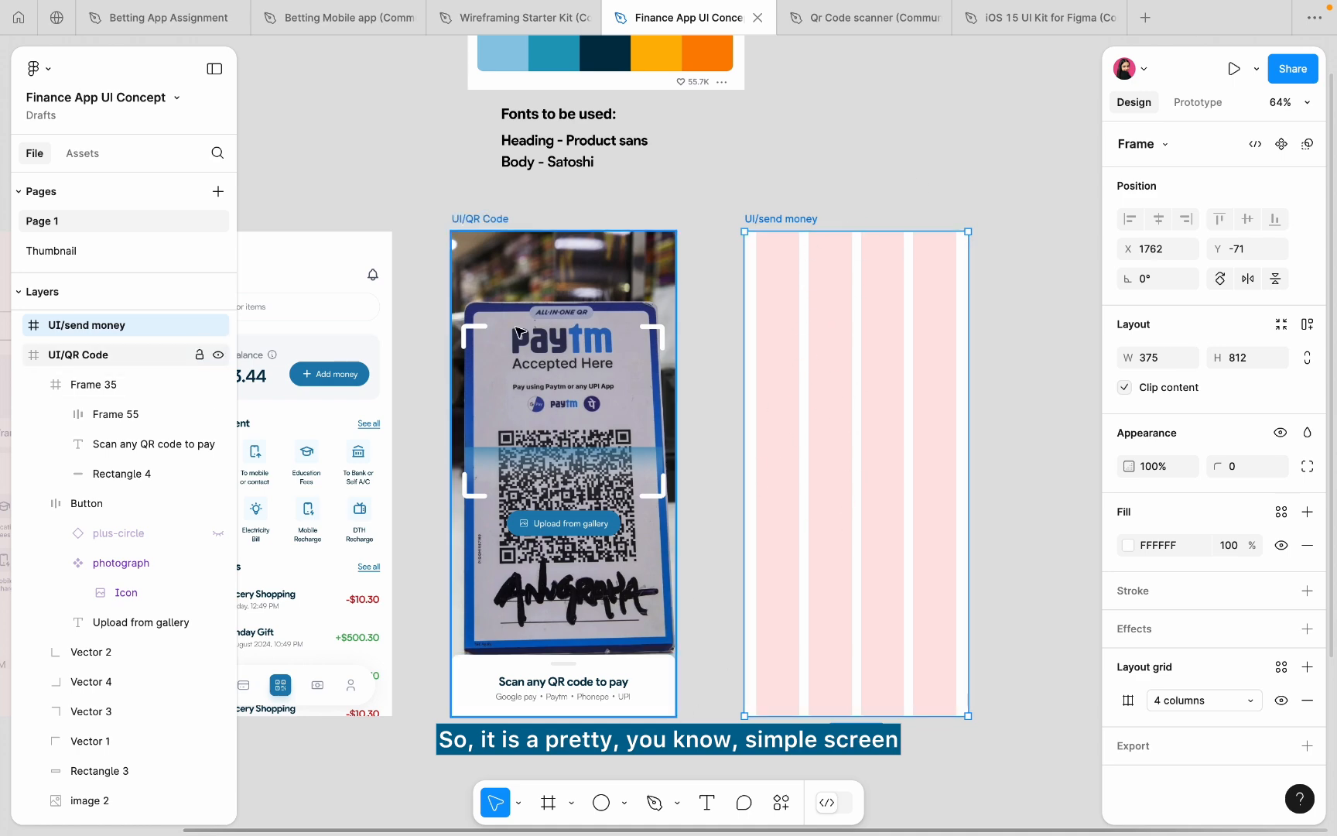
pyautogui.scroll(5, 517, 331)
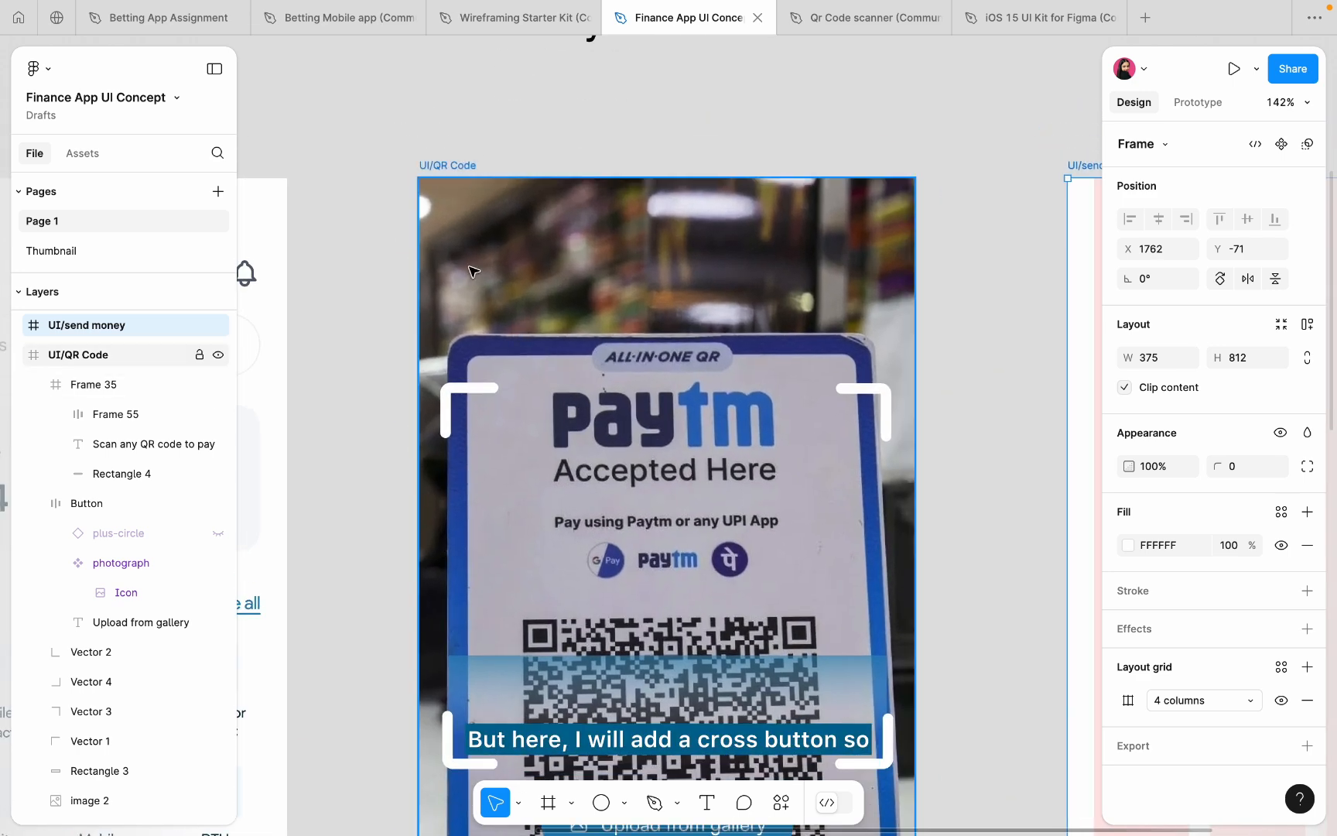
pyautogui.scroll(-5, 468, 259)
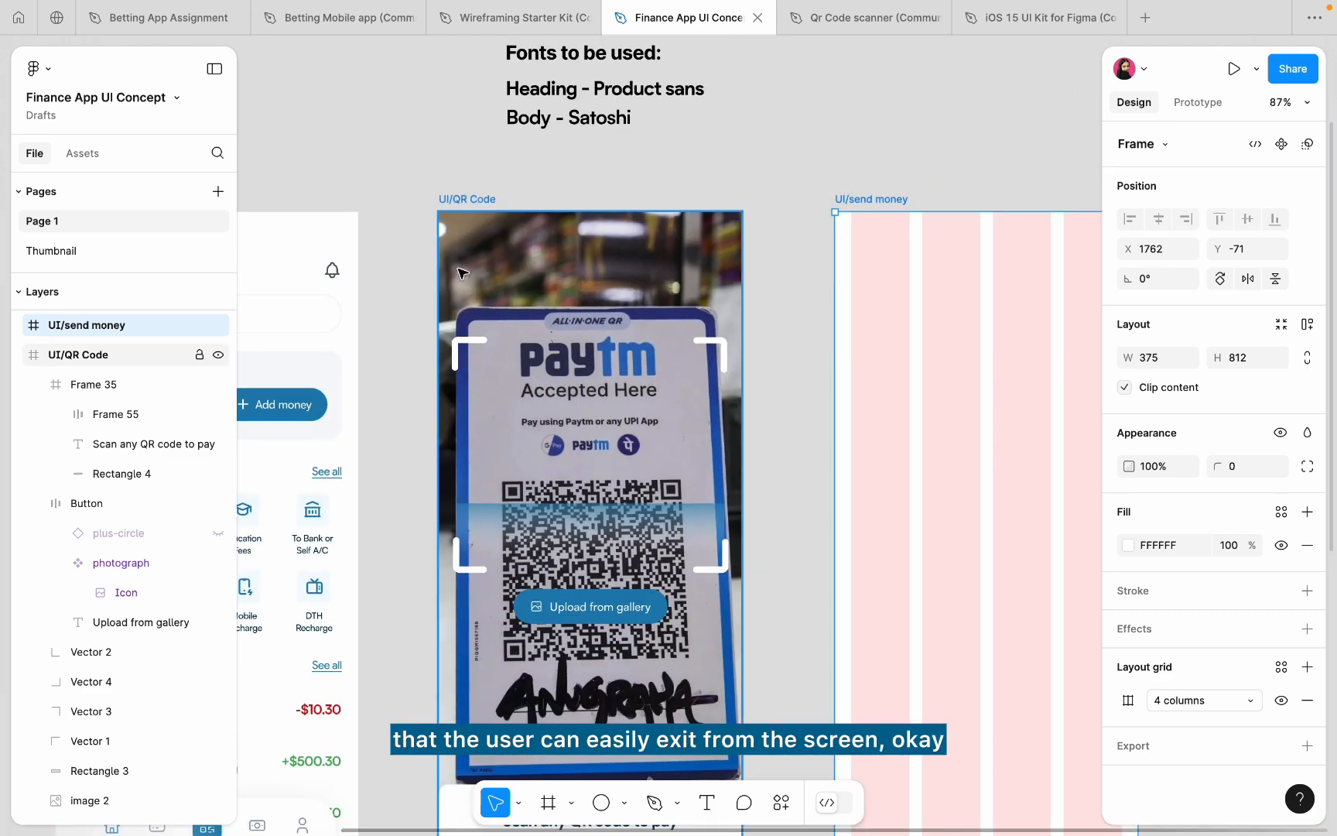
pyautogui.scroll(6, 463, 251)
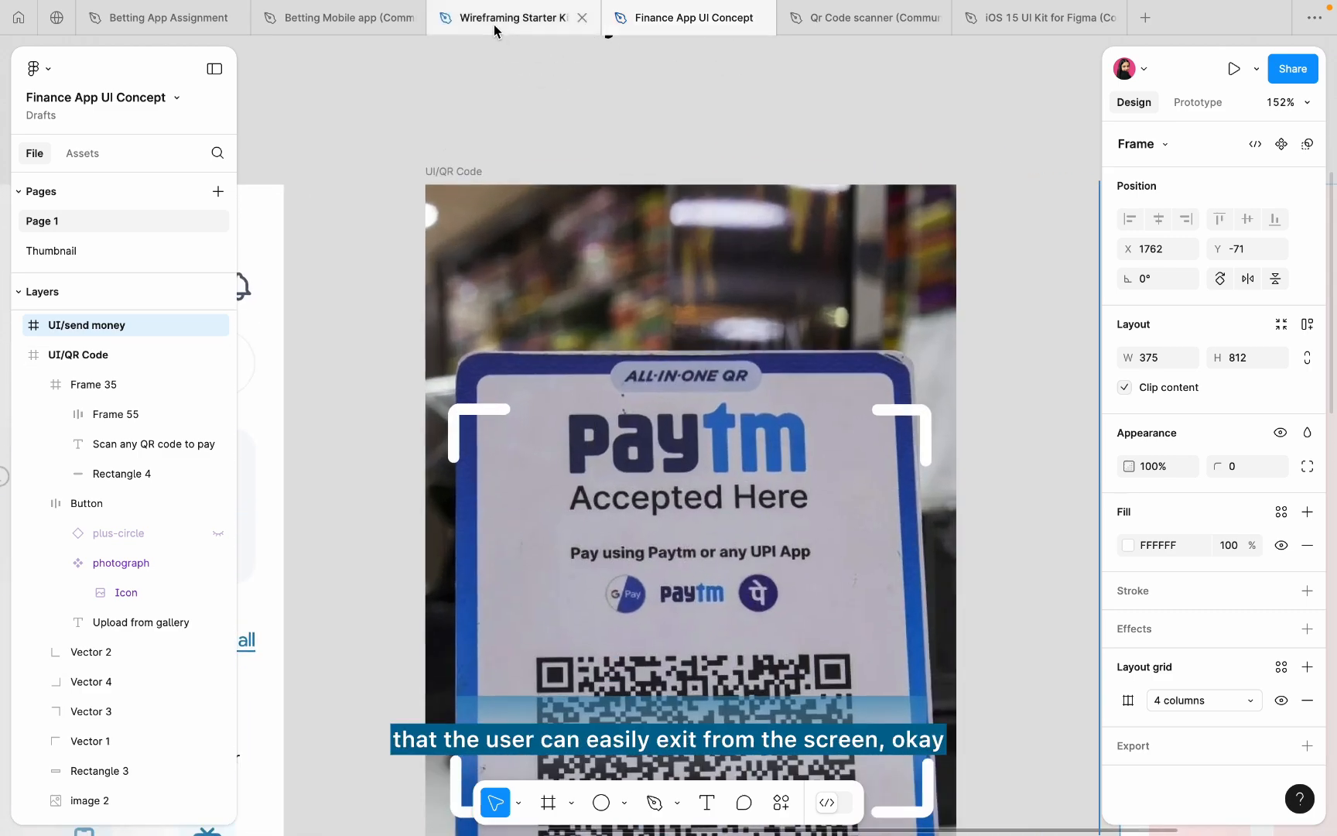
# - Select the x icon from the Hero Icons set in the Wireframing Starter Kit file
pyautogui.click(495, 24)
pyautogui.scroll(-5, 580, 445)
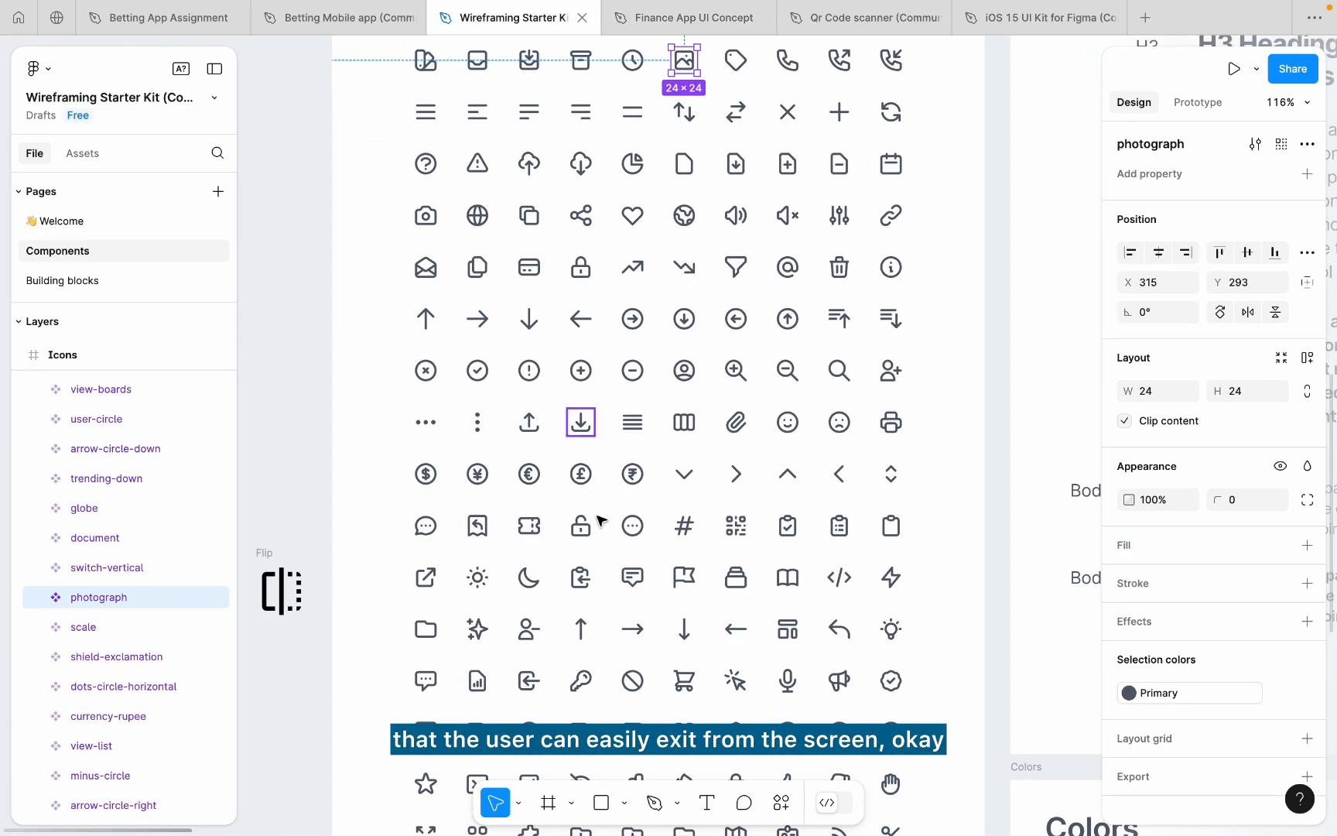
pyautogui.scroll(-8, 600, 421)
pyautogui.scroll(-1, 602, 563)
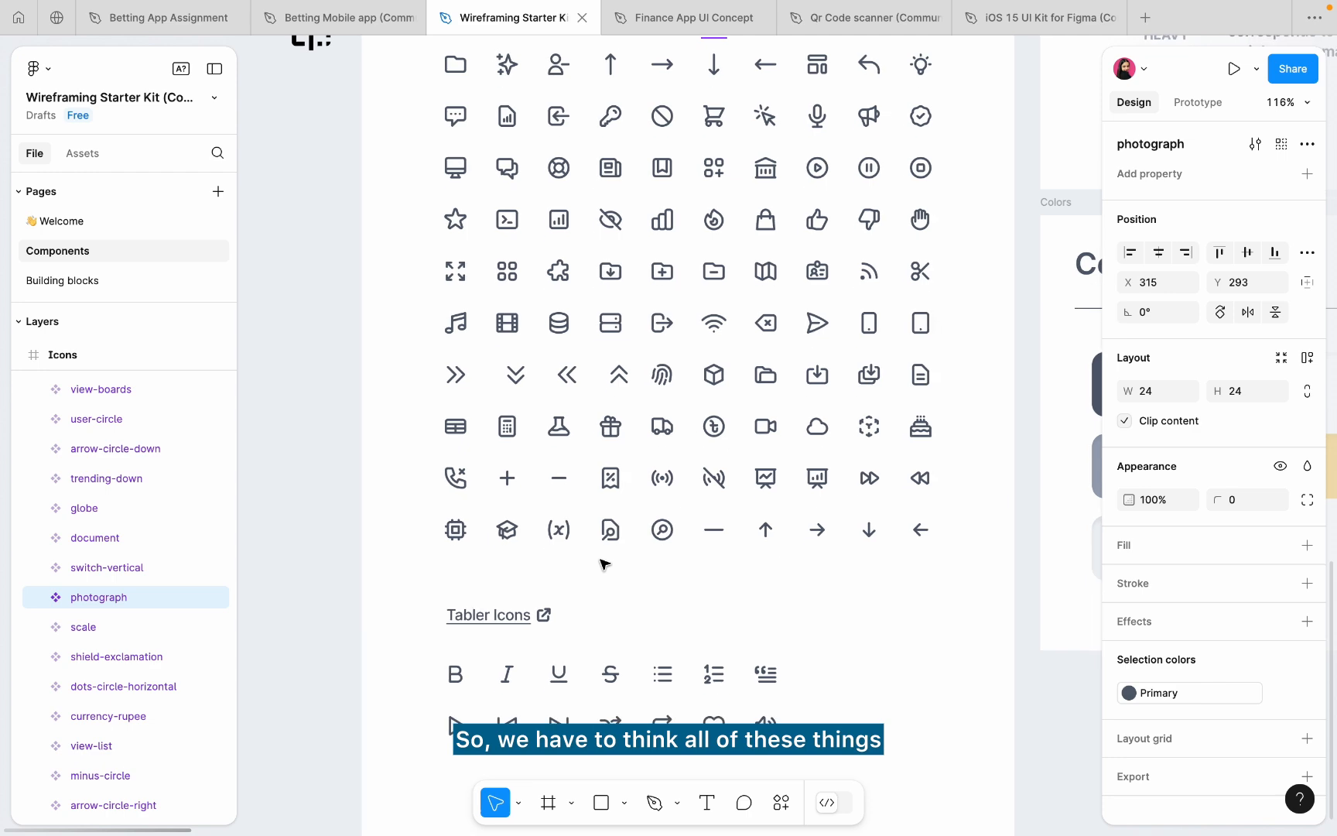
pyautogui.scroll(-2, 604, 563)
pyautogui.scroll(5, 604, 563)
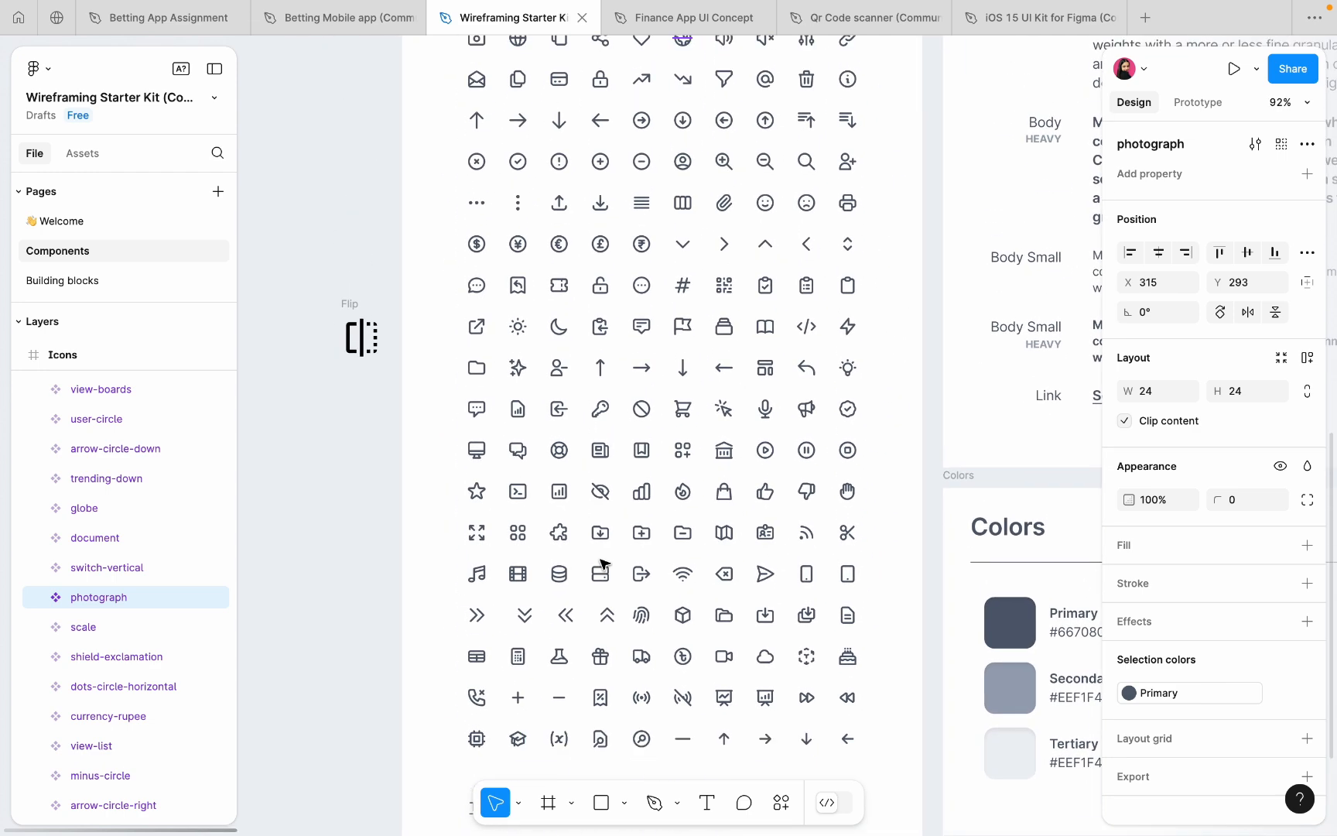
pyautogui.scroll(7, 602, 562)
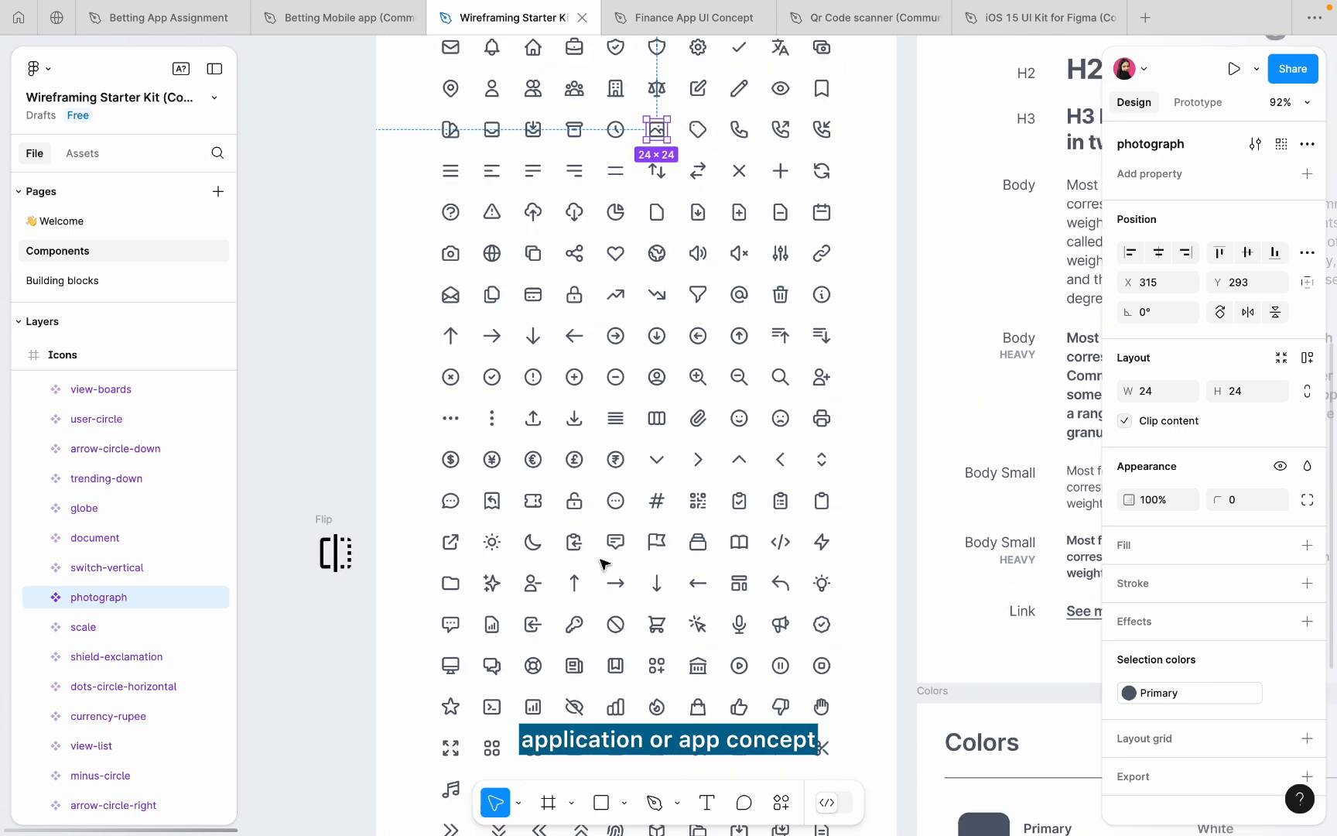
pyautogui.click(729, 226)
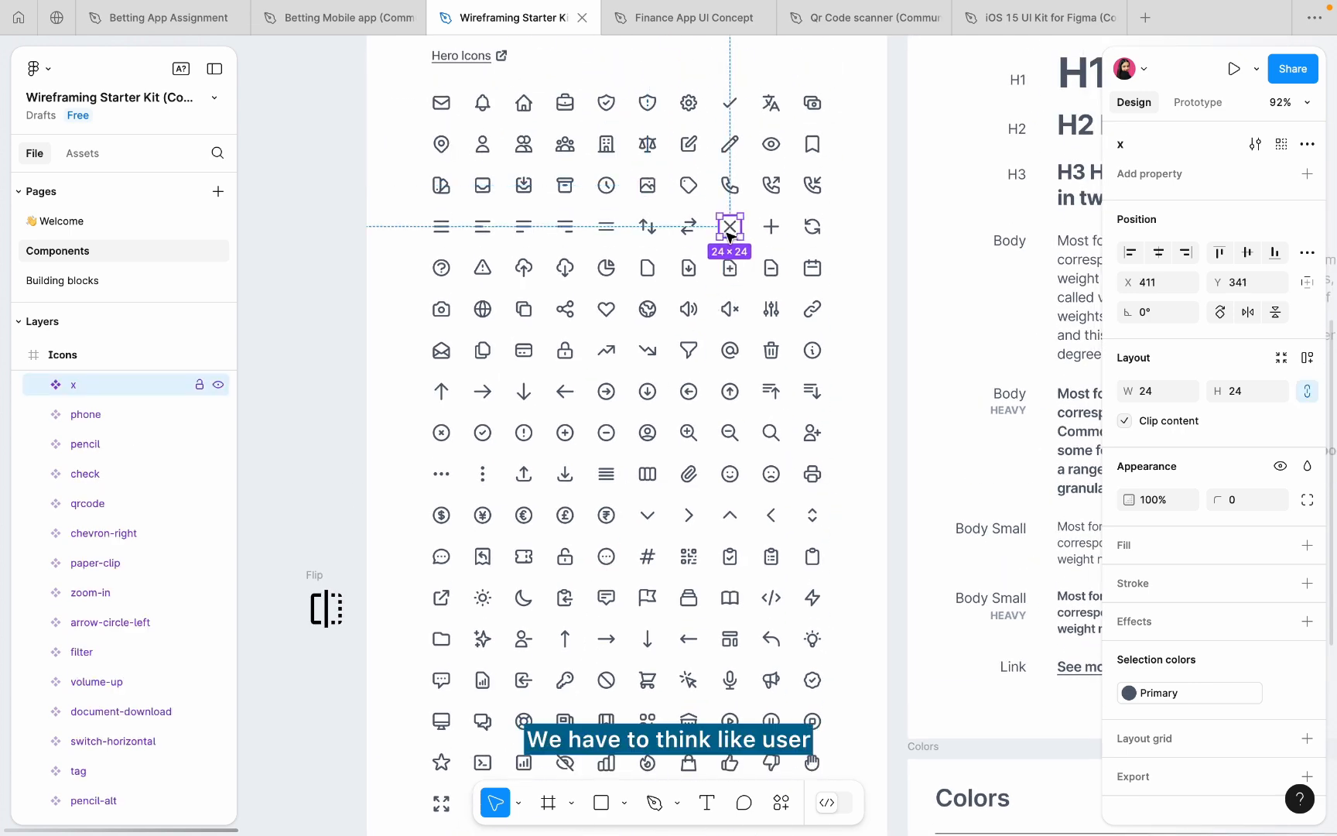
pyautogui.click(857, 232)
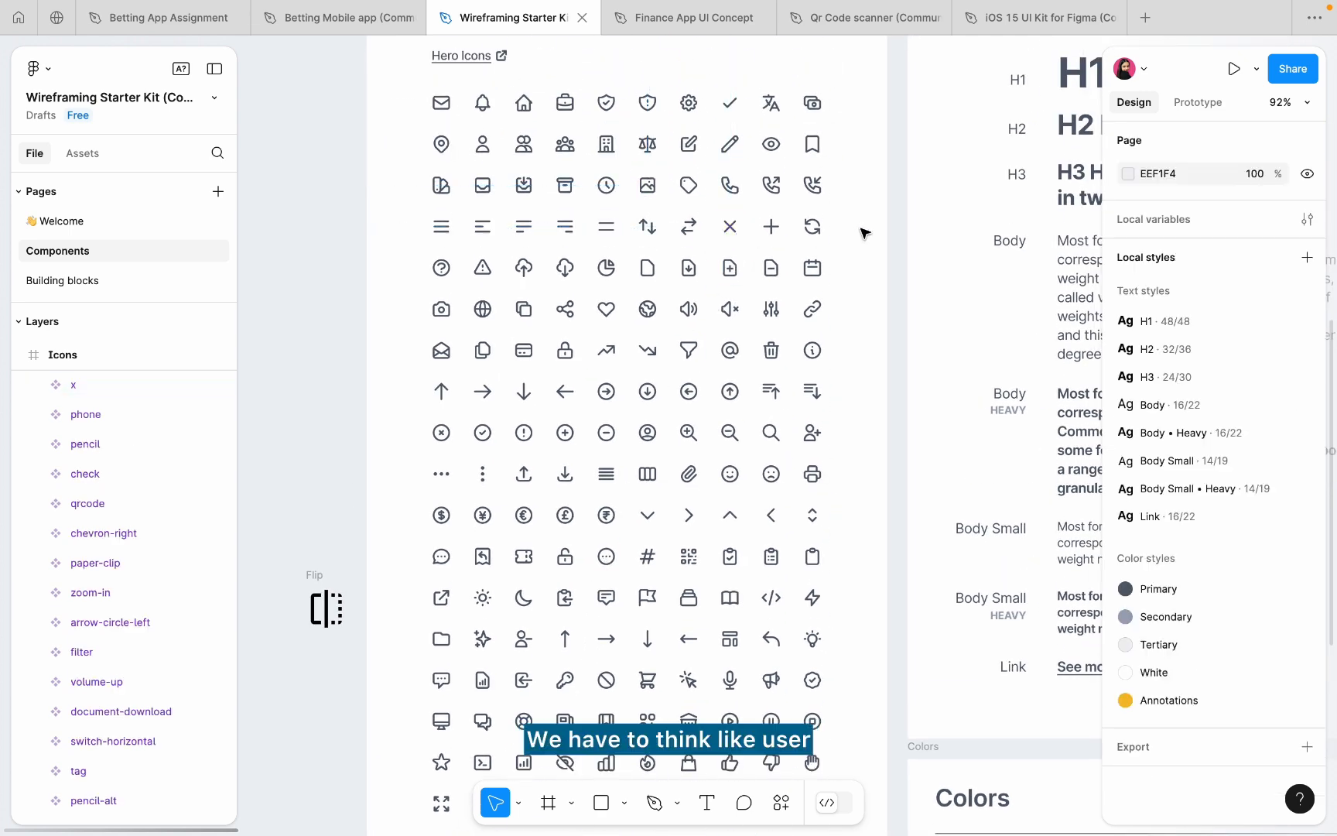
# - Place the pasted x icon in the QR Code screen's top-left corner at X 20, Y 47
pyautogui.click(671, 19)
pyautogui.scroll(5, 542, 267)
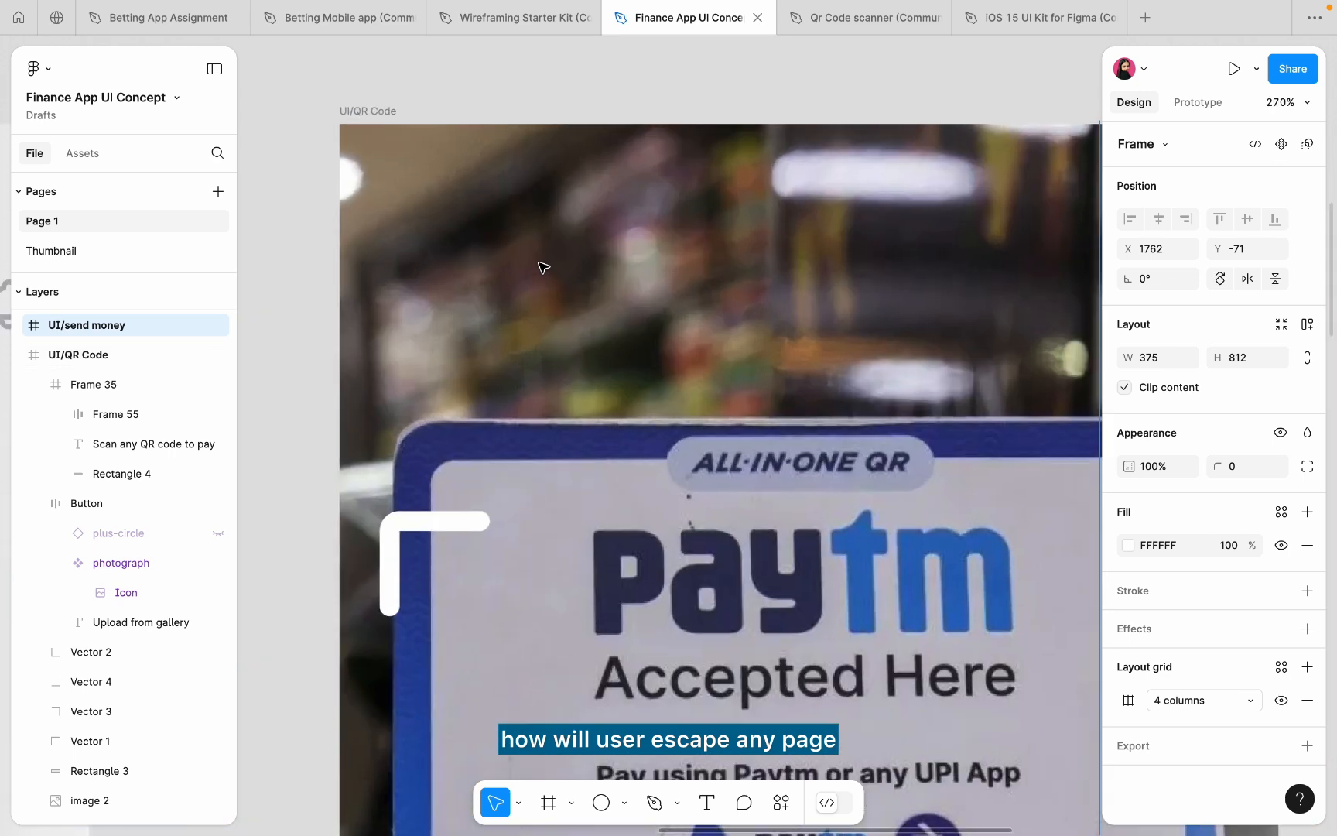
pyautogui.scroll(-7, 544, 267)
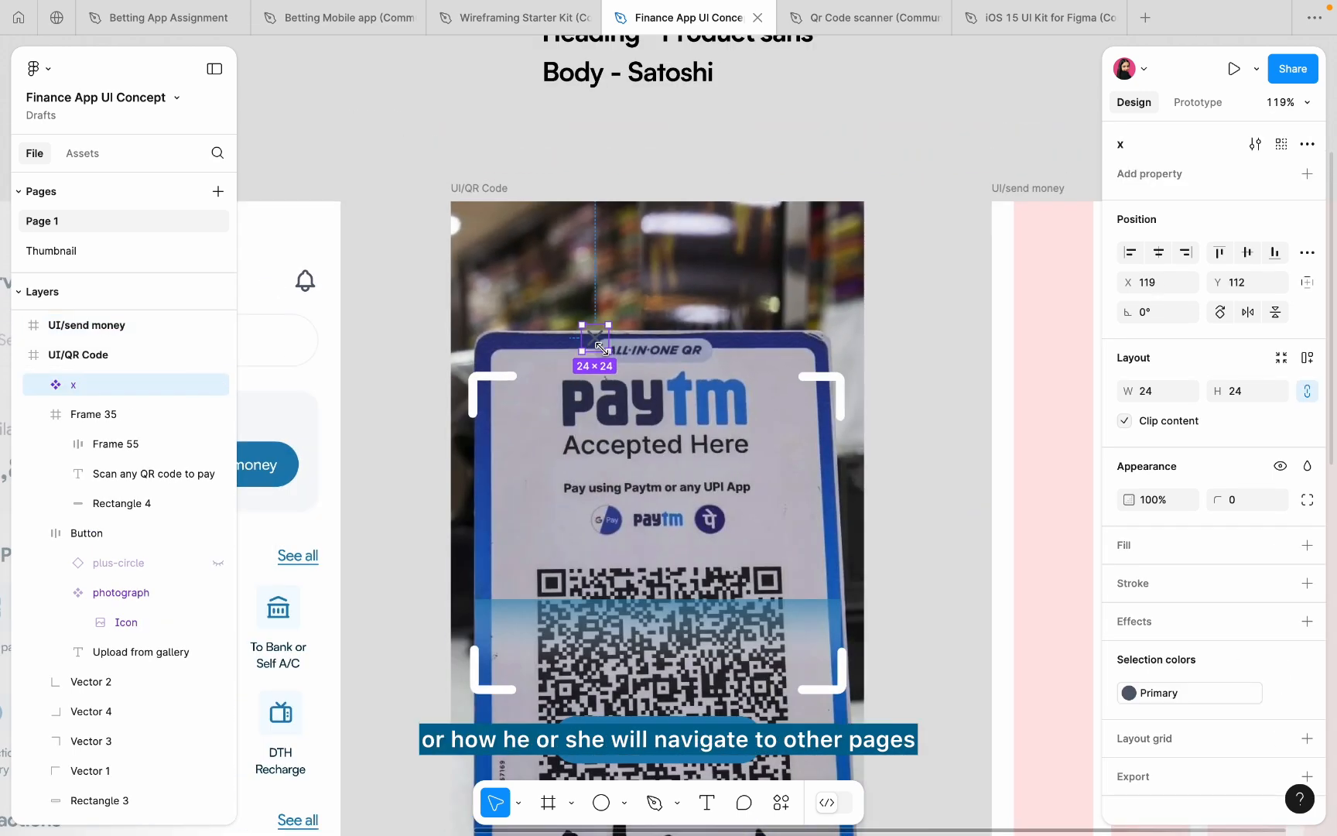
pyautogui.moveTo(598, 340); pyautogui.dragTo(611, 160)
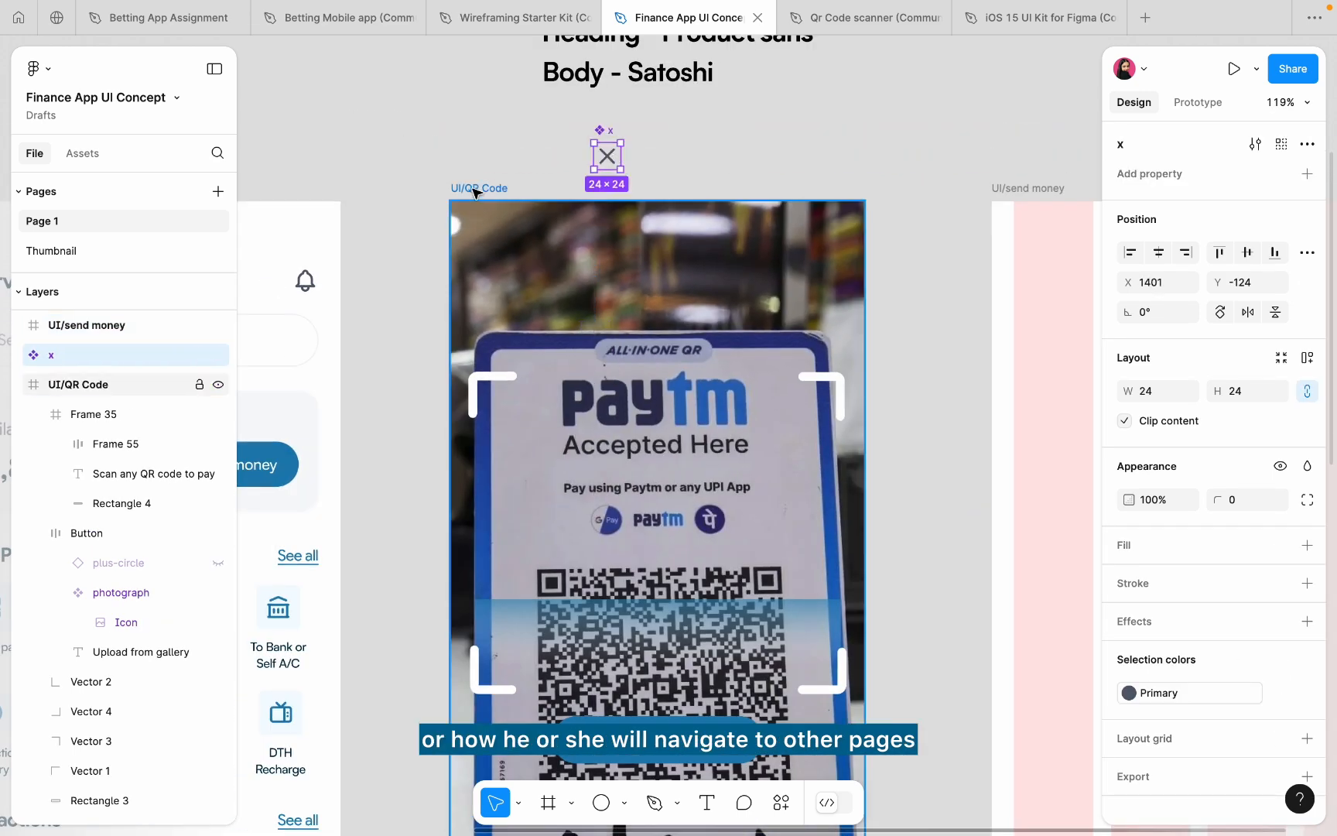
pyautogui.click(476, 190)
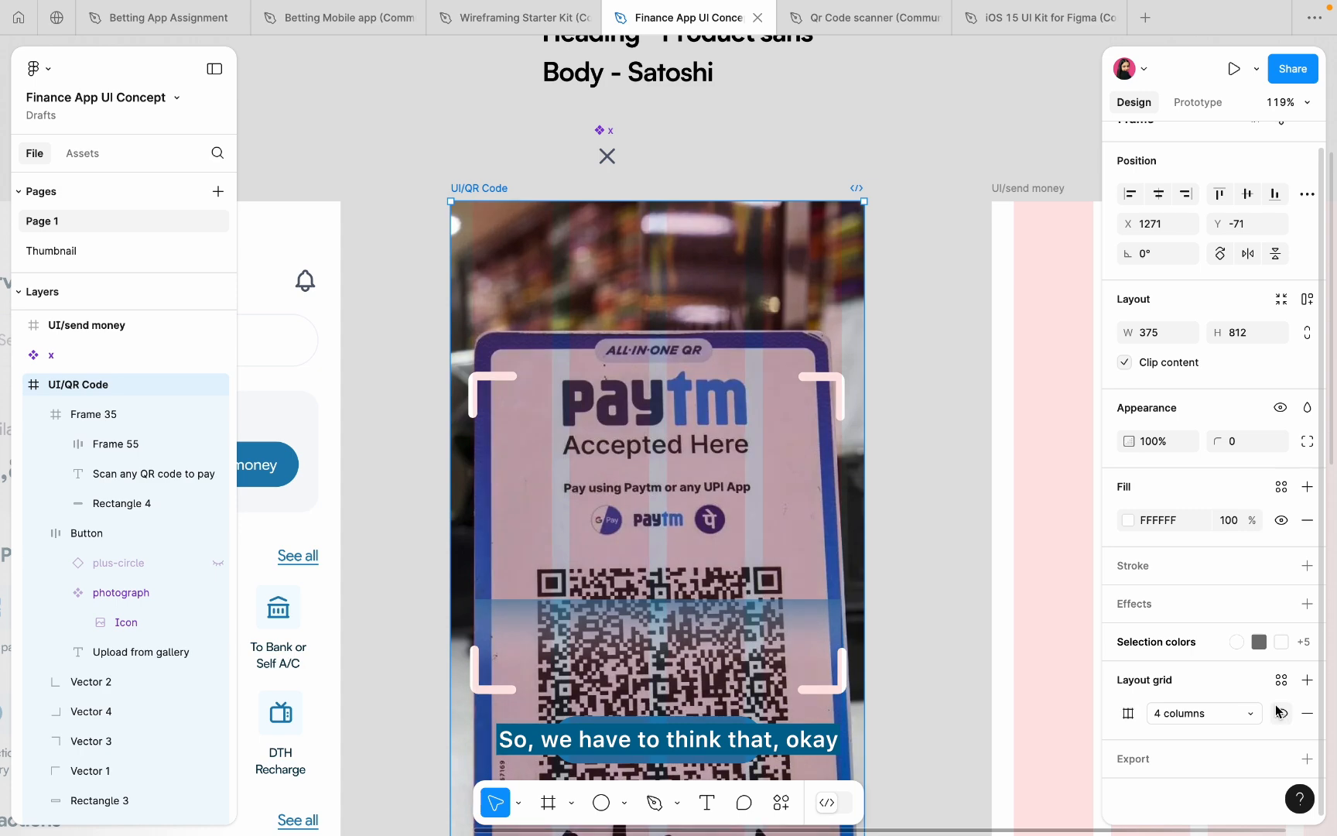
pyautogui.scroll(3, 584, 233)
pyautogui.click(616, 120)
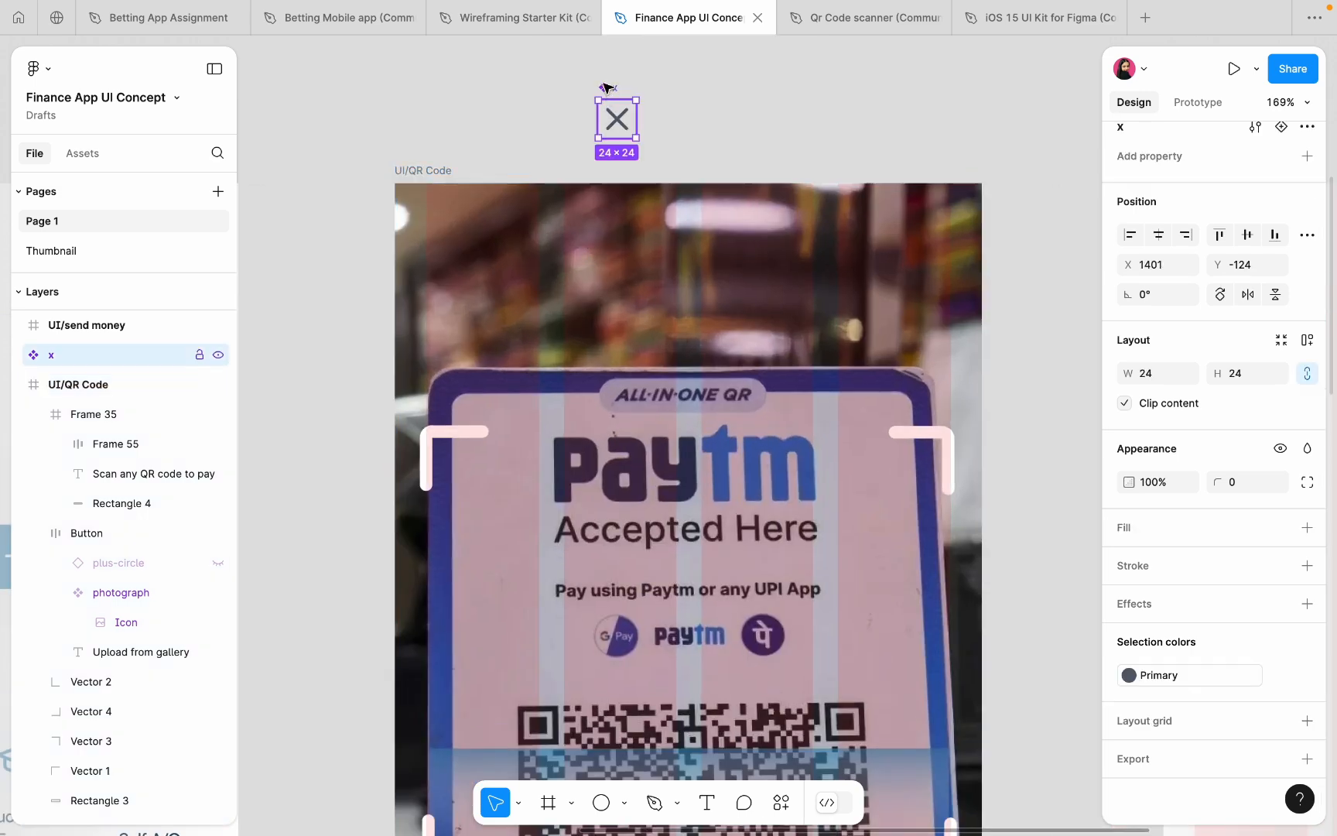
pyautogui.moveTo(606, 86); pyautogui.dragTo(434, 244)
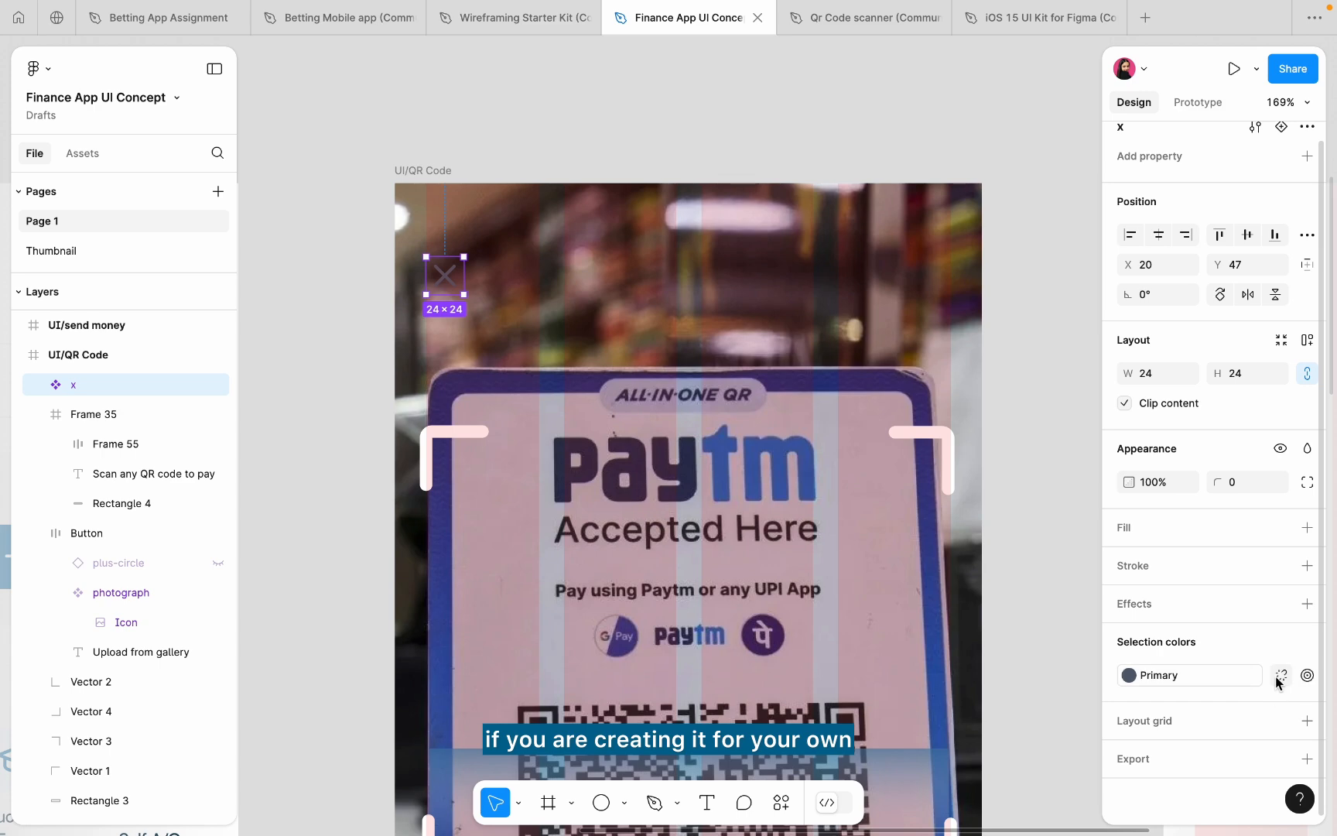
# - Detach the icon's Primary colour and make it white (FFFFFF)
pyautogui.click(1277, 675)
pyautogui.click(1128, 674)
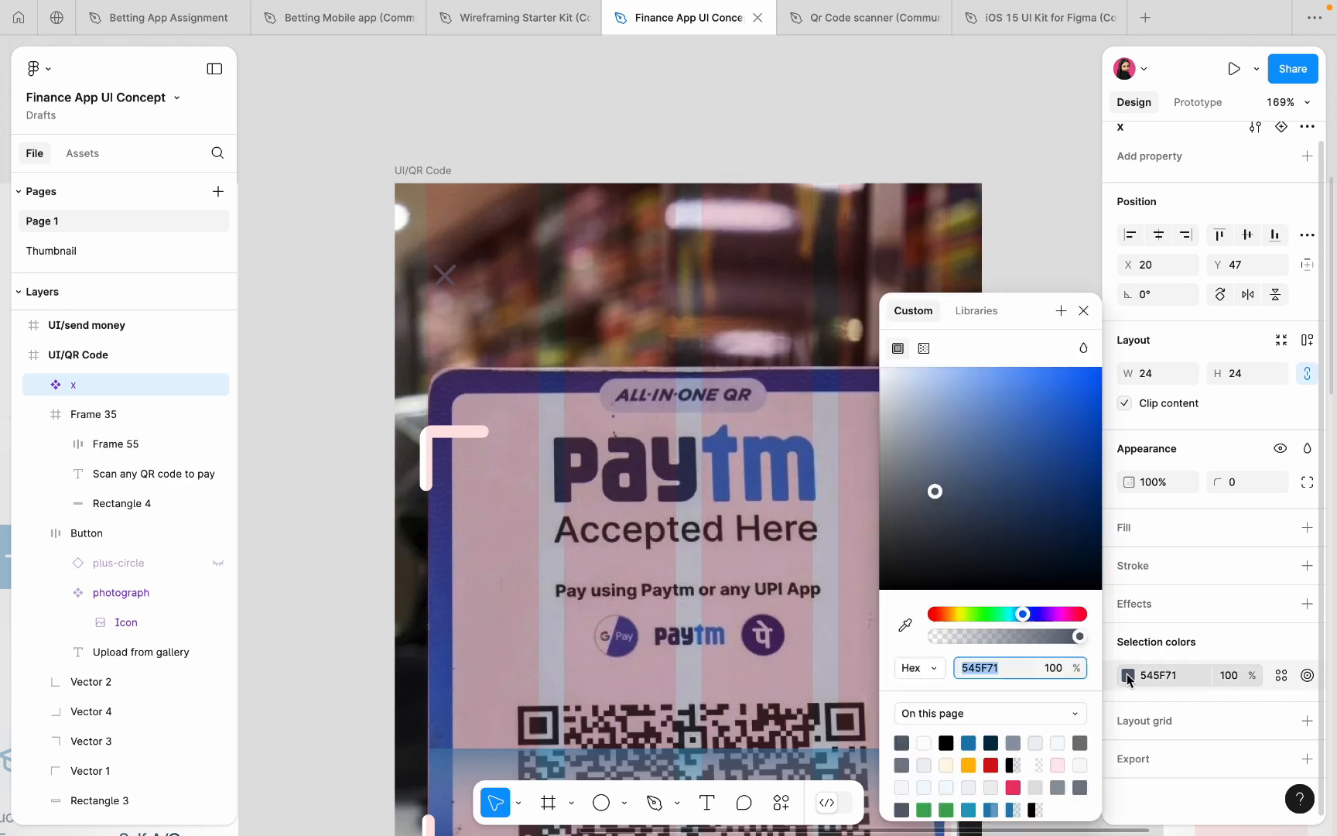
pyautogui.click(931, 451)
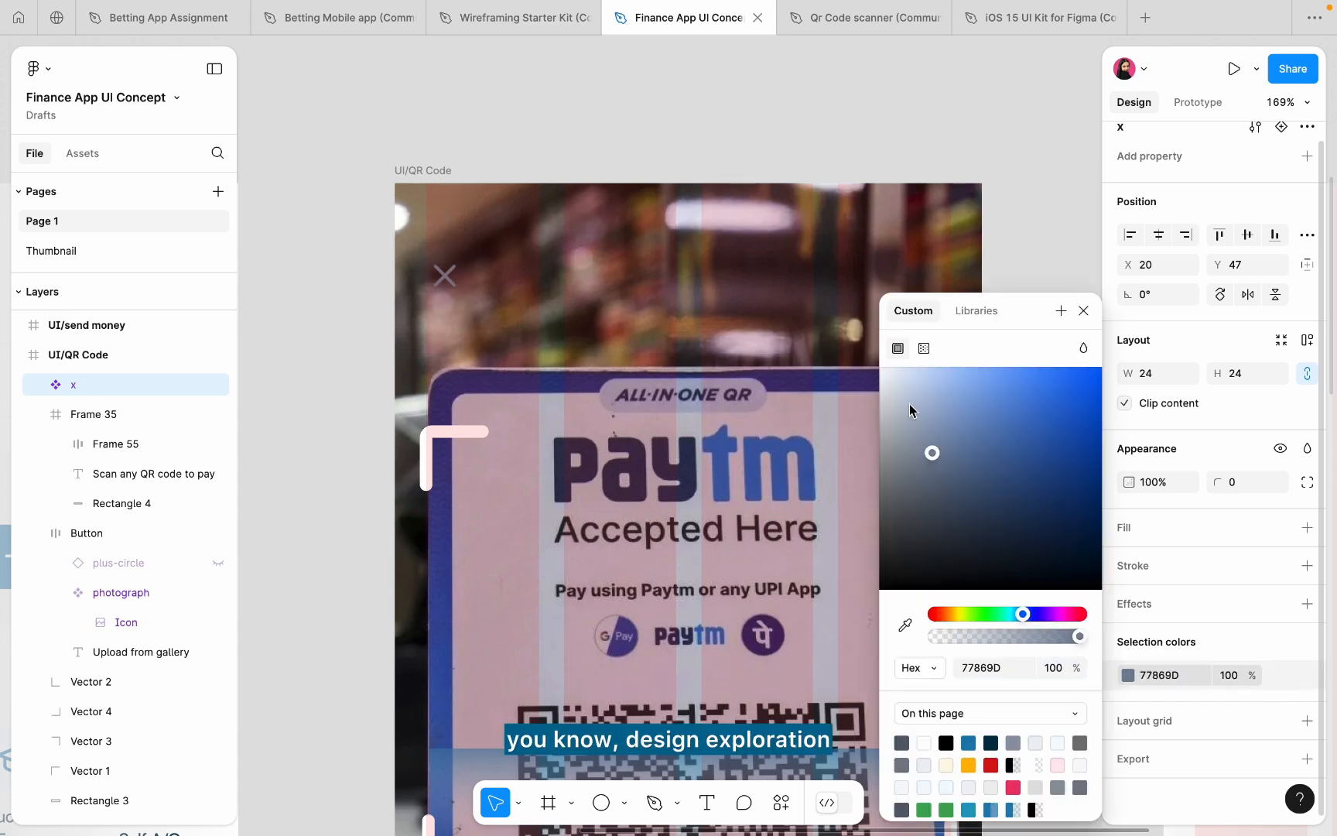
pyautogui.click(654, 124)
pyautogui.scroll(-5, 654, 124)
pyautogui.scroll(4, 569, 178)
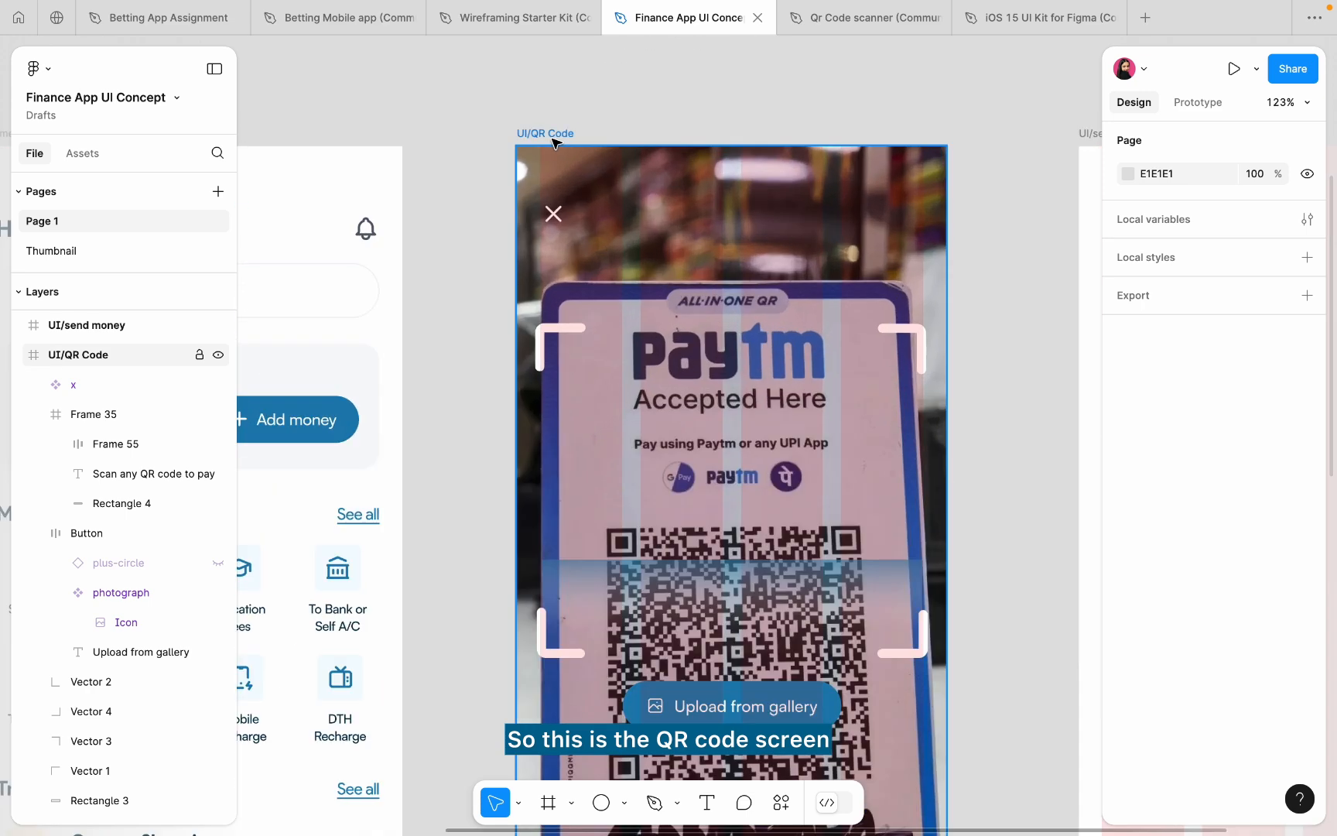
pyautogui.click(560, 204)
pyautogui.scroll(4, 560, 204)
pyautogui.click(382, 113)
pyautogui.scroll(-6, 382, 114)
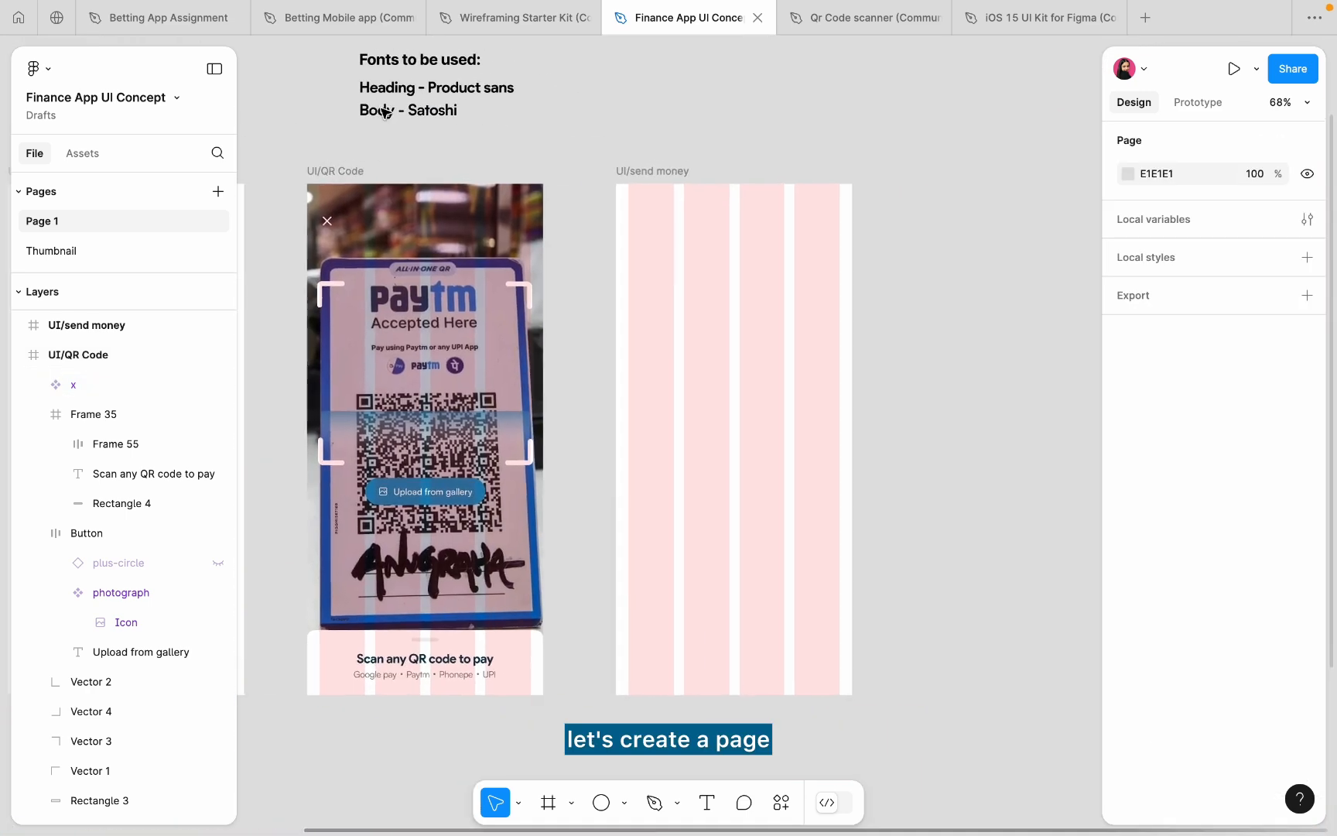
pyautogui.scroll(3, 636, 175)
pyautogui.click(636, 176)
pyautogui.scroll(-4, 630, 161)
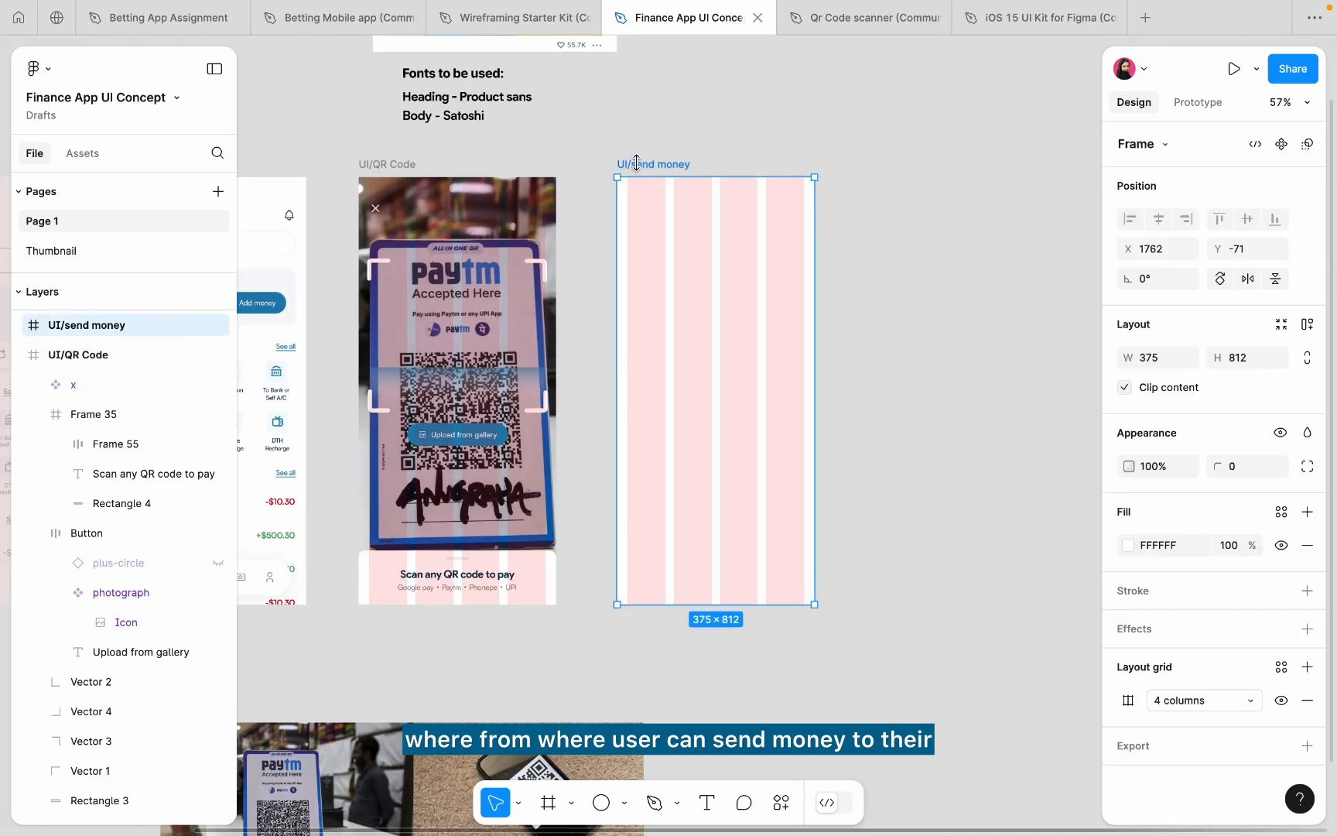
pyautogui.scroll(2, 640, 162)
pyautogui.scroll(-4, 604, 204)
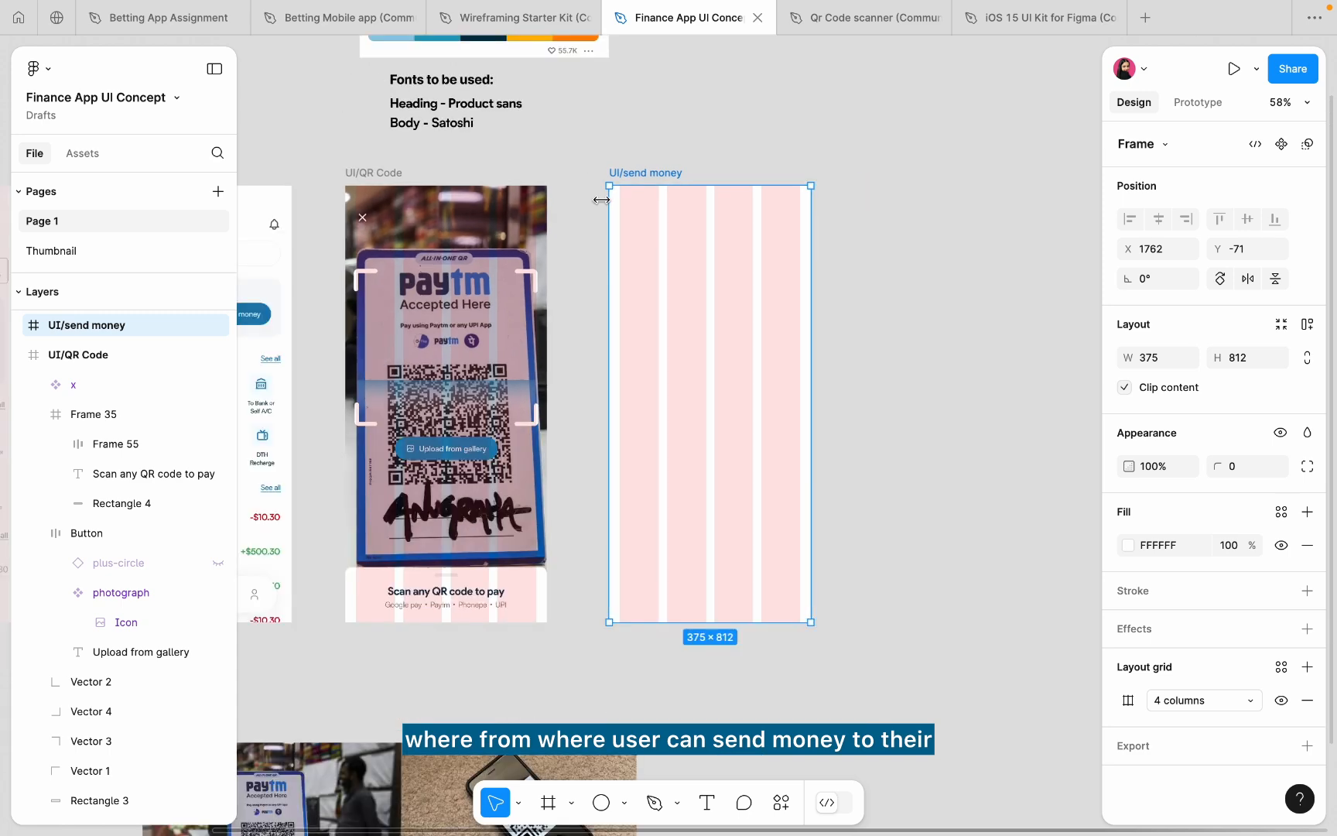
pyautogui.scroll(3, 563, 199)
pyautogui.hscroll(5, 842, 200)
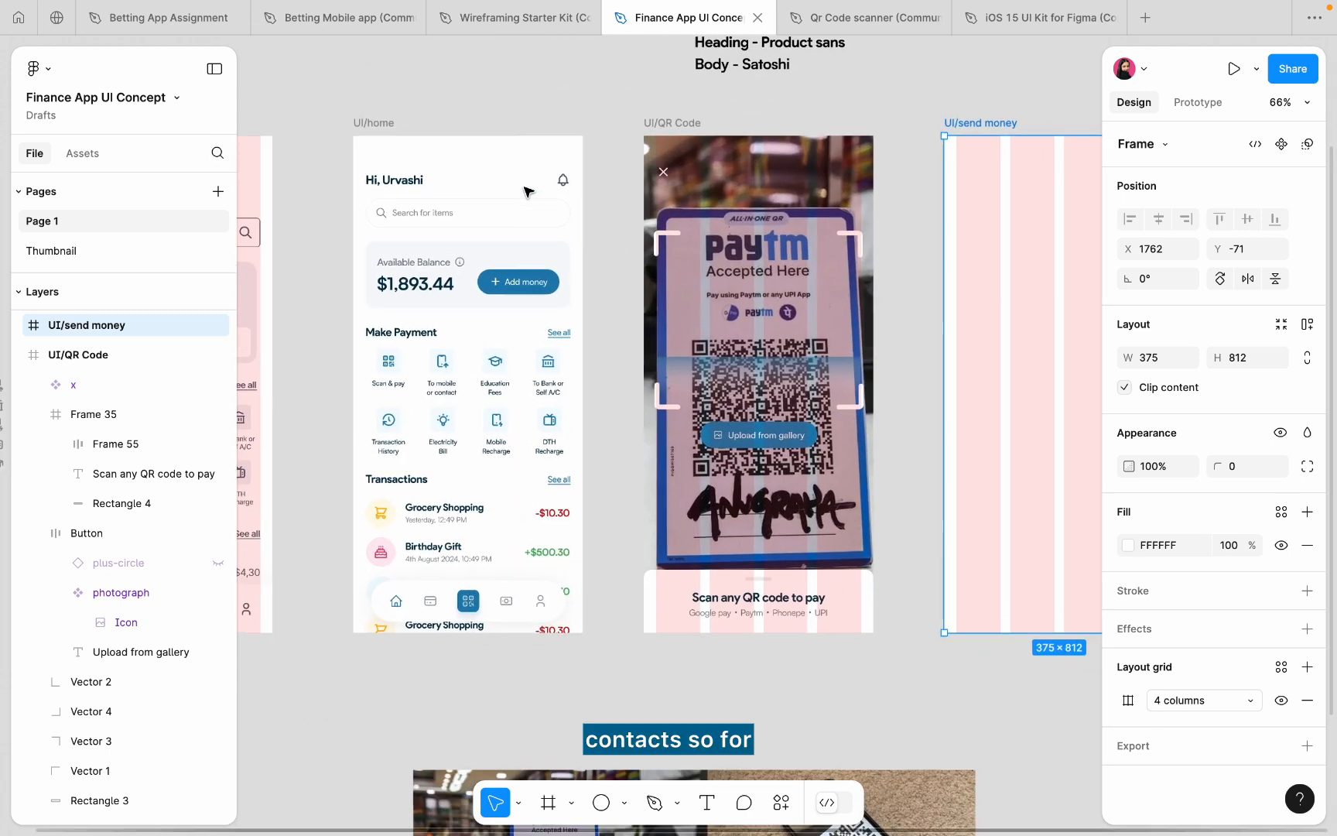
pyautogui.scroll(3, 841, 200)
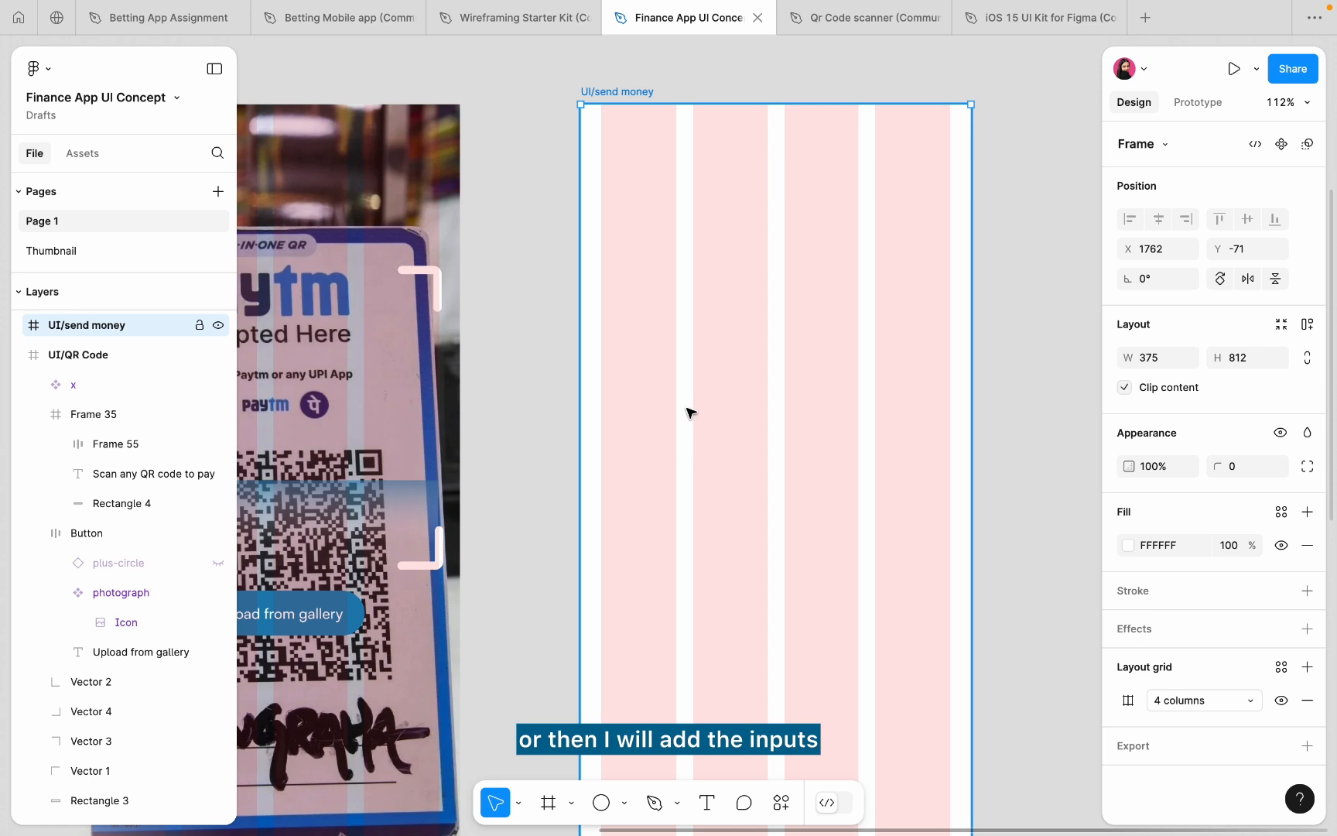
pyautogui.scroll(-5, 797, 510)
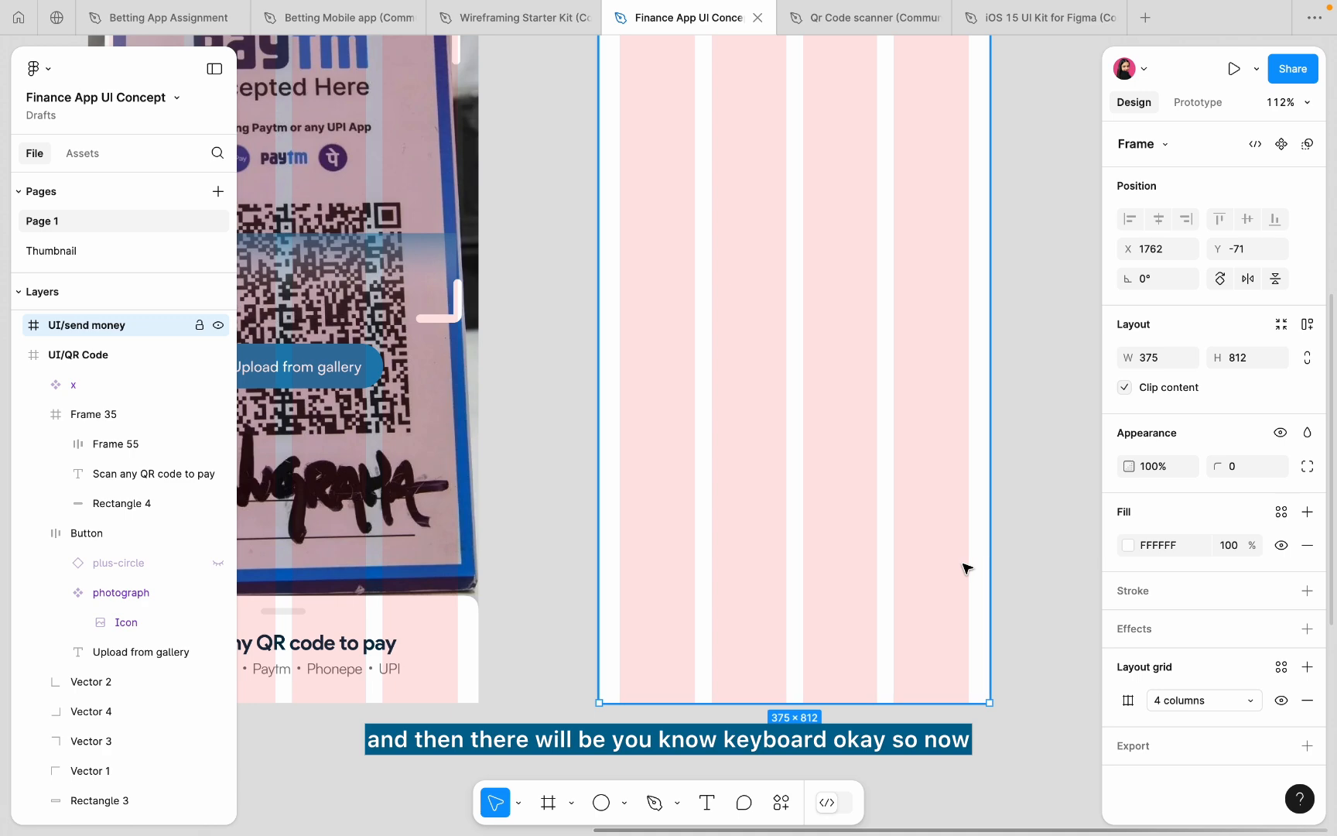
# - Switch to the iOS 15 UI Kit file and navigate to its Keyboard frame
pyautogui.click(1044, 25)
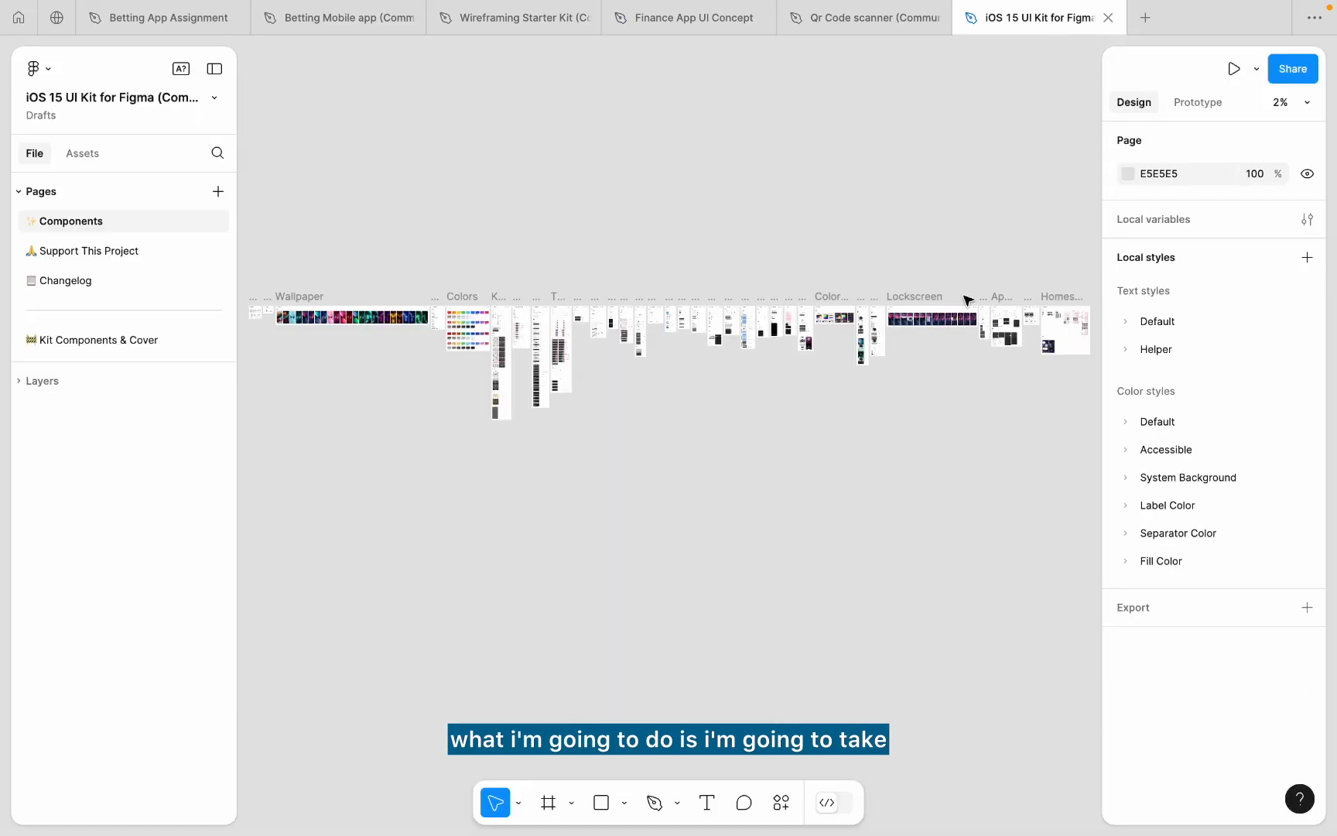
pyautogui.scroll(8, 862, 320)
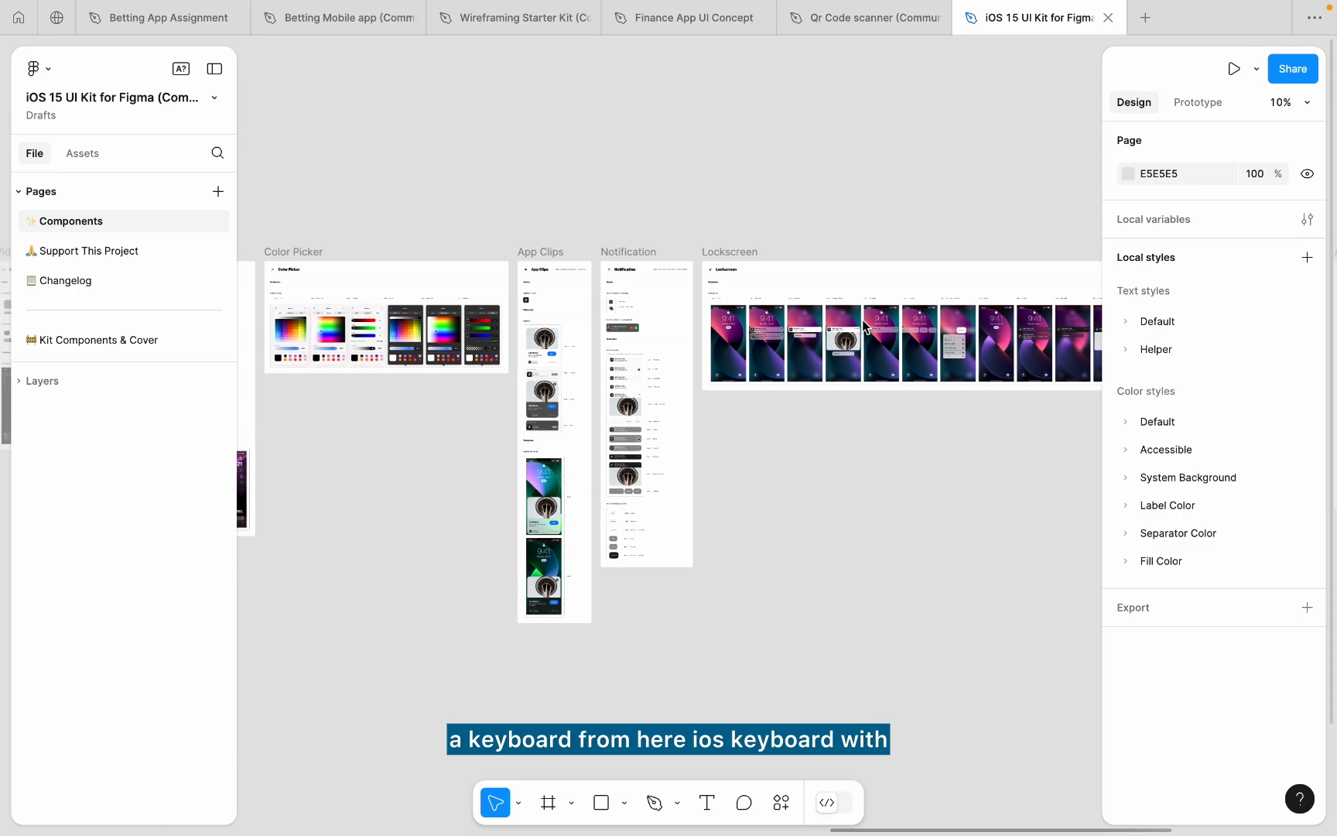
pyautogui.hscroll(10, 862, 320)
pyautogui.scroll(3, 865, 323)
pyautogui.hscroll(10, 865, 324)
pyautogui.scroll(-2, 865, 323)
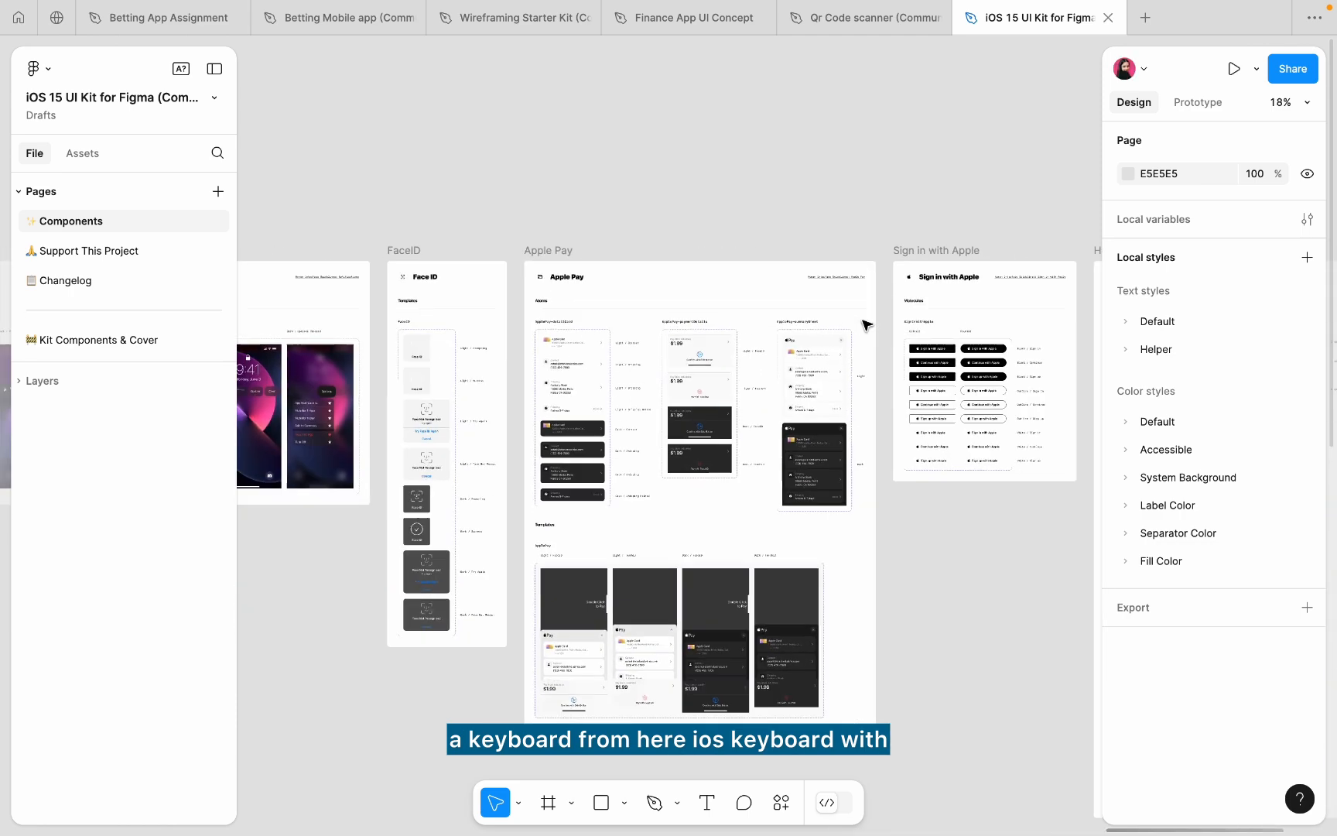
pyautogui.hscroll(3, 865, 323)
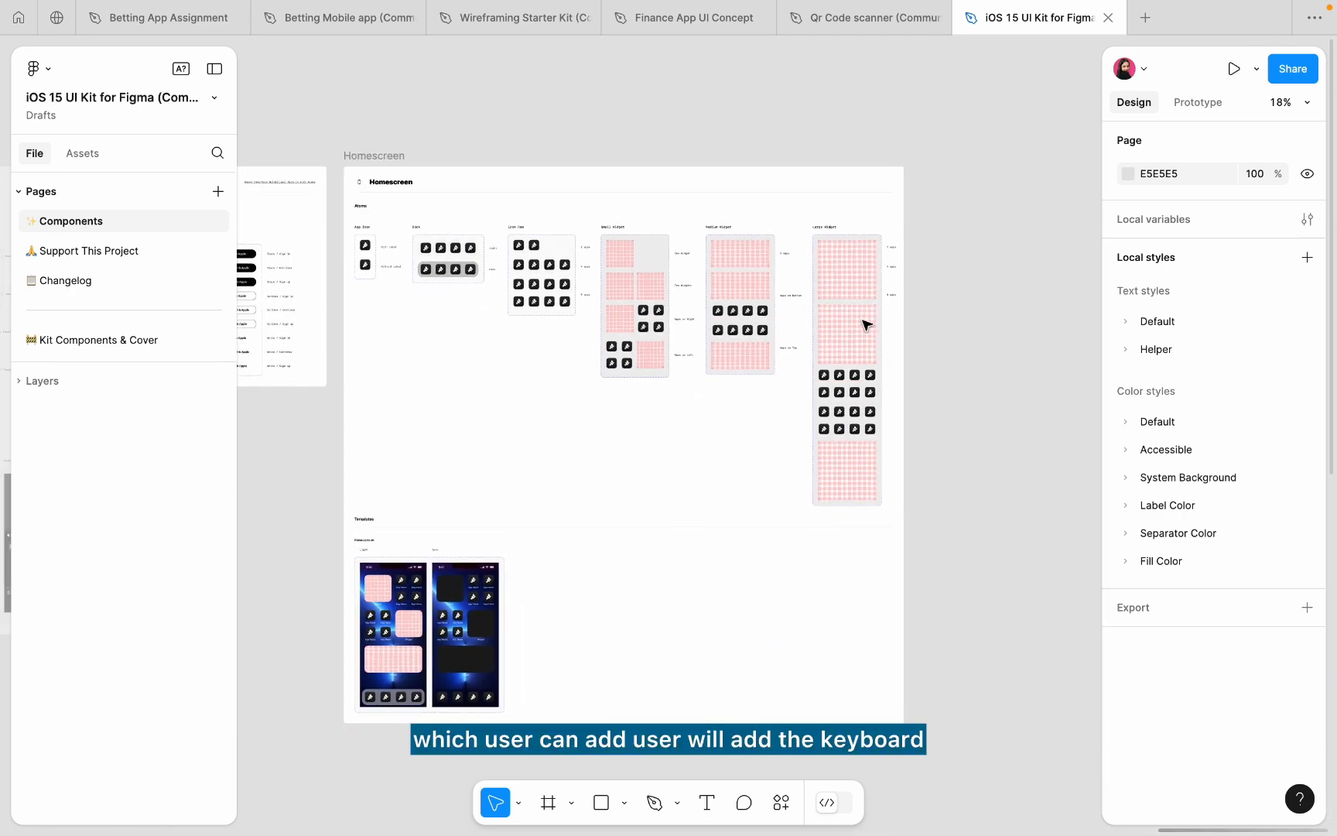
pyautogui.scroll(-3, 865, 324)
pyautogui.hscroll(-10, 865, 324)
pyautogui.hscroll(-3, 865, 324)
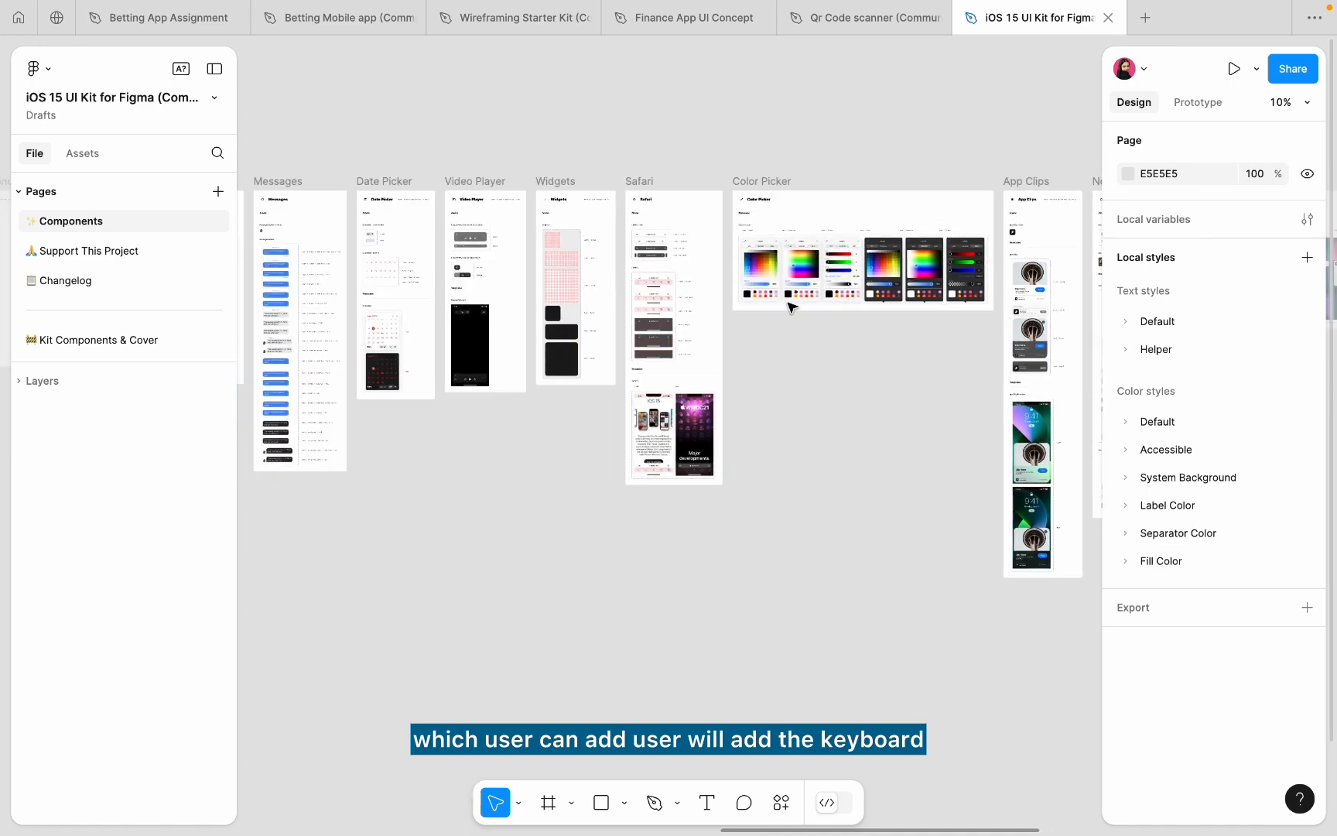
pyautogui.scroll(4, 790, 304)
pyautogui.hscroll(-8, 477, 307)
pyautogui.hscroll(-6, 475, 307)
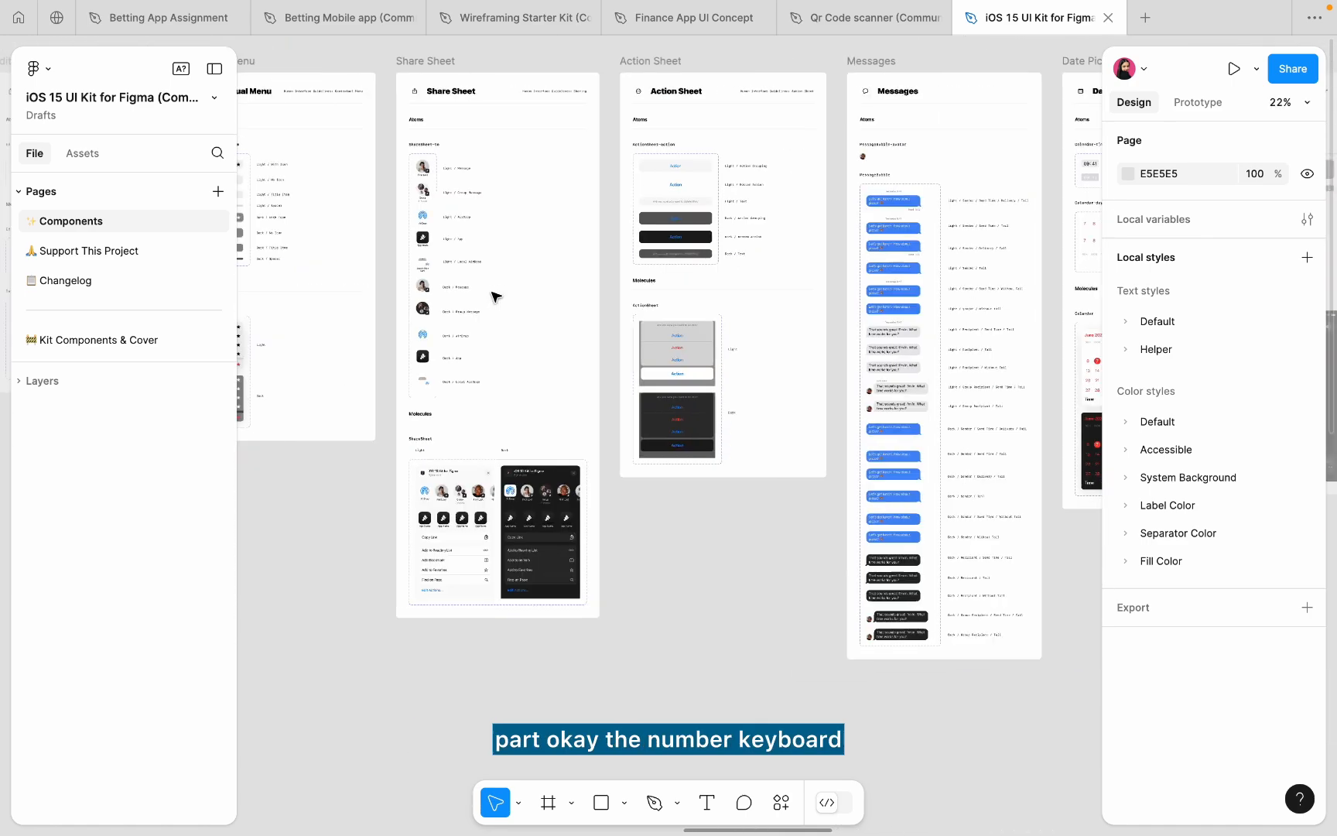
pyautogui.hscroll(-10, 619, 352)
pyautogui.scroll(2, 619, 353)
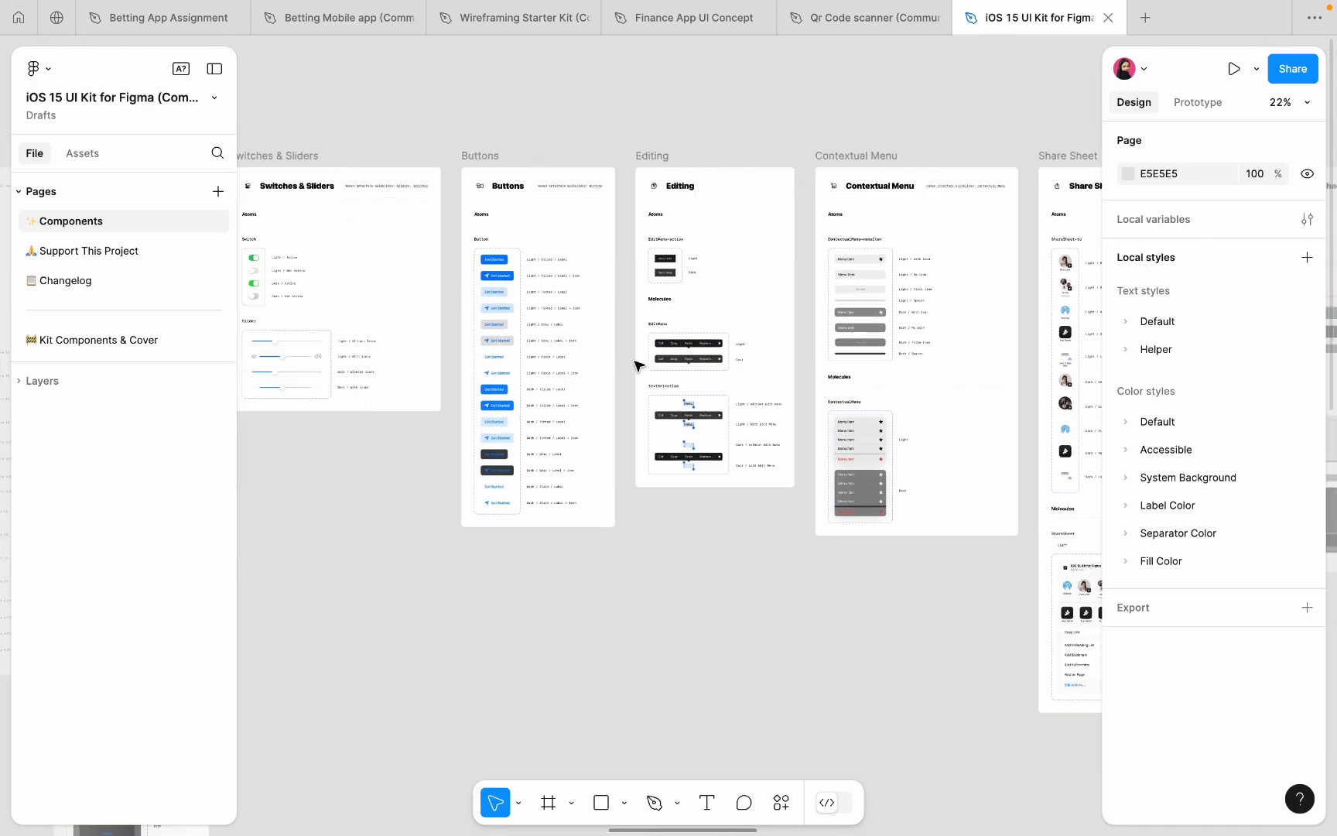
pyautogui.hscroll(-15, 636, 363)
pyautogui.scroll(-2, 636, 364)
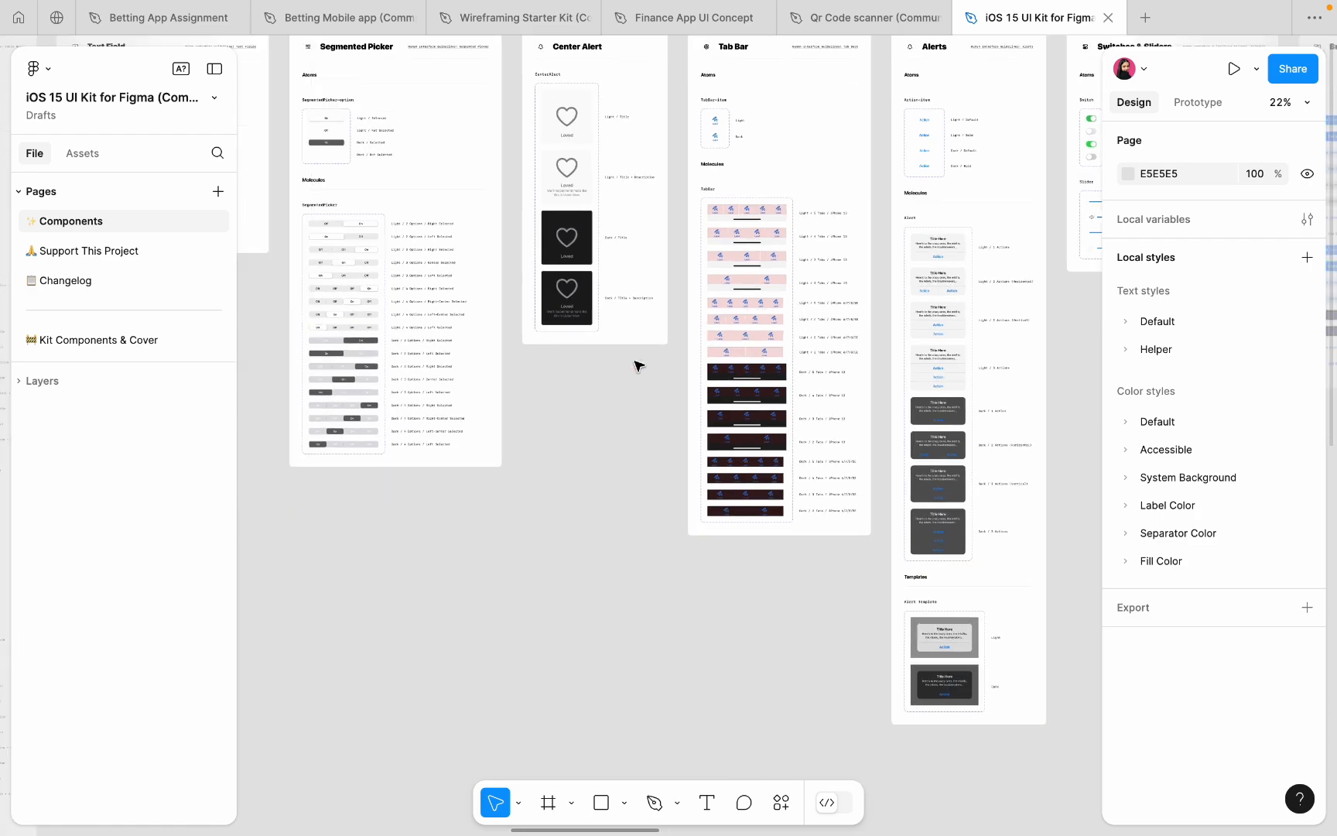
pyautogui.hscroll(-6, 637, 364)
pyautogui.scroll(-10, 636, 364)
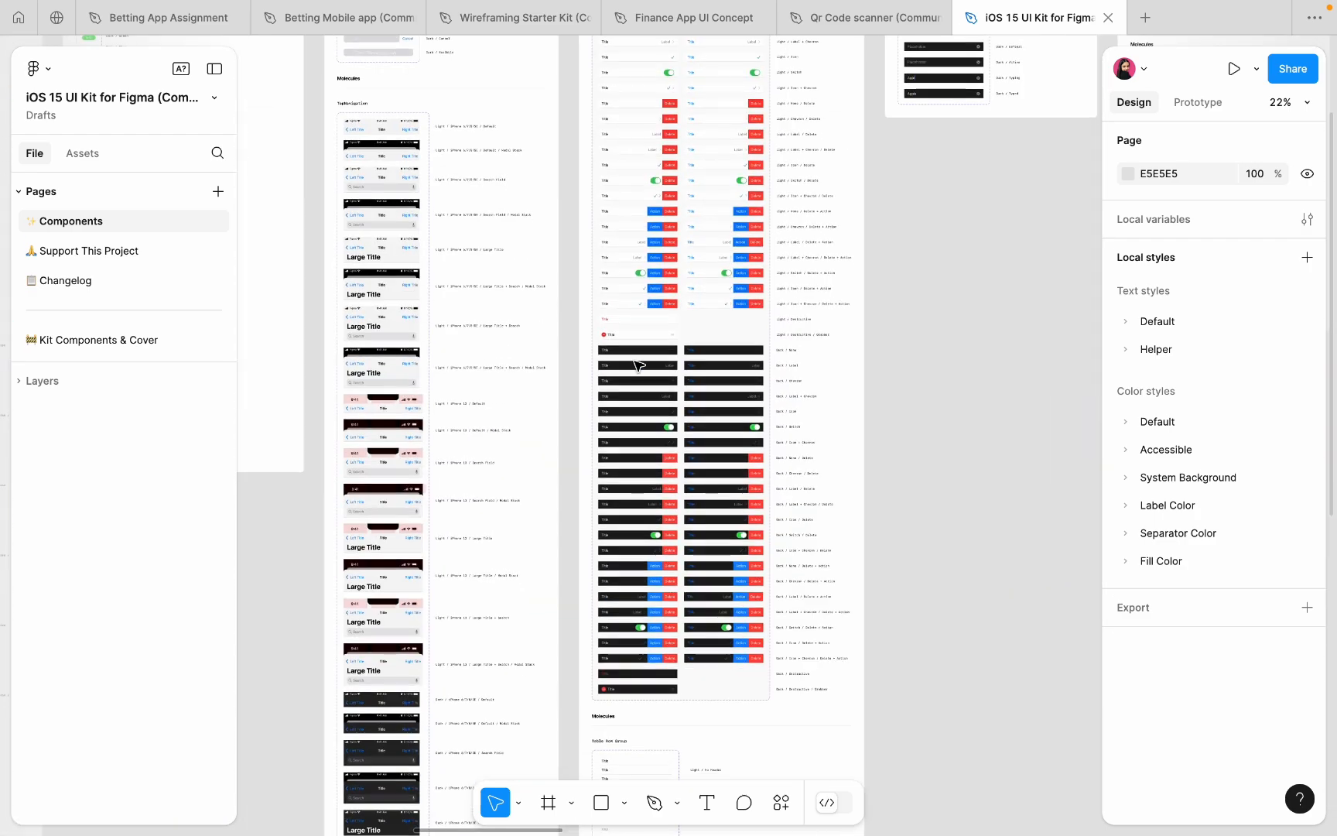
pyautogui.scroll(15, 636, 364)
pyautogui.hscroll(-5, 636, 363)
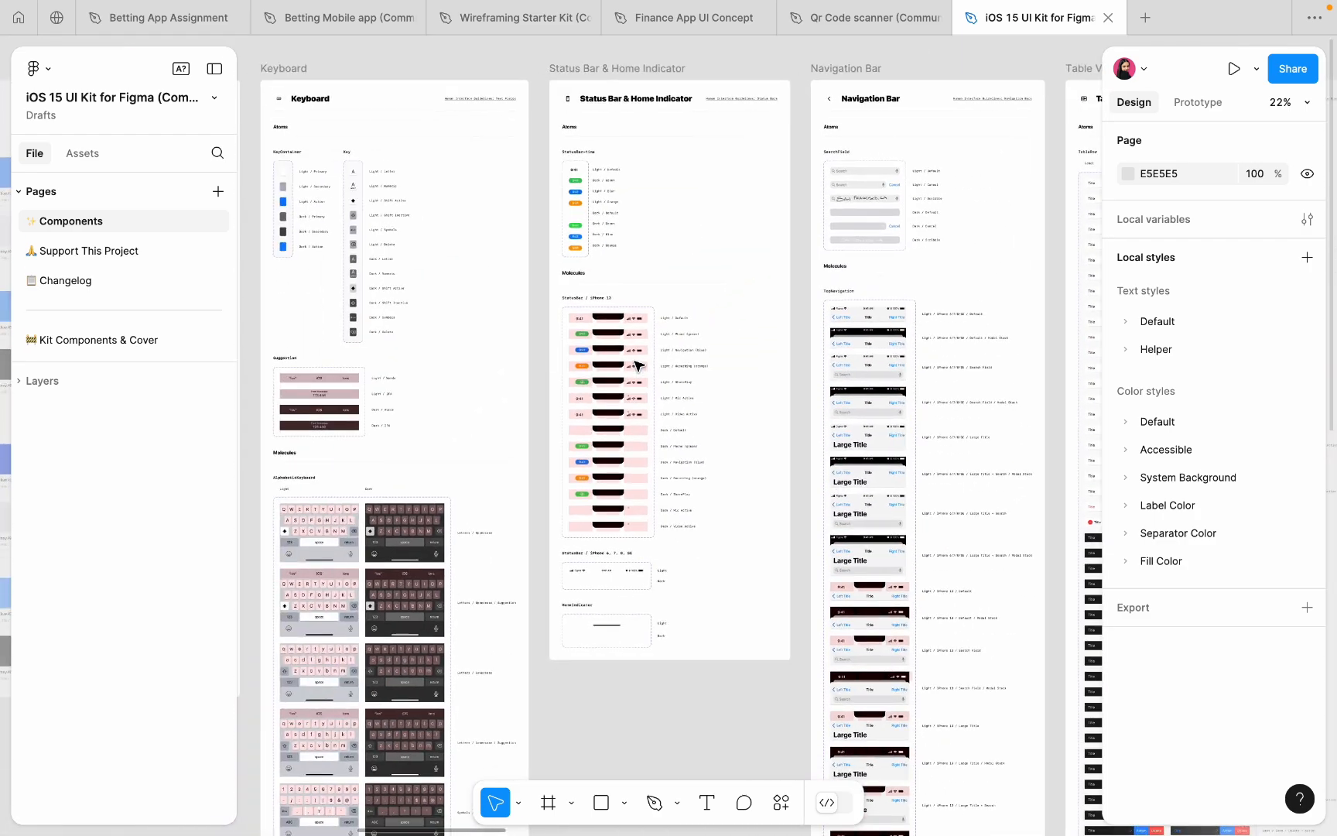
pyautogui.scroll(-9, 636, 364)
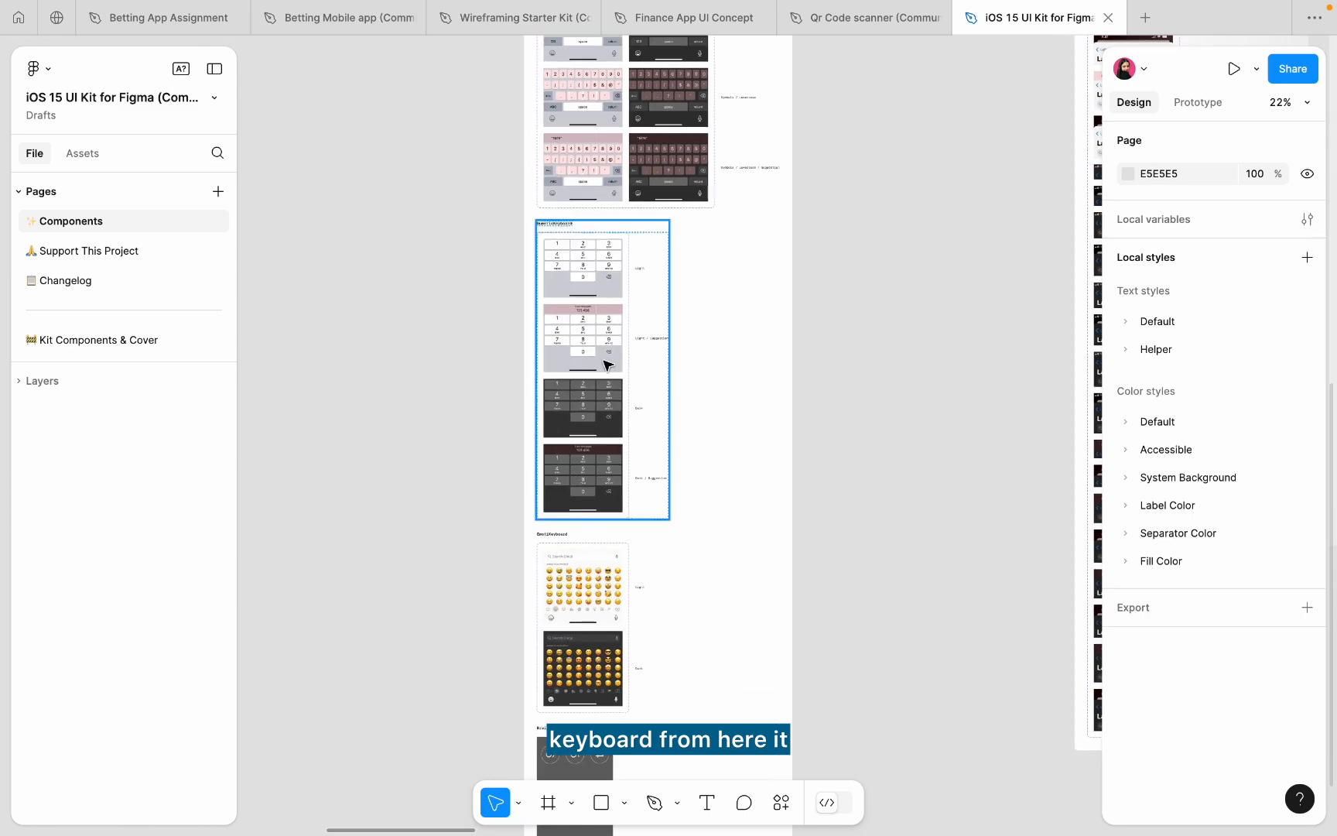
pyautogui.keyDown('ctrl'); pyautogui.scroll(5, 606, 364); pyautogui.keyUp('ctrl')
pyautogui.scroll(1, 602, 344)
pyautogui.scroll(3, 576, 256)
# - Drill into NumericKeyboard and select the Dark Mode=False variant
pyautogui.doubleClick(577, 256)
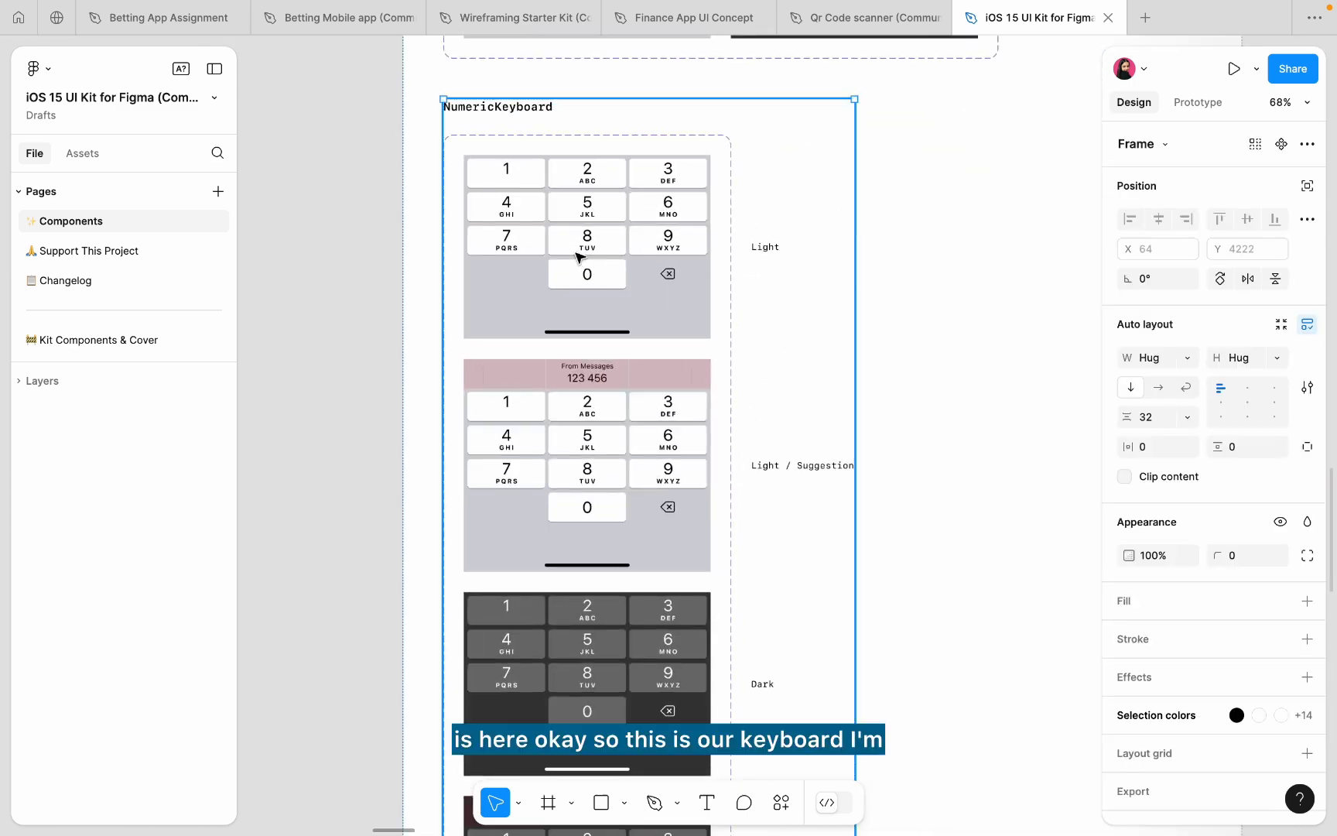
pyautogui.doubleClick(577, 256)
pyautogui.doubleClick(577, 256)
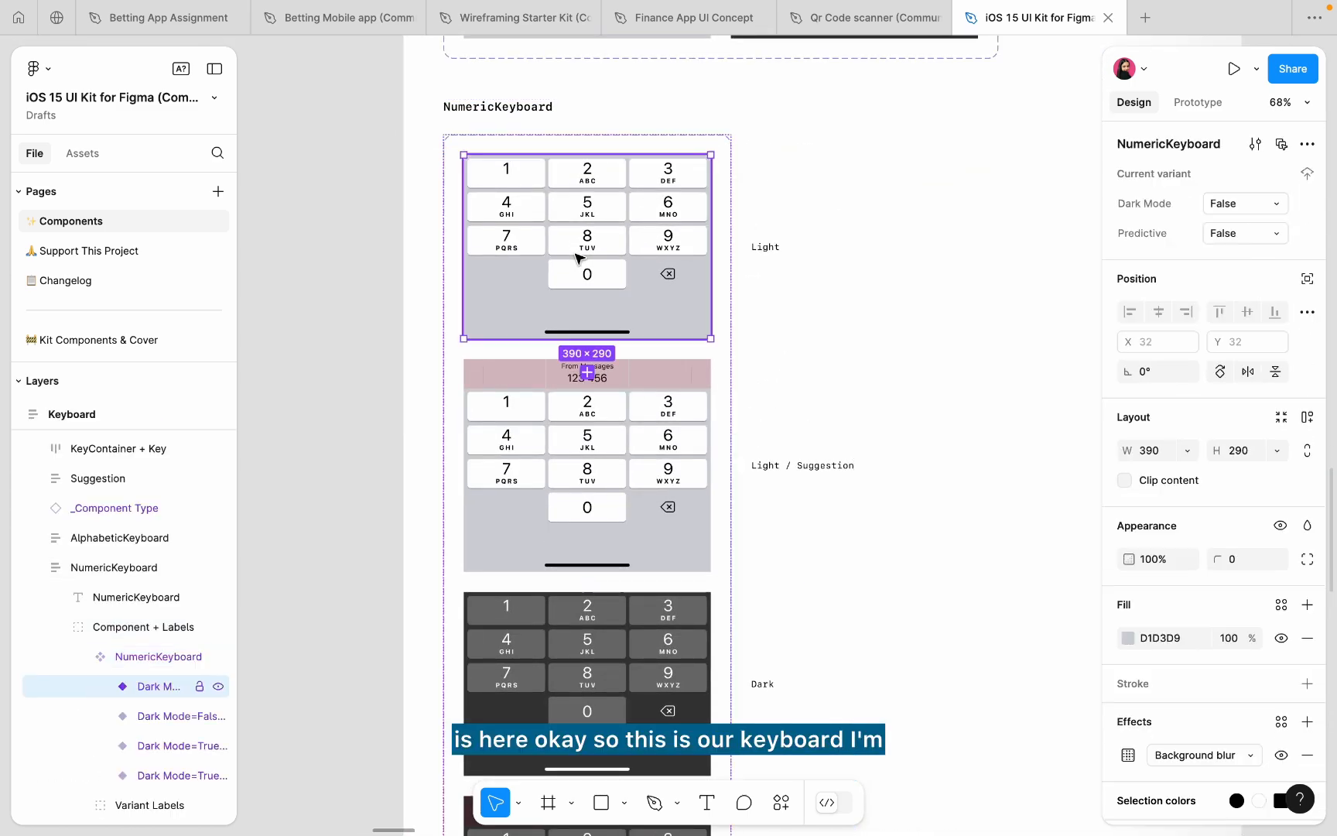
pyautogui.click(659, 21)
pyautogui.scroll(-2, 670, 209)
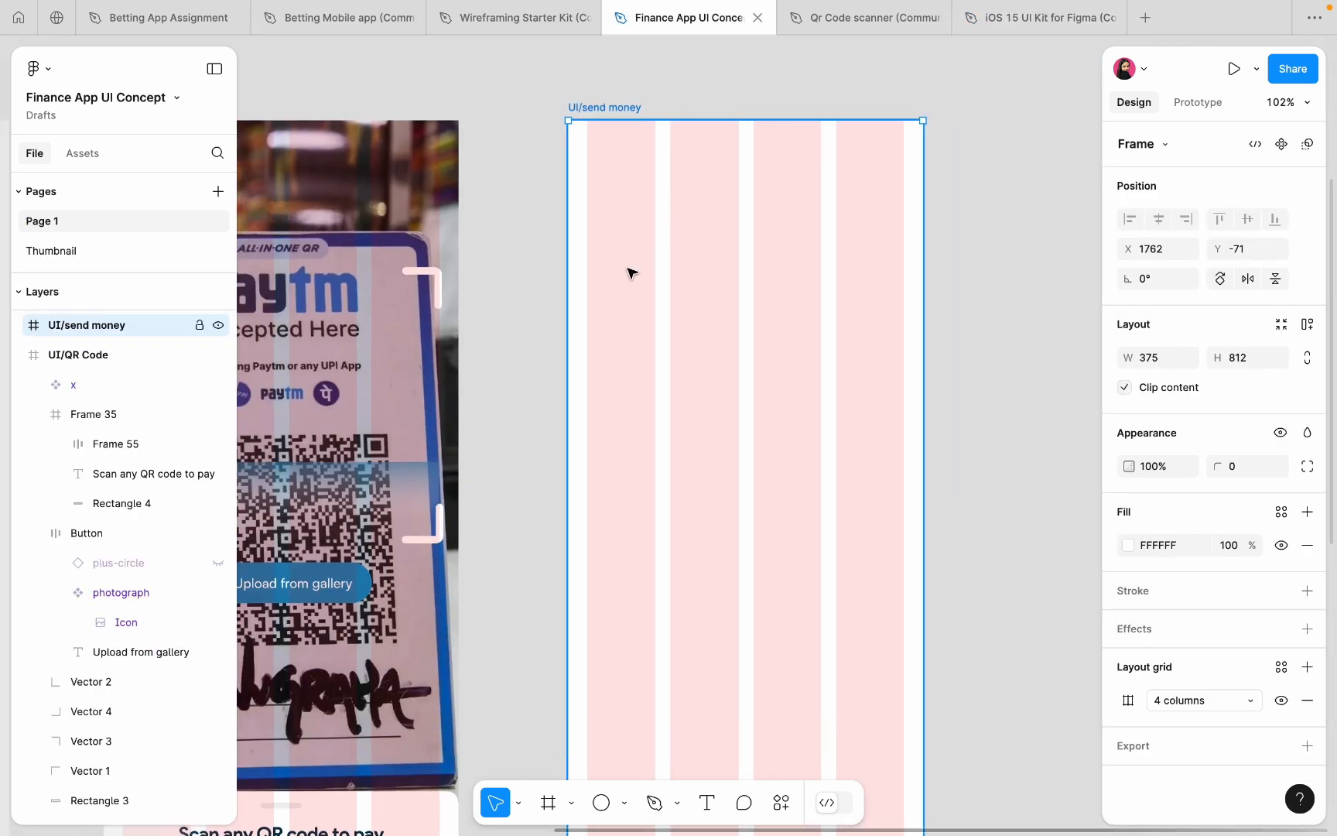
pyautogui.press('super+v')
pyautogui.scroll(-2, 627, 271)
pyautogui.moveTo(627, 271); pyautogui.dragTo(745, 607)
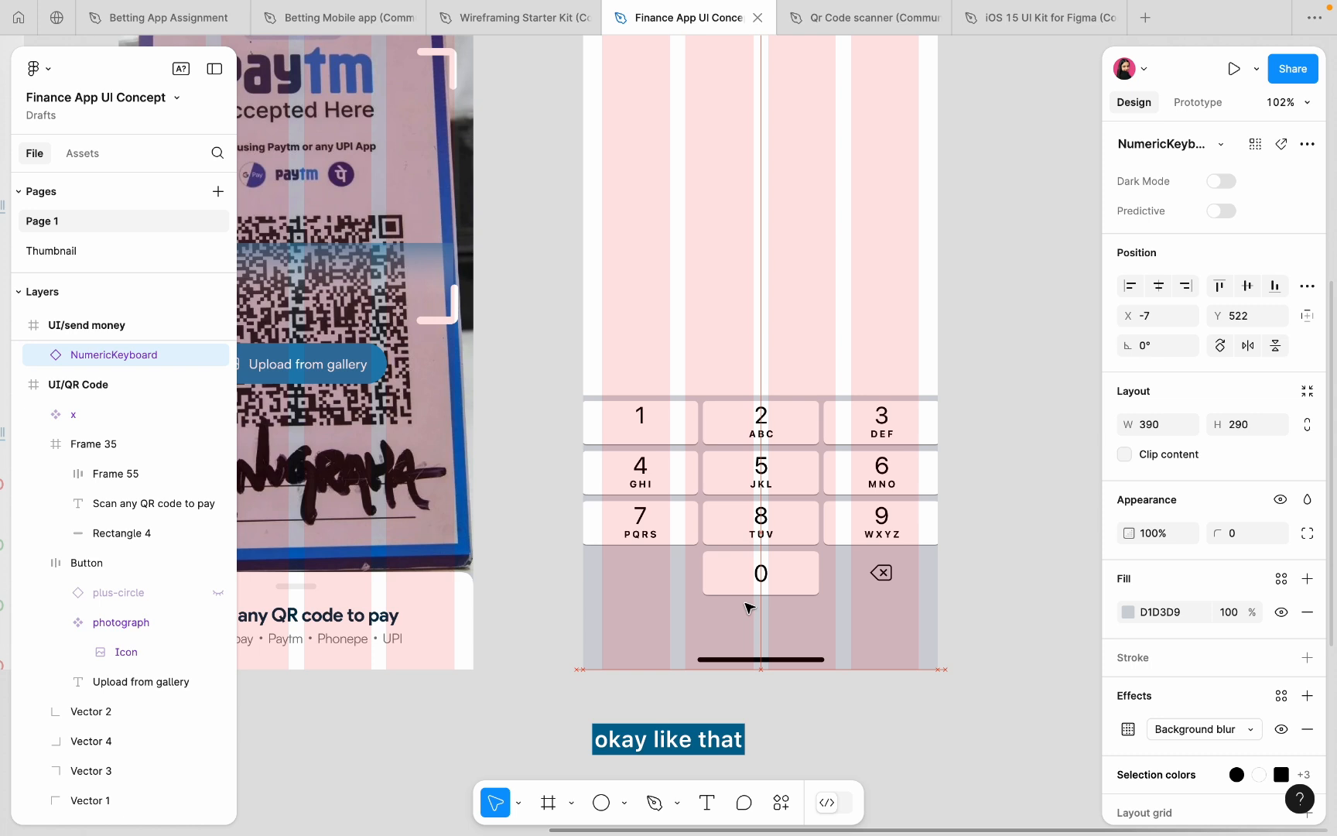
pyautogui.scroll(5, 755, 567)
pyautogui.moveTo(702, 496); pyautogui.dragTo(717, 499)
pyautogui.hscroll(3, 717, 498)
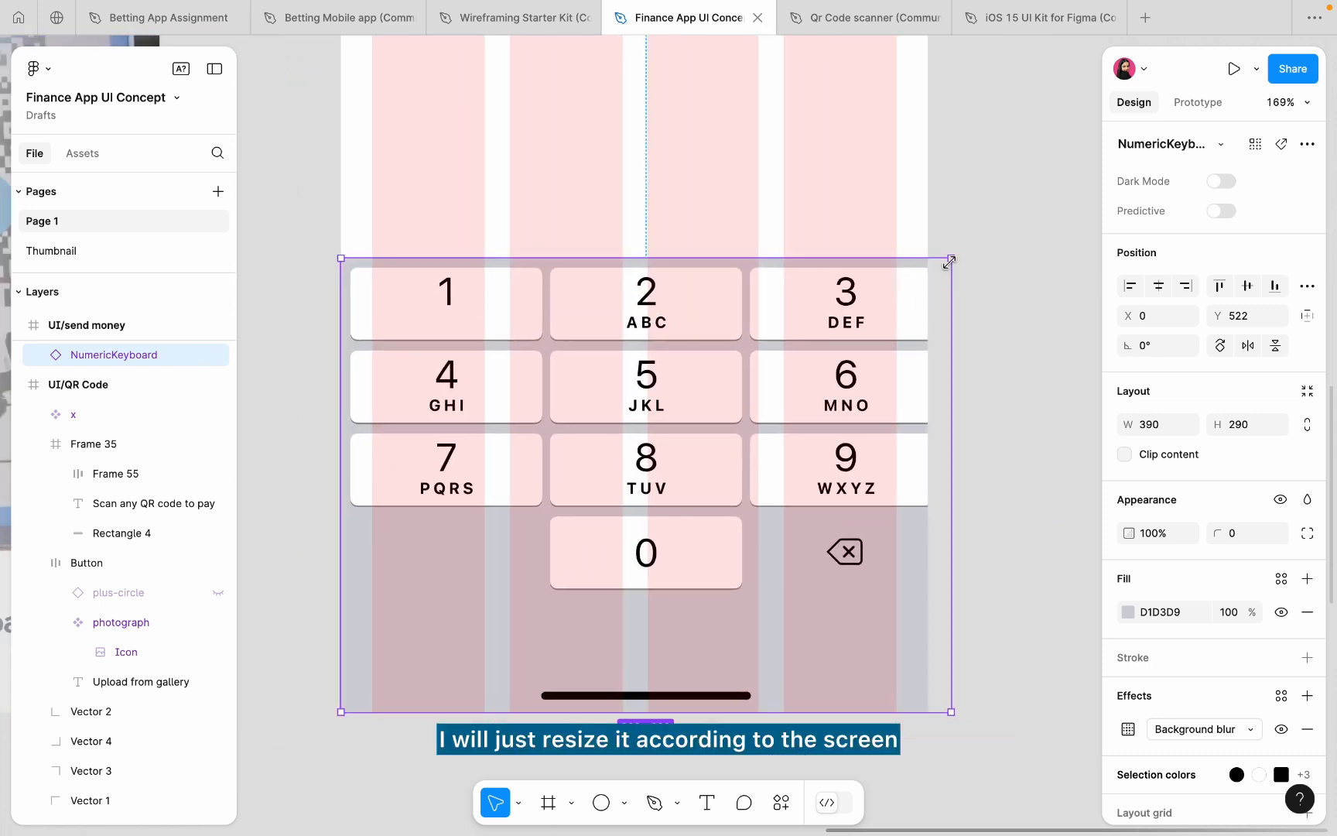
pyautogui.press('k')
pyautogui.moveTo(951, 259); pyautogui.dragTo(931, 274)
pyautogui.click(981, 255)
pyautogui.scroll(-5, 981, 255)
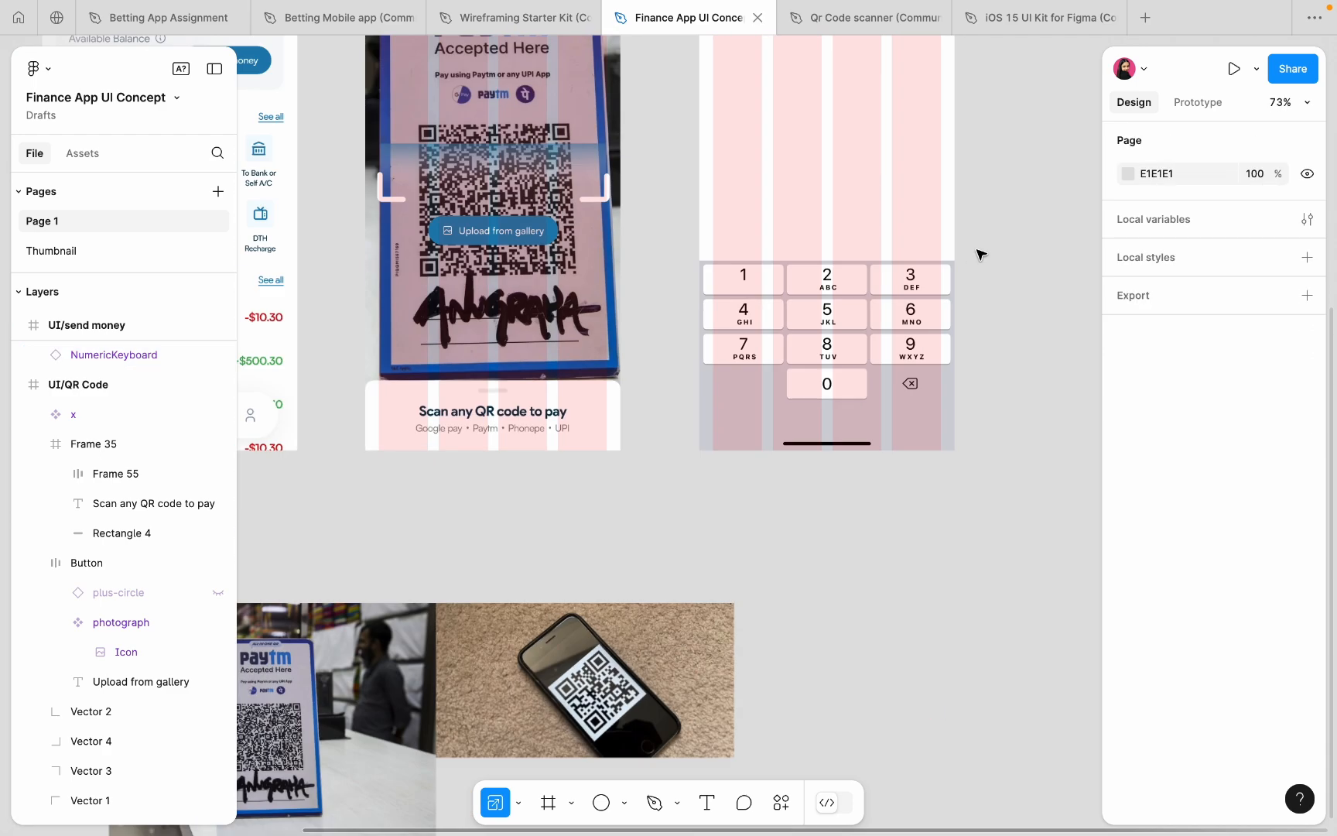
pyautogui.scroll(3, 852, 255)
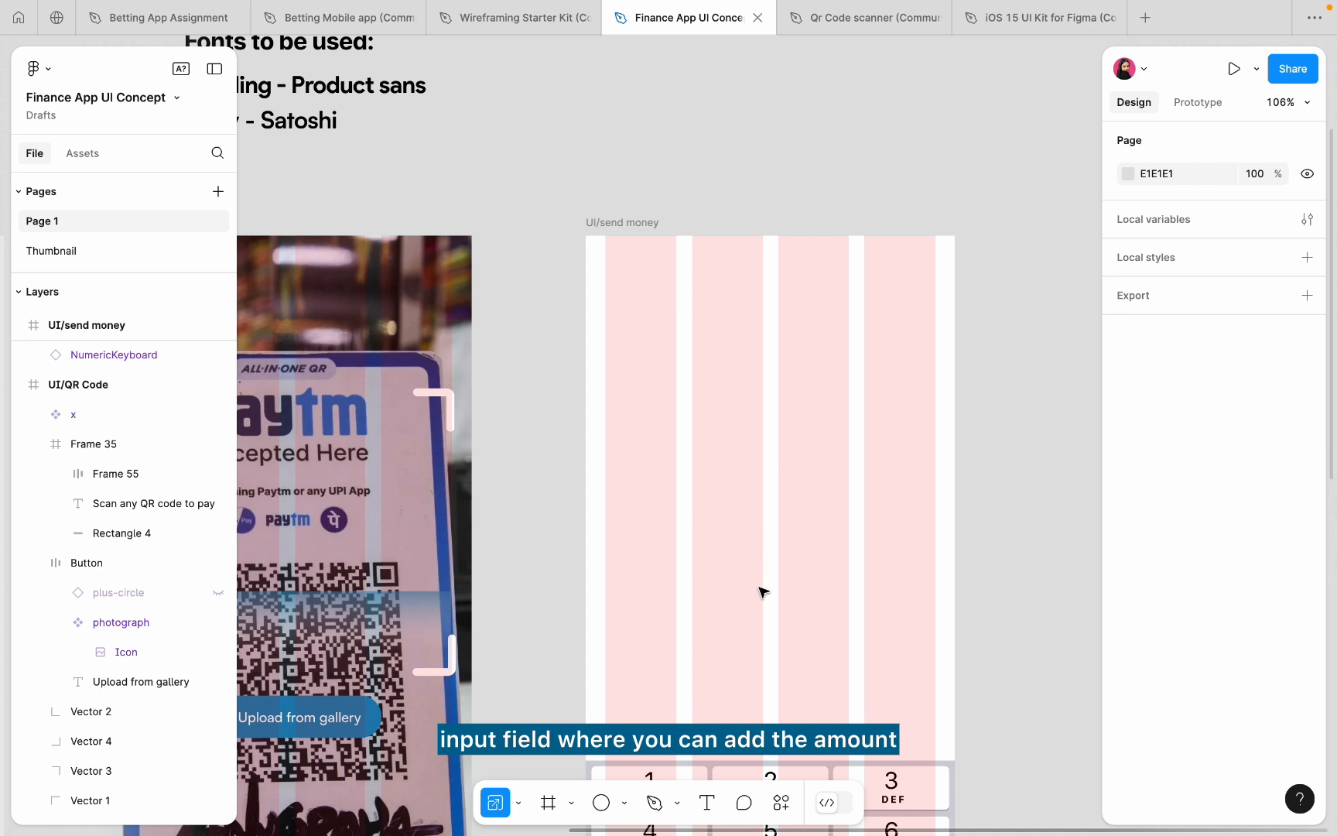
pyautogui.scroll(-3, 736, 508)
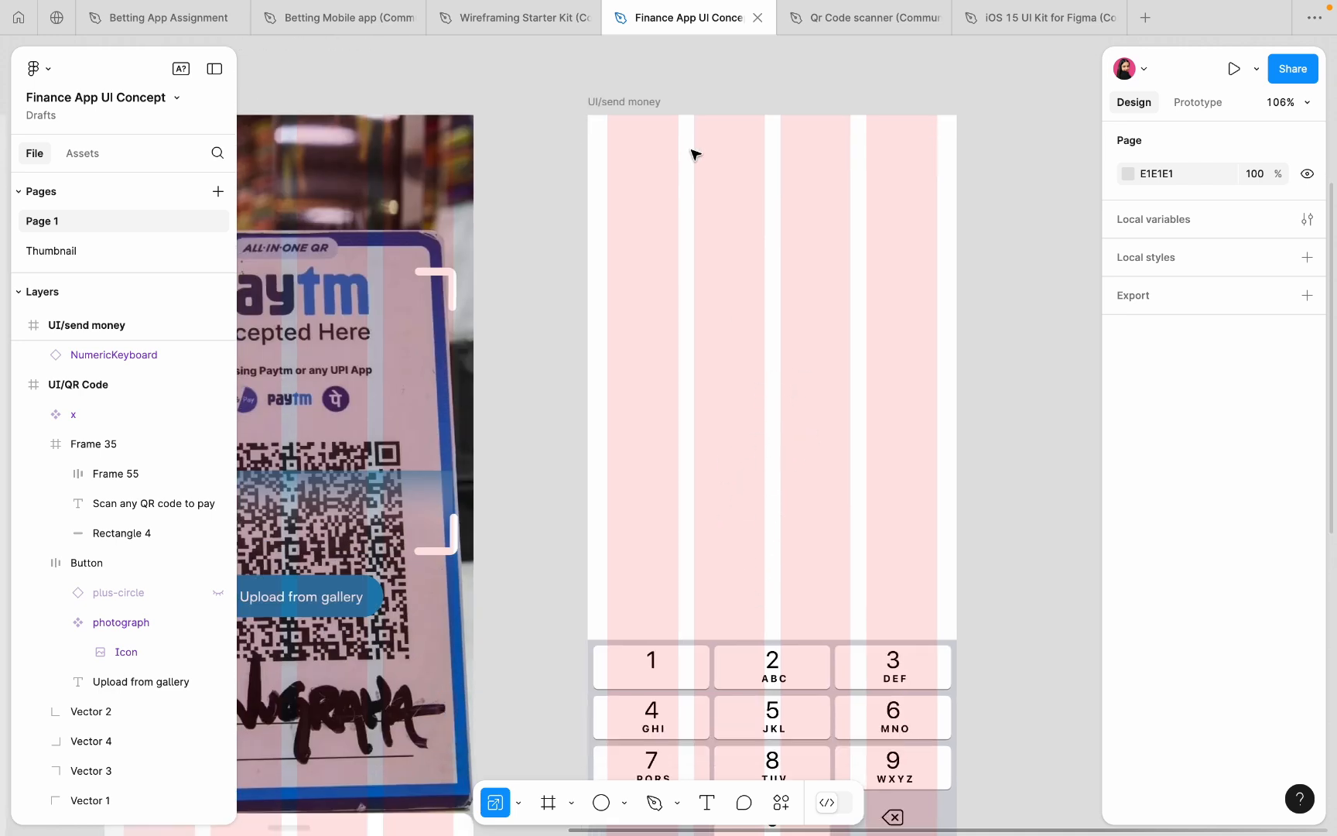
pyautogui.scroll(-5, 609, 259)
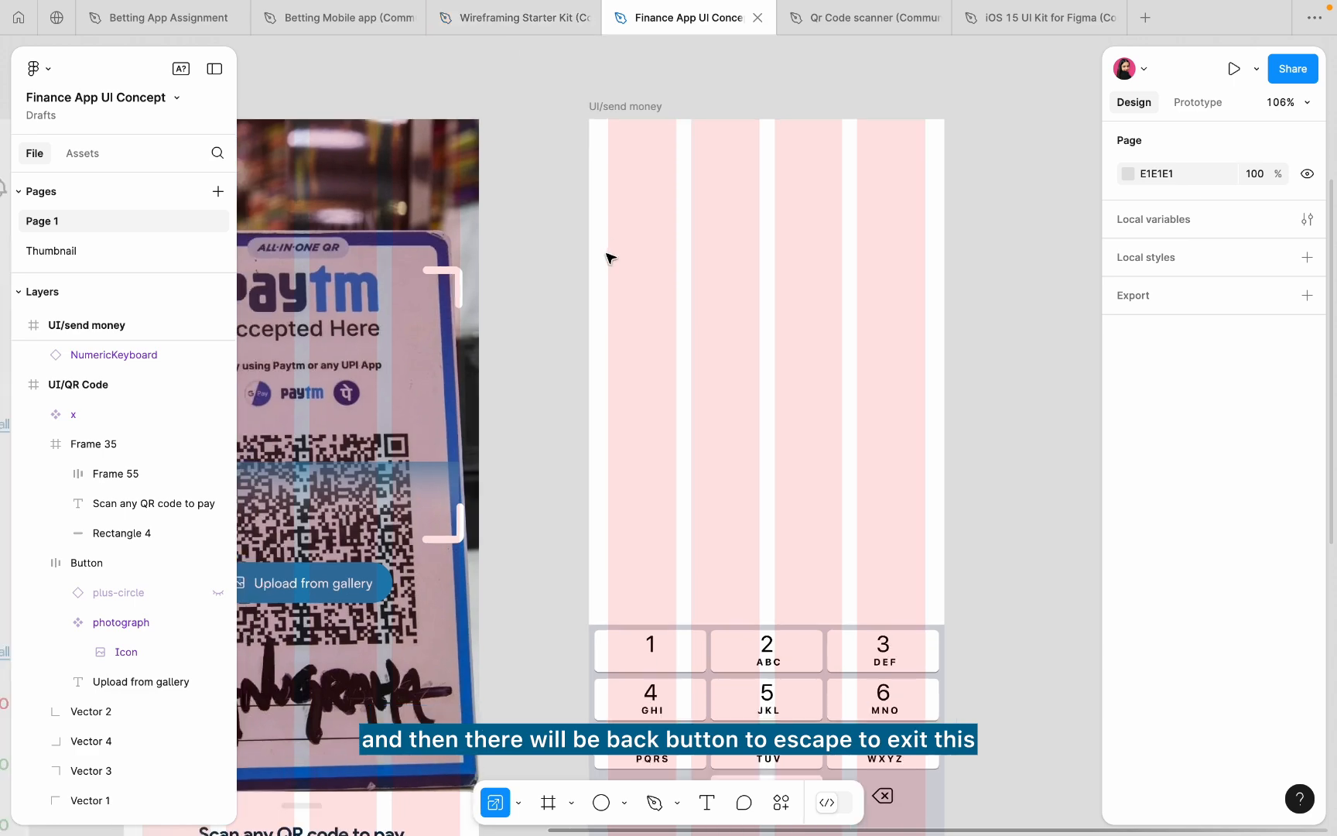
pyautogui.scroll(5, 597, 323)
pyautogui.scroll(-5, 597, 324)
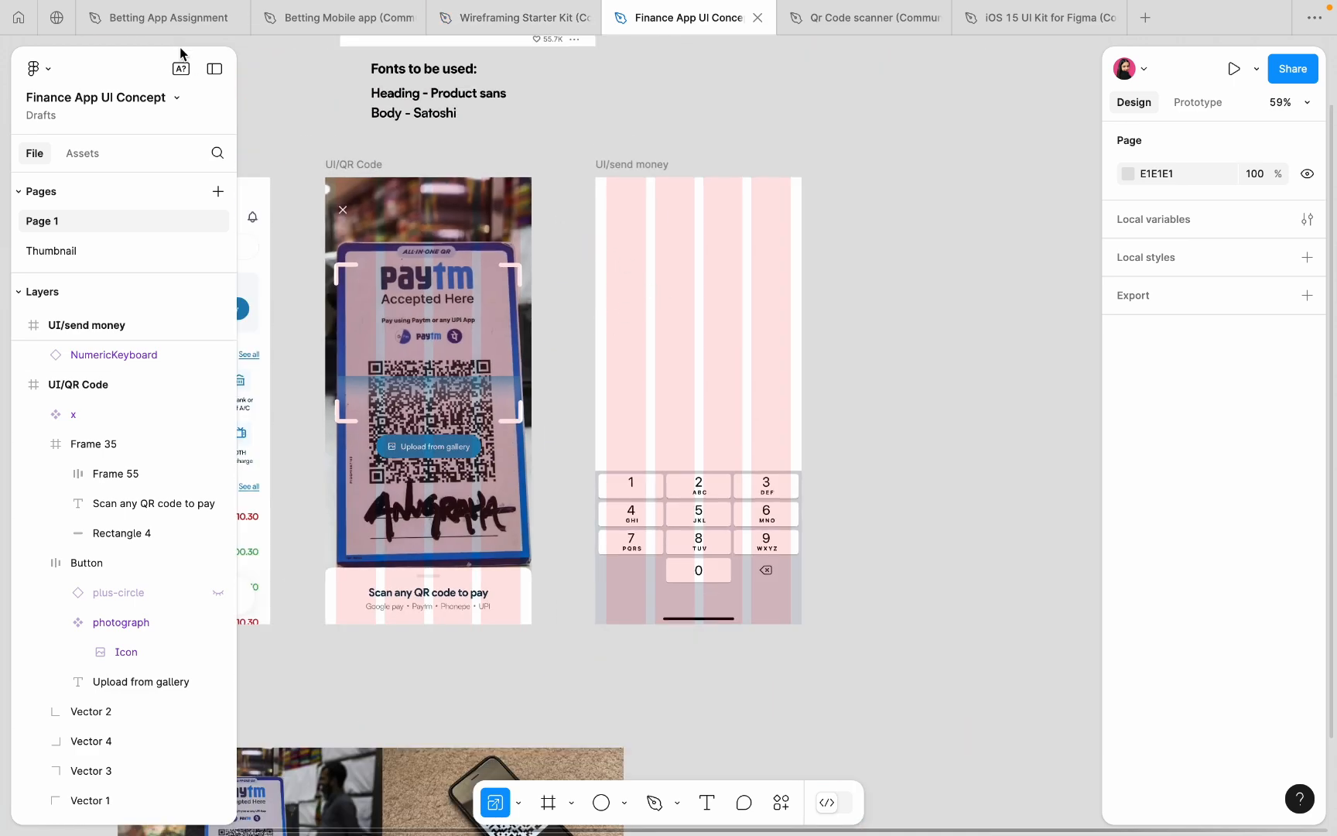
pyautogui.scroll(4, 701, 226)
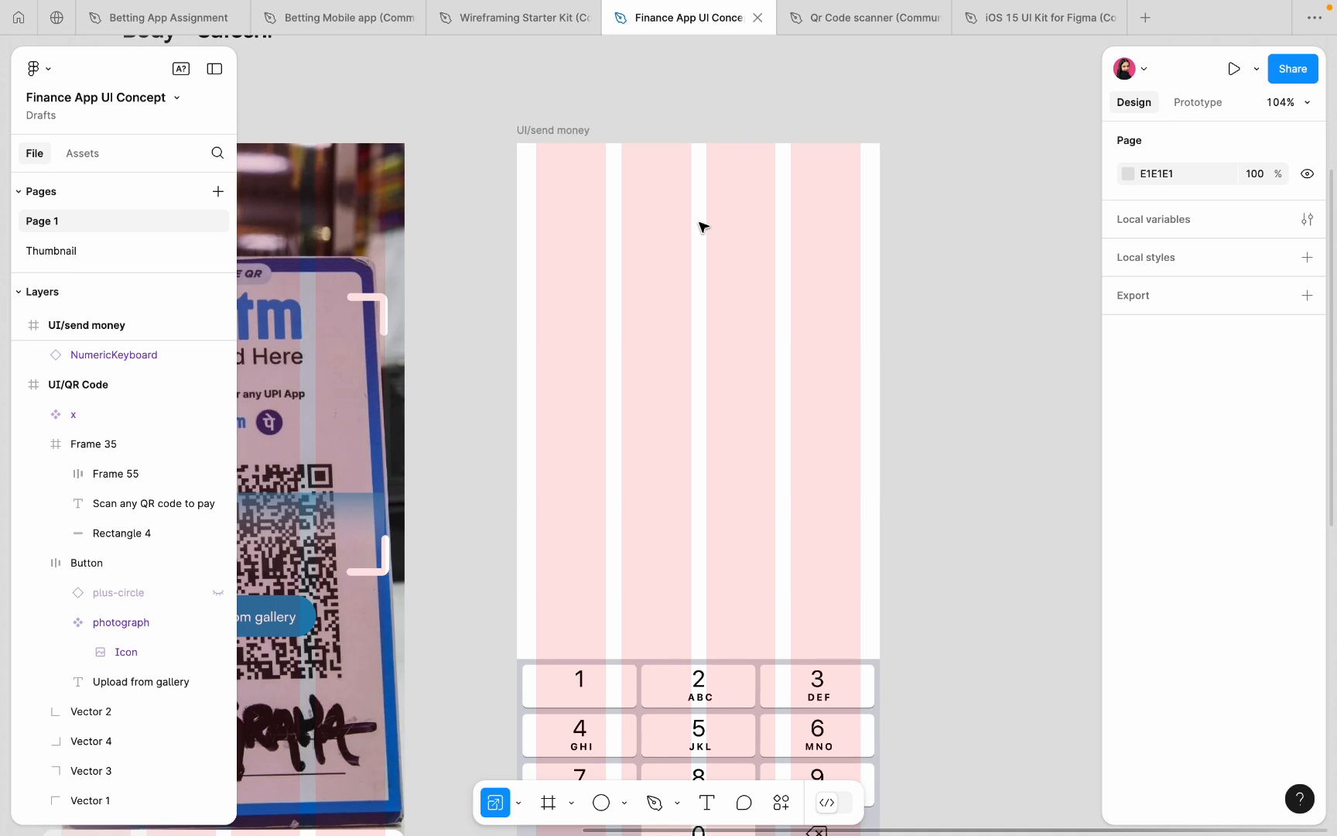
# - Paste the 375×72 back-arrow navigation bar into UI/send money, centre it horizontally at Y 44
pyautogui.hotkey('ctrl', 'v')
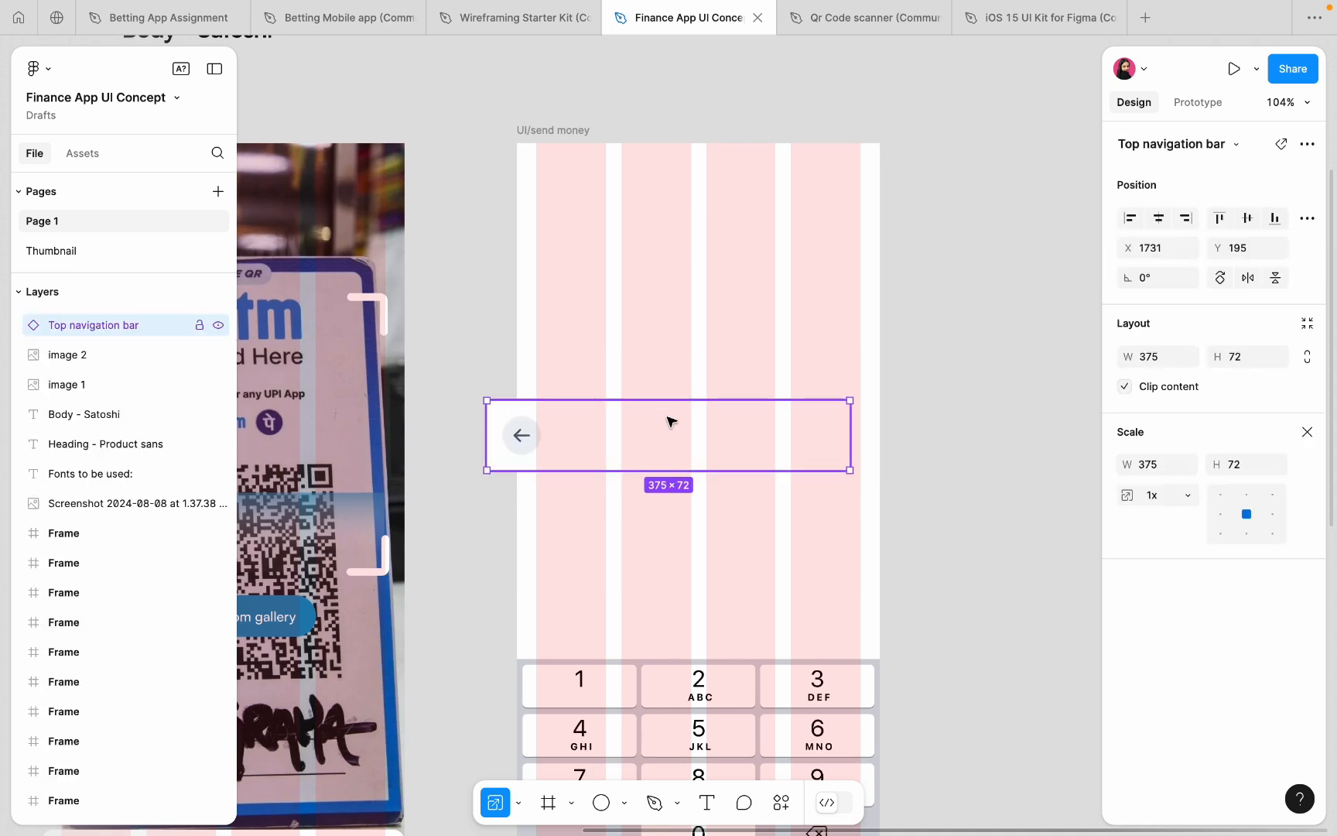
pyautogui.moveTo(670, 422); pyautogui.dragTo(703, 209)
pyautogui.click(1149, 222)
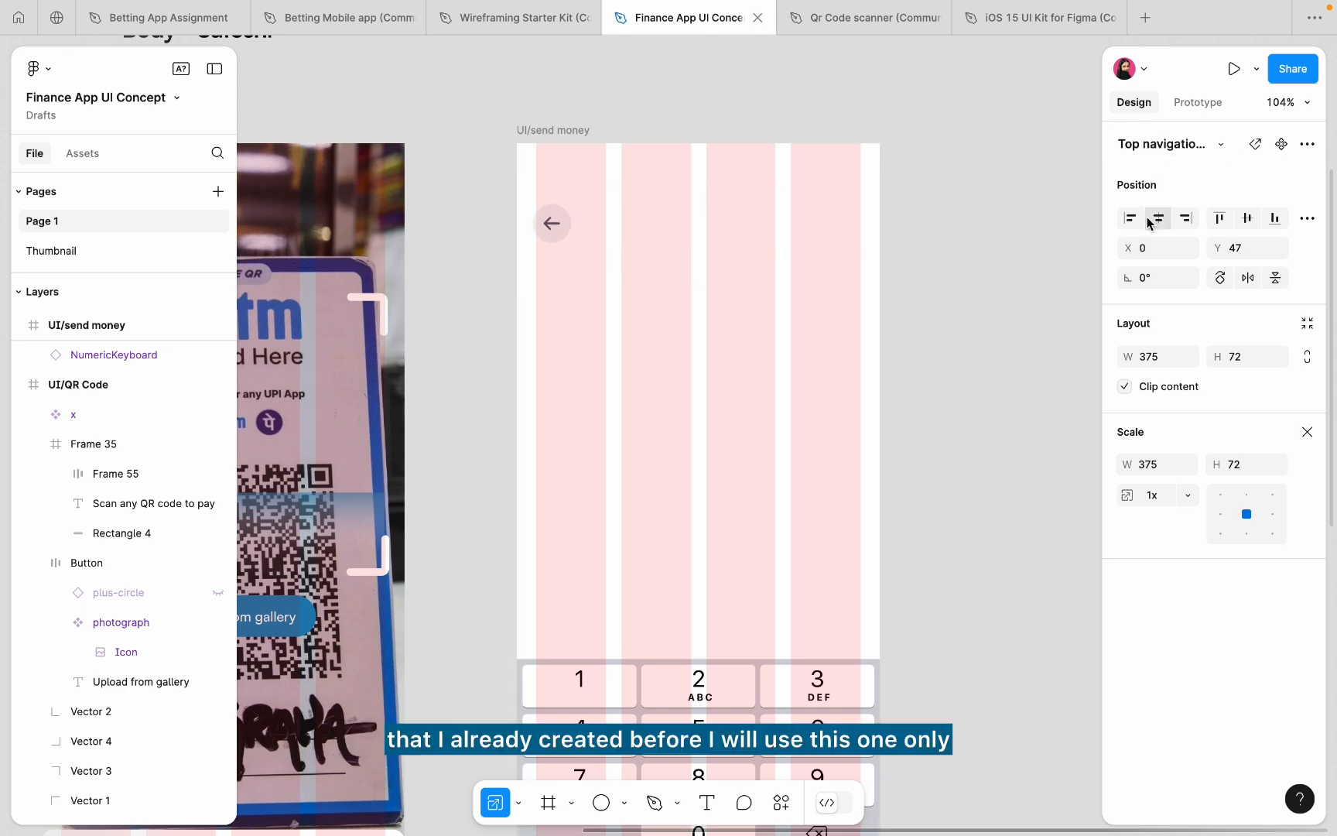
pyautogui.press('Up')
pyautogui.press('Up')
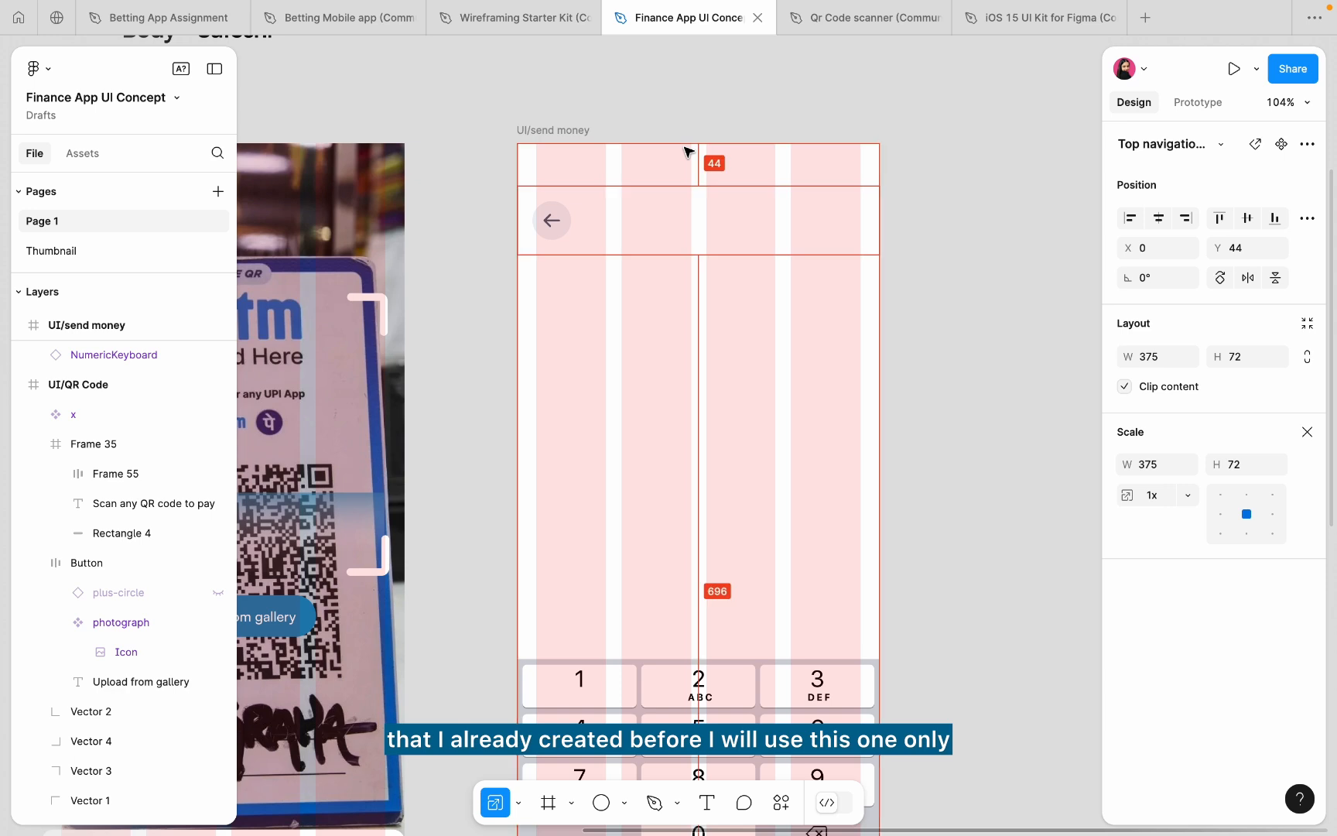
pyautogui.press('Up')
pyautogui.scroll(5, 600, 187)
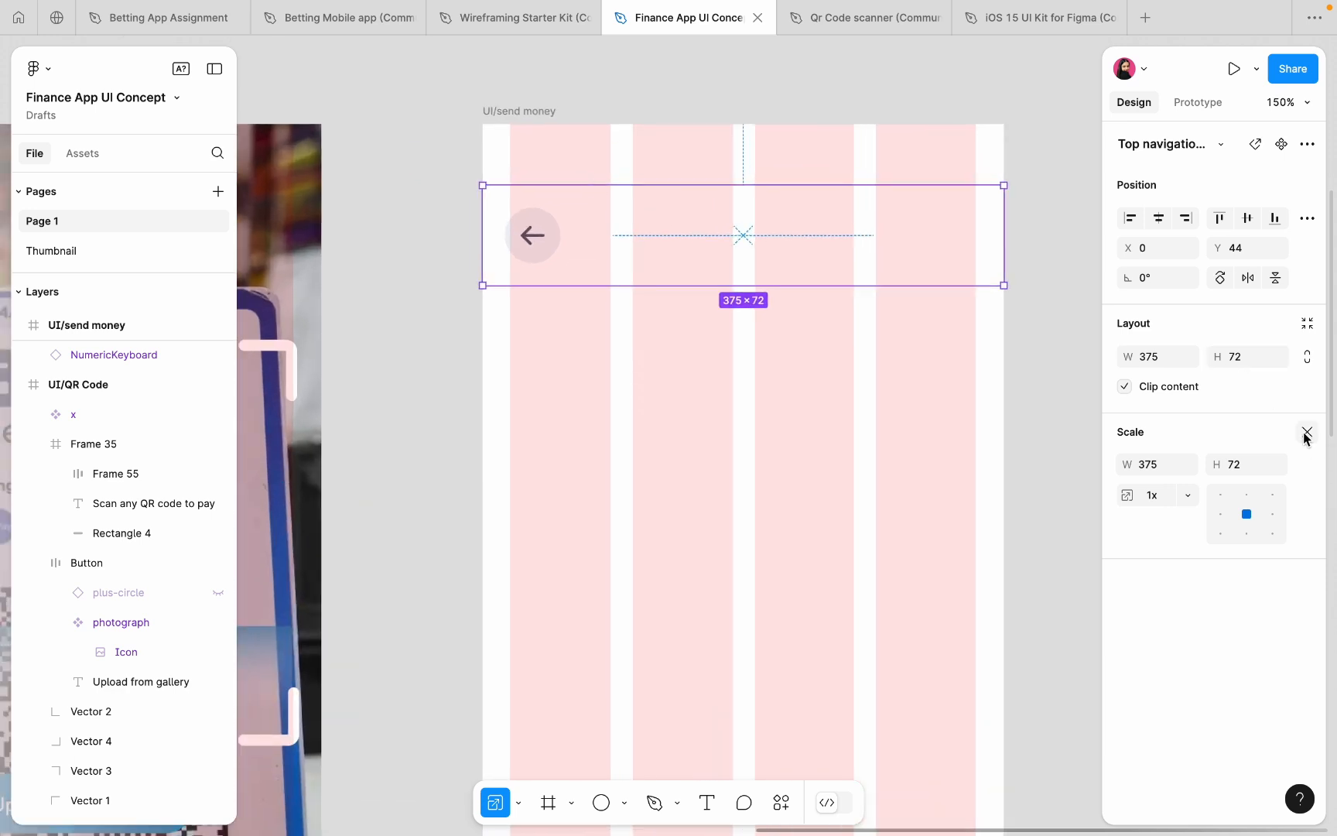
pyautogui.click(1306, 433)
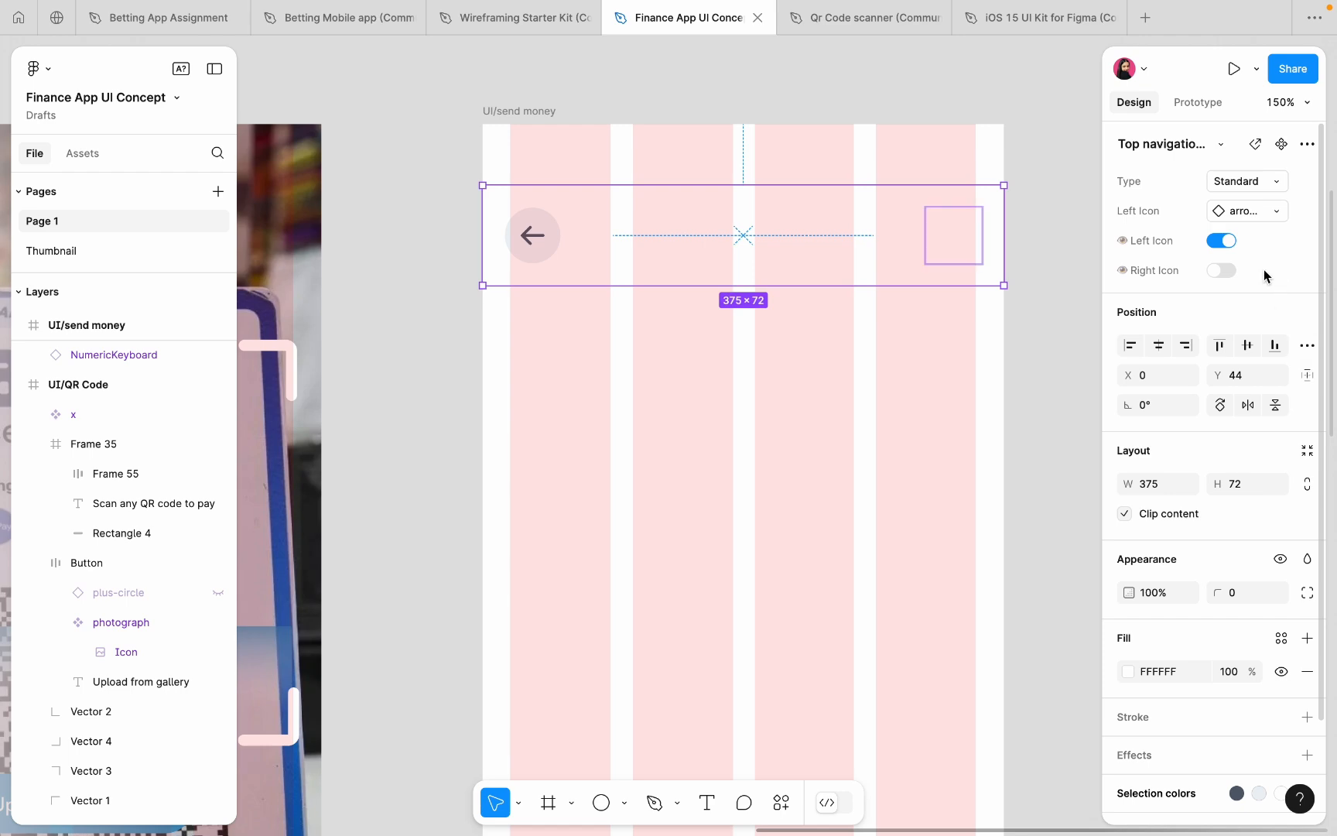
pyautogui.click(970, 466)
pyautogui.scroll(-5, 968, 464)
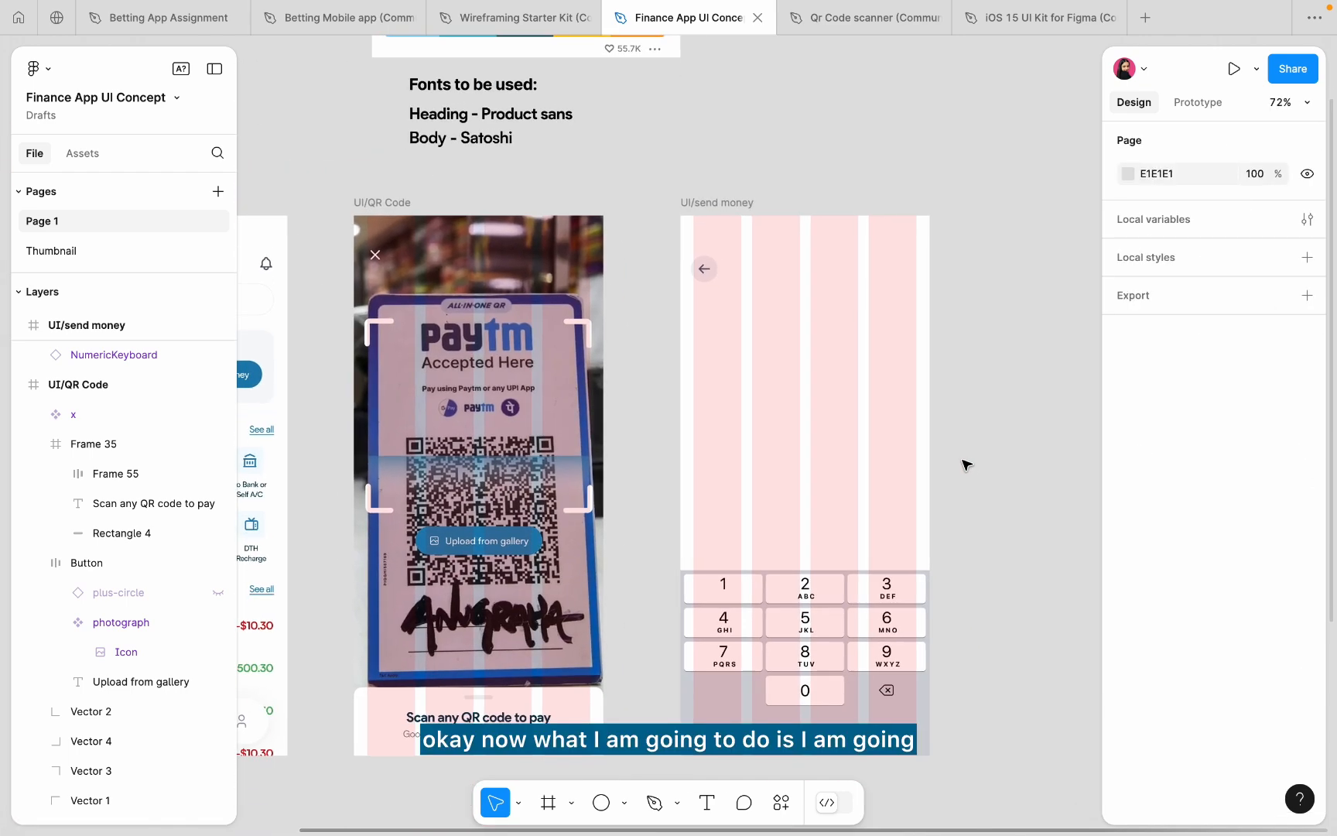
pyautogui.scroll(3, 860, 310)
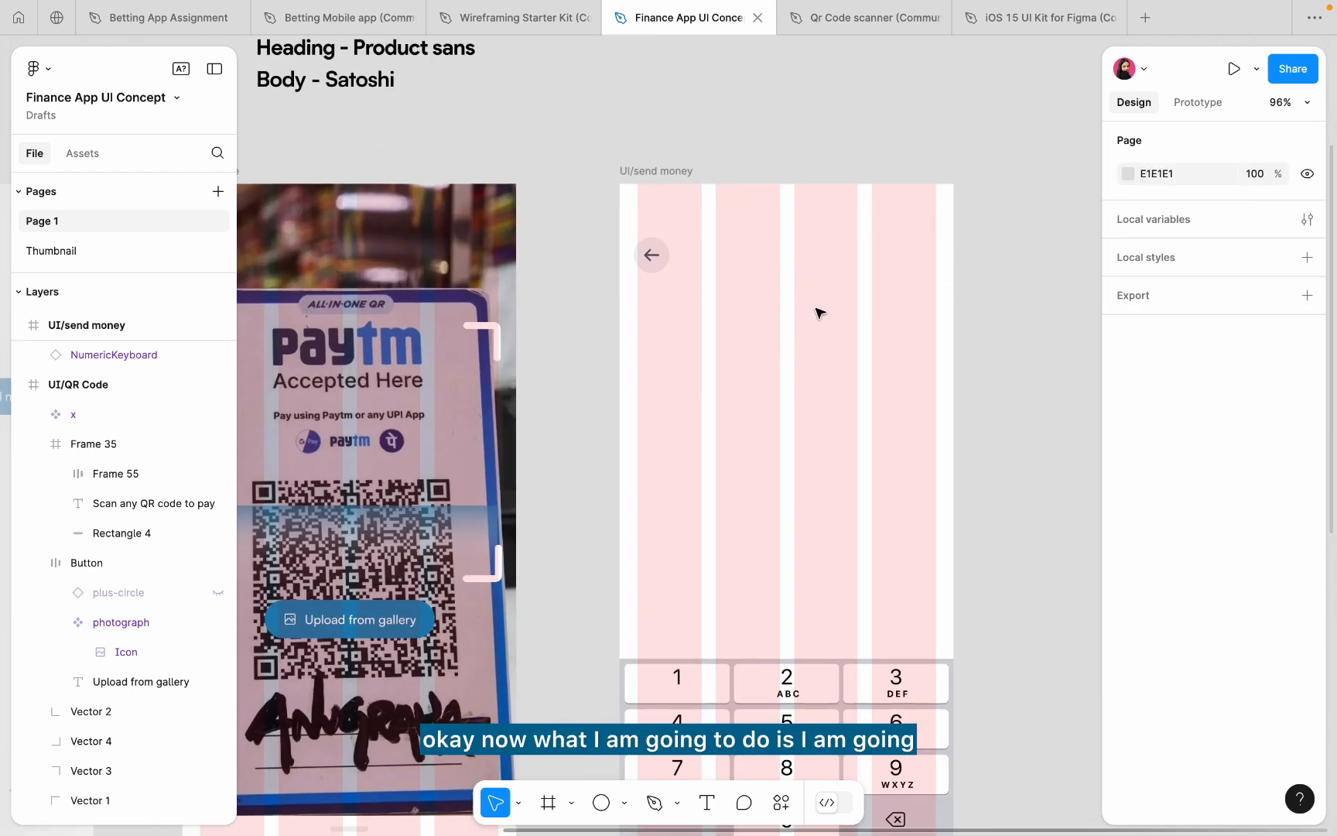
# - From the home file browser, open and then close the QR Code Scanner sample file
pyautogui.click(18, 18)
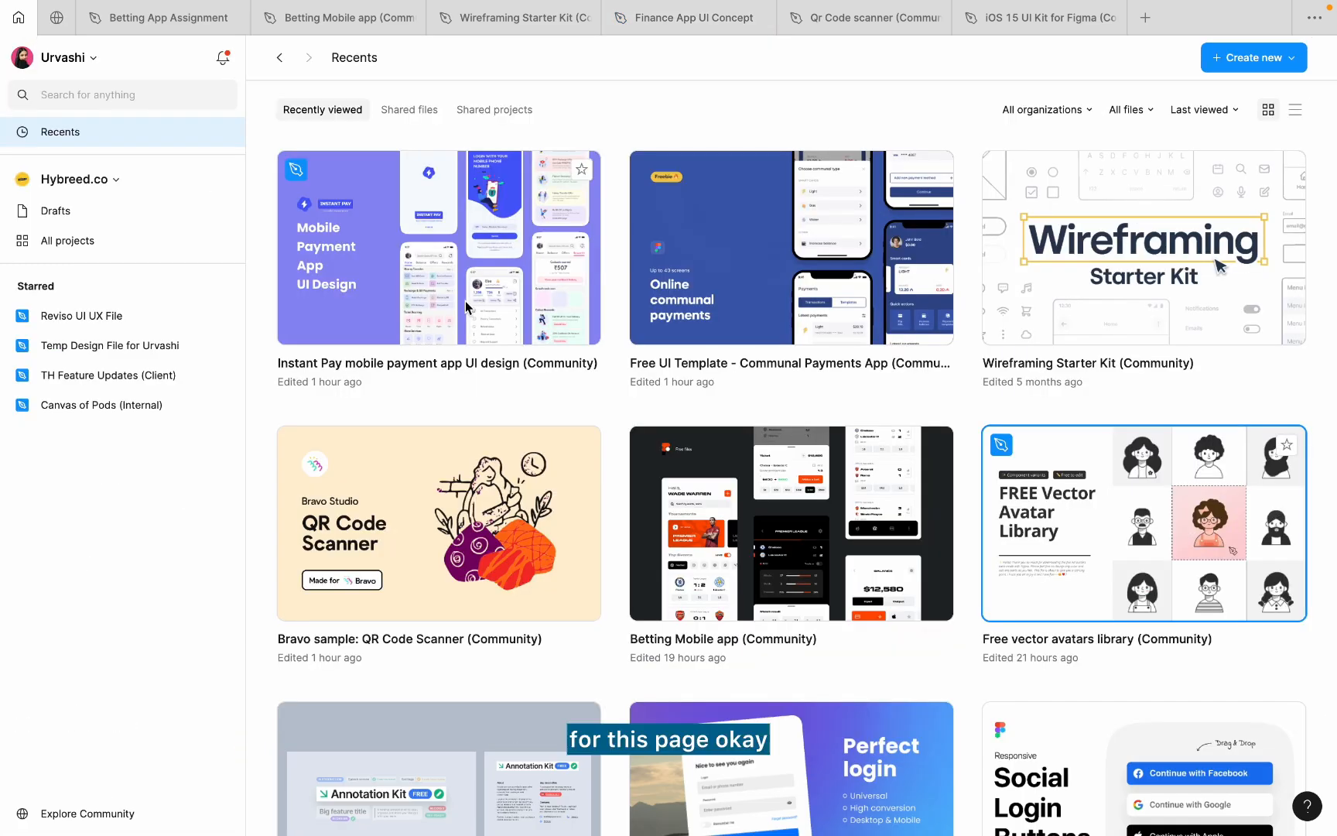
pyautogui.click(1170, 486)
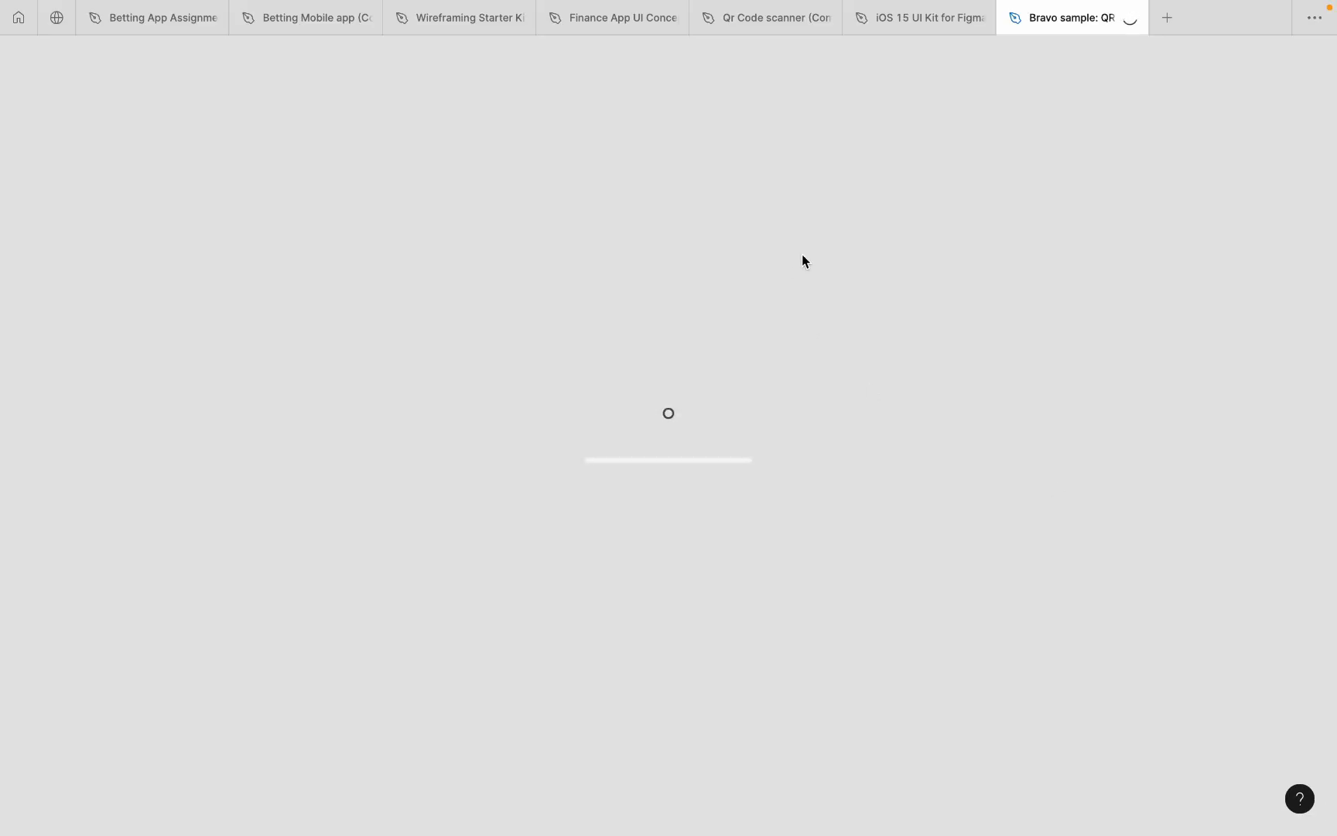
pyautogui.click(1129, 18)
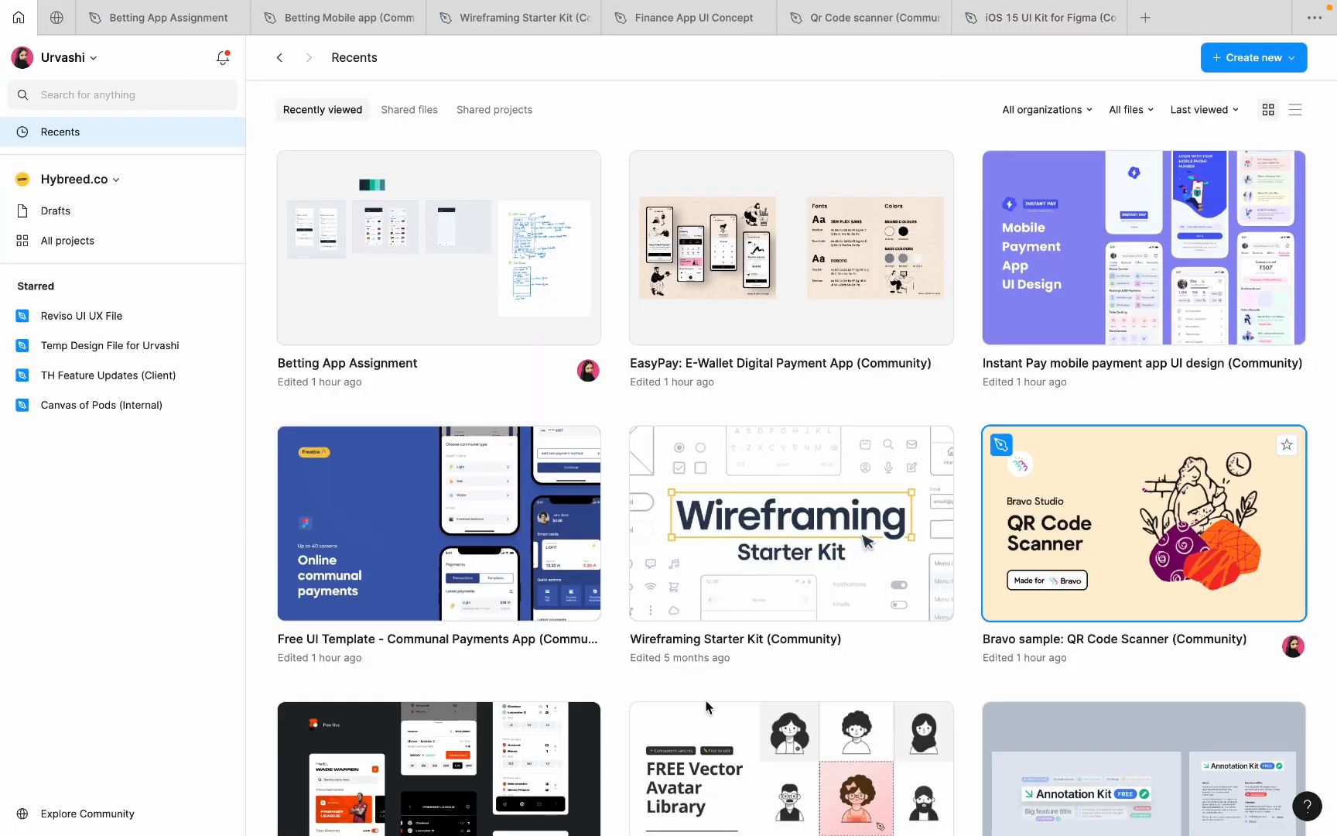
# - Open the Free vector avatars library on its Avatar library page and select the cap avatar
pyautogui.click(700, 737)
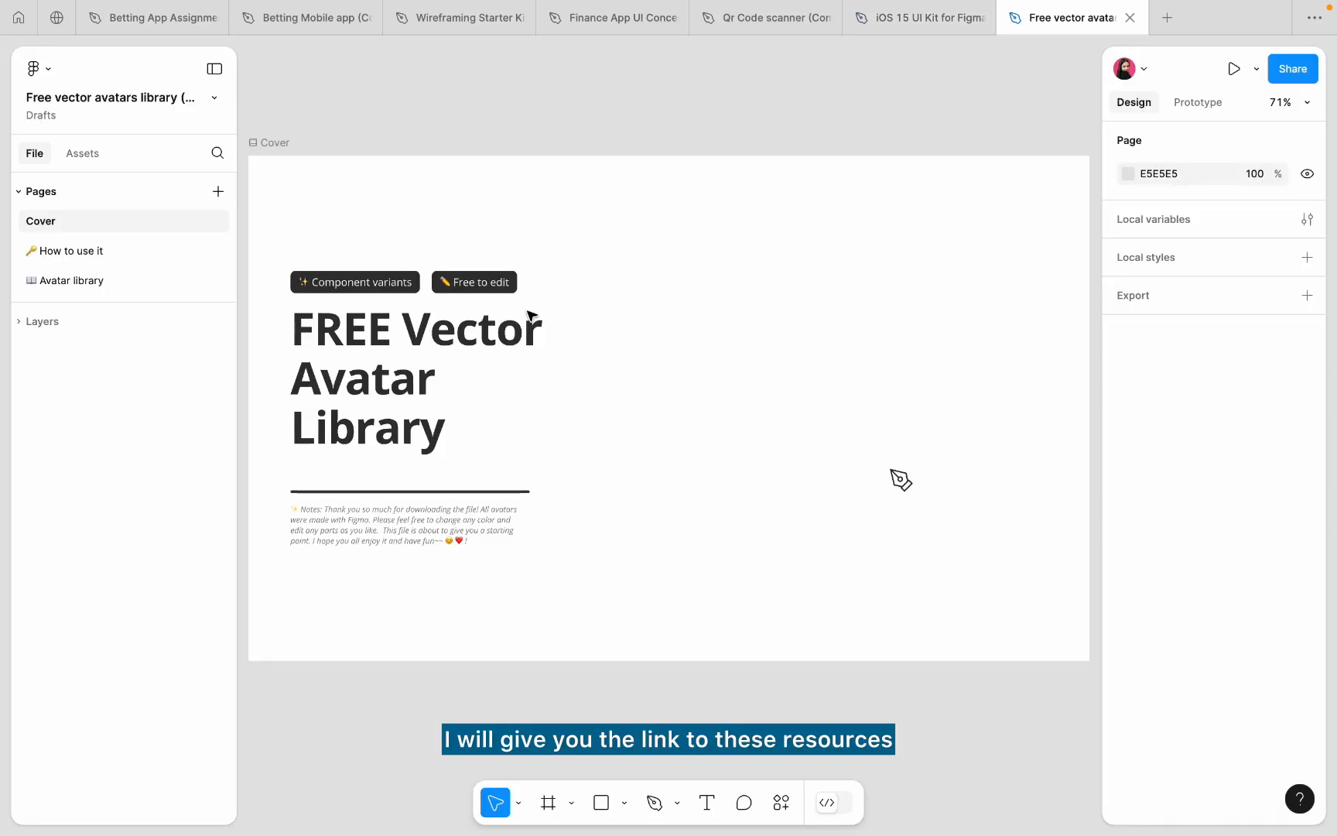
pyautogui.click(88, 291)
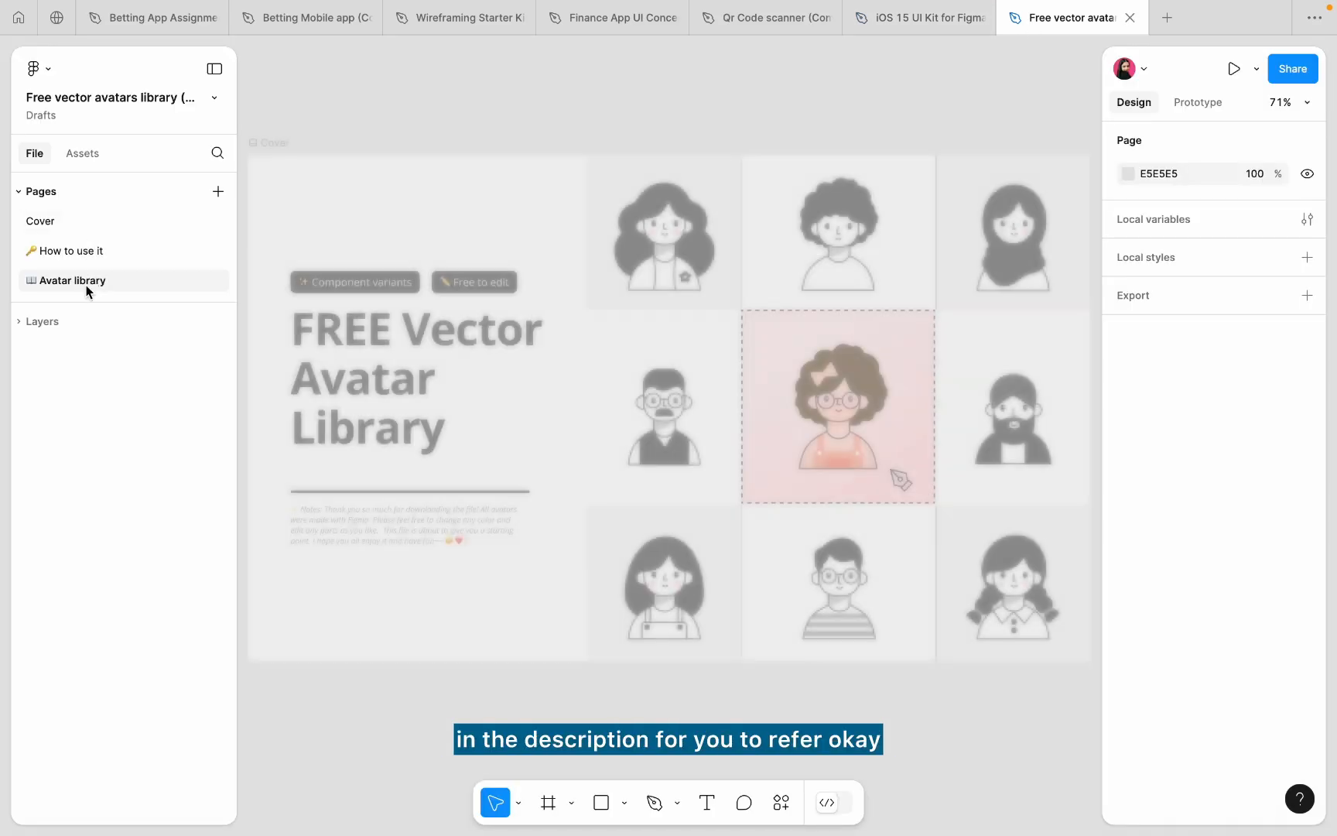
pyautogui.scroll(3, 468, 337)
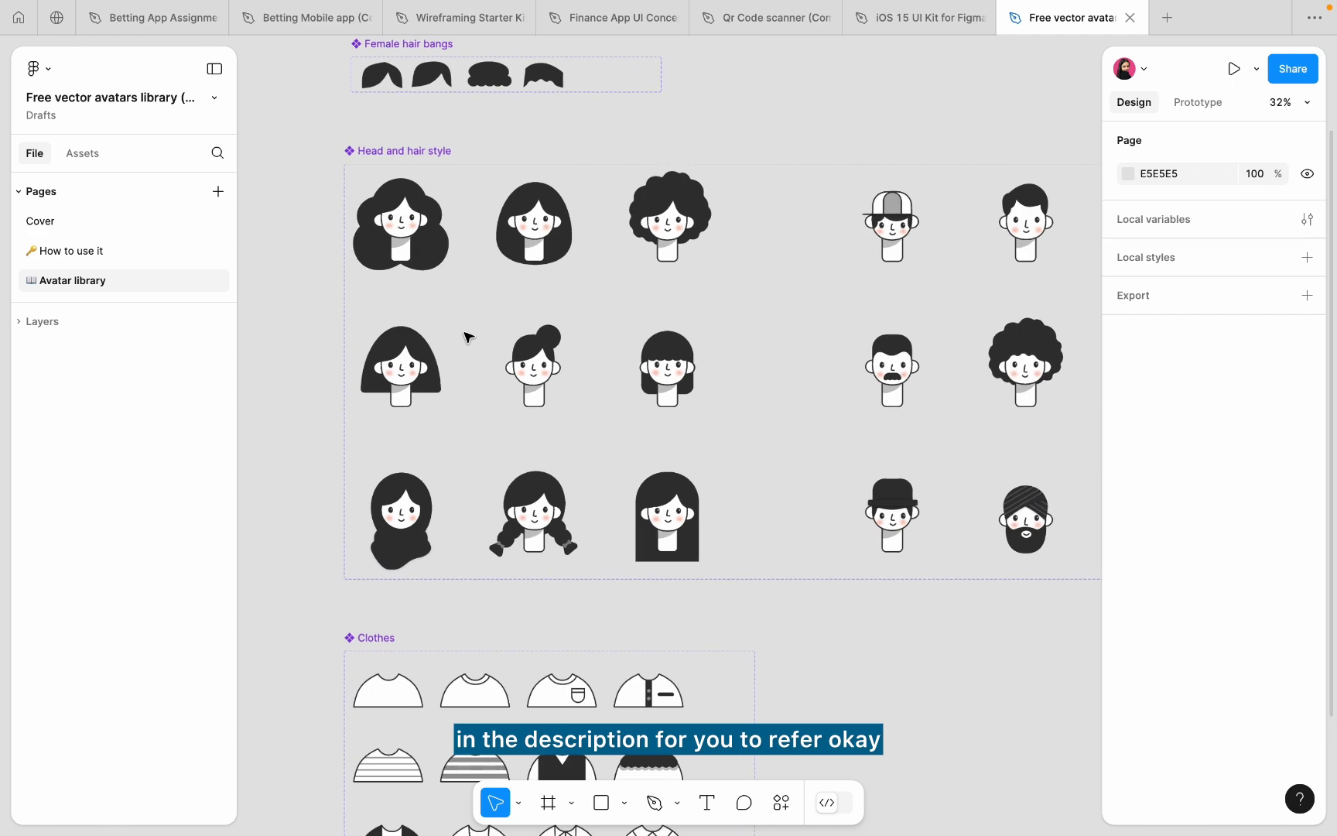
pyautogui.scroll(-5, 467, 336)
pyautogui.scroll(1, 466, 336)
pyautogui.hscroll(1, 466, 335)
pyautogui.scroll(3, 804, 282)
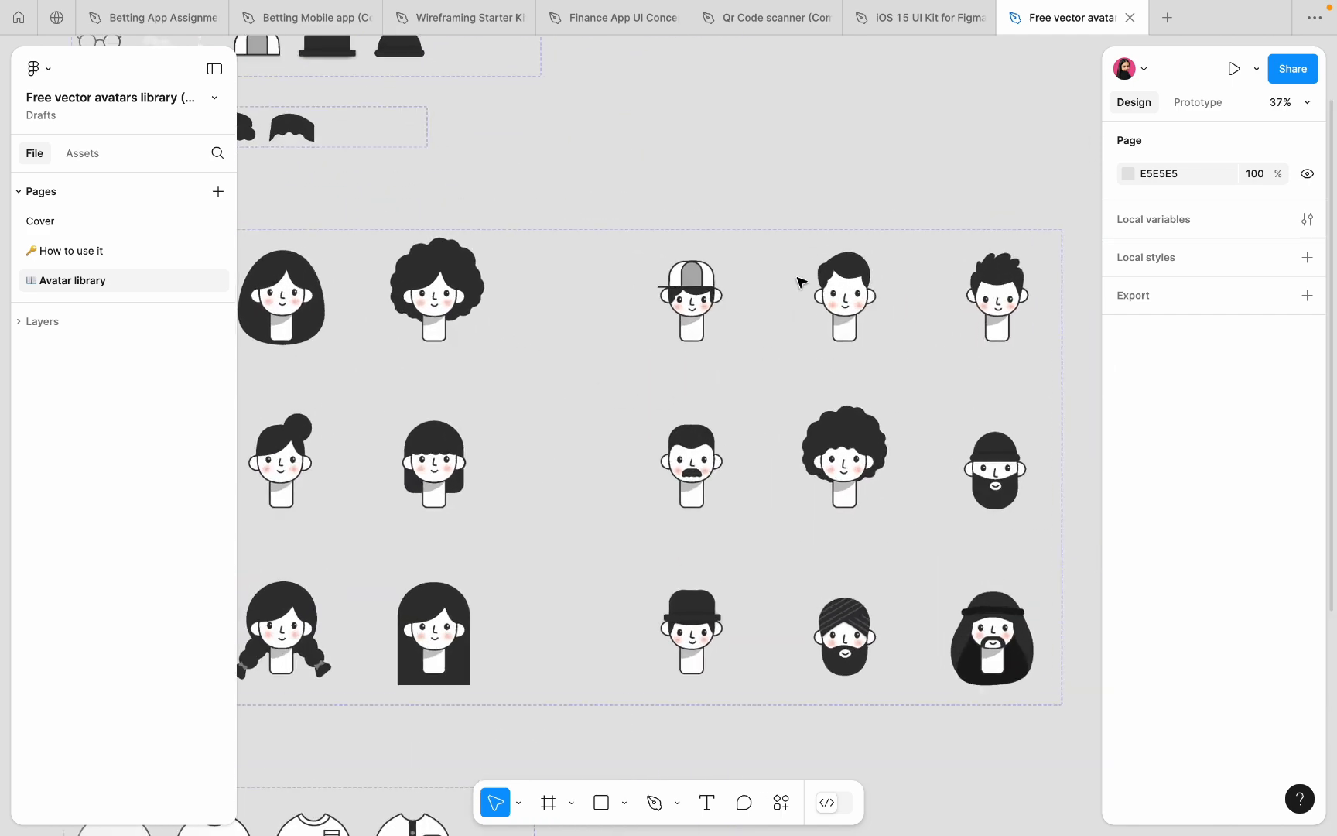
pyautogui.click(674, 317)
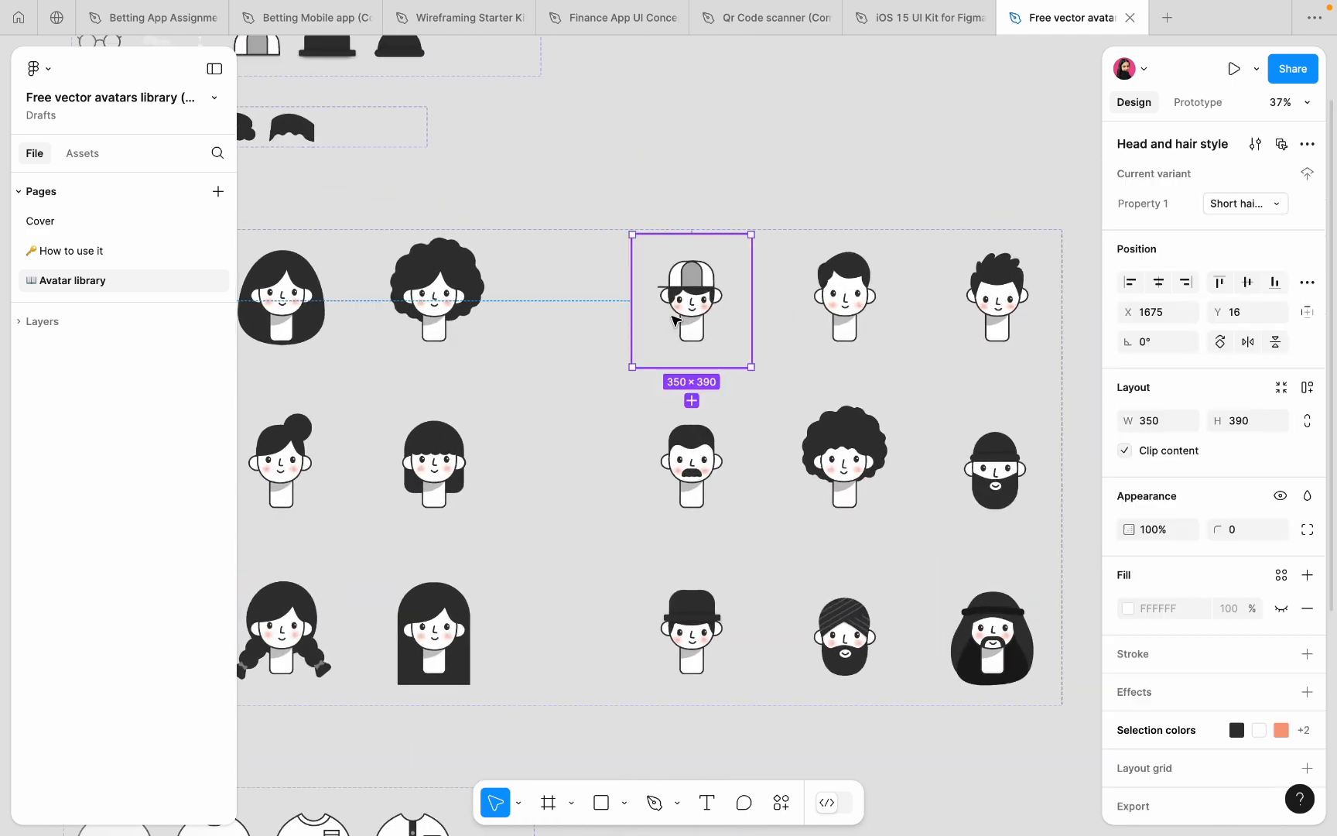
# - Back in the Finance file, draw an 85×85 circle on the send money screen, centred horizontally
pyautogui.click(739, 197)
pyautogui.click(616, 23)
pyautogui.scroll(5, 707, 293)
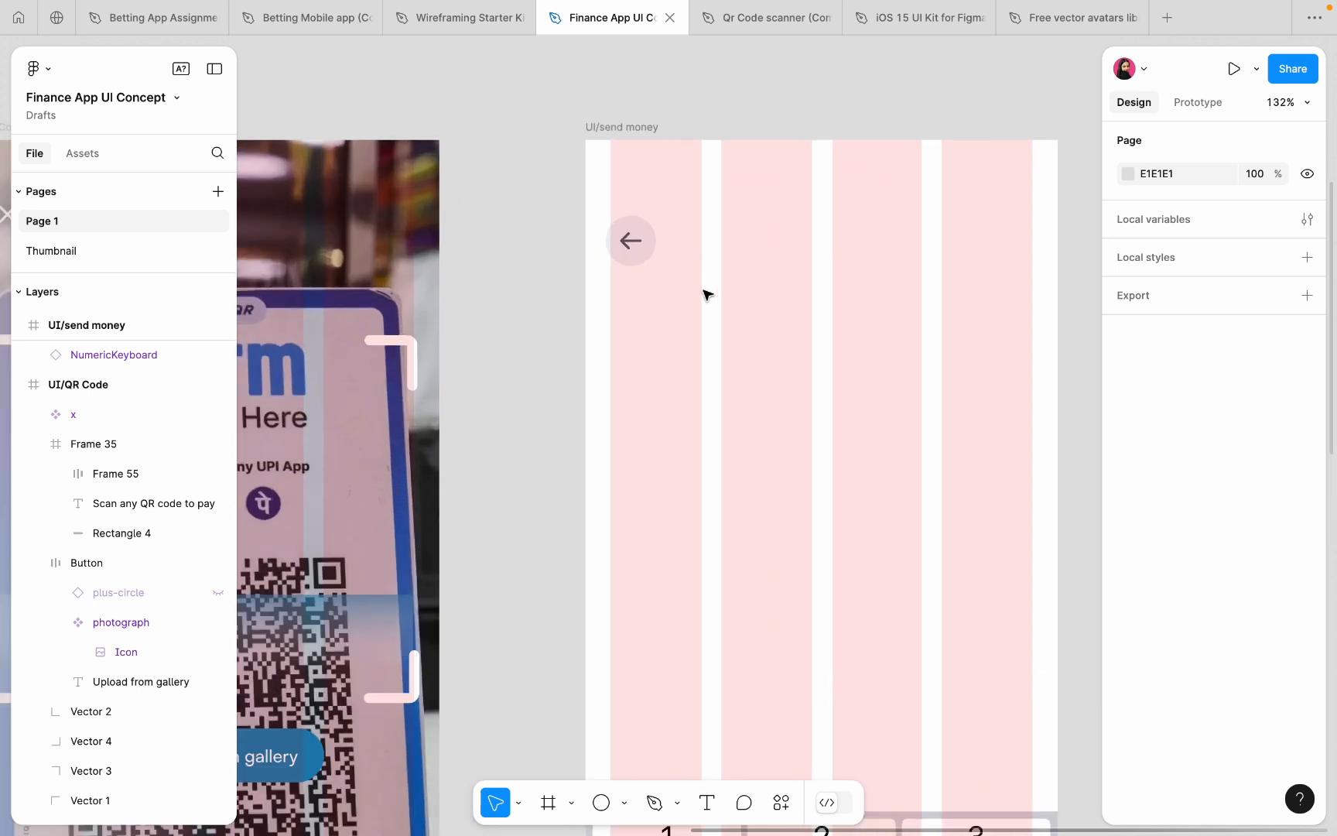
pyautogui.click(602, 804)
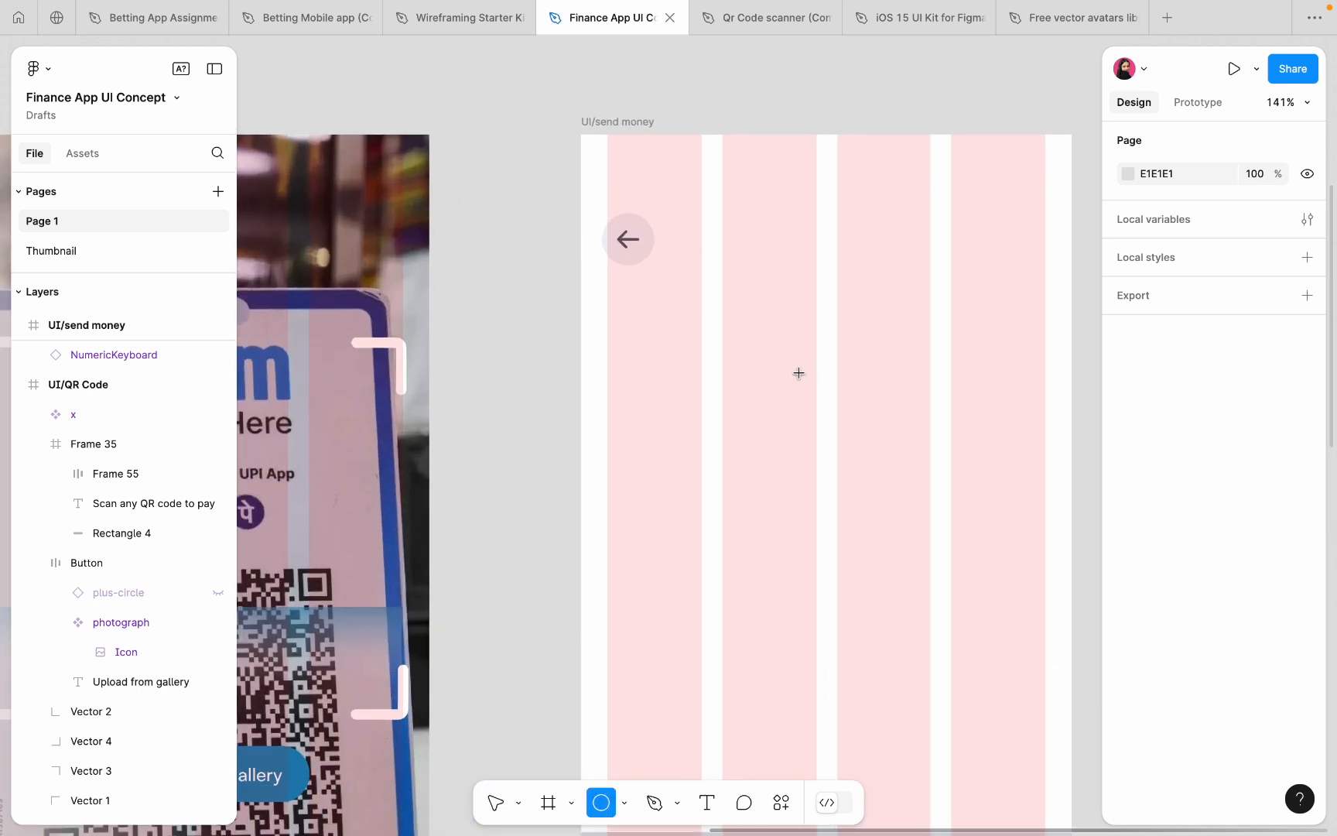
pyautogui.moveTo(791, 362); pyautogui.dragTo(903, 474)
pyautogui.click(1156, 224)
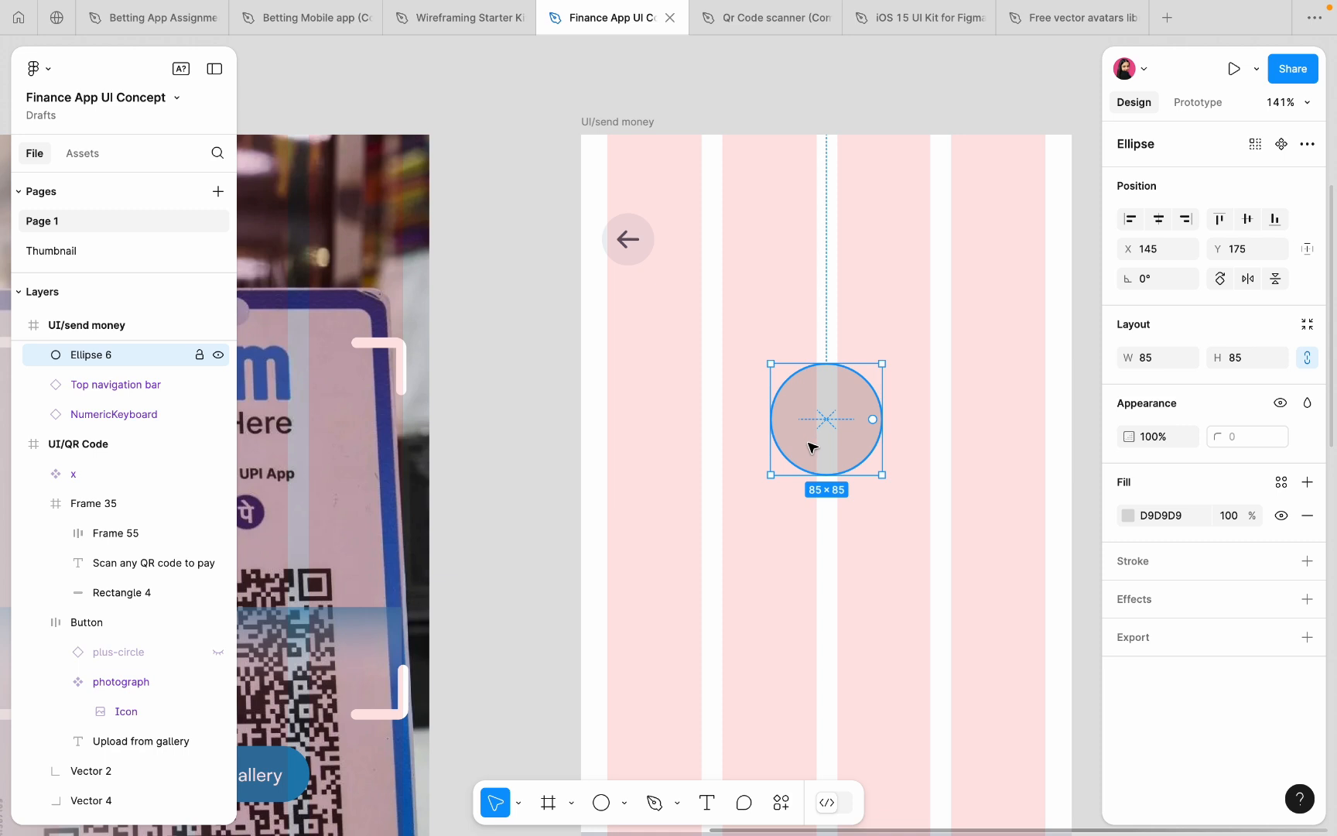
pyautogui.moveTo(811, 448); pyautogui.dragTo(812, 427)
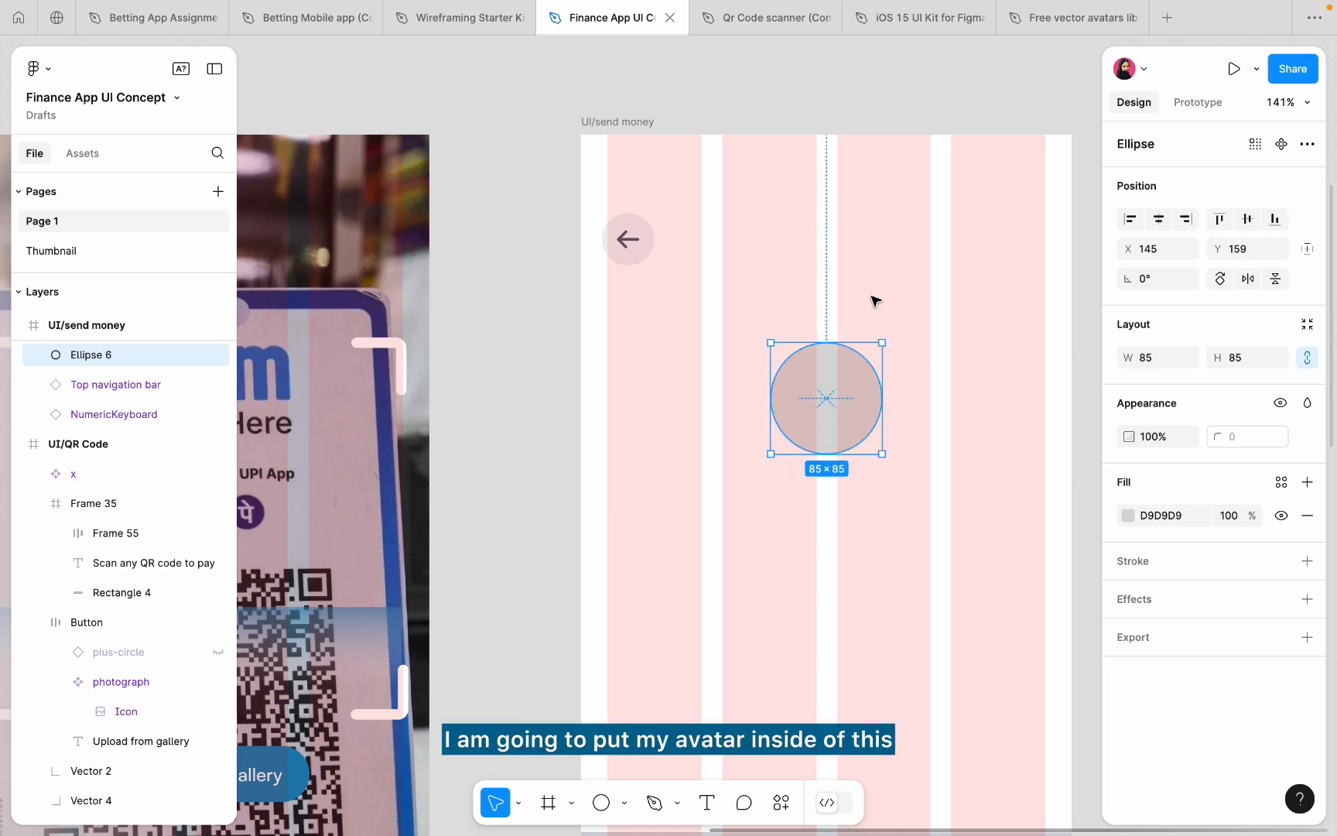
pyautogui.click(873, 301)
# - Fine-tune the circle's vertical position and paste the cap avatar into the file
pyautogui.click(830, 406)
pyautogui.write('141')
pyautogui.press('Return')
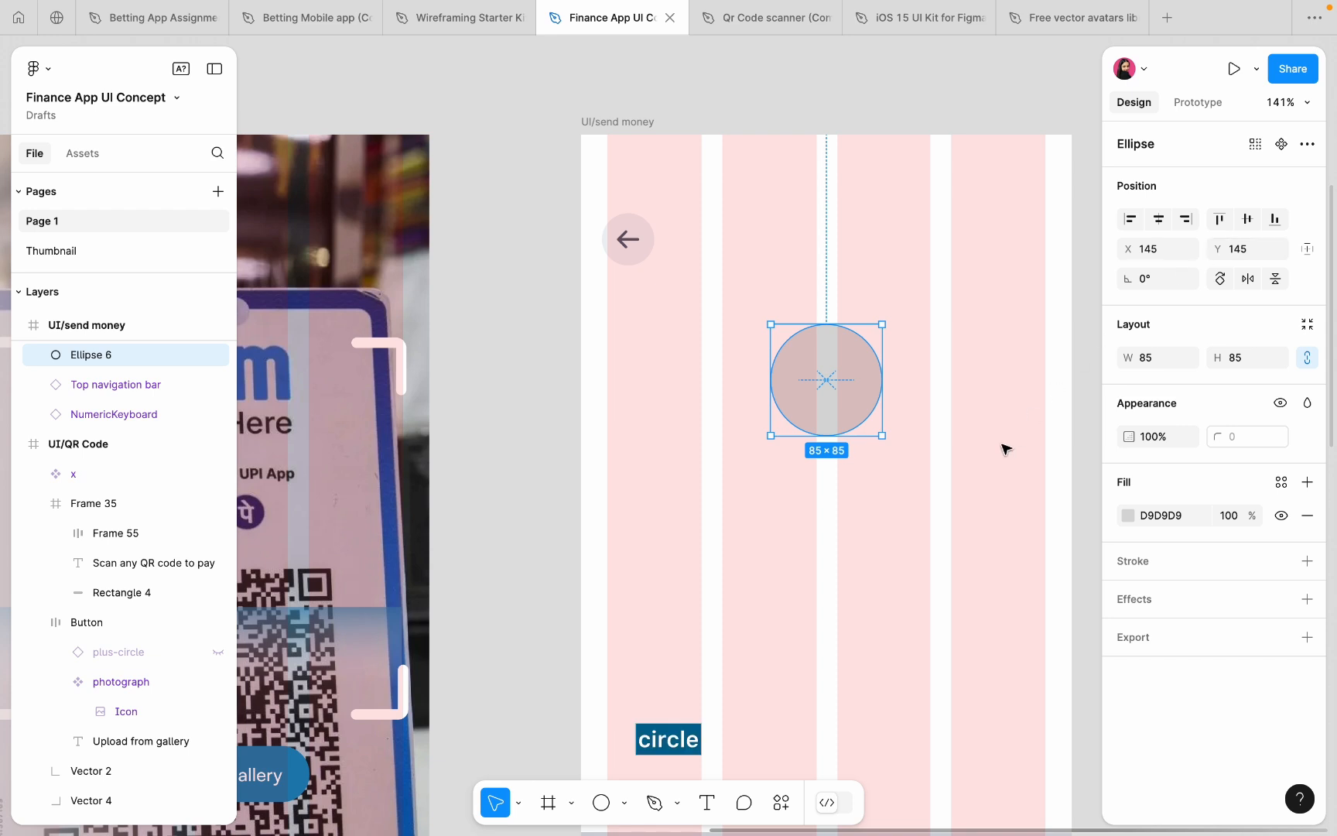
pyautogui.click(949, 410)
pyautogui.click(868, 407)
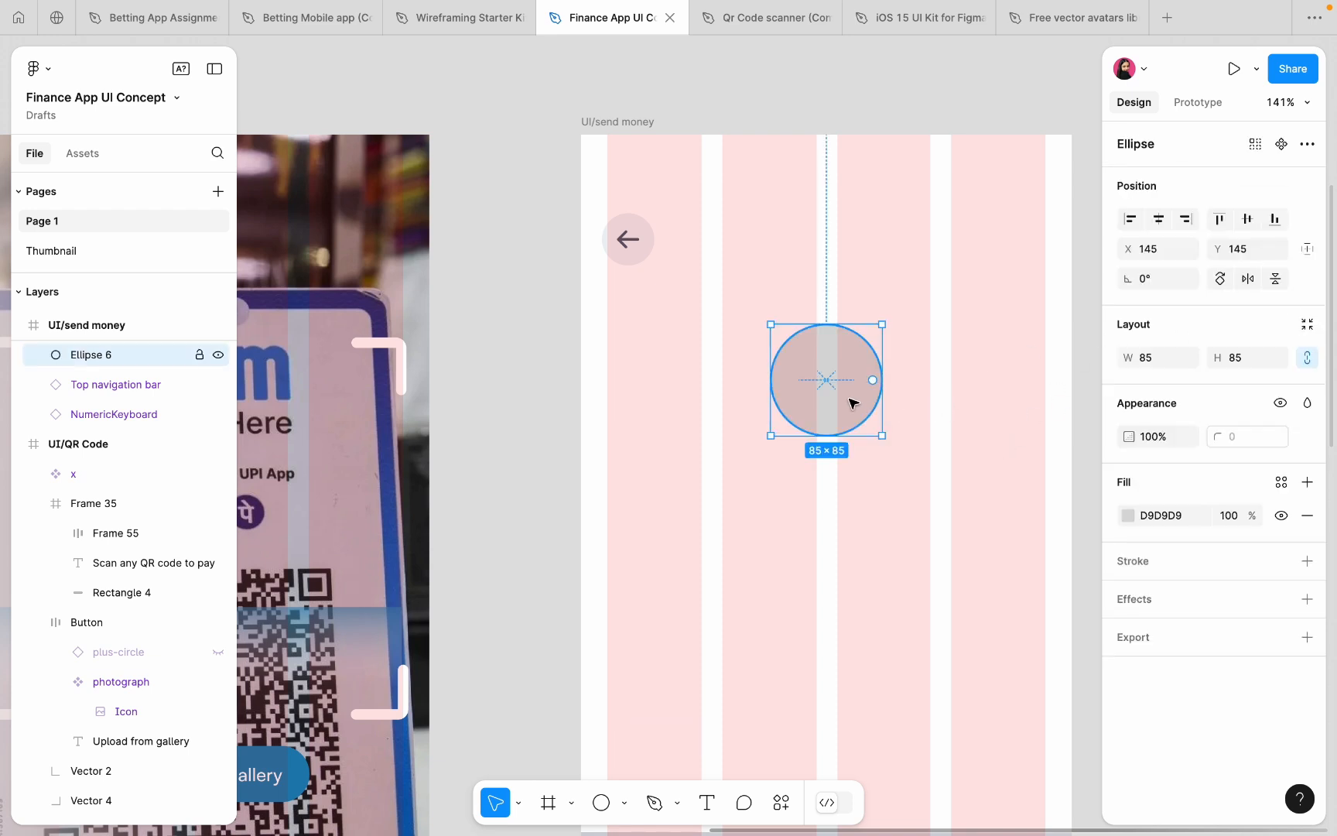
pyautogui.click(877, 587)
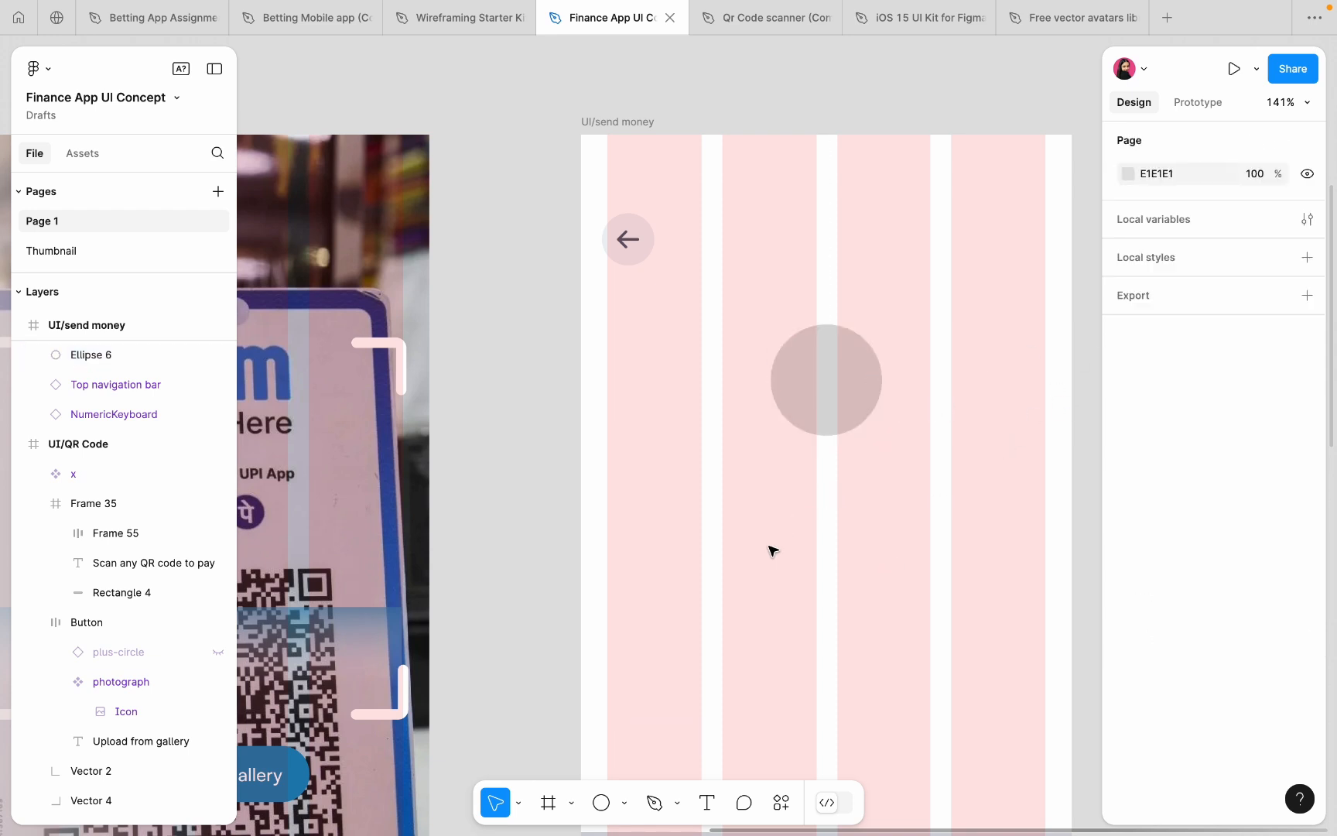
pyautogui.press('super+v')
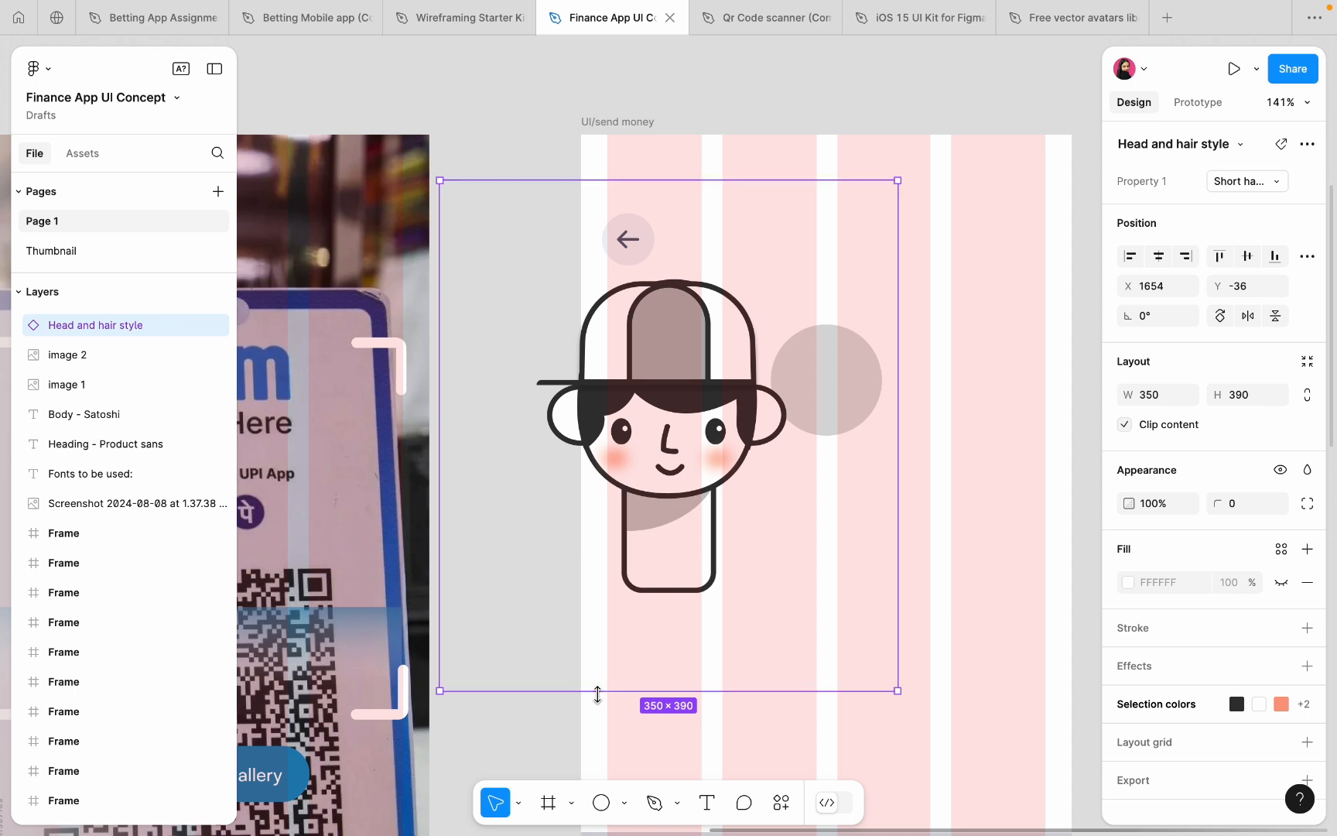
# - Shrink the cap avatar proportionally to fit the circle and group it with the circle
pyautogui.press('k')
pyautogui.moveTo(596, 693); pyautogui.dragTo(829, 412)
pyautogui.scroll(5, 828, 410)
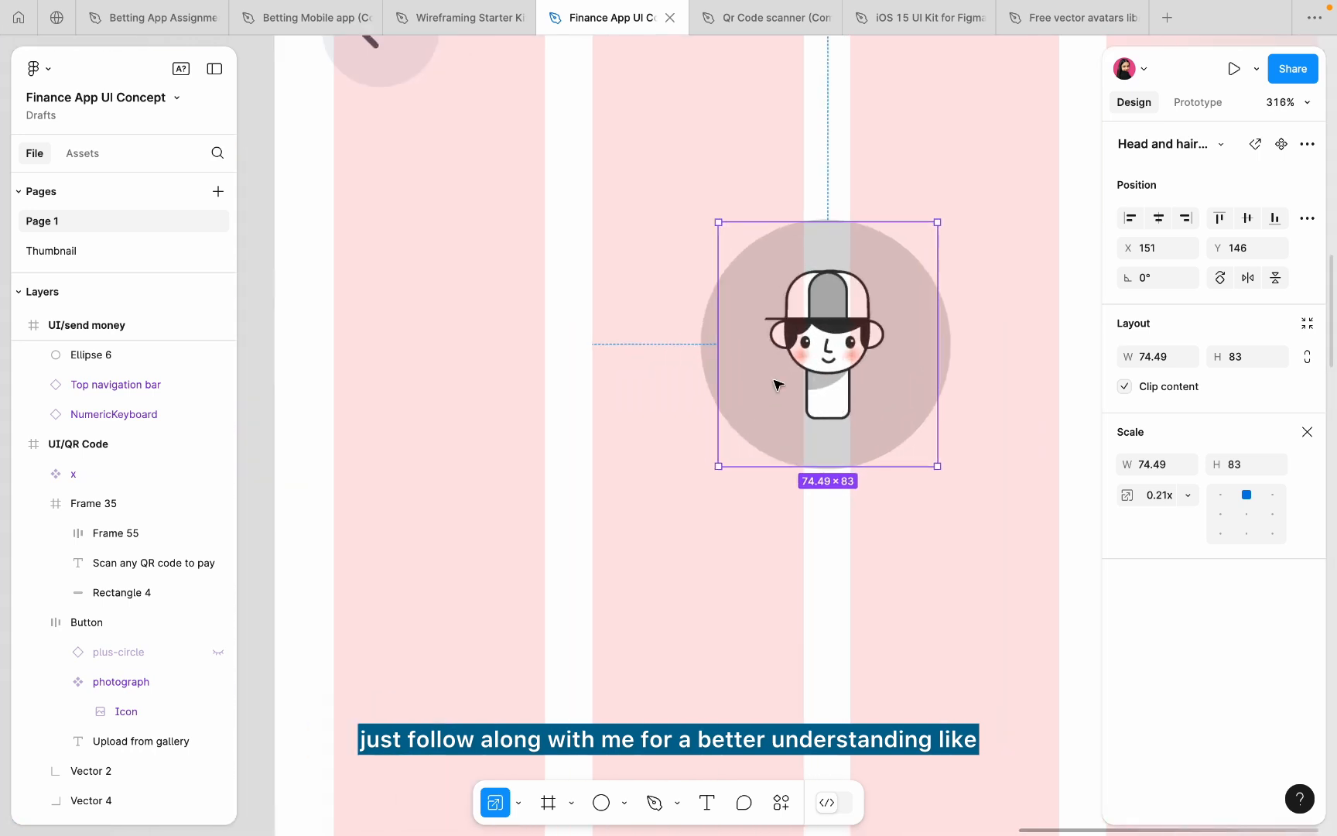
pyautogui.keyDown('shift'); pyautogui.click(706, 344); pyautogui.keyUp('shift')
pyautogui.press('super+g')
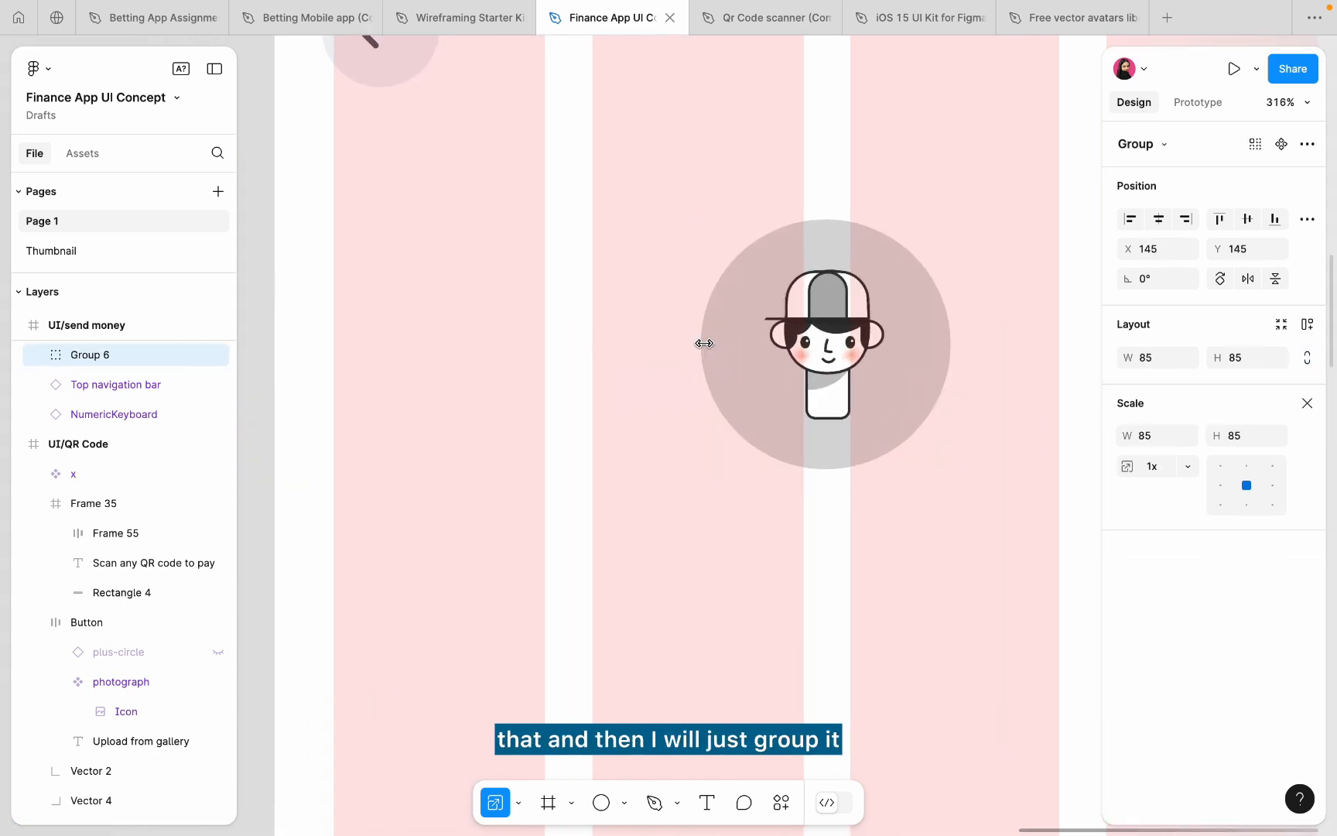
# - Scale the avatar group to 102 × 102 and expand its six selection colours
pyautogui.scroll(-5, 704, 344)
pyautogui.scroll(1, 812, 445)
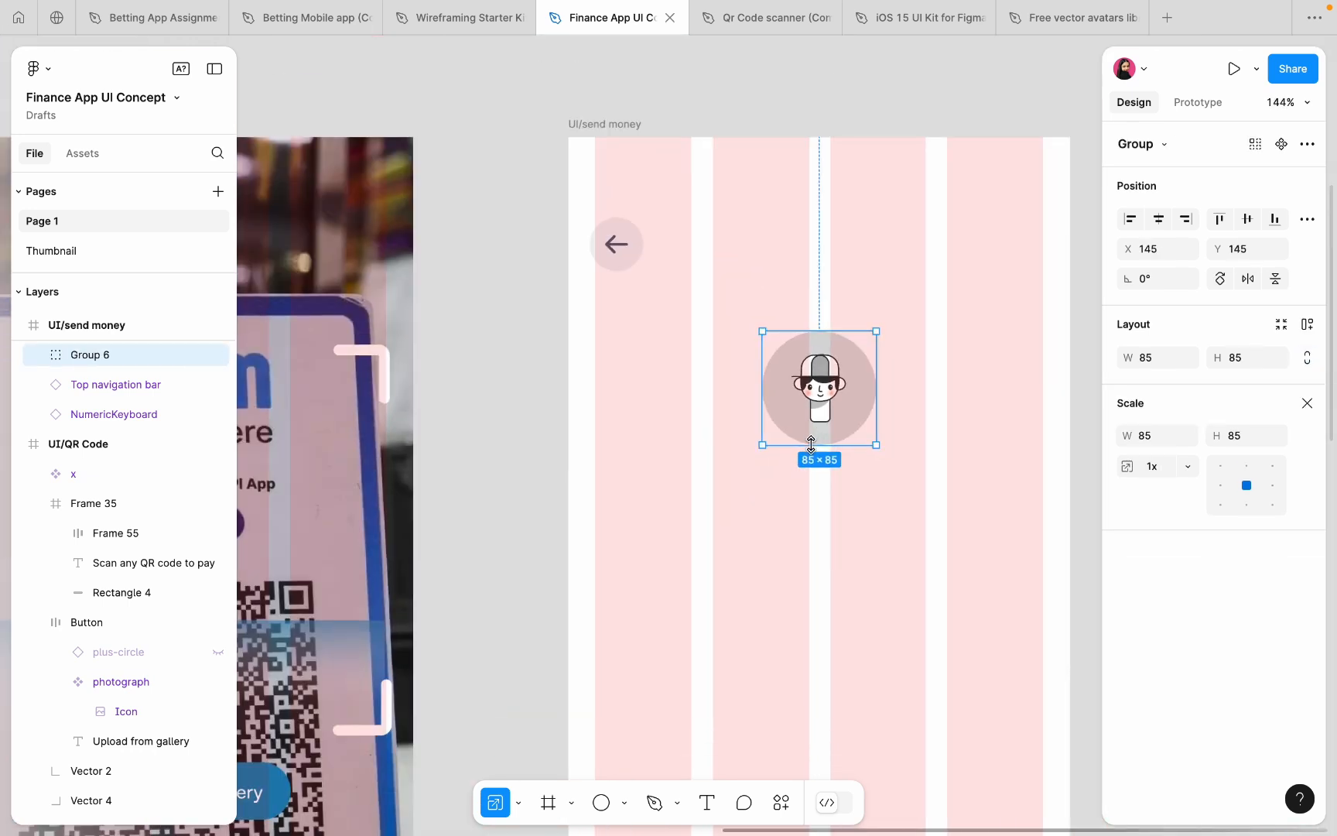
pyautogui.moveTo(811, 445); pyautogui.dragTo(811, 467)
pyautogui.click(1307, 403)
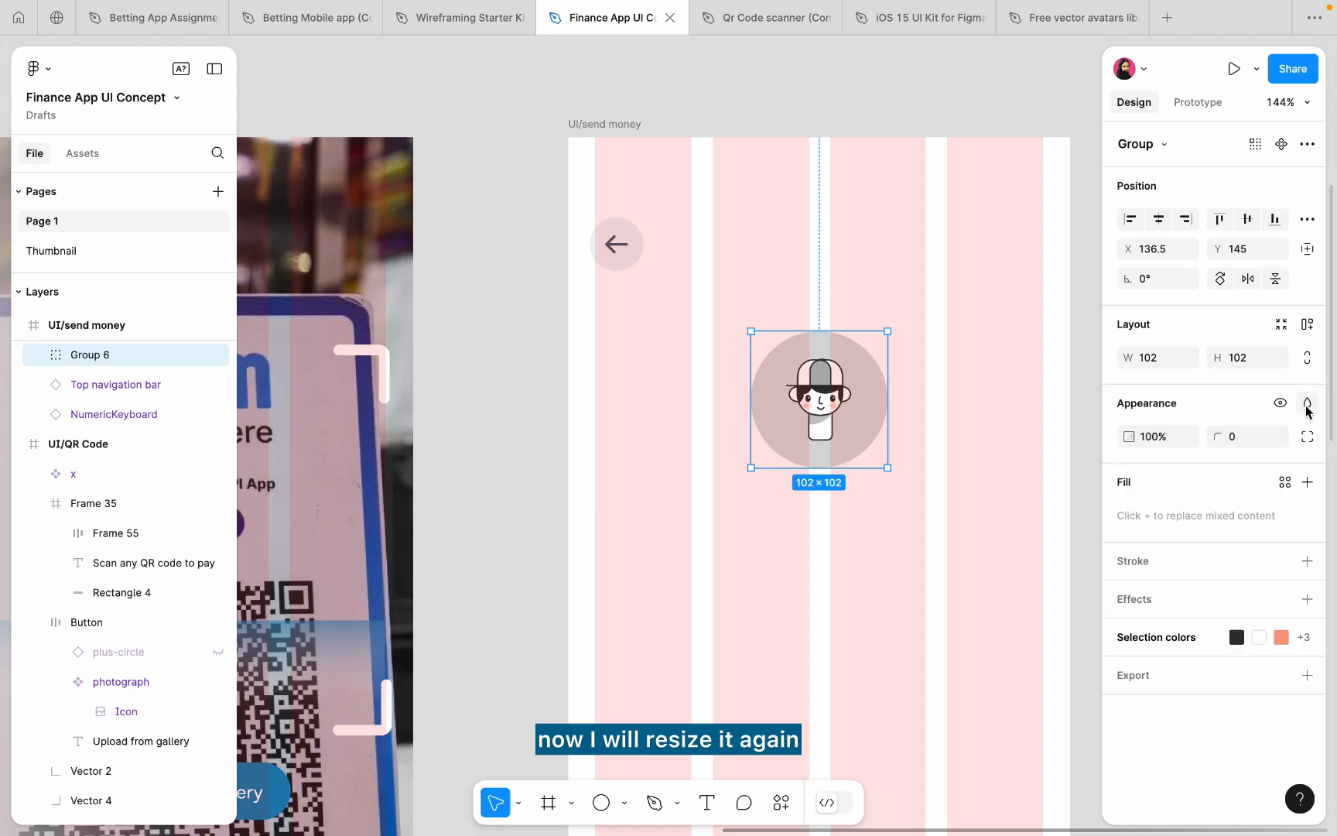
pyautogui.click(1294, 630)
pyautogui.scroll(-2, 1191, 639)
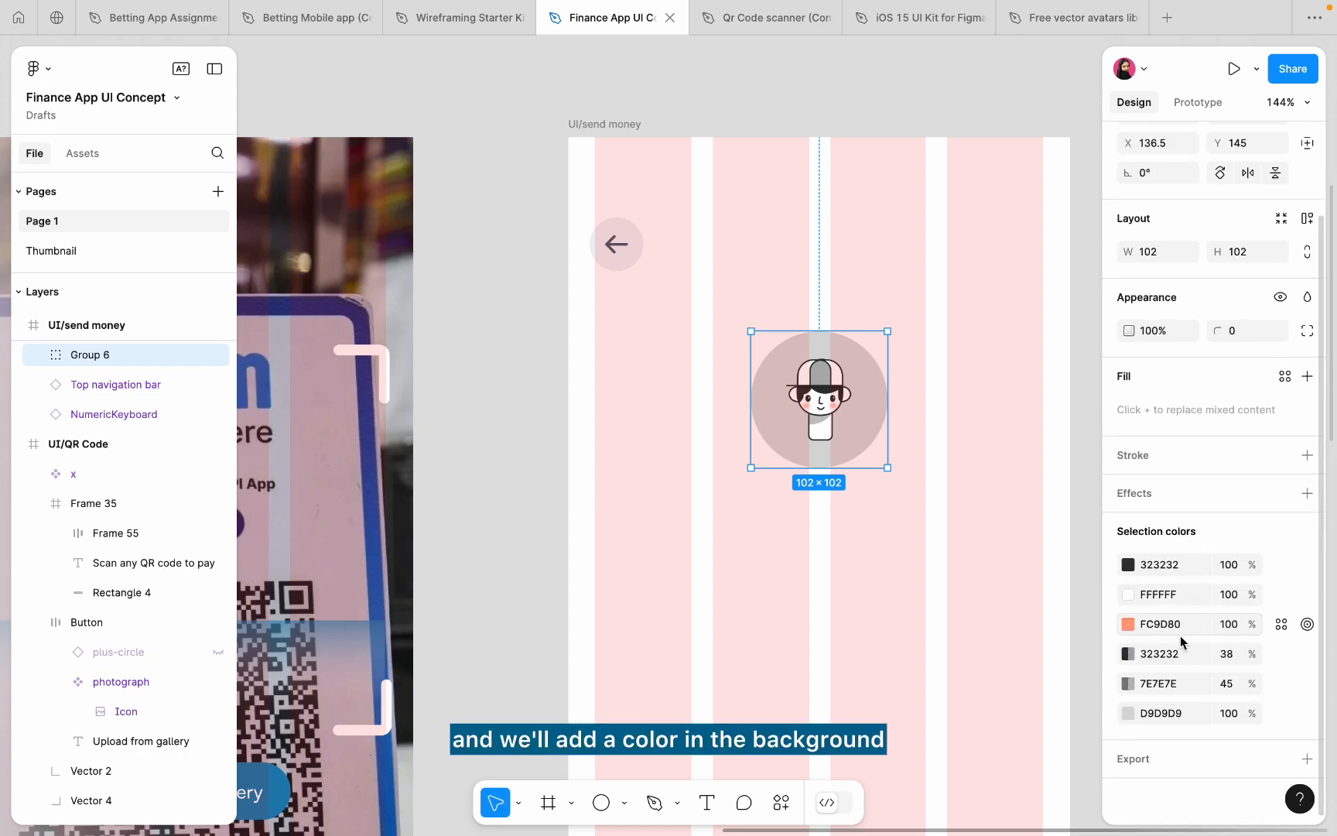
pyautogui.click(1128, 713)
pyautogui.click(905, 624)
pyautogui.scroll(-5, 588, 594)
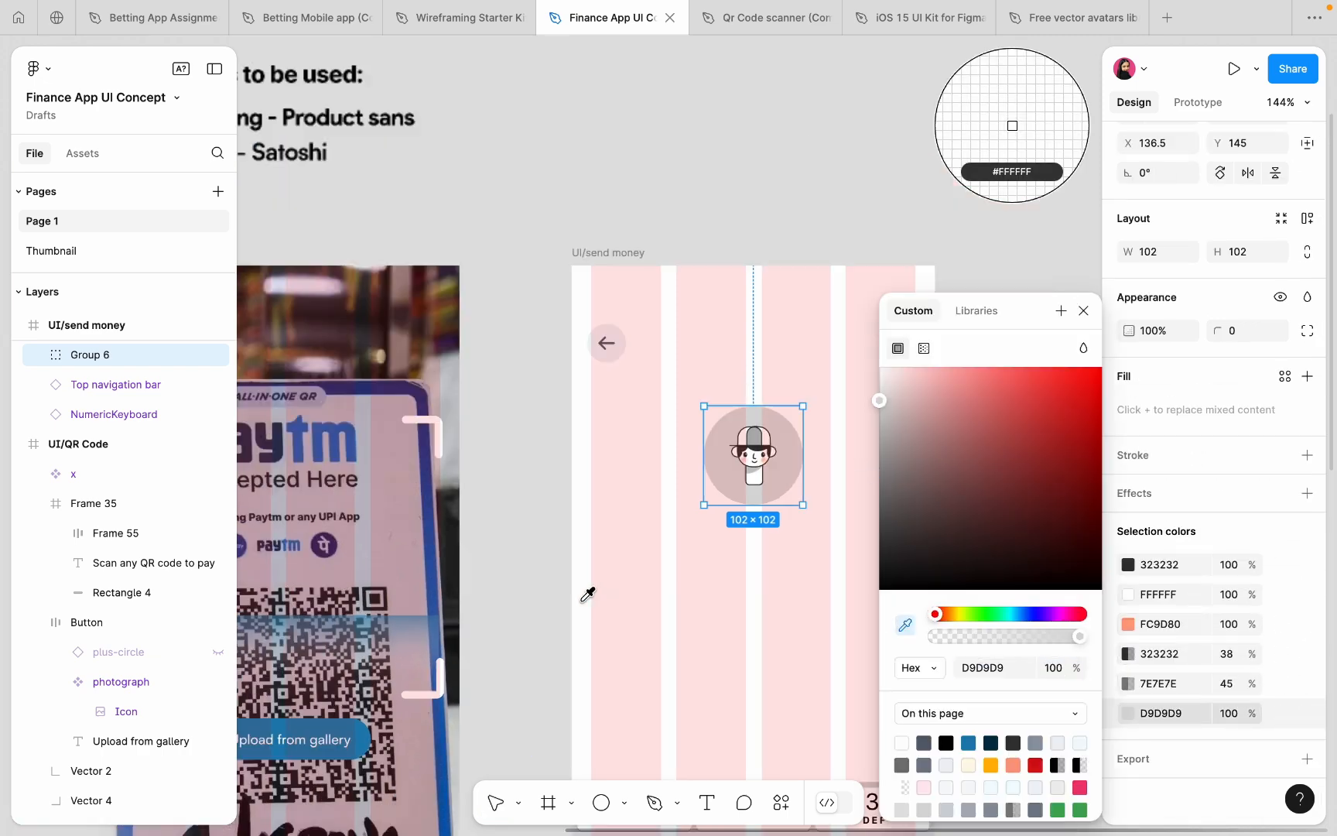
pyautogui.hscroll(-2, 581, 601)
pyautogui.scroll(3, 550, 443)
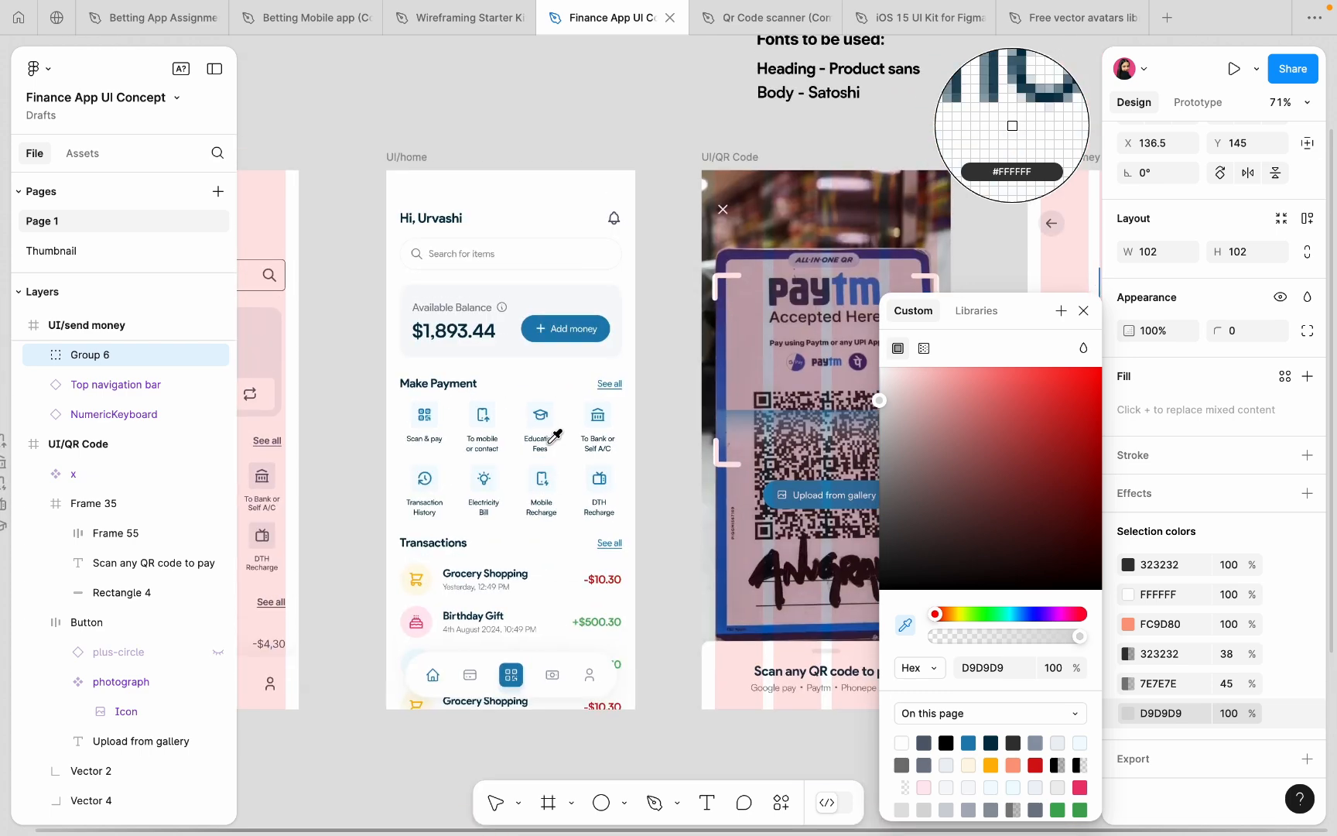
pyautogui.press('Escape')
pyautogui.hscroll(4, 523, 306)
pyautogui.scroll(2, 523, 306)
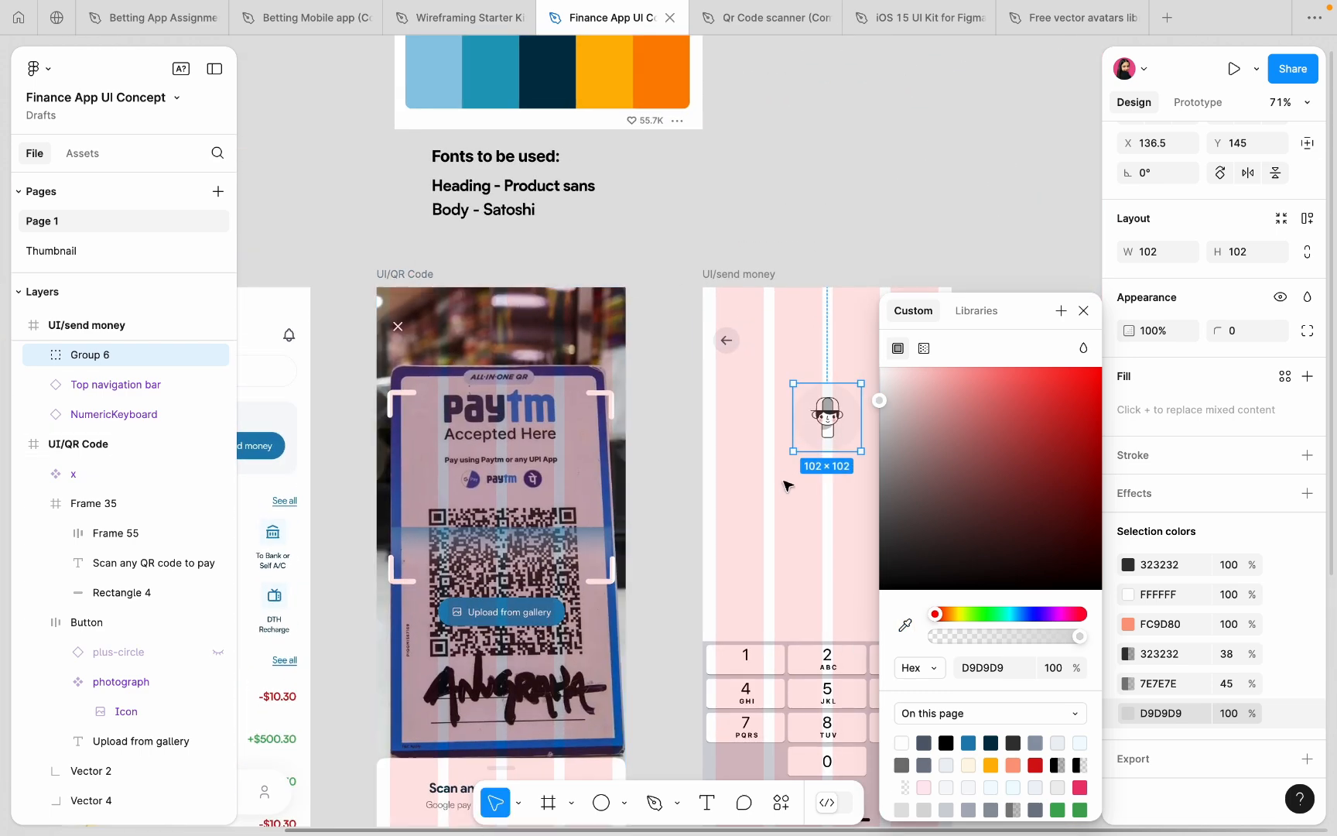
pyautogui.click(905, 624)
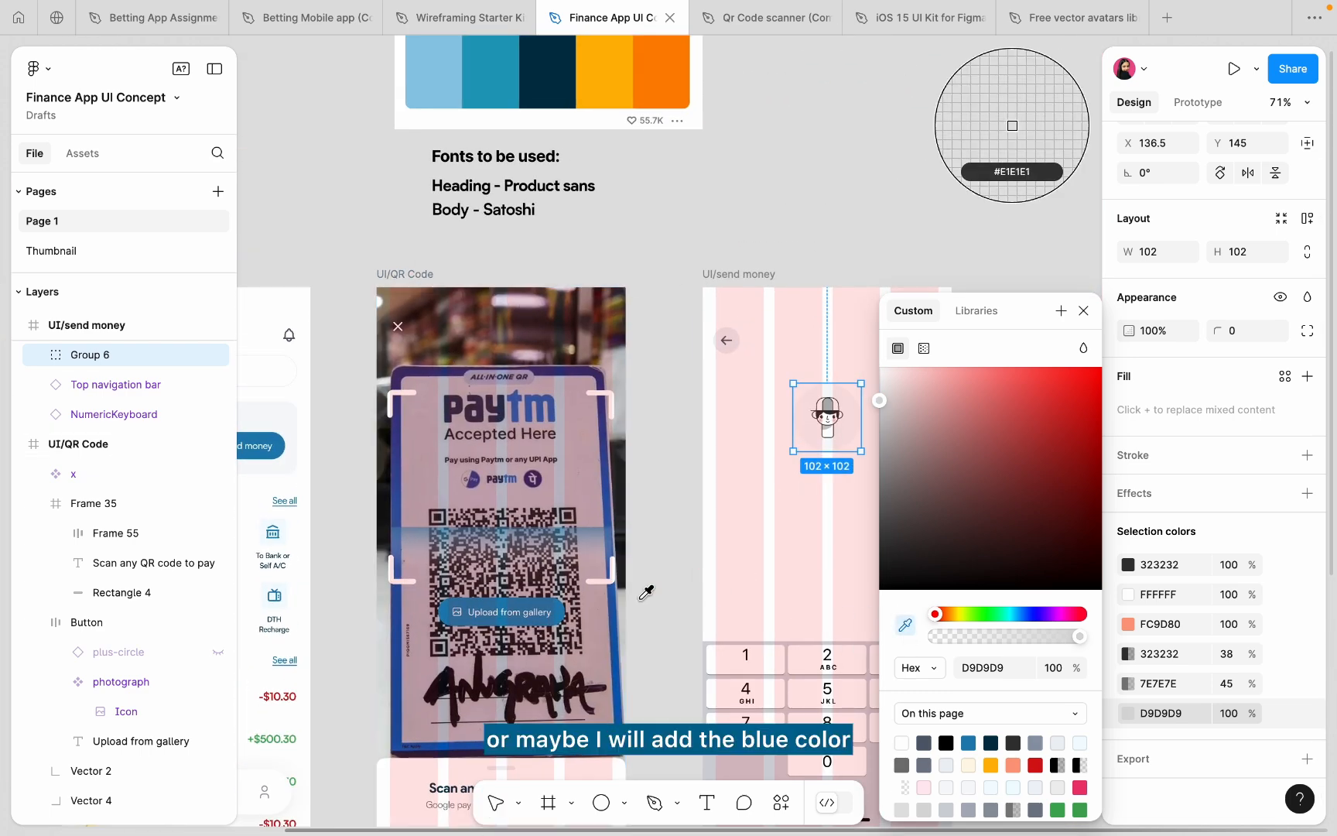
pyautogui.hscroll(-5, 646, 592)
pyautogui.scroll(-1, 645, 592)
pyautogui.scroll(5, 523, 493)
pyautogui.press('Escape')
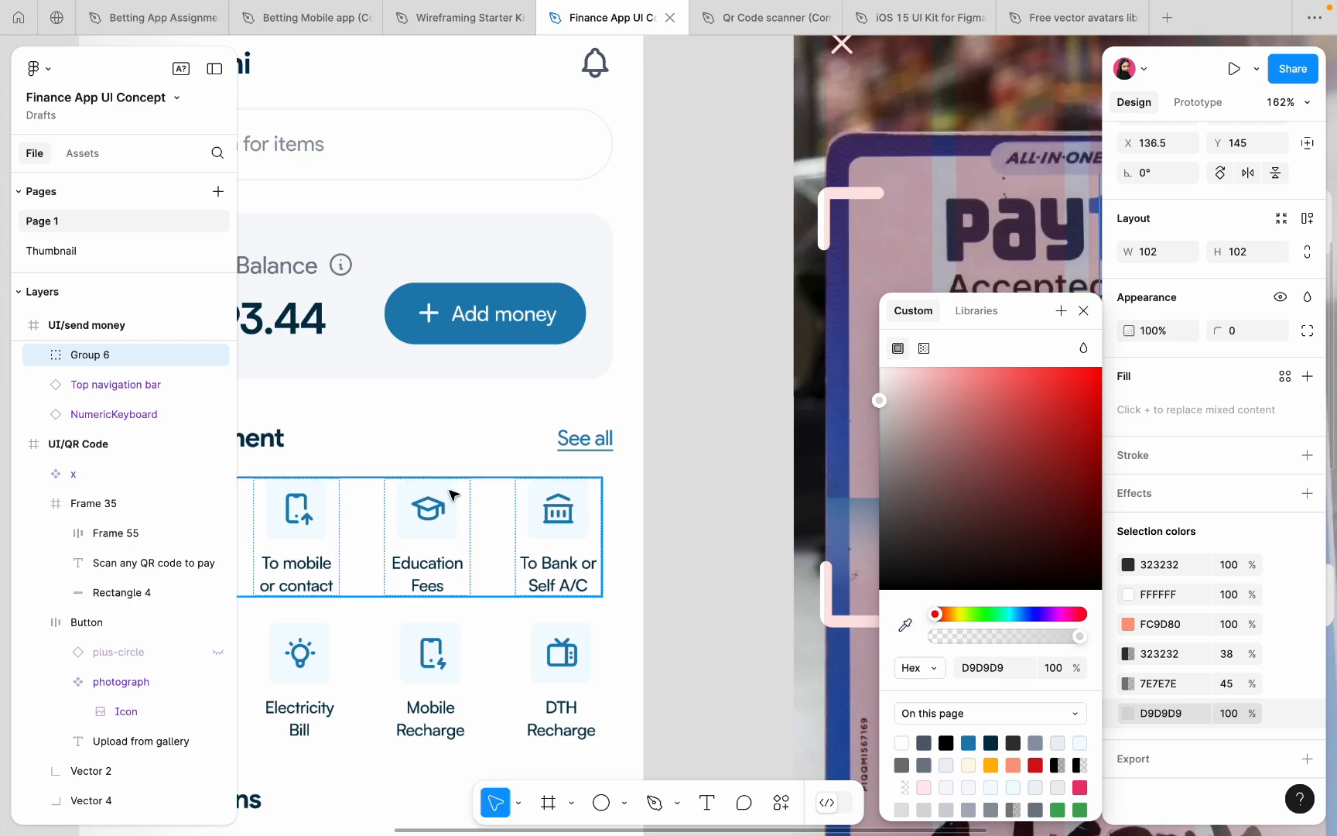
pyautogui.scroll(-5, 454, 495)
pyautogui.hscroll(3, 454, 496)
pyautogui.click(612, 427)
pyautogui.scroll(5, 613, 431)
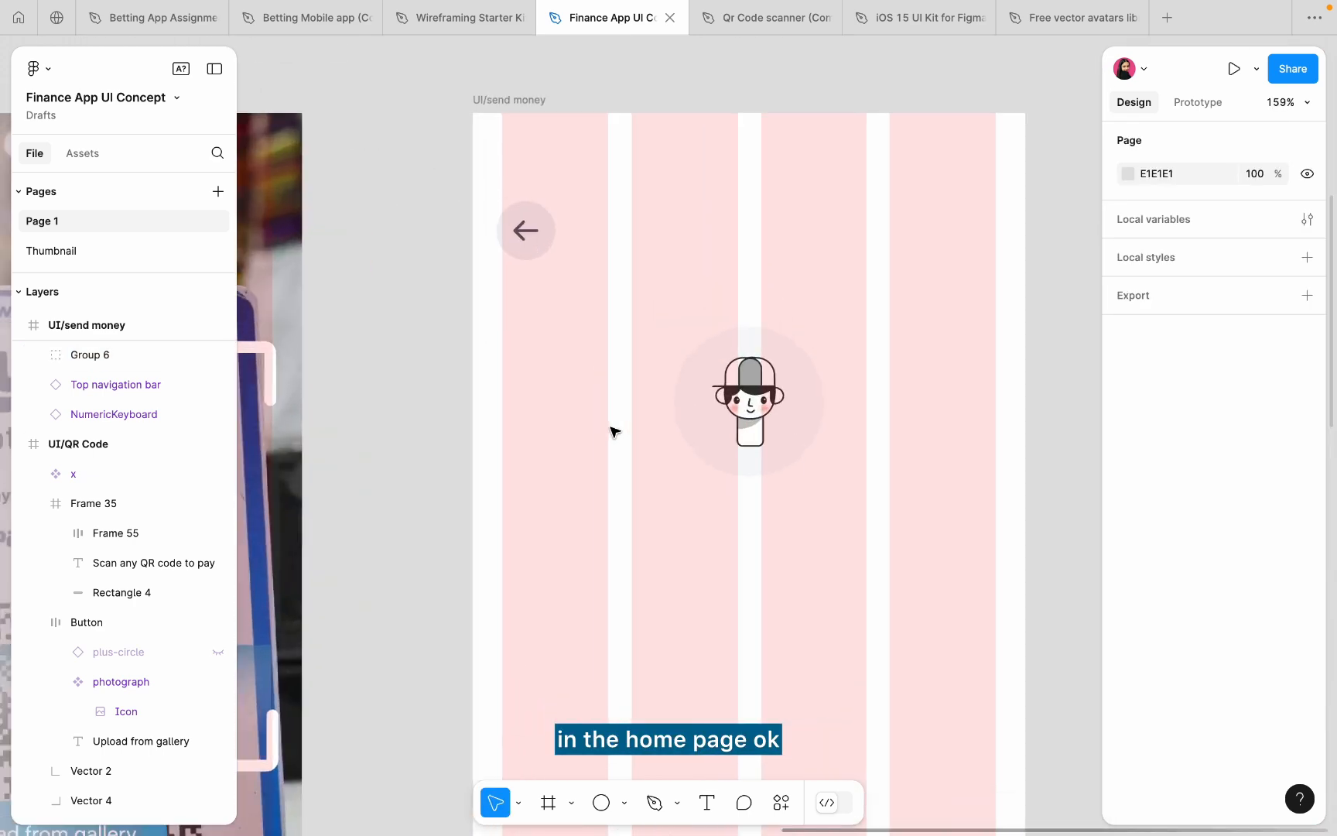
pyautogui.scroll(-5, 570, 433)
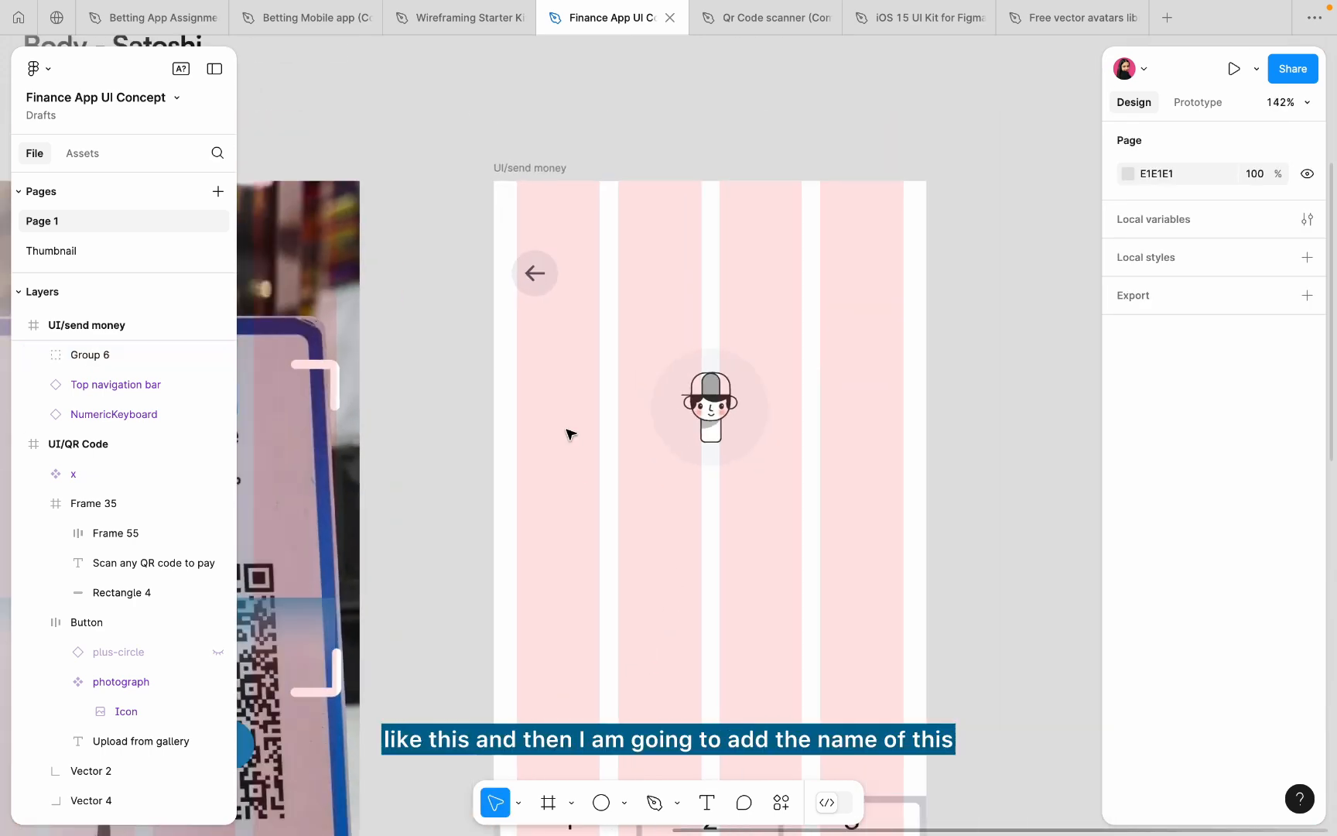
pyautogui.hscroll(-3, 370, 398)
pyautogui.scroll(-1, 369, 399)
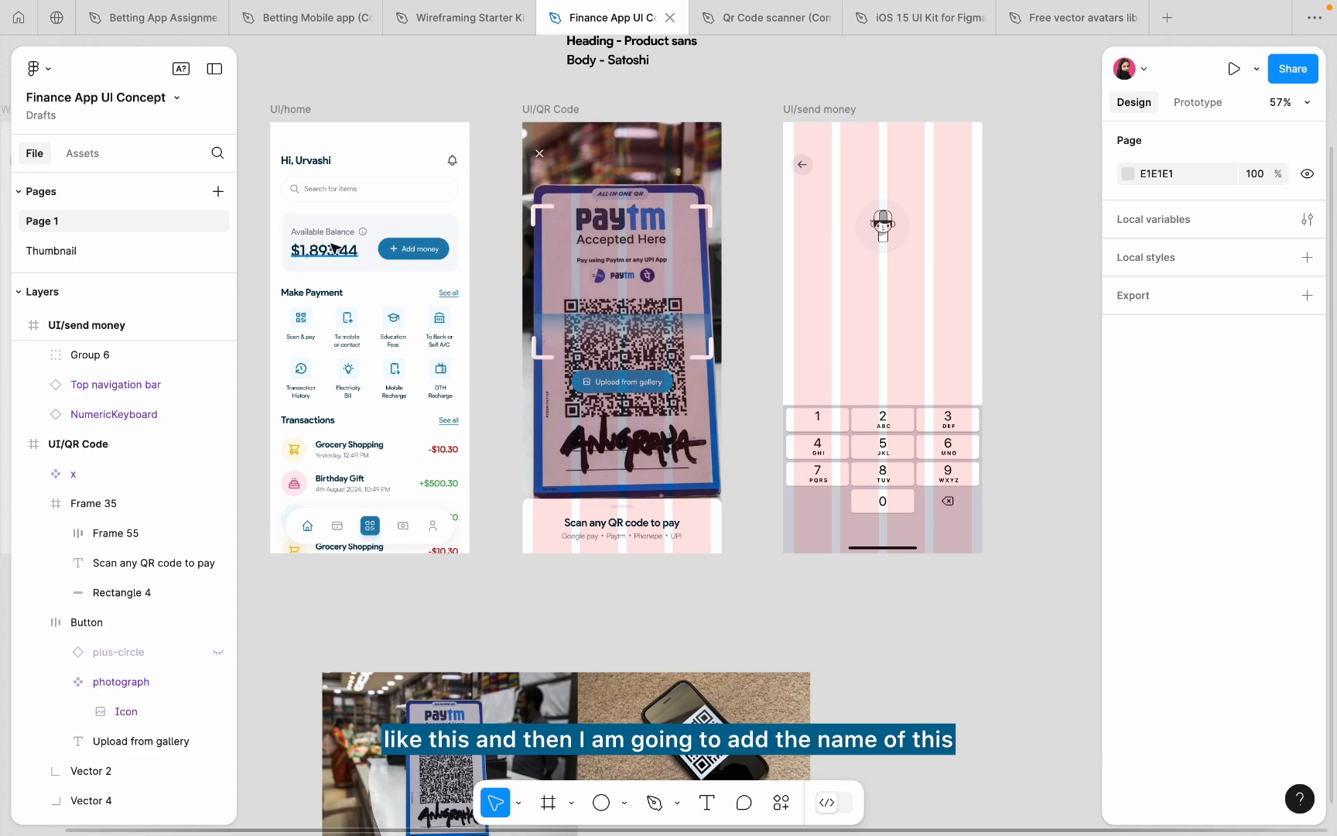
# - Copy the Make Payment heading from the home screen to below the avatar
pyautogui.click(308, 293)
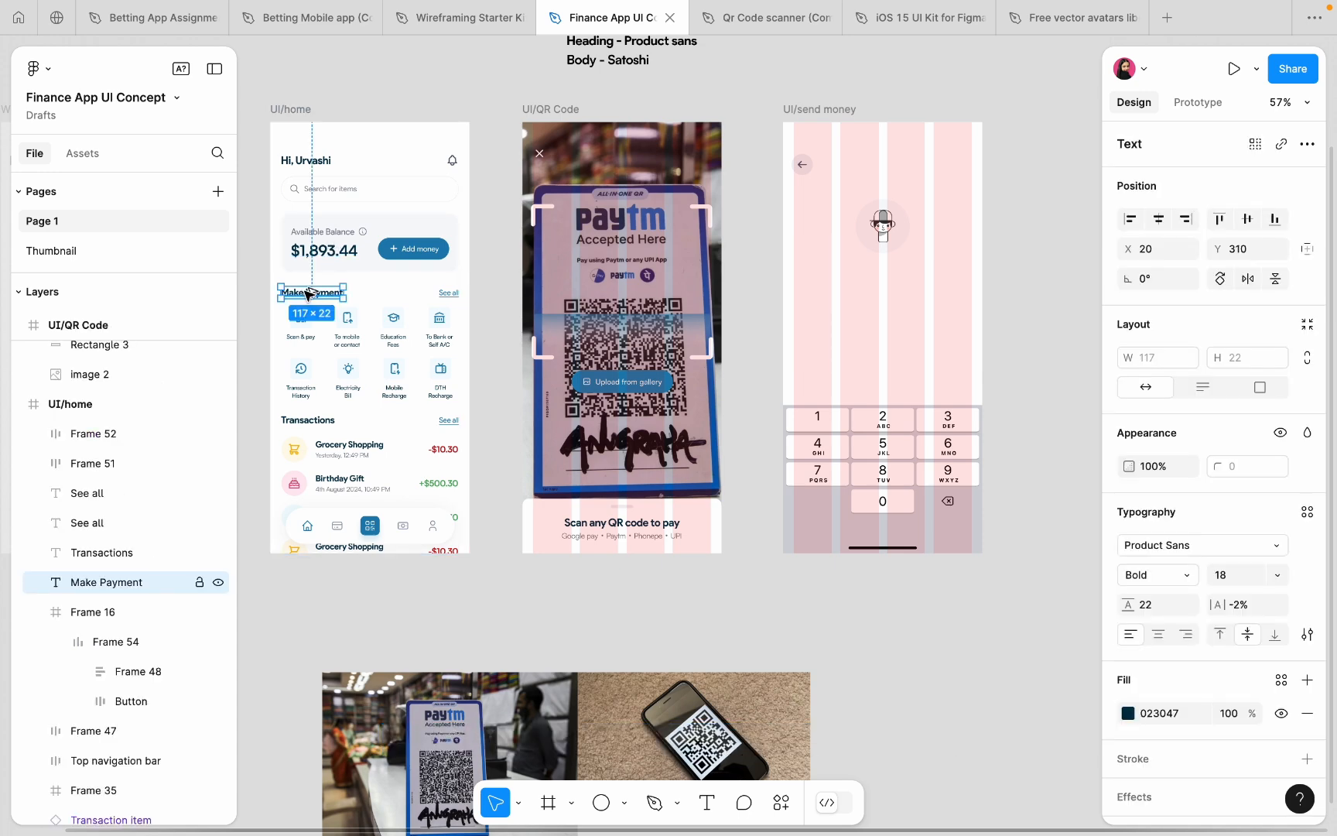
pyautogui.moveTo(308, 293); pyautogui.dragTo(882, 271)
pyautogui.scroll(5, 882, 271)
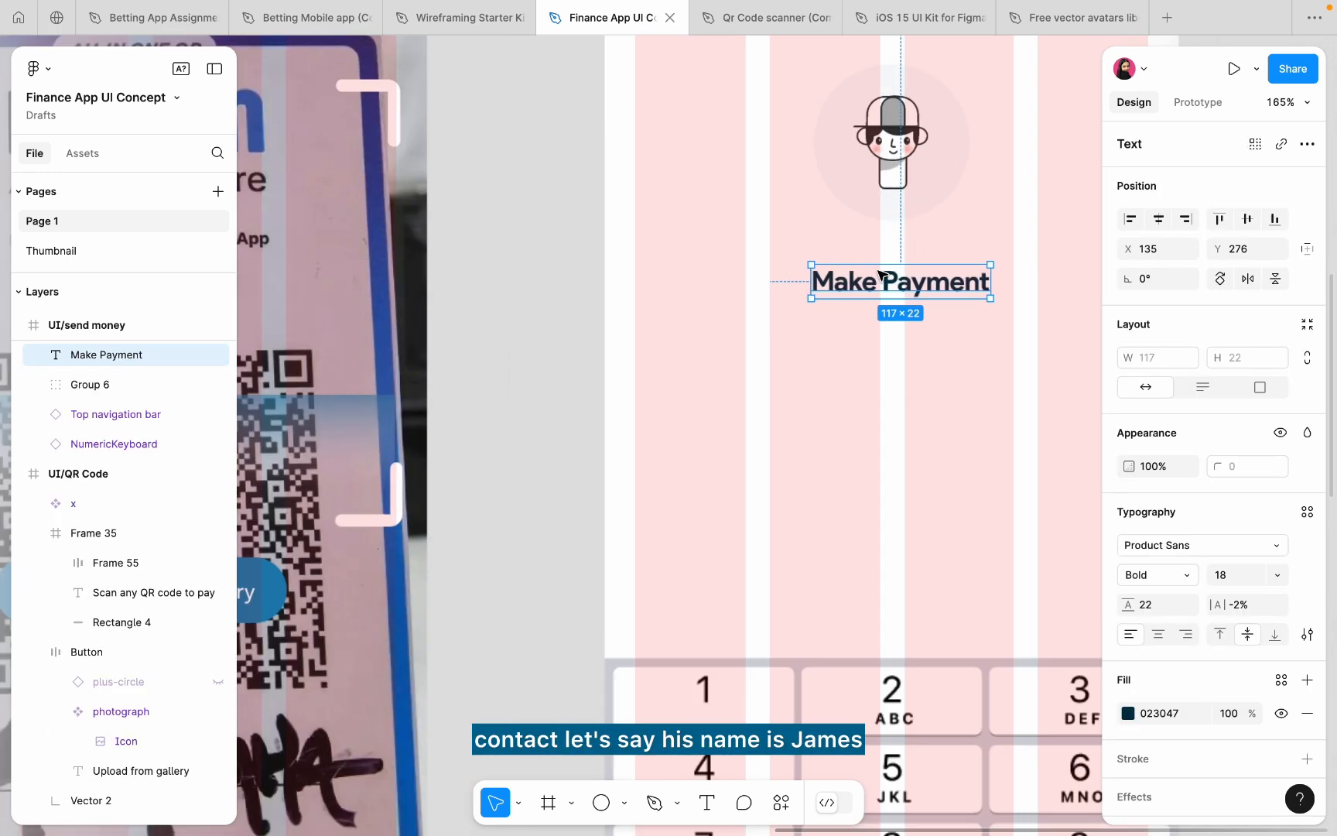
pyautogui.scroll(3, 879, 274)
# - Retype the copied heading as the contact's full name and centre it just under the avatar
pyautogui.doubleClick(716, 528)
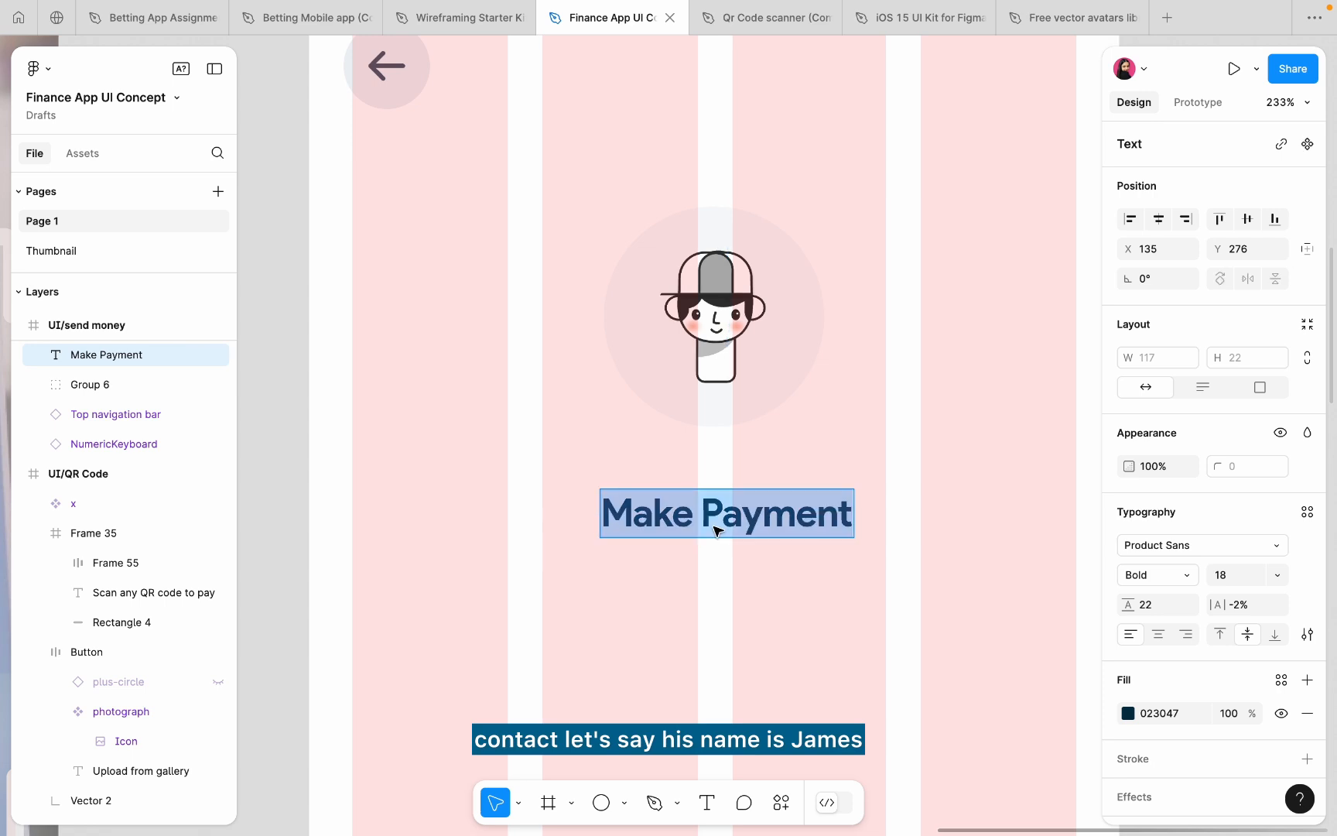
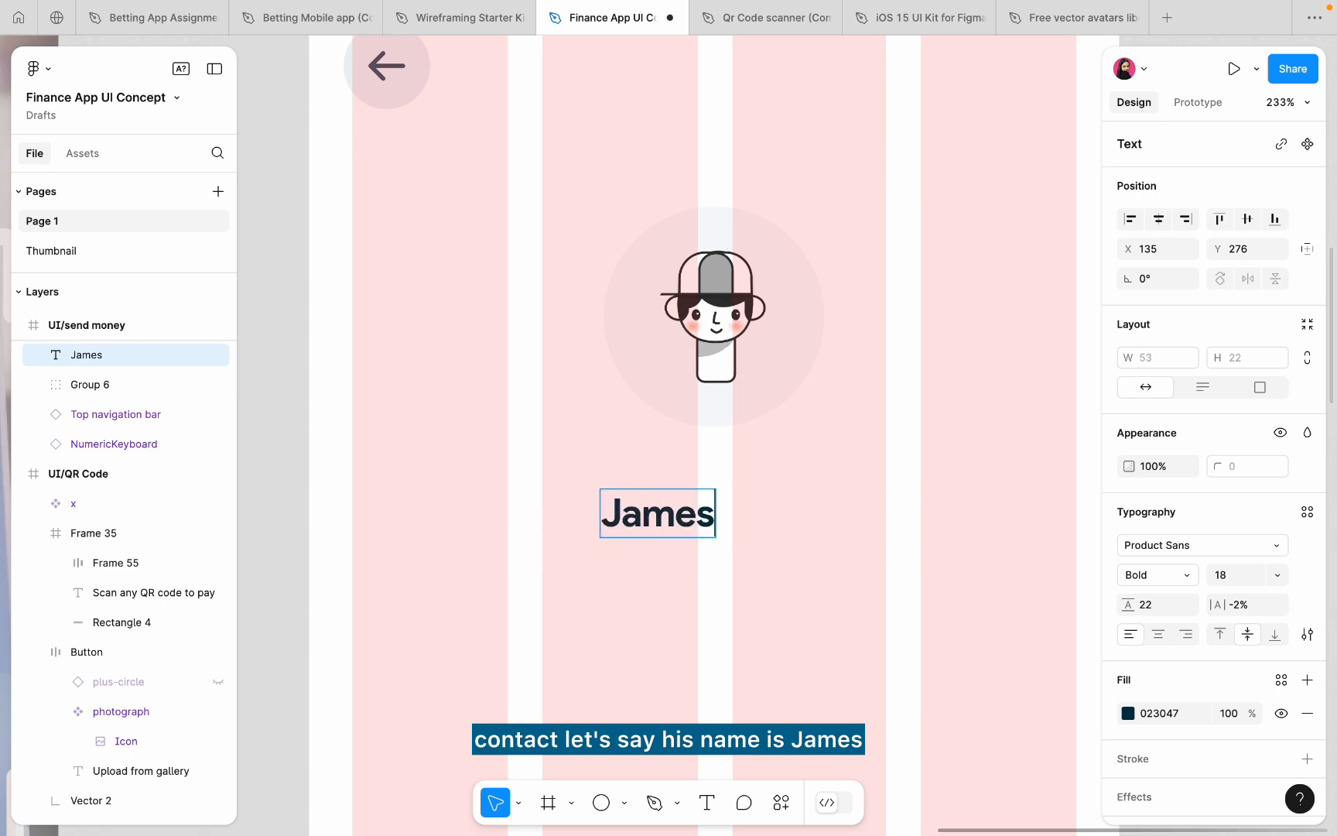
pyautogui.press('Escape')
pyautogui.doubleClick(684, 518)
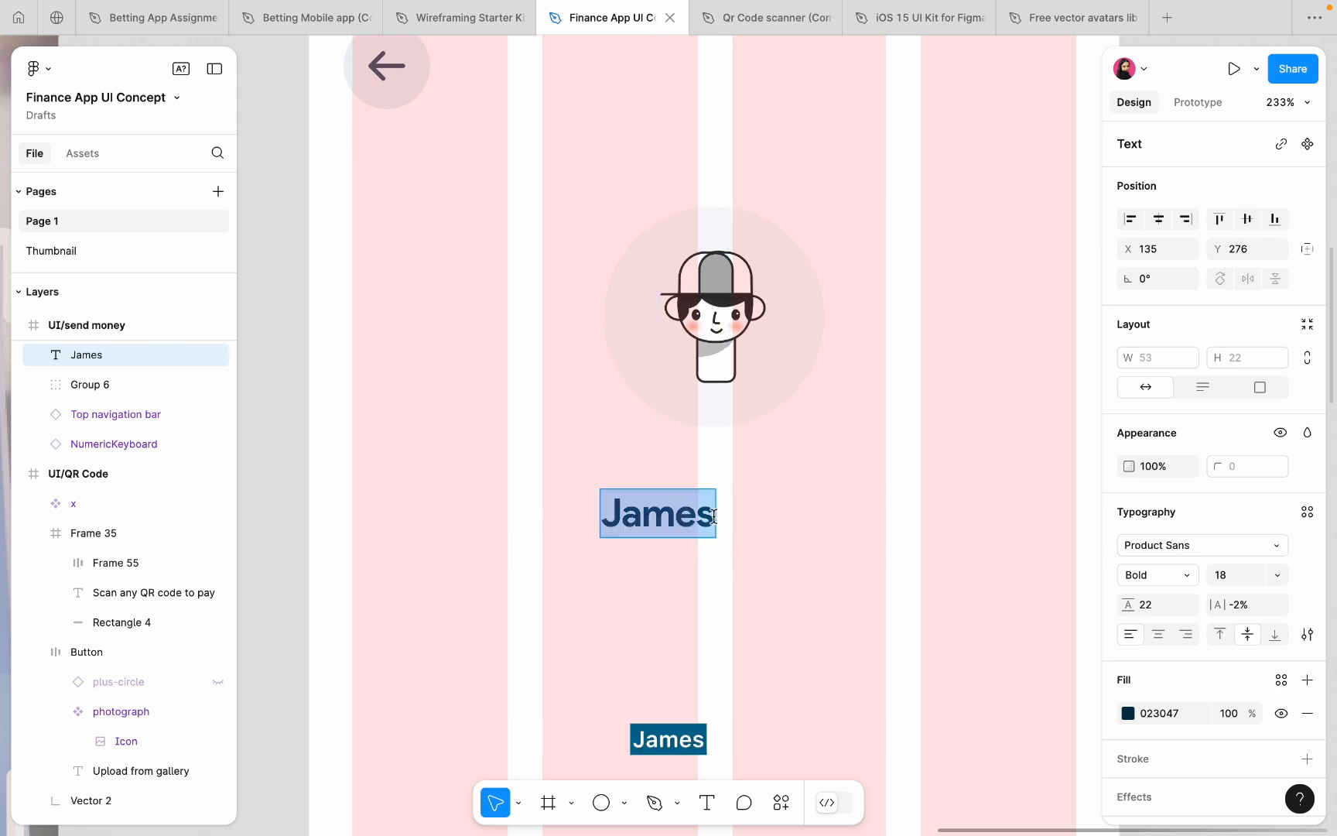
pyautogui.press('Right')
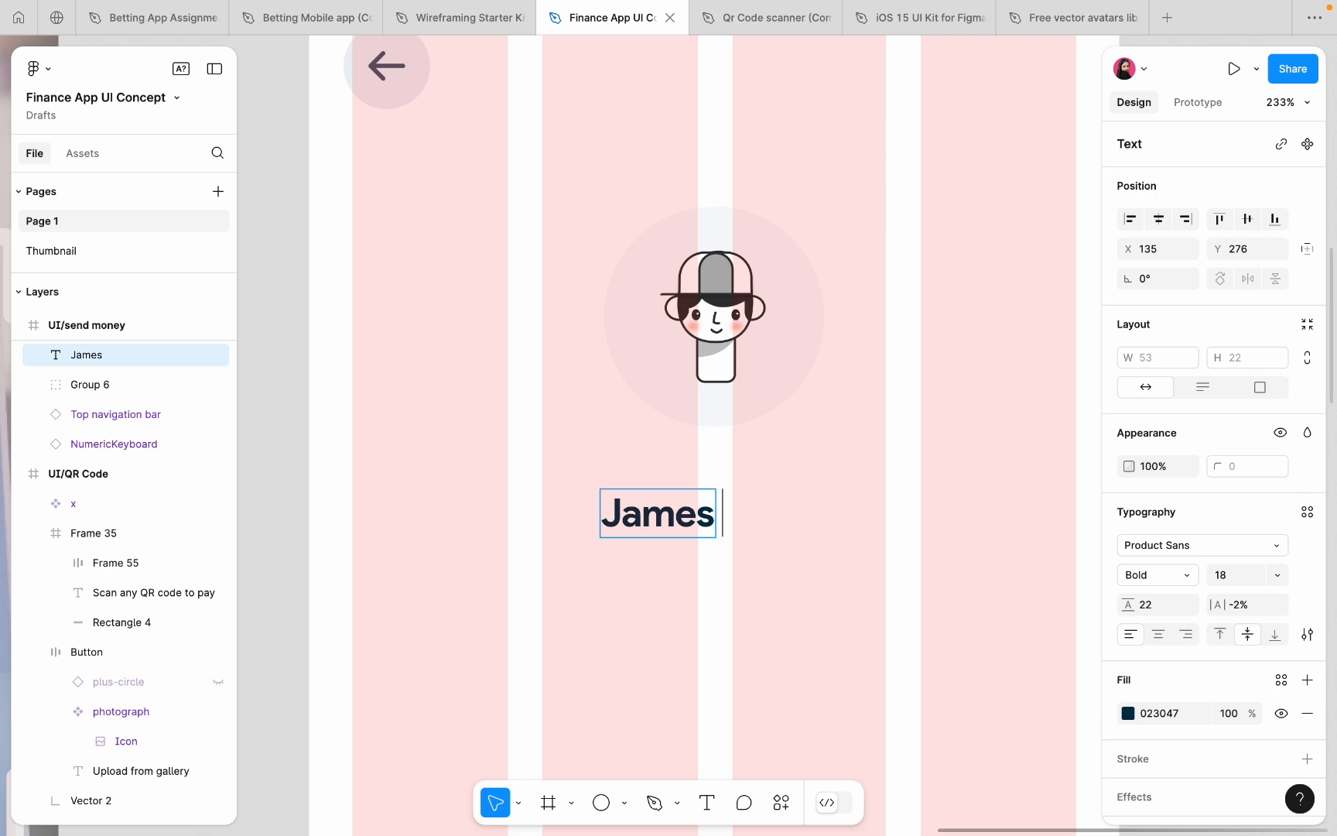
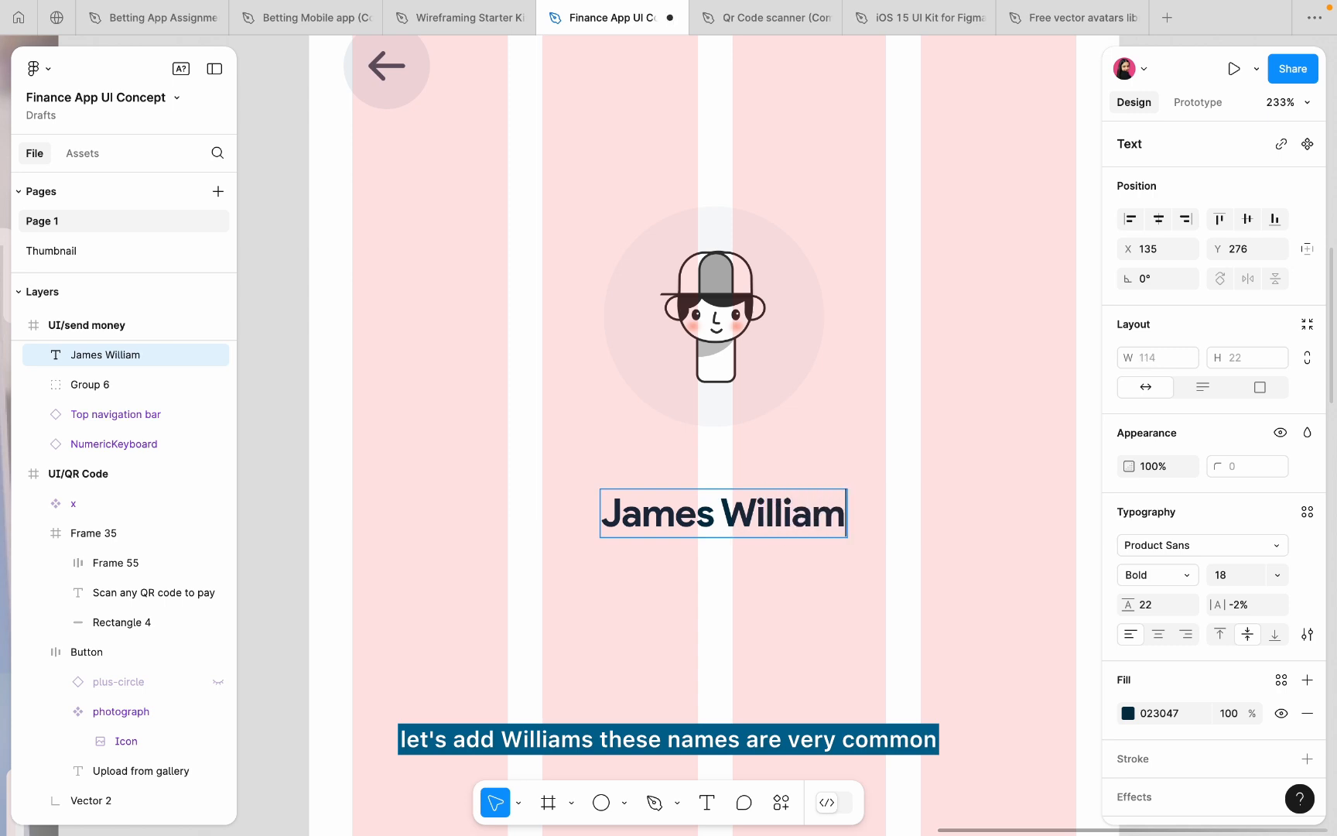
pyautogui.press('Escape')
pyautogui.click(1158, 219)
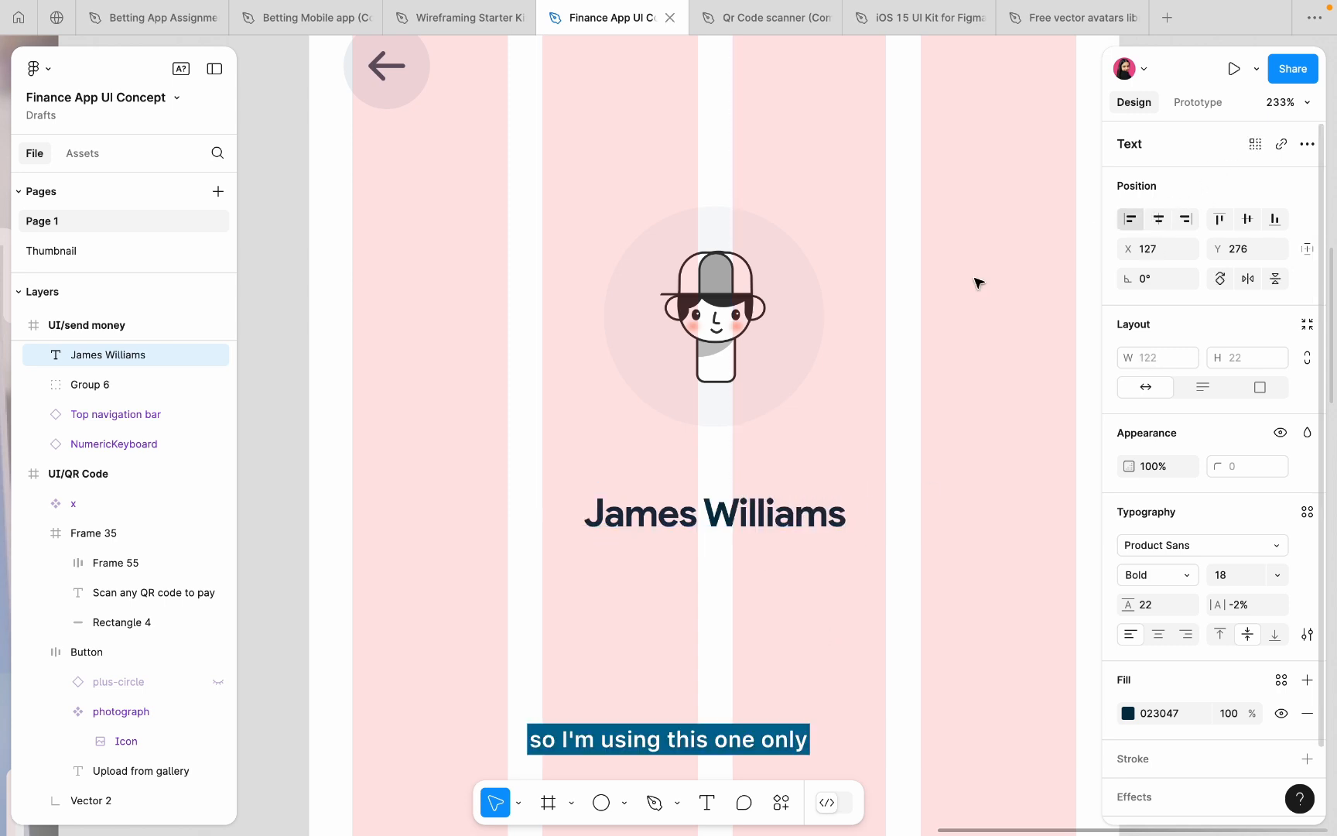
pyautogui.moveTo(780, 495); pyautogui.dragTo(780, 457)
pyautogui.press('Up')
pyautogui.press('Up')
pyautogui.press('Up')
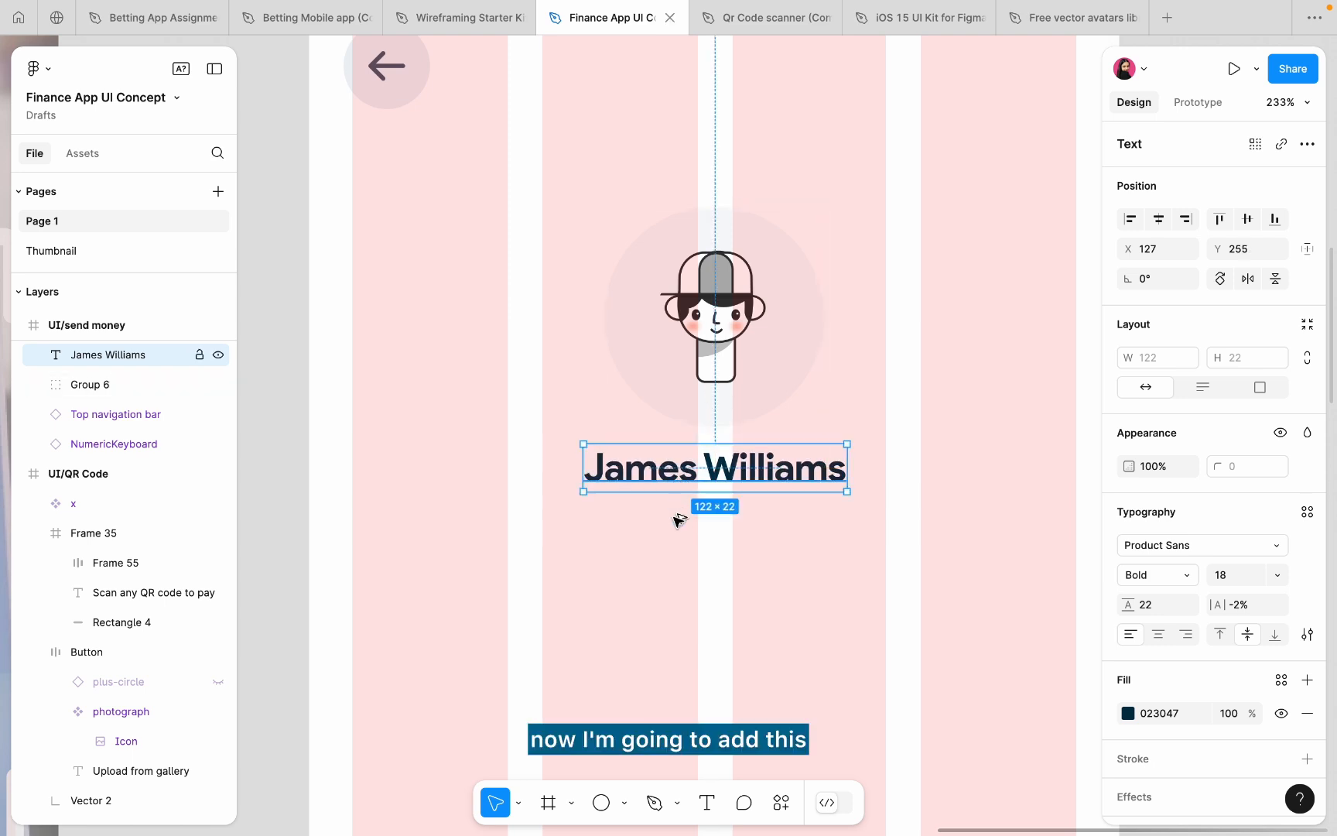
# - Duplicate the name below itself and retype it as the contact's e-mail address
pyautogui.moveTo(679, 484); pyautogui.dragTo(678, 539)
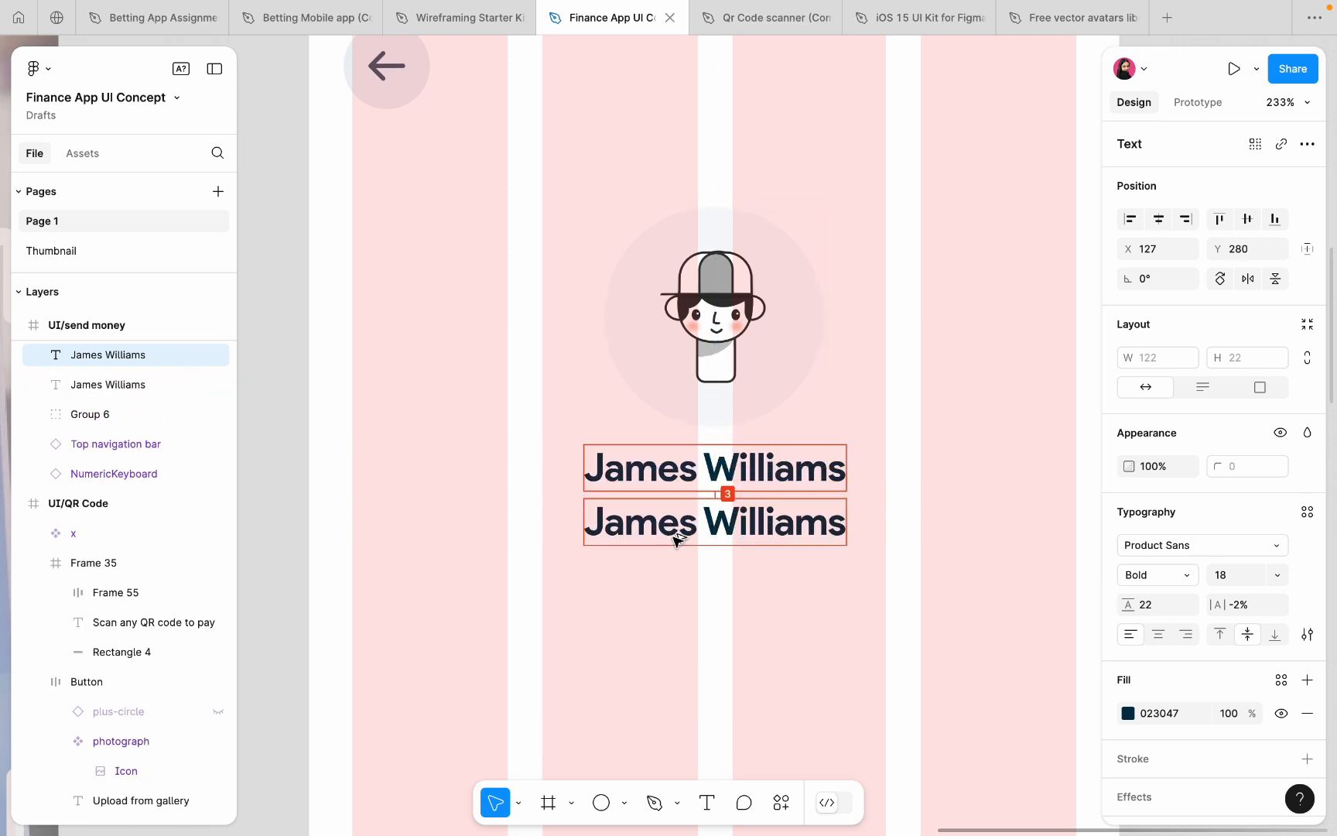
pyautogui.click(731, 530)
pyautogui.press('BackSpace')
pyautogui.press('BackSpace')
pyautogui.write('w')
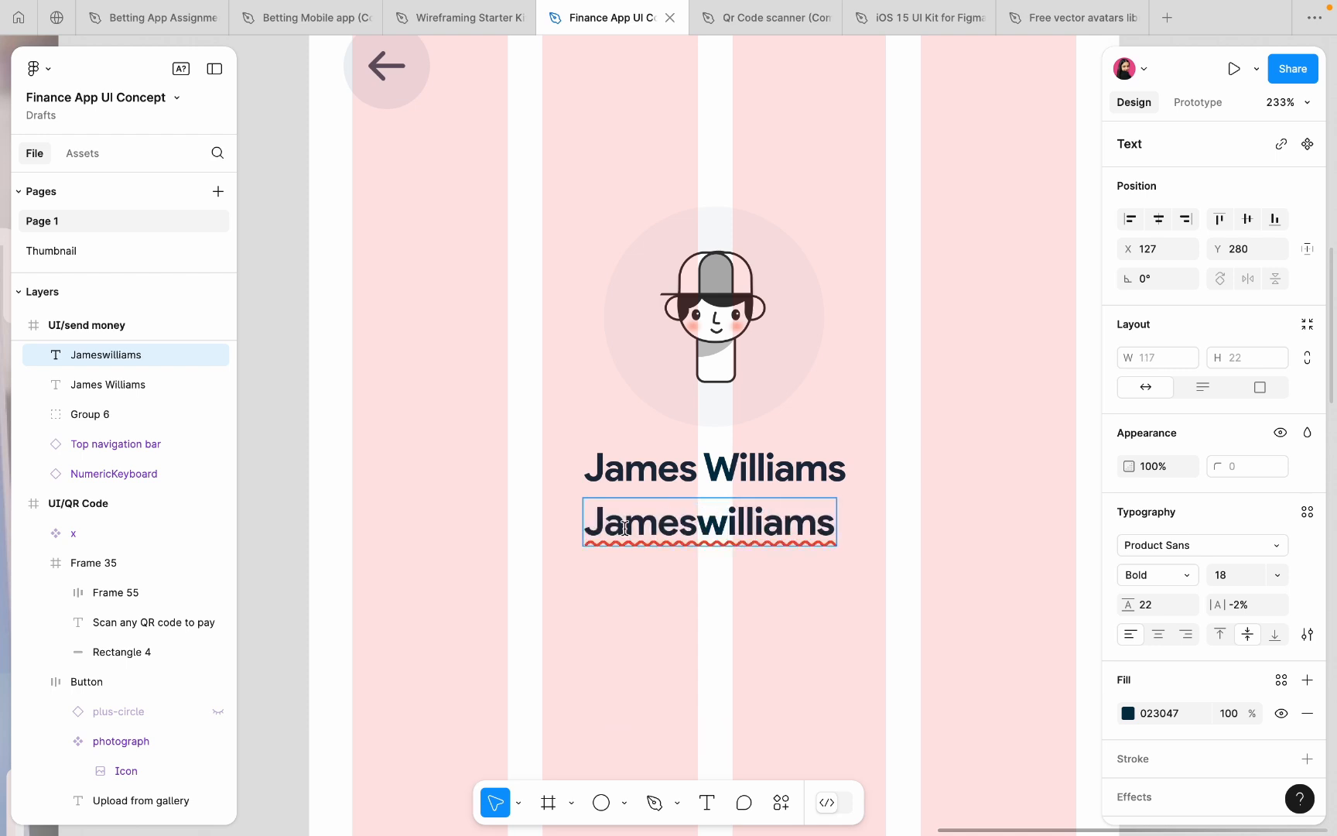
pyautogui.press('BackSpace')
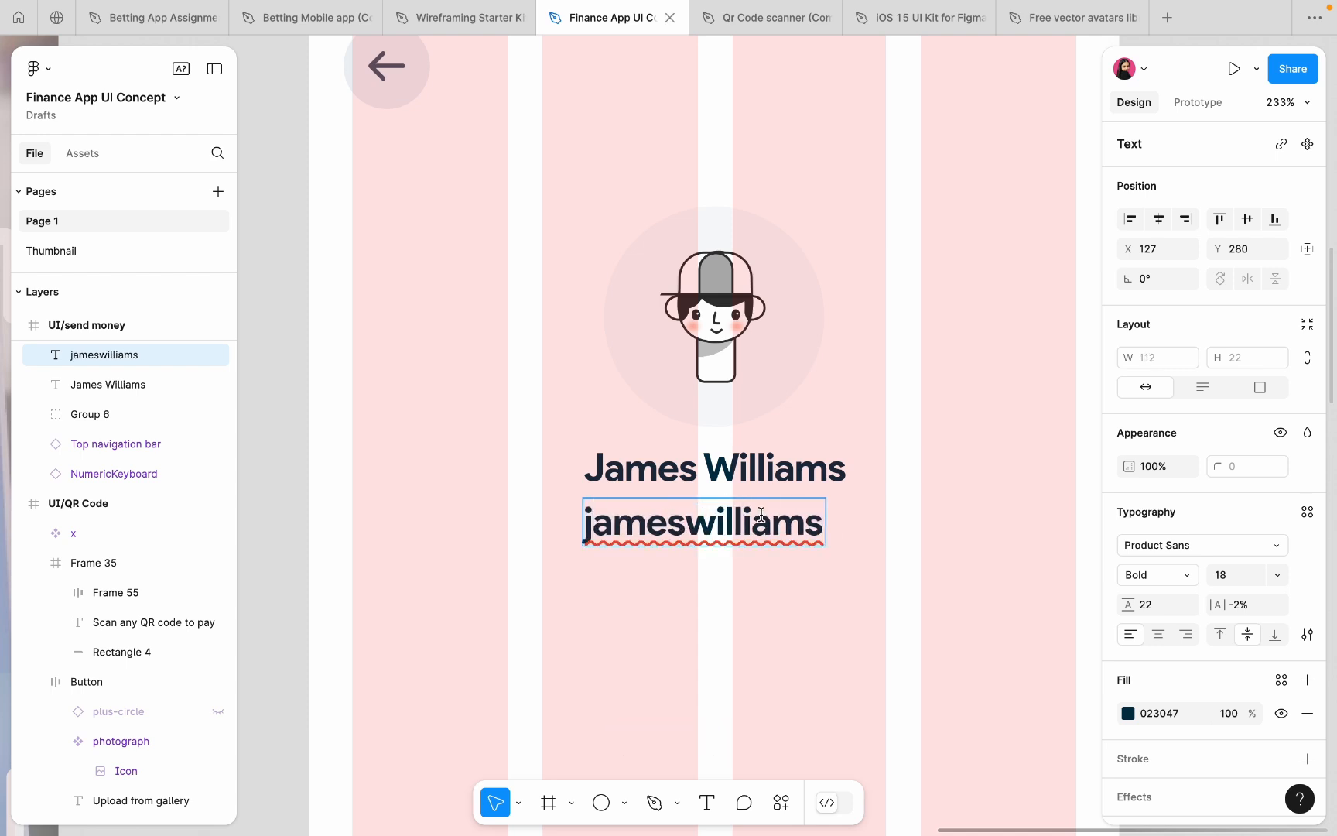
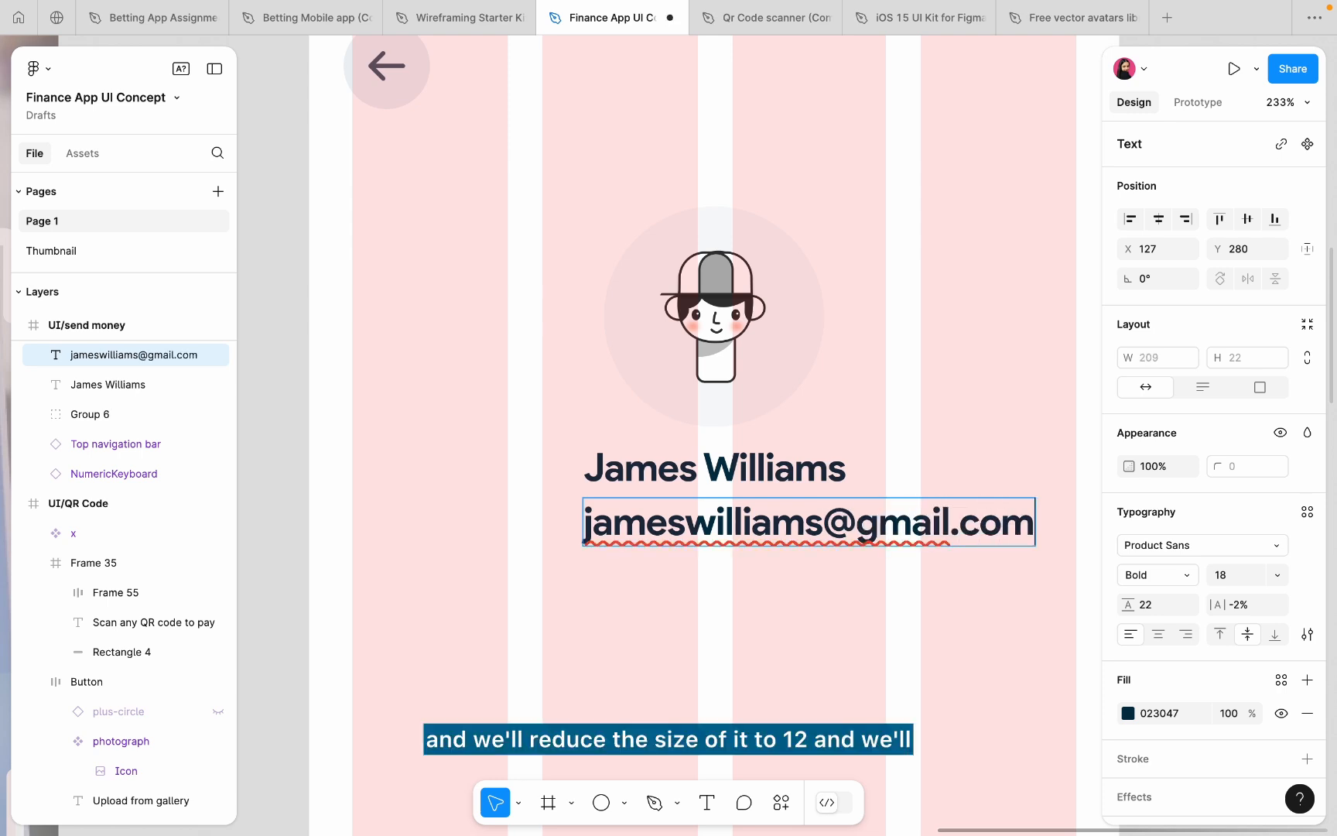
pyautogui.press('Escape')
# - Make the e-mail text 12 pt Regular with Auto line height, tucked under the name
pyautogui.click(1240, 582)
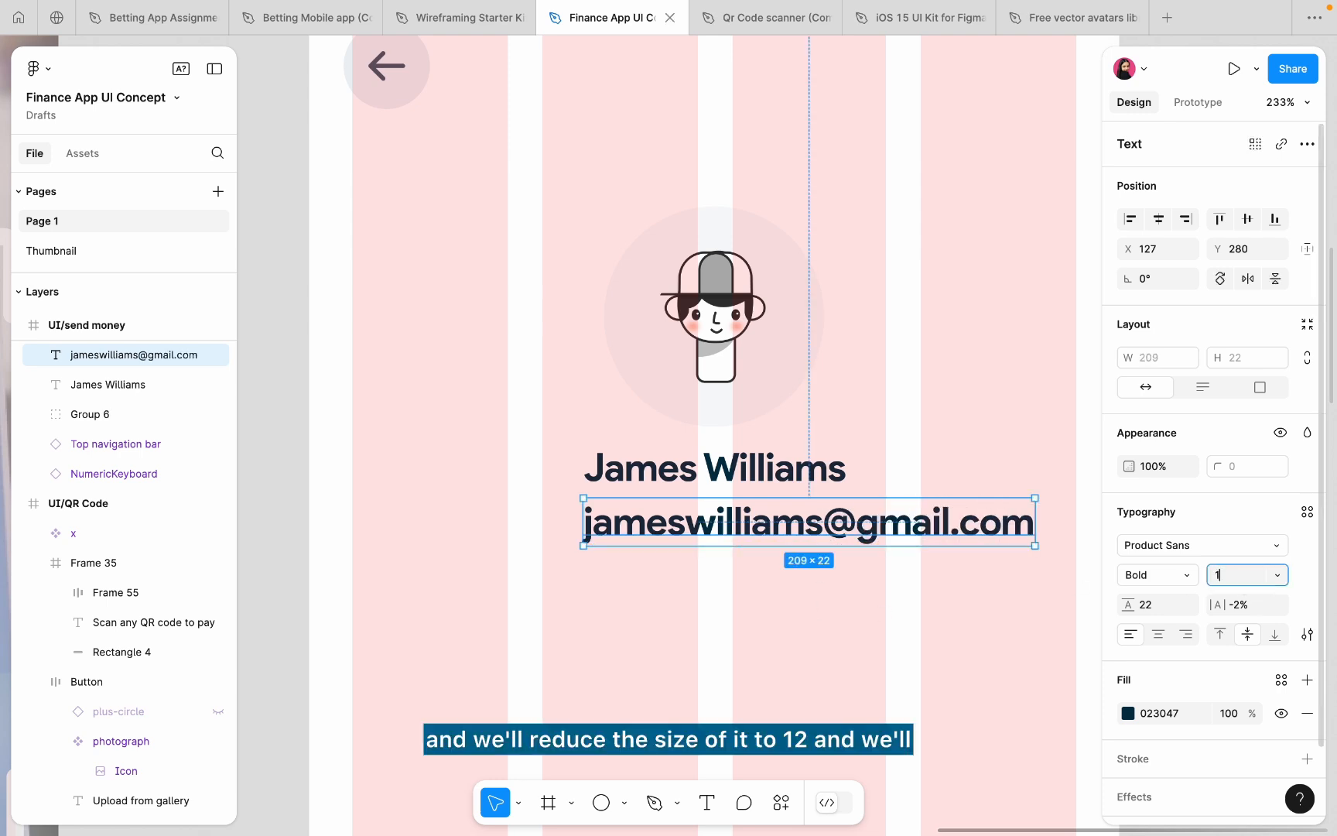
pyautogui.write('2')
pyautogui.press('Return')
pyautogui.click(1160, 603)
pyautogui.write('a')
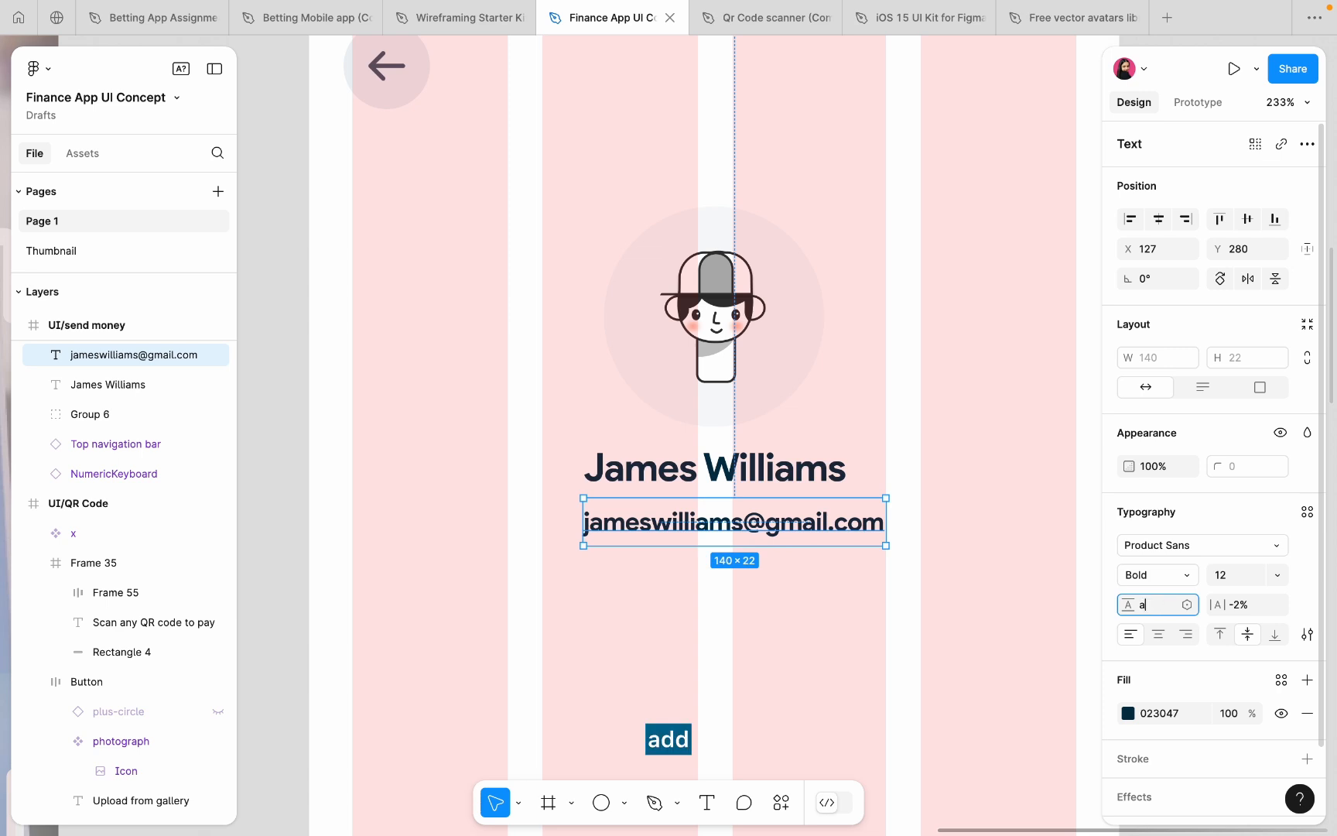
pyautogui.write('uto')
pyautogui.press('Return')
pyautogui.click(1159, 577)
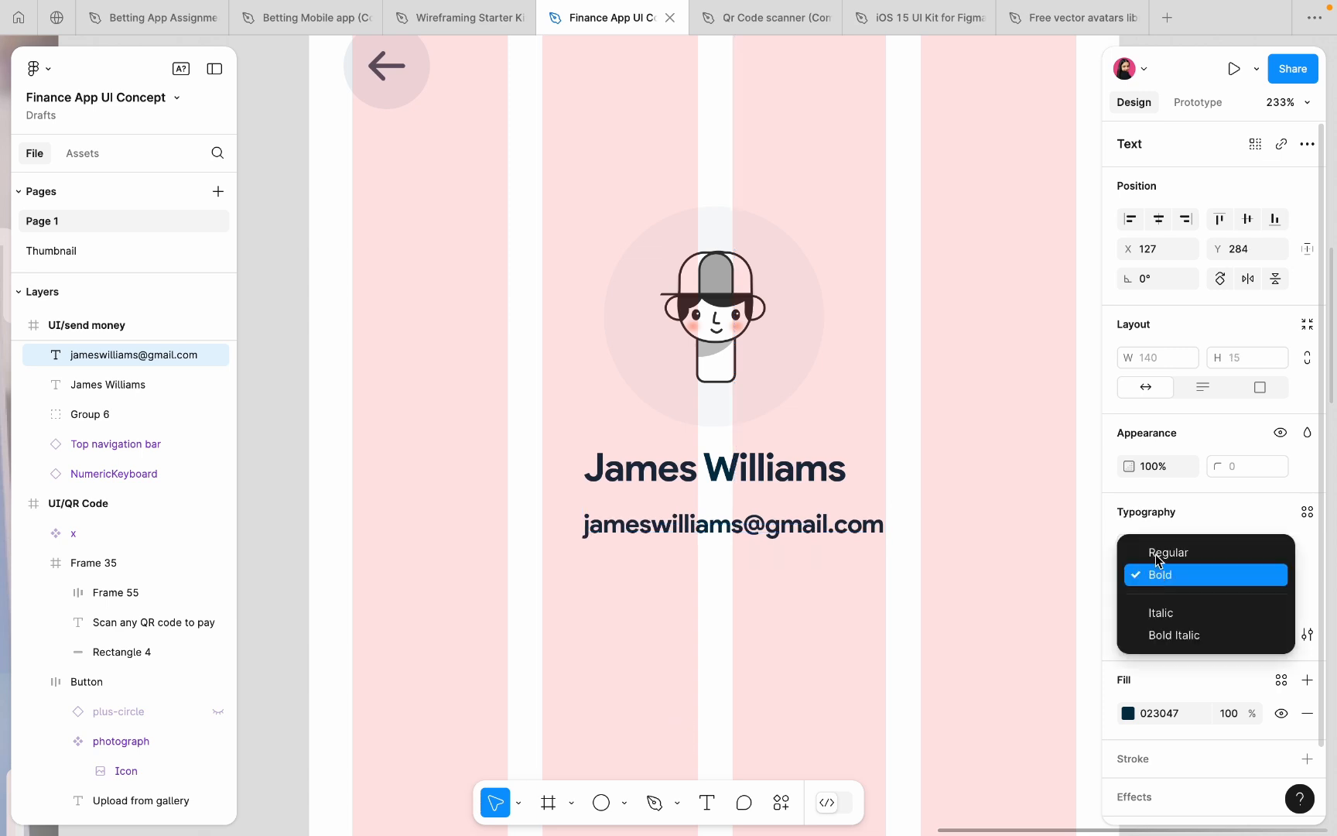
pyautogui.click(1160, 553)
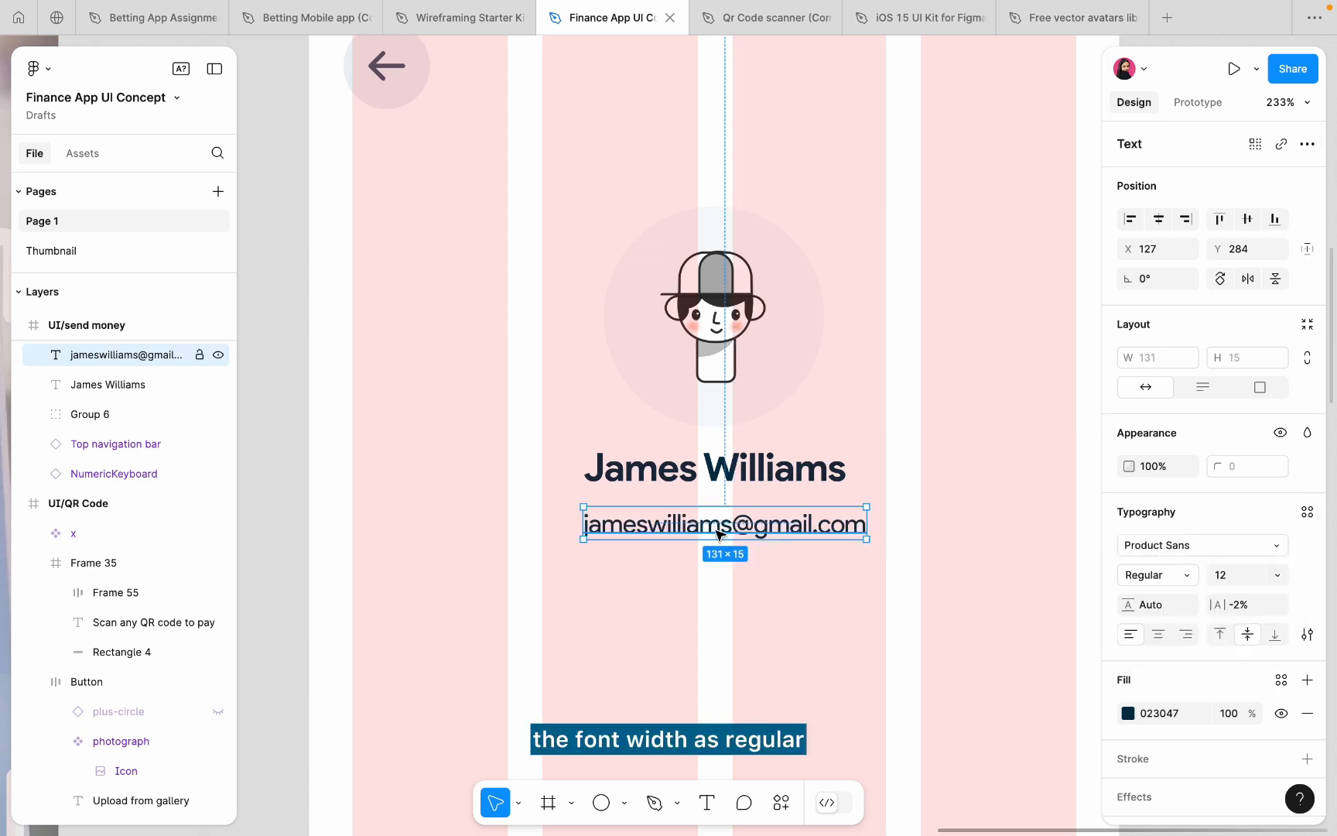
pyautogui.moveTo(718, 534); pyautogui.dragTo(706, 520)
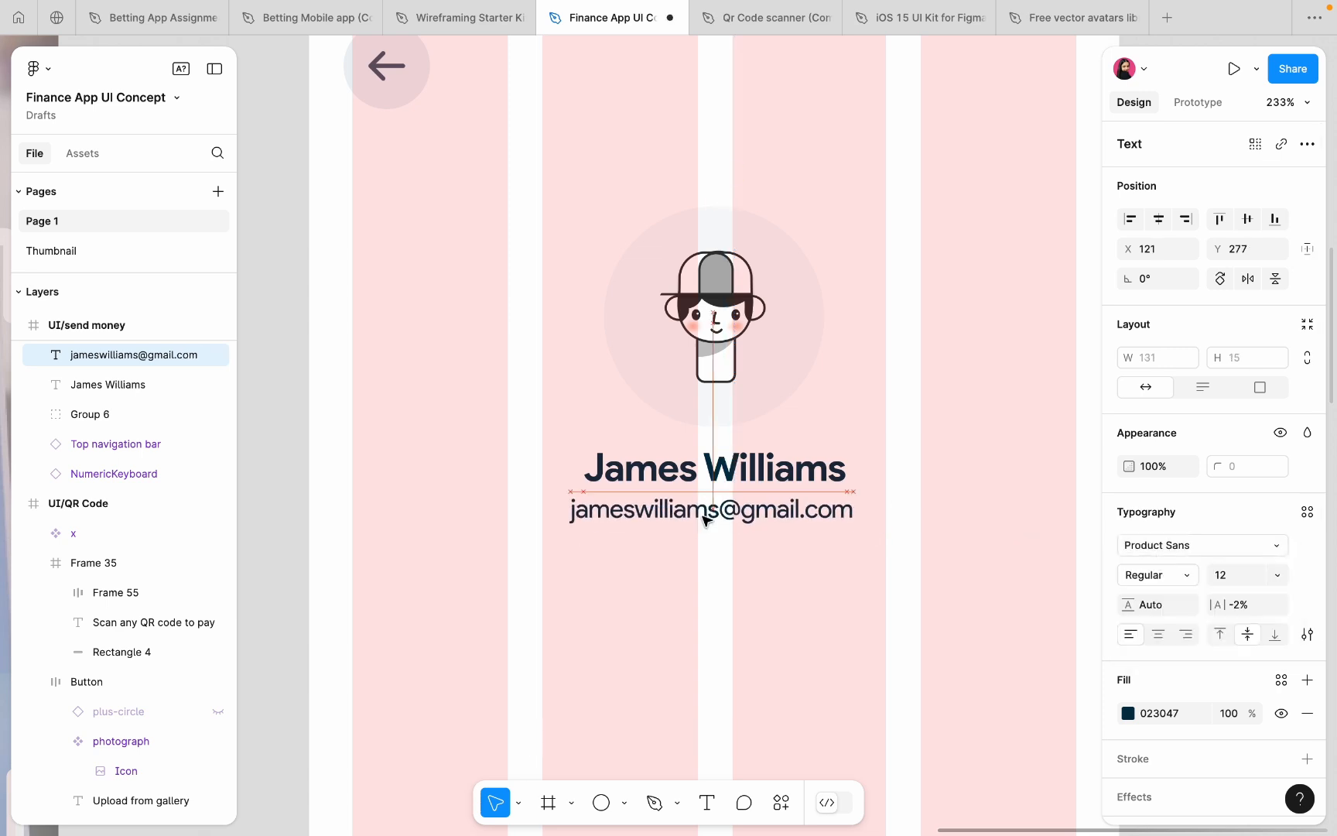
pyautogui.click(678, 558)
pyautogui.scroll(-5, 678, 558)
pyautogui.scroll(-2, 678, 559)
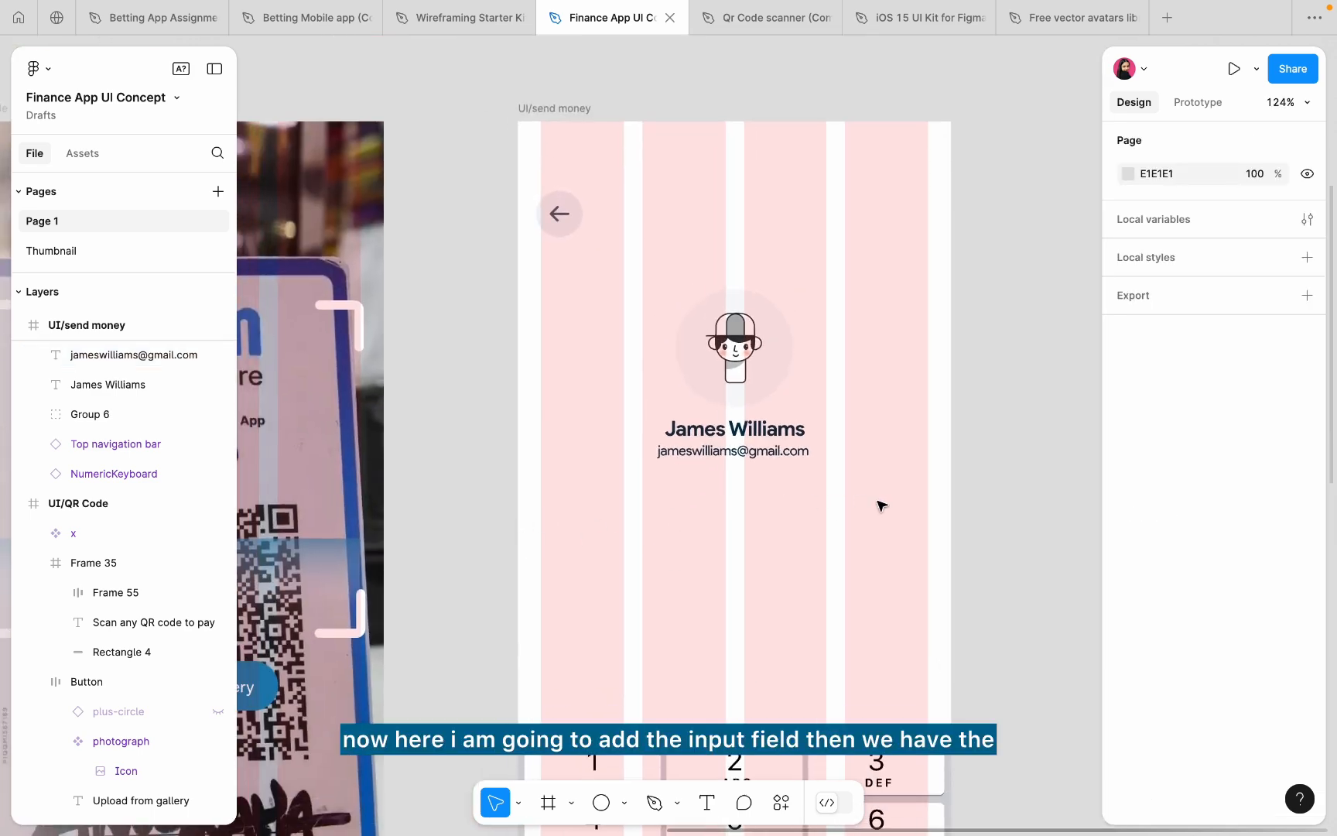
# - Copy the home screen's Add money button onto the send money screen and hide its plus icon
pyautogui.scroll(-2, 911, 521)
pyautogui.scroll(-5, 911, 522)
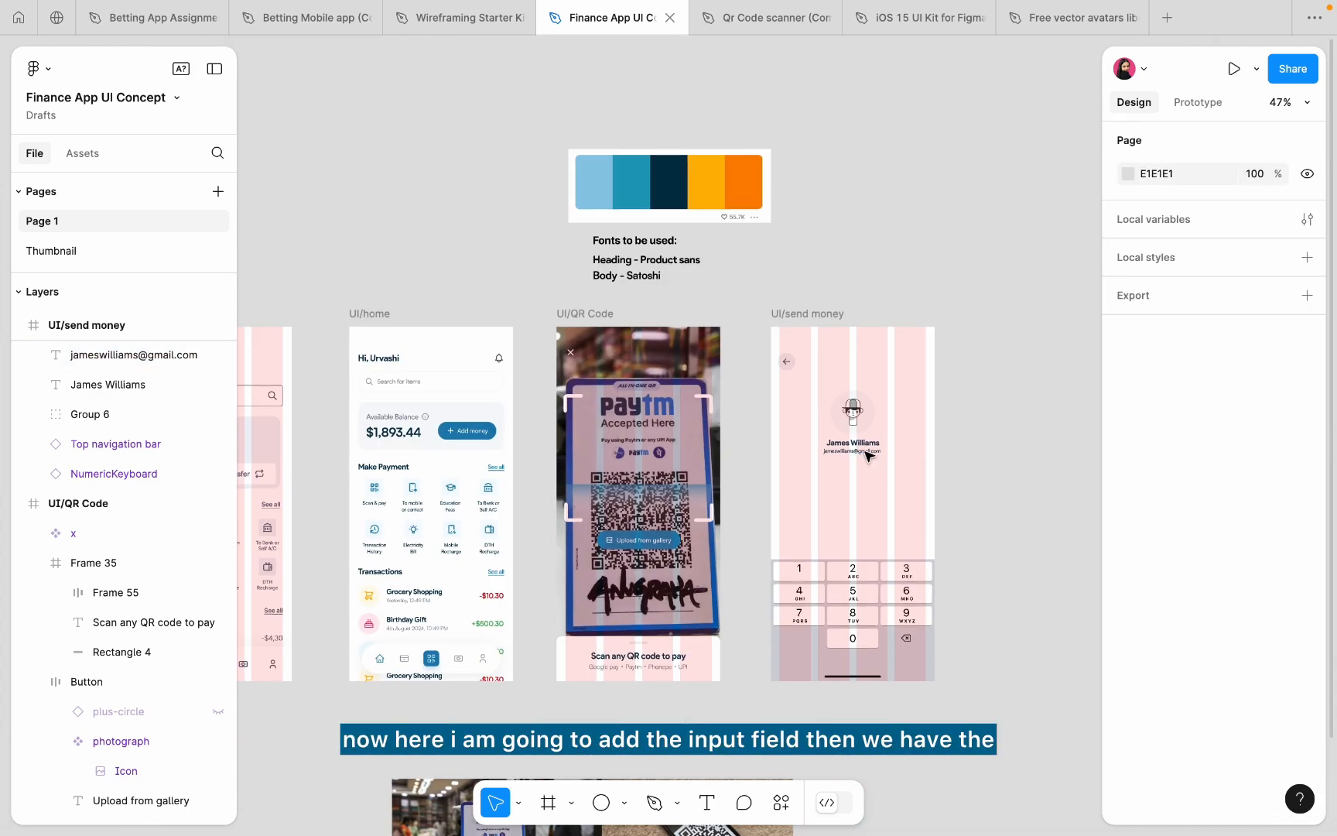
pyautogui.scroll(4, 866, 455)
pyautogui.scroll(-4, 866, 455)
pyautogui.click(532, 315)
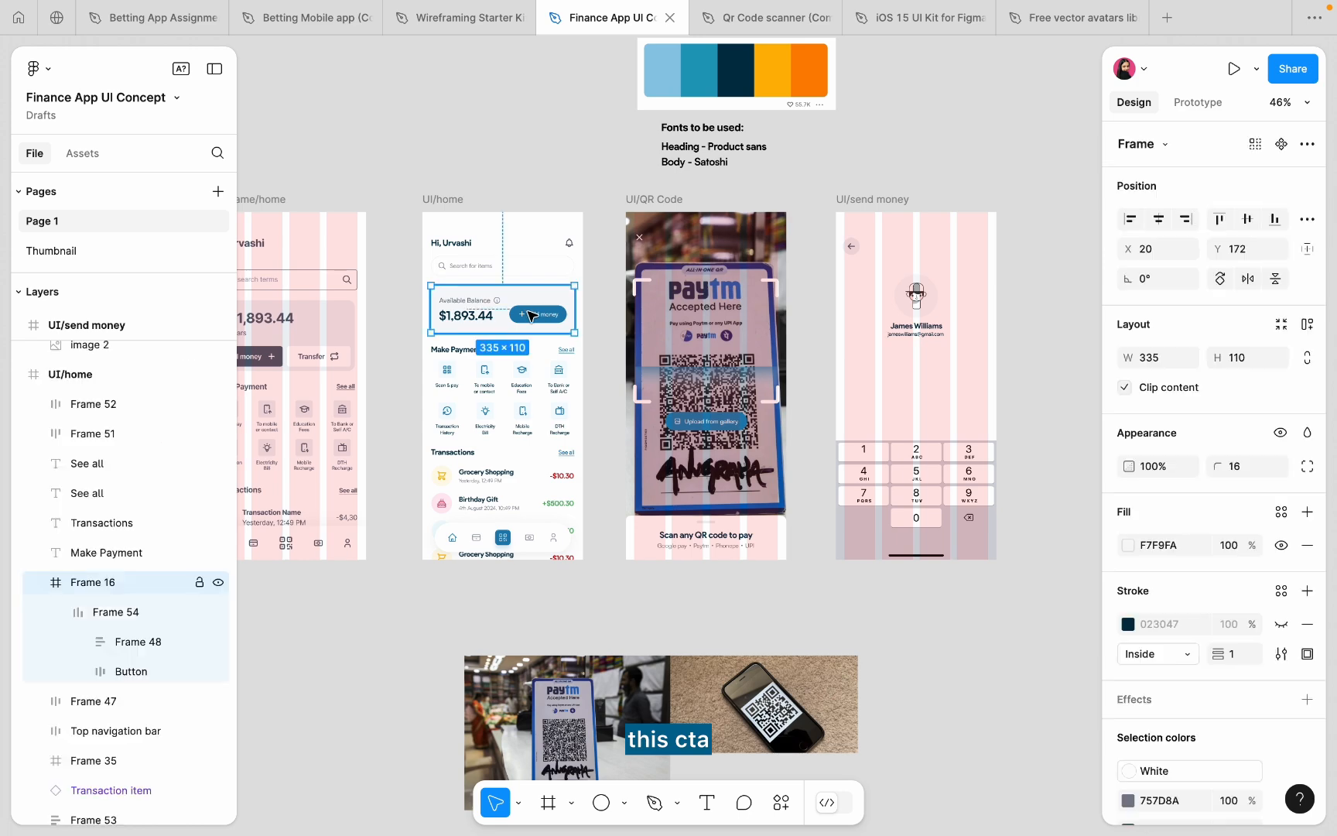
pyautogui.doubleClick(531, 315)
pyautogui.moveTo(531, 315); pyautogui.dragTo(866, 396)
pyautogui.scroll(5, 886, 389)
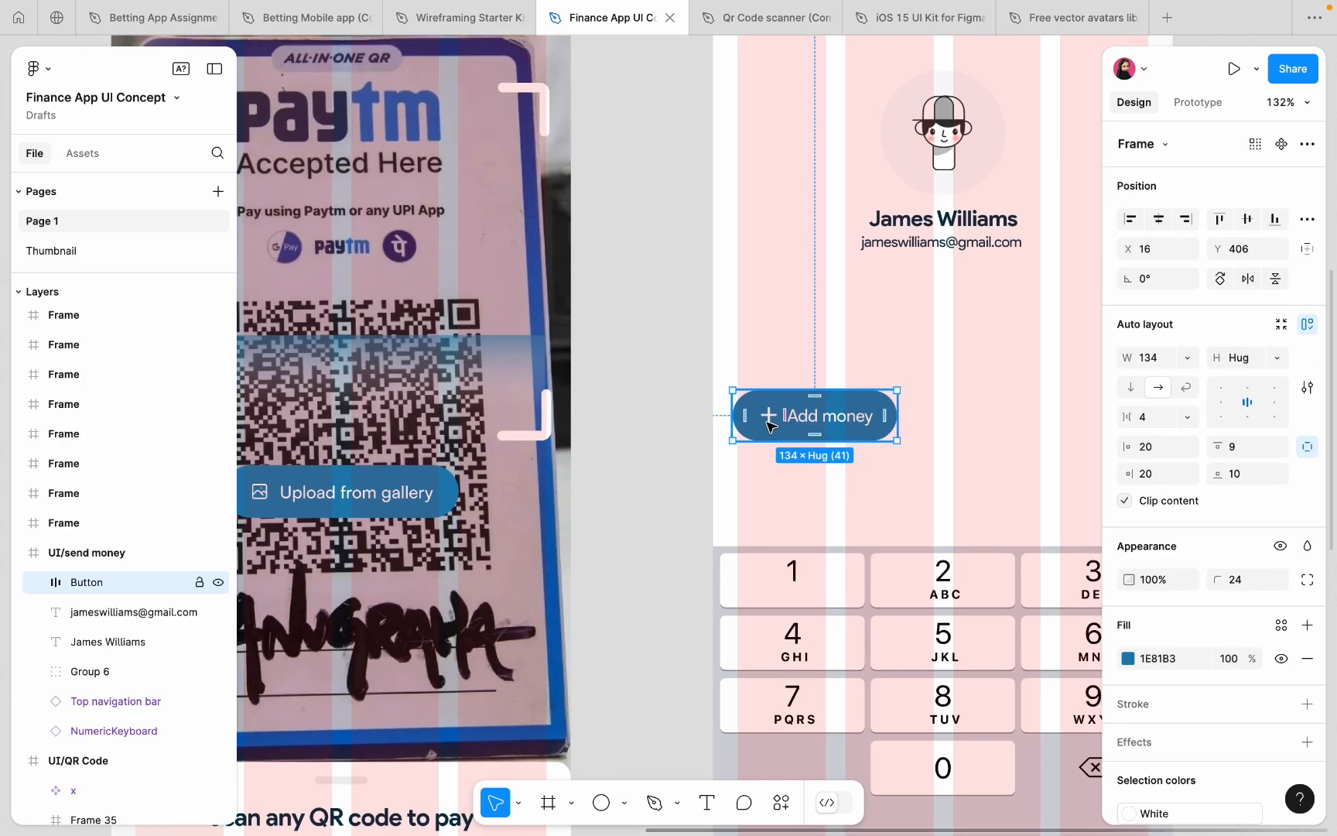
pyautogui.doubleClick(769, 418)
pyautogui.press('super+shift+h')
# - Place the button above the keypad and stretch it to the full 335 width
pyautogui.click(792, 422)
pyautogui.hscroll(3, 797, 513)
pyautogui.moveTo(793, 424); pyautogui.dragTo(1003, 480)
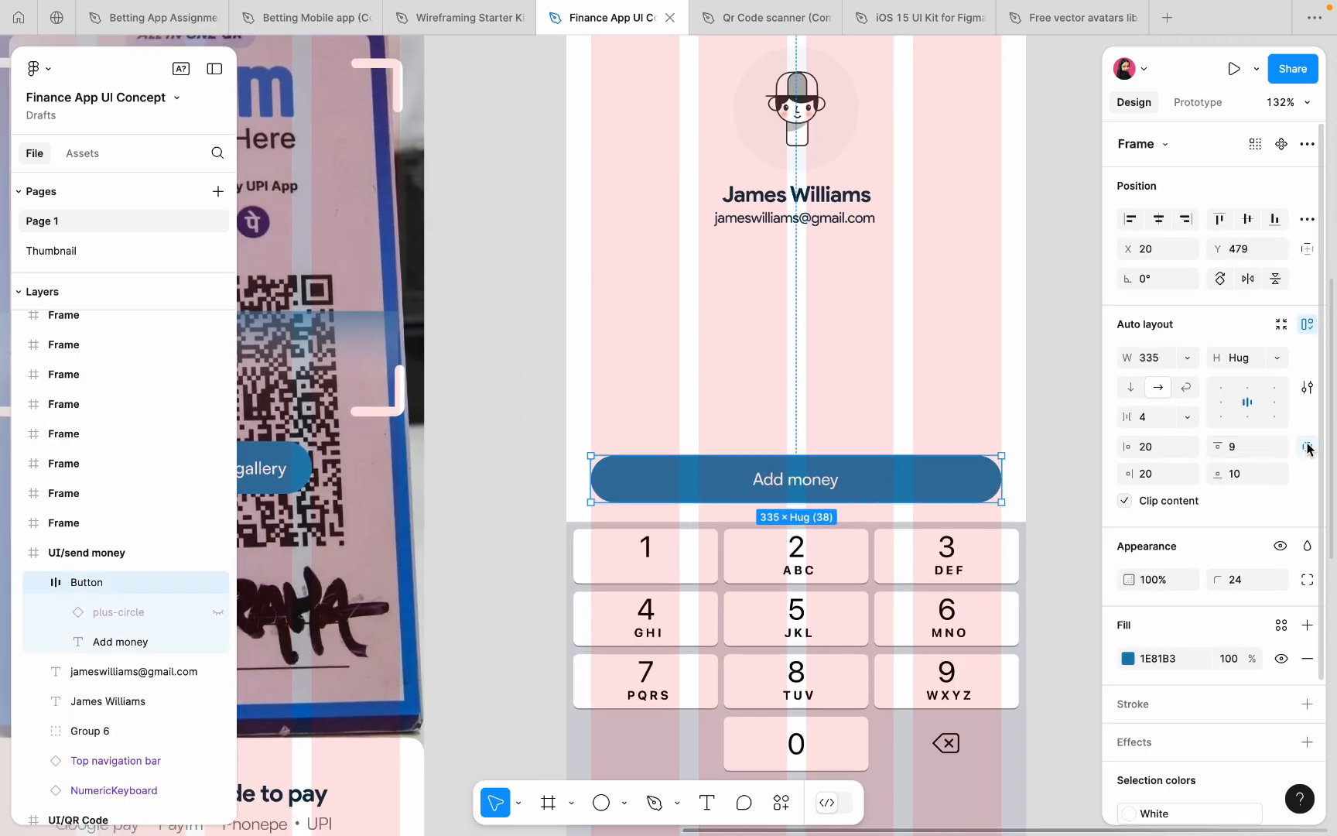
pyautogui.click(1307, 448)
pyautogui.click(1249, 448)
pyautogui.write('14')
pyautogui.press('Return')
pyautogui.moveTo(848, 492); pyautogui.dragTo(848, 478)
# - Change the button label to 'Pay now' in 16 Bold
pyautogui.doubleClick(819, 471)
pyautogui.write('Pay now')
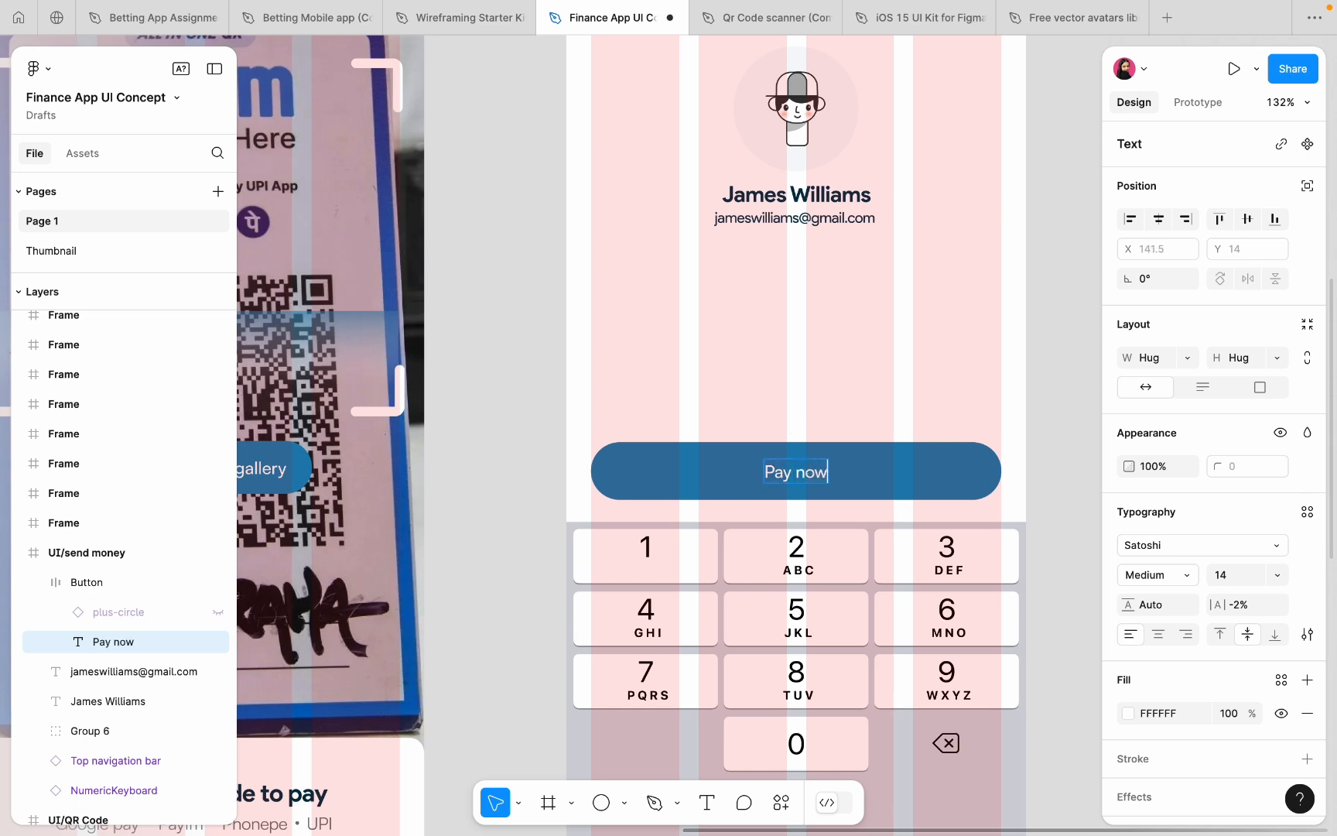
pyautogui.press('Escape')
pyautogui.click(1238, 575)
pyautogui.write('16')
pyautogui.click(1166, 575)
pyautogui.click(1172, 596)
# - Set the button's vertical padding to 12
pyautogui.click(944, 471)
pyautogui.click(1241, 452)
pyautogui.write('12')
pyautogui.click(844, 429)
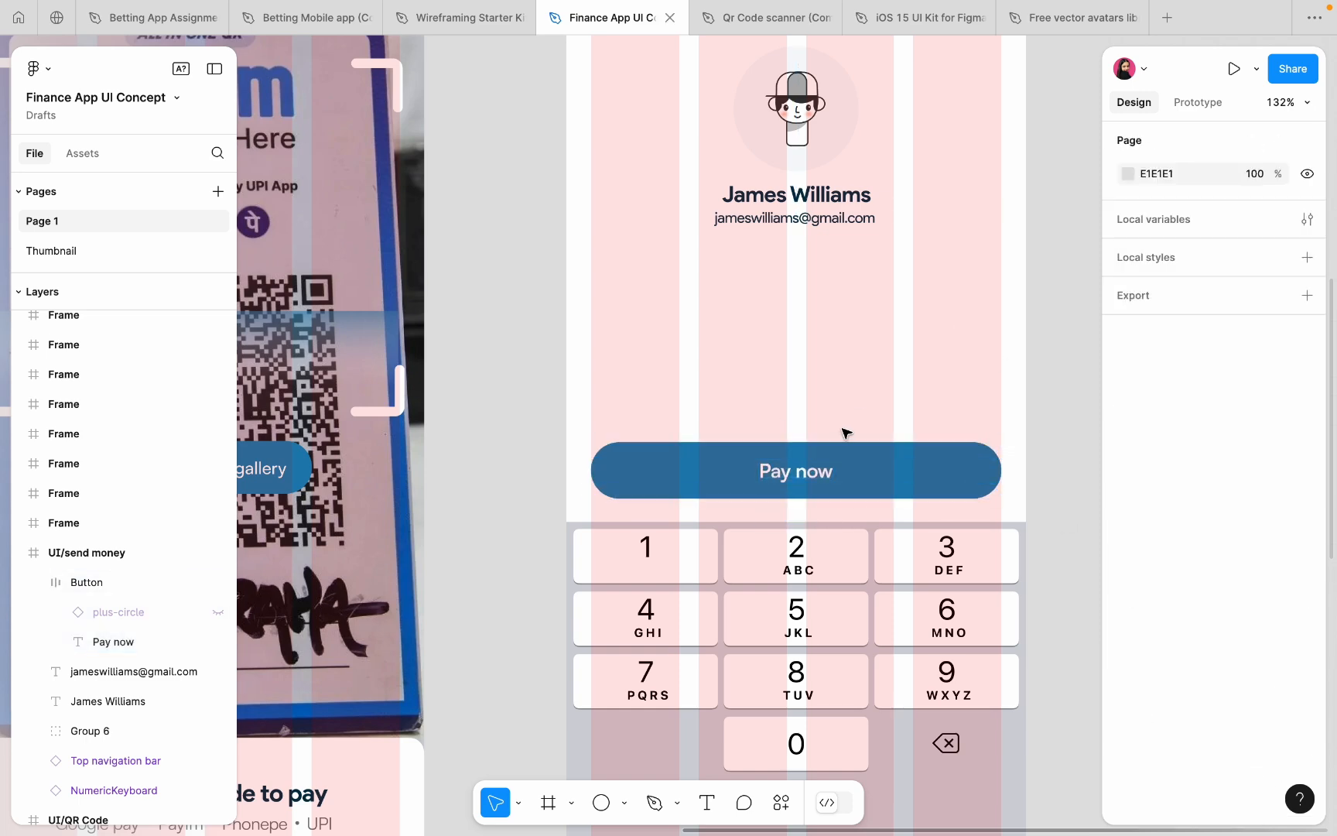
pyautogui.click(805, 469)
pyautogui.click(808, 372)
# - Draw a trial straight line under the profile e-mail, delete it, and switch to the Frame tool
pyautogui.scroll(-4, 809, 373)
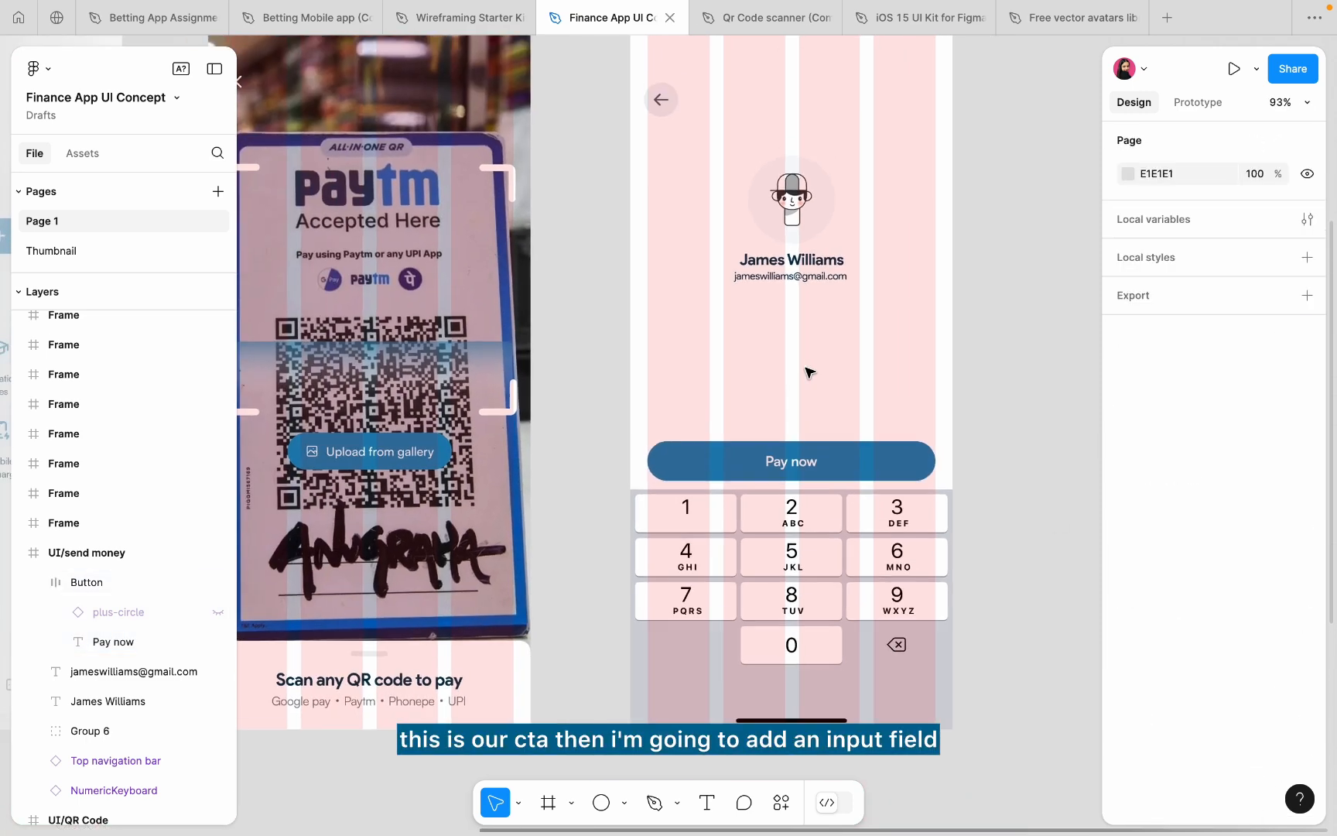
pyautogui.scroll(4, 712, 342)
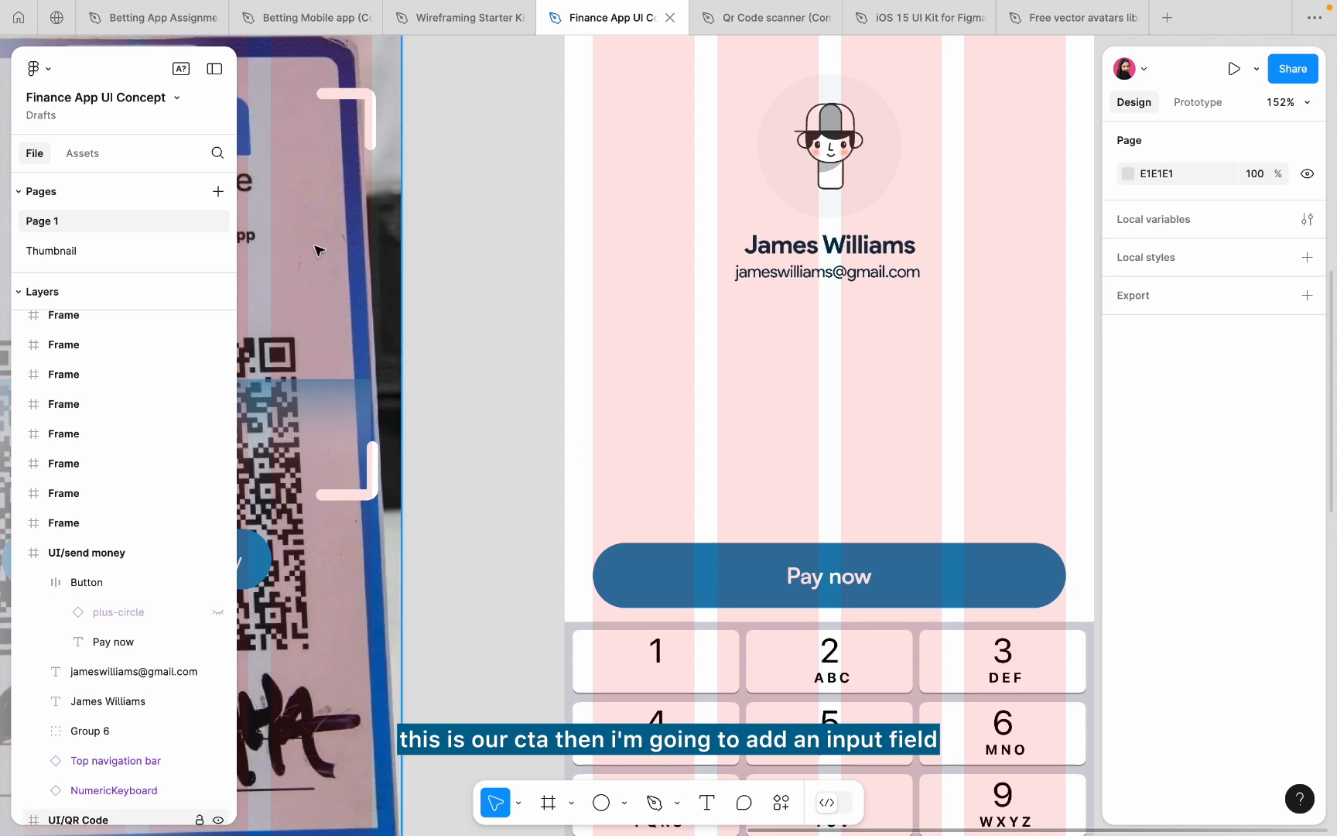
pyautogui.click(652, 802)
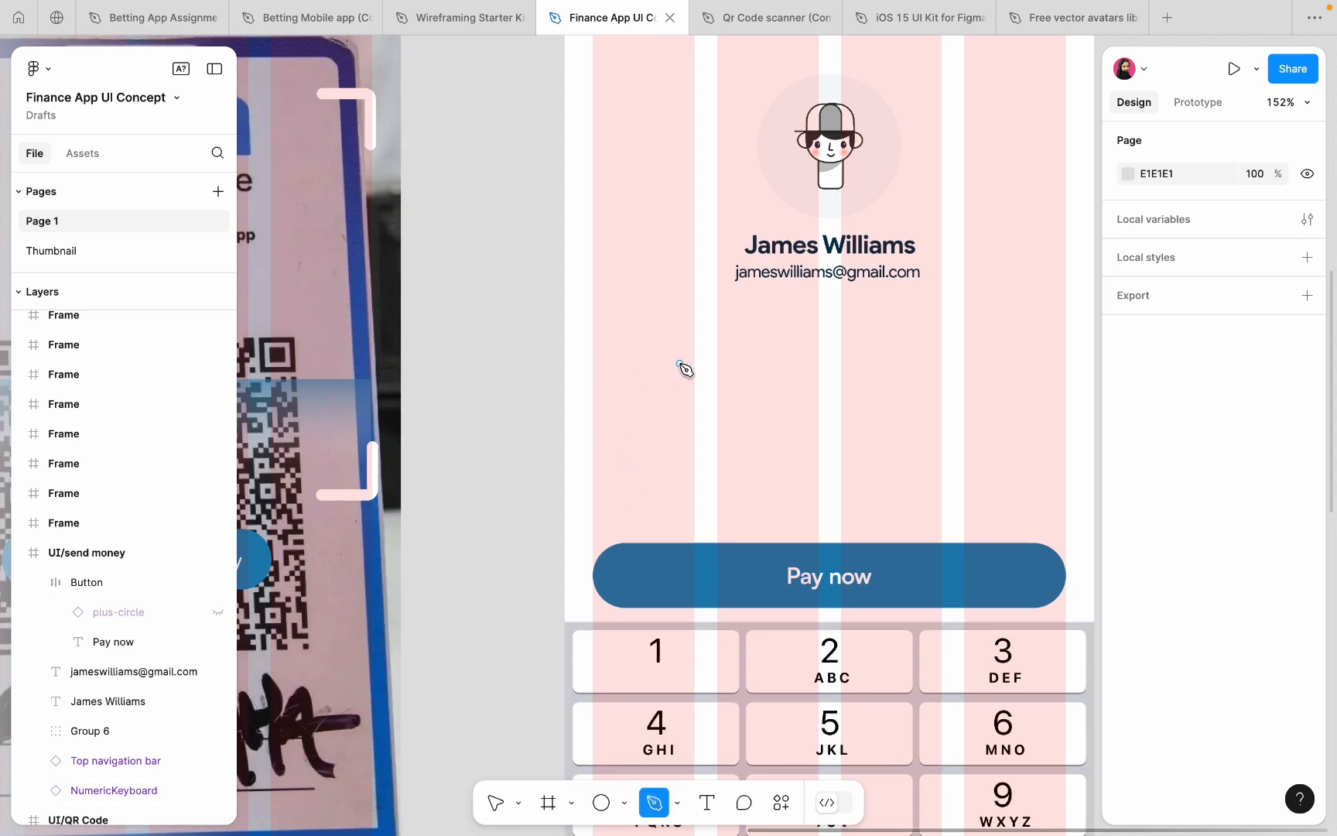
pyautogui.click(632, 367)
pyautogui.click(1030, 367)
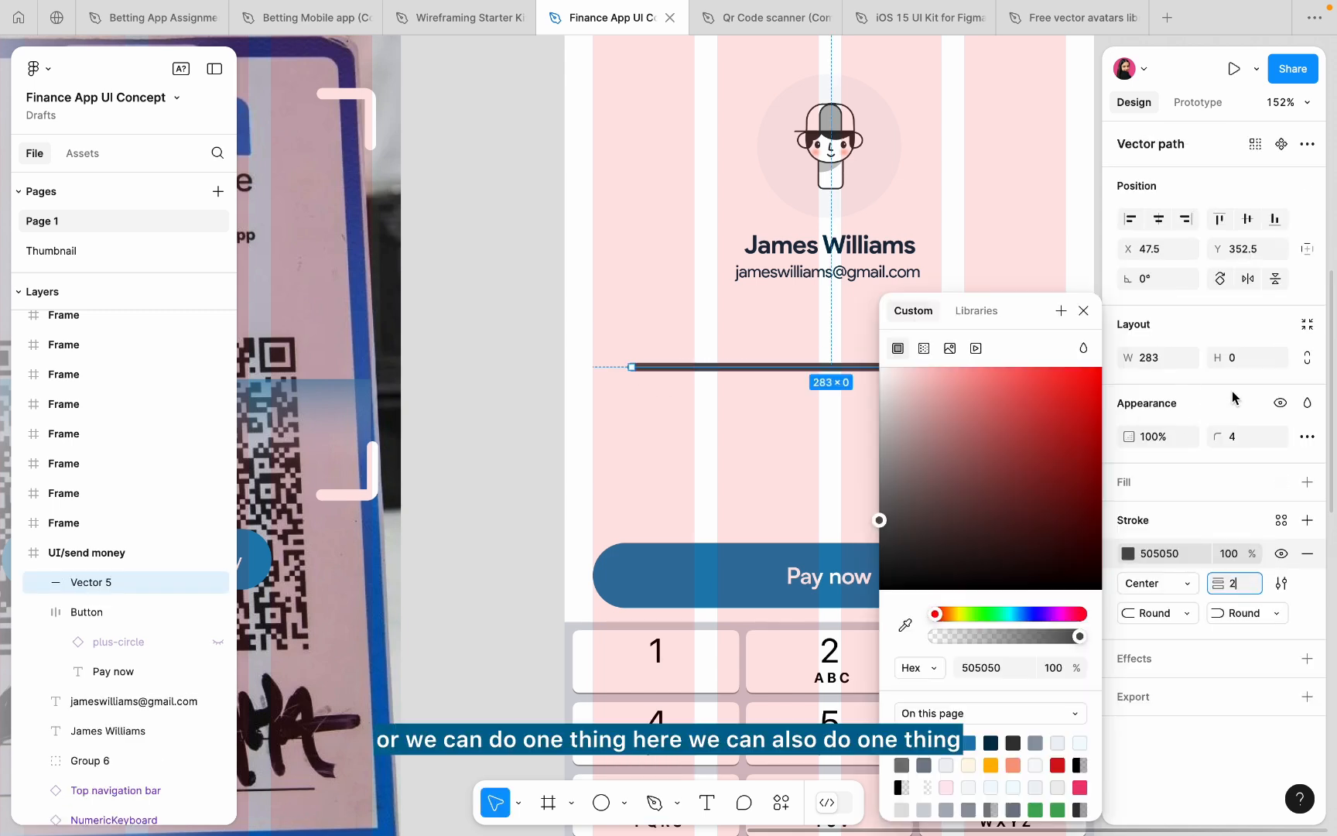
pyautogui.click(1084, 311)
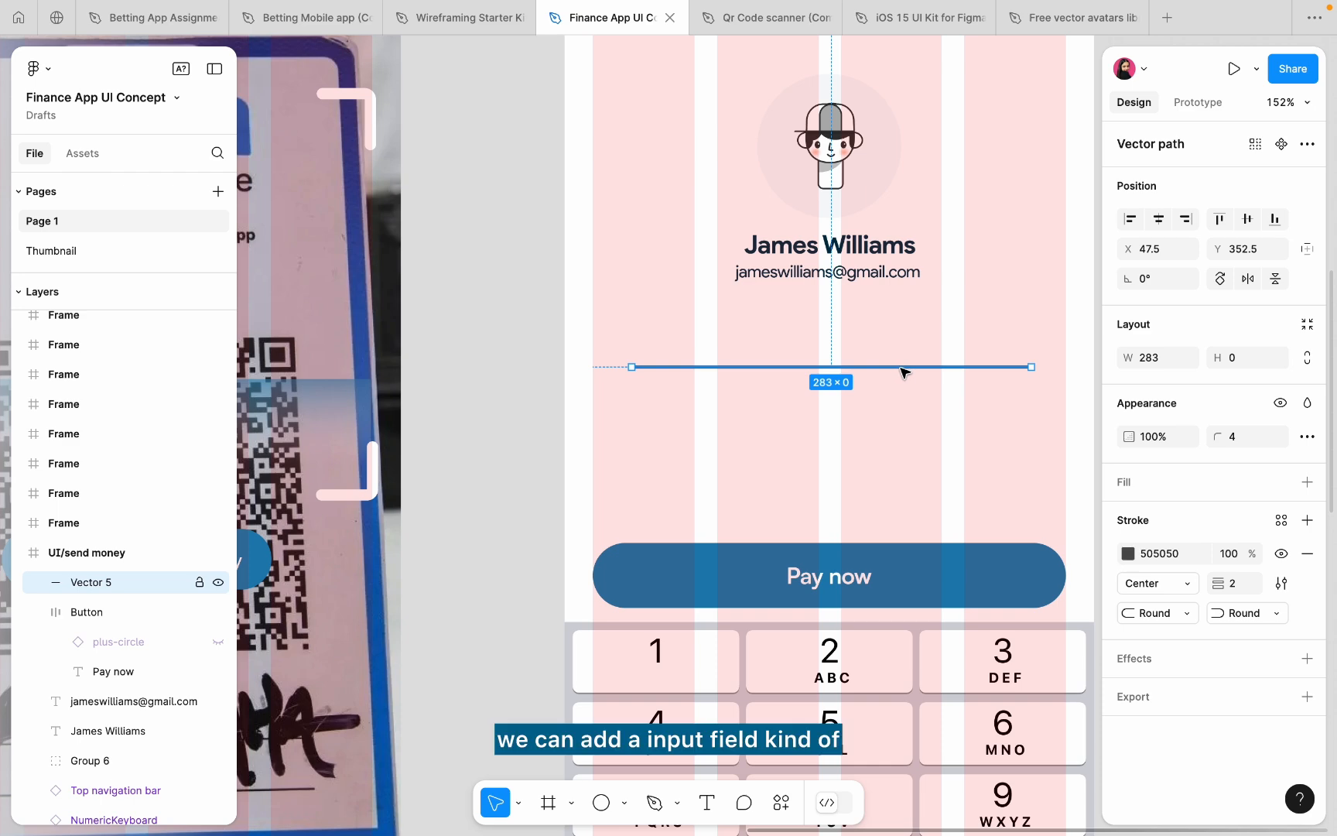
pyautogui.press('Delete')
pyautogui.scroll(-5, 511, 448)
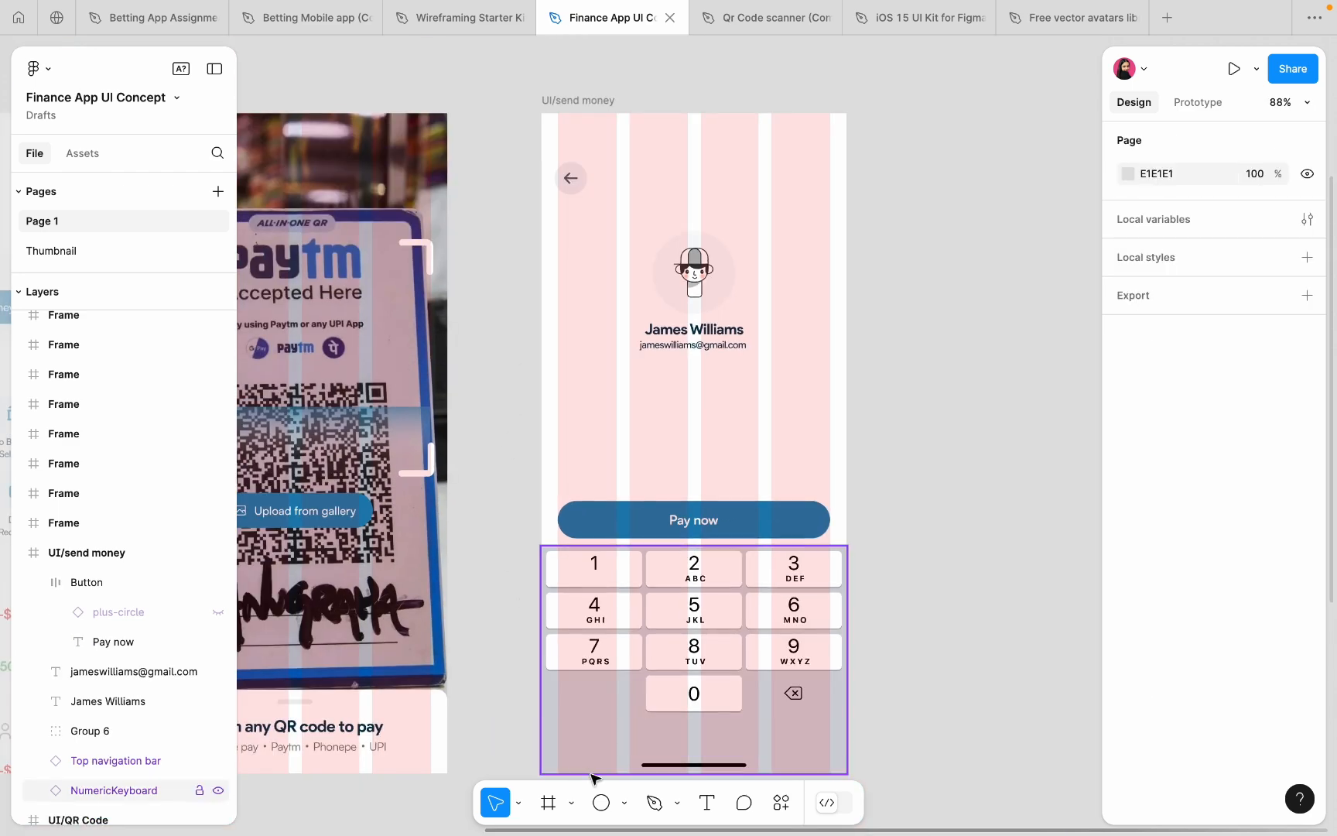
pyautogui.press('f')
pyautogui.scroll(3, 686, 342)
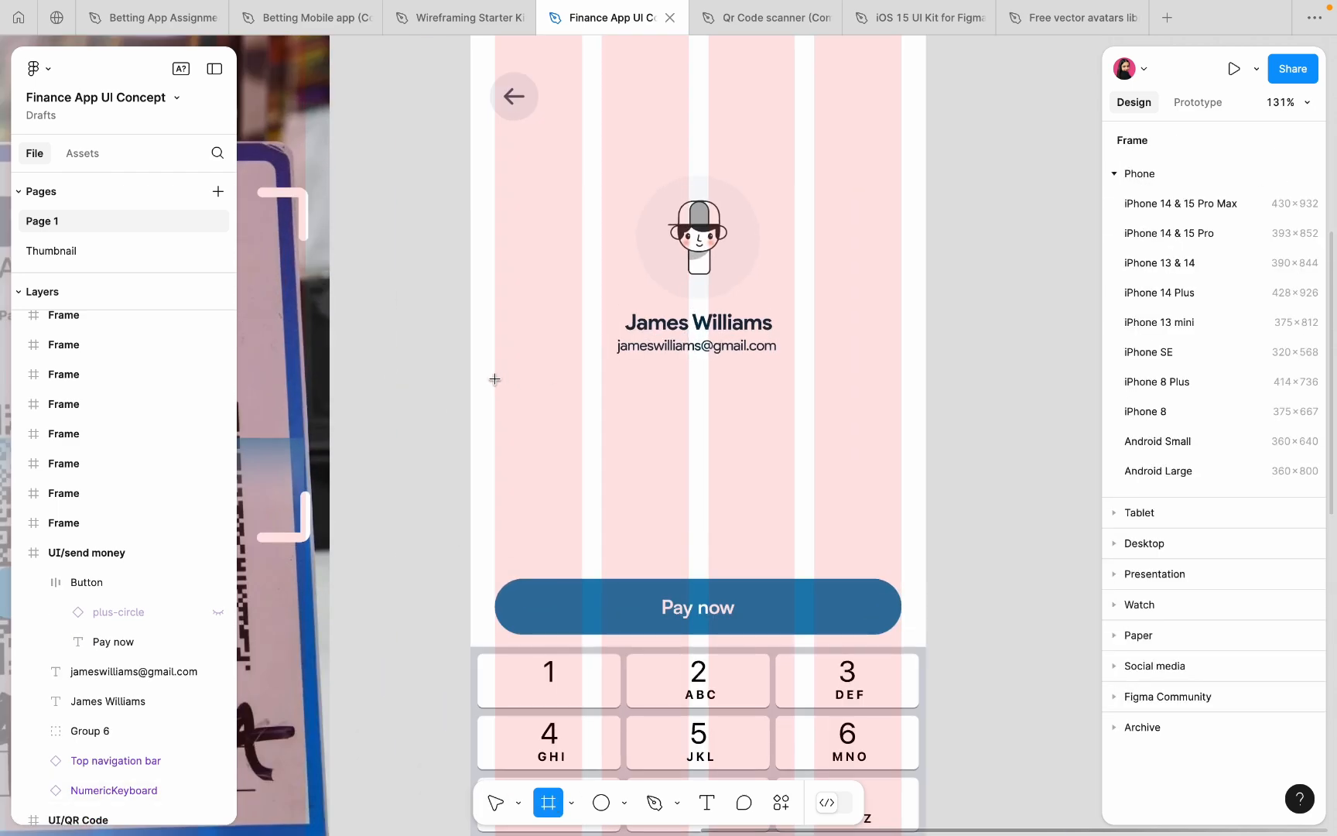
# - Draw a box below the profile e-mail and fill it with F7F9FA sampled from the balance card
pyautogui.moveTo(495, 376); pyautogui.dragTo(900, 447)
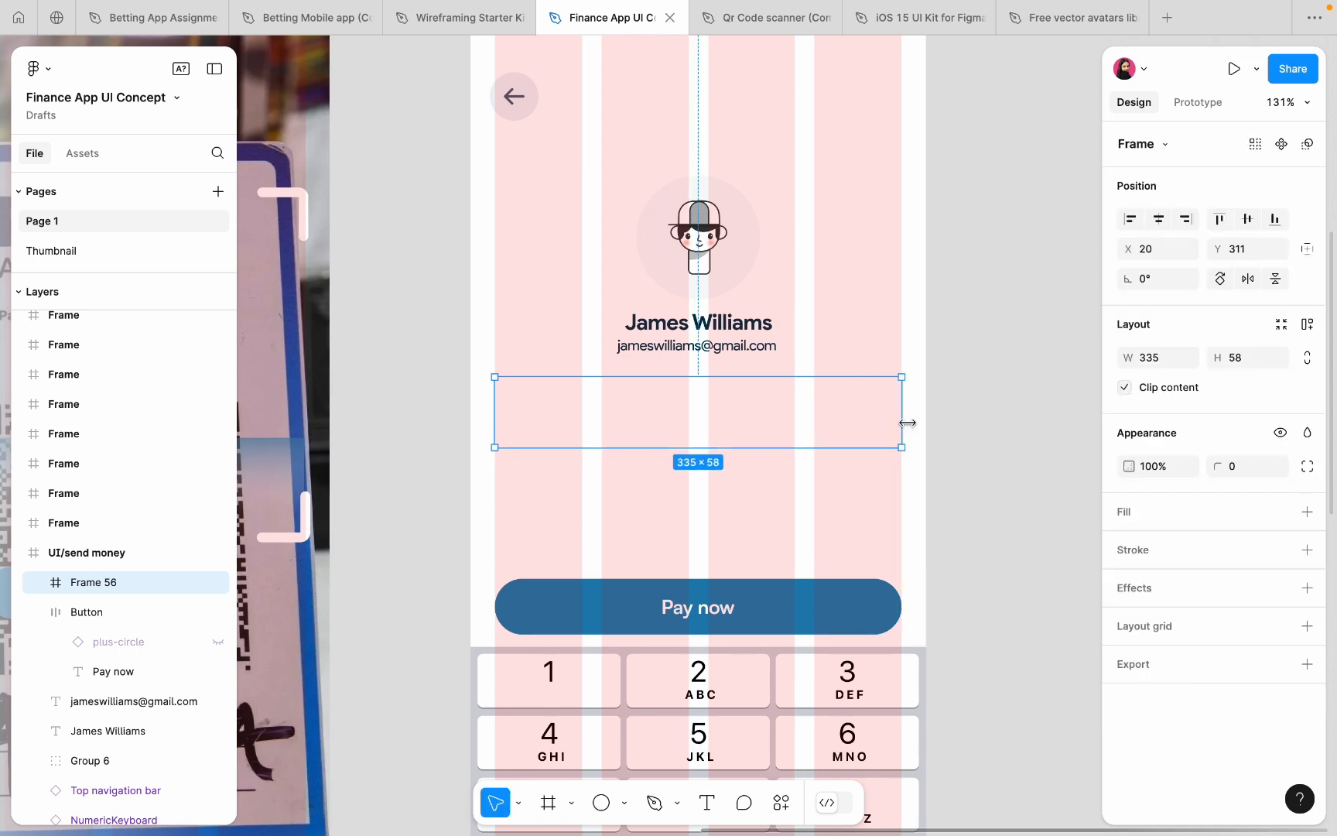
pyautogui.click(1307, 512)
pyautogui.click(1128, 547)
pyautogui.click(905, 625)
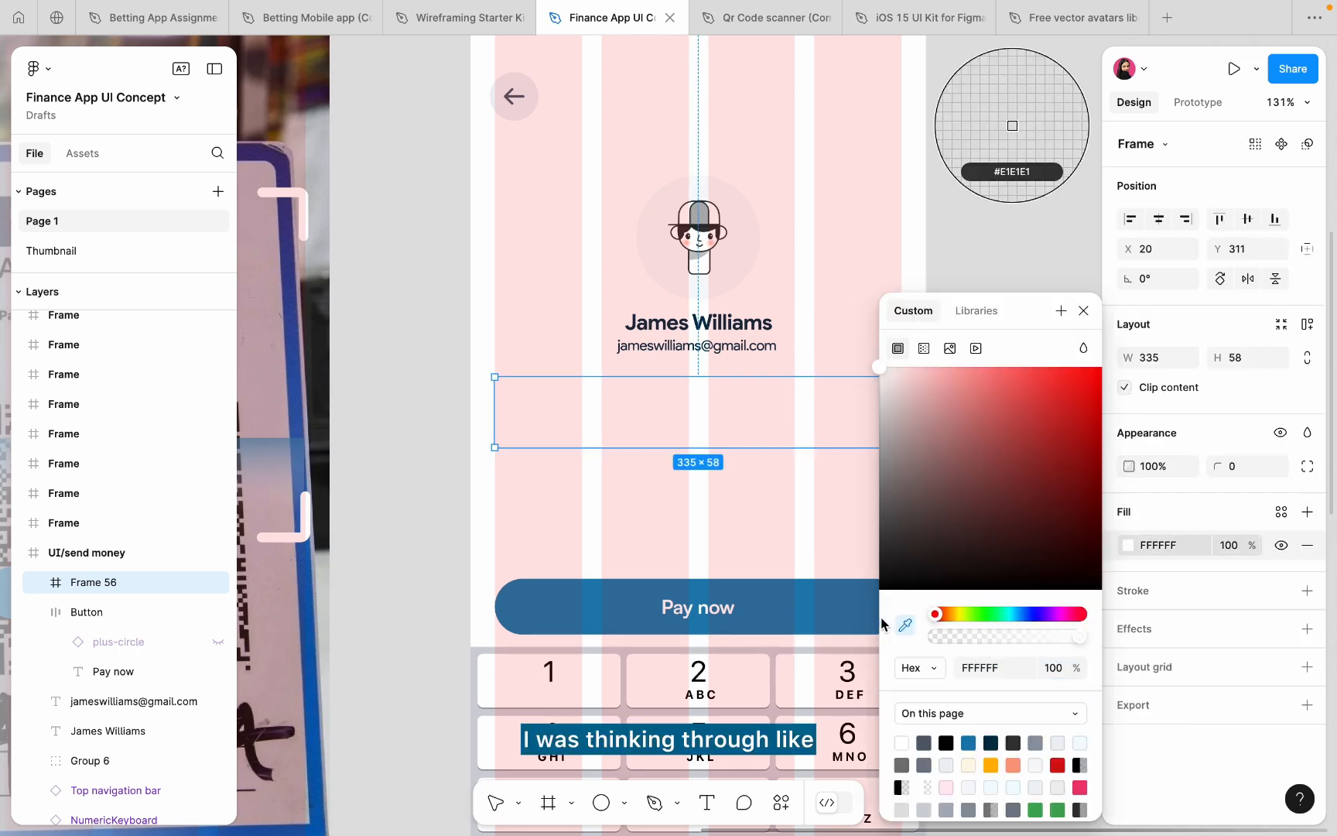
pyautogui.scroll(-5, 746, 545)
pyautogui.scroll(5, 749, 159)
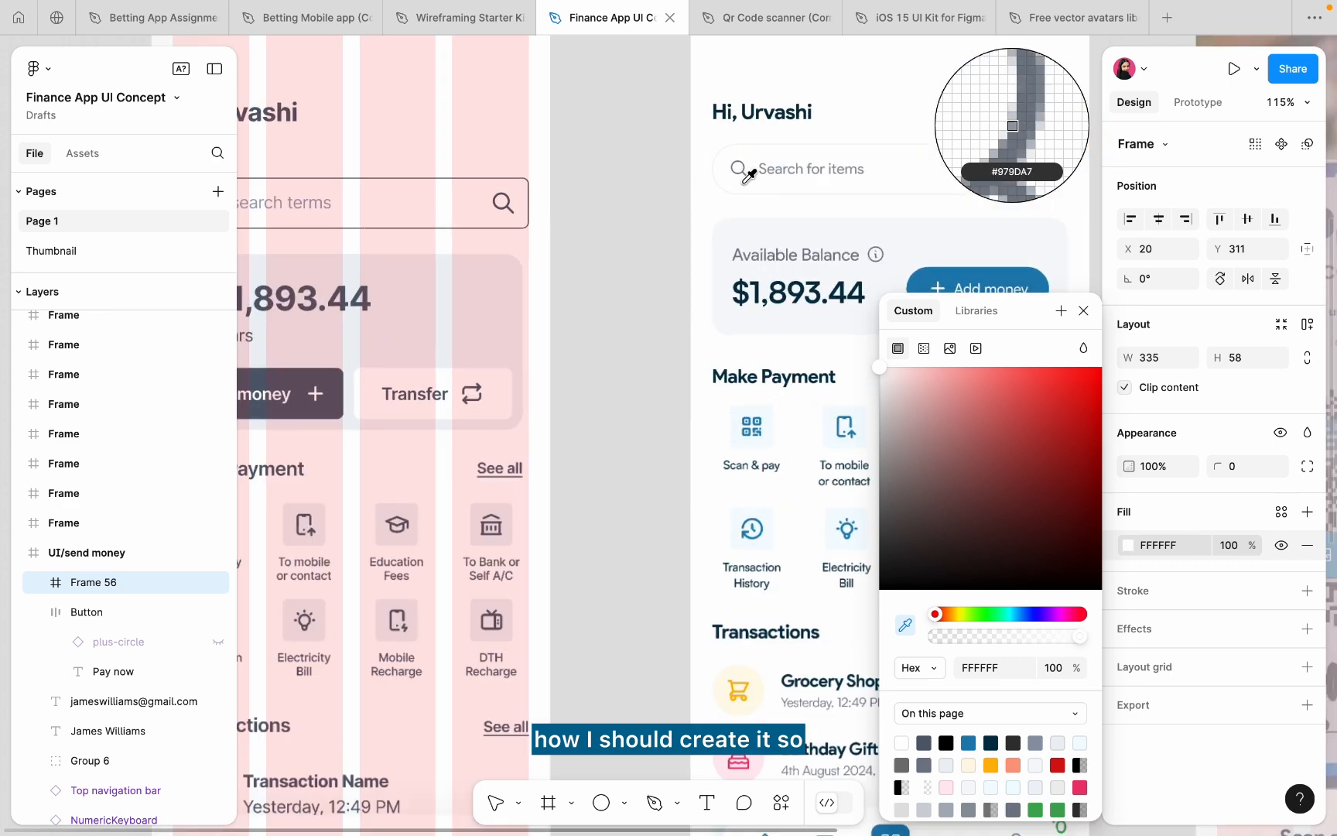
pyautogui.click(745, 224)
pyautogui.scroll(-5, 746, 232)
pyautogui.hscroll(5, 555, 311)
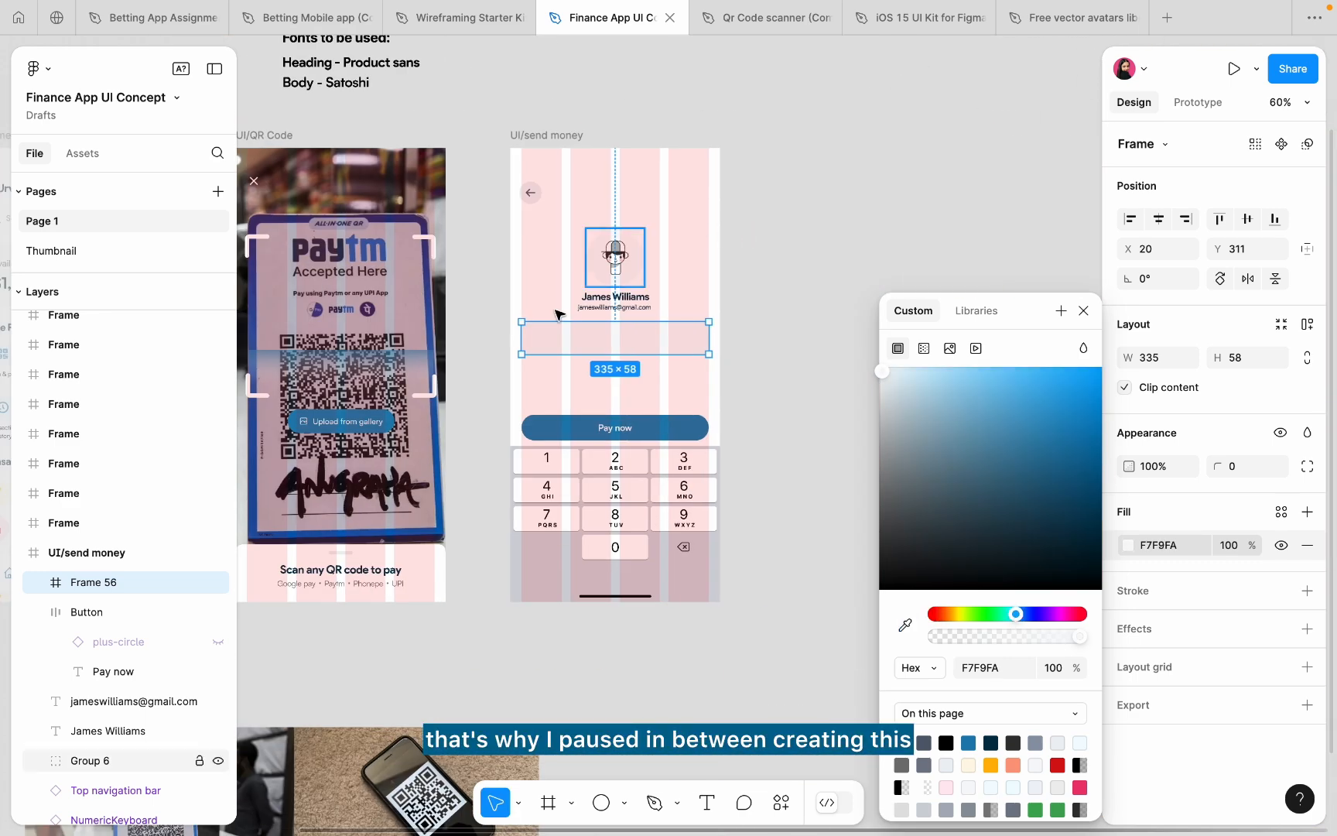
pyautogui.scroll(5, 555, 310)
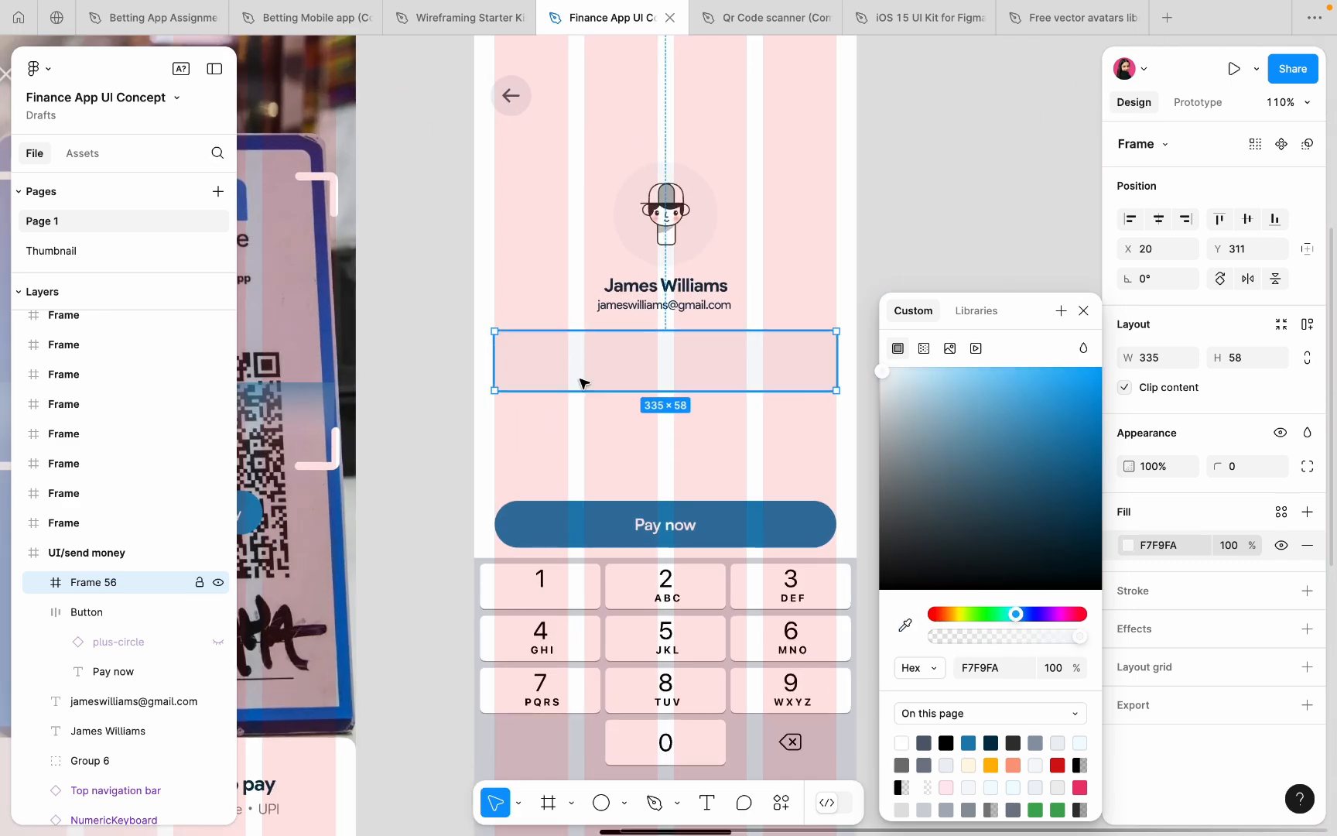
# - Give the box corner radius 8 and trim its height to 53
pyautogui.moveTo(582, 389); pyautogui.dragTo(583, 393)
pyautogui.click(1238, 468)
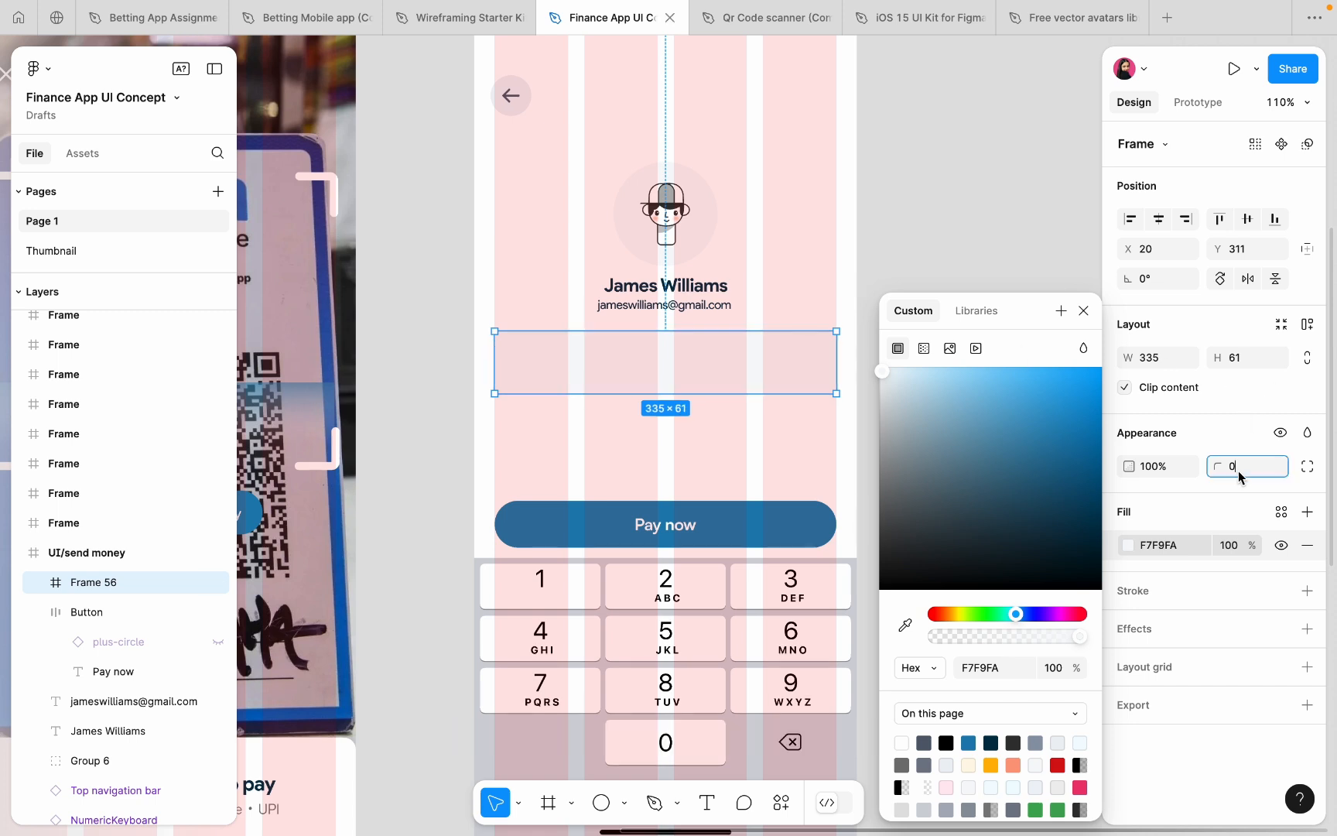
pyautogui.write('8')
pyautogui.press('Return')
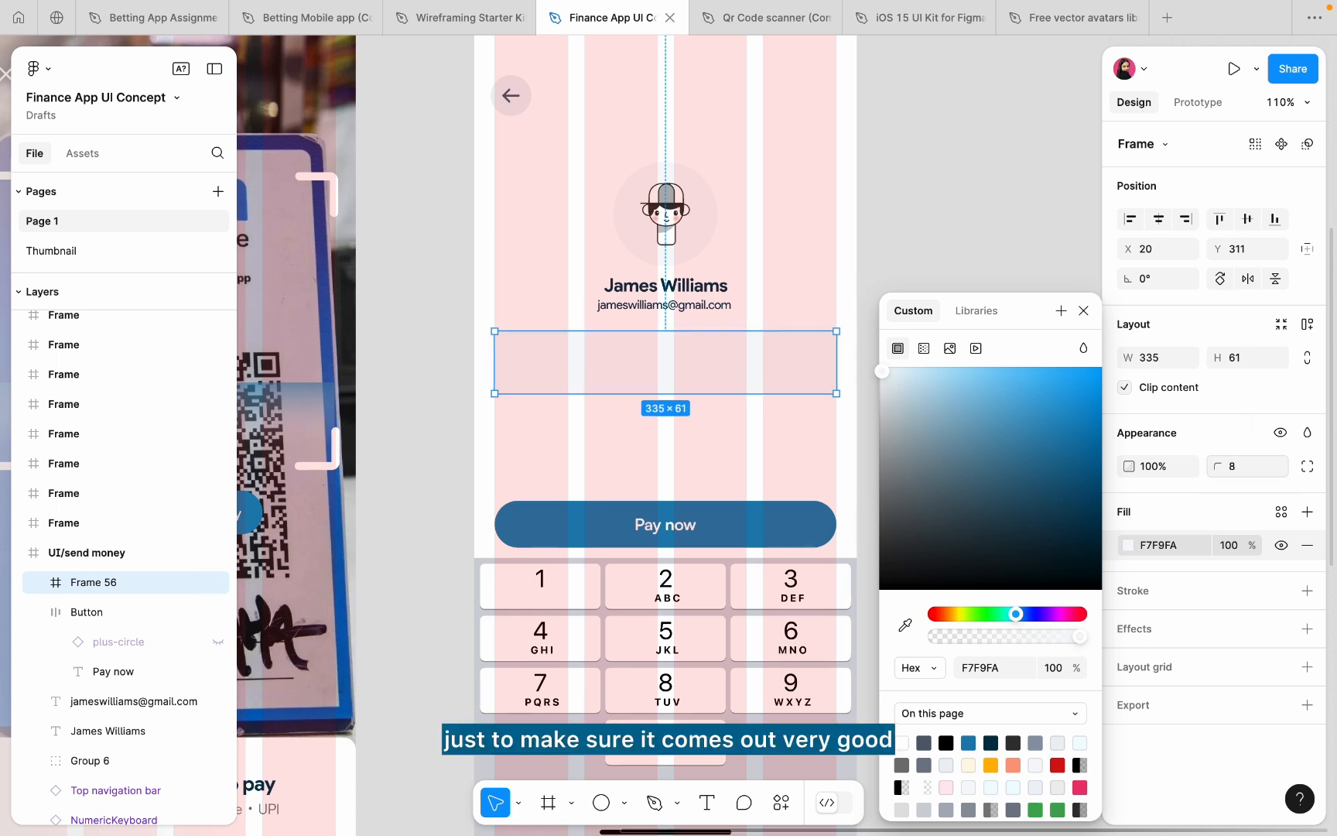
pyautogui.click(788, 454)
pyautogui.hscroll(-2, 787, 454)
pyautogui.click(745, 388)
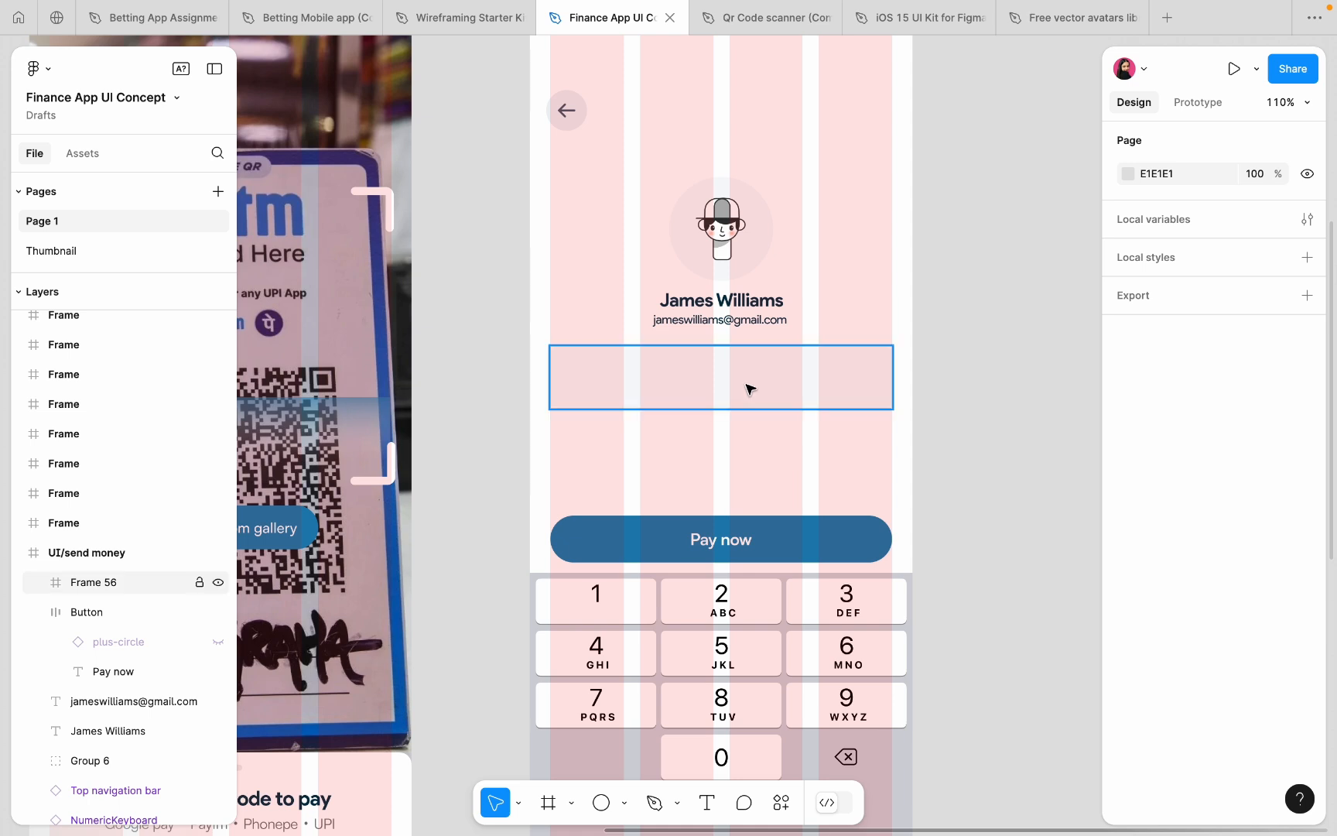
pyautogui.moveTo(728, 353); pyautogui.dragTo(729, 355)
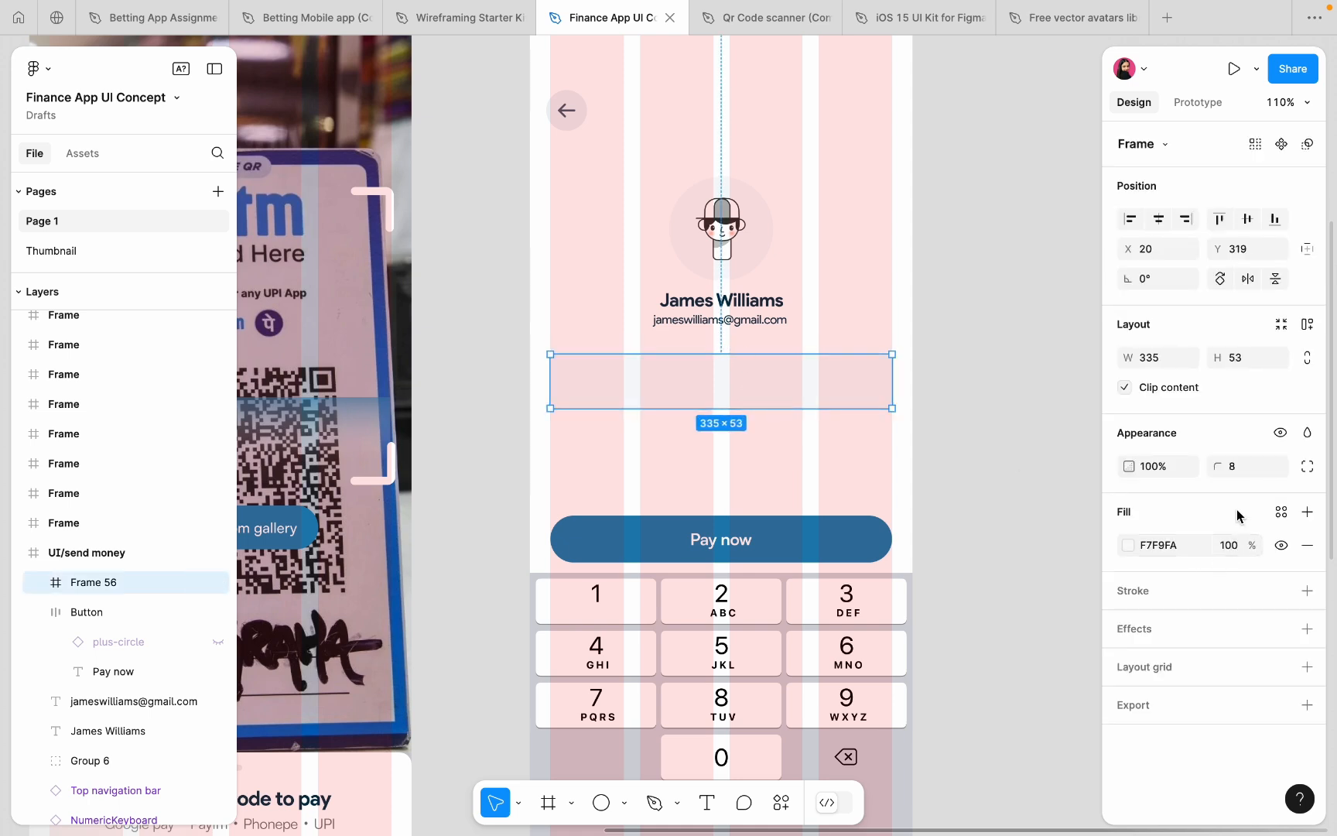
pyautogui.click(1241, 473)
pyautogui.click(714, 492)
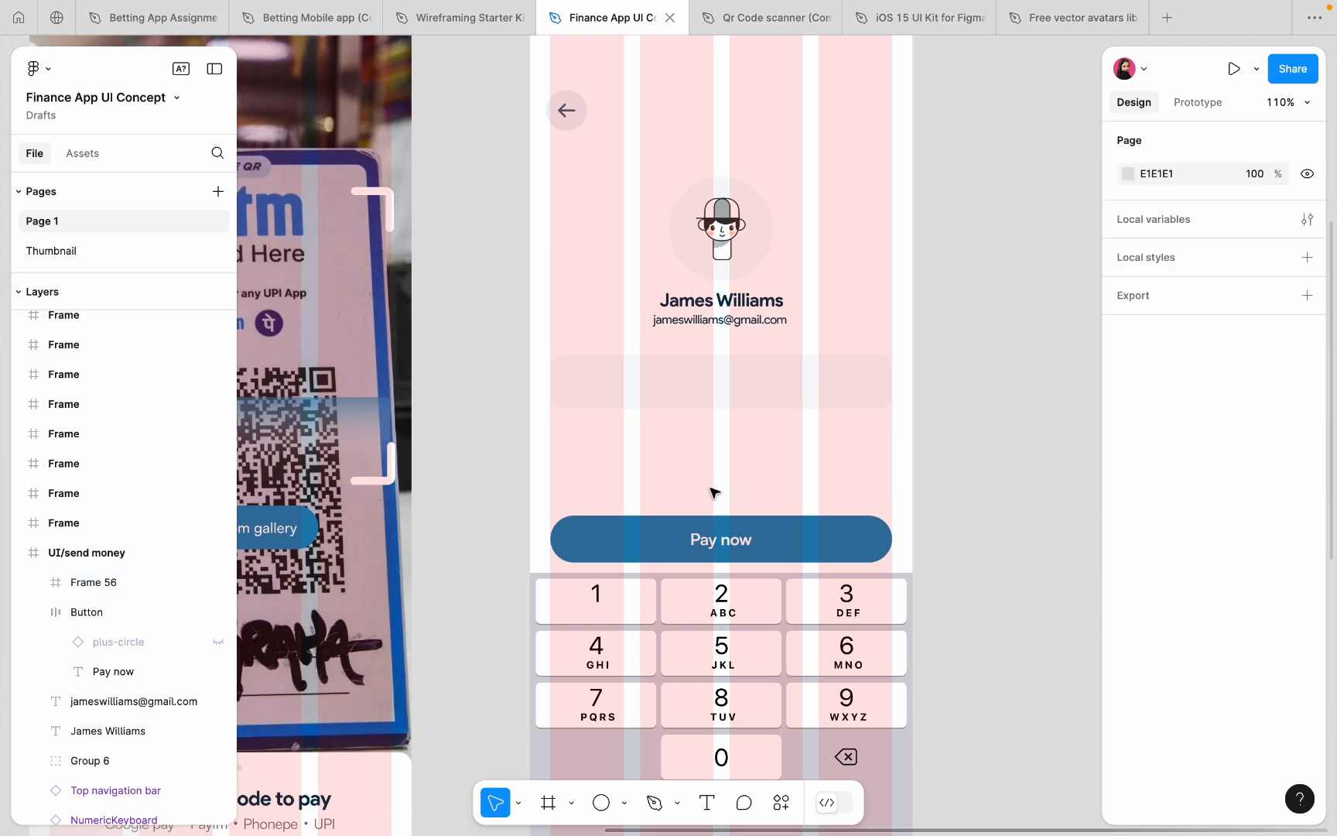
pyautogui.scroll(5, 713, 492)
# - Copy the contact's name text into the grey box and begin retyping it as the amount
pyautogui.scroll(-5, 754, 346)
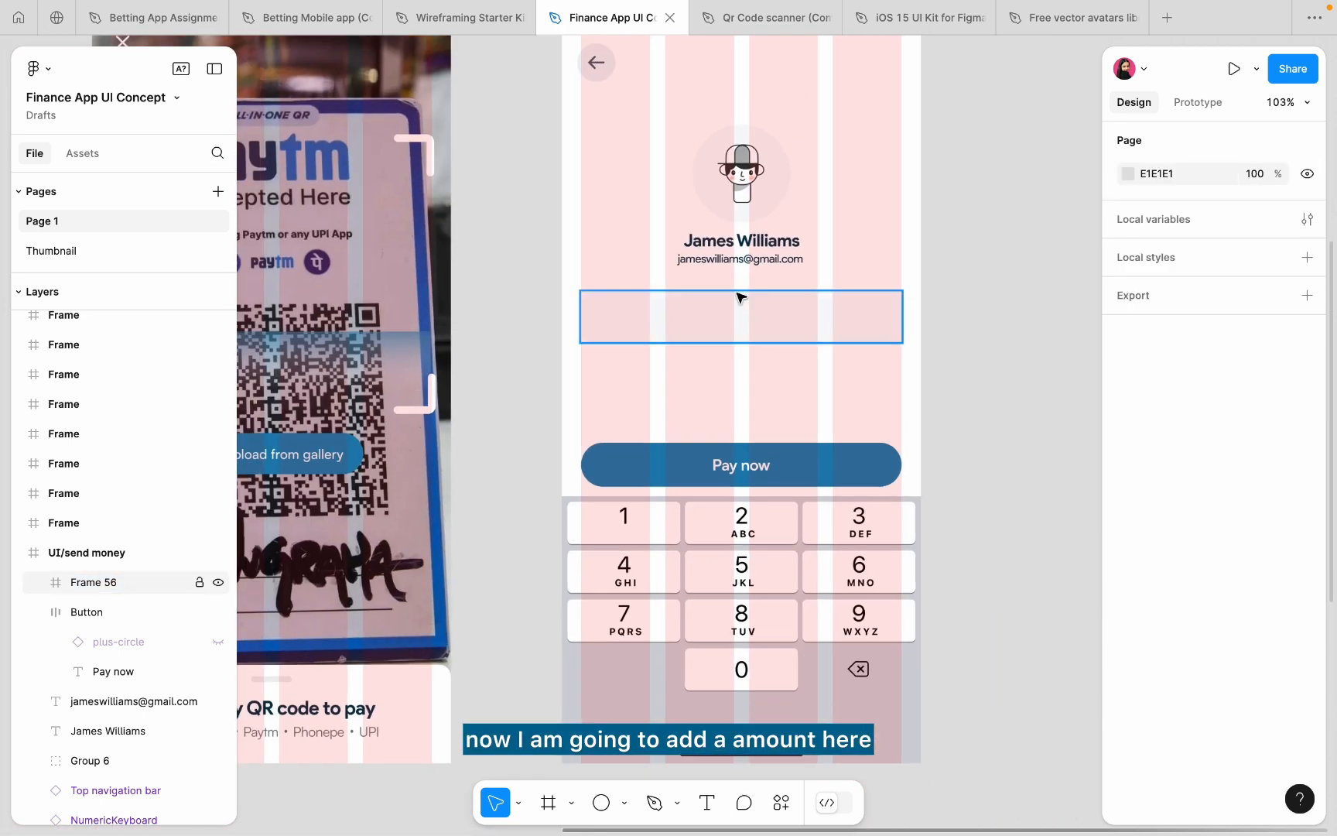
pyautogui.click(727, 243)
pyautogui.moveTo(728, 242); pyautogui.dragTo(720, 317)
pyautogui.doubleClick(719, 318)
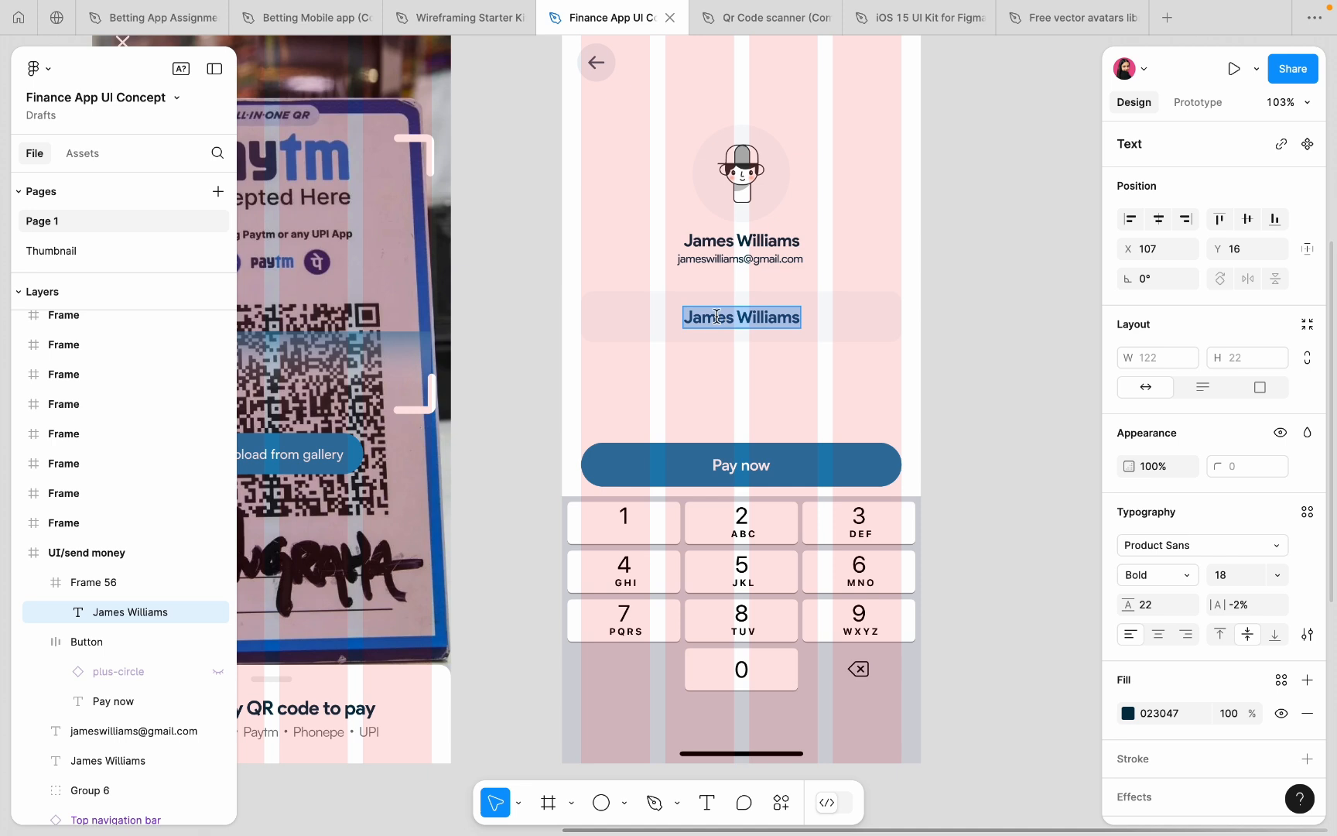
pyautogui.write('Rs. 5000I')
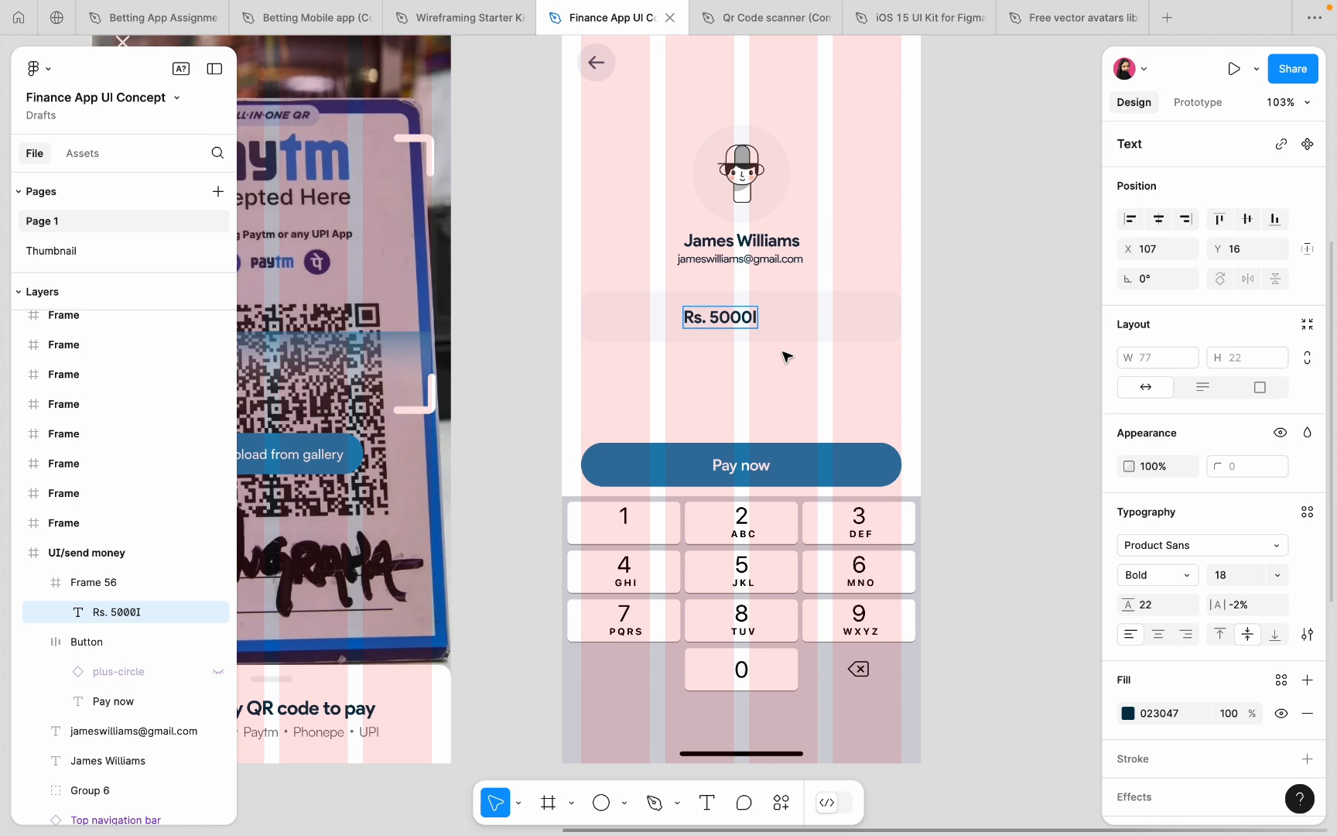
pyautogui.press('Escape')
# - Replace the Rs. prefix with $ and remove a zero so the amount reads $500
pyautogui.keyDown('ctrl'); pyautogui.scroll(5, 786, 356); pyautogui.keyUp('ctrl')
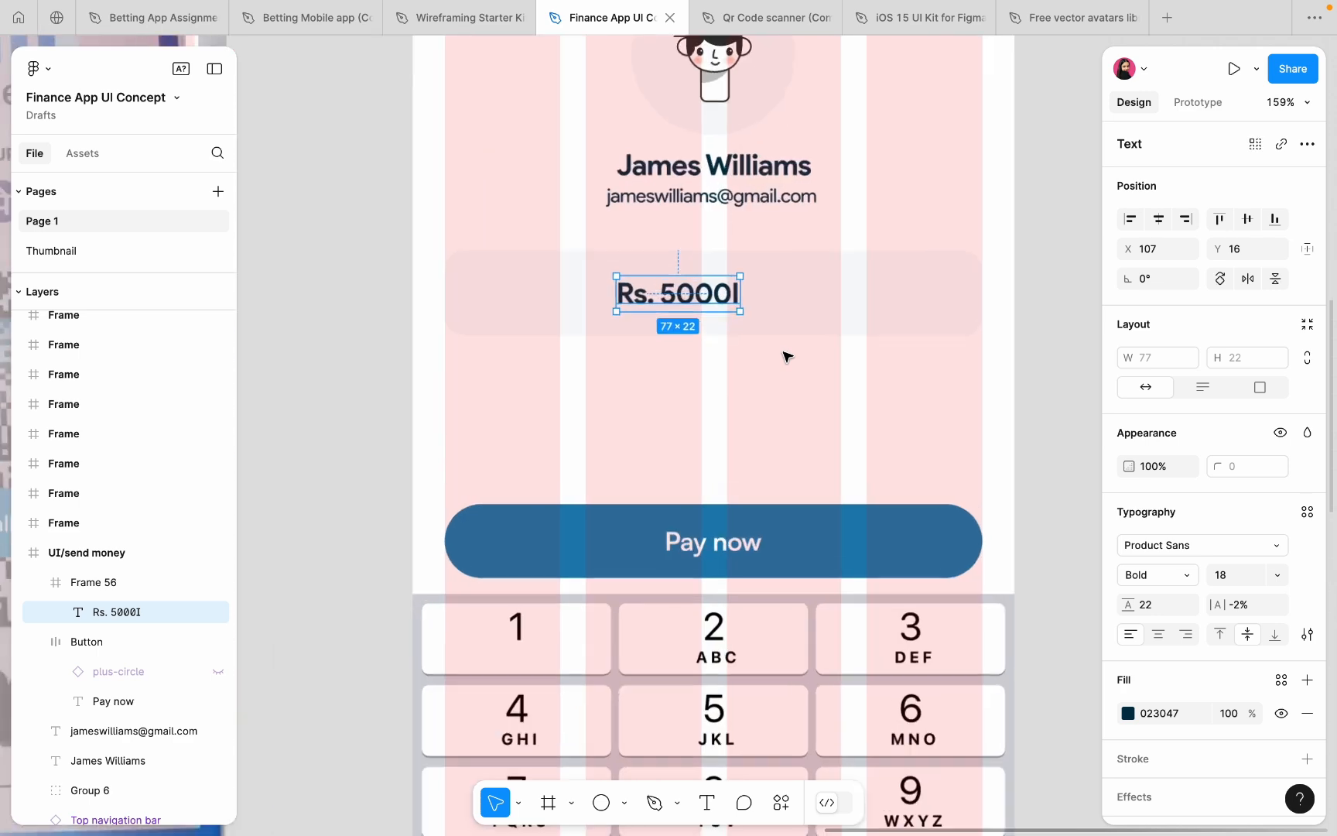
pyautogui.press('Return')
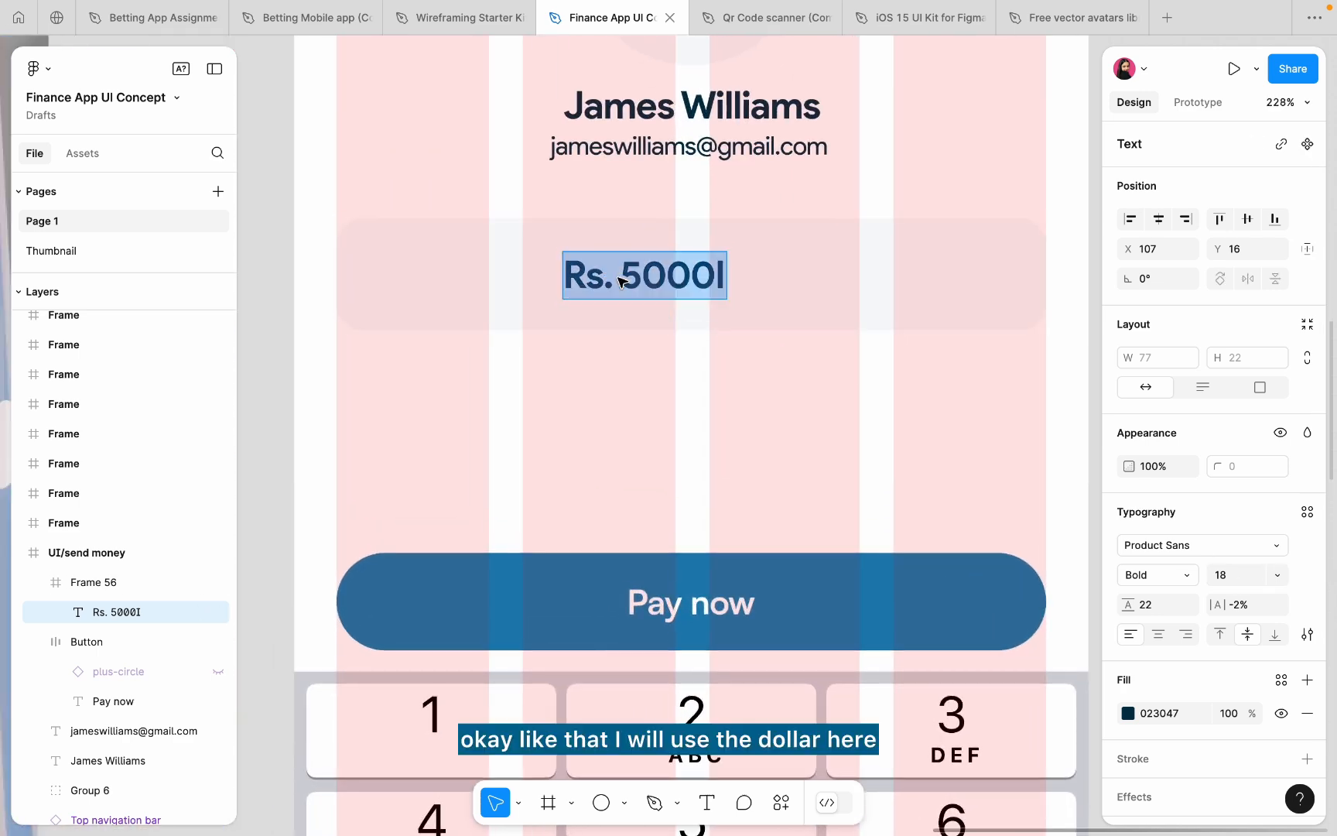
pyautogui.click(604, 277)
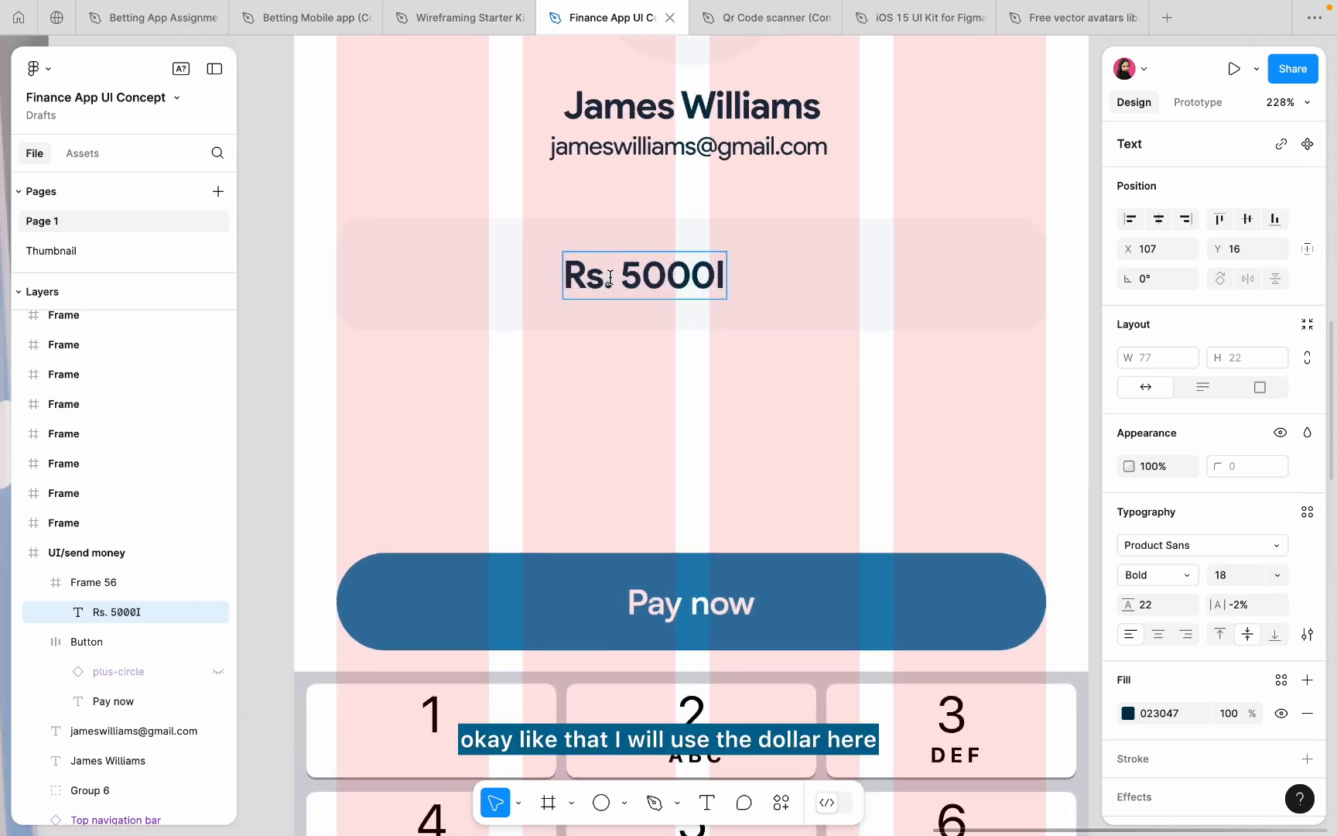
pyautogui.moveTo(625, 276); pyautogui.dragTo(551, 270)
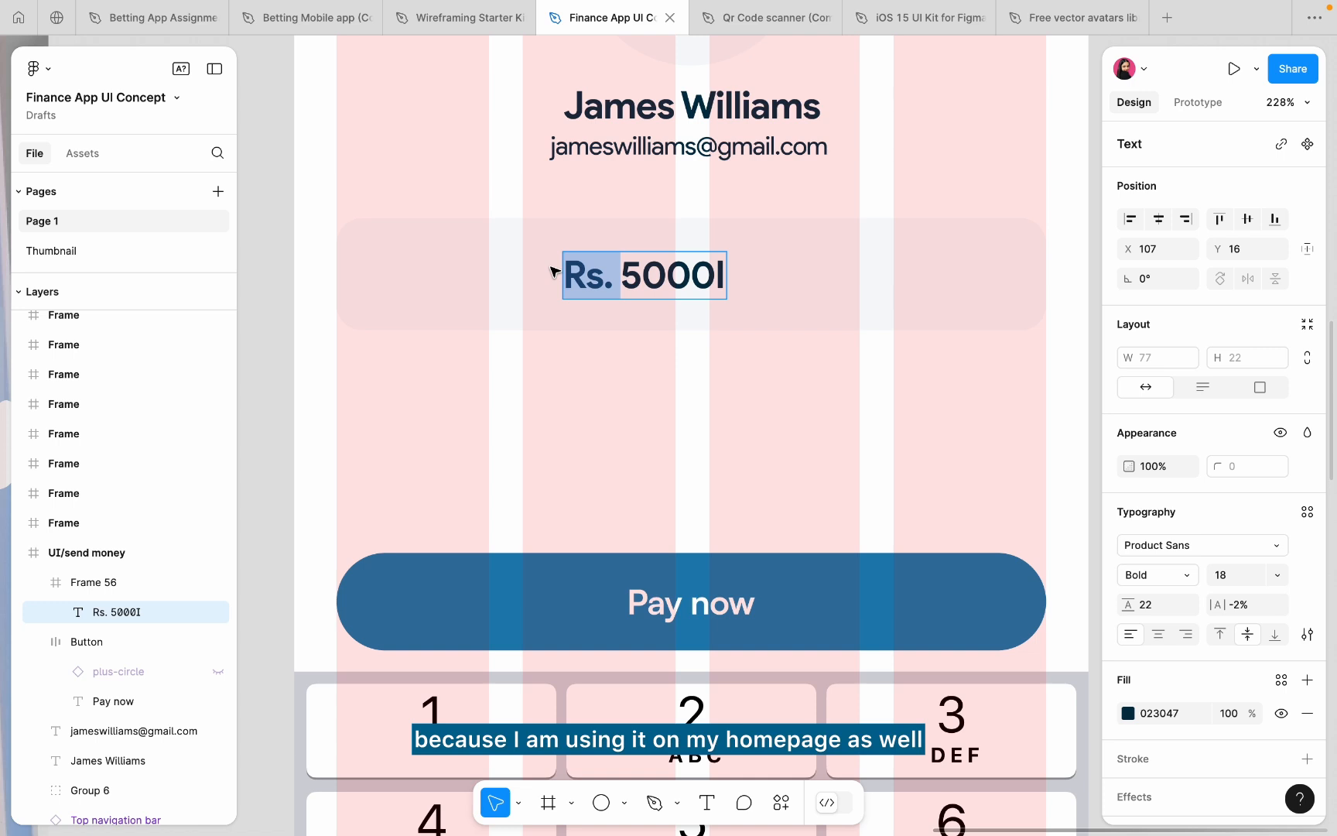
pyautogui.write('$')
pyautogui.press('Escape')
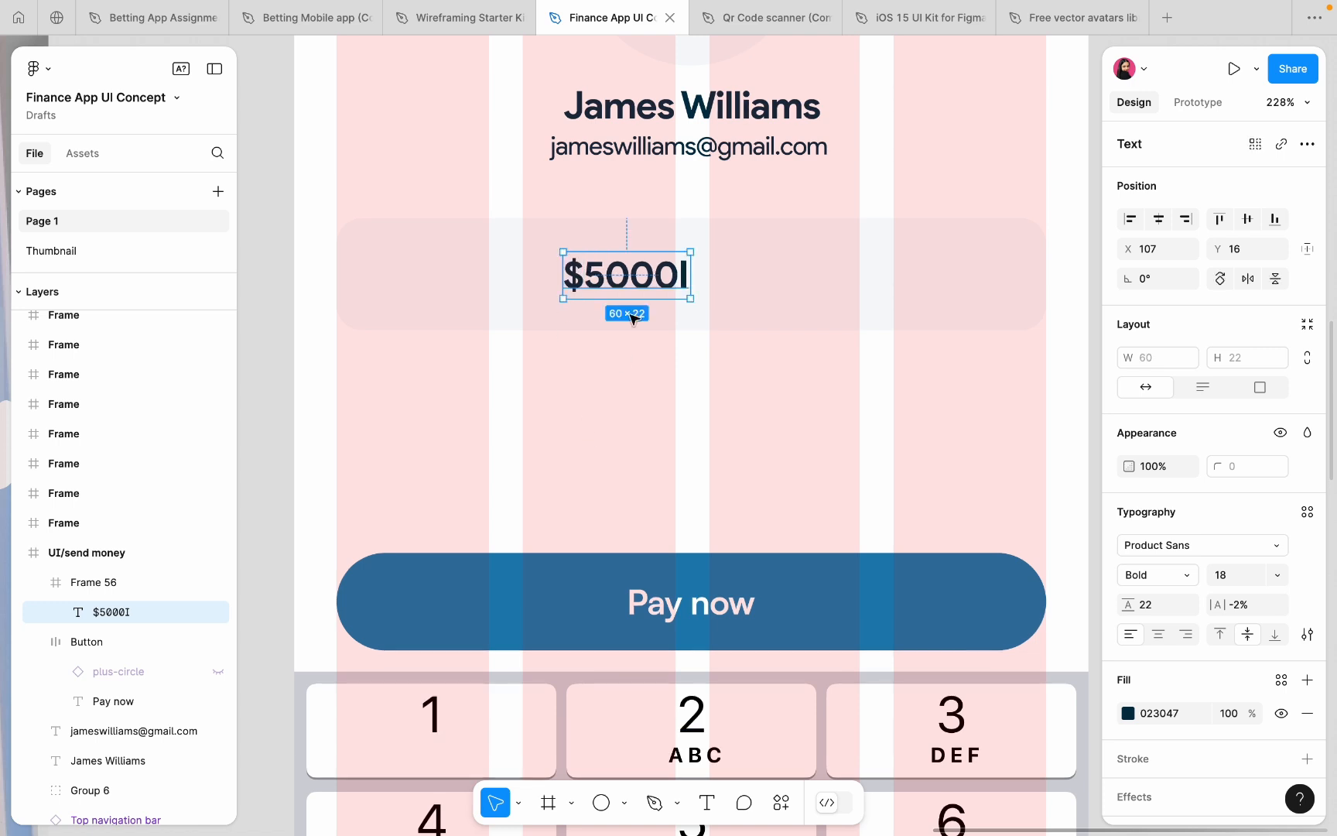
pyautogui.doubleClick(638, 277)
pyautogui.click(638, 277)
pyautogui.press('BackSpace')
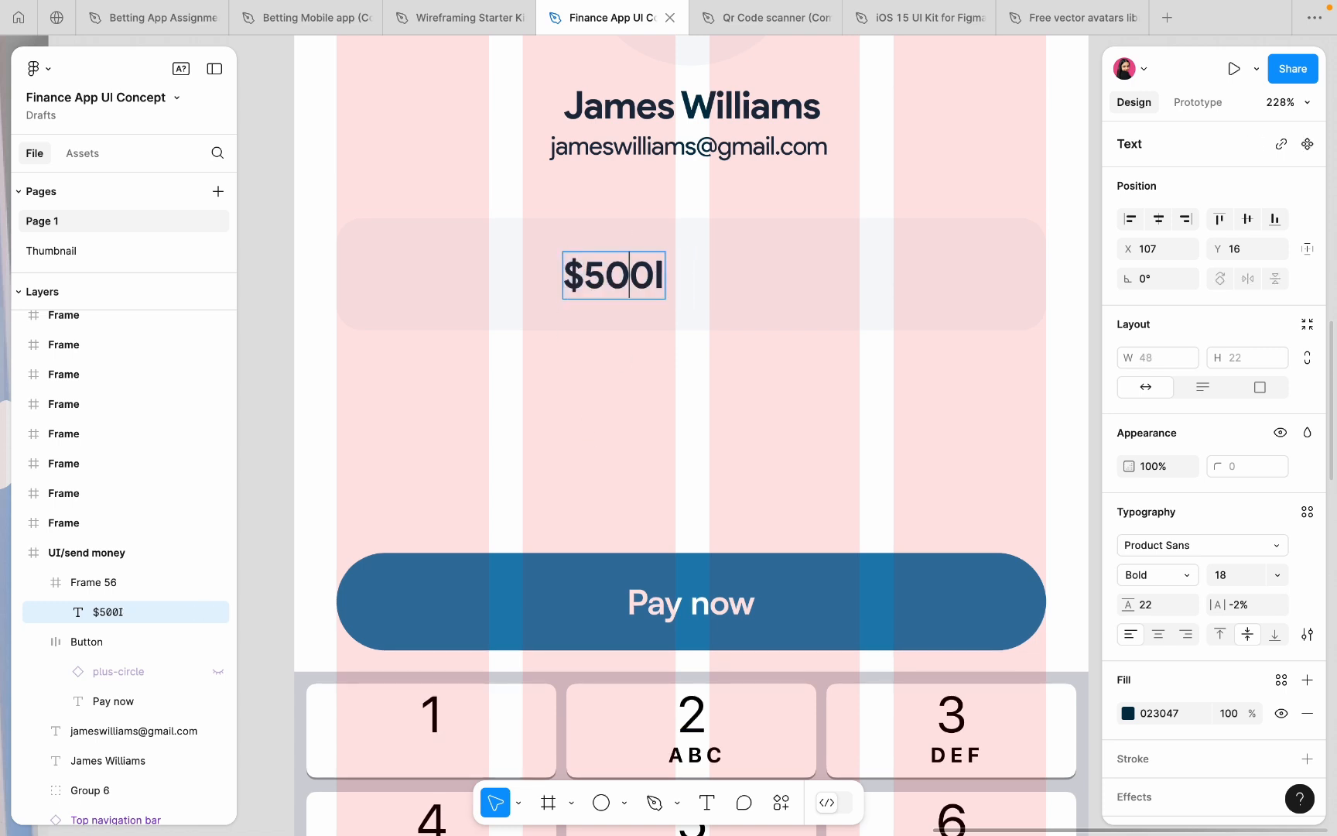
pyautogui.press('Escape')
# - Set the amount text to size 22 and centre it horizontally in the card
pyautogui.click(1250, 574)
pyautogui.write('22')
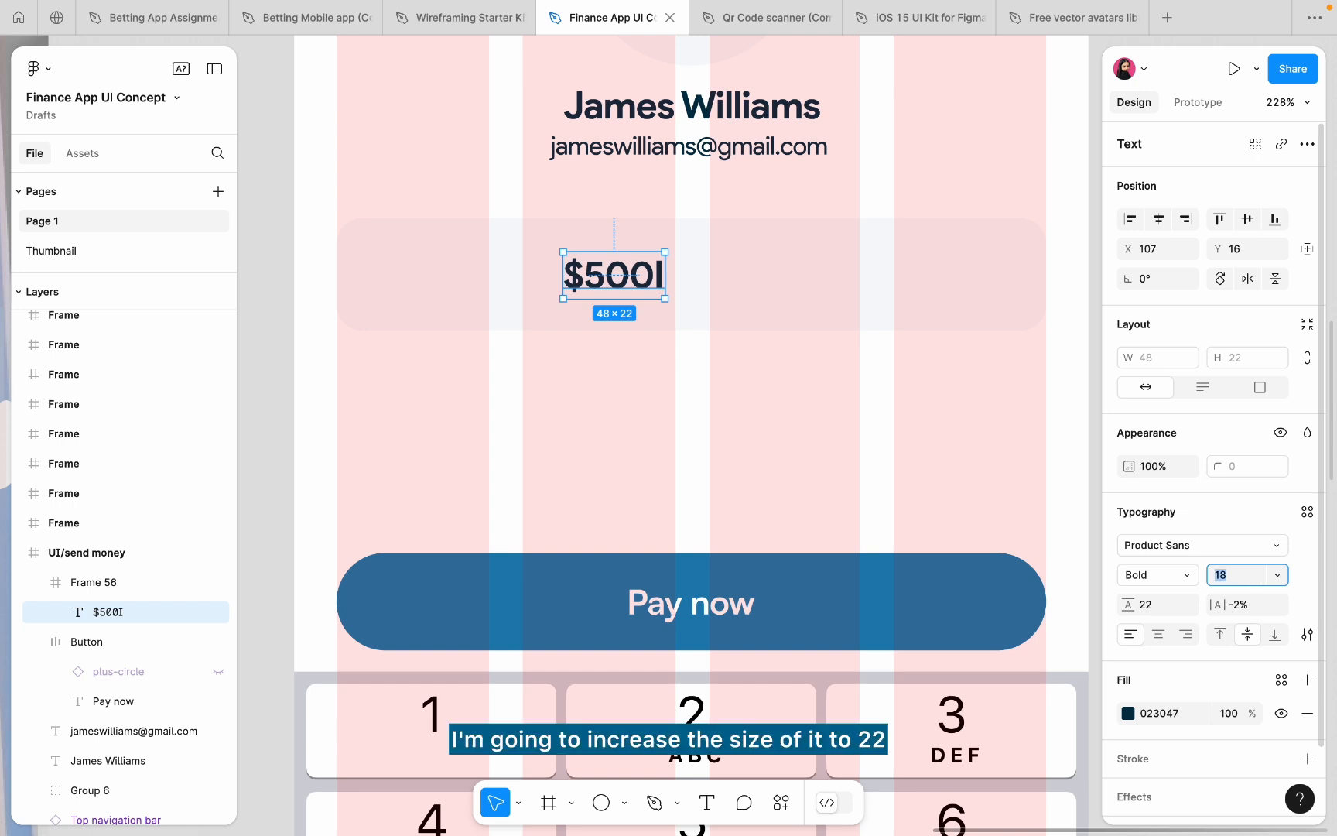
pyautogui.press('Return')
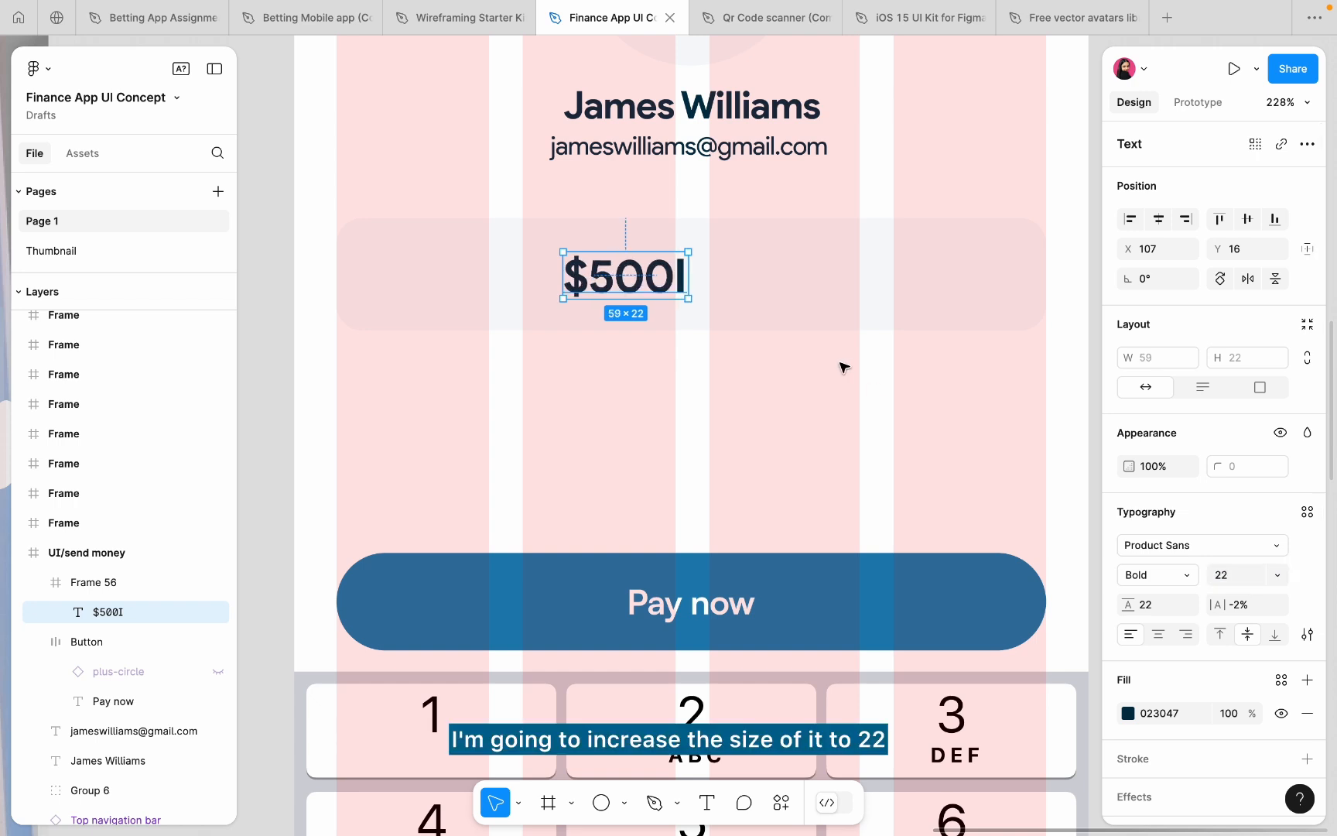
pyautogui.click(1158, 219)
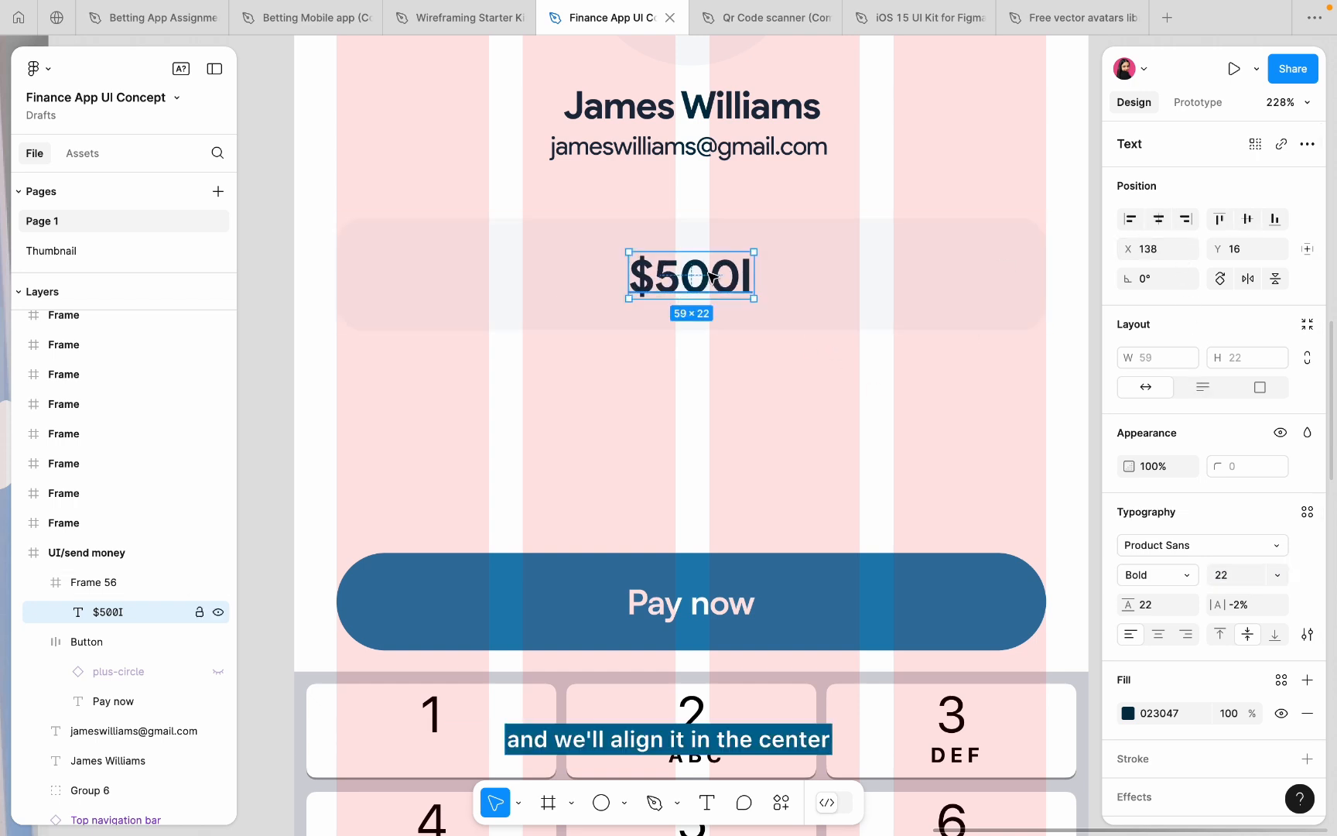
# - Set the amount text's font to Satoshi Medium
pyautogui.click(1136, 572)
pyautogui.click(1136, 554)
pyautogui.click(1188, 546)
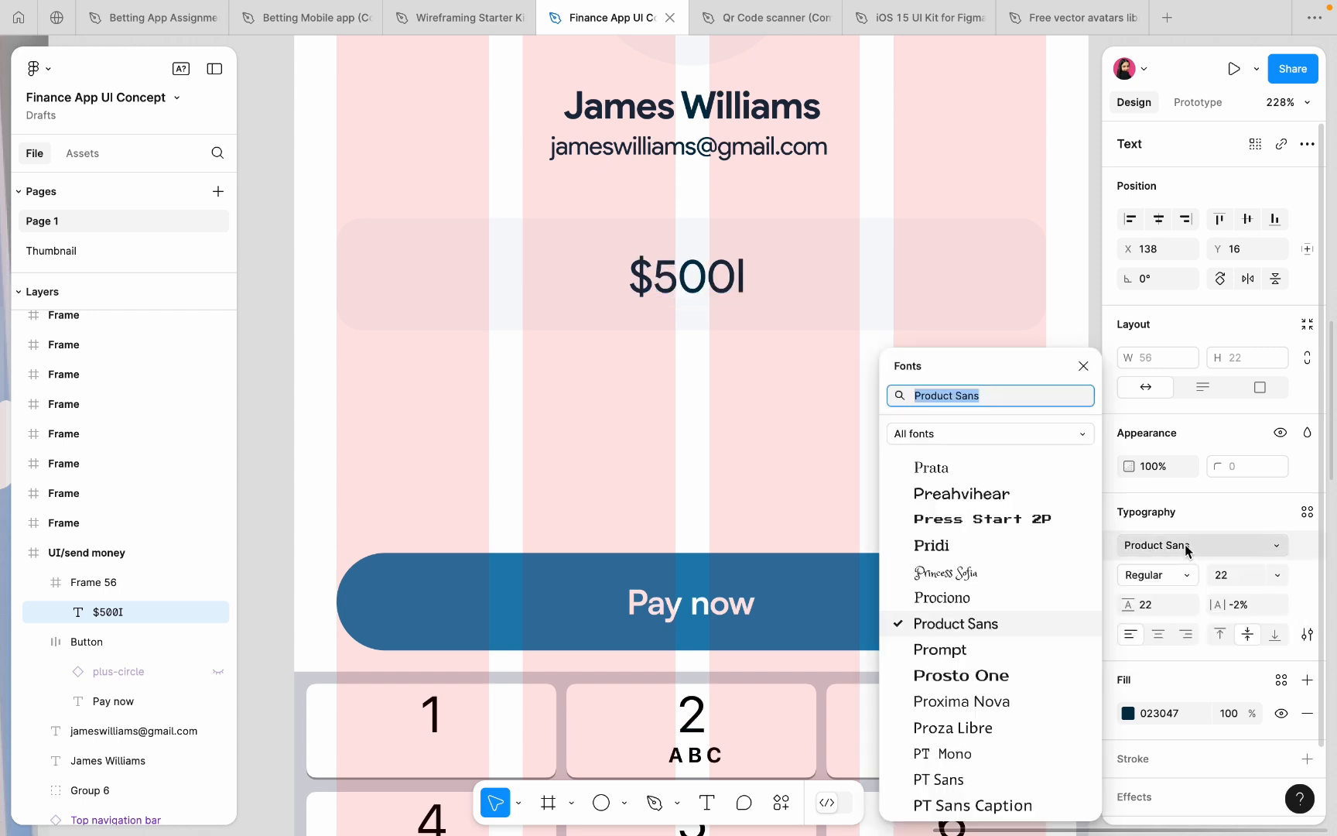
pyautogui.write('sato')
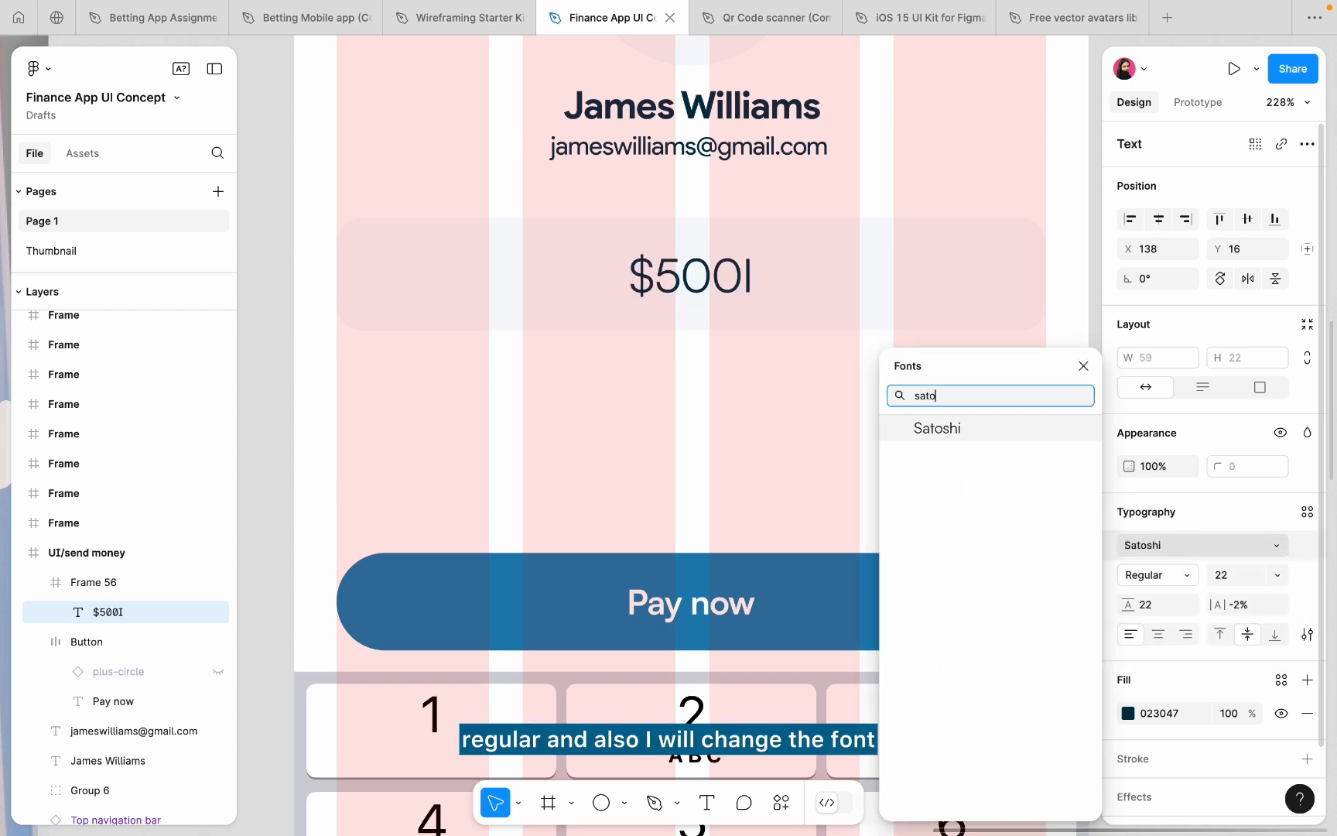
pyautogui.click(920, 427)
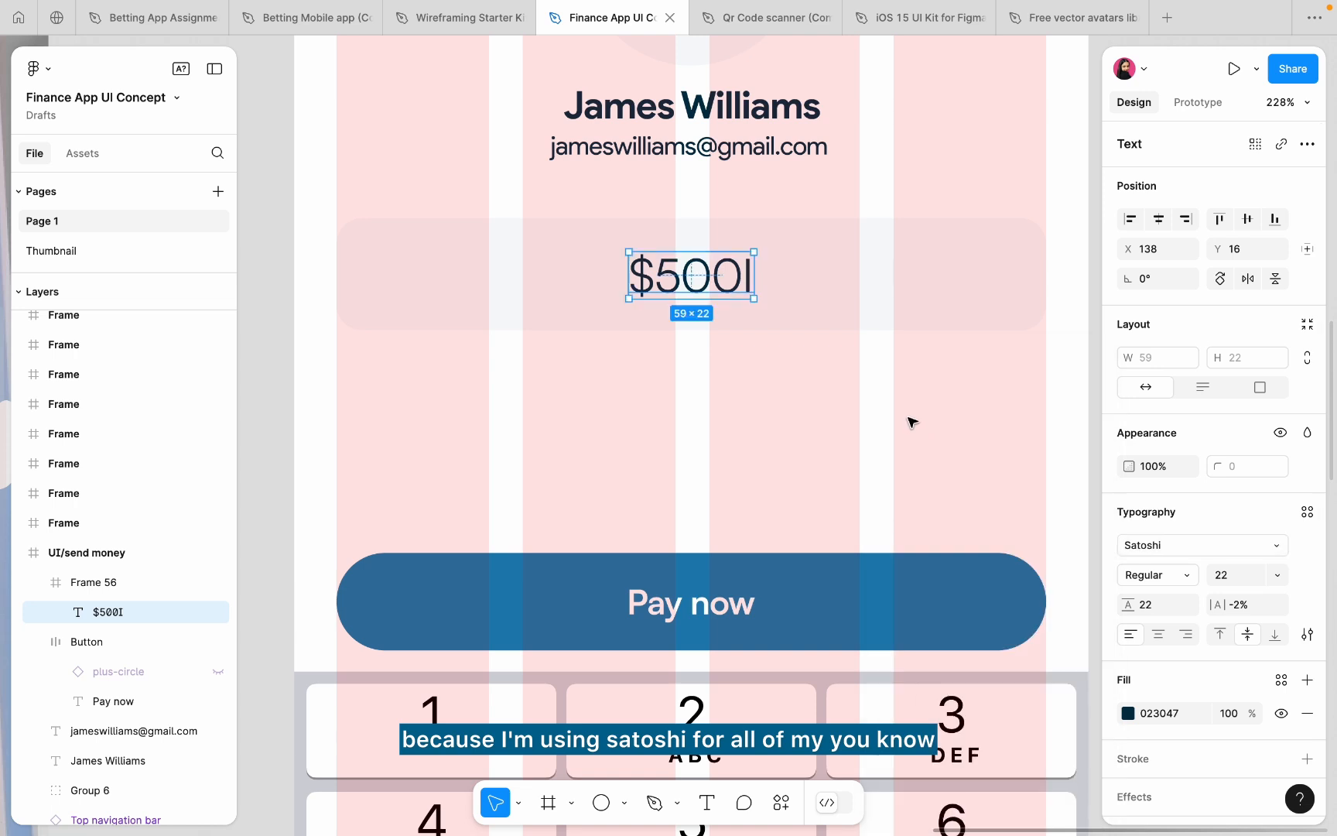
pyautogui.click(1185, 575)
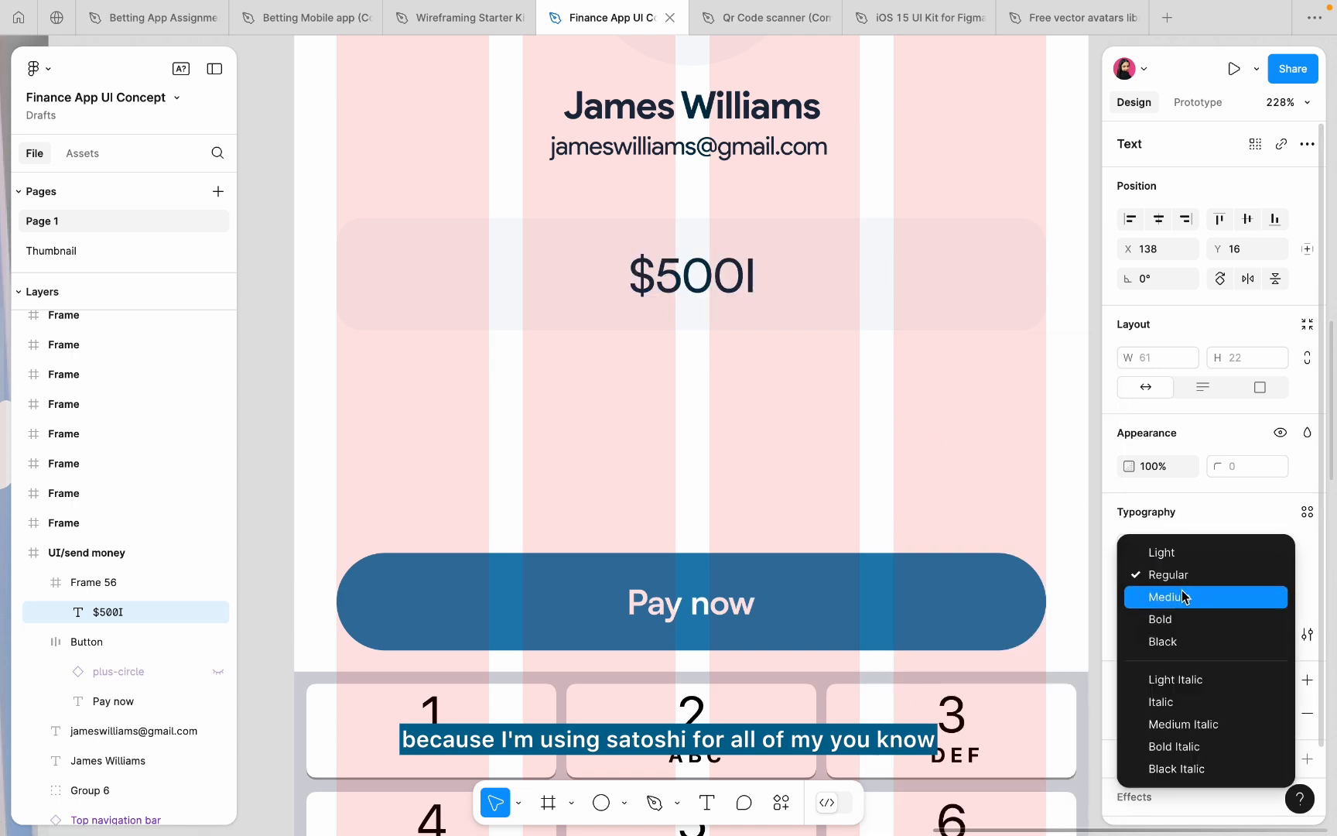
pyautogui.click(1184, 597)
# - Retype the trailing 'I' at the end of the amount text
pyautogui.click(881, 408)
pyautogui.doubleClick(715, 262)
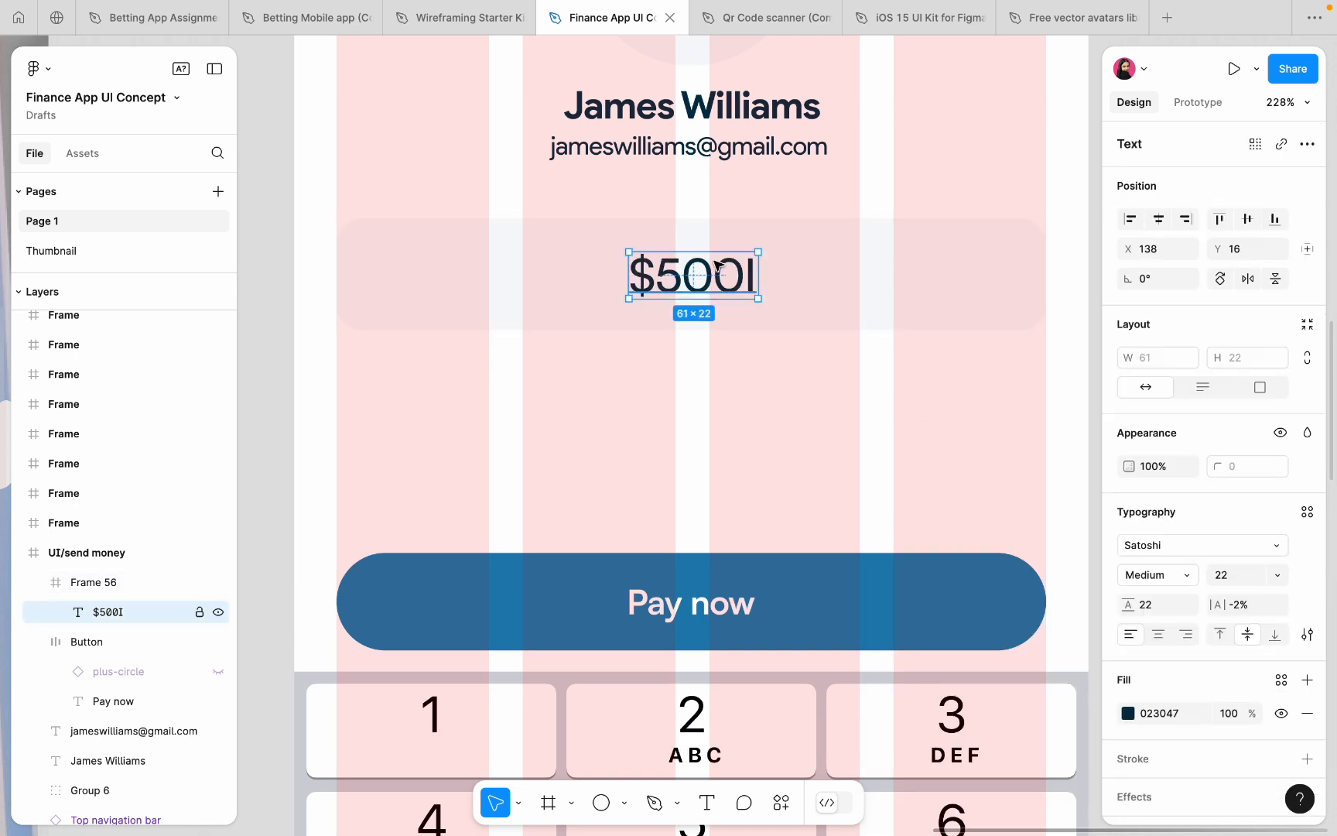
pyautogui.doubleClick(714, 261)
pyautogui.press('Right')
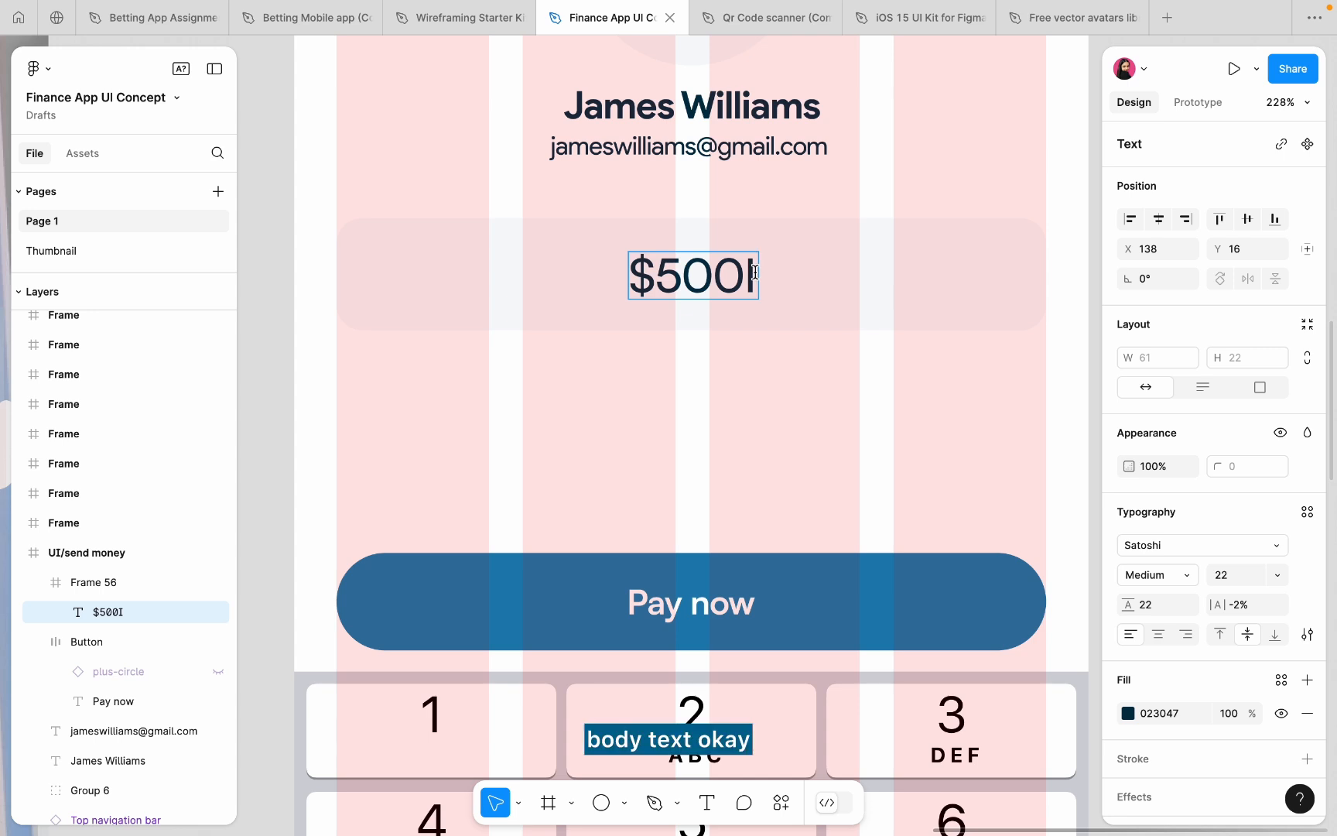
pyautogui.press('BackSpace')
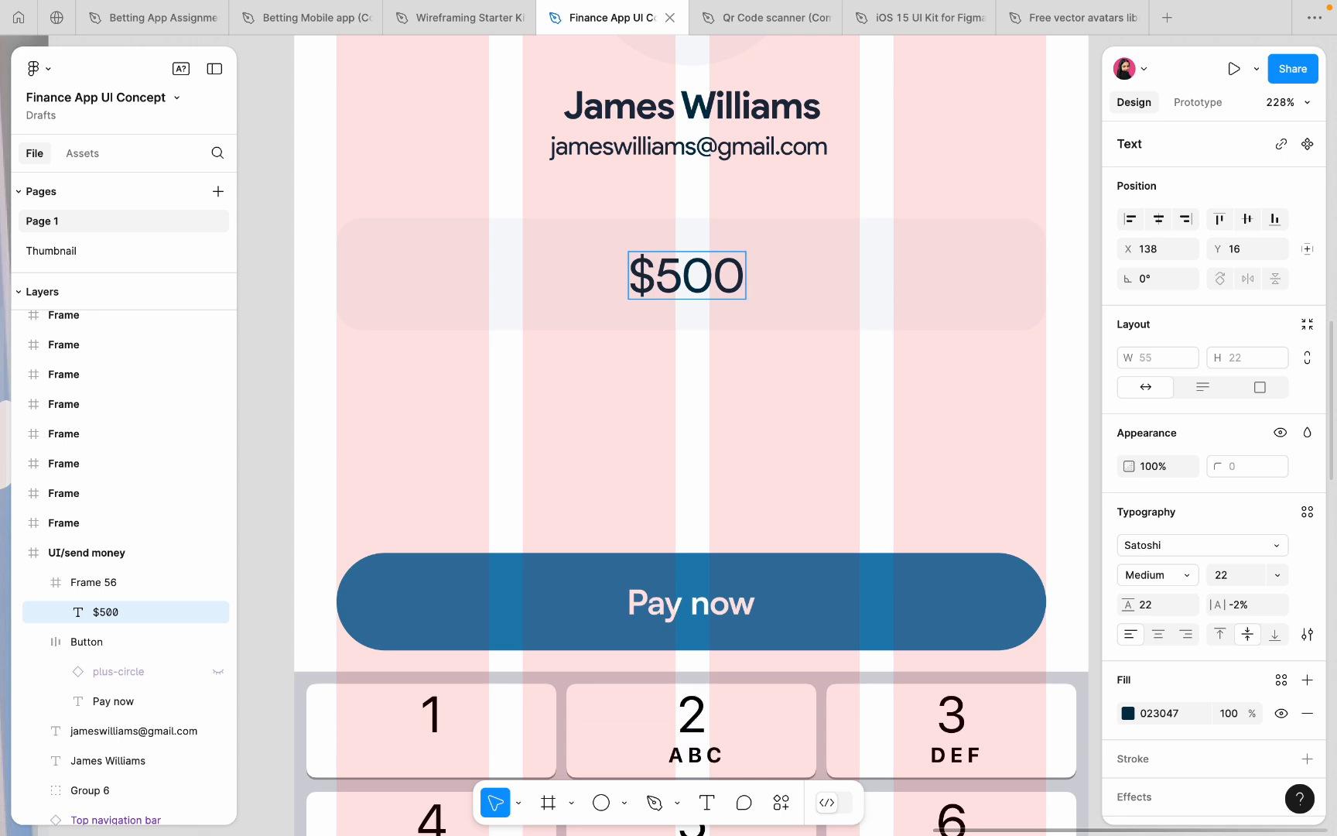
pyautogui.write('I')
pyautogui.click(726, 346)
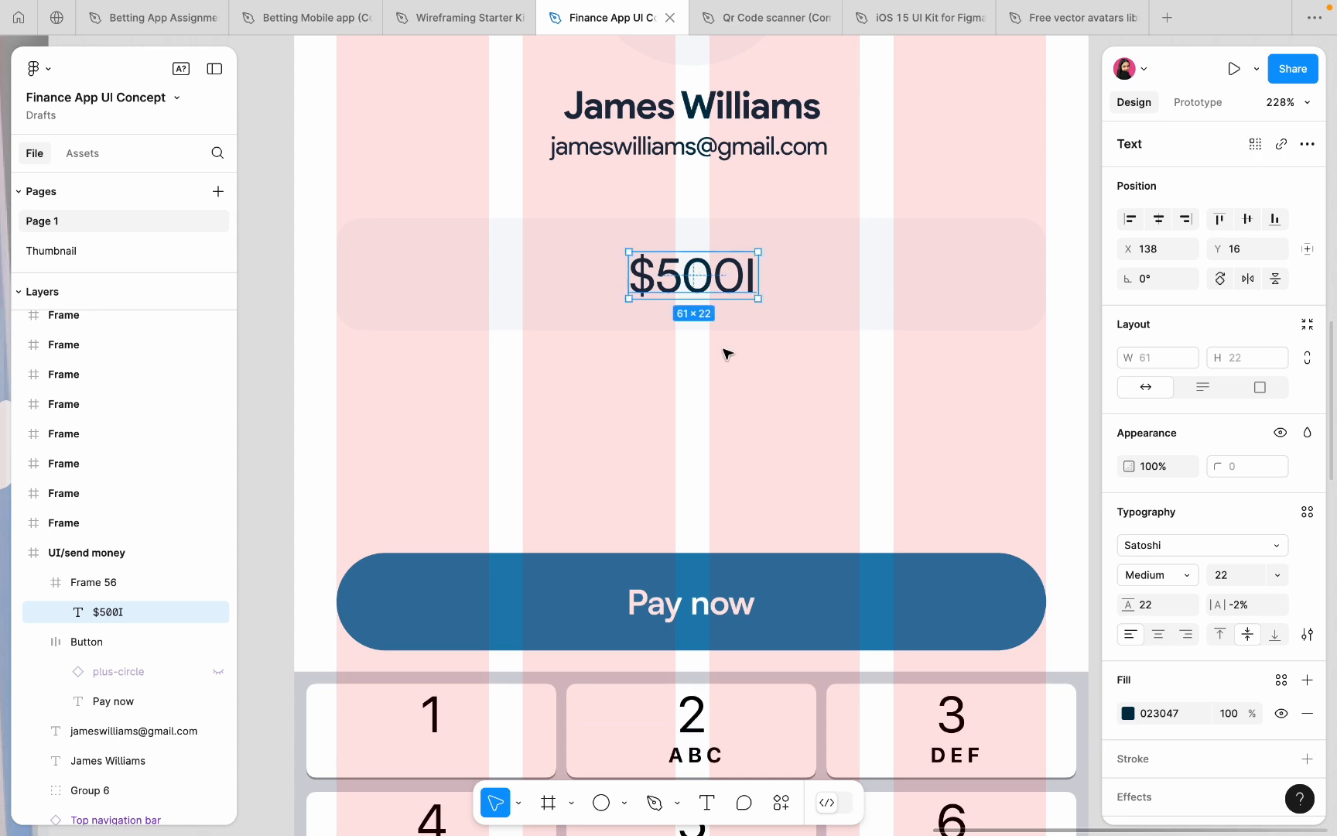
# - Narrow the amount card to 221 wide and centre it horizontally
pyautogui.click(470, 284)
pyautogui.moveTo(337, 285); pyautogui.dragTo(578, 285)
pyautogui.click(1158, 219)
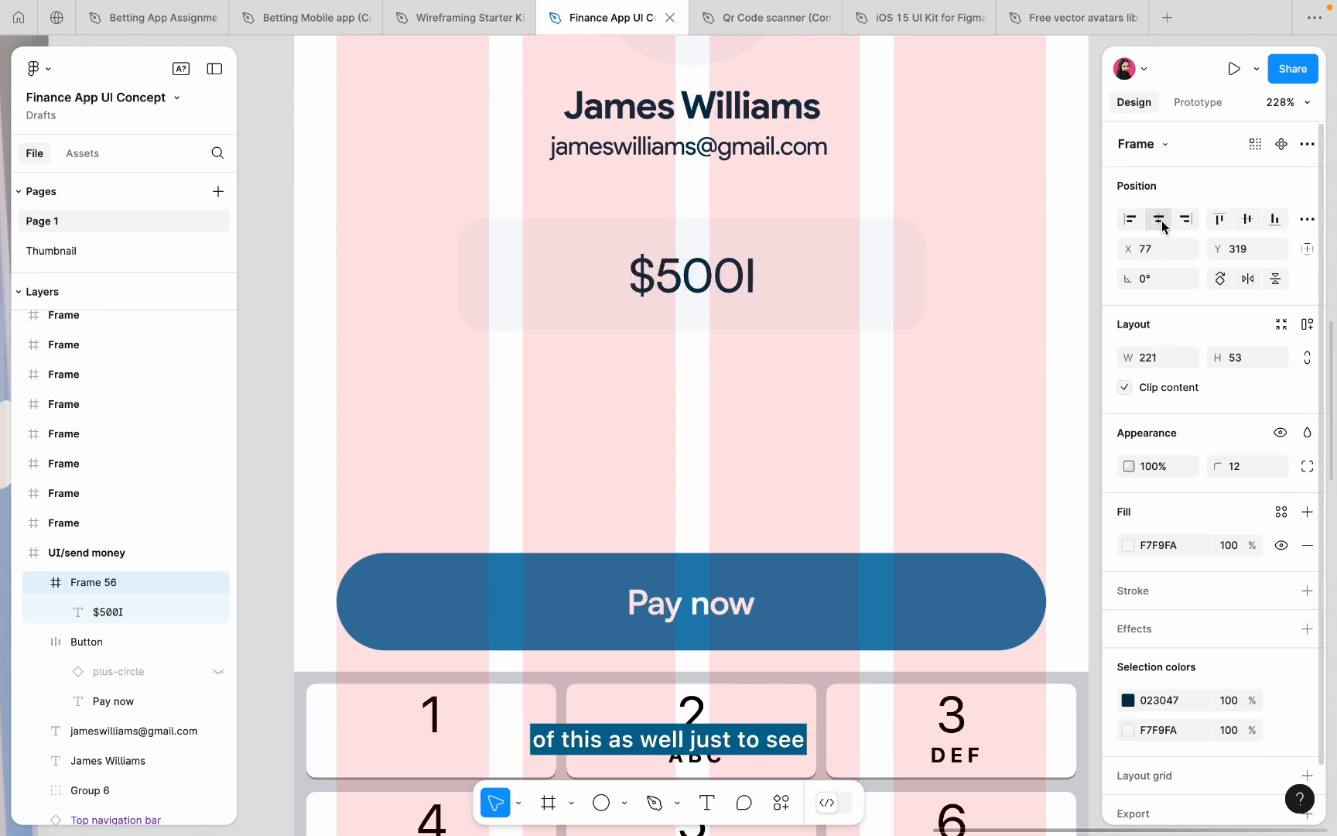
pyautogui.click(884, 183)
# - Hide the send-money screen's pink column layout grid
pyautogui.scroll(-5, 884, 186)
pyautogui.scroll(5, 883, 185)
pyautogui.hscroll(2, 884, 184)
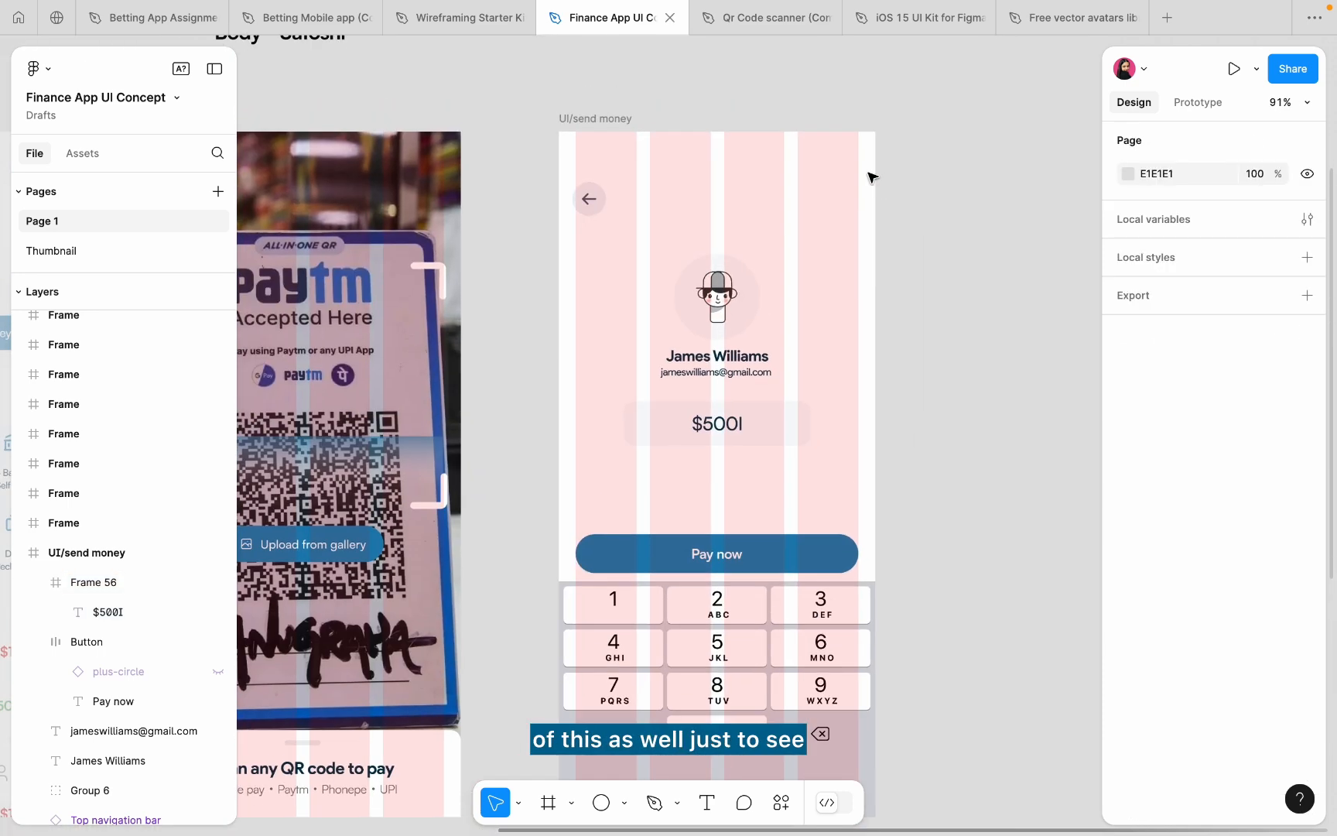
pyautogui.click(595, 118)
pyautogui.click(1282, 738)
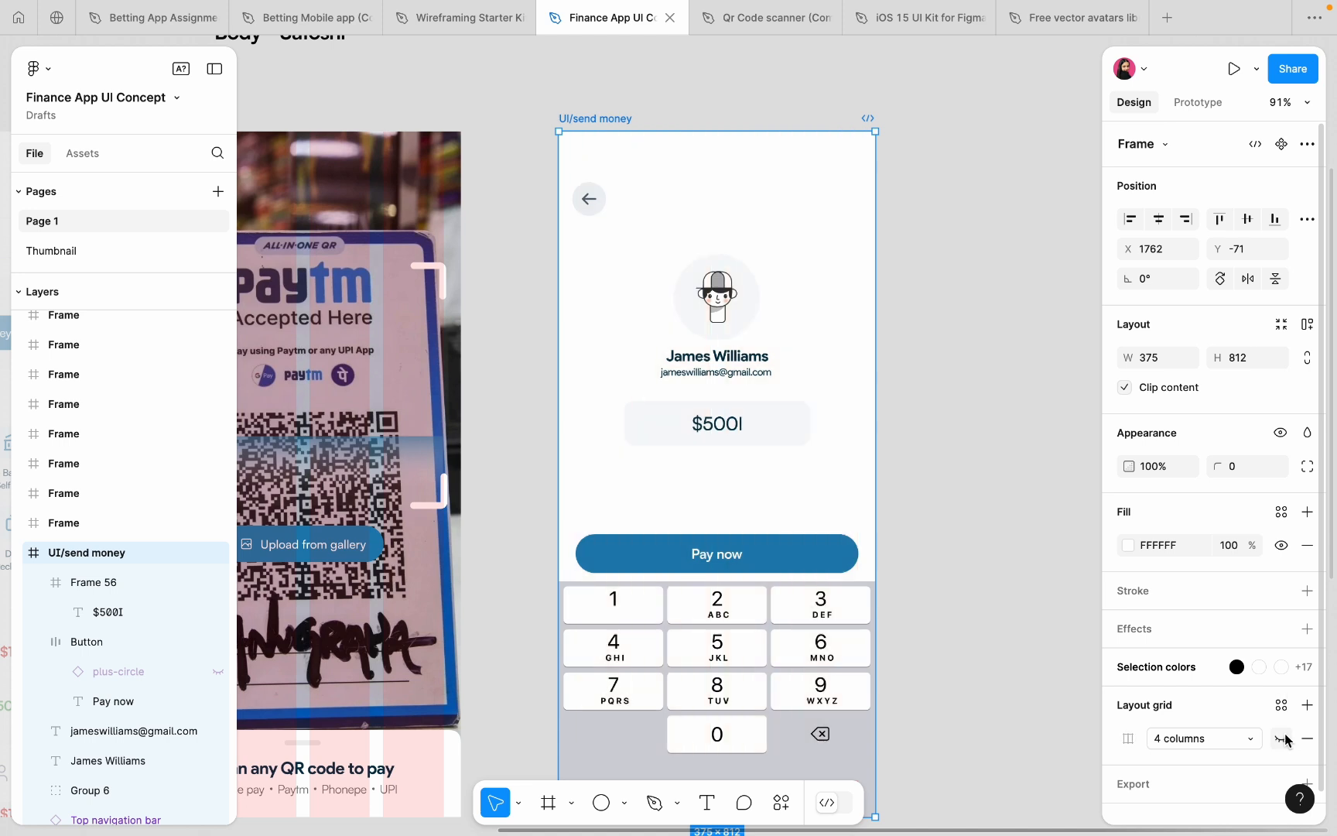
# - Nudge the amount card up to Y 312, just beneath the email
pyautogui.scroll(3, 739, 410)
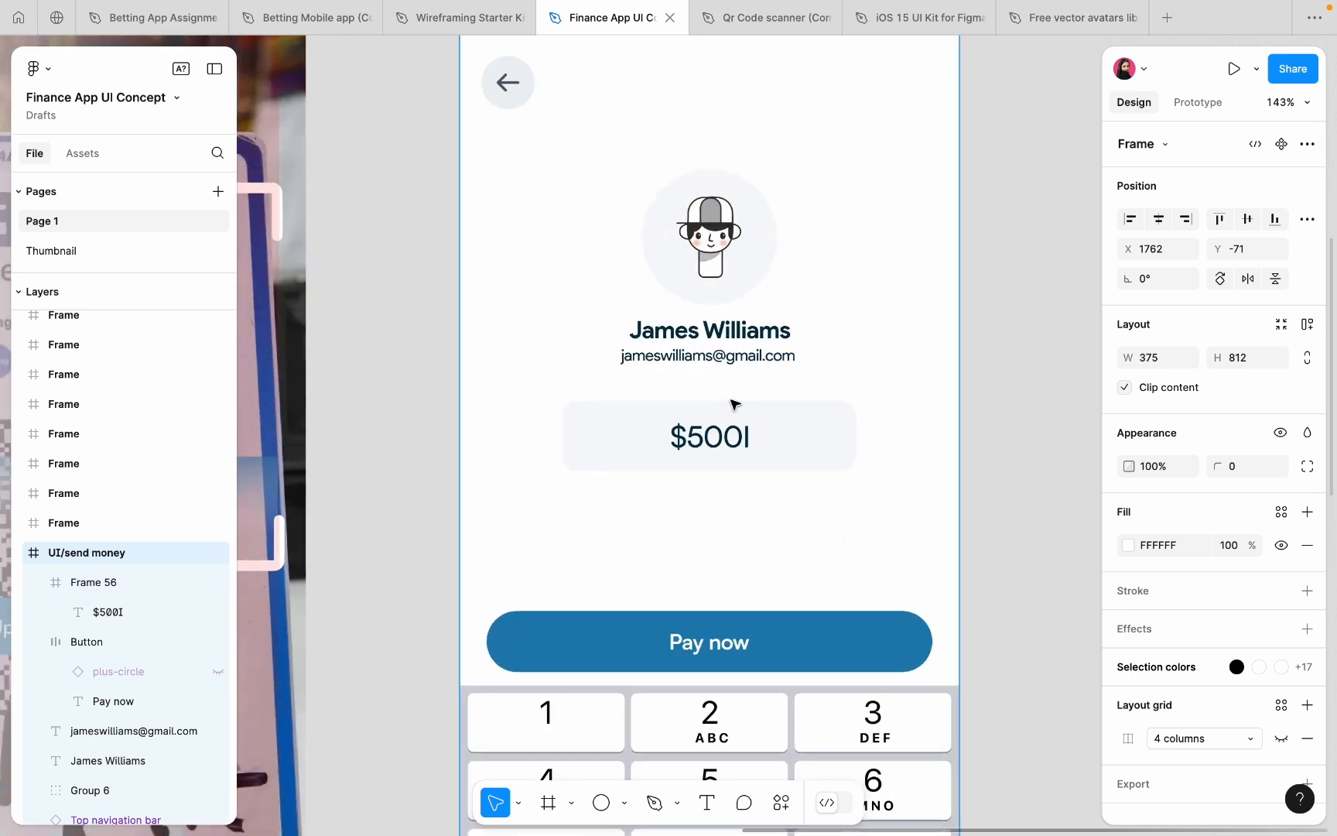
pyautogui.click(734, 403)
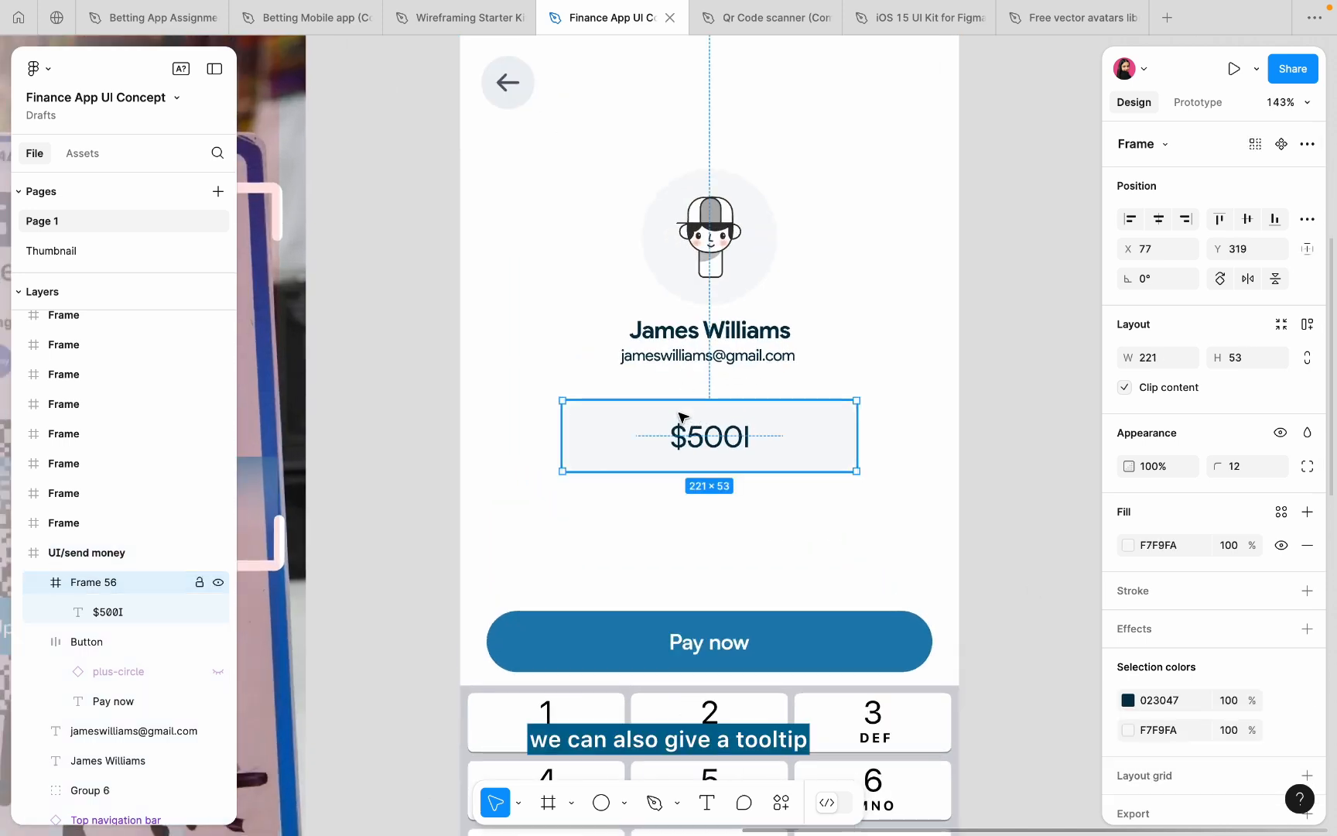
pyautogui.press('Up')
pyautogui.press('Up')
pyautogui.press('Up')
pyautogui.press('Up')
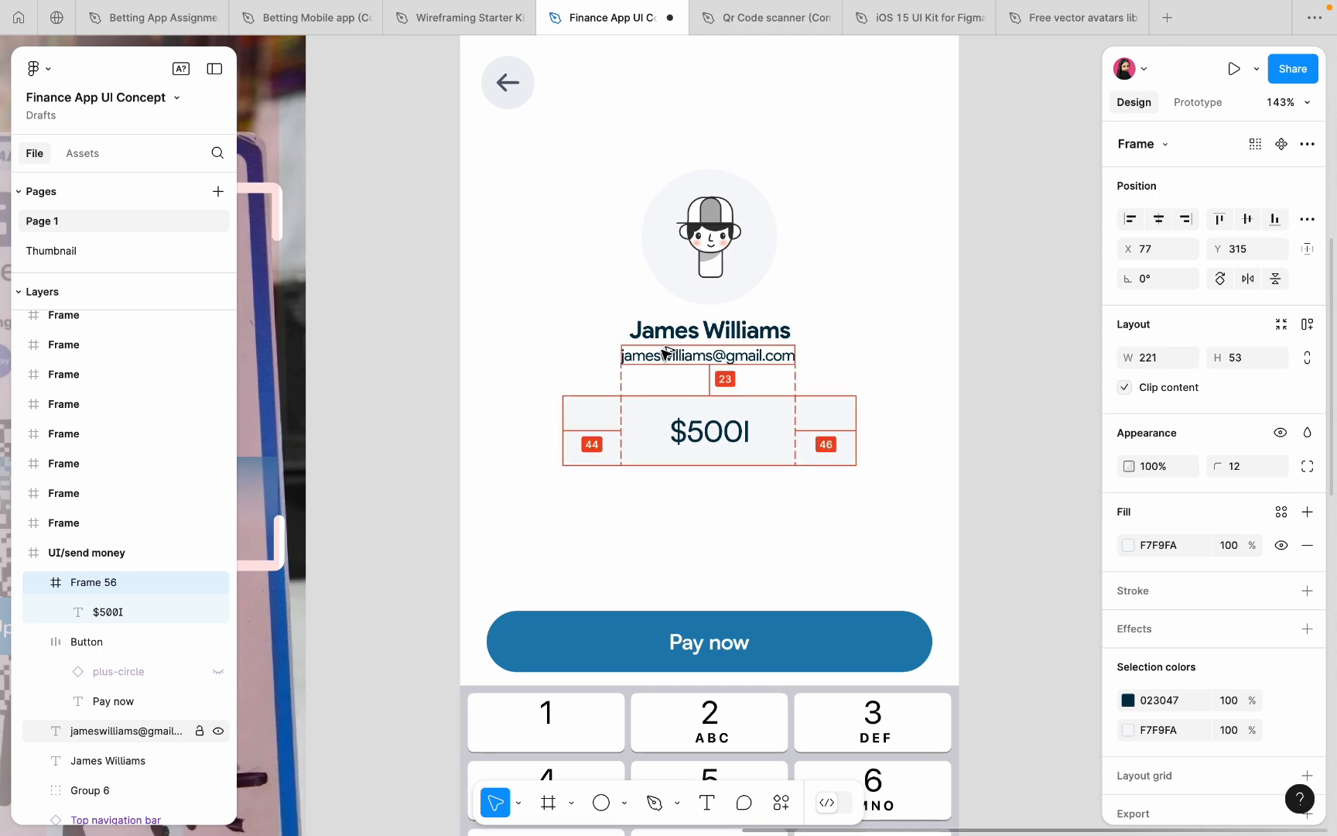
pyautogui.press('Up')
pyautogui.press('Up')
pyautogui.press('Up')
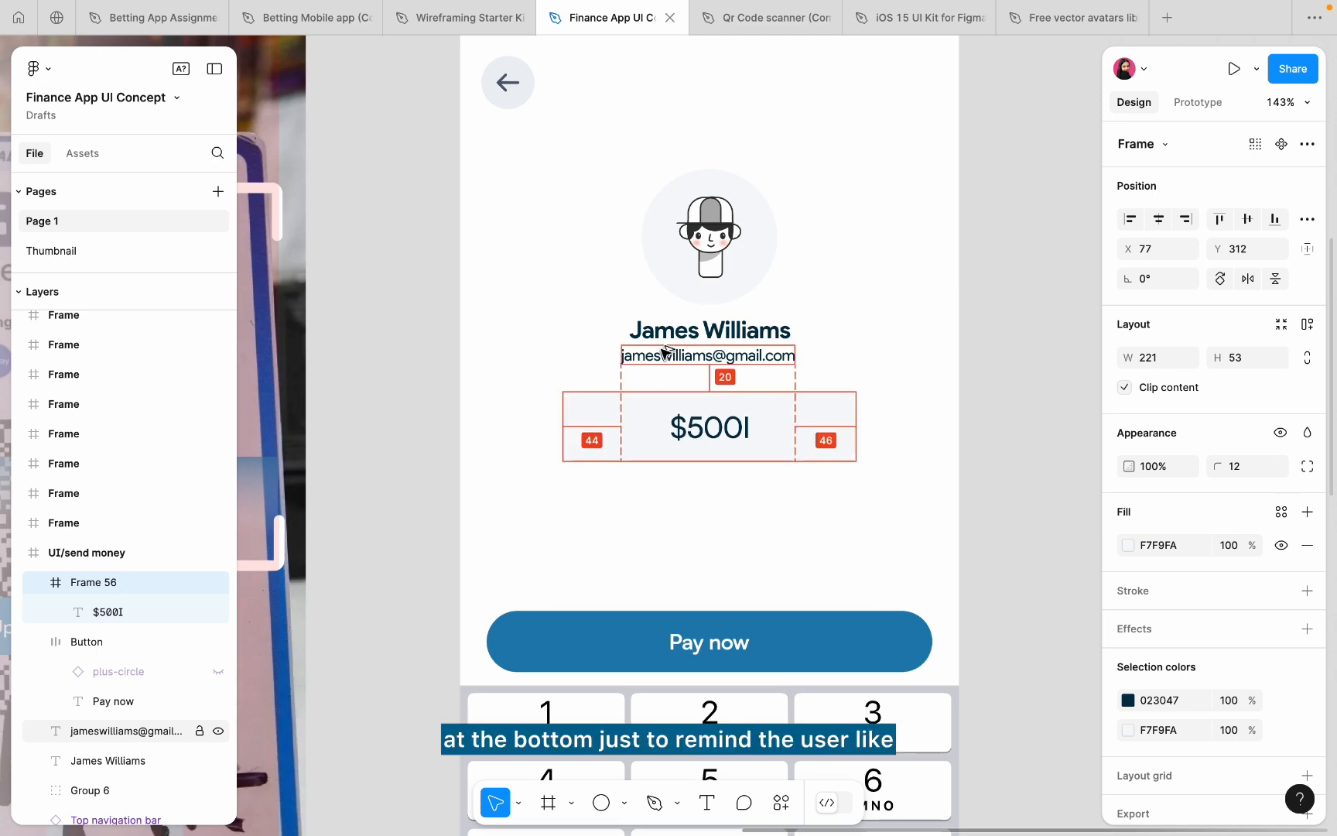
pyautogui.press('Escape')
pyautogui.scroll(-5, 624, 529)
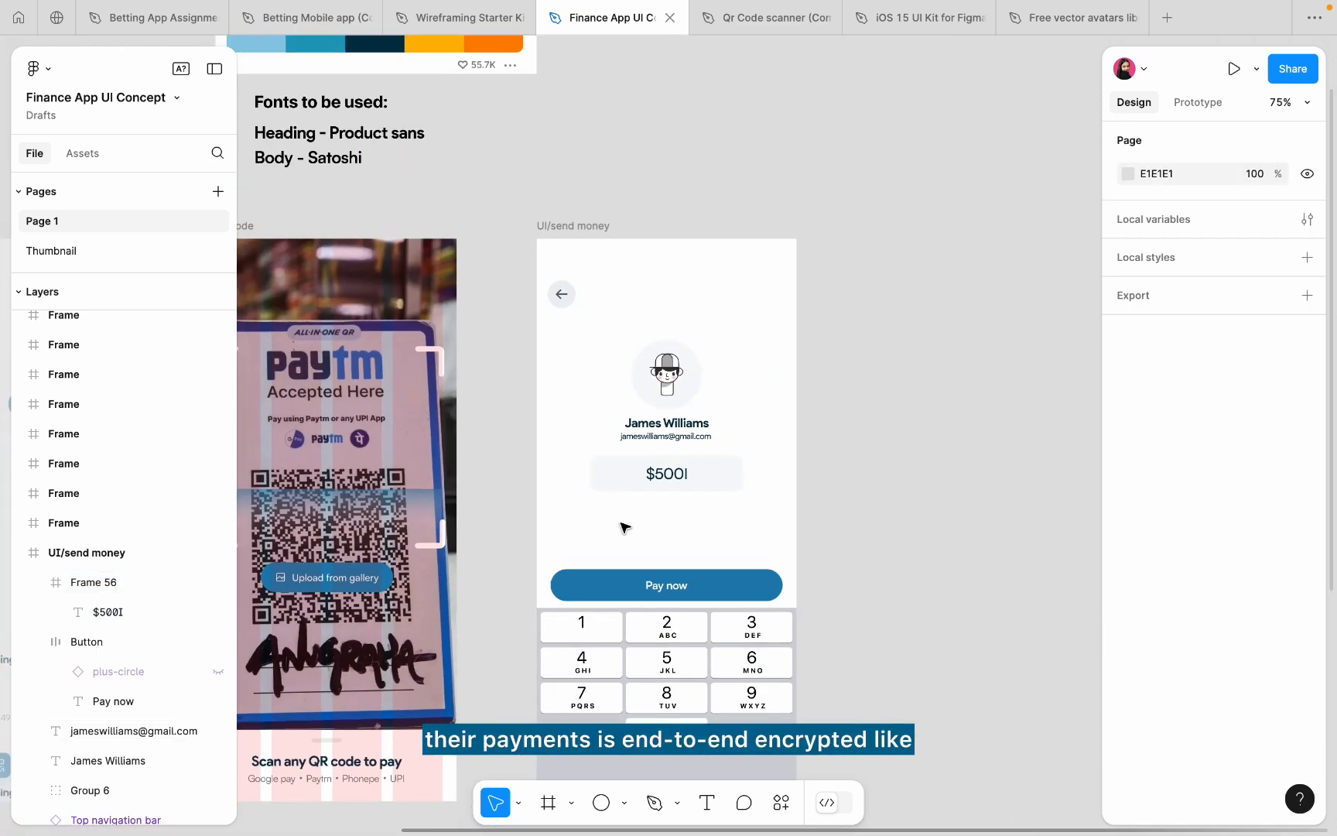
pyautogui.scroll(5, 611, 522)
pyautogui.click(600, 650)
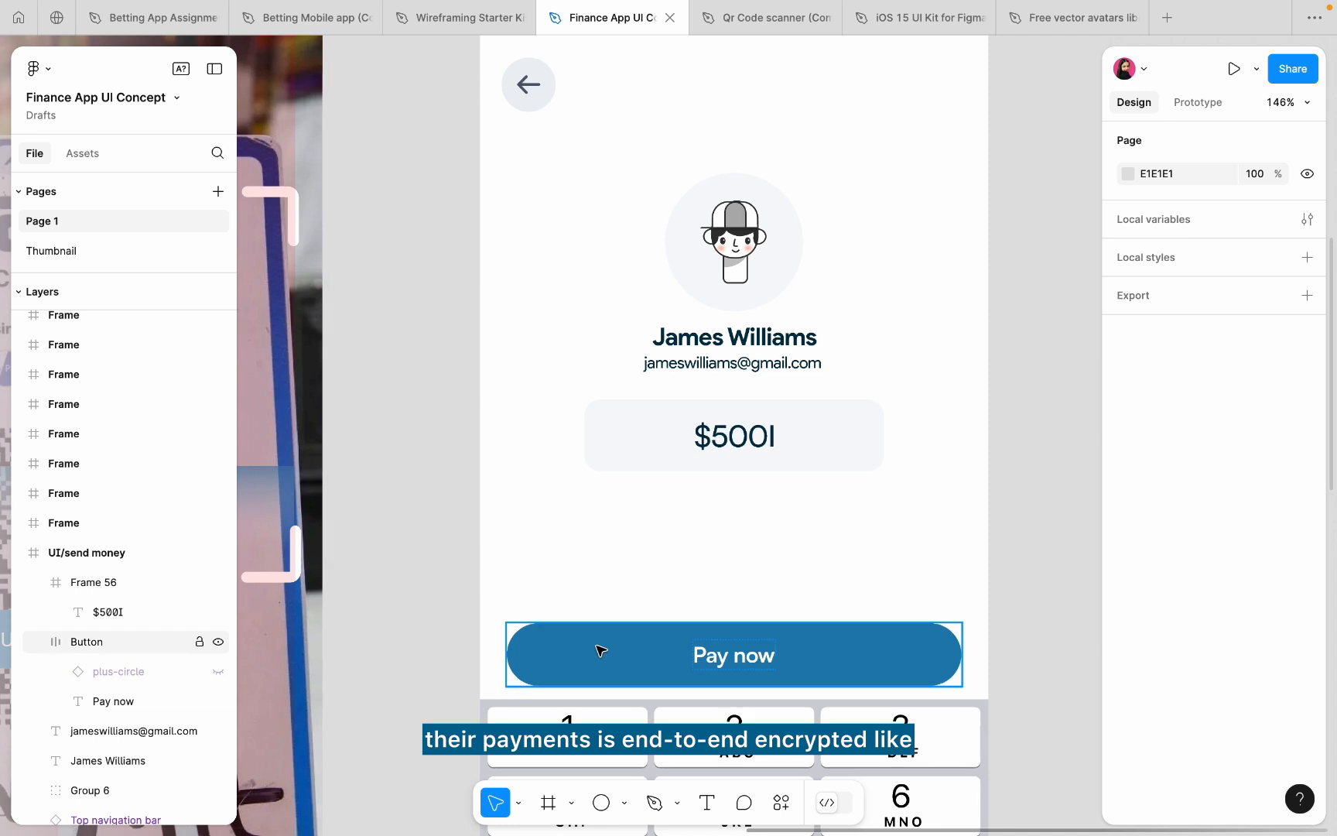
# - Duplicate the email text above Pay now as 'All payments are end-to-end encrypted and secure'
pyautogui.click(704, 367)
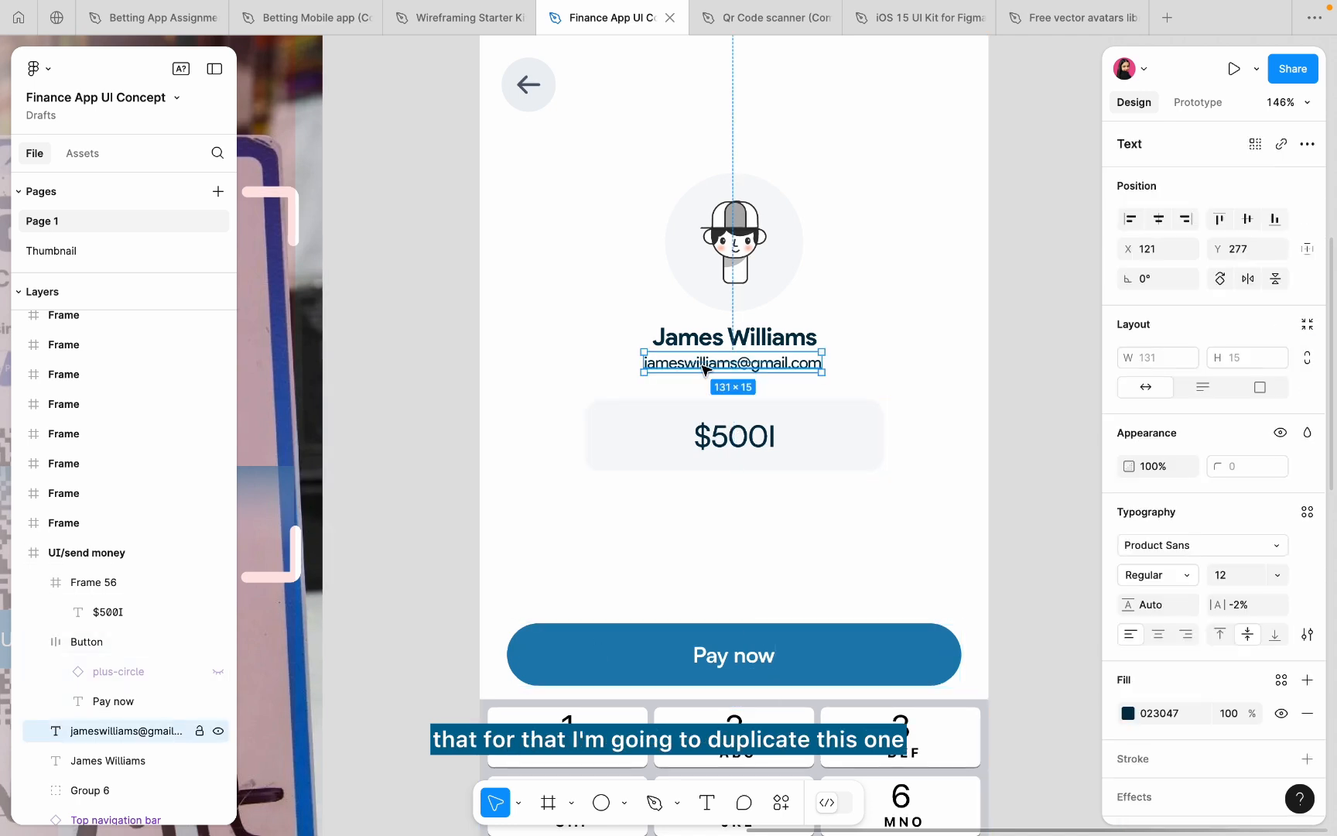
pyautogui.moveTo(704, 367); pyautogui.dragTo(708, 573)
pyautogui.doubleClick(708, 571)
pyautogui.write('a')
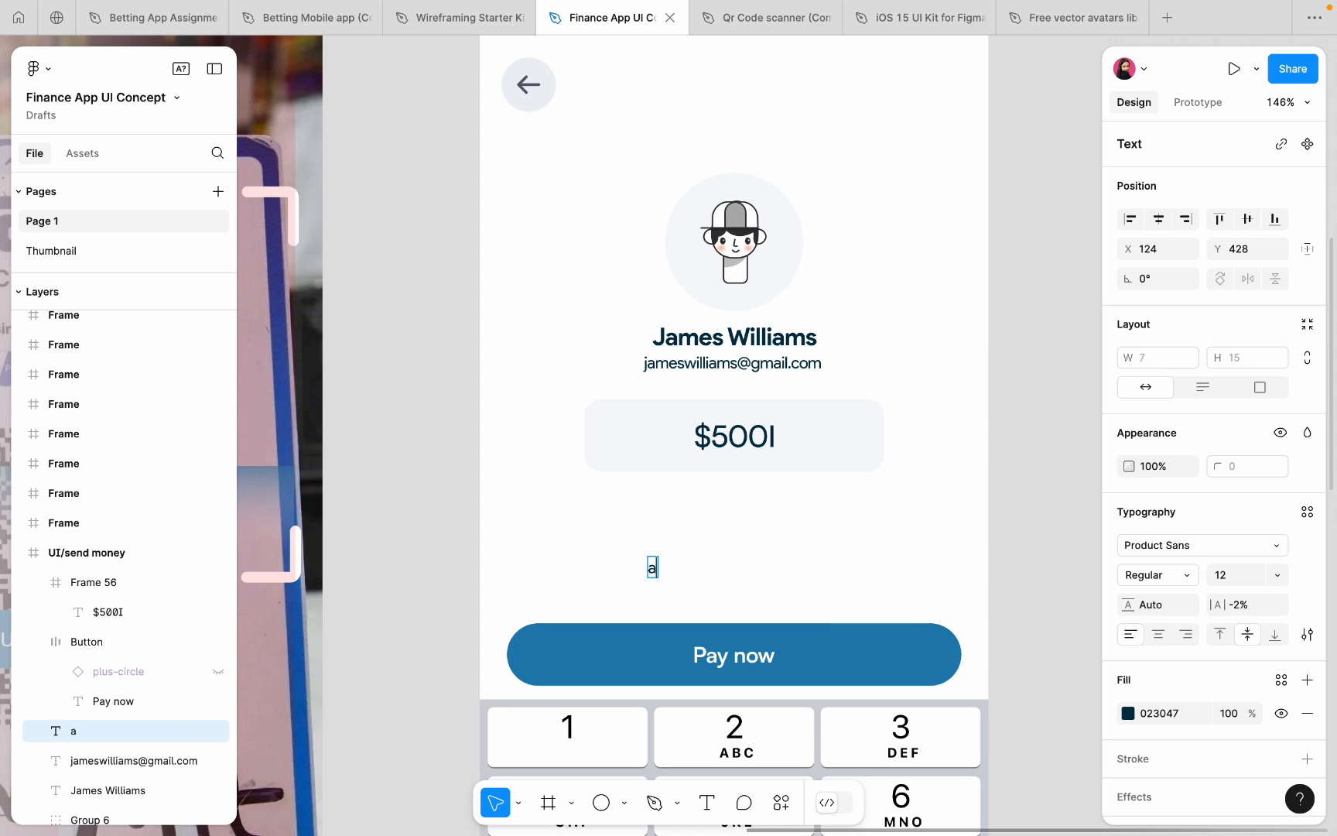
pyautogui.press('BackSpace')
pyautogui.press('BackSpace')
pyautogui.press('BackSpace')
pyautogui.press('BackSpace')
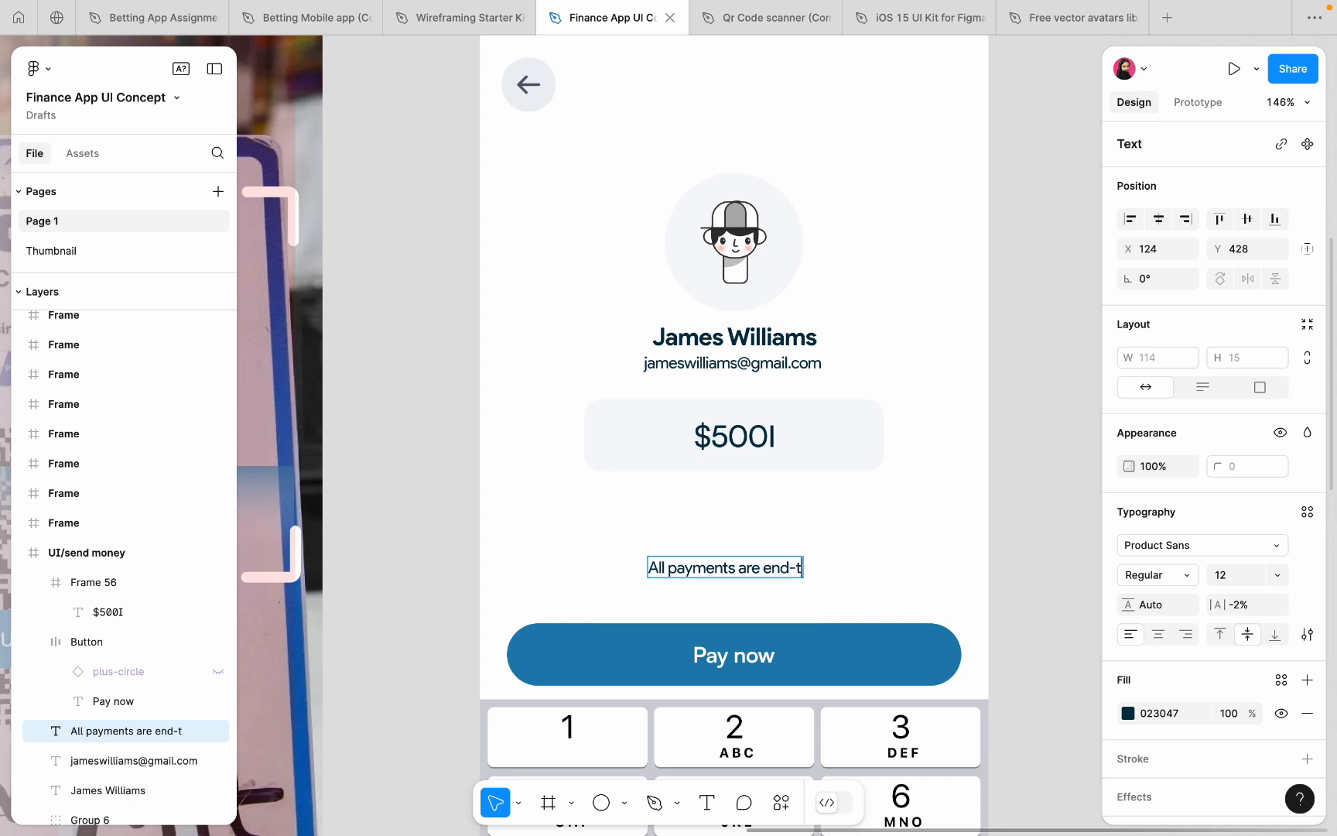
pyautogui.write('-end')
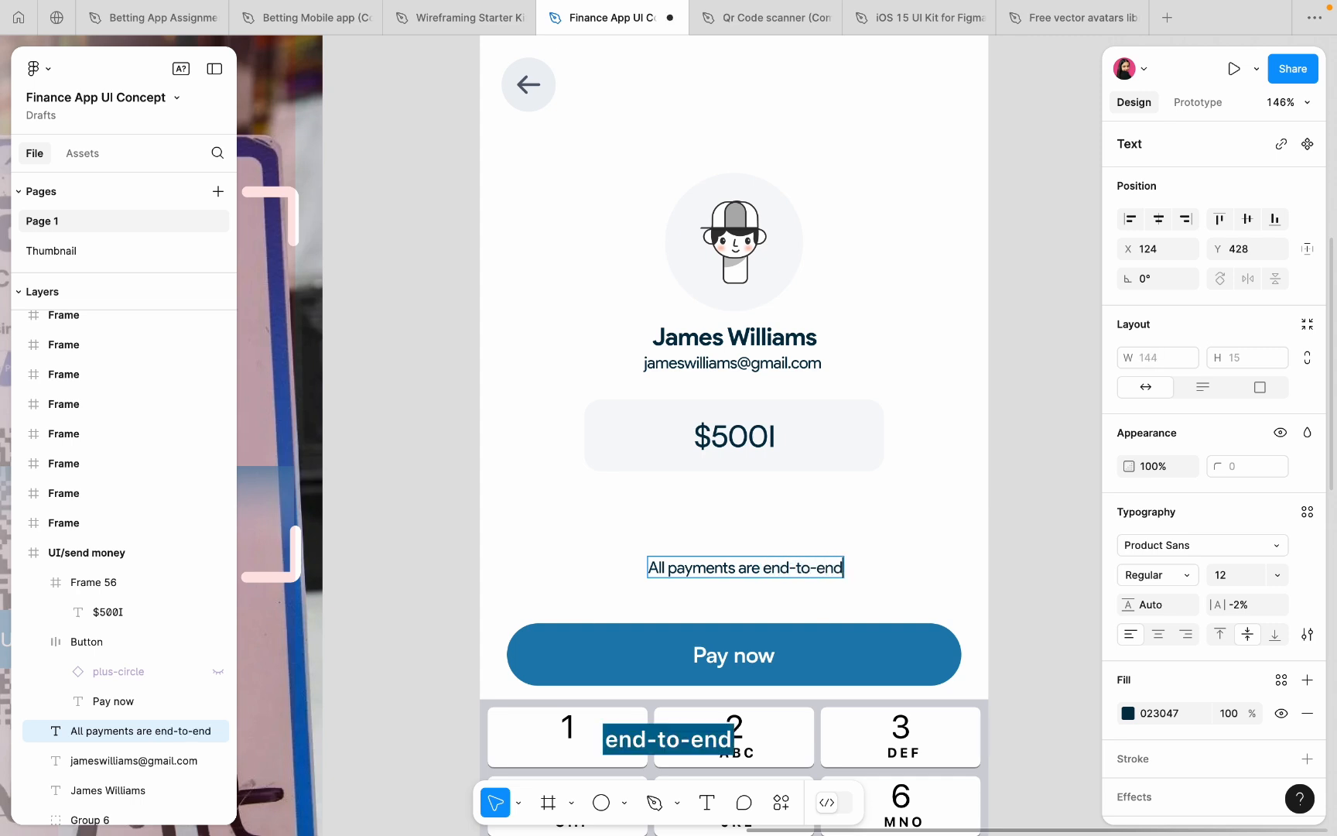
pyautogui.write(' encryp')
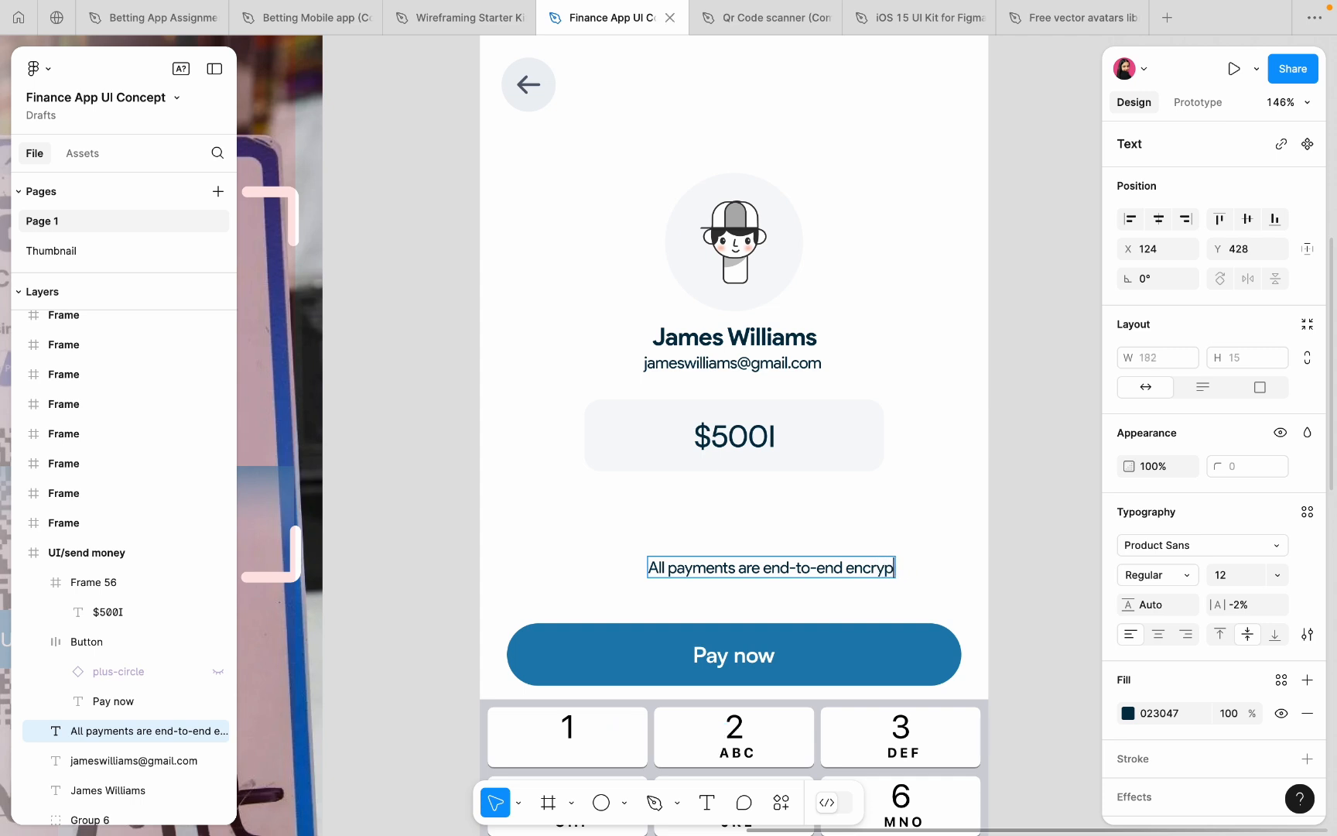
pyautogui.write('ted and secure')
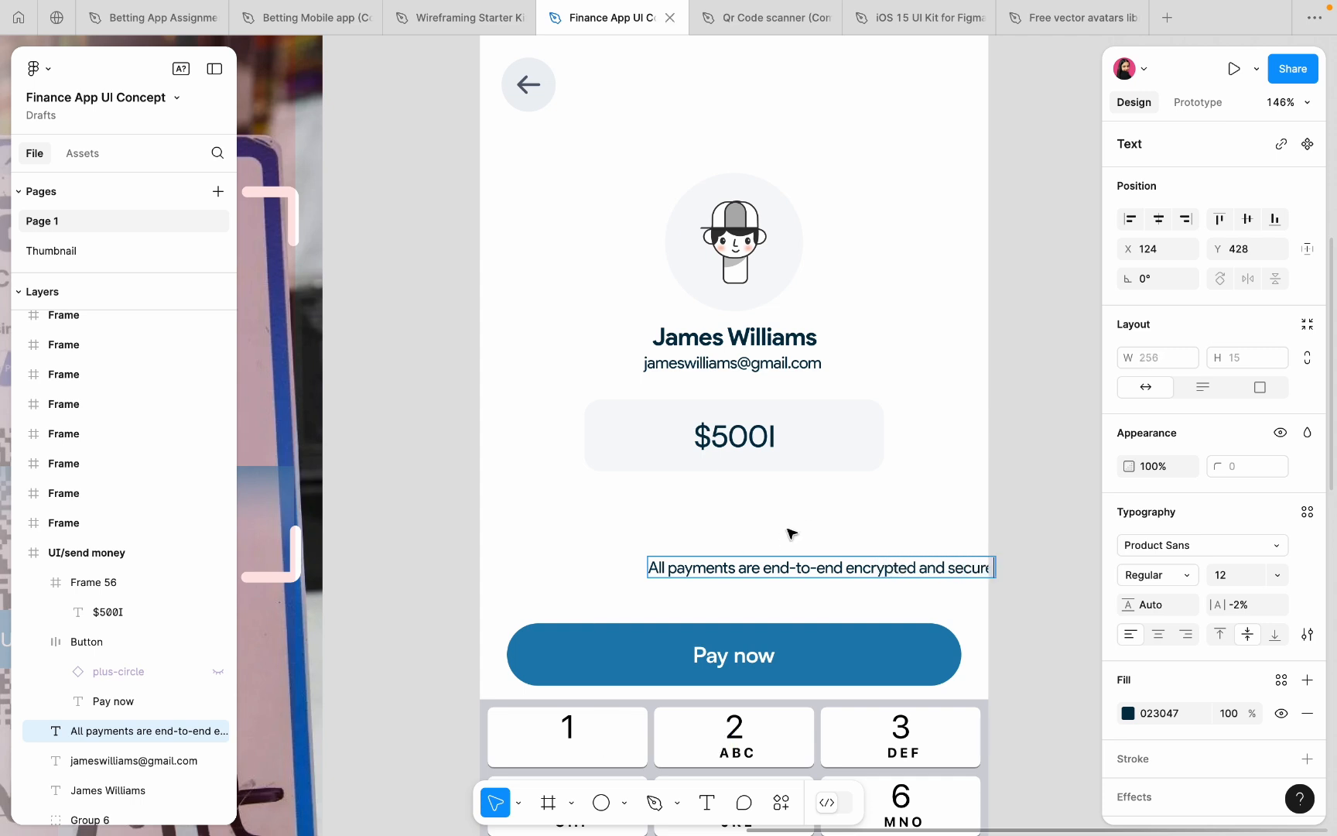
pyautogui.press('Escape')
# - Colour the note 4F4F4F and centre it just above the Pay now button
pyautogui.click(1219, 582)
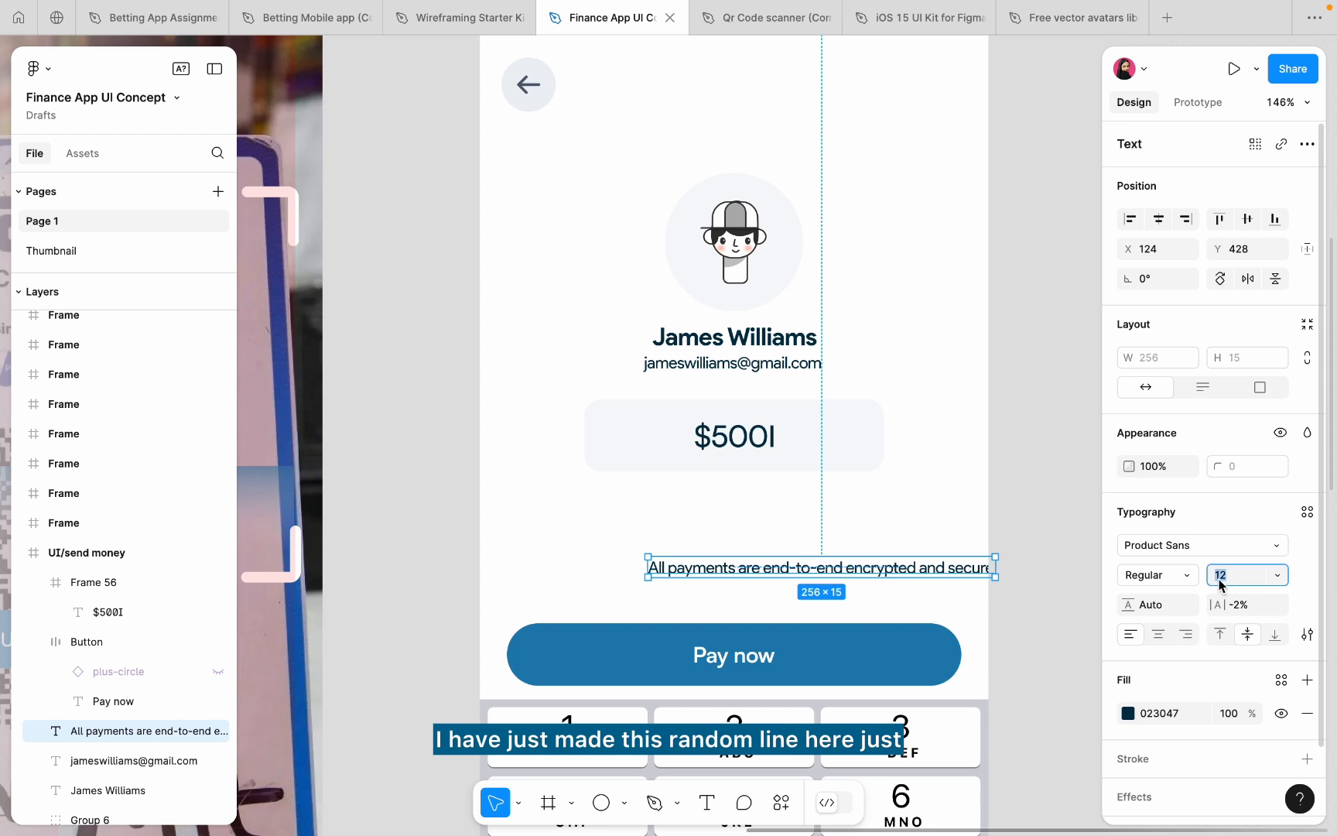
pyautogui.click(1128, 715)
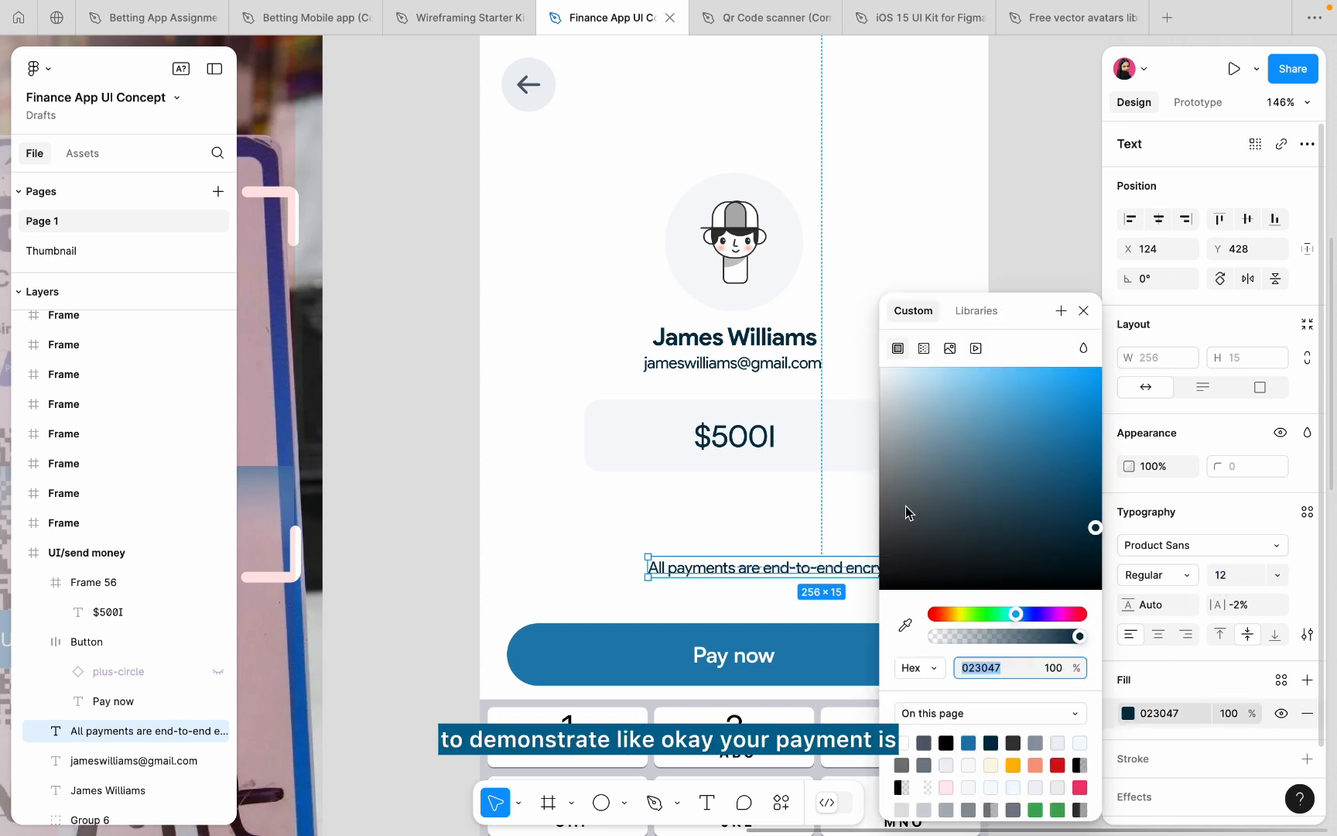
pyautogui.moveTo(905, 505); pyautogui.dragTo(863, 526)
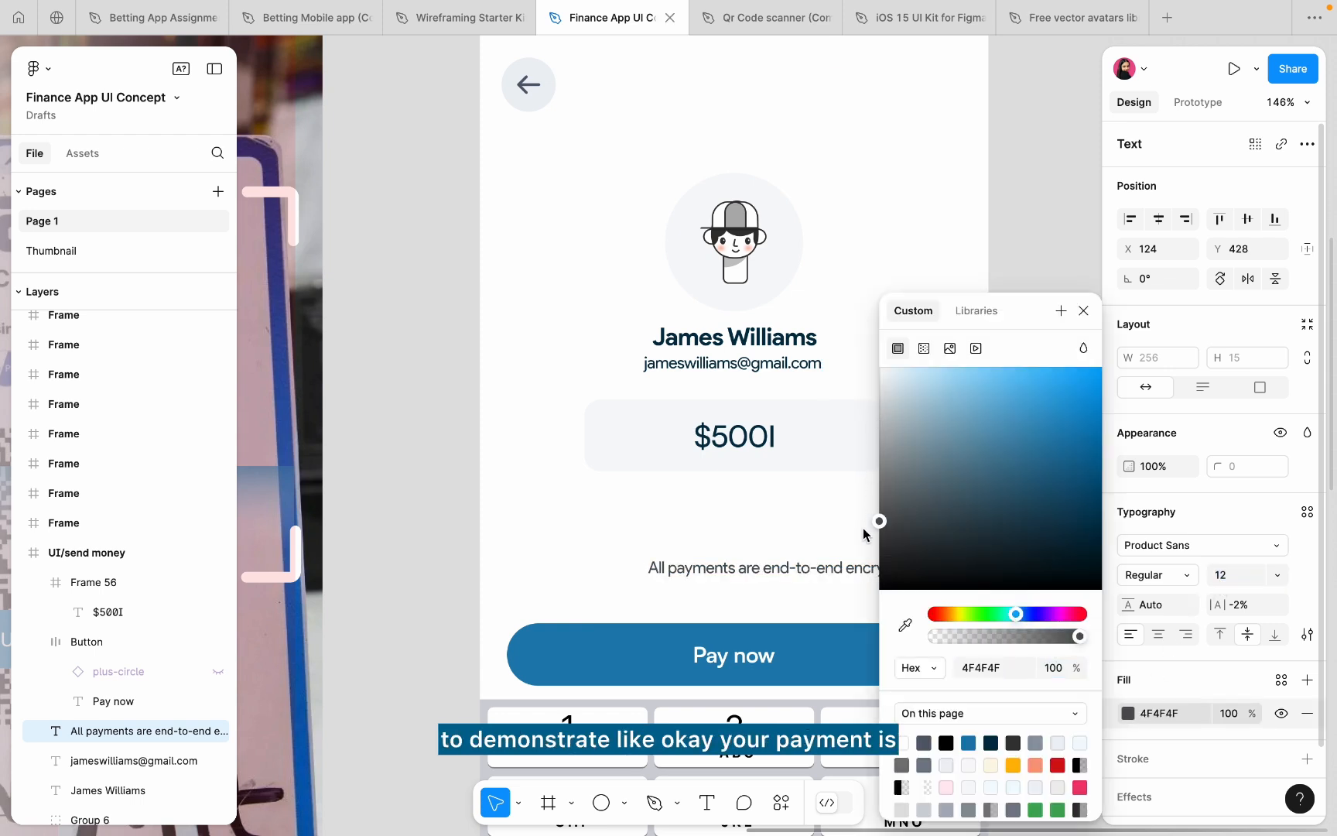
pyautogui.moveTo(825, 572); pyautogui.dragTo(740, 607)
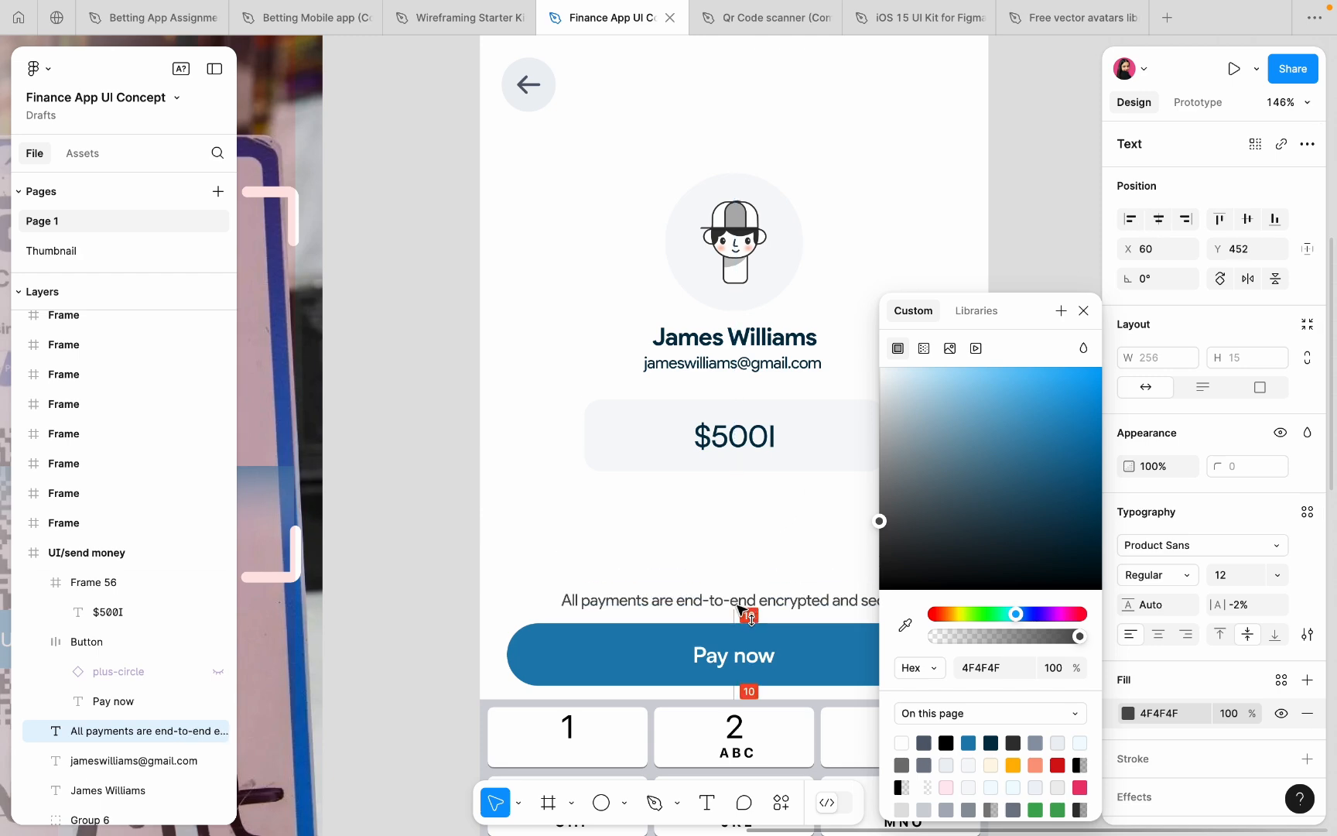
pyautogui.click(678, 561)
pyautogui.scroll(-5, 677, 561)
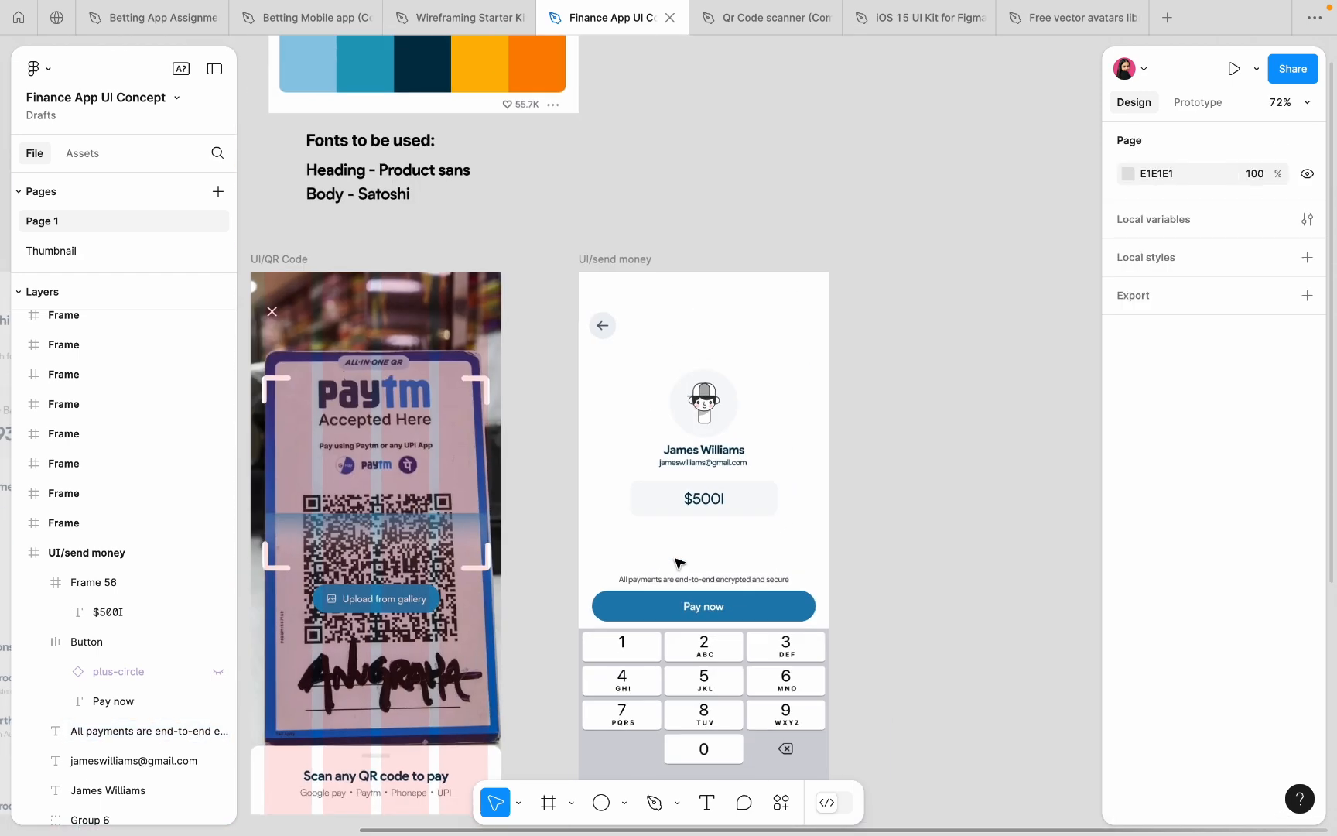
pyautogui.scroll(5, 678, 561)
pyautogui.click(681, 608)
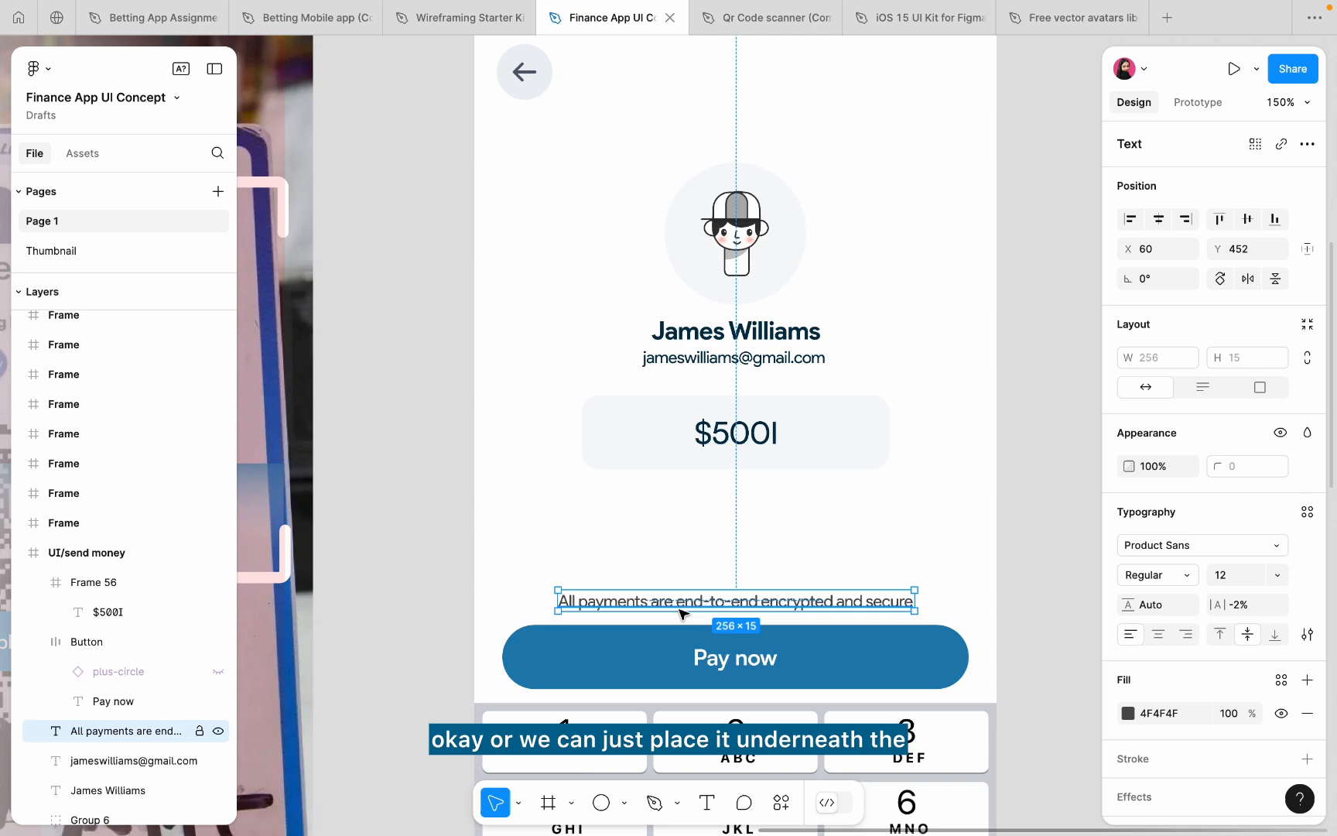
pyautogui.keyDown('shift'); pyautogui.click(681, 652); pyautogui.keyUp('shift')
pyautogui.hotkey('shift', 'a')
pyautogui.click(675, 608)
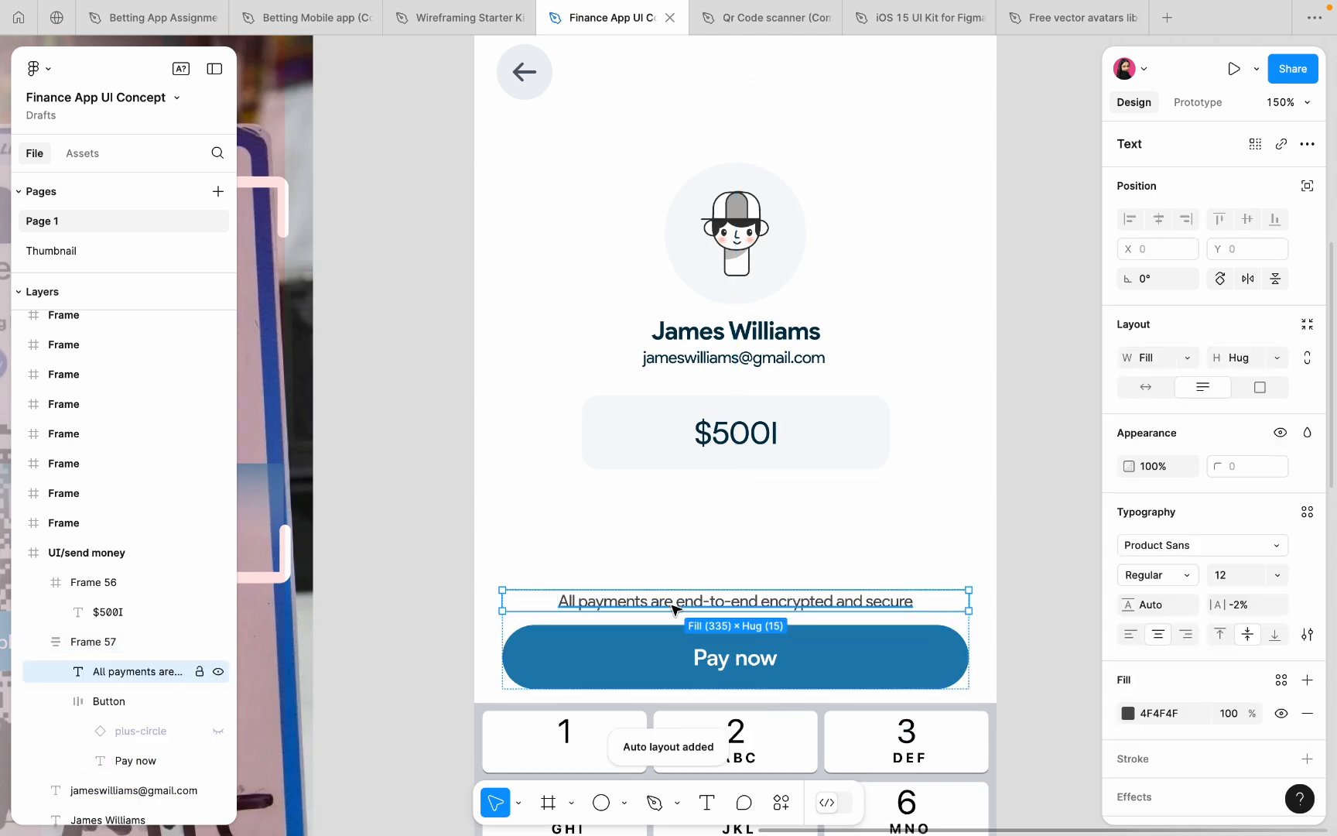
pyautogui.press('Down')
pyautogui.click(662, 546)
pyautogui.scroll(-4, 662, 546)
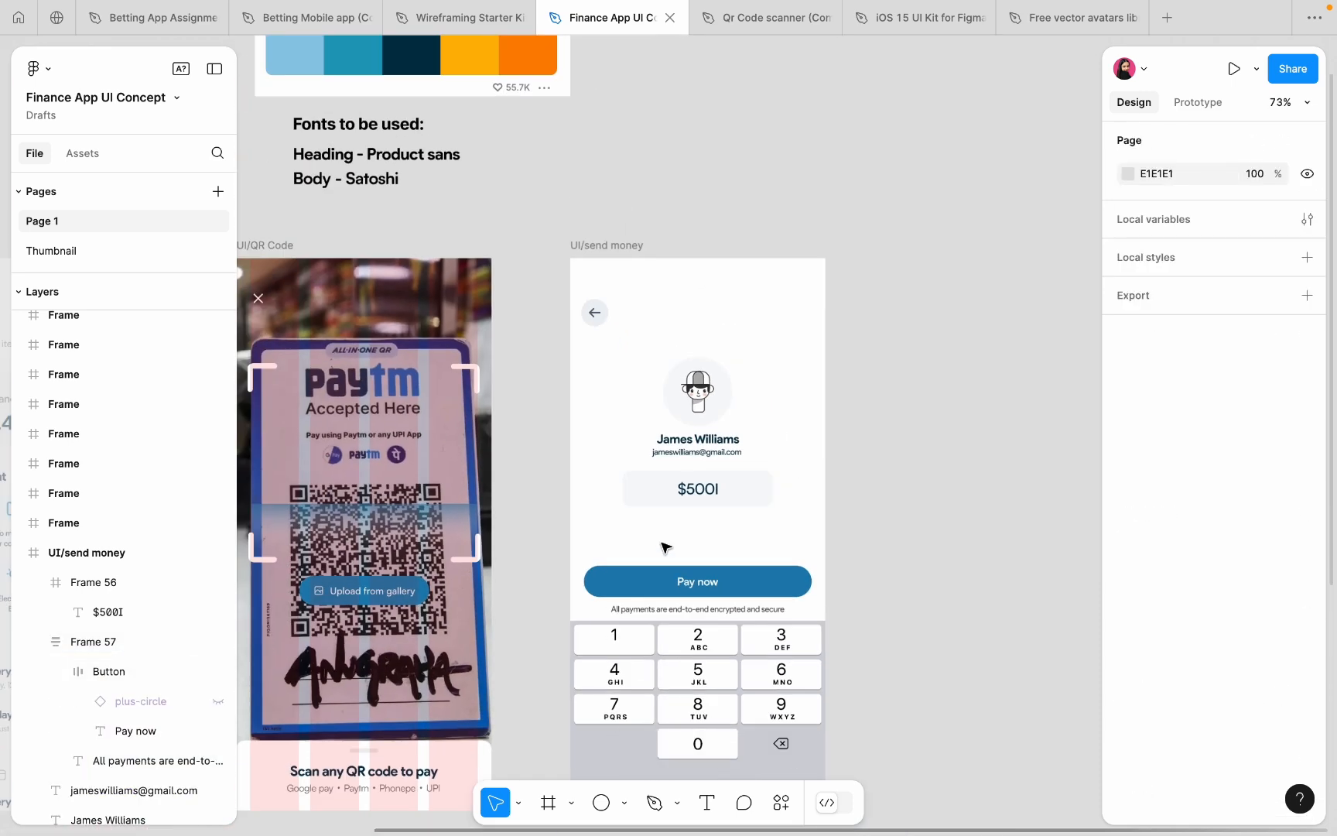
pyautogui.scroll(3, 664, 547)
pyautogui.scroll(2, 676, 565)
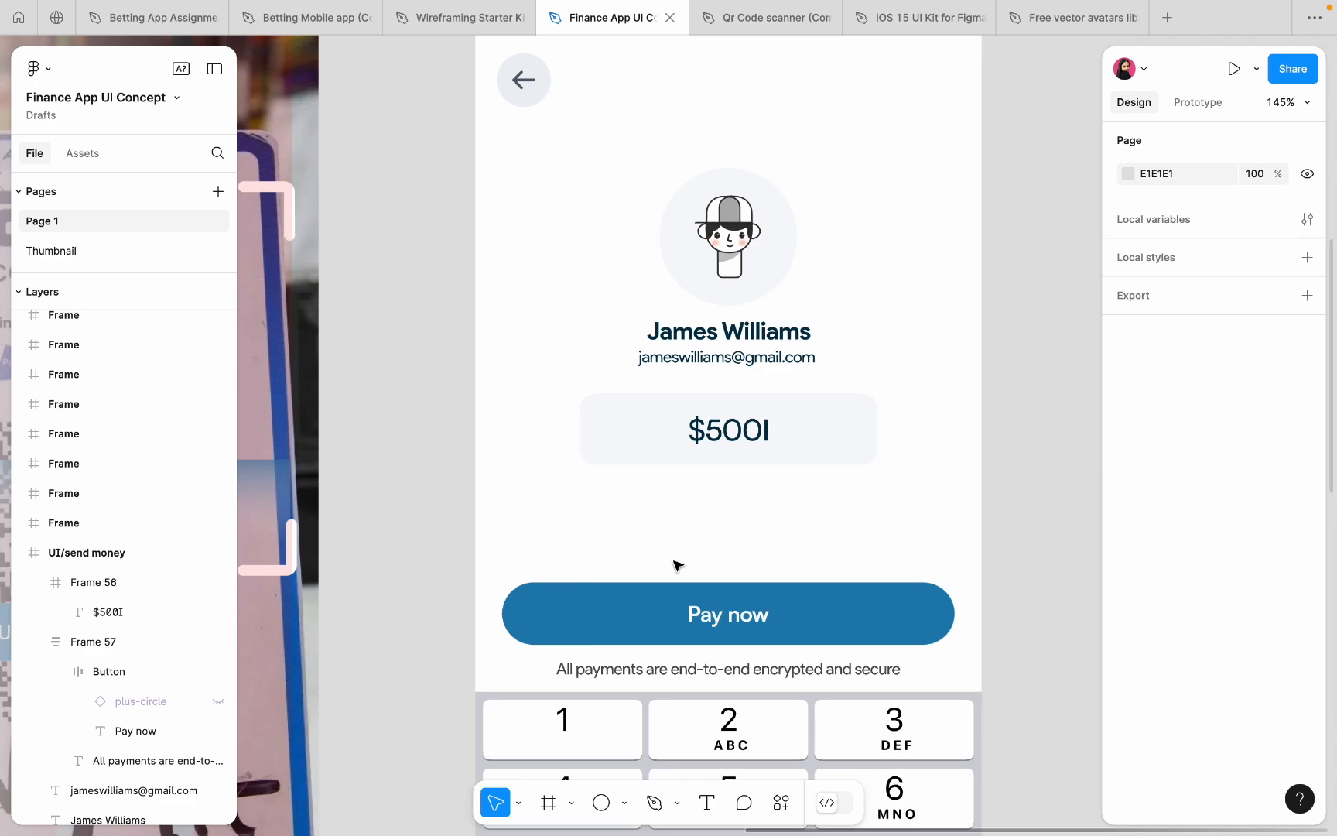
pyautogui.scroll(-5, 676, 565)
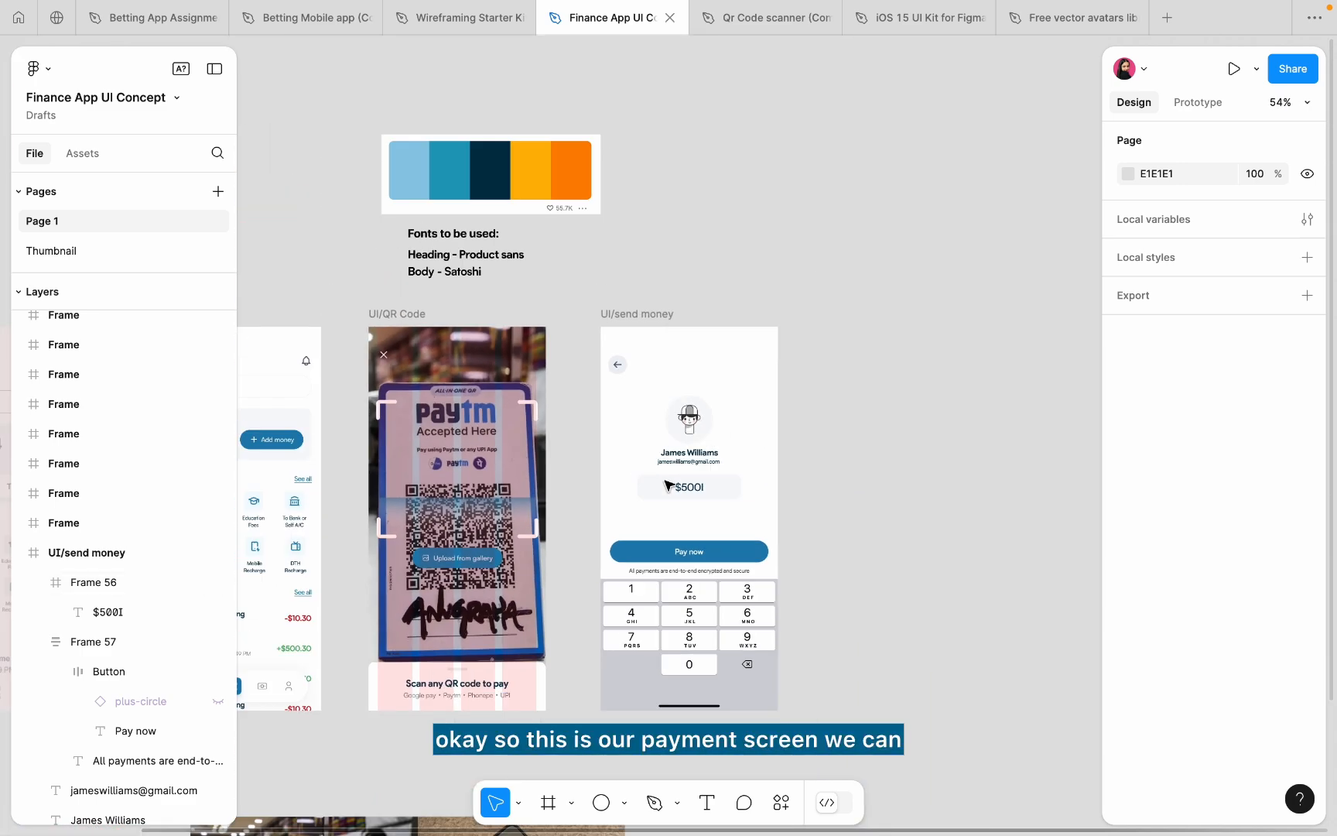
pyautogui.scroll(3, 661, 354)
pyautogui.scroll(-2, 662, 354)
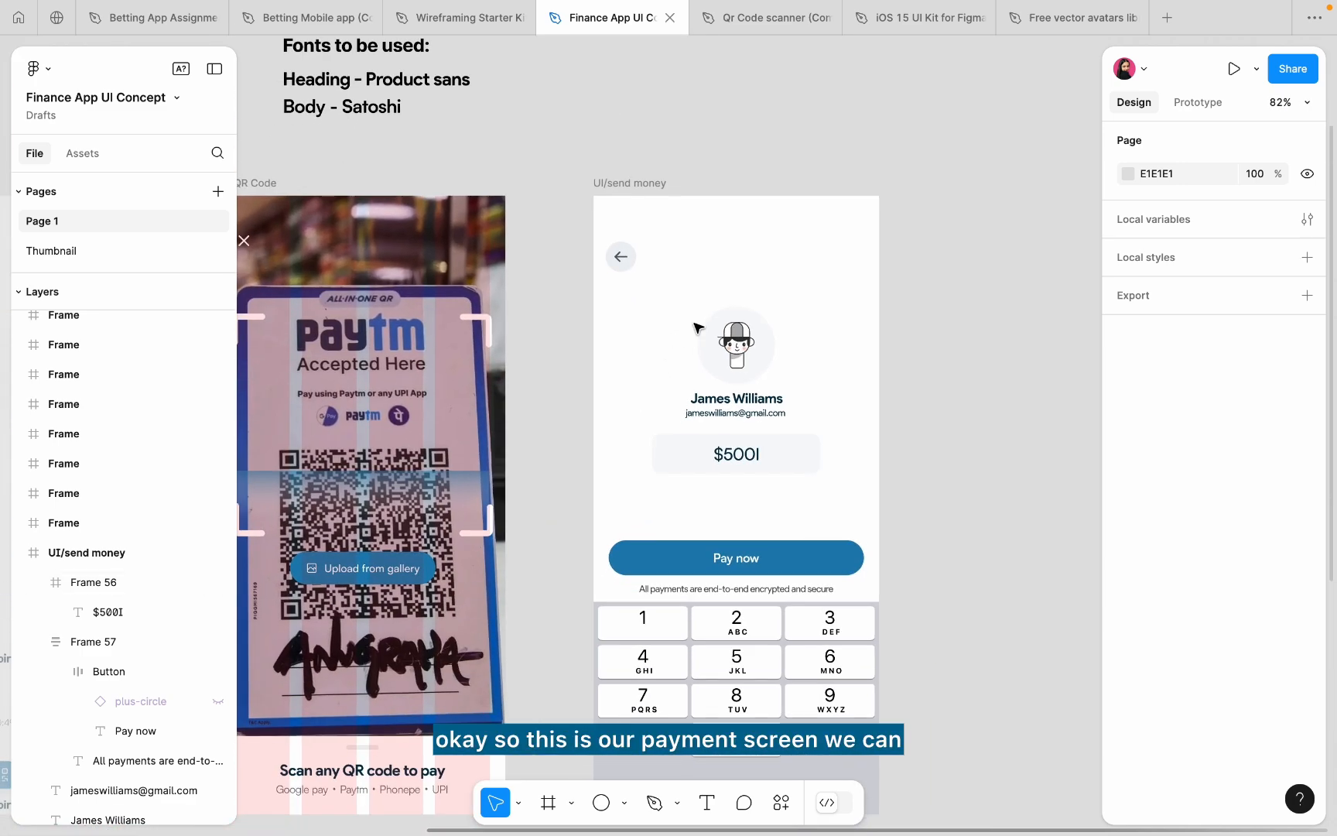
pyautogui.scroll(3, 696, 327)
# - Scale the avatar group about 1.34x and centre it horizontally
pyautogui.click(716, 307)
pyautogui.press('k')
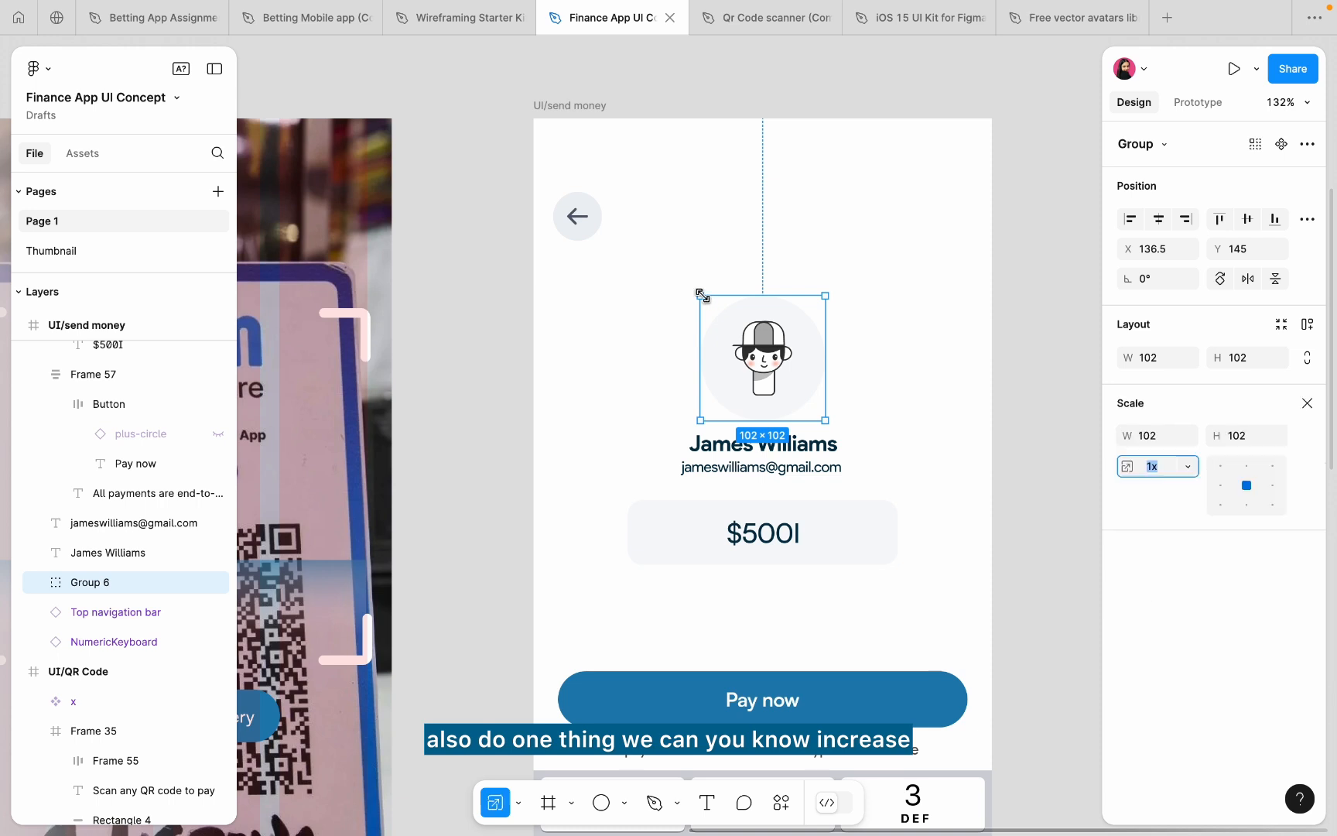
pyautogui.moveTo(702, 294); pyautogui.dragTo(658, 253)
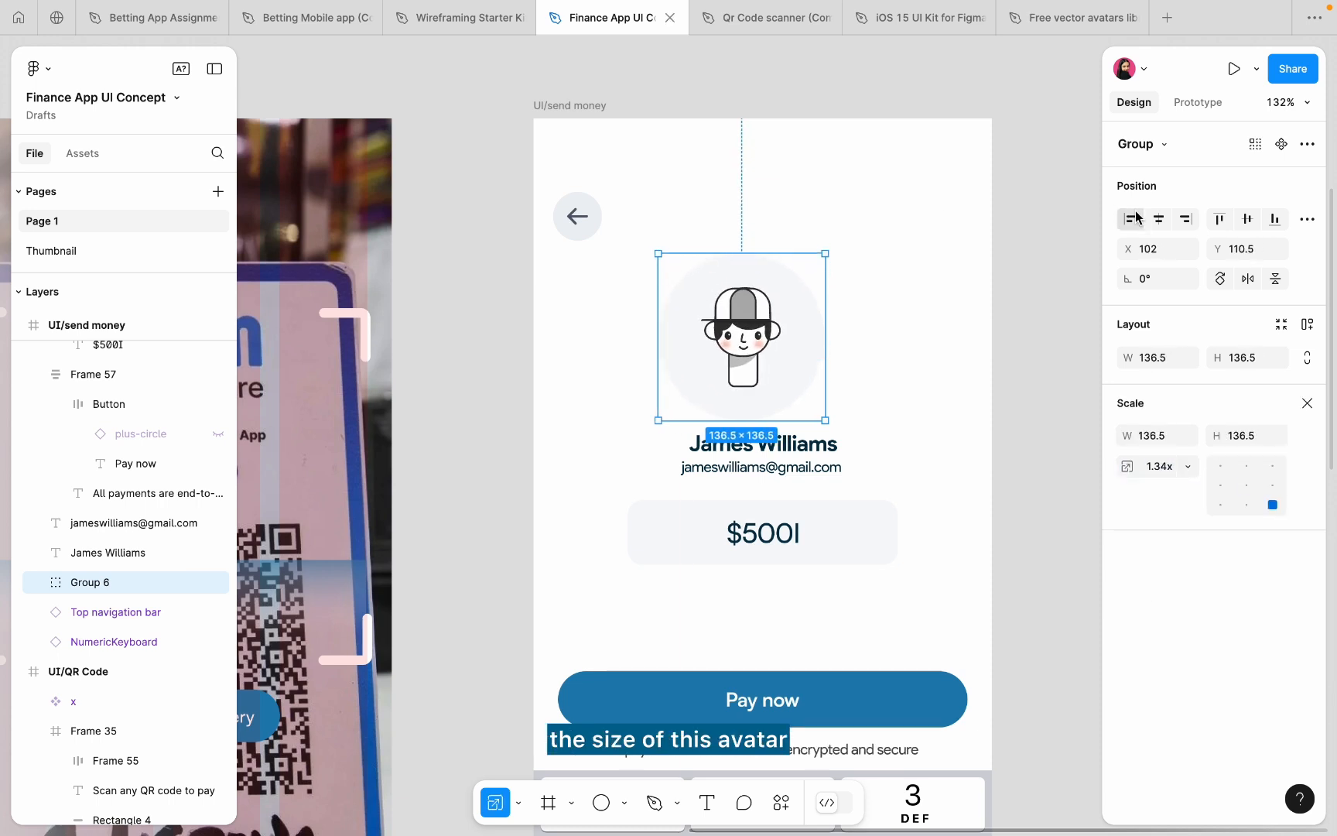
pyautogui.click(1158, 219)
# - Set the name to font size 20, centred, and the e-mail to size 14
pyautogui.click(810, 445)
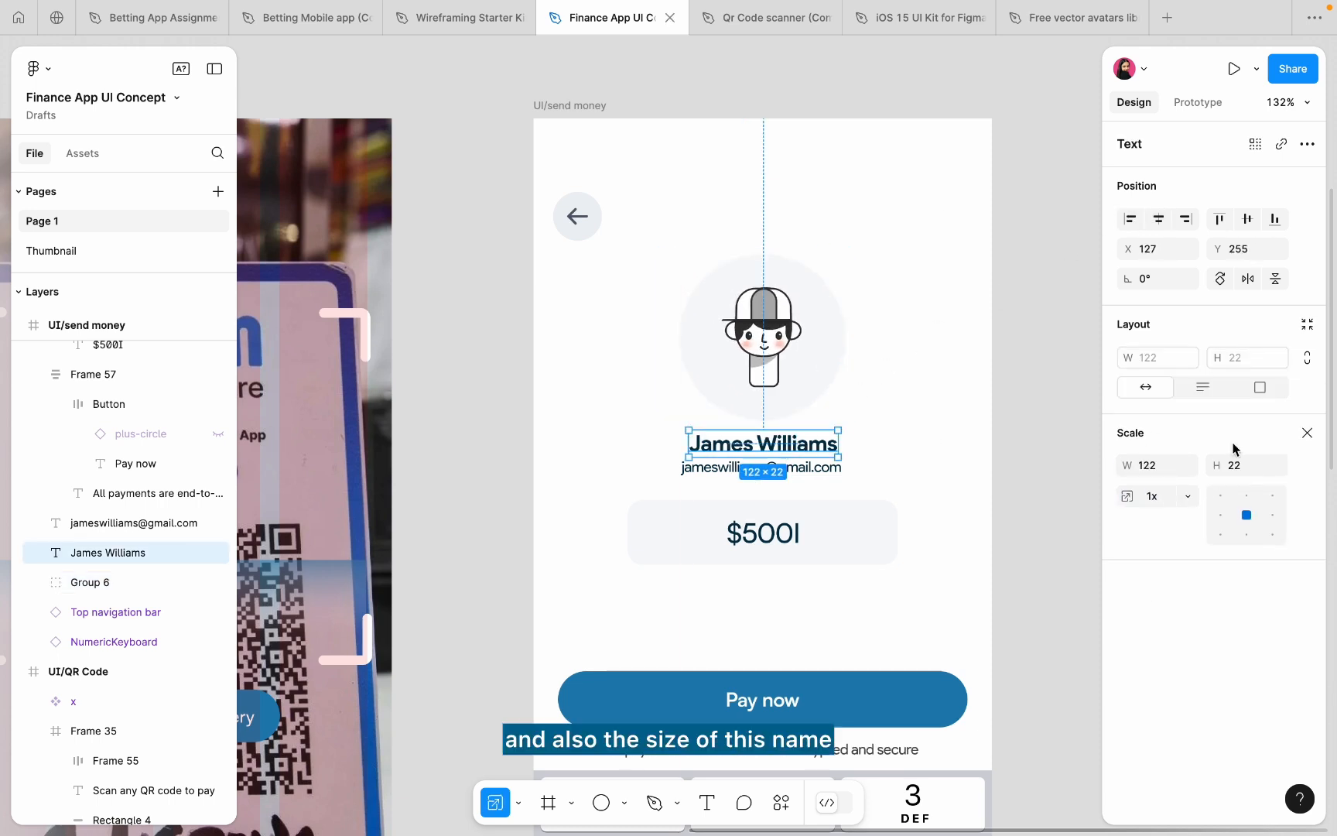
pyautogui.click(1307, 433)
pyautogui.click(1231, 574)
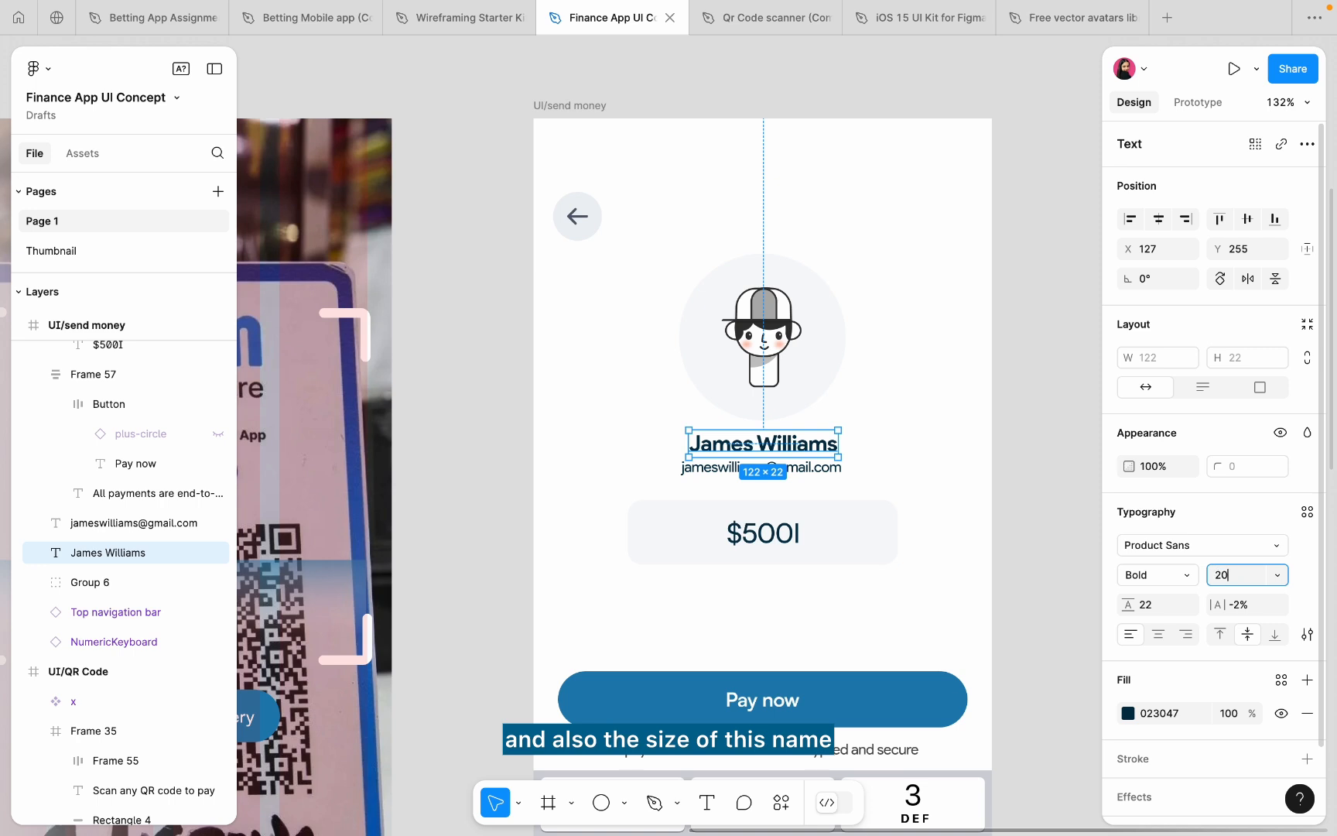
pyautogui.write('20')
pyautogui.press('Return')
pyautogui.scroll(2, 758, 454)
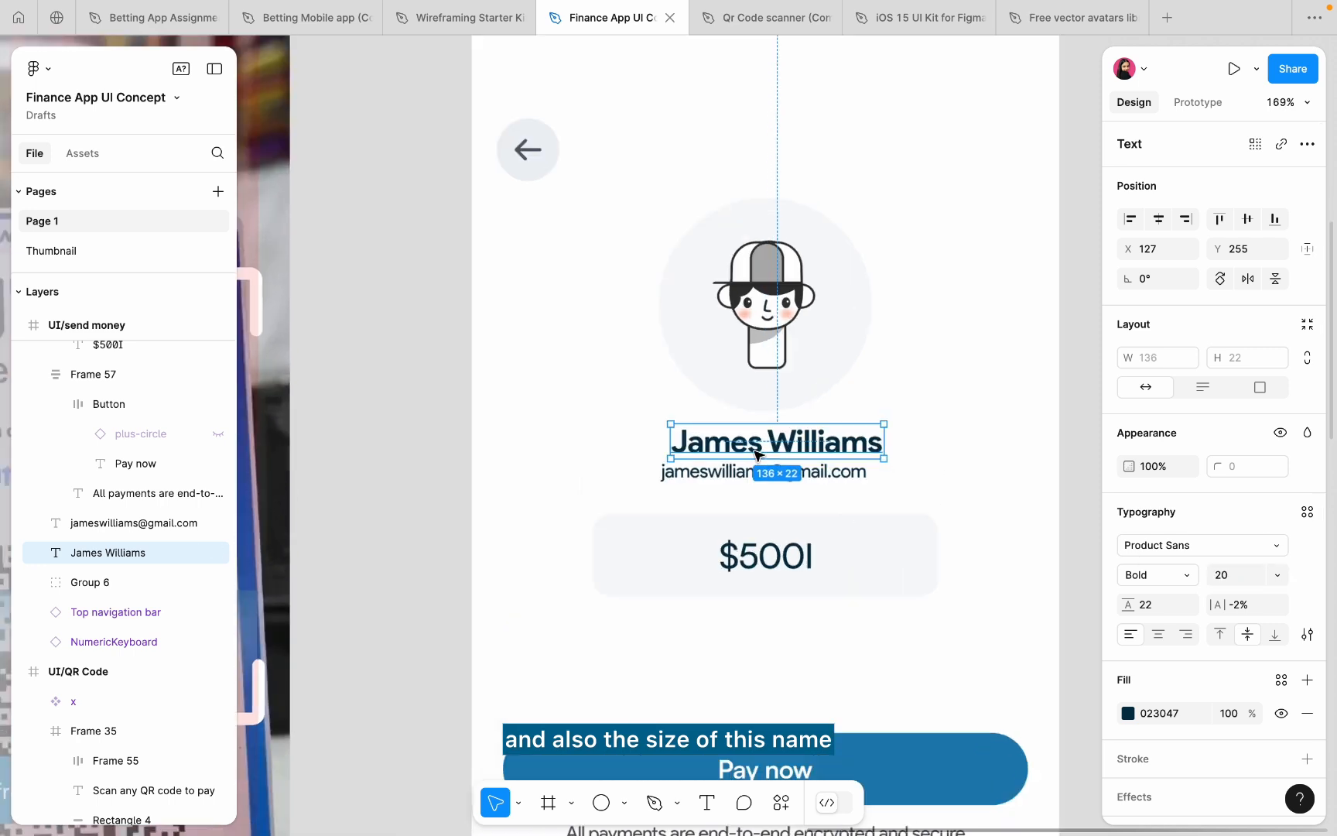
pyautogui.click(1161, 219)
pyautogui.click(136, 523)
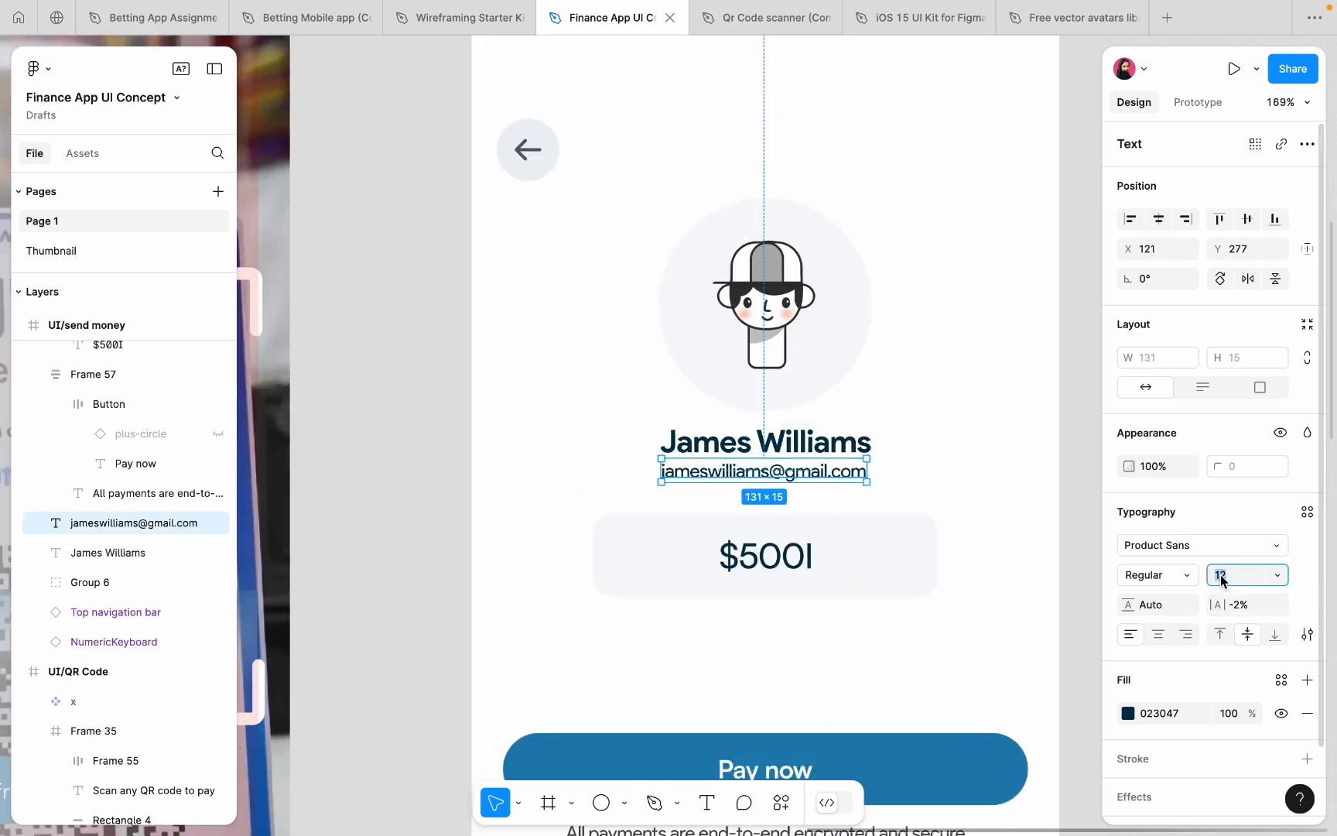
pyautogui.press('Return')
# - Lower the amount box about 35 px and centre the e-mail just below the name
pyautogui.click(789, 569)
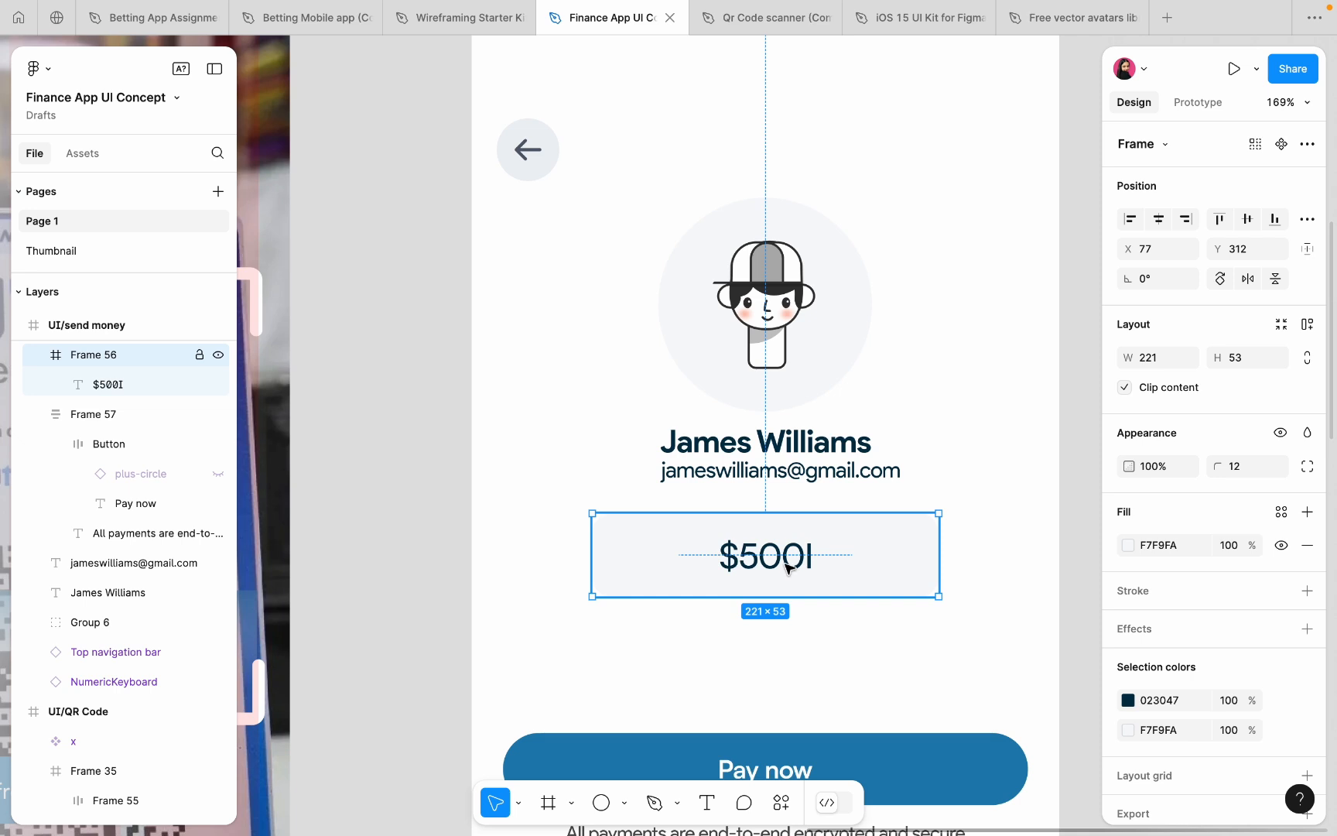
pyautogui.moveTo(787, 569); pyautogui.dragTo(794, 596)
pyautogui.click(731, 474)
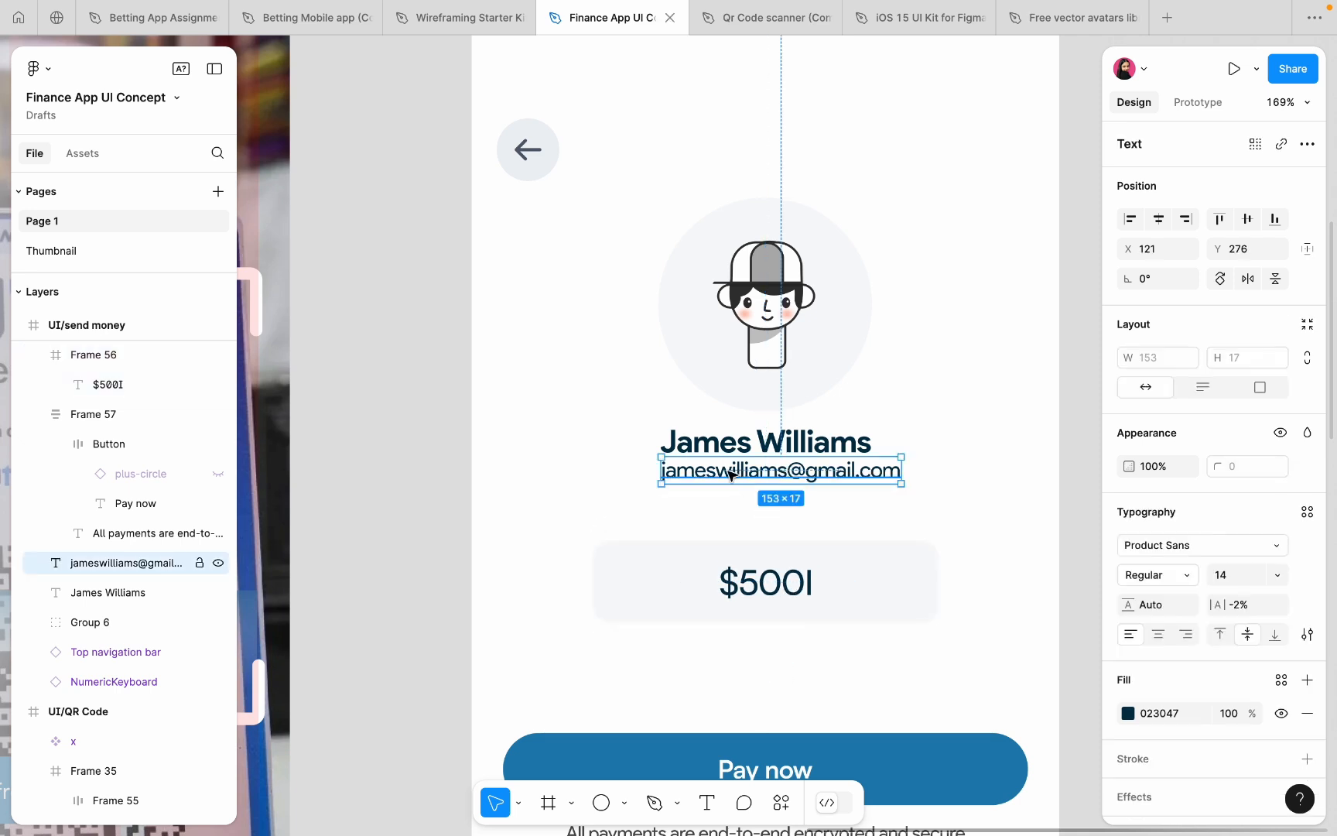
pyautogui.moveTo(722, 477); pyautogui.dragTo(708, 482)
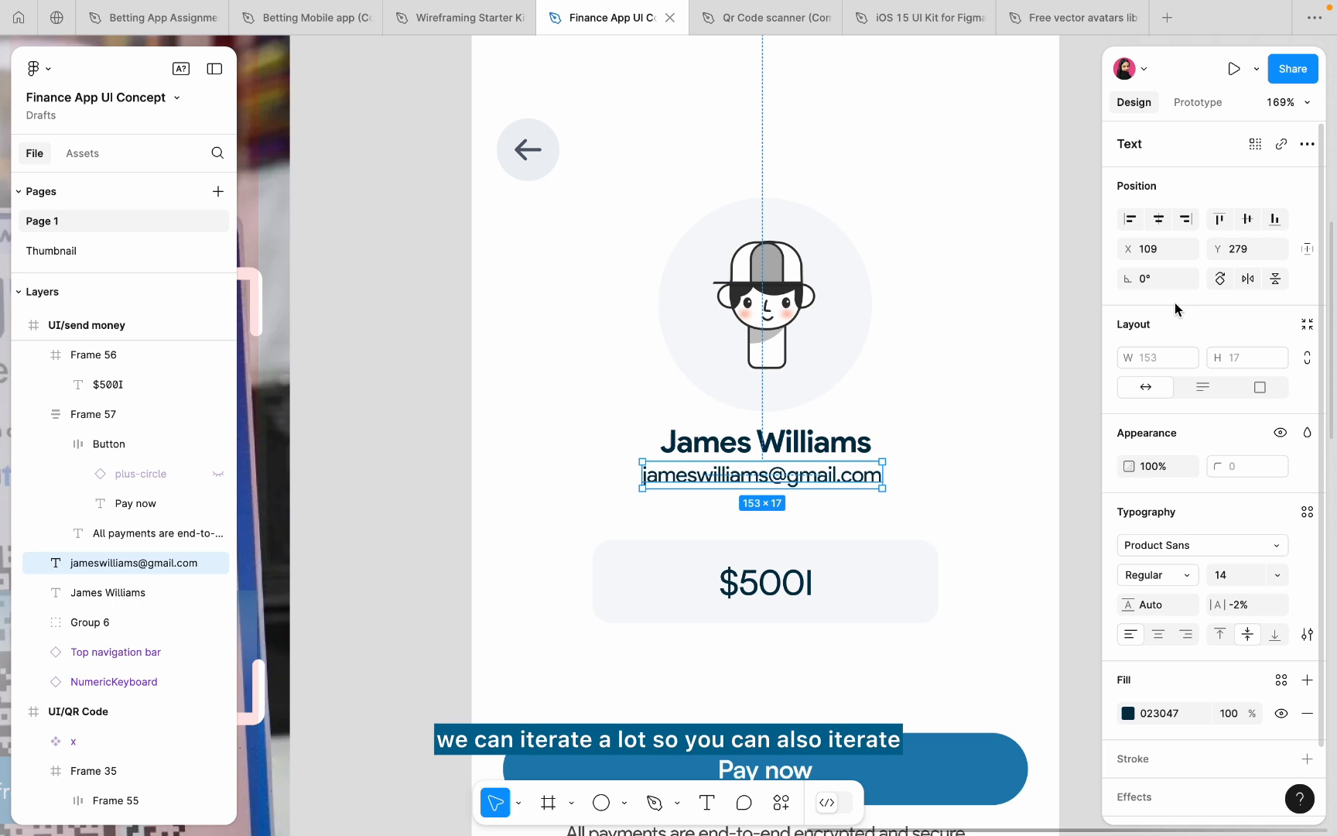
pyautogui.click(1158, 220)
pyautogui.press('Down')
pyautogui.press('Down')
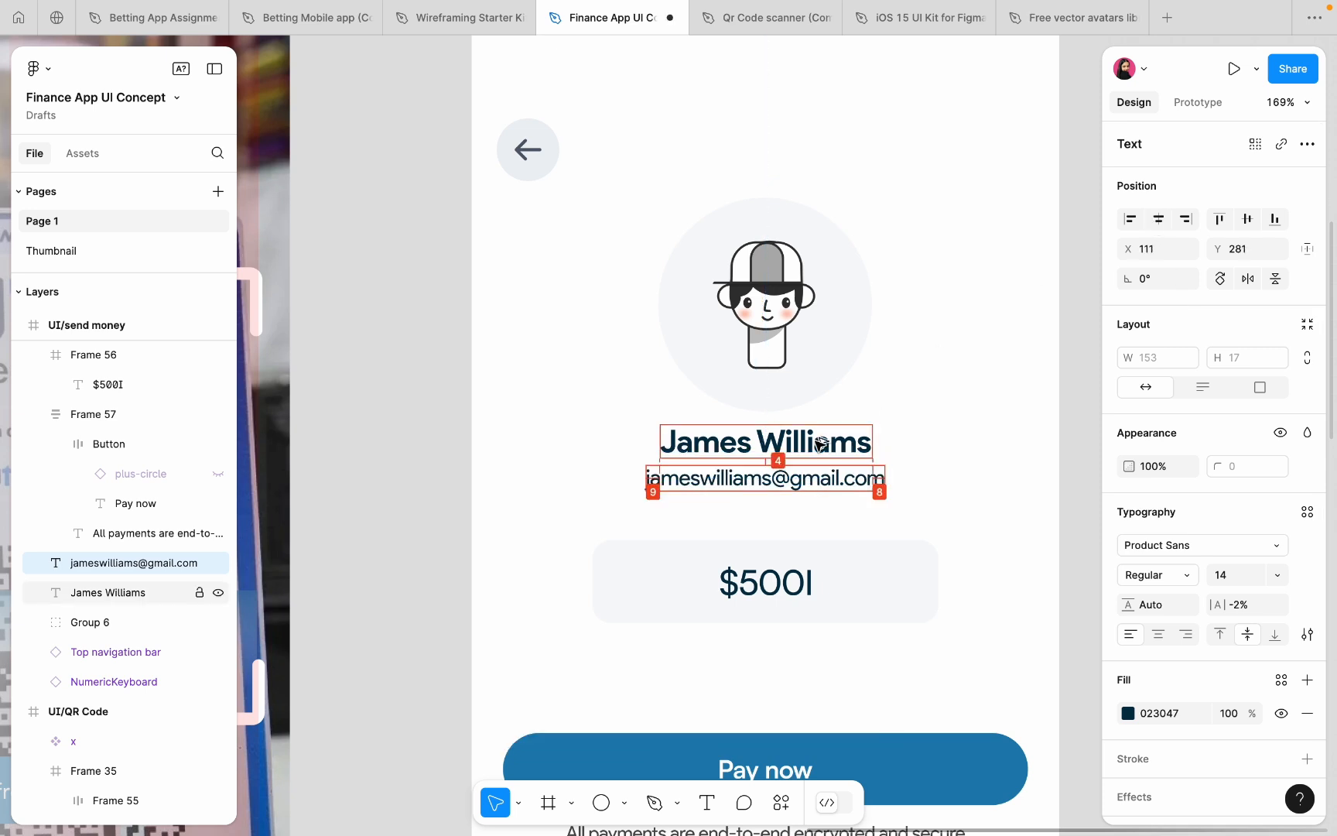
pyautogui.click(1026, 355)
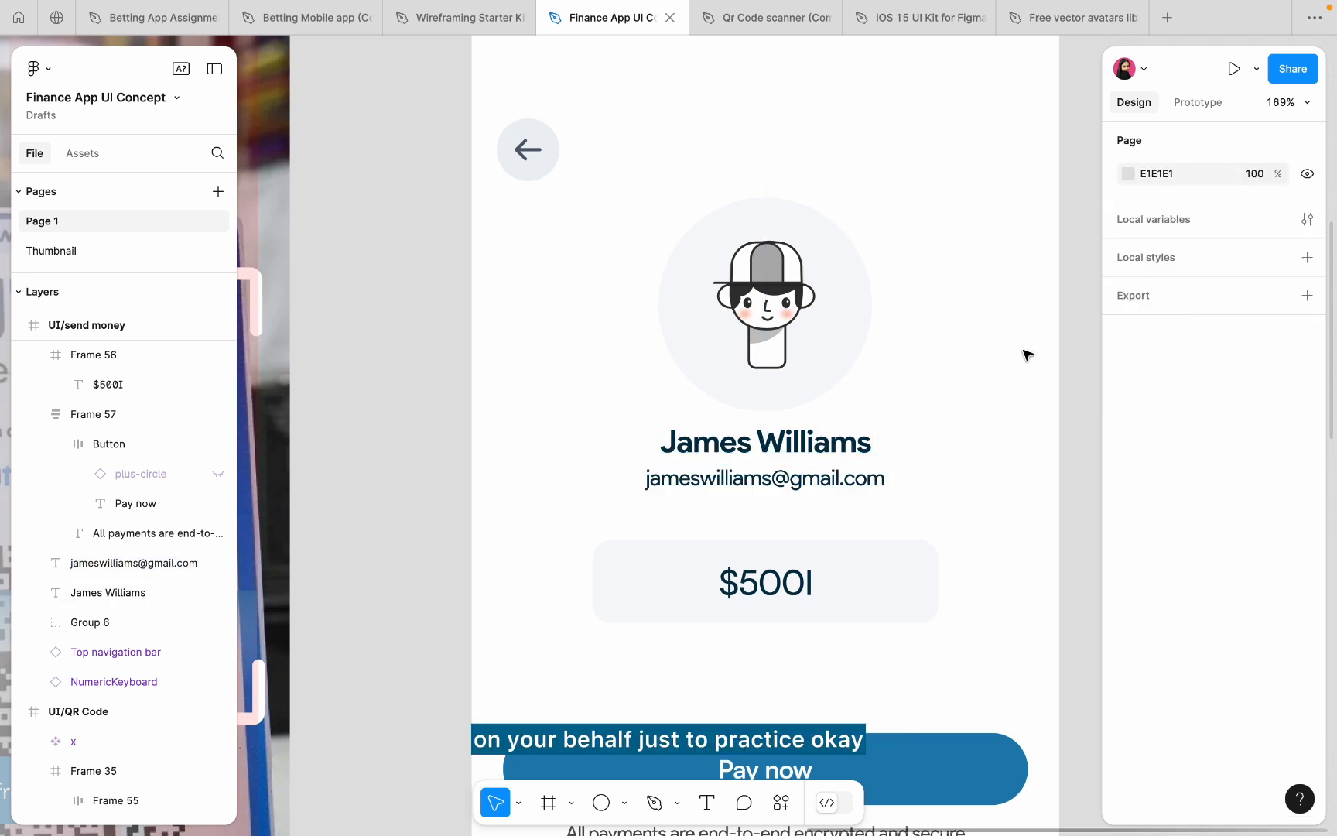
# - Lengthen the e-mail address by inserting extra digits before the @
pyautogui.doubleClick(785, 478)
pyautogui.click(770, 478)
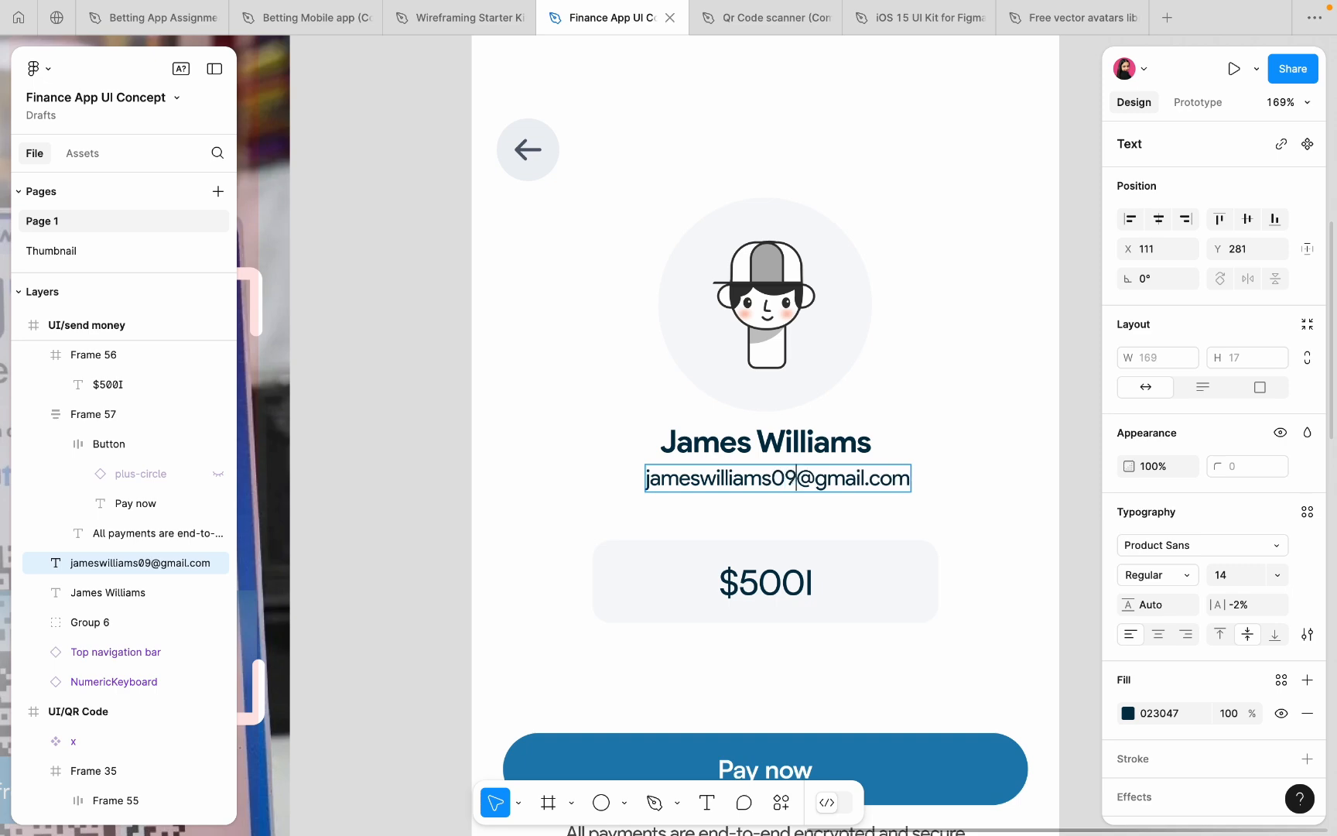
pyautogui.press('Escape')
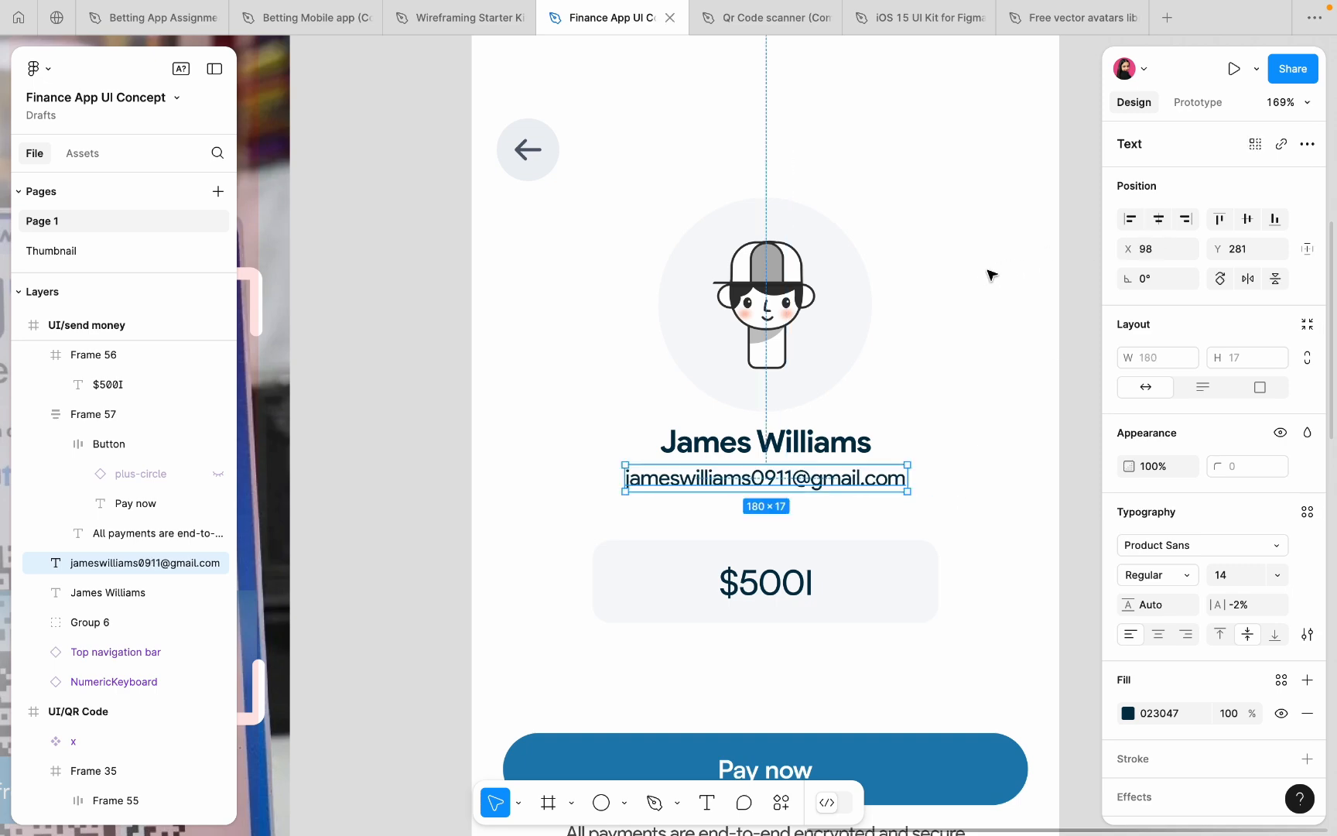
pyautogui.click(992, 271)
pyautogui.scroll(-5, 988, 271)
pyautogui.scroll(3, 886, 195)
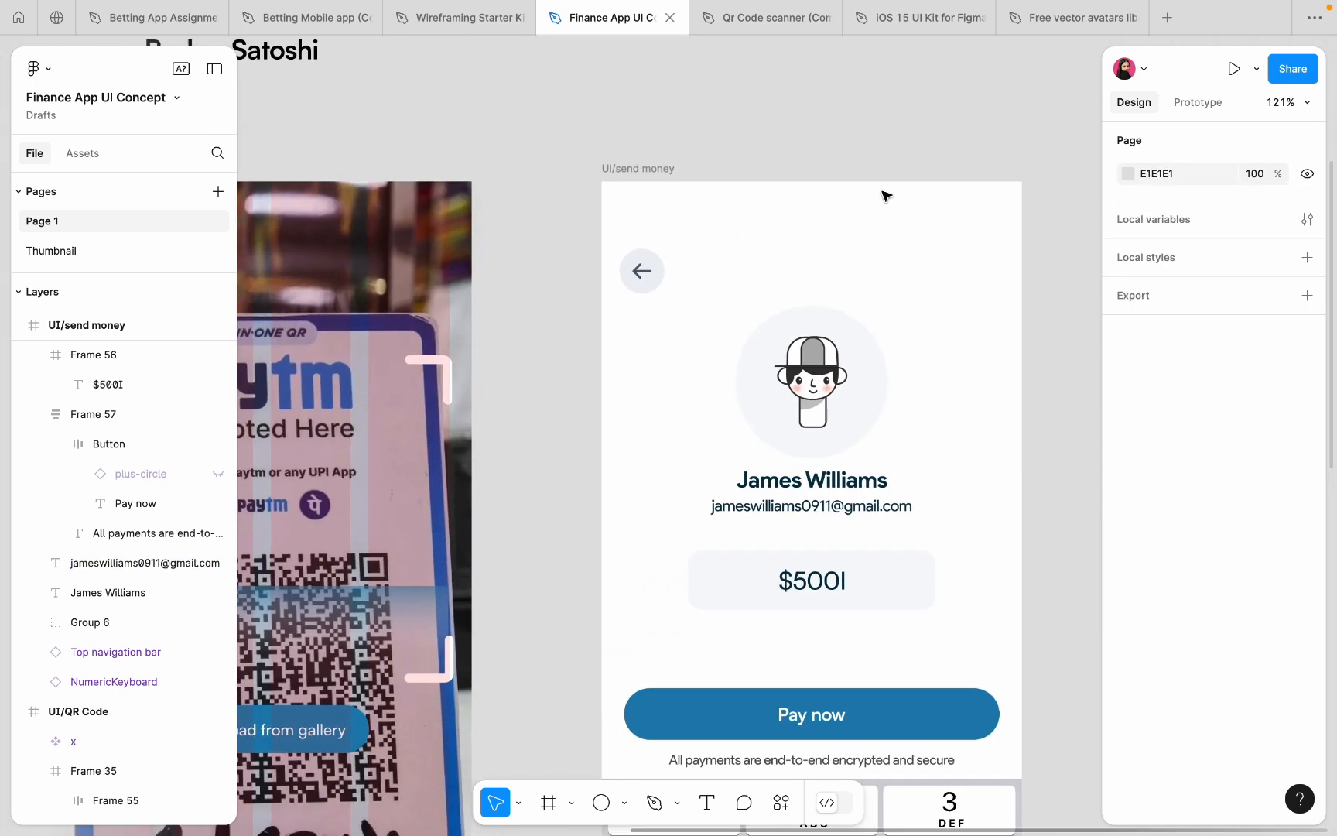
# - Copy the information-circle icon from the Wireframing Starter Kit file
pyautogui.click(452, 24)
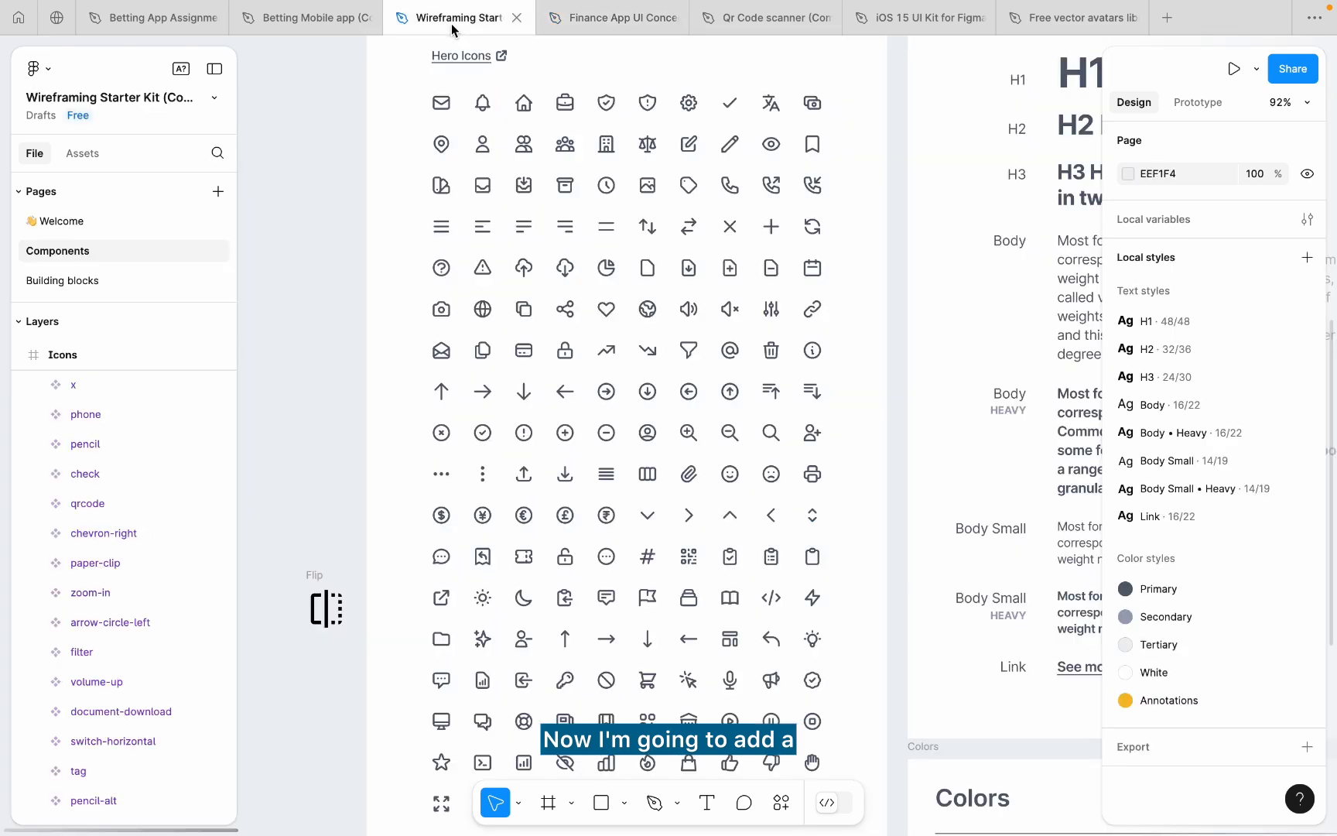
pyautogui.click(813, 351)
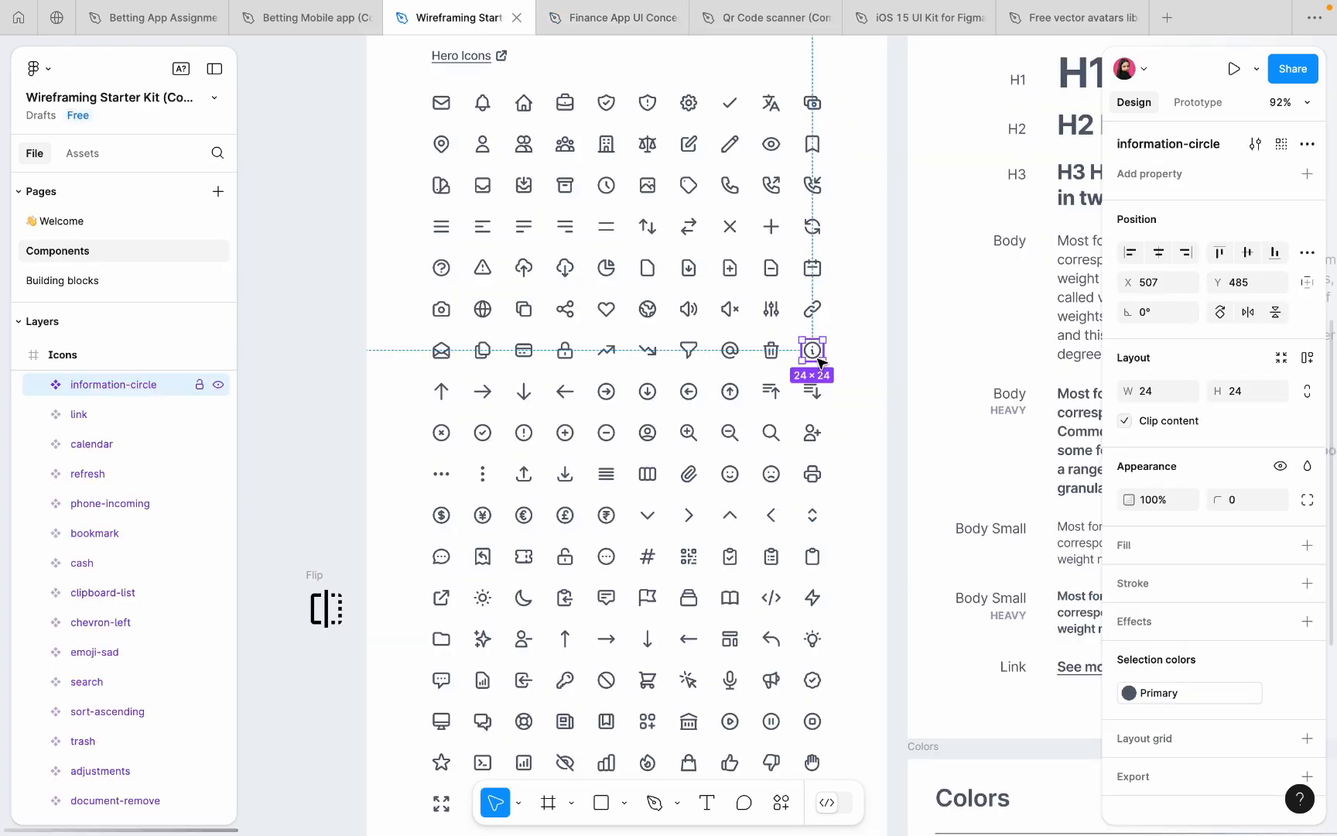
pyautogui.click(845, 353)
pyautogui.click(647, 22)
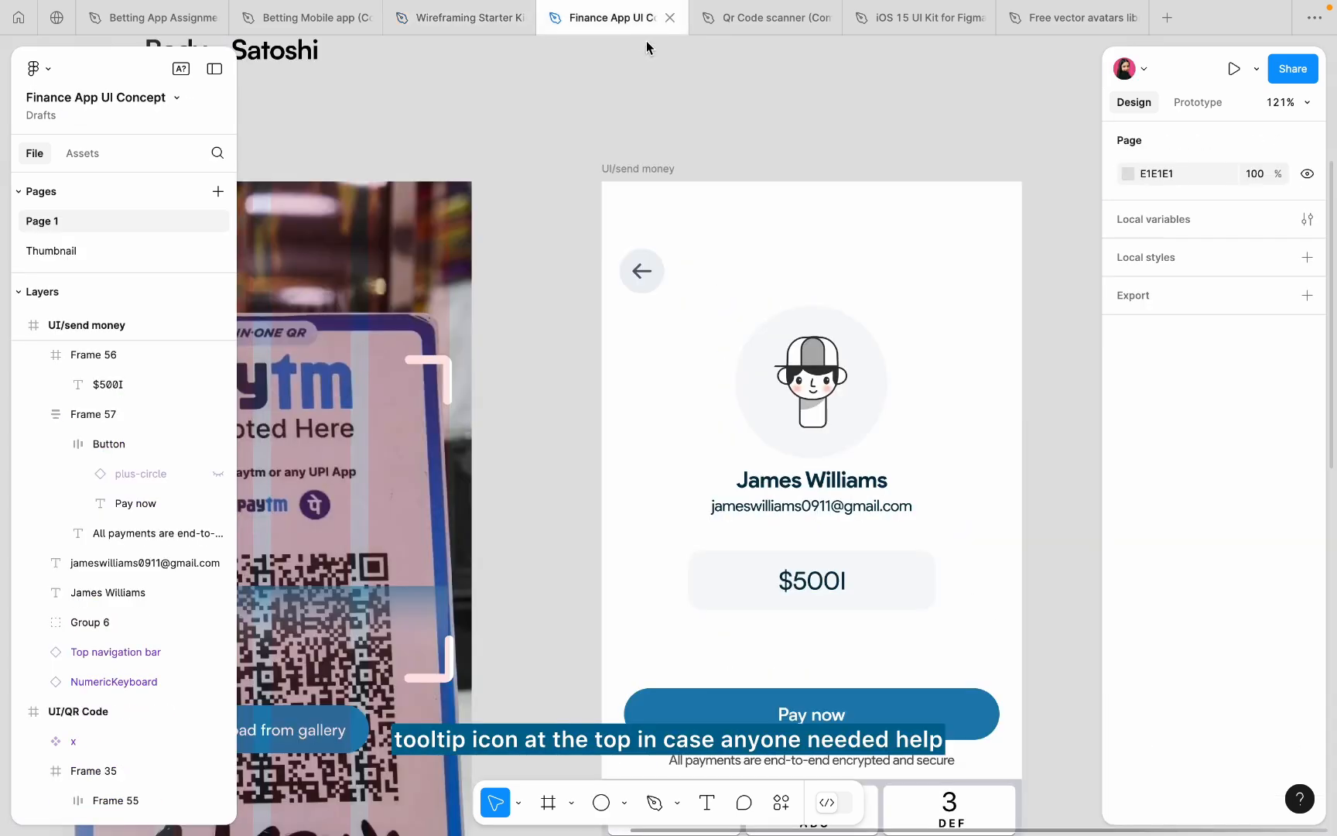
# - Show the send-money frame's 4-column layout grid
pyautogui.scroll(5, 801, 230)
pyautogui.click(467, 160)
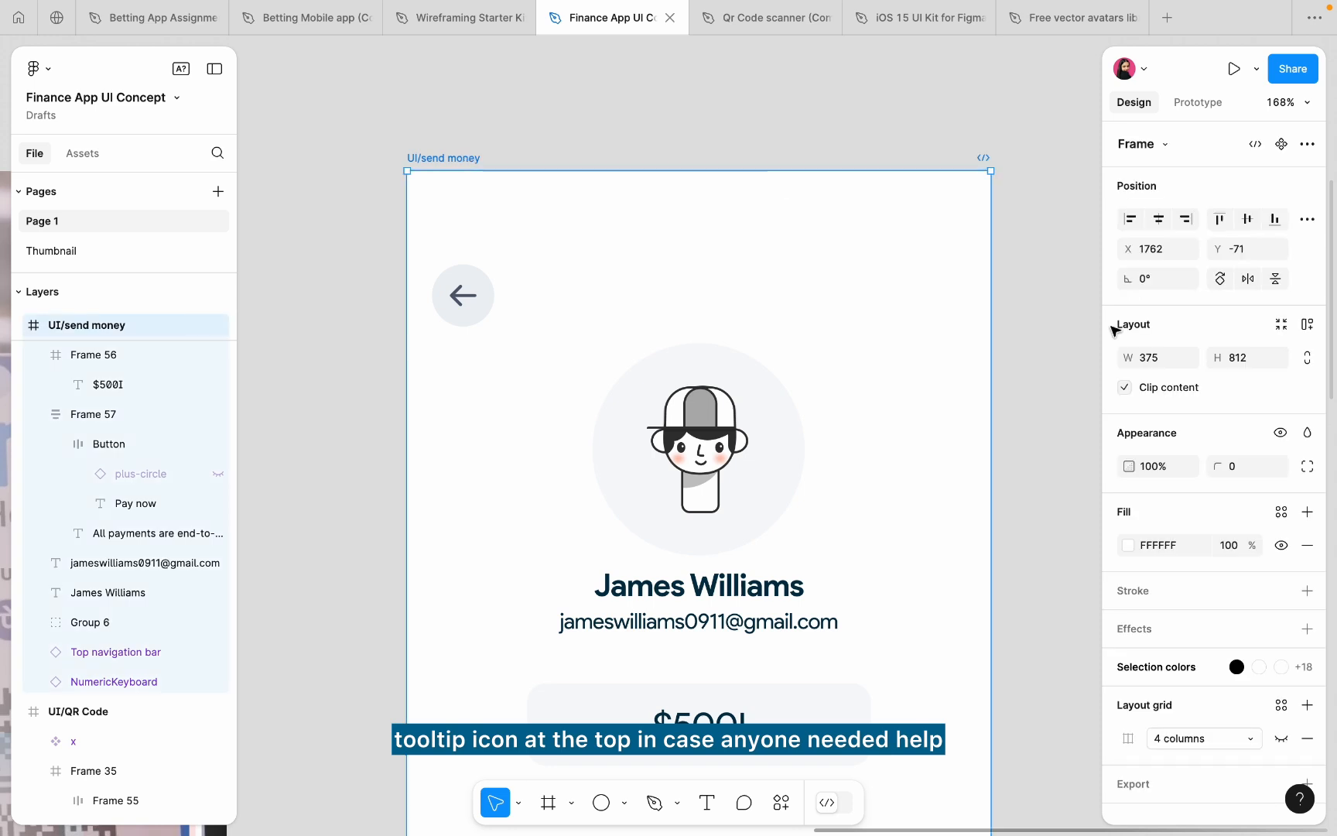
pyautogui.scroll(-1, 1266, 507)
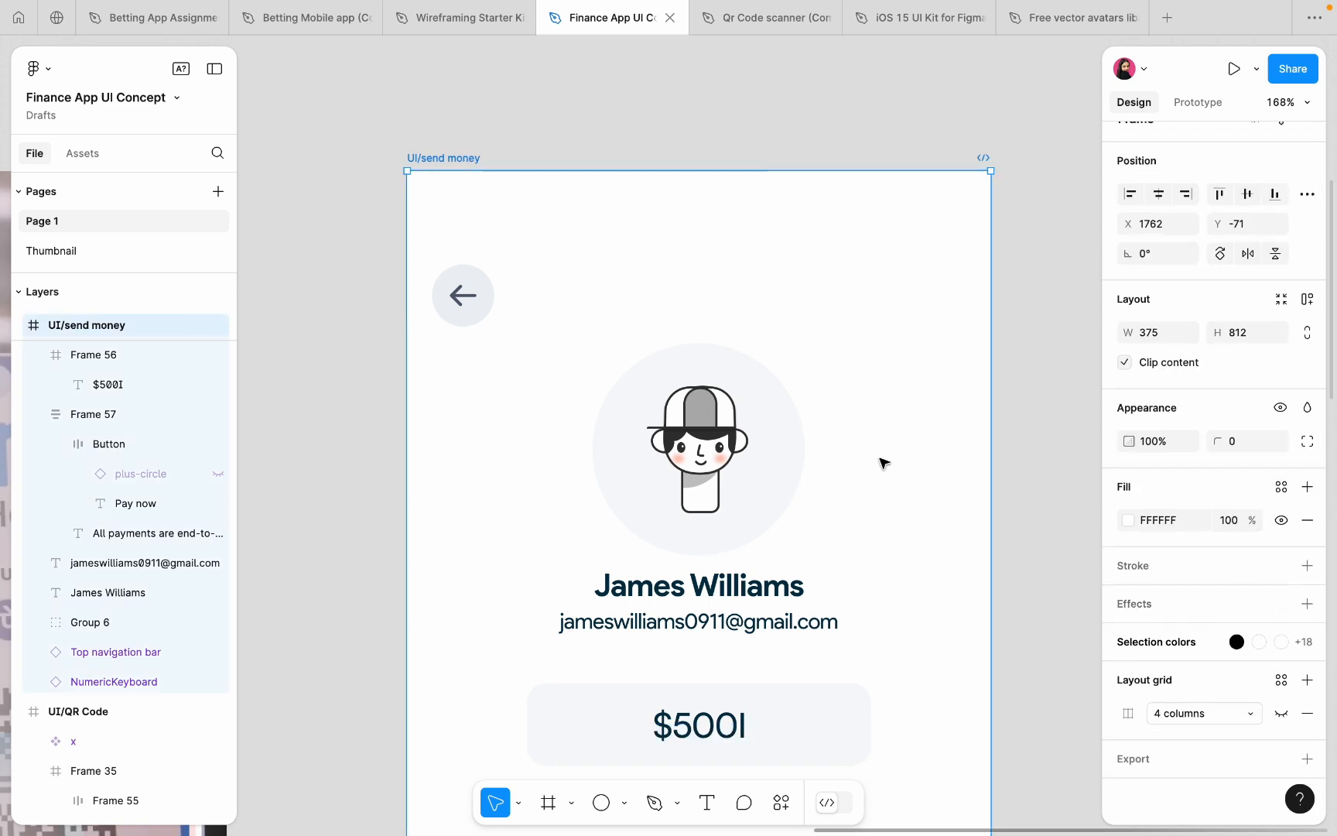
pyautogui.click(1282, 713)
# - Detach the top navigation bar instance and shift its back arrow slightly right
pyautogui.click(603, 288)
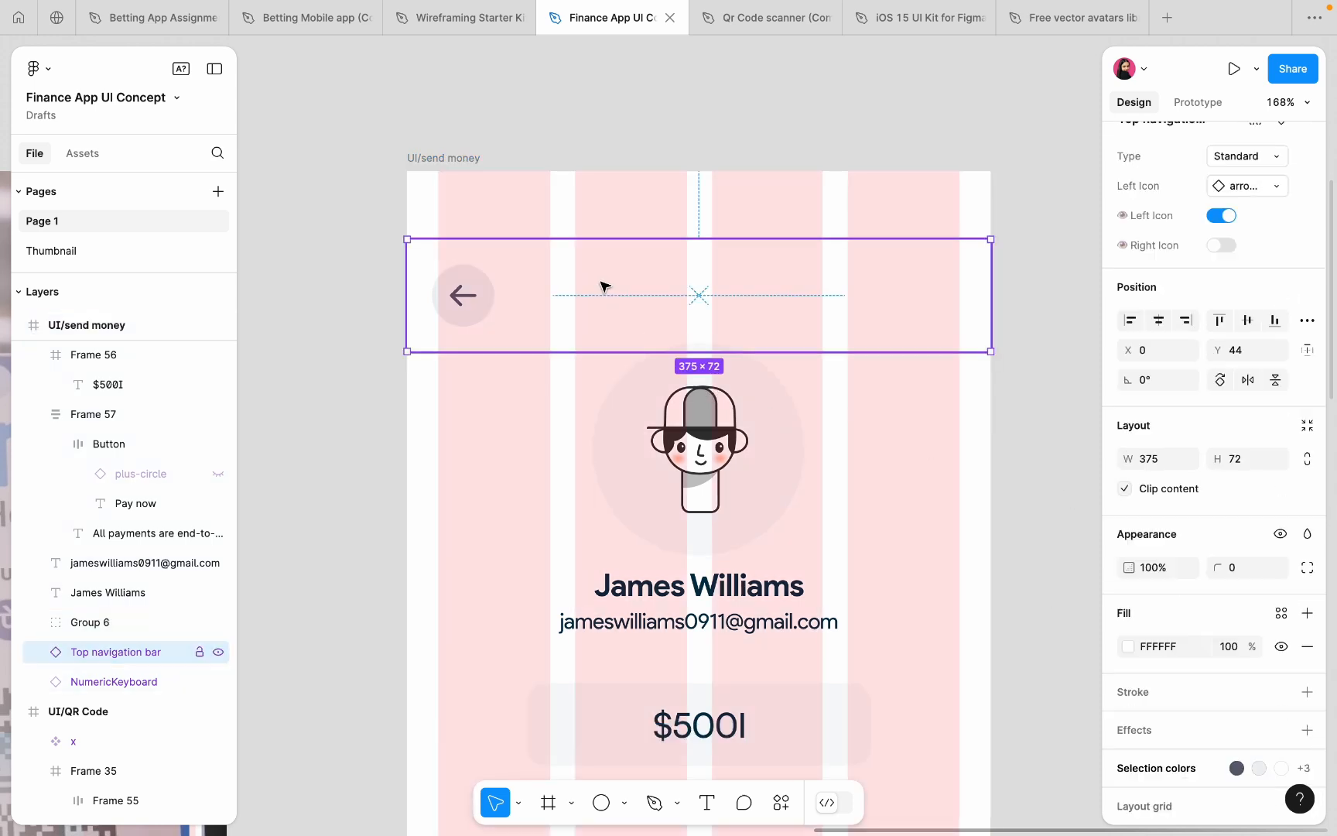
pyautogui.rightClick(604, 288)
pyautogui.click(646, 567)
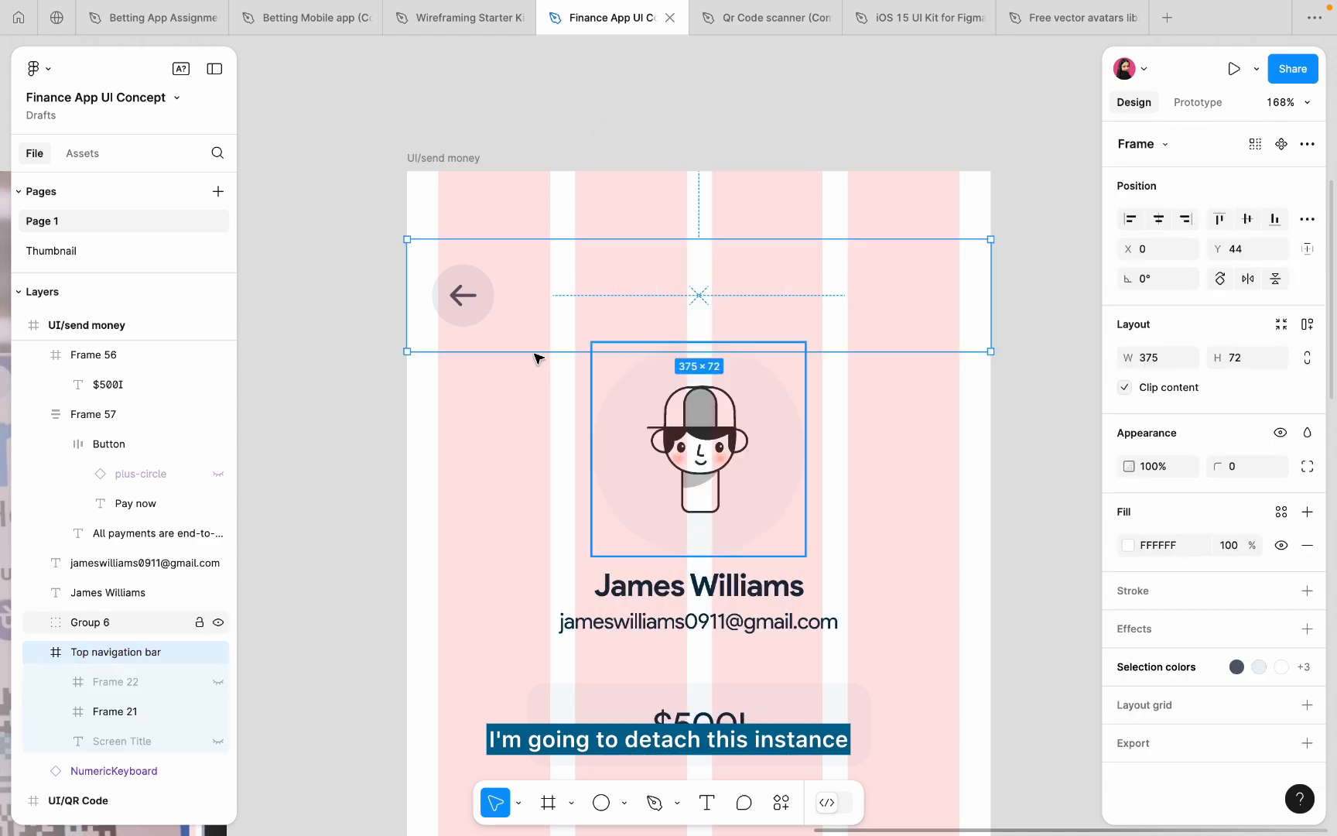
pyautogui.click(464, 291)
pyautogui.moveTo(472, 290); pyautogui.dragTo(480, 292)
# - Paste the information-circle icon at the right end of the top bar
pyautogui.scroll(6, 470, 294)
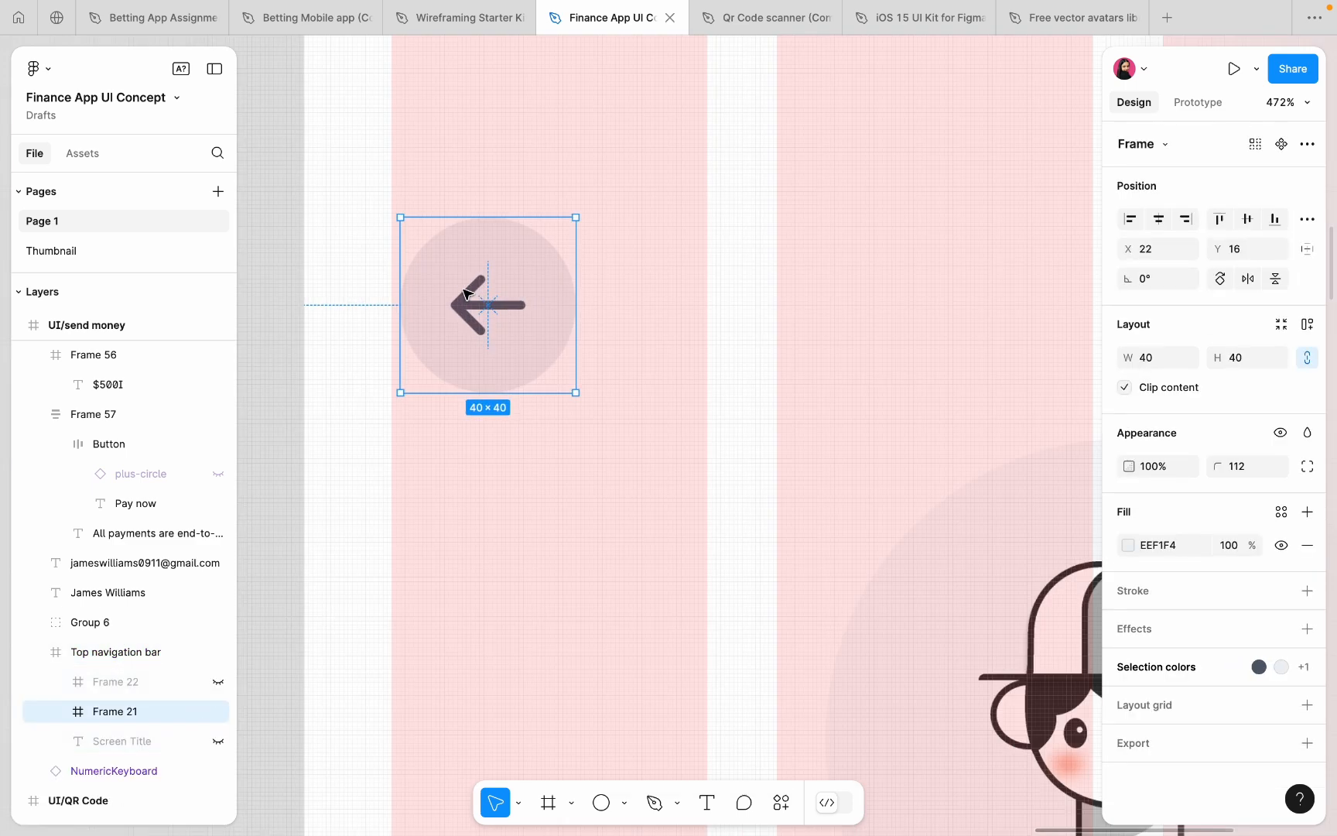
pyautogui.scroll(-8, 465, 291)
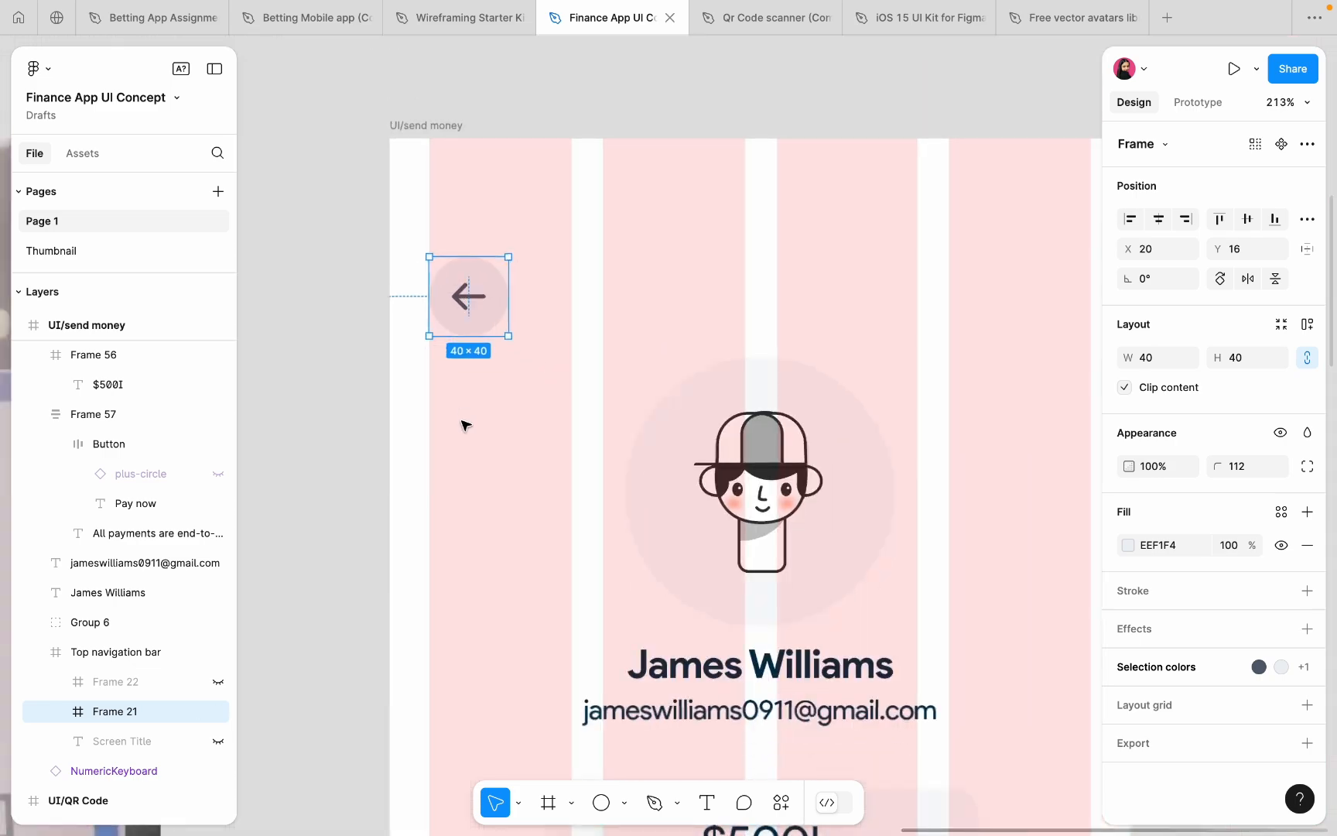
pyautogui.click(462, 429)
pyautogui.hotkey('ctrl', 'v')
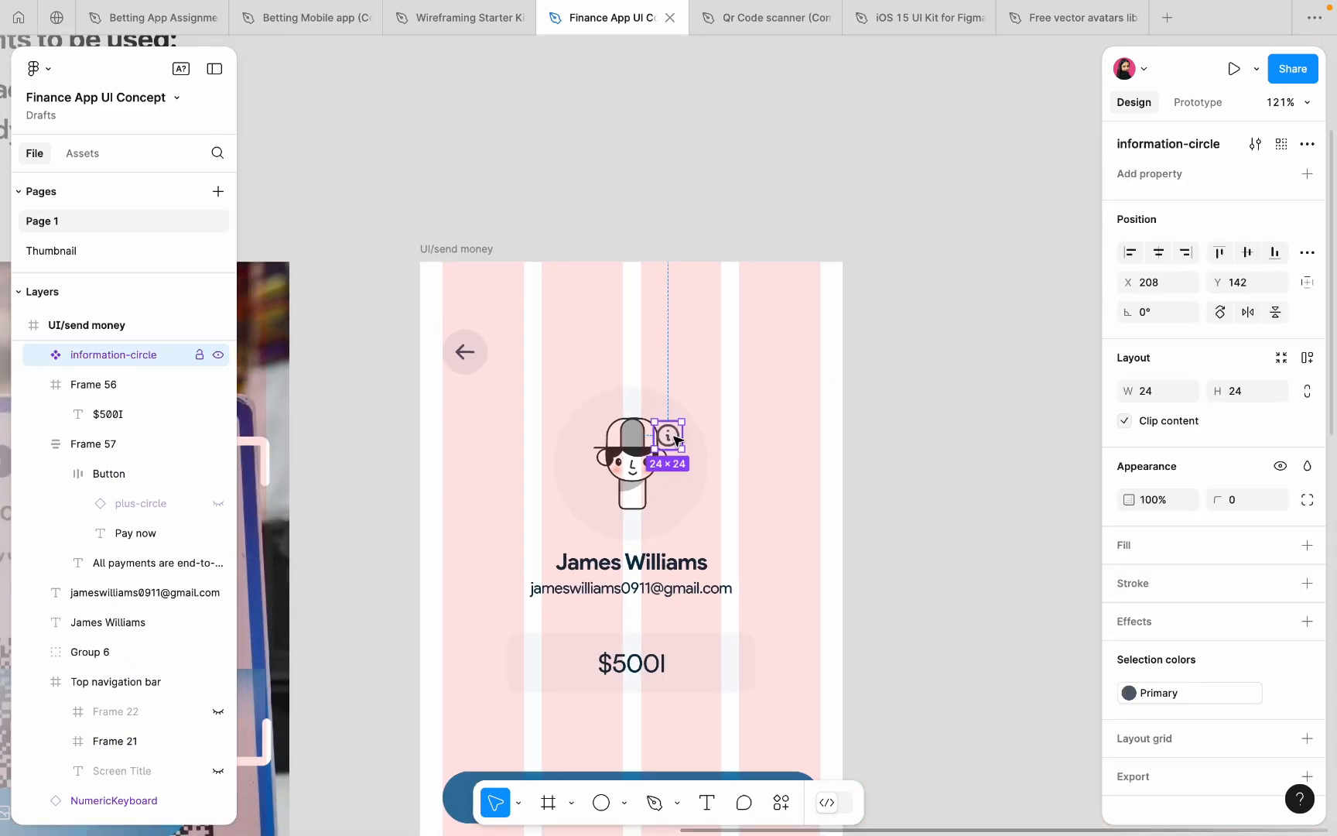
pyautogui.moveTo(673, 439); pyautogui.dragTo(812, 359)
pyautogui.scroll(10, 811, 361)
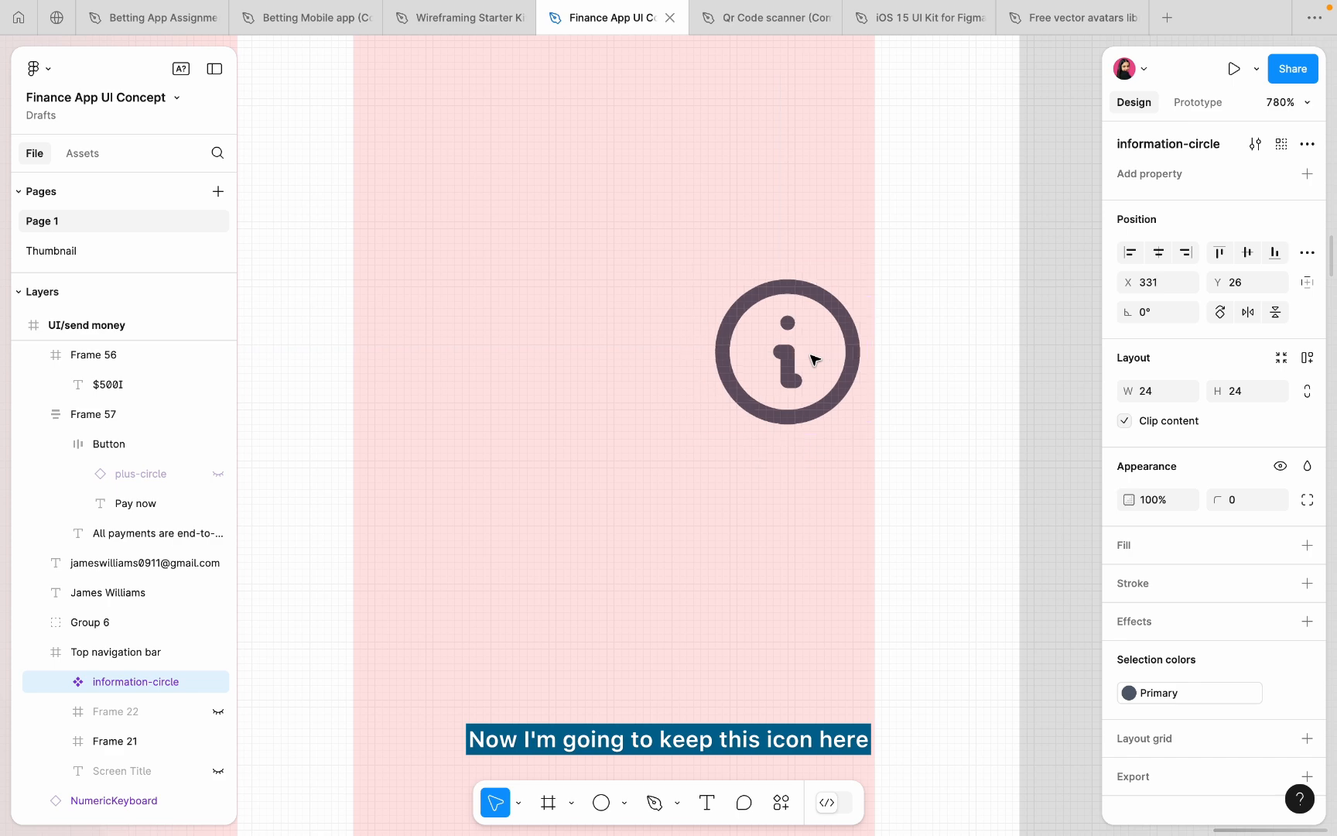
pyautogui.scroll(-10, 812, 373)
pyautogui.click(934, 318)
# - Reduce the info icon vector's stroke weight from 2 to 1.7
pyautogui.scroll(-1, 857, 341)
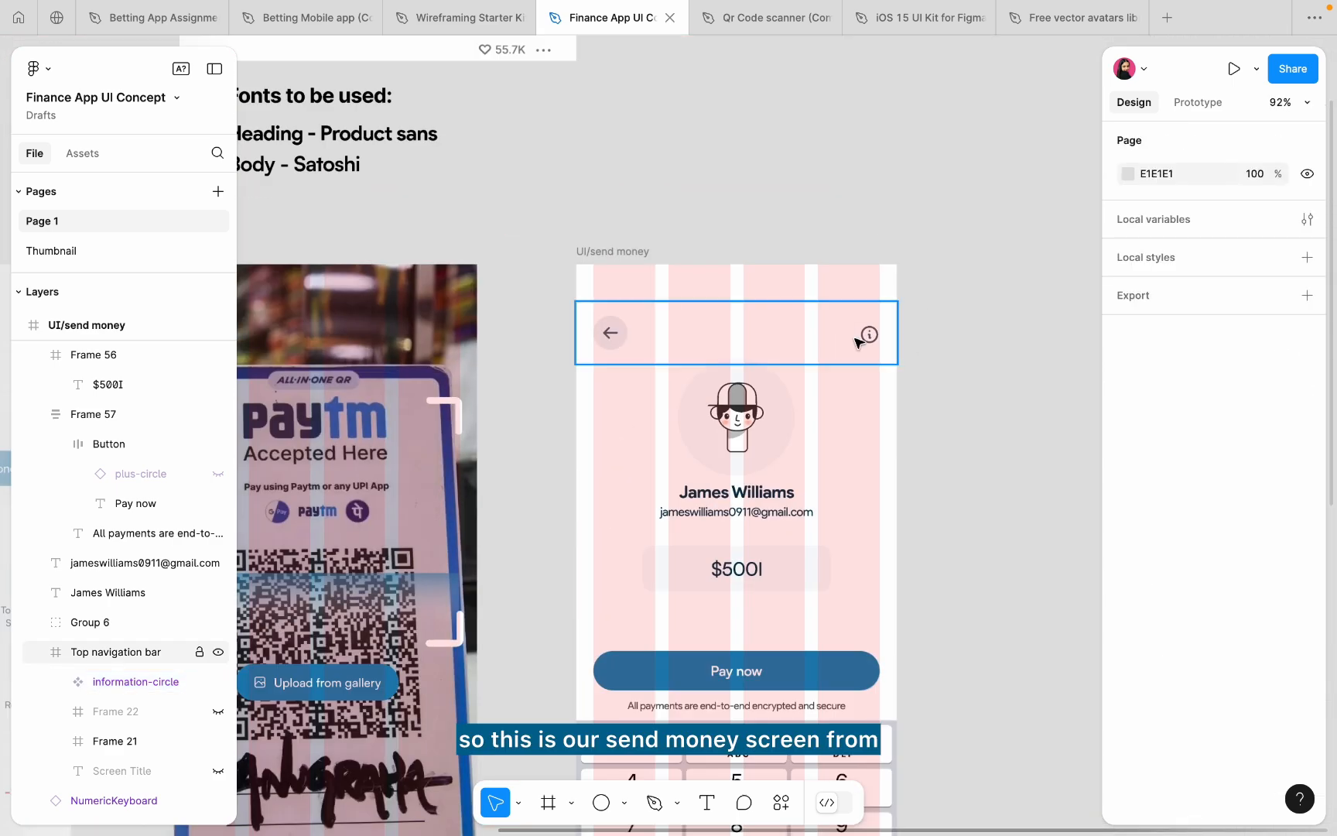
pyautogui.click(856, 341)
pyautogui.scroll(12, 856, 341)
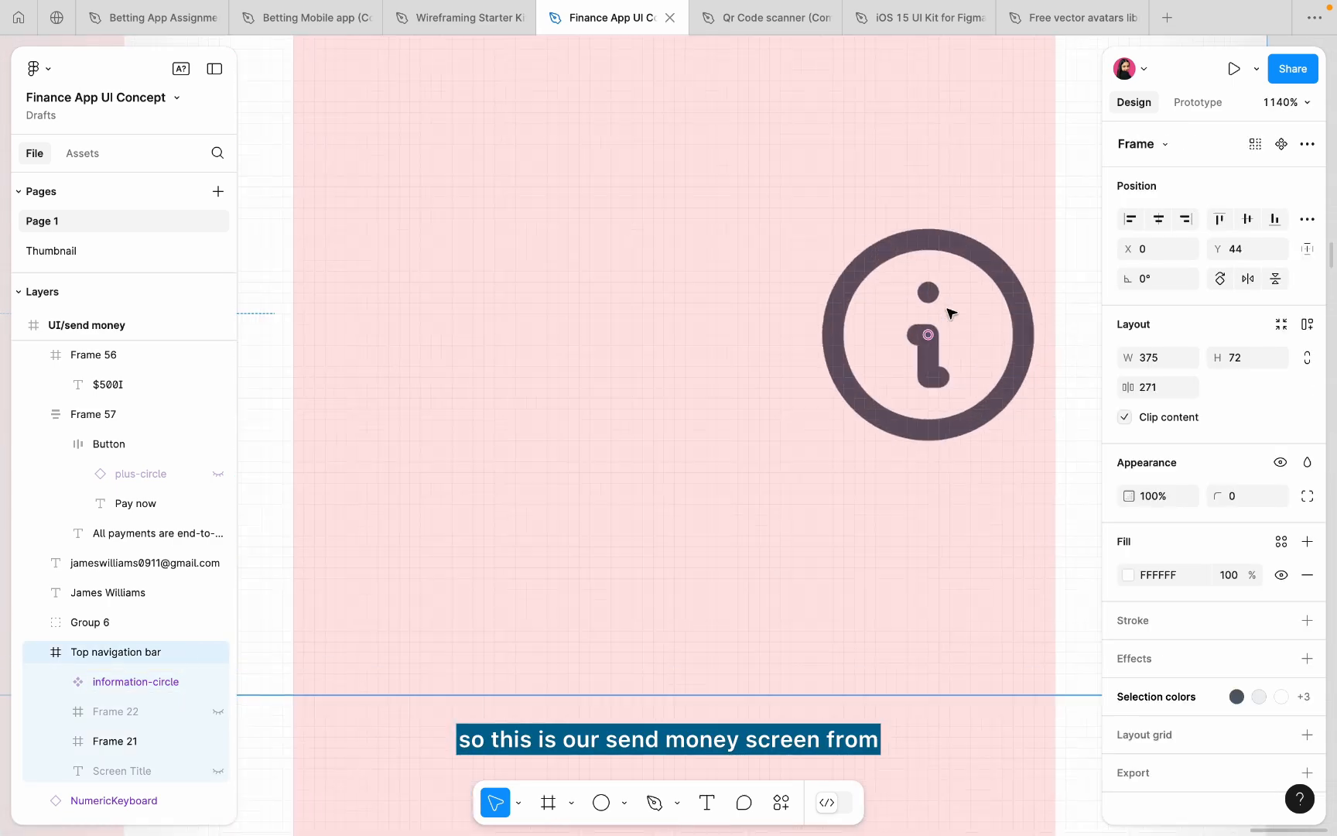
pyautogui.doubleClick(927, 363)
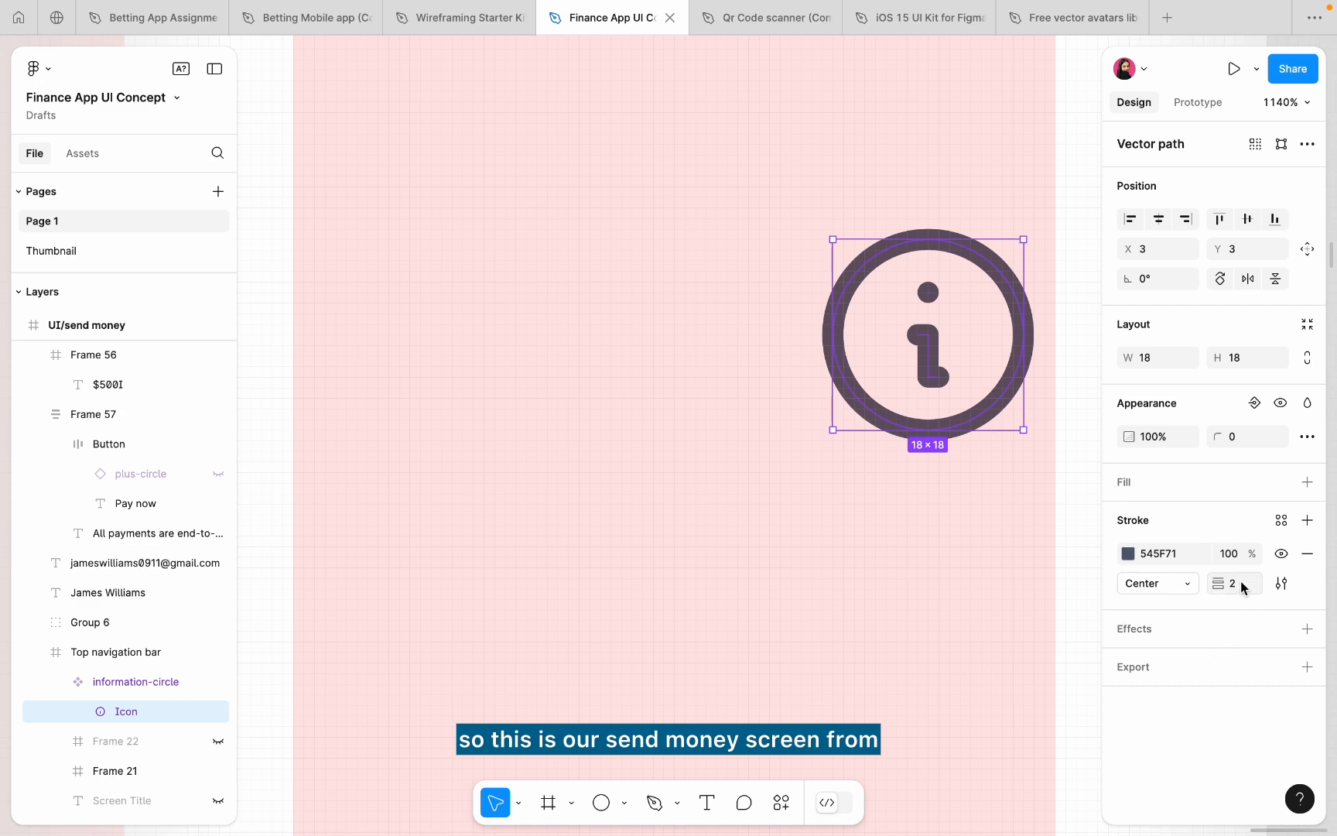
pyautogui.write('1.')
pyautogui.press('Return')
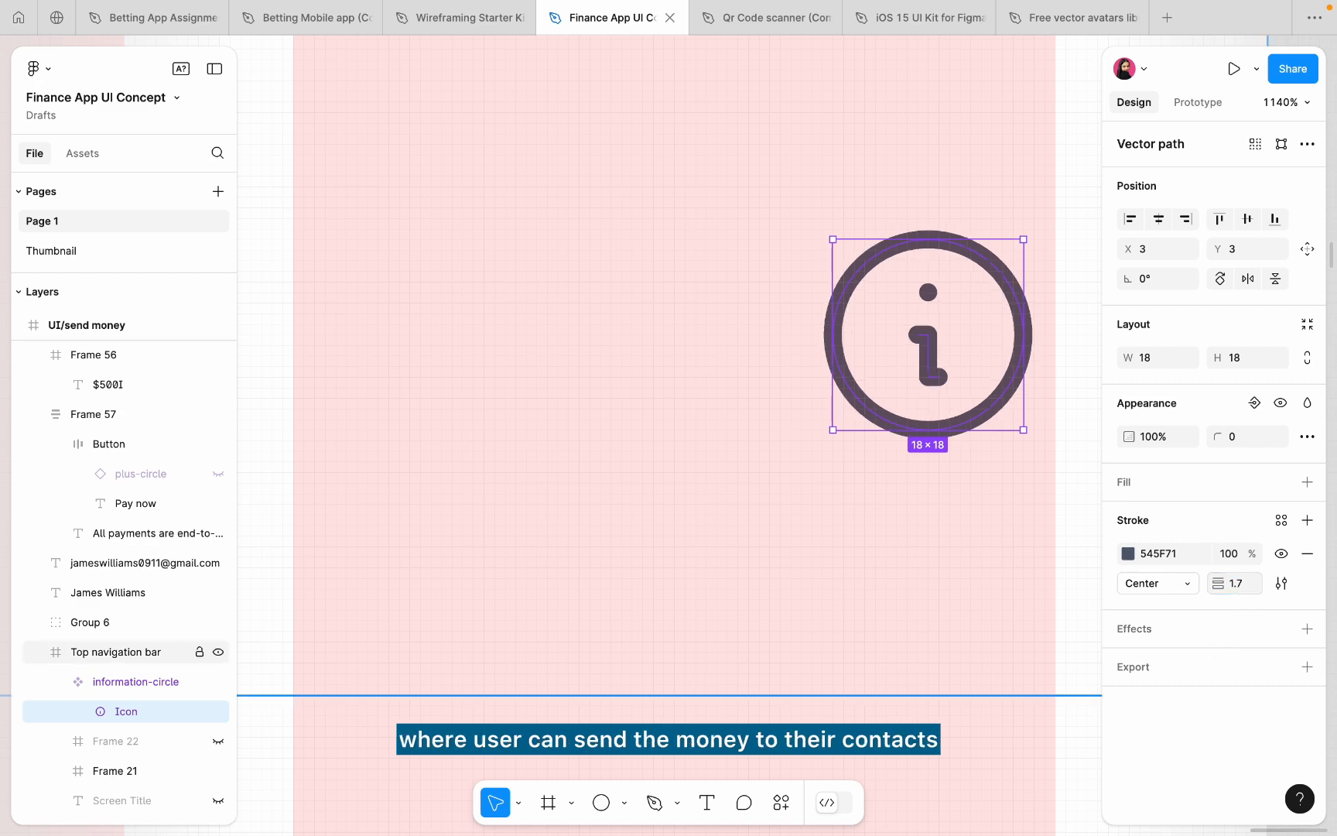
pyautogui.scroll(-10, 842, 466)
pyautogui.click(960, 403)
# - Turn off the column layout grids on the UI/send money and UI/QR Code frames
pyautogui.scroll(-4, 960, 403)
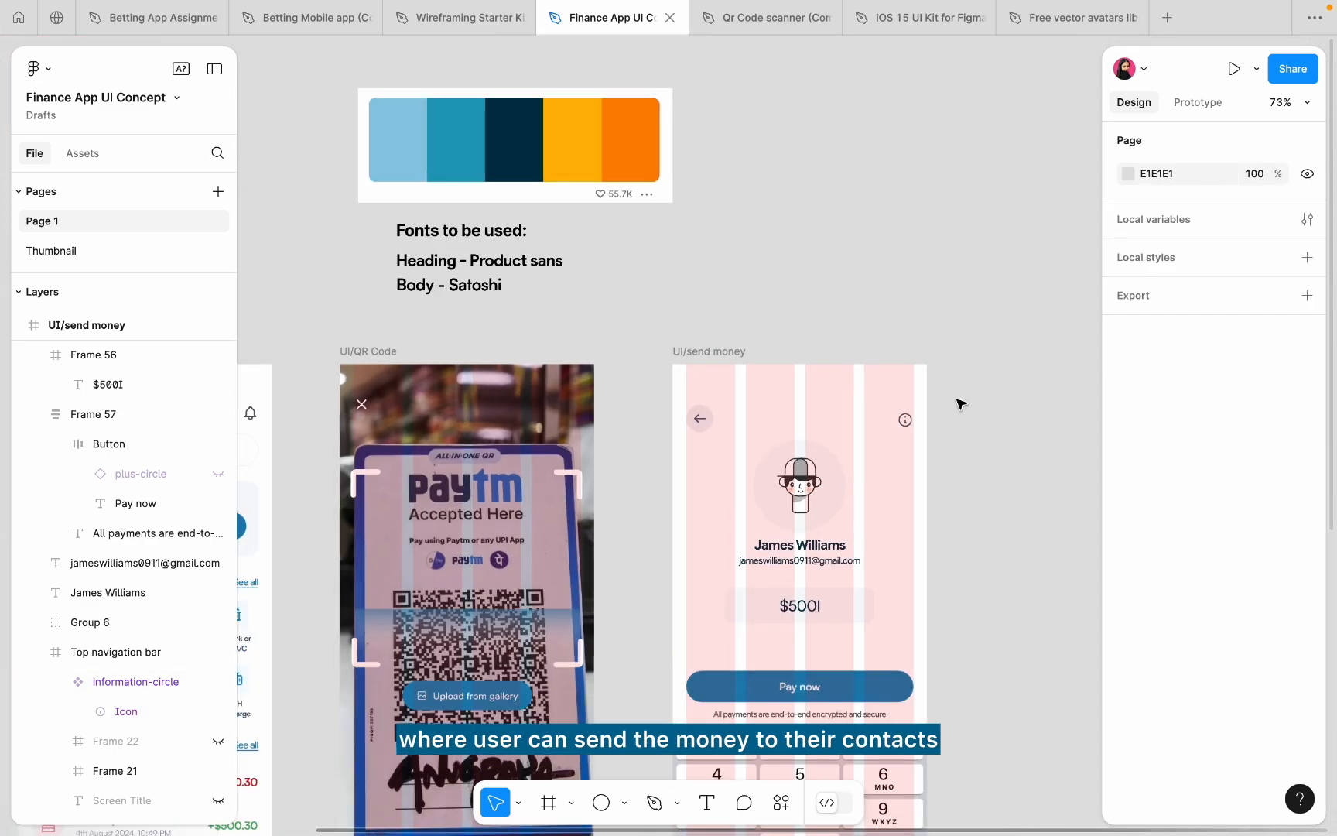
pyautogui.click(736, 353)
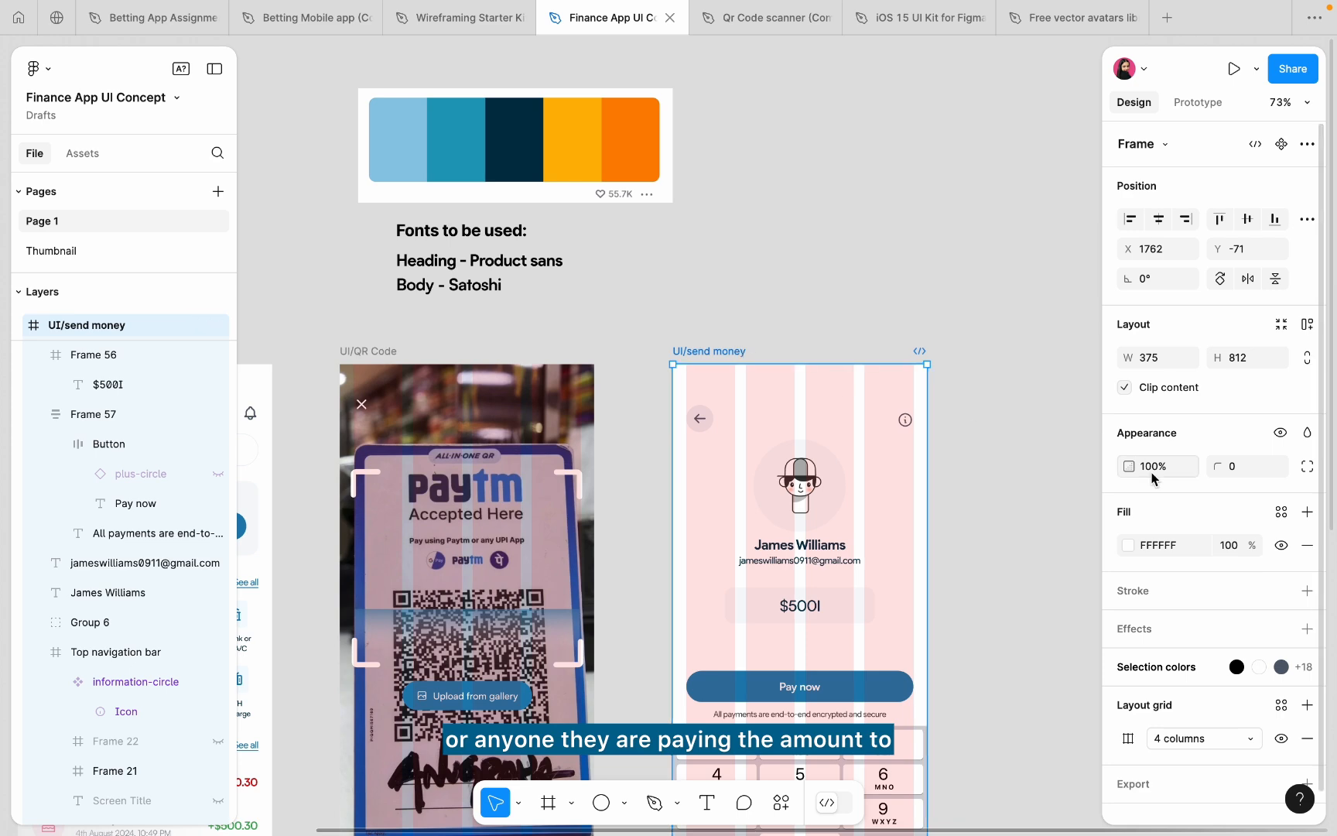
pyautogui.click(1281, 738)
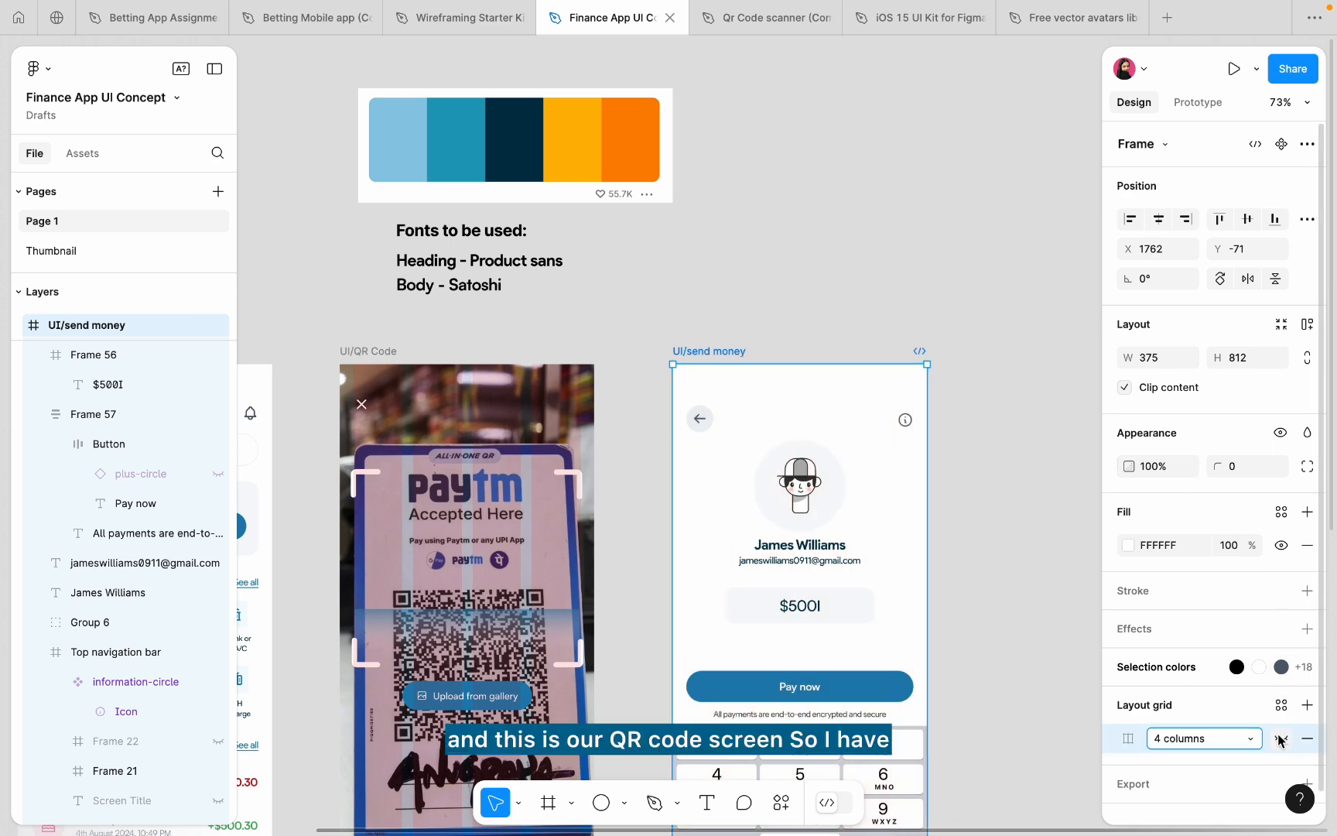
pyautogui.click(352, 354)
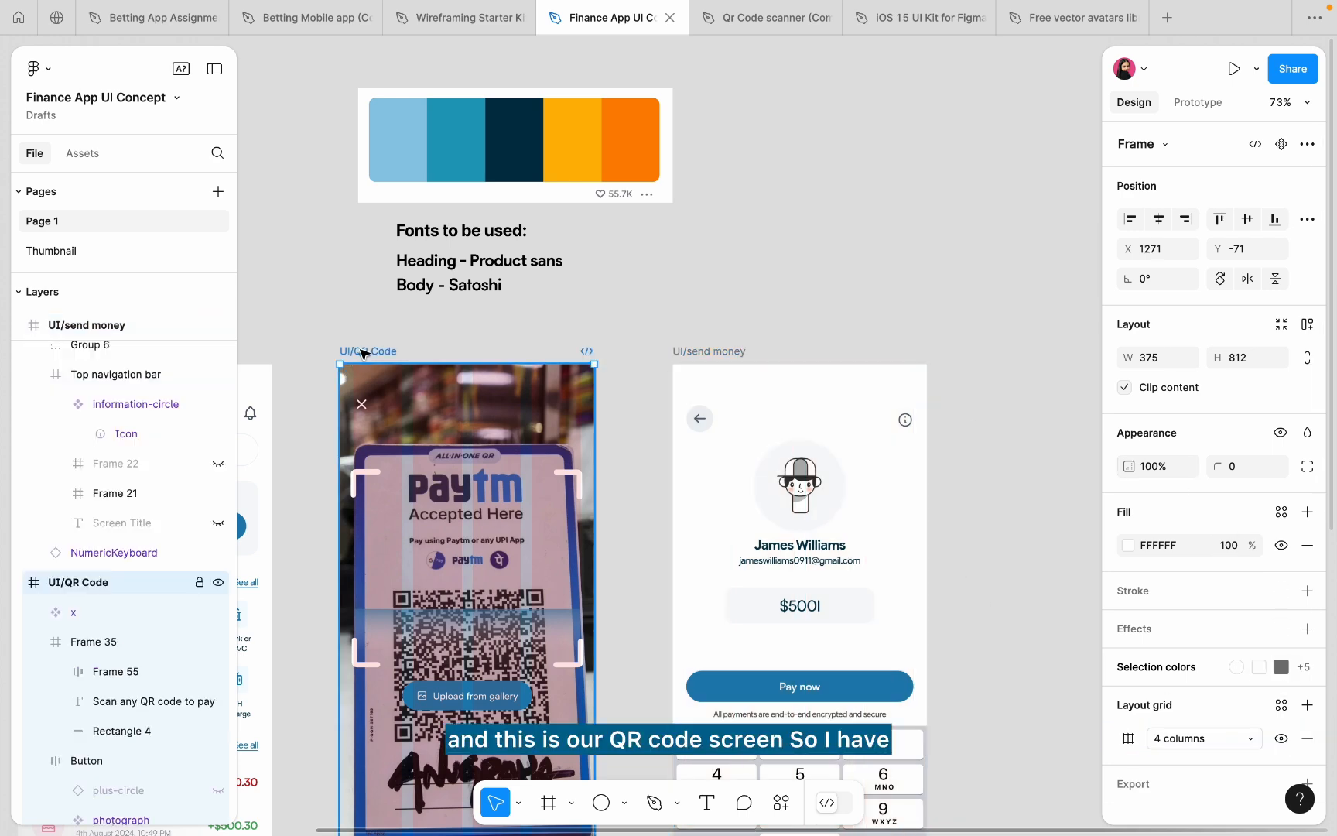
pyautogui.click(1281, 738)
pyautogui.click(991, 559)
pyautogui.scroll(-5, 991, 559)
pyautogui.scroll(5, 990, 559)
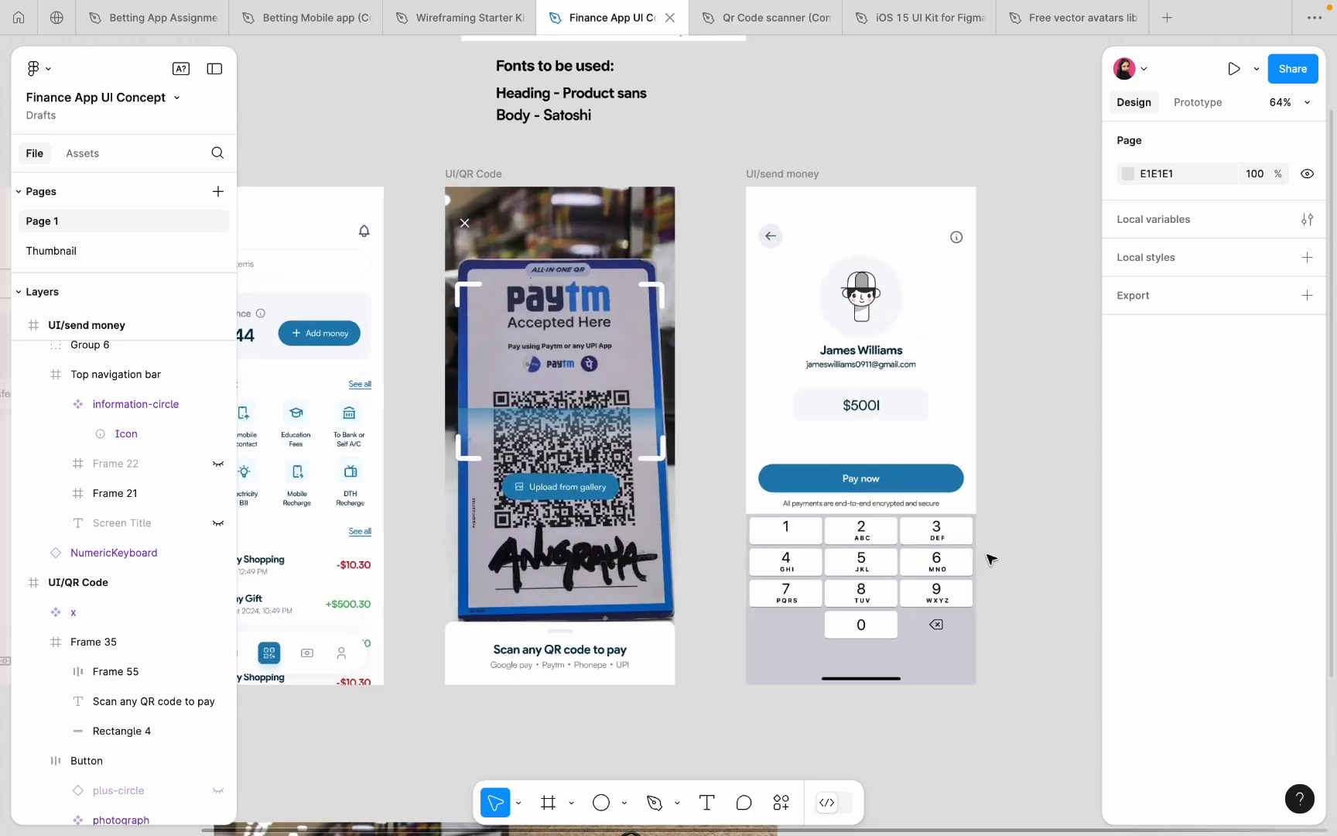
pyautogui.scroll(3, 990, 559)
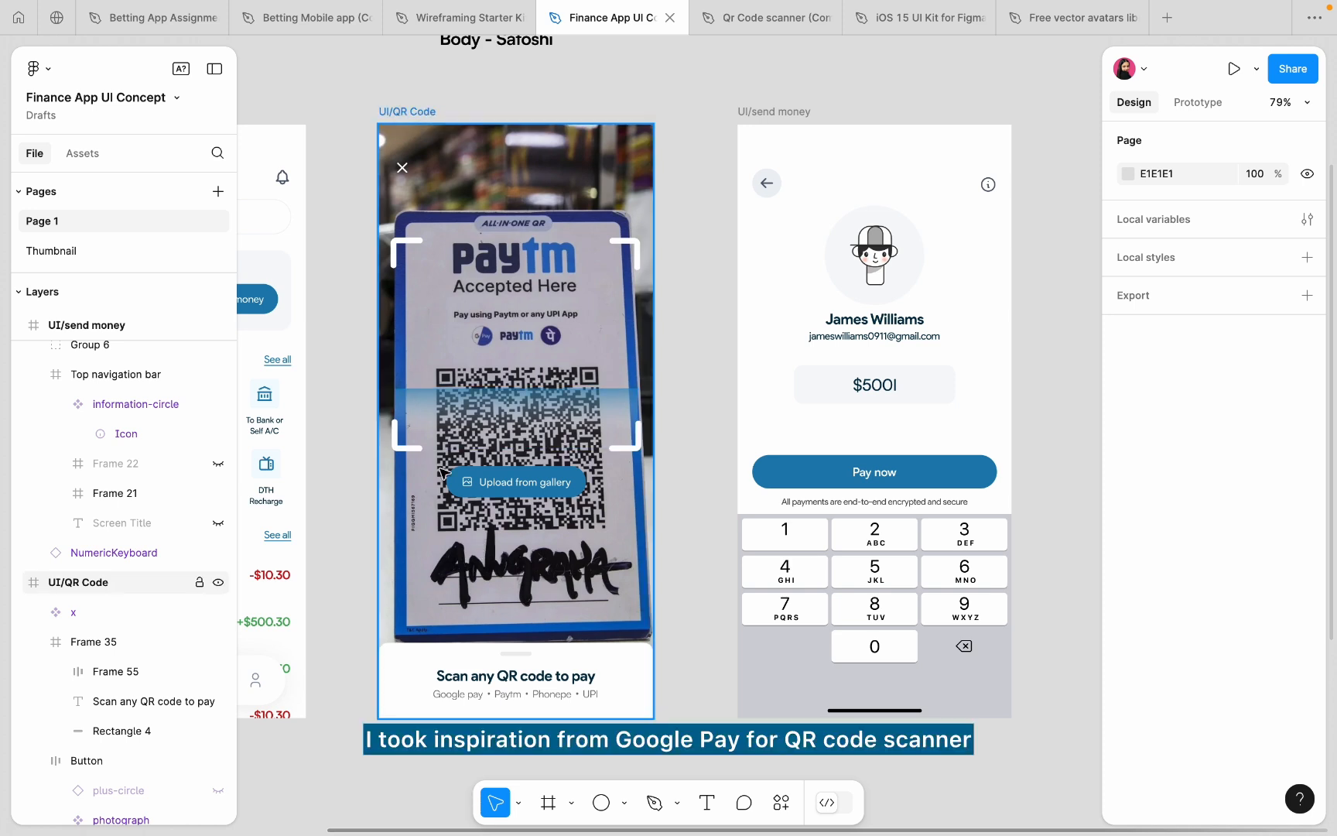
pyautogui.scroll(-5, 687, 456)
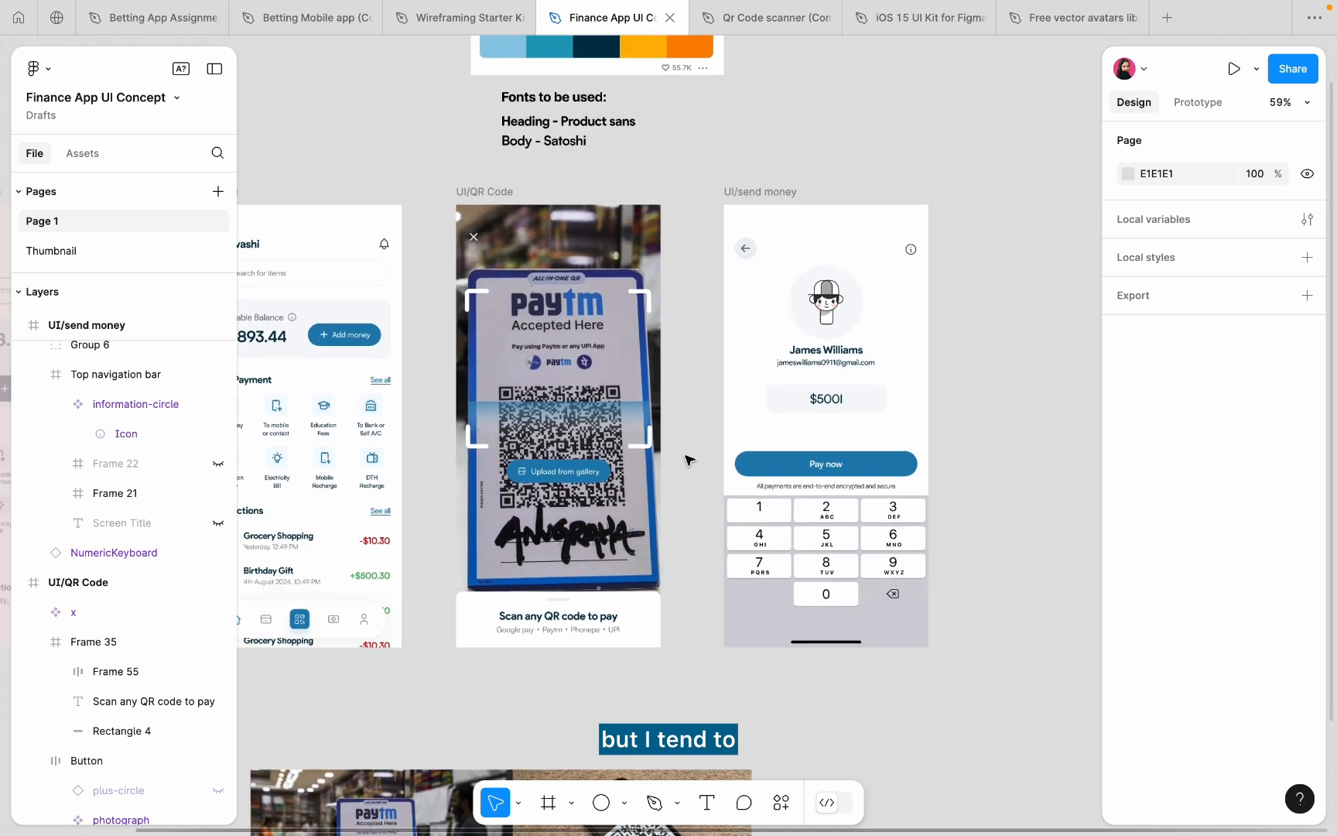
pyautogui.hscroll(1, 690, 460)
pyautogui.scroll(-1, 690, 461)
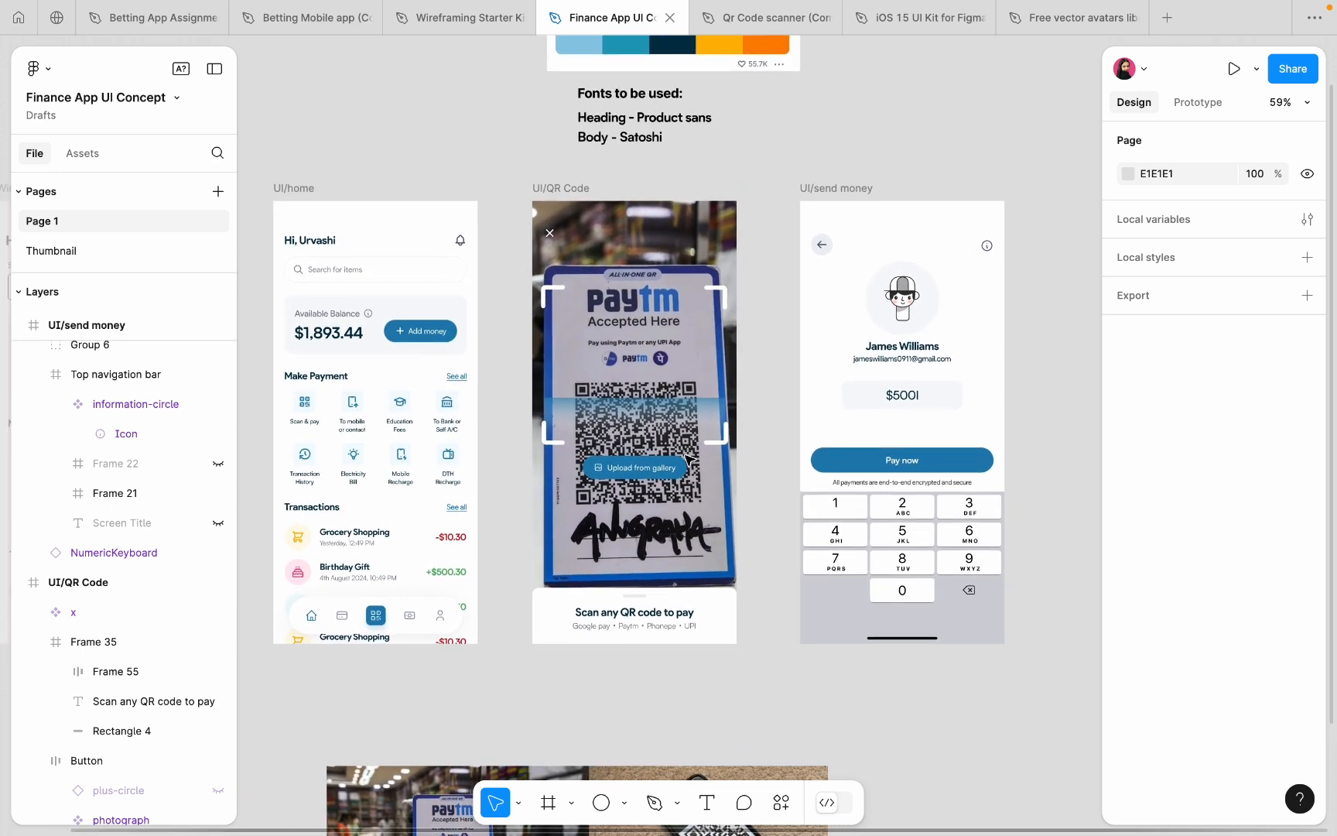
pyautogui.scroll(1, 690, 460)
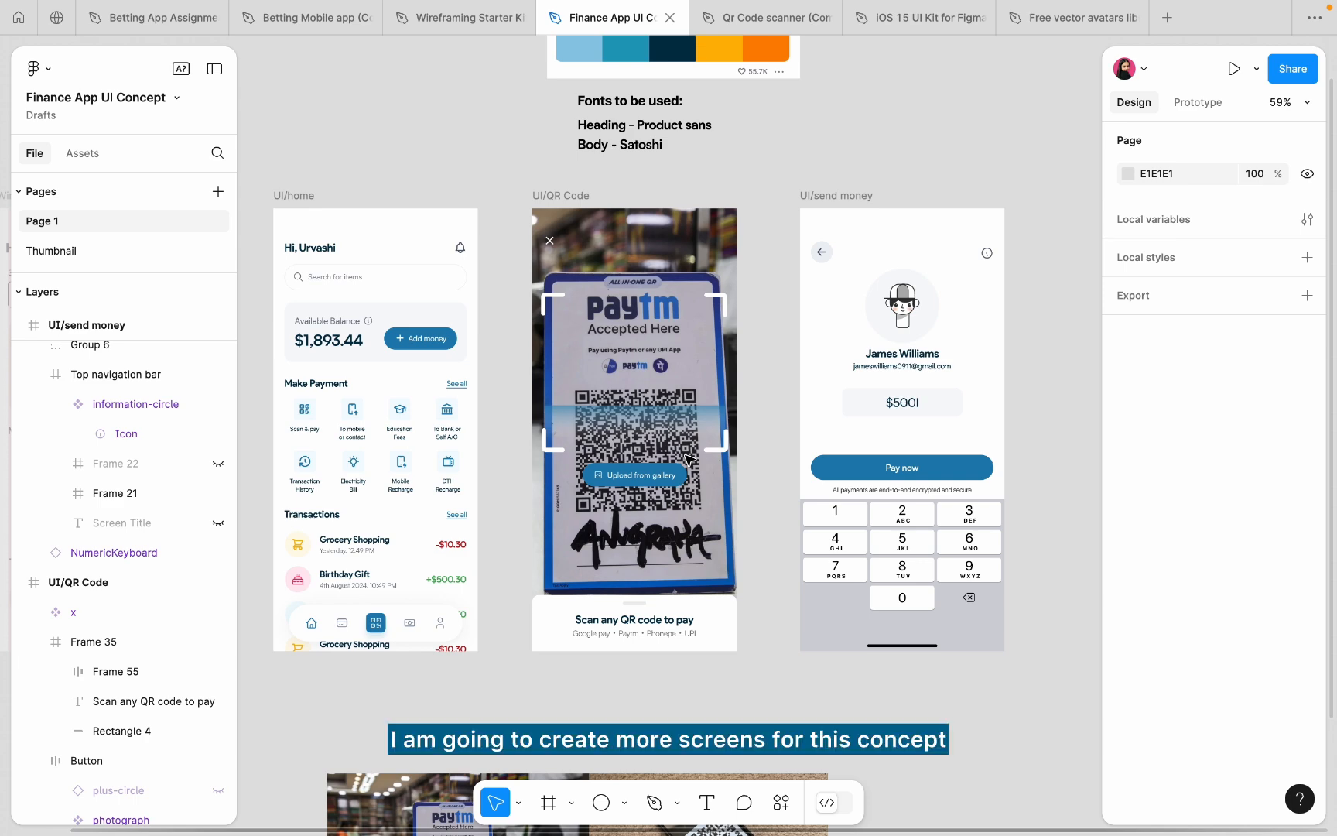
pyautogui.scroll(5, 447, 614)
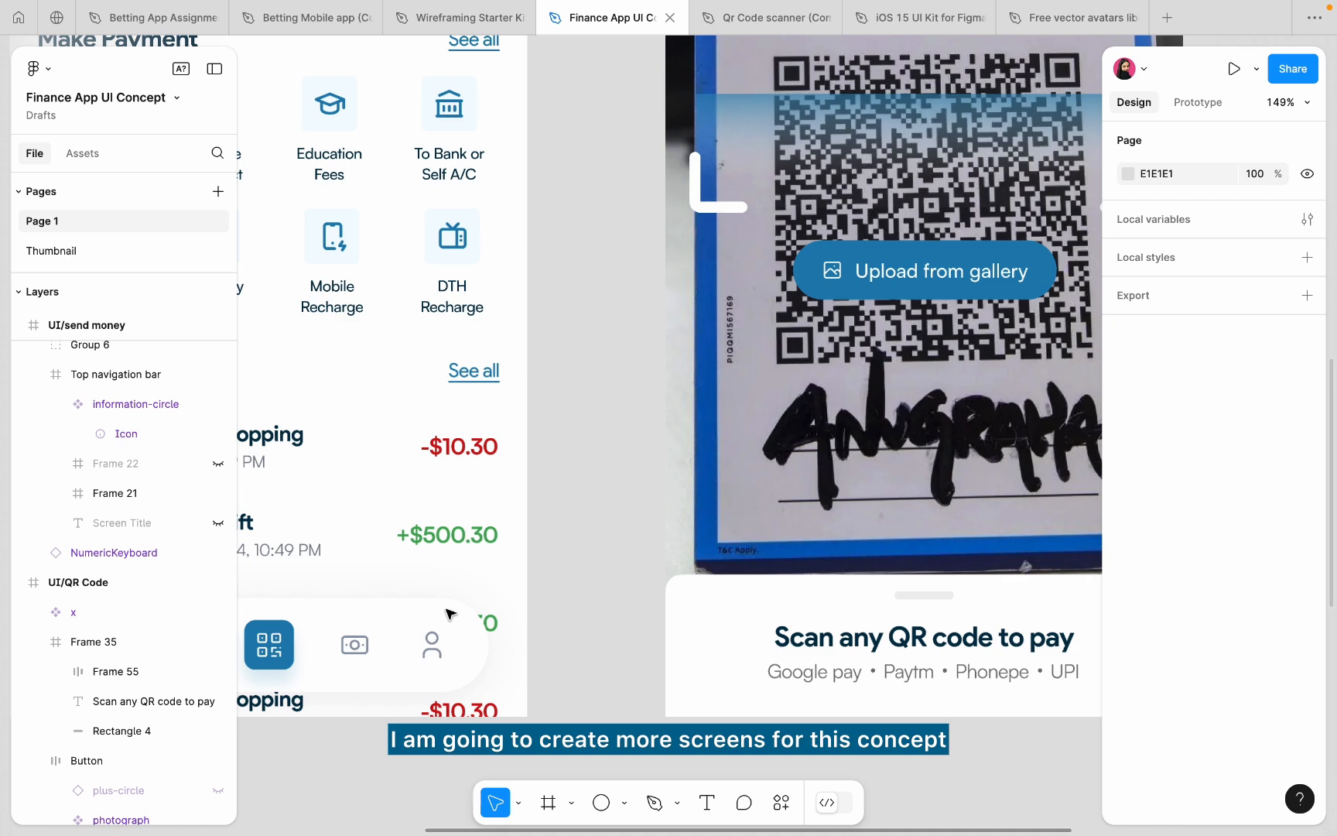
pyautogui.hscroll(-5, 447, 613)
pyautogui.scroll(-3, 448, 614)
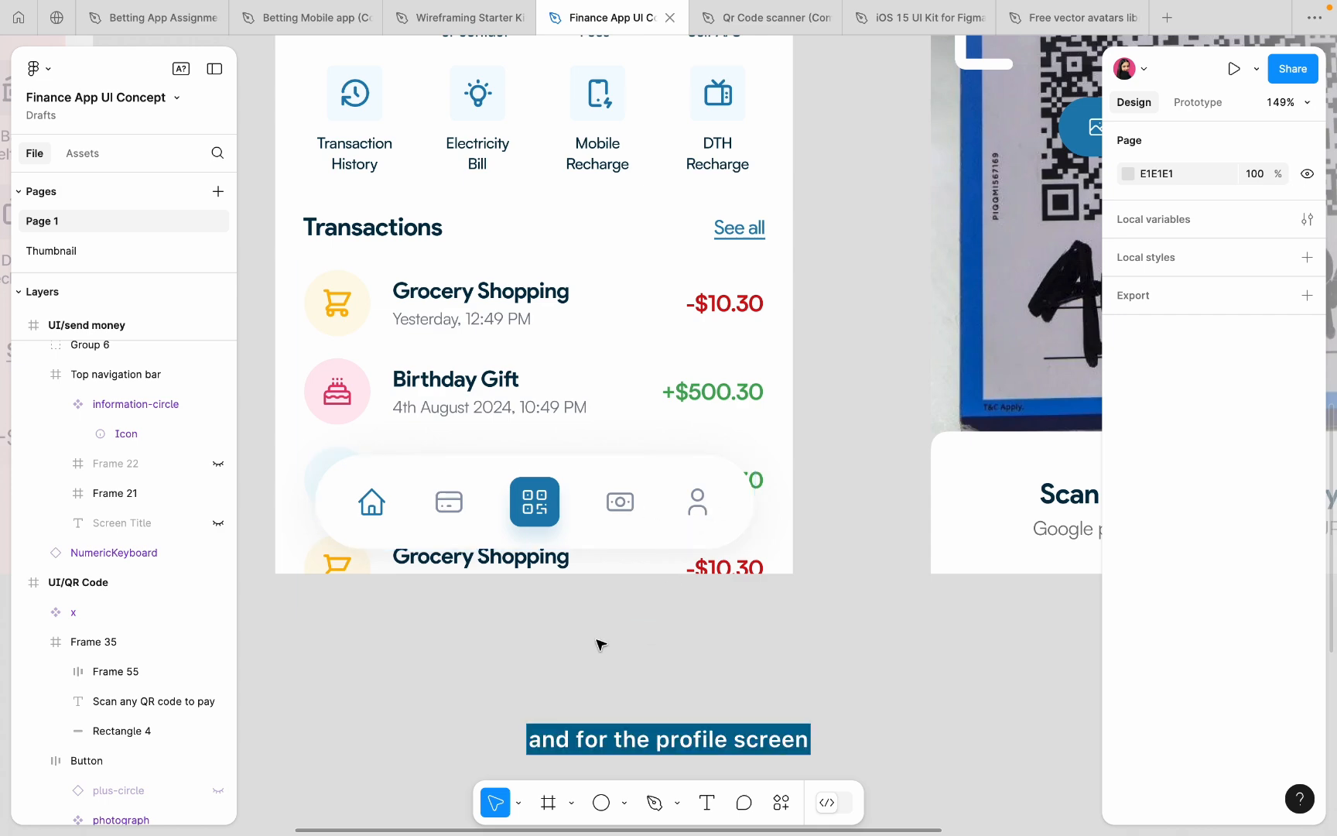
pyautogui.scroll(-5, 597, 643)
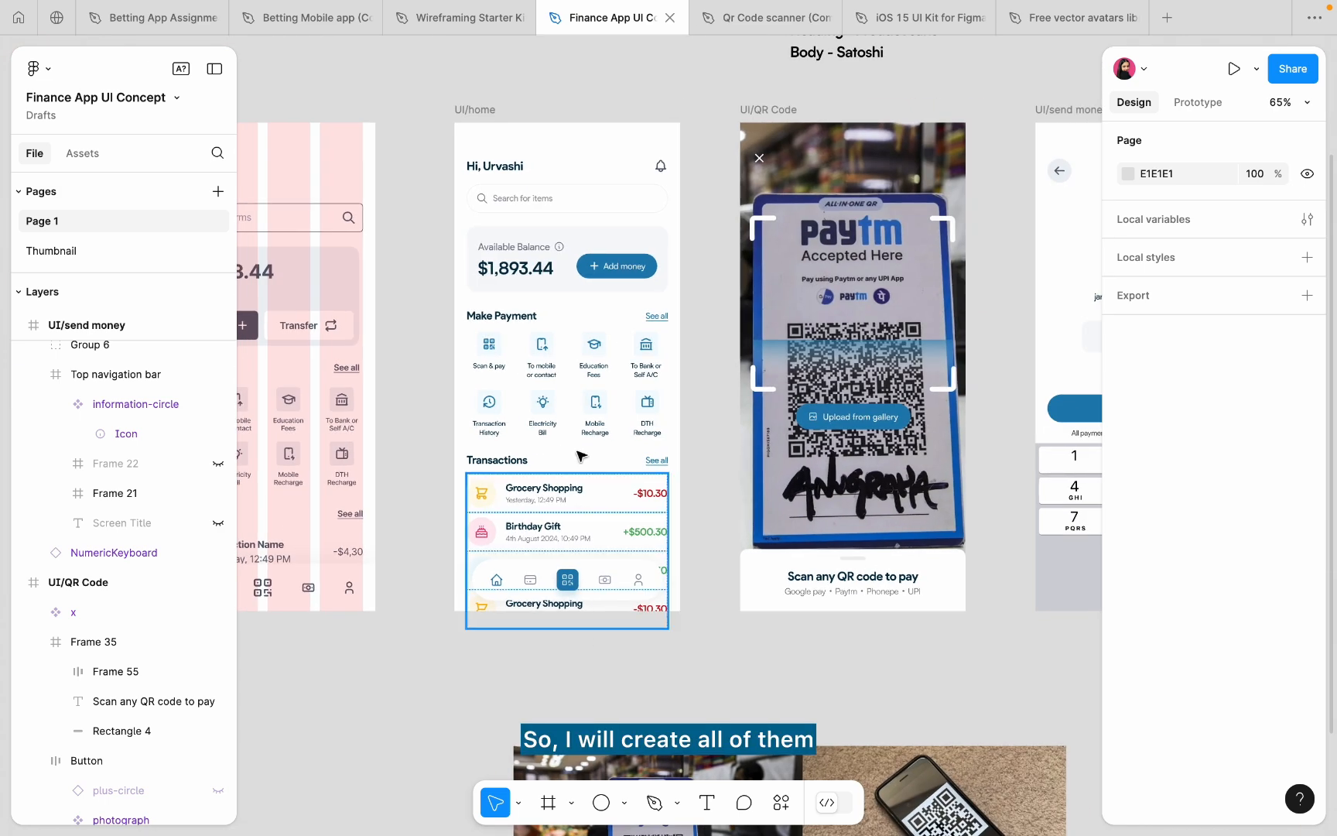
pyautogui.scroll(5, 581, 455)
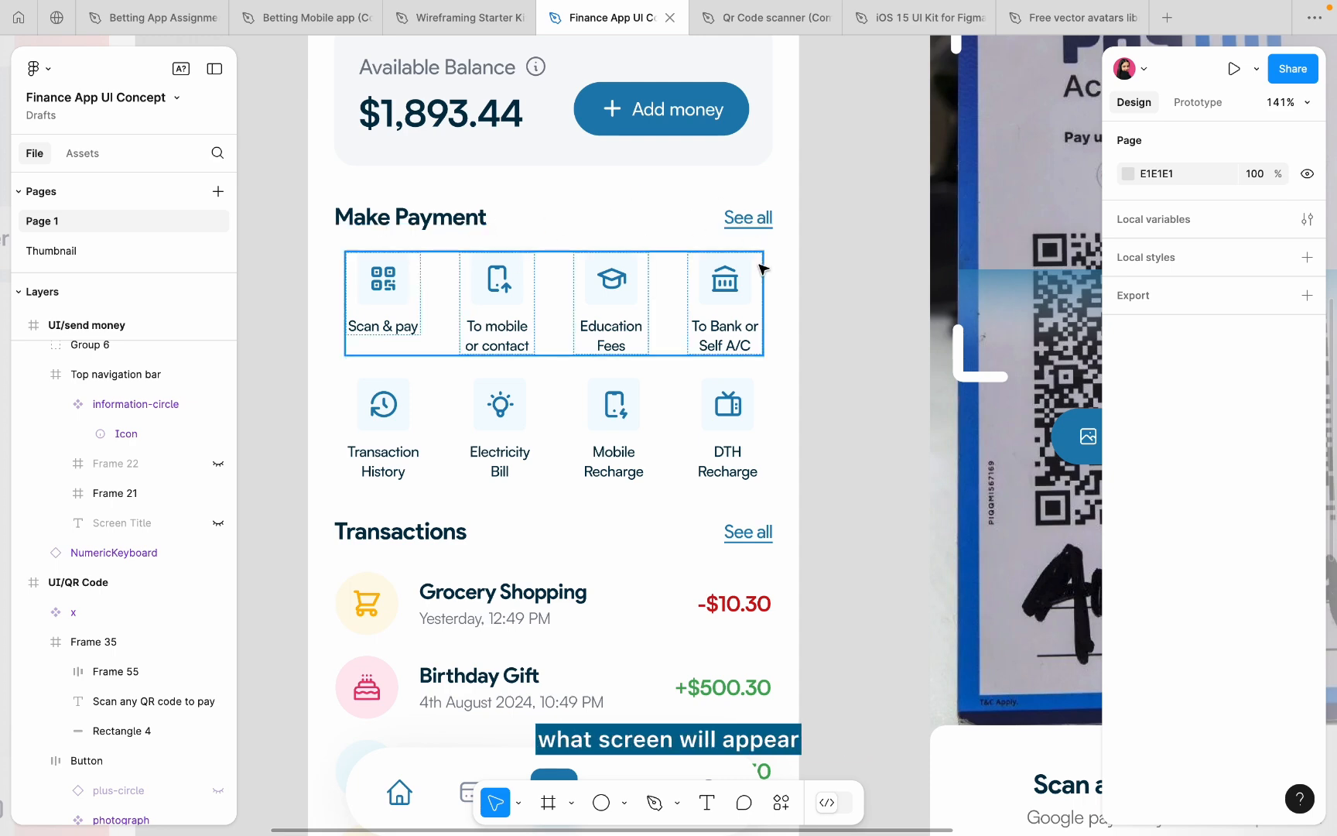
pyautogui.scroll(-3, 761, 263)
pyautogui.scroll(5, 654, 371)
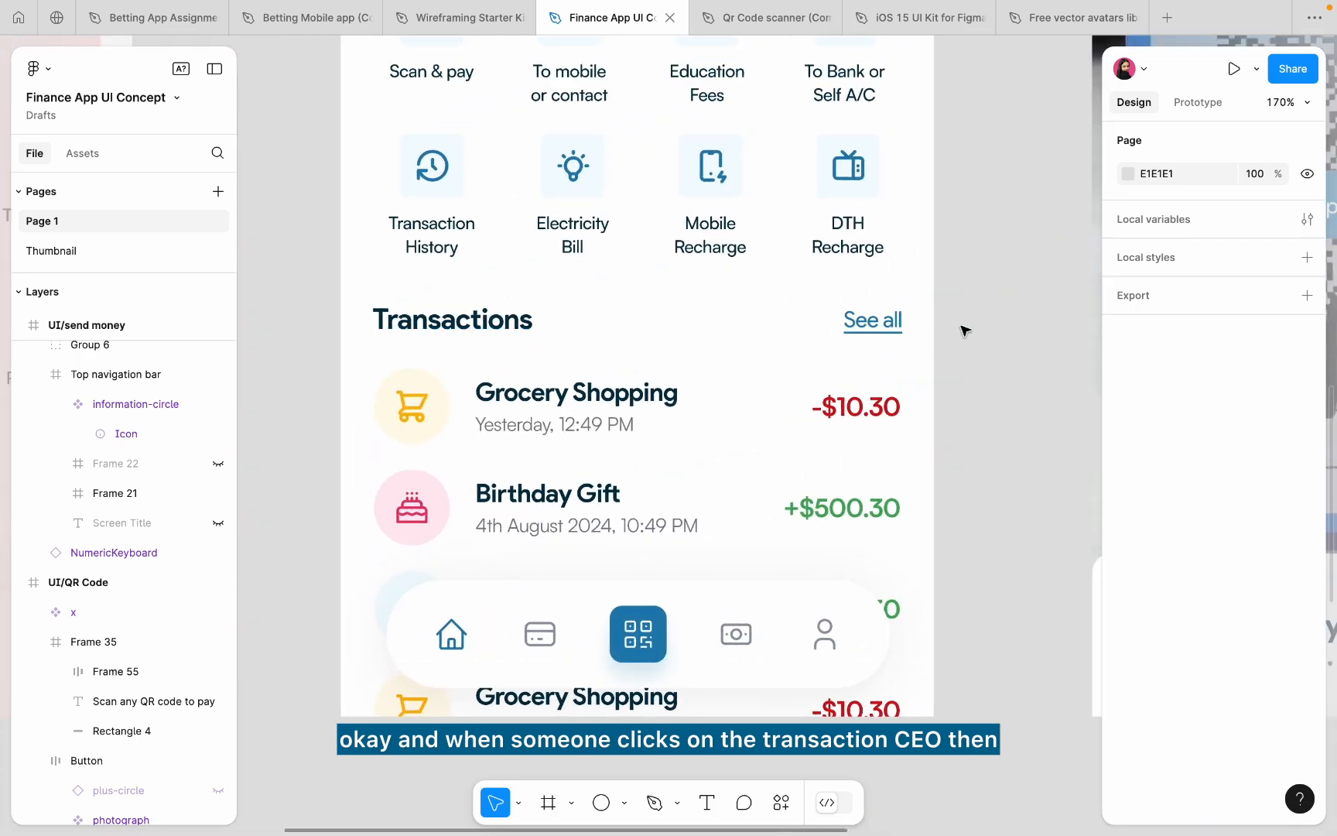
pyautogui.scroll(-5, 953, 325)
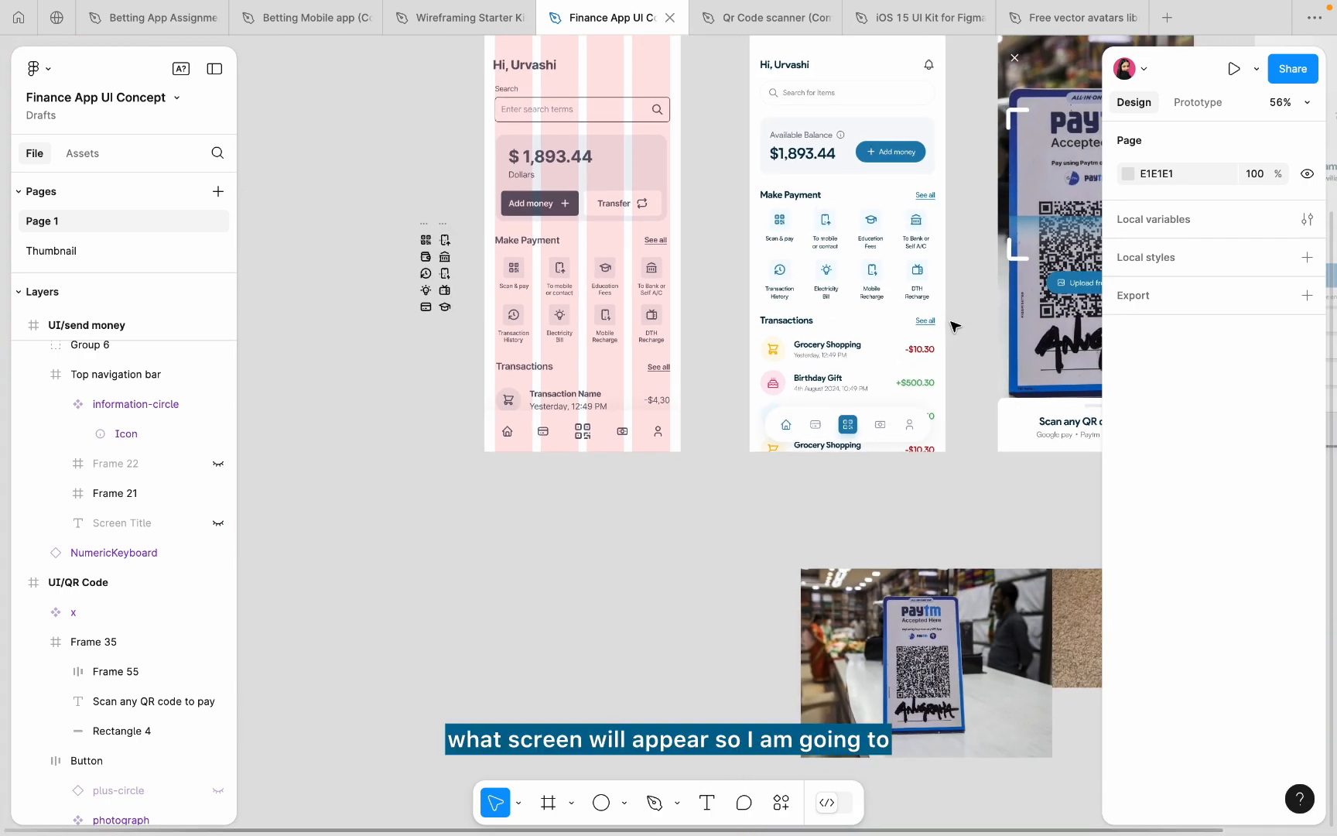
pyautogui.hscroll(10, 953, 325)
pyautogui.scroll(3, 953, 325)
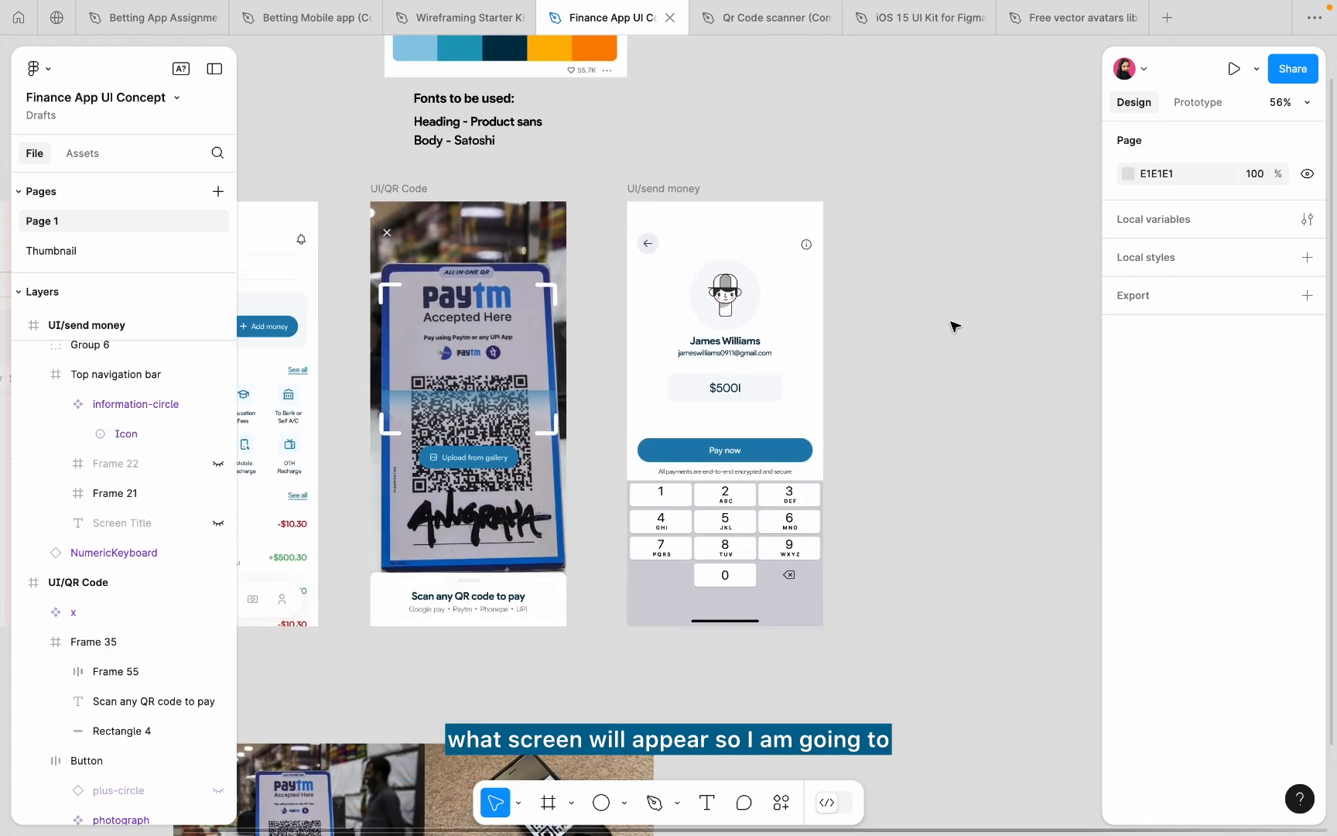
# - Delete the two reference photos below the screens
pyautogui.click(404, 760)
pyautogui.keyDown('shift'); pyautogui.click(462, 749); pyautogui.keyUp('shift')
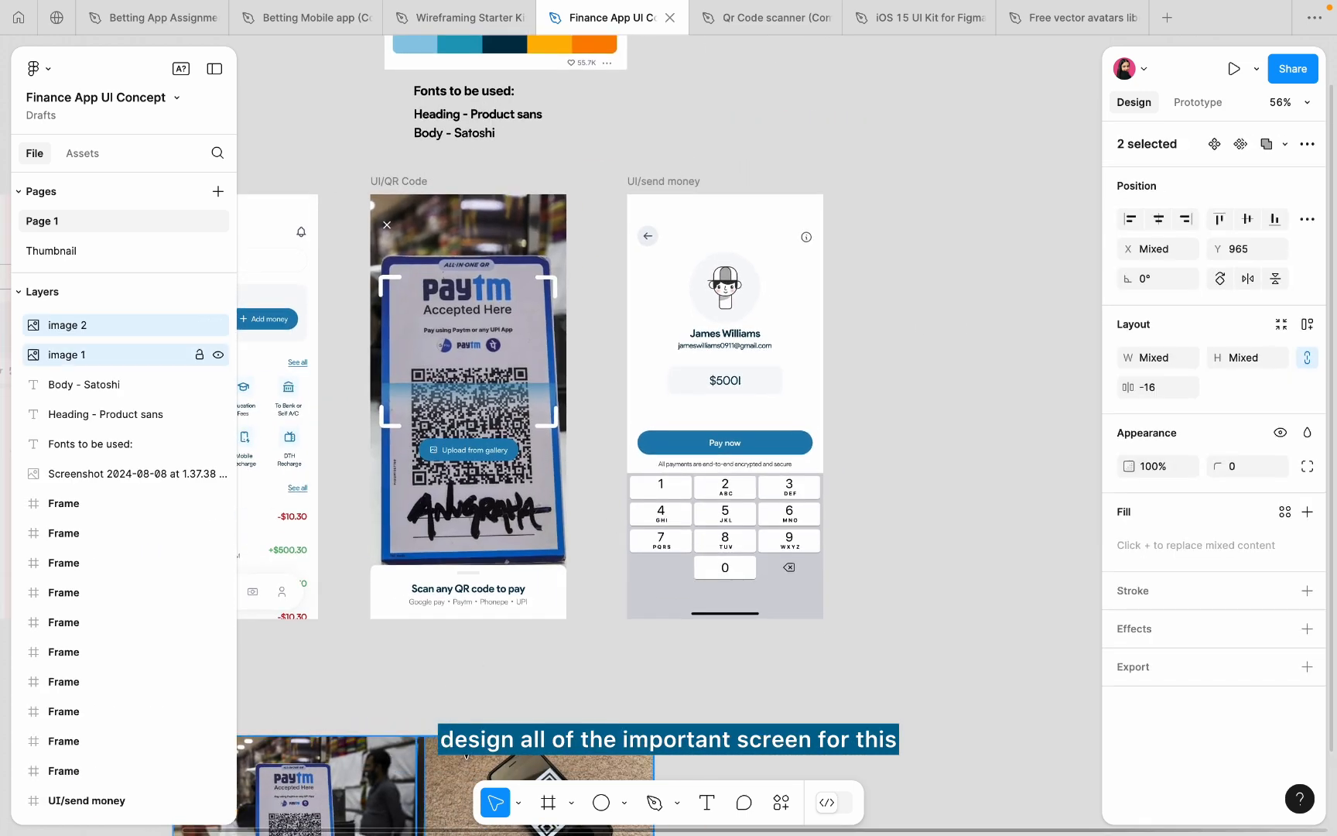
pyautogui.press('Delete')
# - Move the colour palette screenshot and font notes up and slightly left
pyautogui.hscroll(-4, 570, 694)
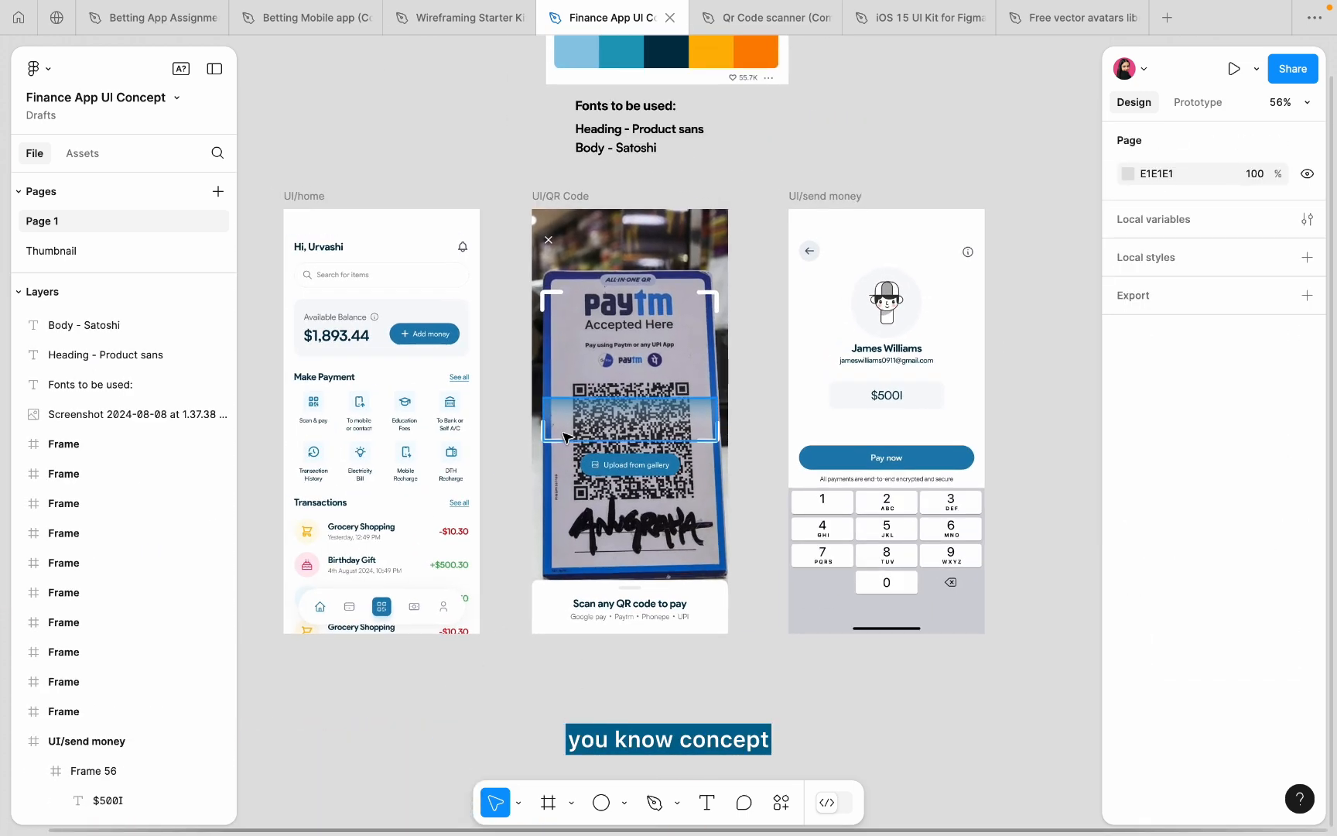
pyautogui.scroll(4, 567, 421)
pyautogui.moveTo(495, 134); pyautogui.dragTo(758, 292)
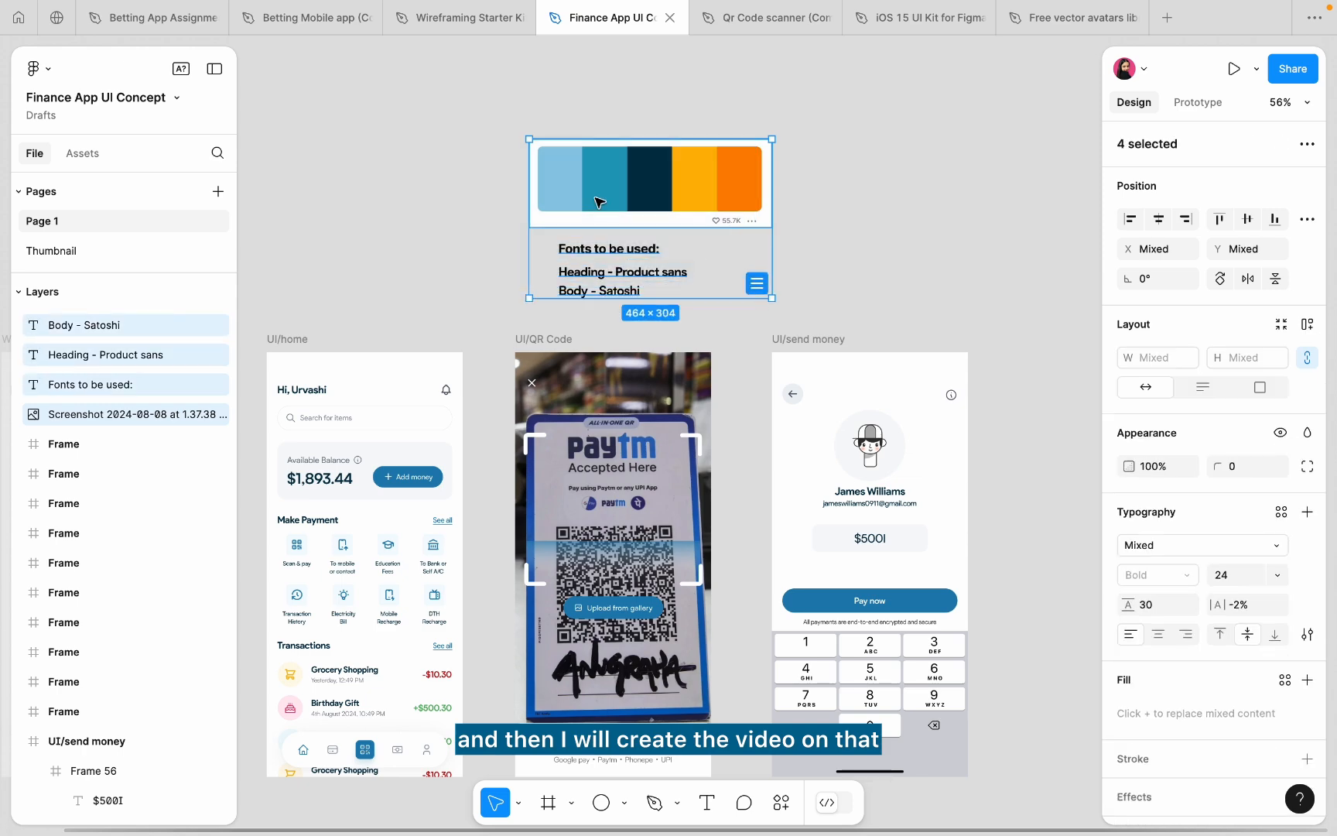
pyautogui.moveTo(598, 201); pyautogui.dragTo(586, 144)
pyautogui.click(448, 248)
pyautogui.scroll(-3, 448, 247)
pyautogui.scroll(3, 449, 248)
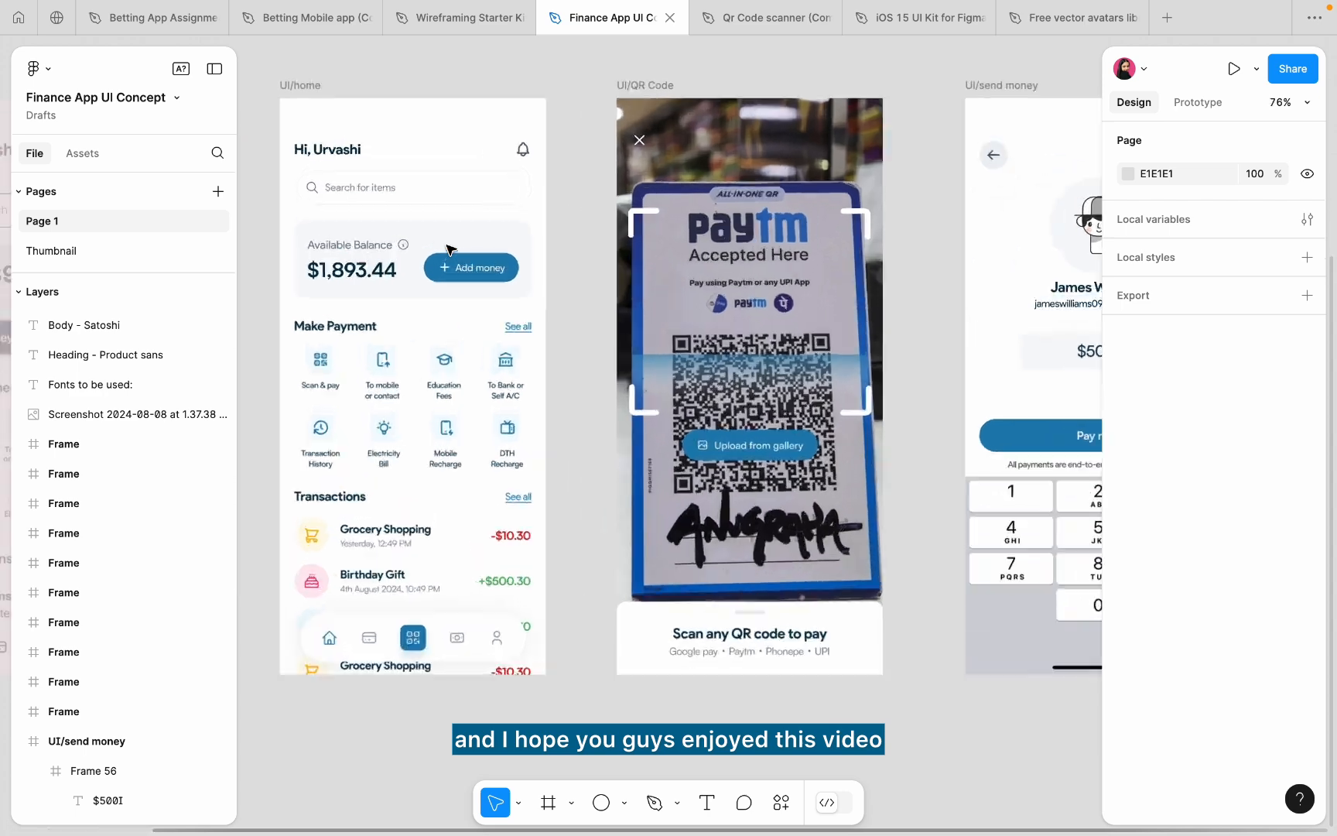
pyautogui.scroll(-3, 448, 247)
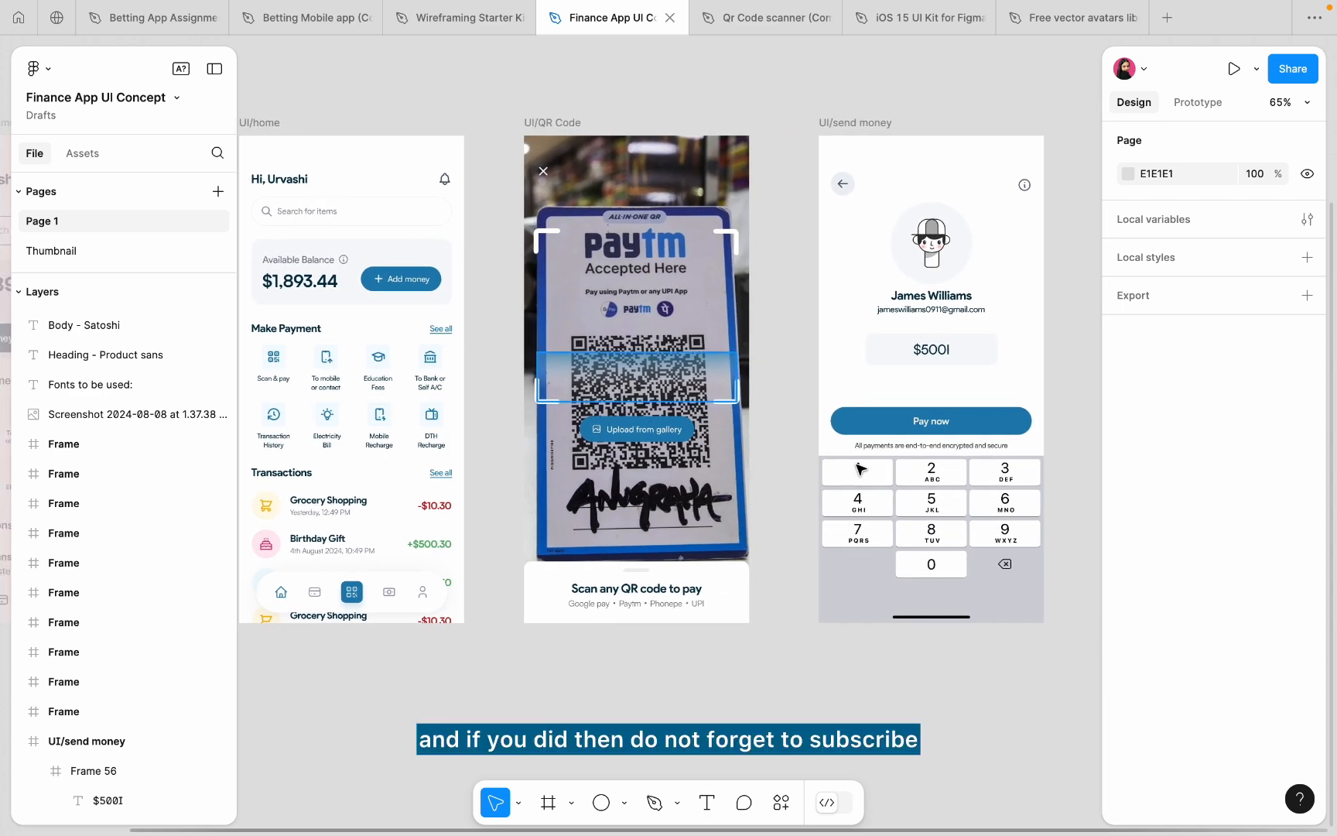
pyautogui.scroll(5, 902, 480)
# - Set Frame 57's auto layout gap to 6 and nudge it up to Y 450
pyautogui.click(900, 421)
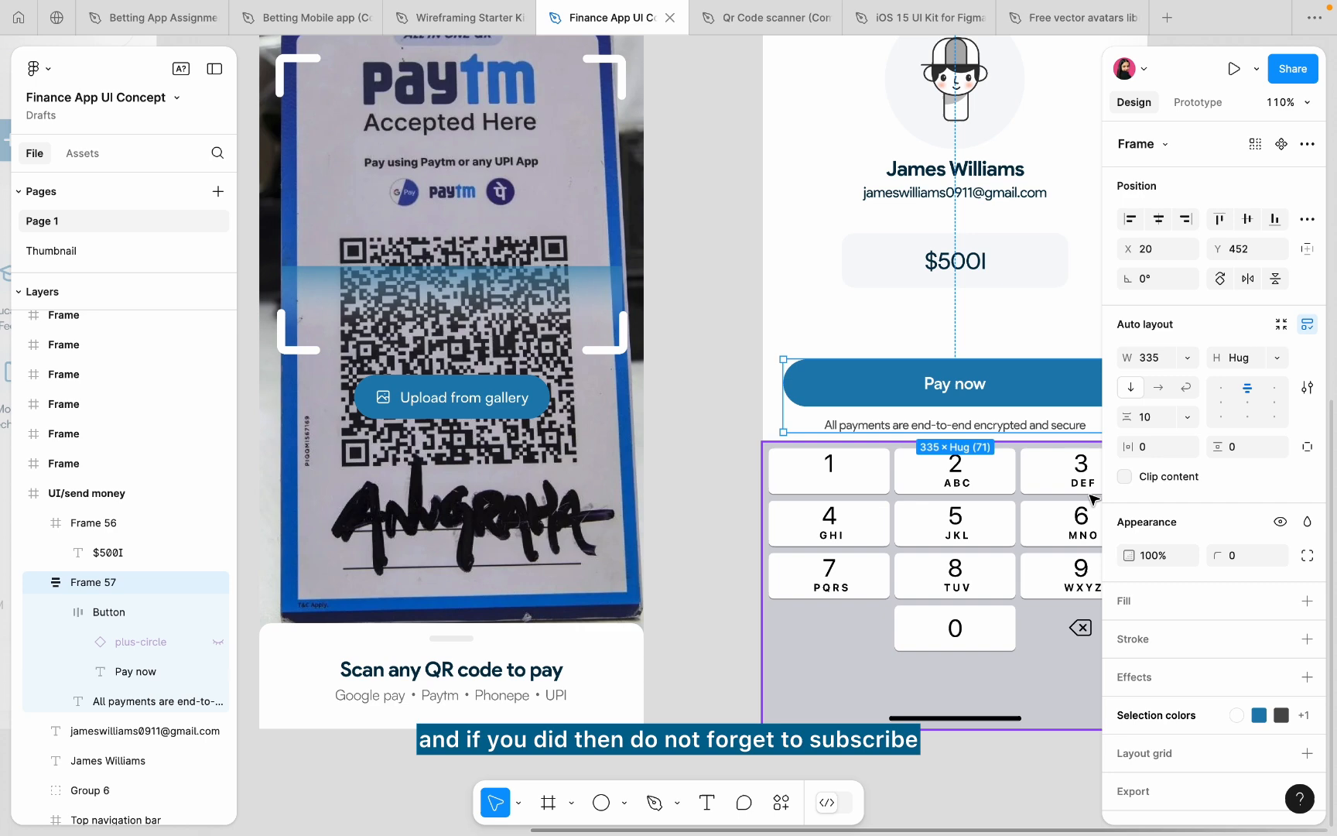
pyautogui.click(1144, 418)
pyautogui.write('6')
pyautogui.press('Return')
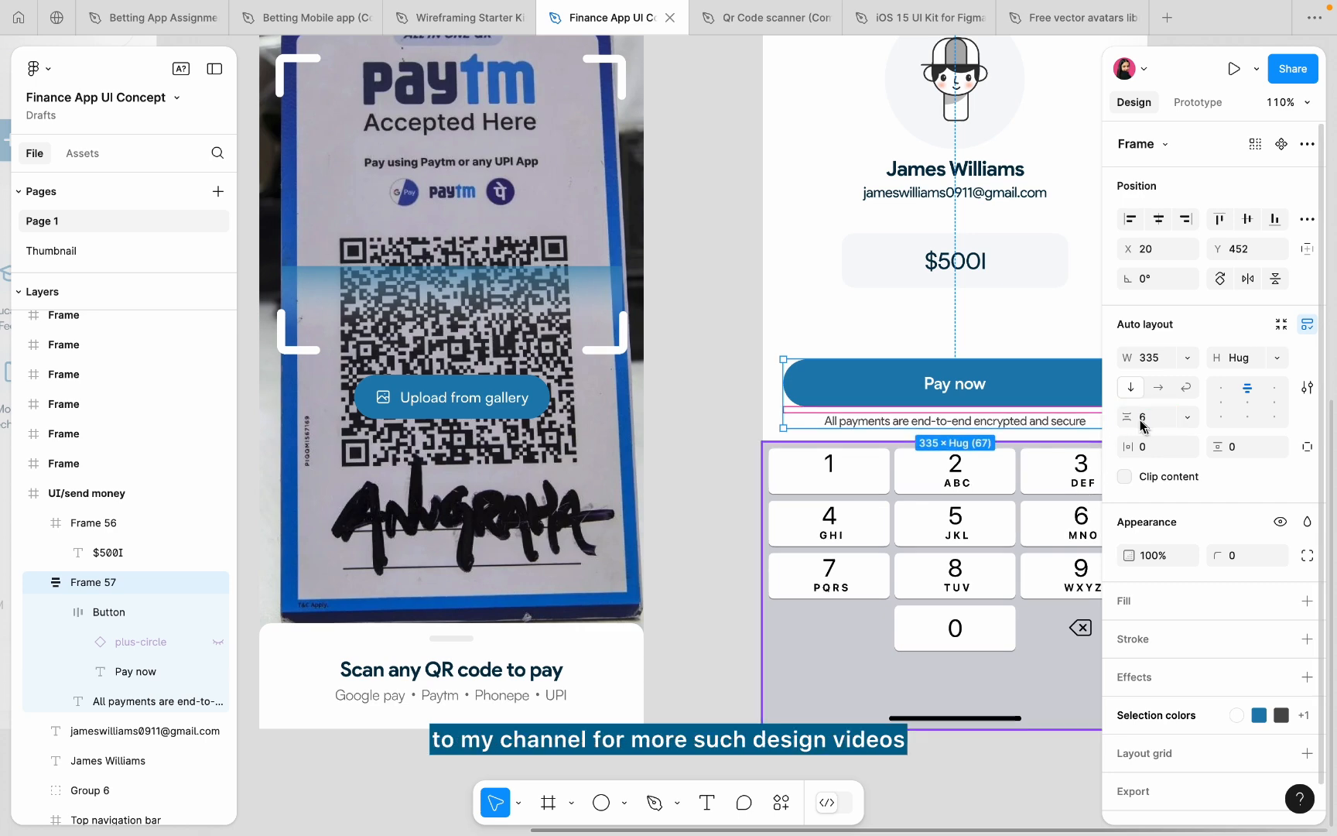
pyautogui.scroll(3, 955, 387)
pyautogui.hscroll(2, 943, 406)
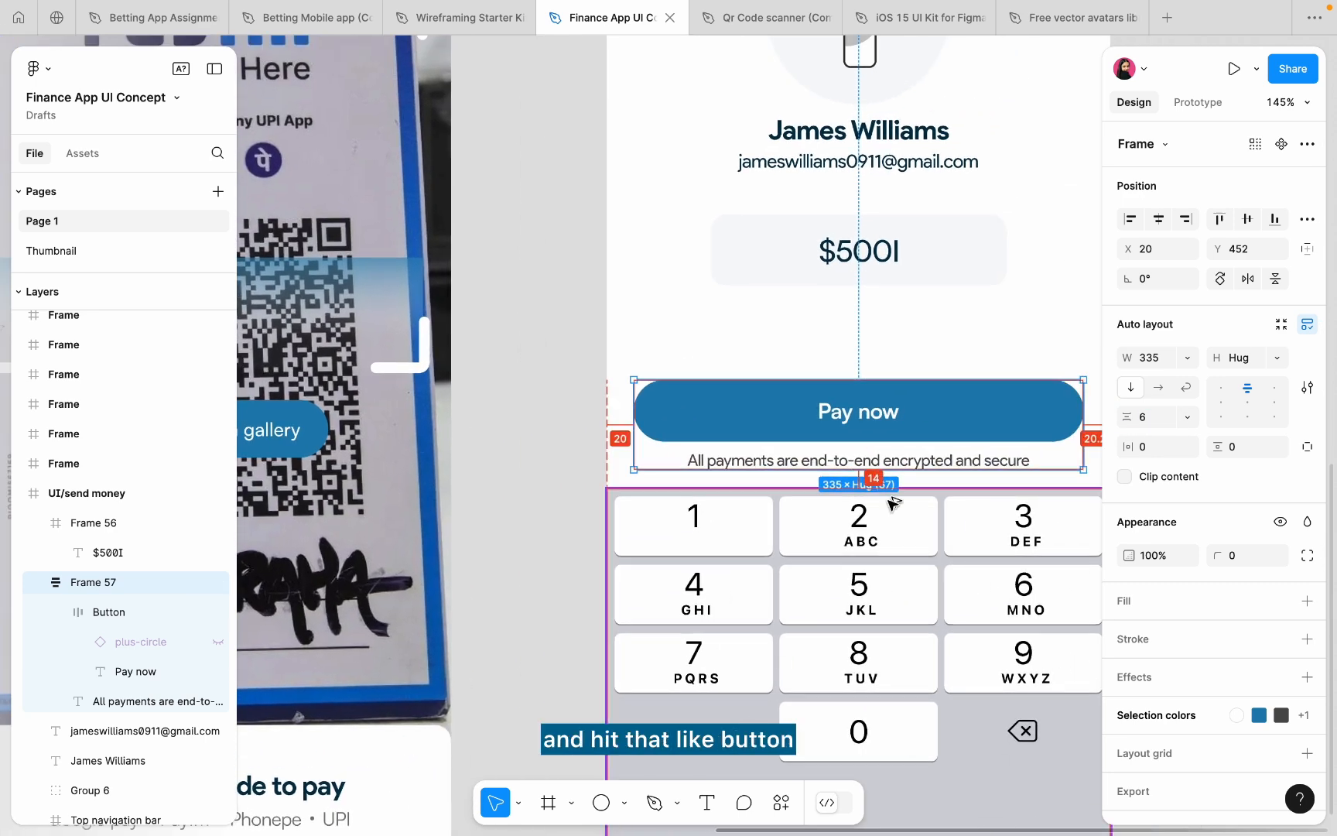
pyautogui.press('Up')
pyautogui.press('Up')
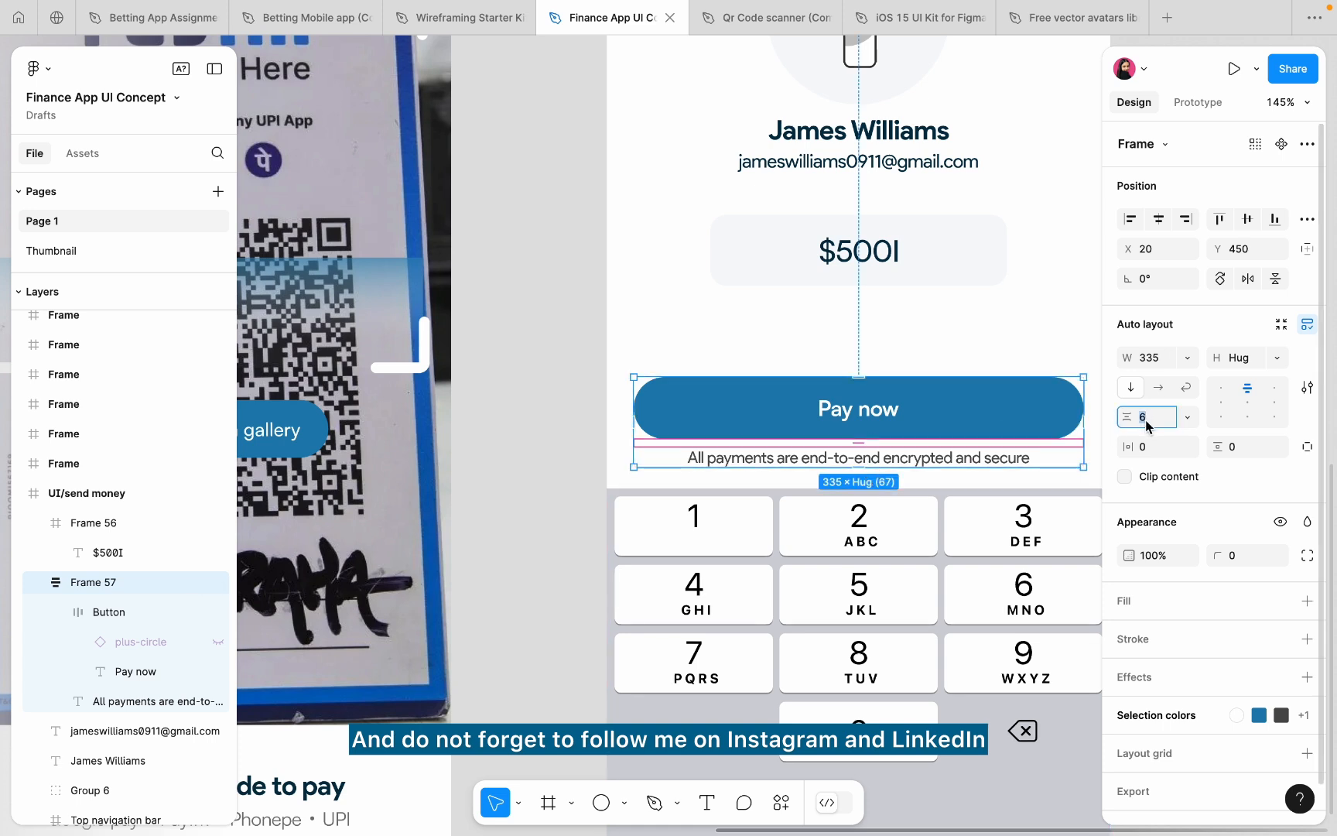
pyautogui.write('4')
pyautogui.press('Return')
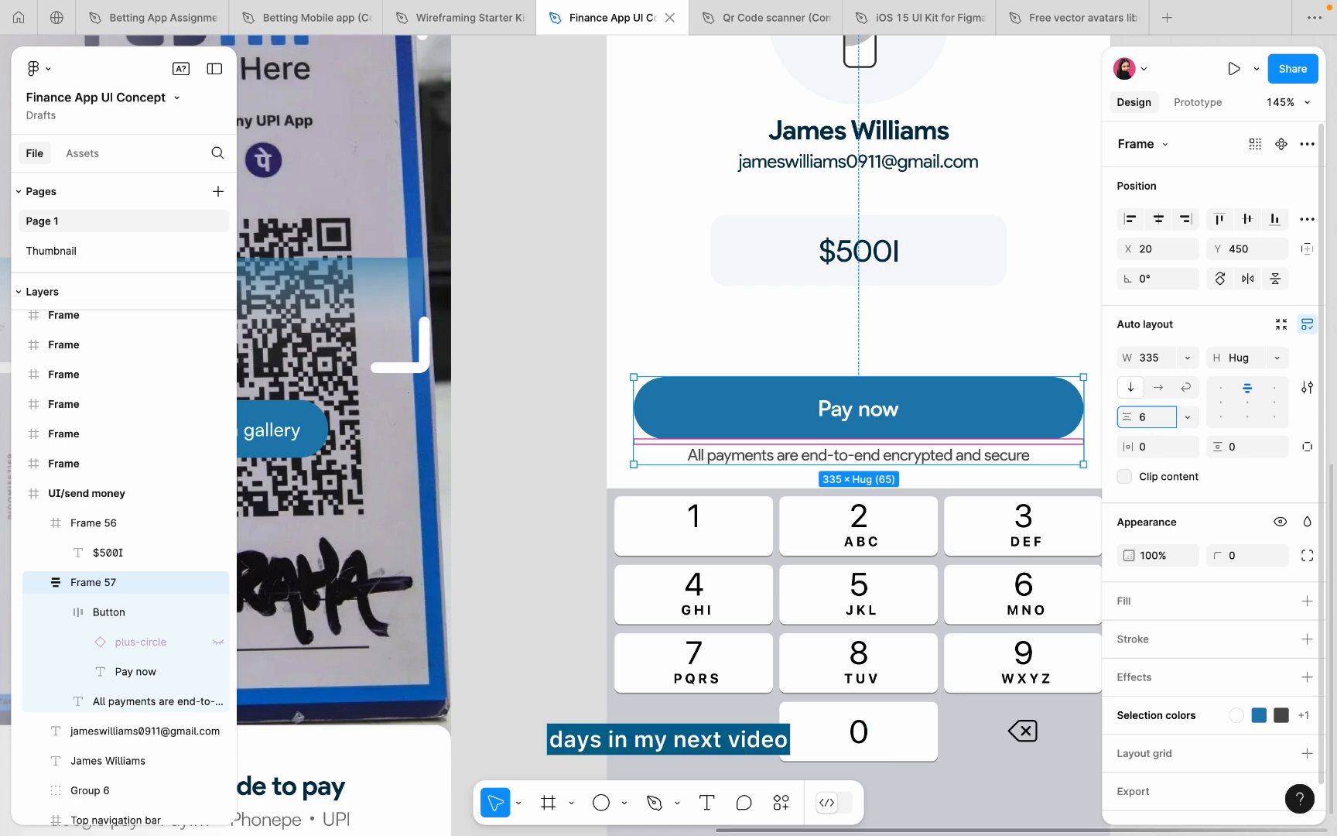
pyautogui.press('Return')
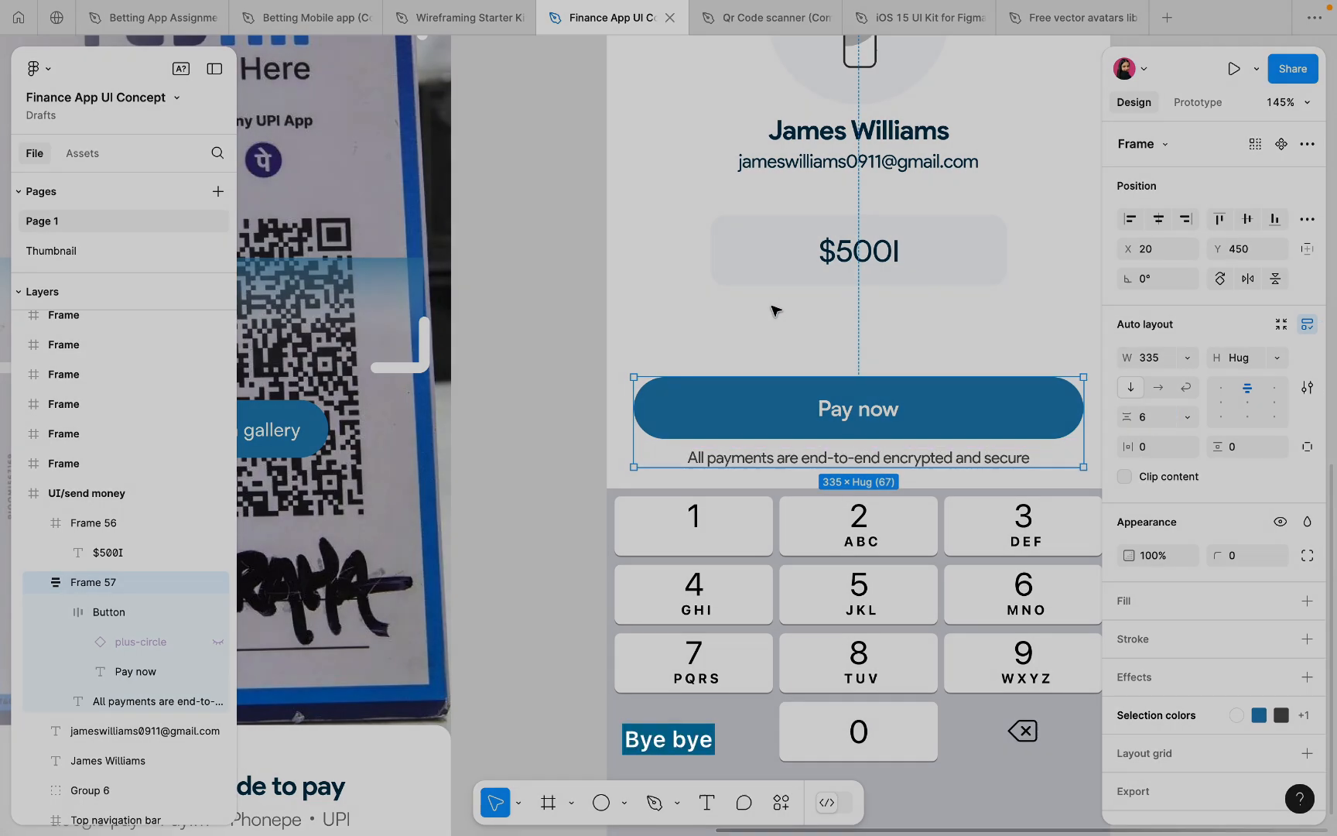